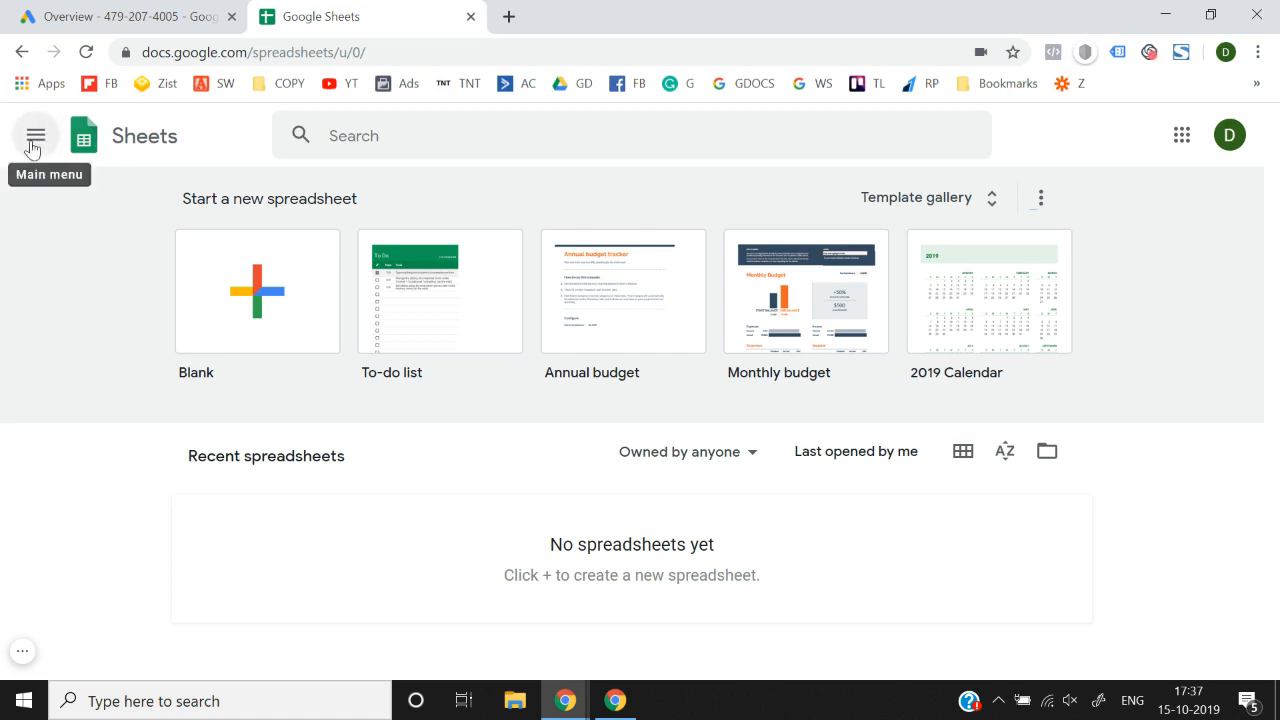
# Step: Create a blank spreadsheet and name it Keywords
pyautogui.click(273, 318)
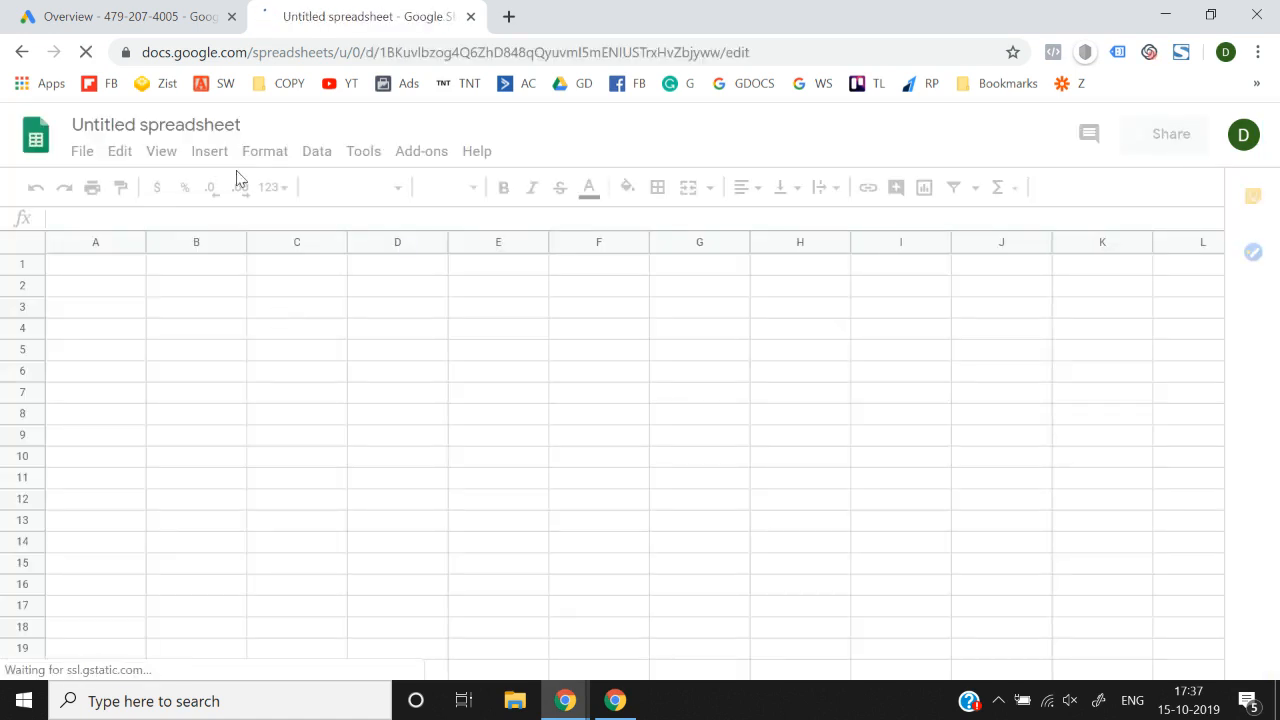
pyautogui.click(199, 128)
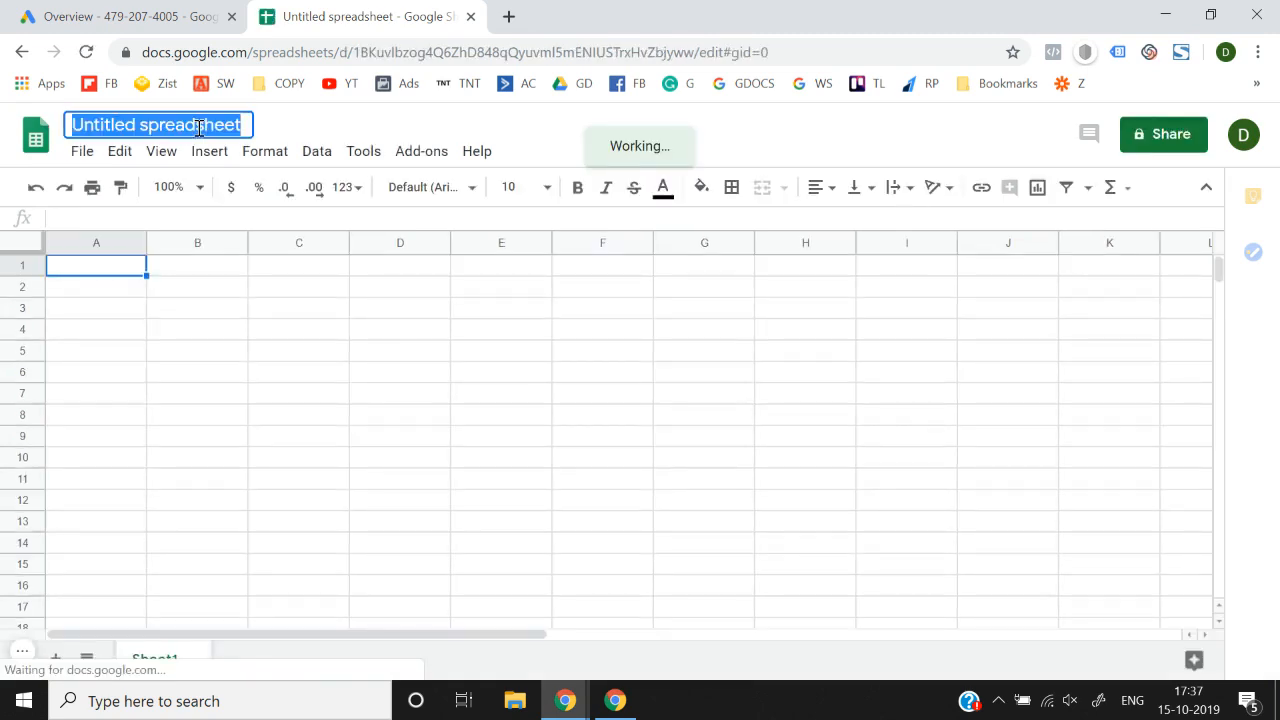
pyautogui.write('Keywords')
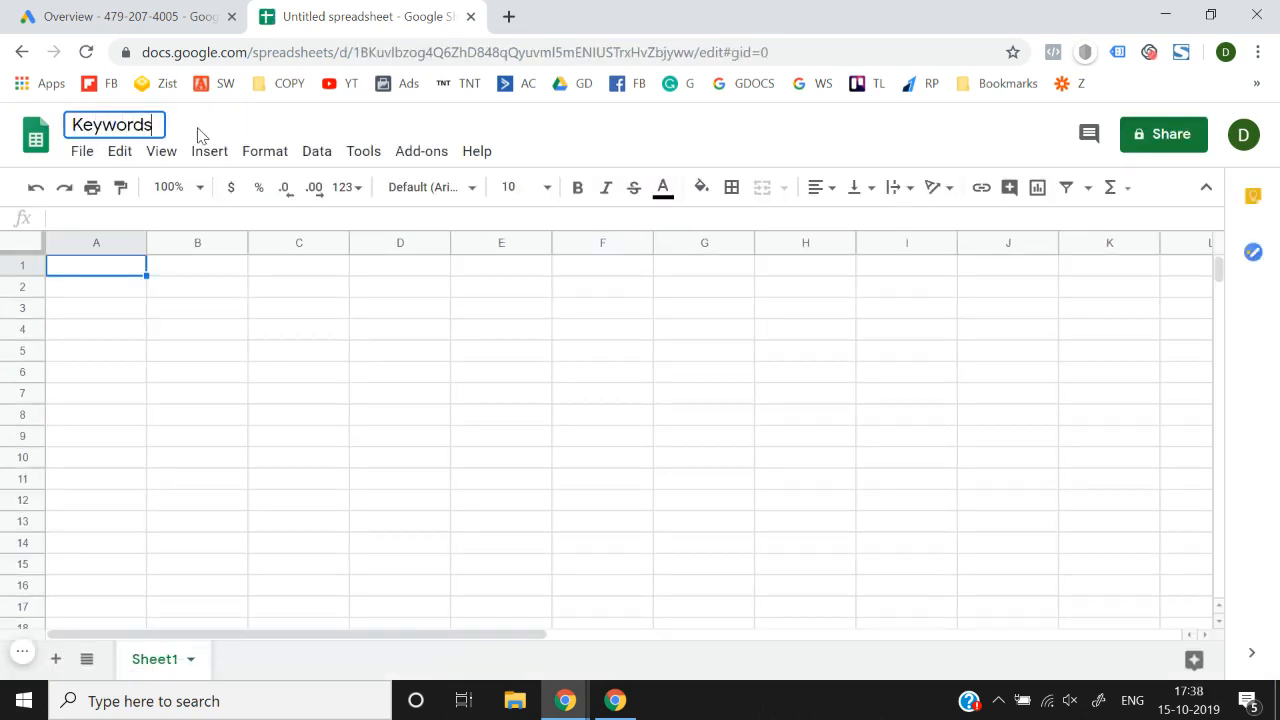
pyautogui.press('Return')
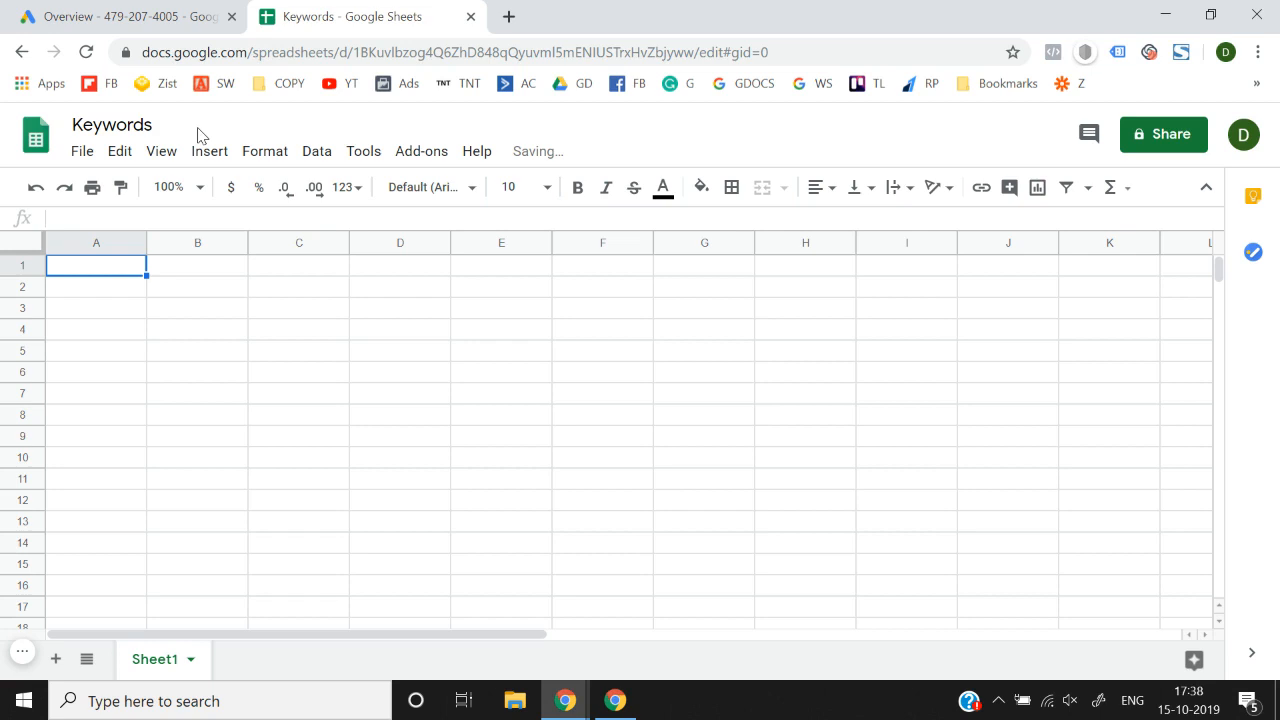
pyautogui.click(89, 339)
pyautogui.press('Up')
pyautogui.press('Up')
pyautogui.press('Up')
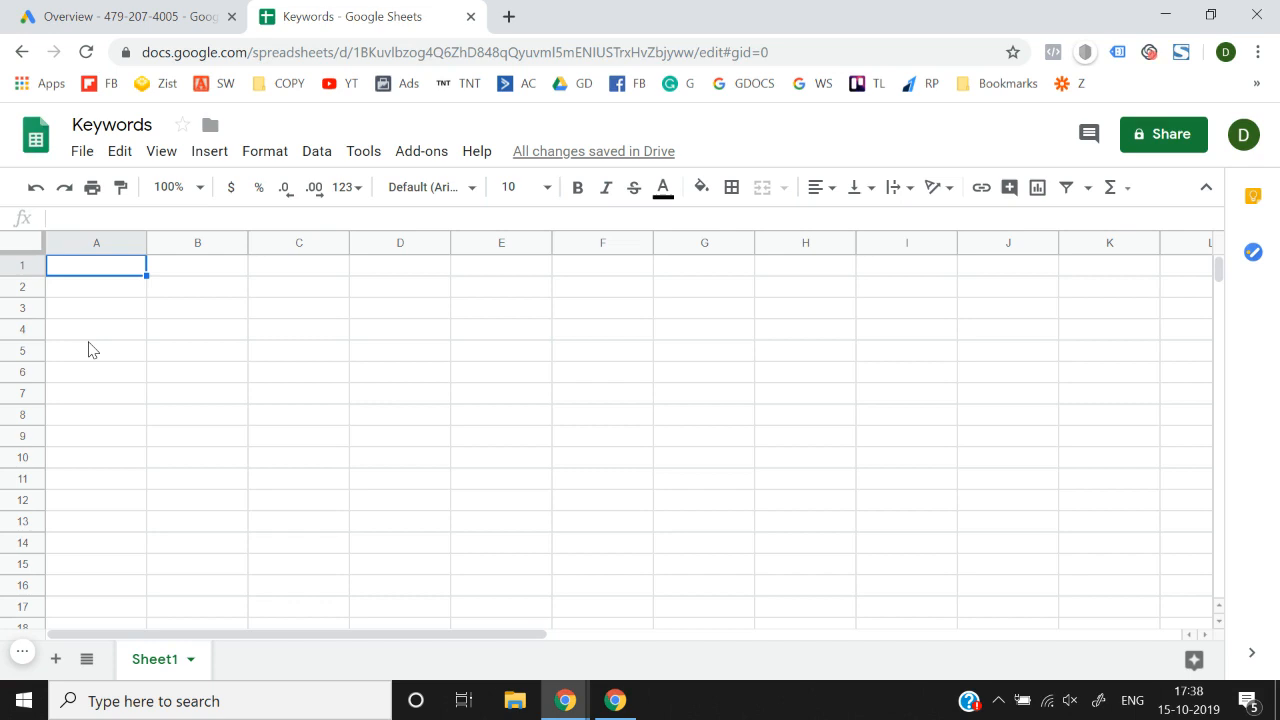
pyautogui.press('XF86AudioMute')
pyautogui.write('pro')
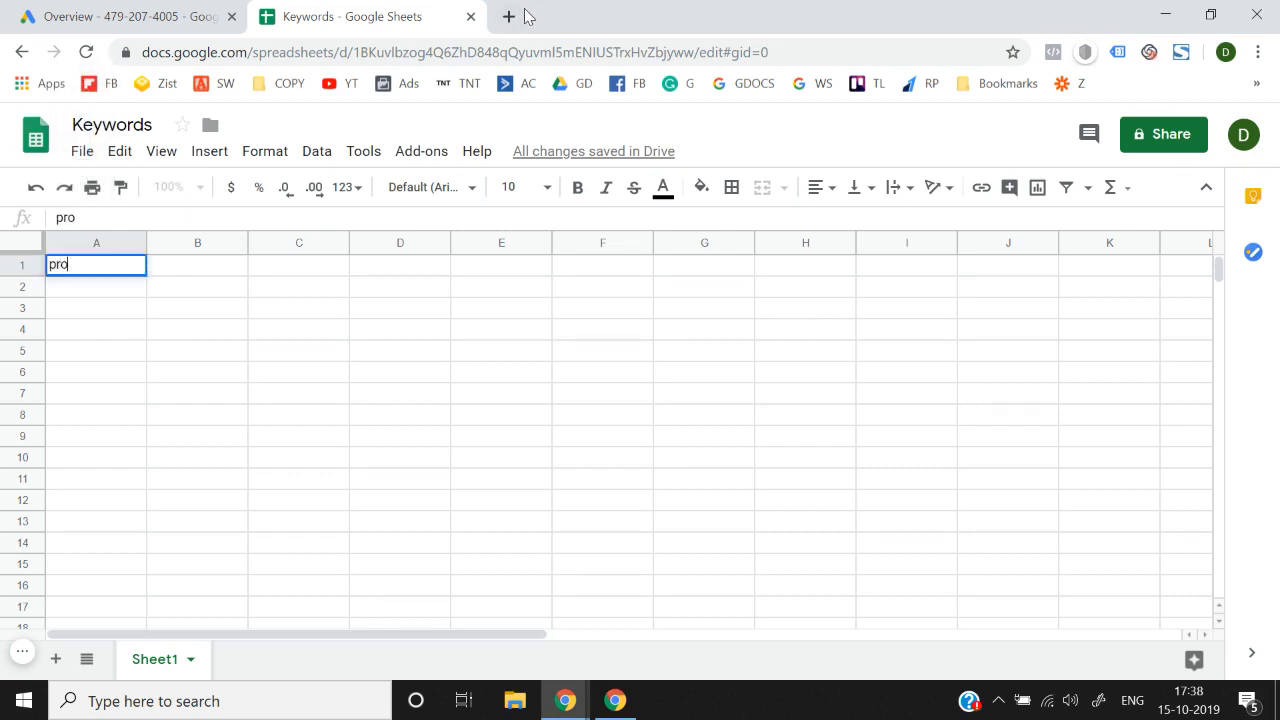
pyautogui.press('Escape')
# Step: Search Google for "protein" in a new browser tab and go to the related searches at the end of the results
pyautogui.click(506, 16)
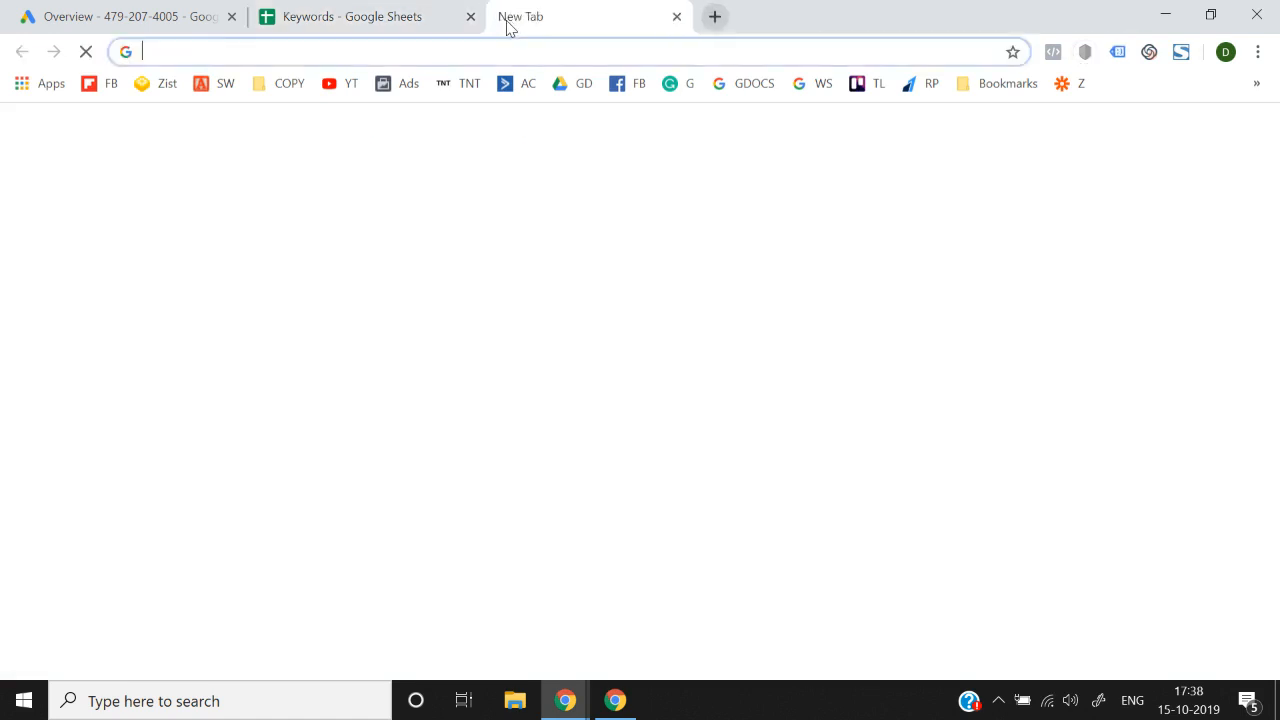
pyautogui.write('protein')
pyautogui.press('Return')
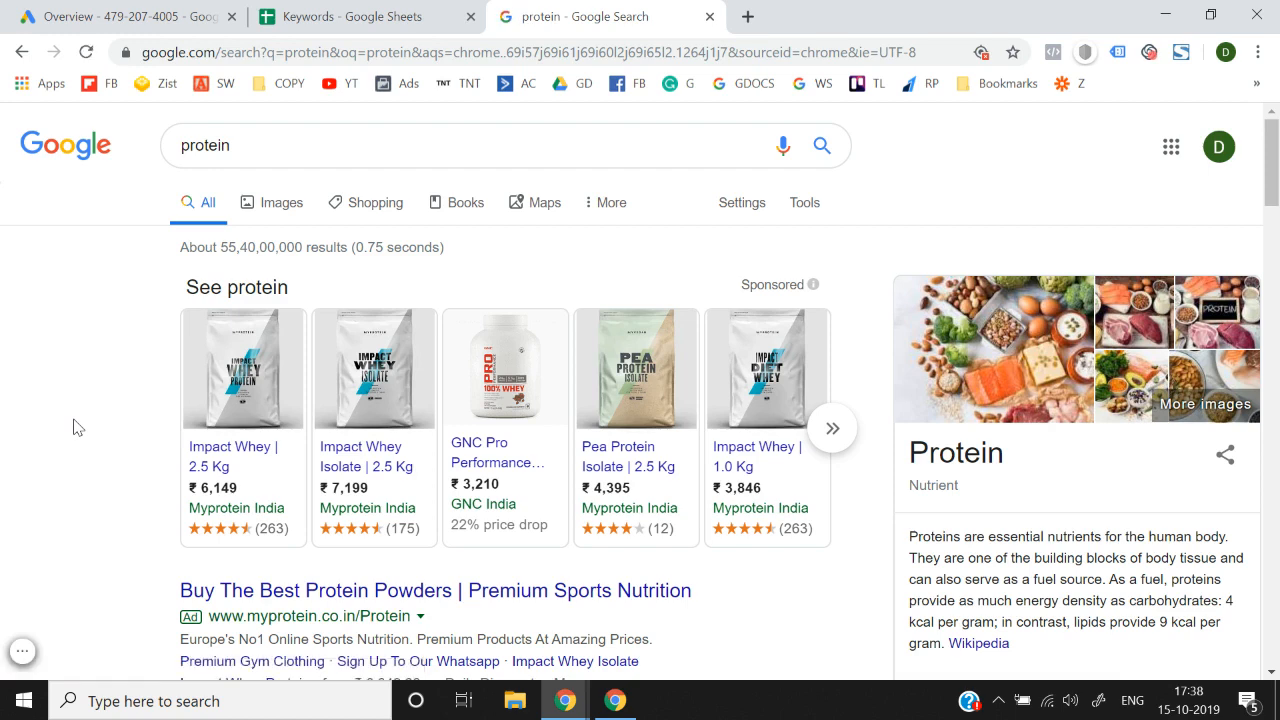
pyautogui.scroll(-3, 75, 425)
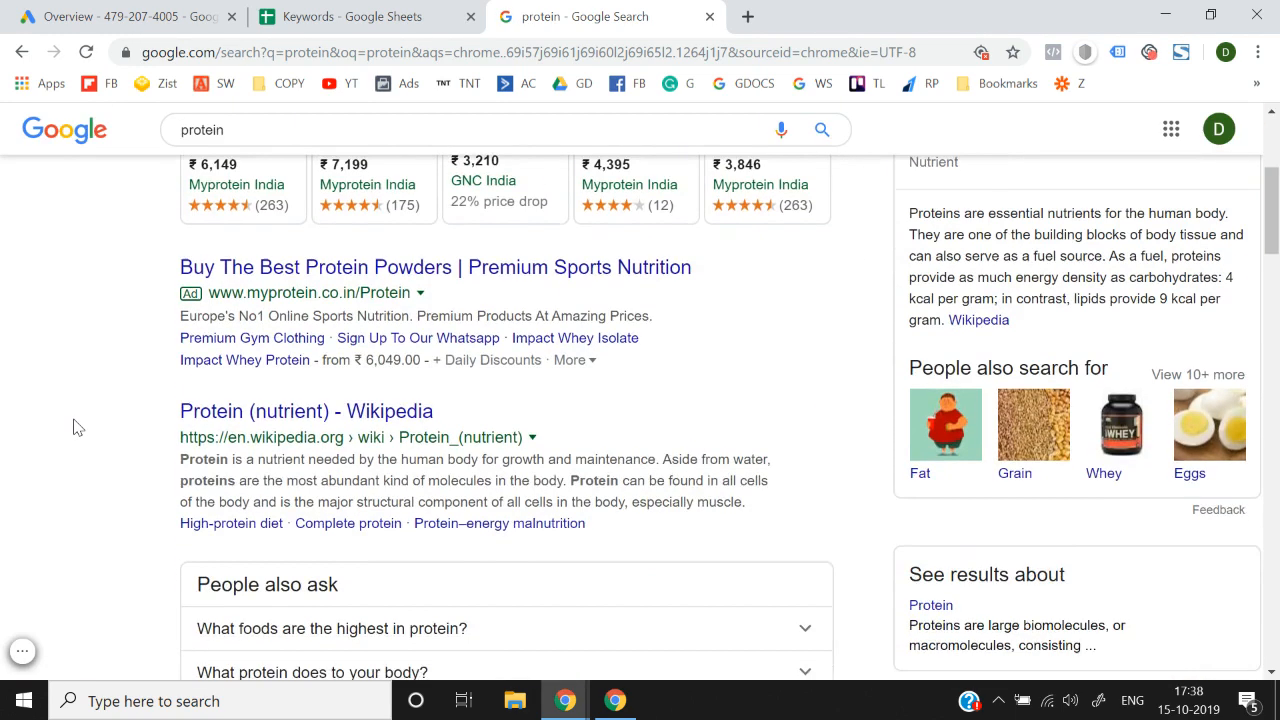
pyautogui.scroll(4, 75, 425)
pyautogui.scroll(-20, 75, 425)
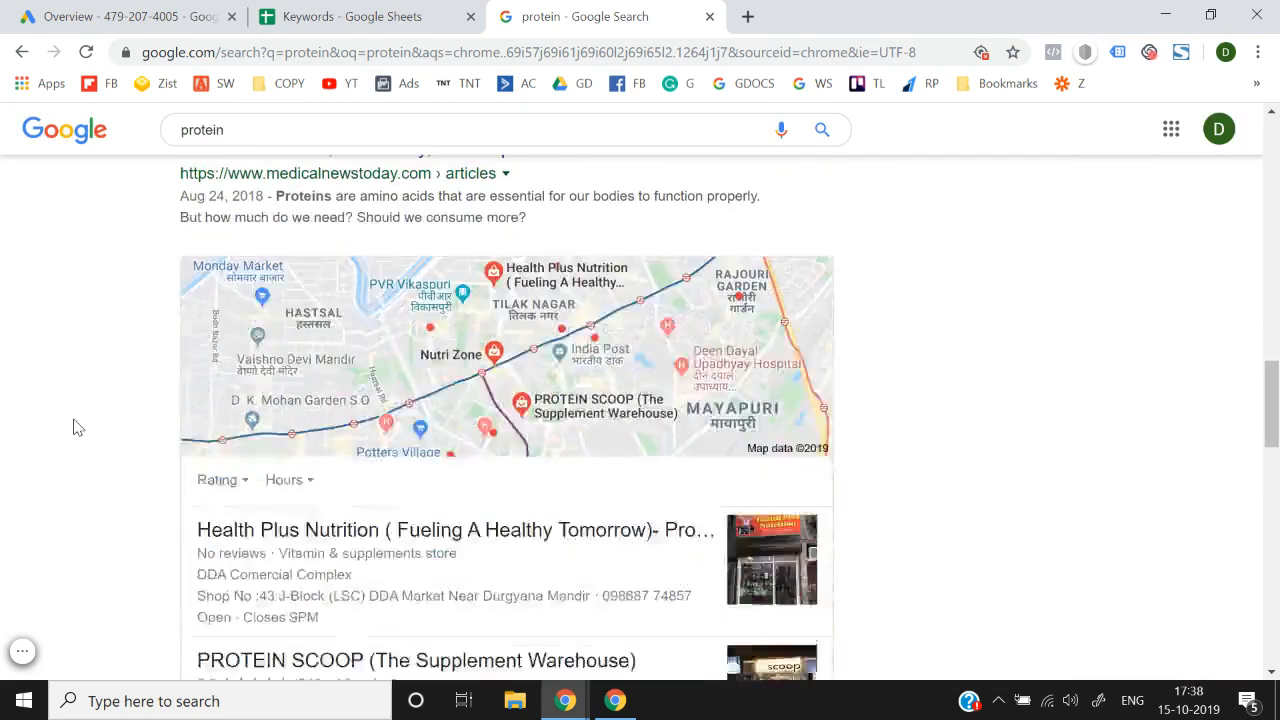
pyautogui.scroll(3, 75, 425)
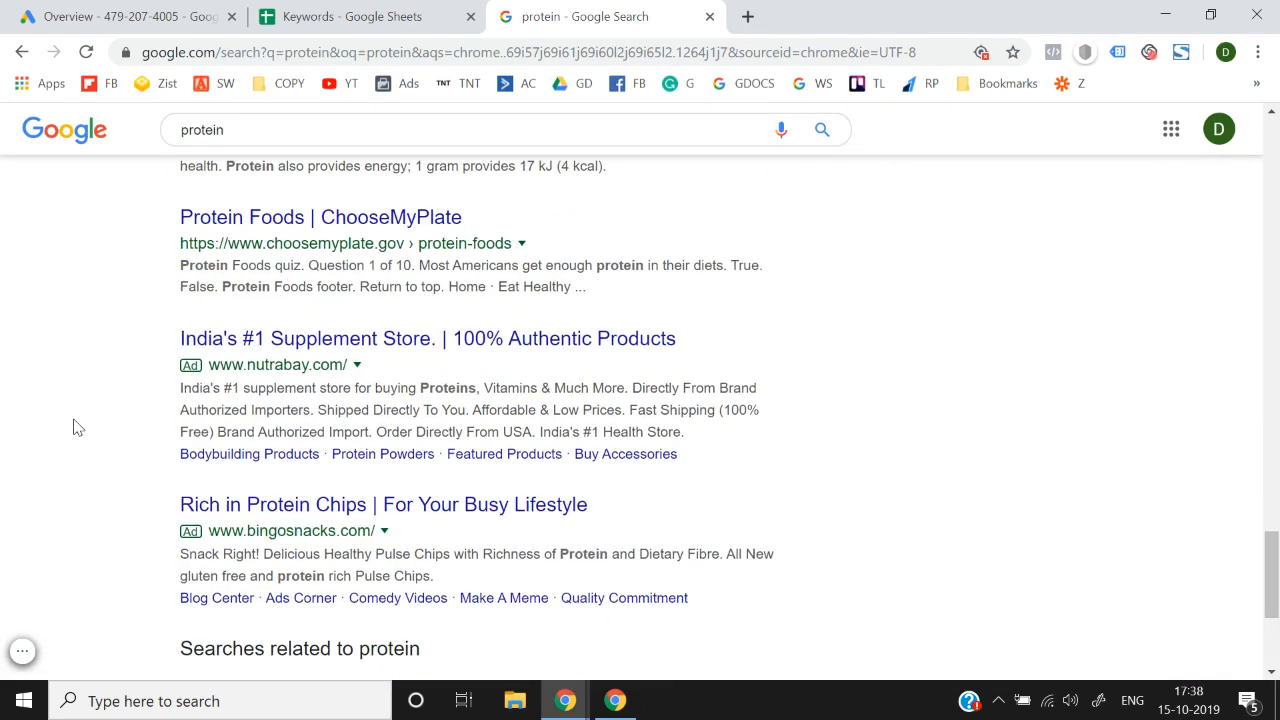
pyautogui.scroll(-3, 75, 425)
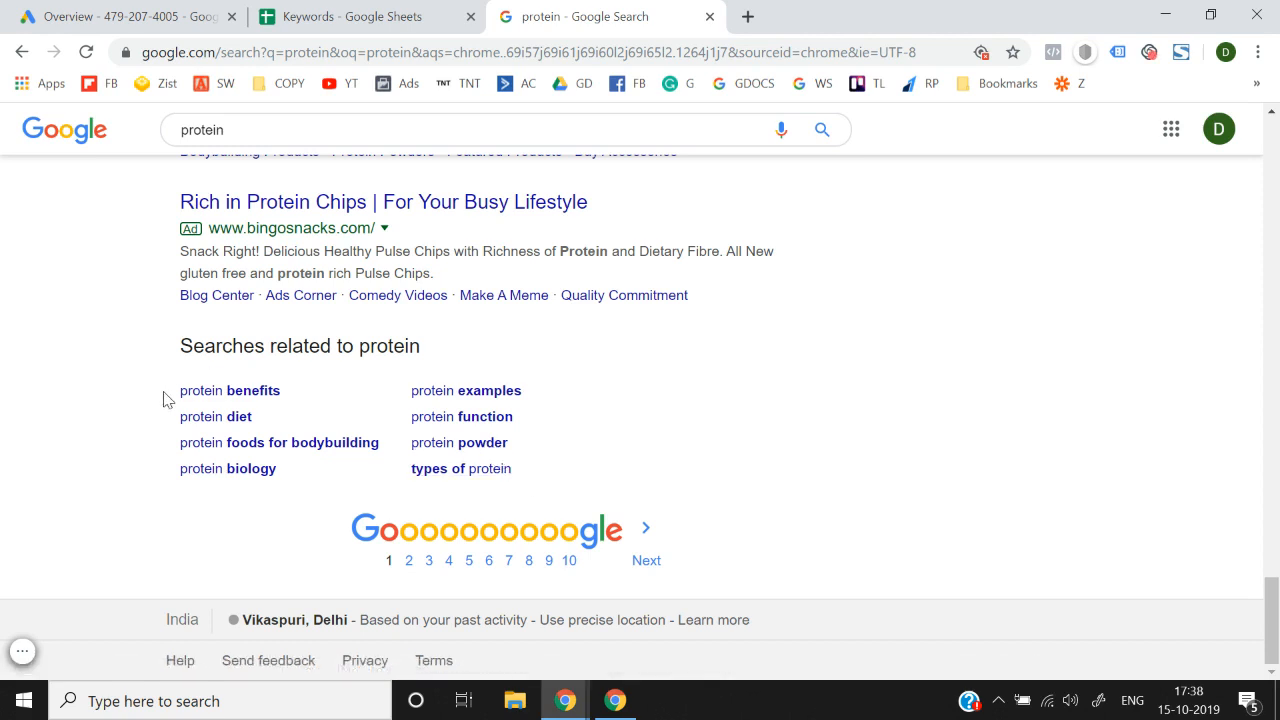
# Step: Copy all the searches related to protein into the Keywords sheet as values only, starting at A1, and select A16 below them
pyautogui.moveTo(166, 392); pyautogui.dragTo(537, 473)
pyautogui.hotkey('ctrl', 'c')
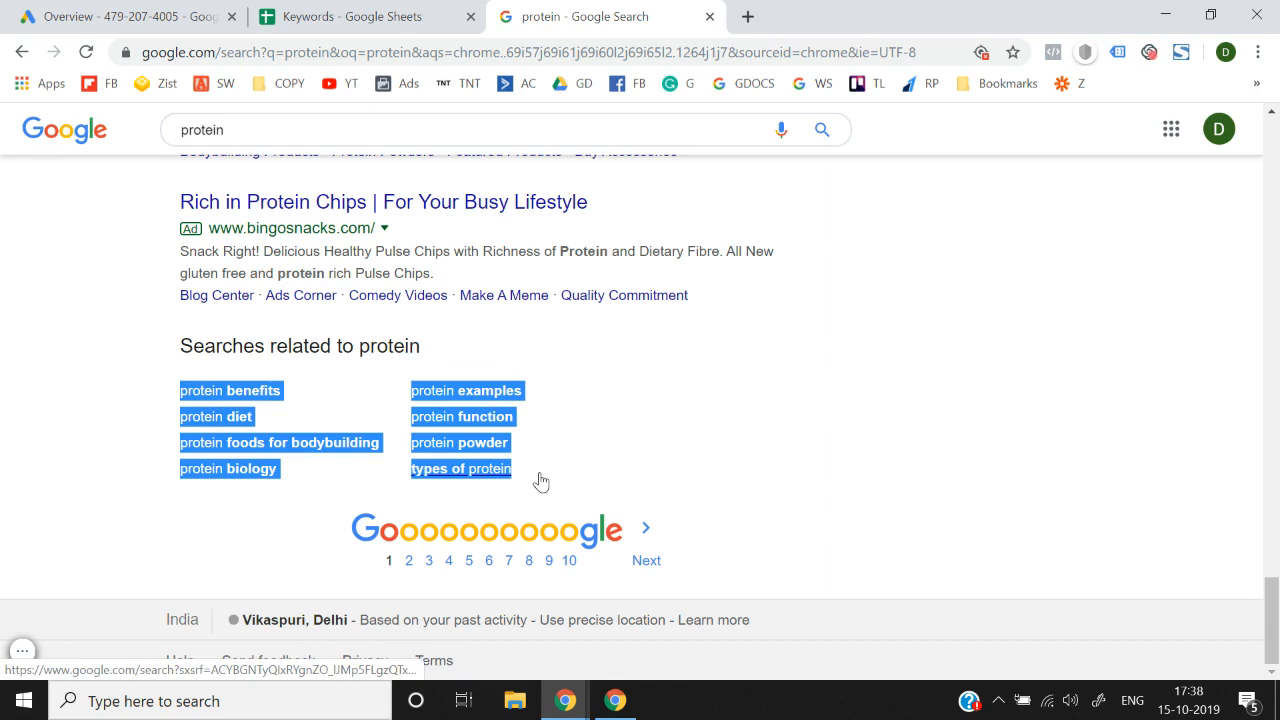
pyautogui.click(333, 14)
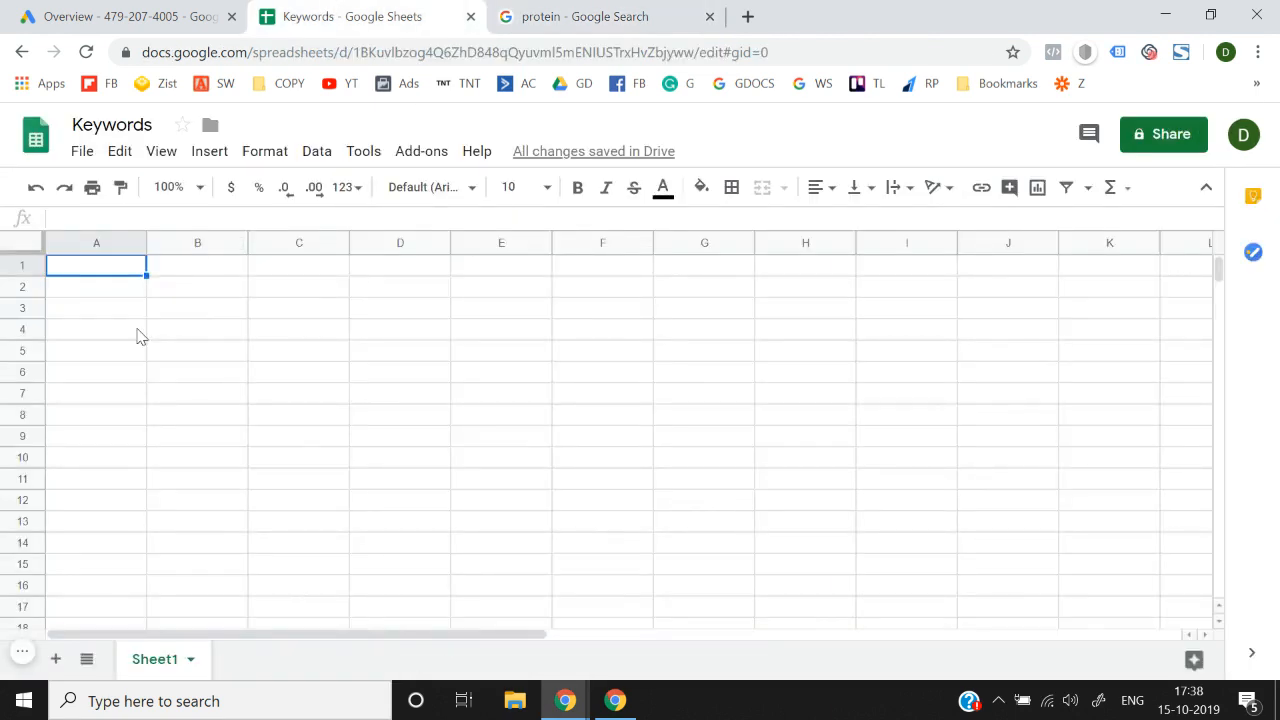
pyautogui.hotkey('alt', 'e')
pyautogui.press('s')
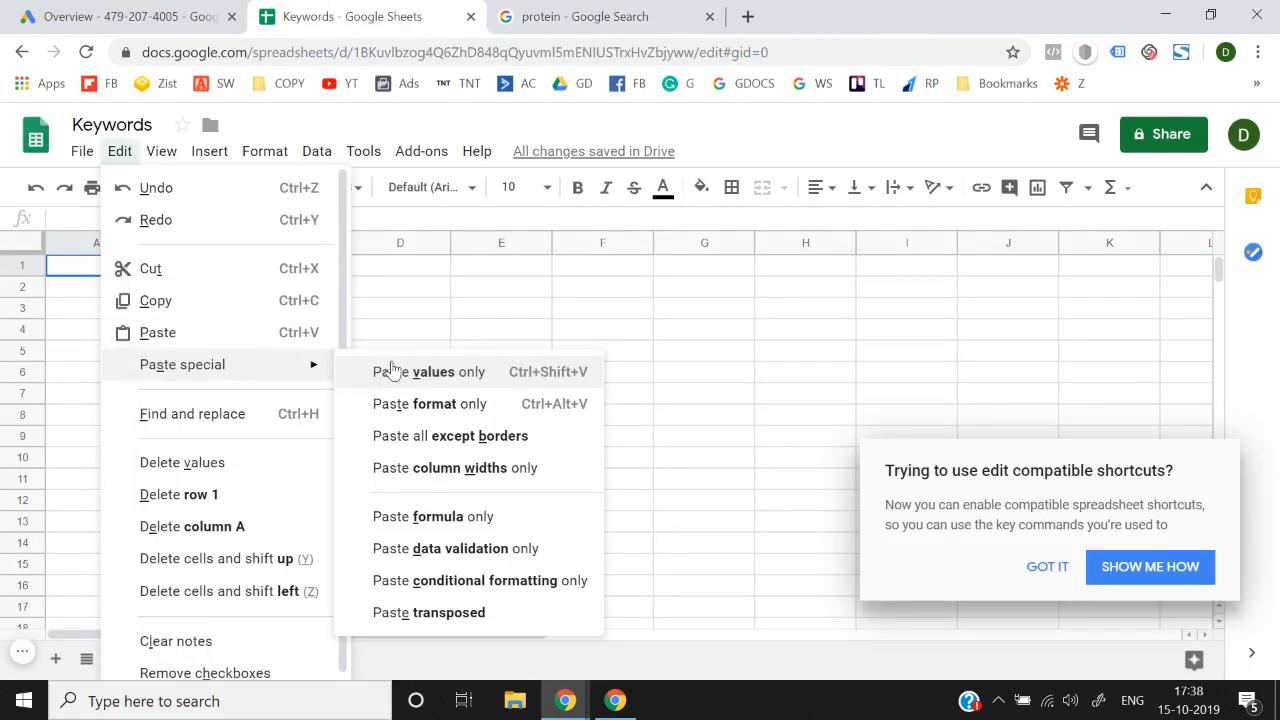
pyautogui.click(425, 372)
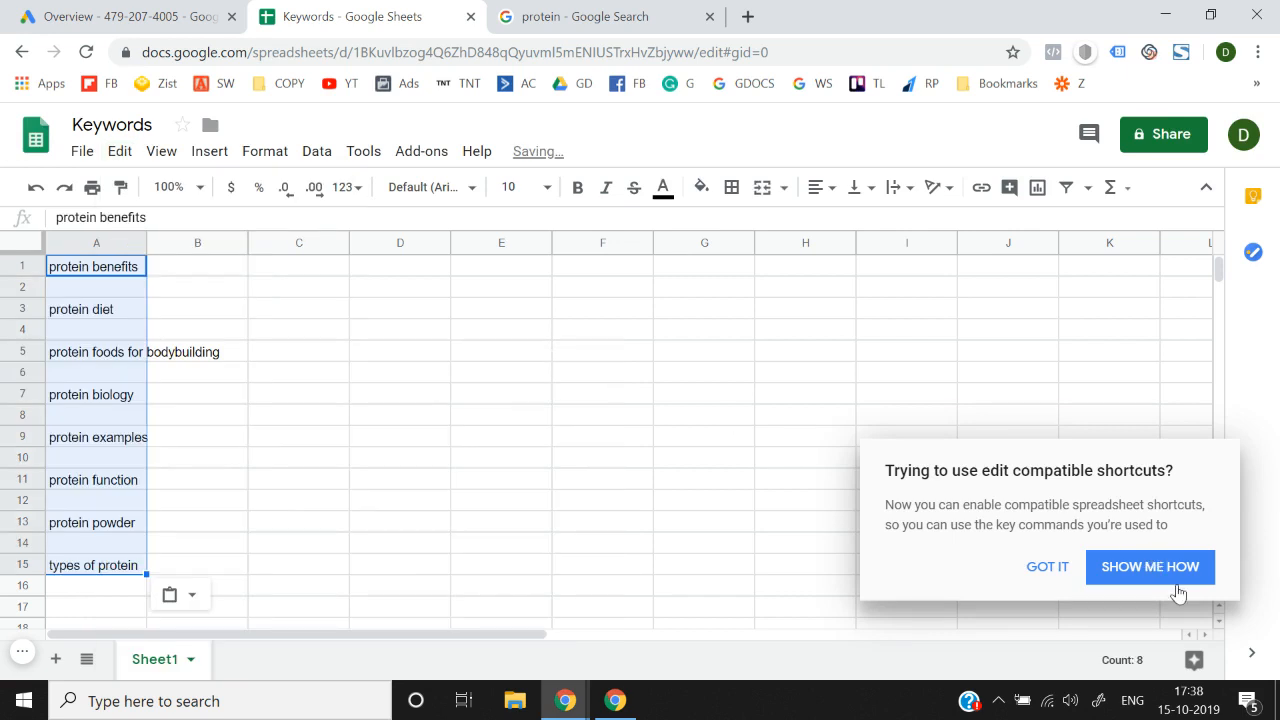
pyautogui.click(1028, 575)
pyautogui.click(286, 466)
pyautogui.press('Left')
pyautogui.press('Left')
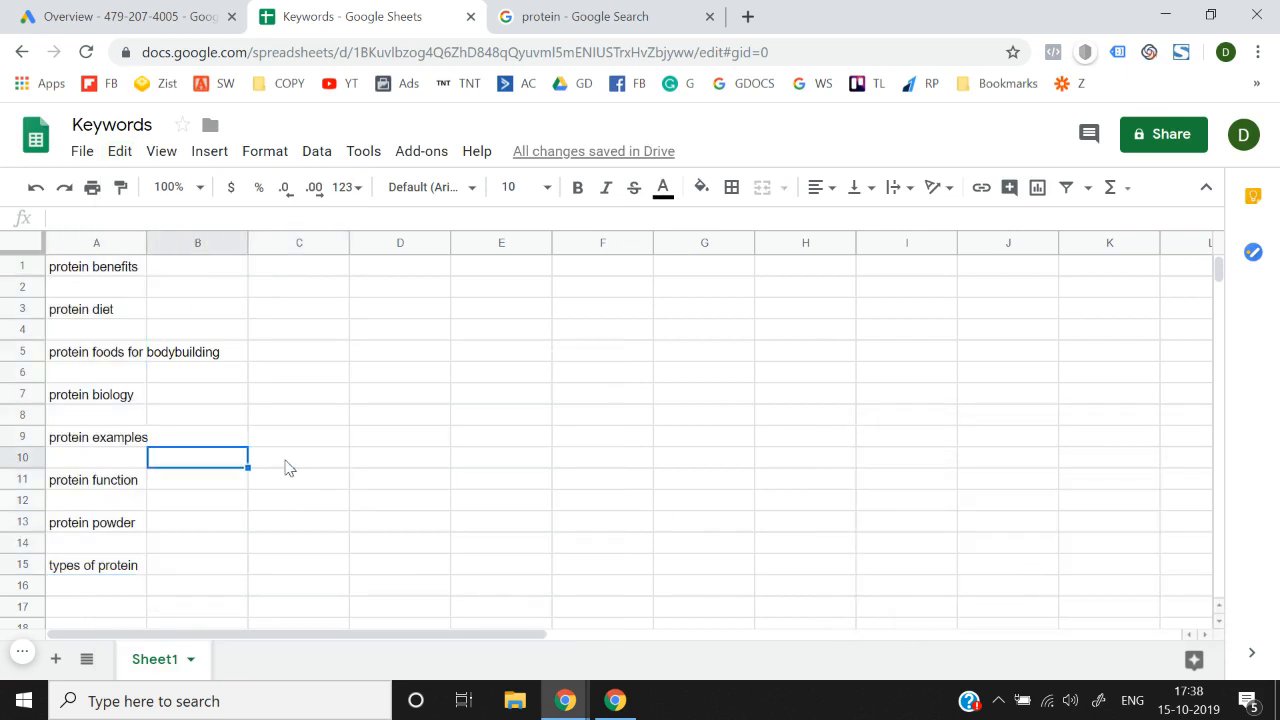
pyautogui.press('Down')
pyautogui.press('Down')
pyautogui.press('Down')
pyautogui.press('Down')
pyautogui.press('Down')
pyautogui.press('Down')
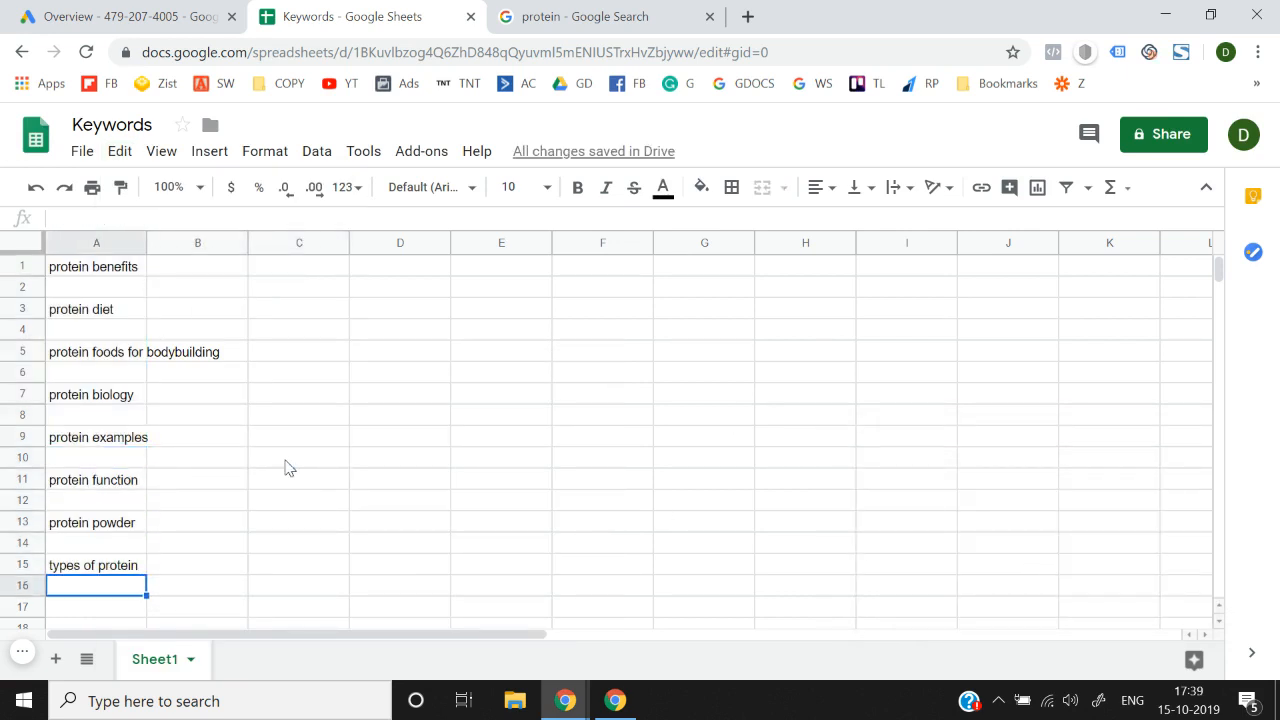
# Step: Return to the Google results, open the related search "protein powder" and go to its related searches
pyautogui.click(590, 16)
pyautogui.click(715, 492)
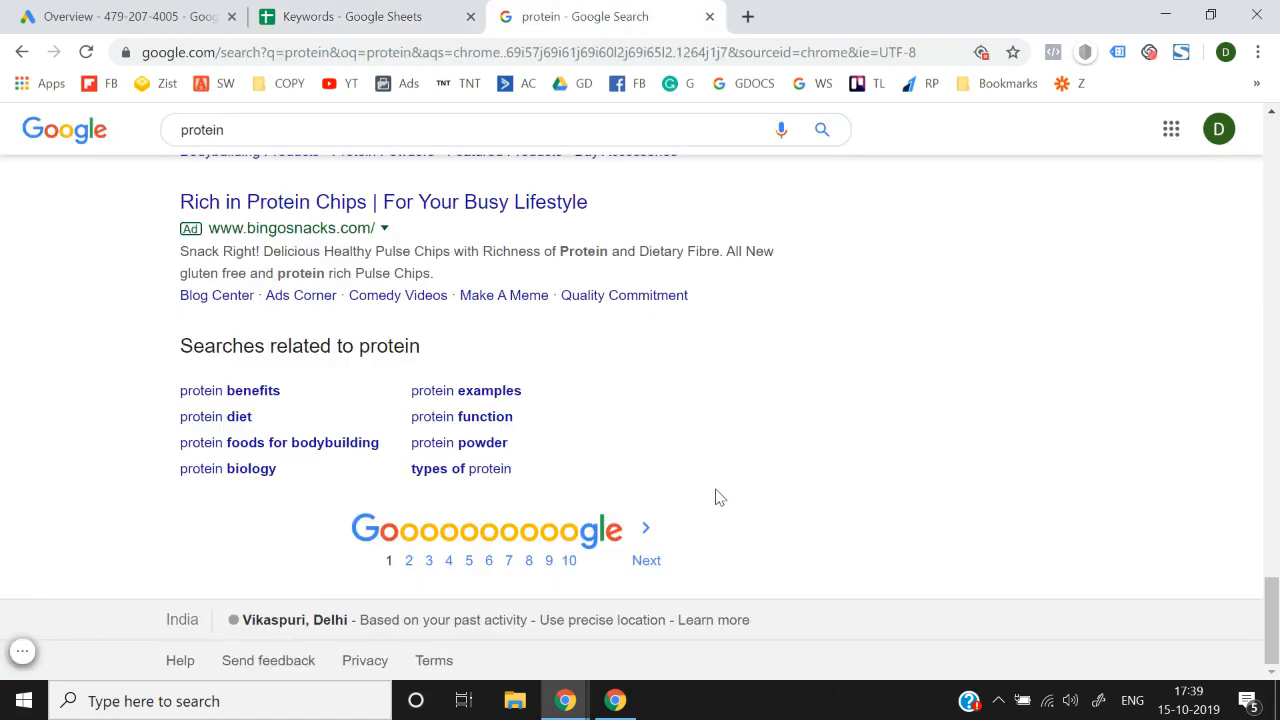
pyautogui.click(453, 444)
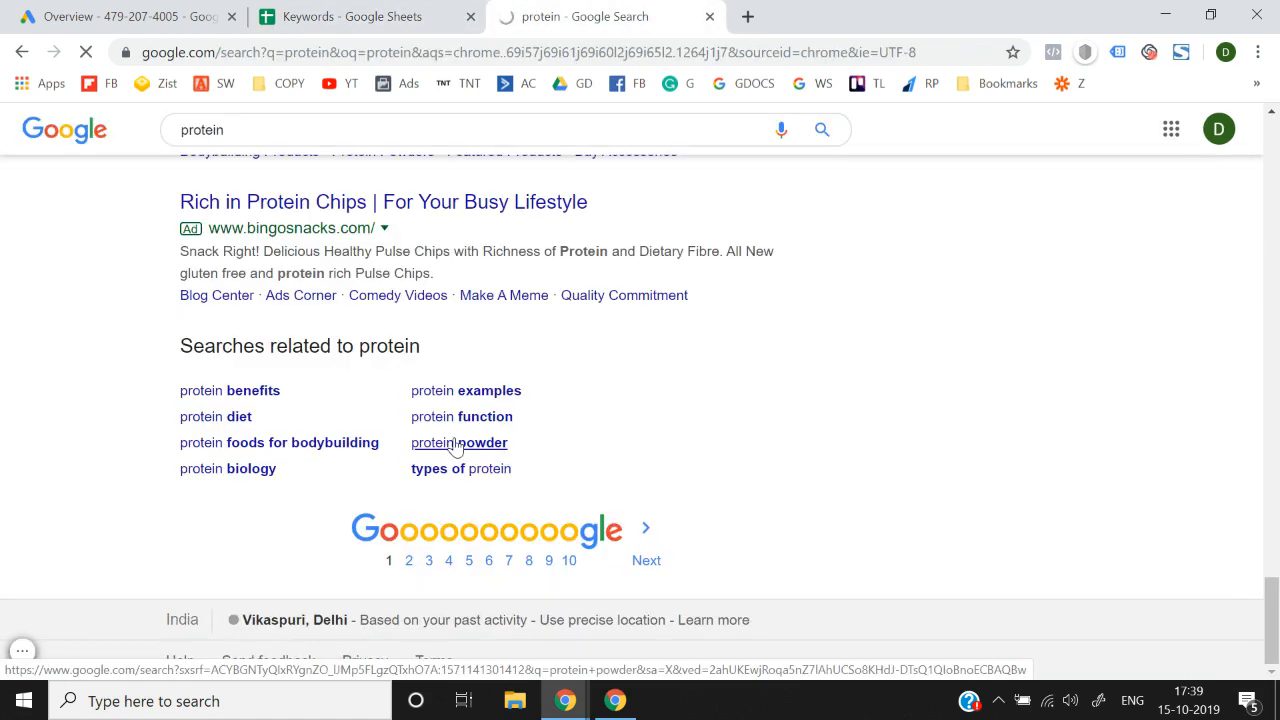
pyautogui.scroll(-15, 87, 429)
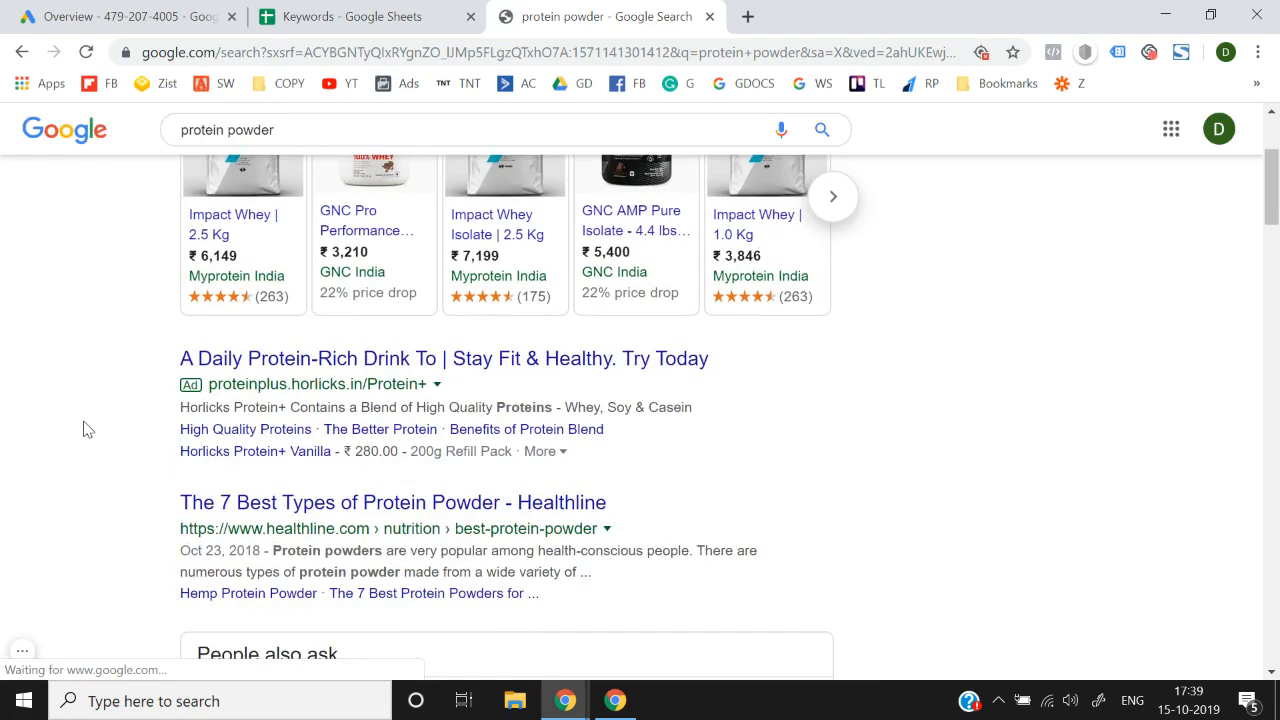
pyautogui.scroll(-15, 87, 429)
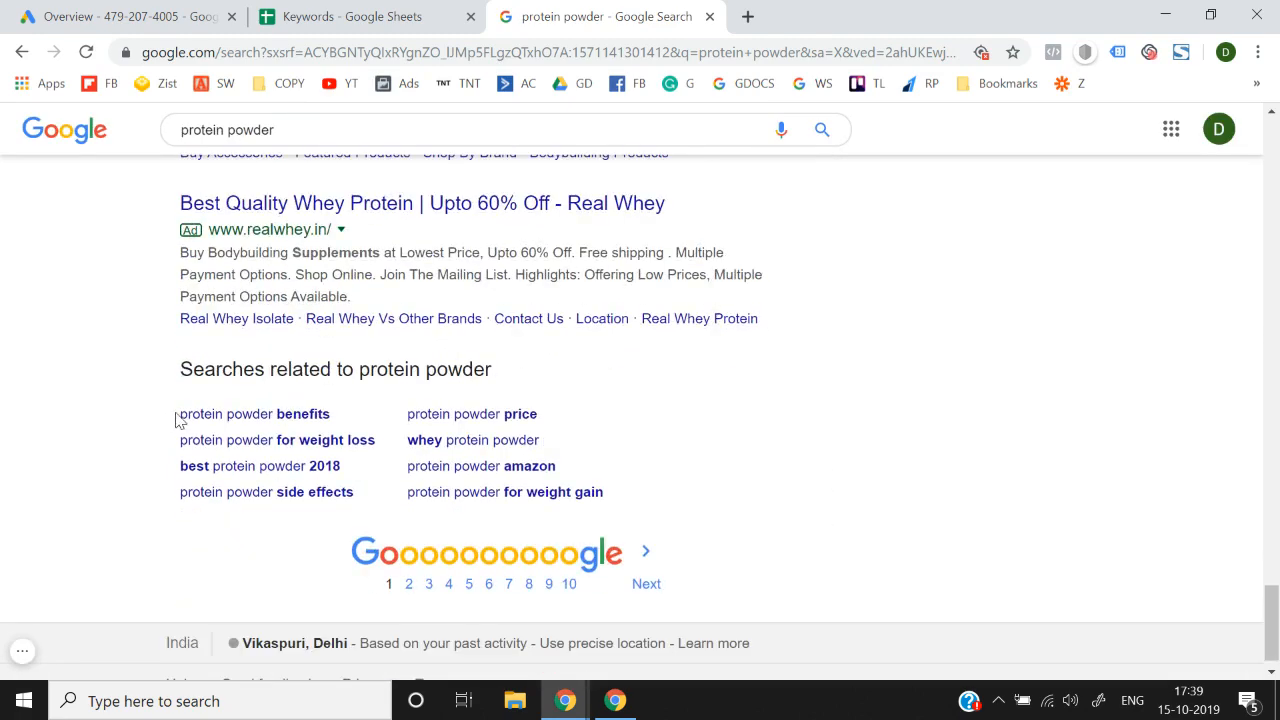
# Step: Copy the searches related to protein powder into the Keywords sheet as values only, starting at A16, and select A31 below them
pyautogui.moveTo(166, 419); pyautogui.dragTo(629, 481)
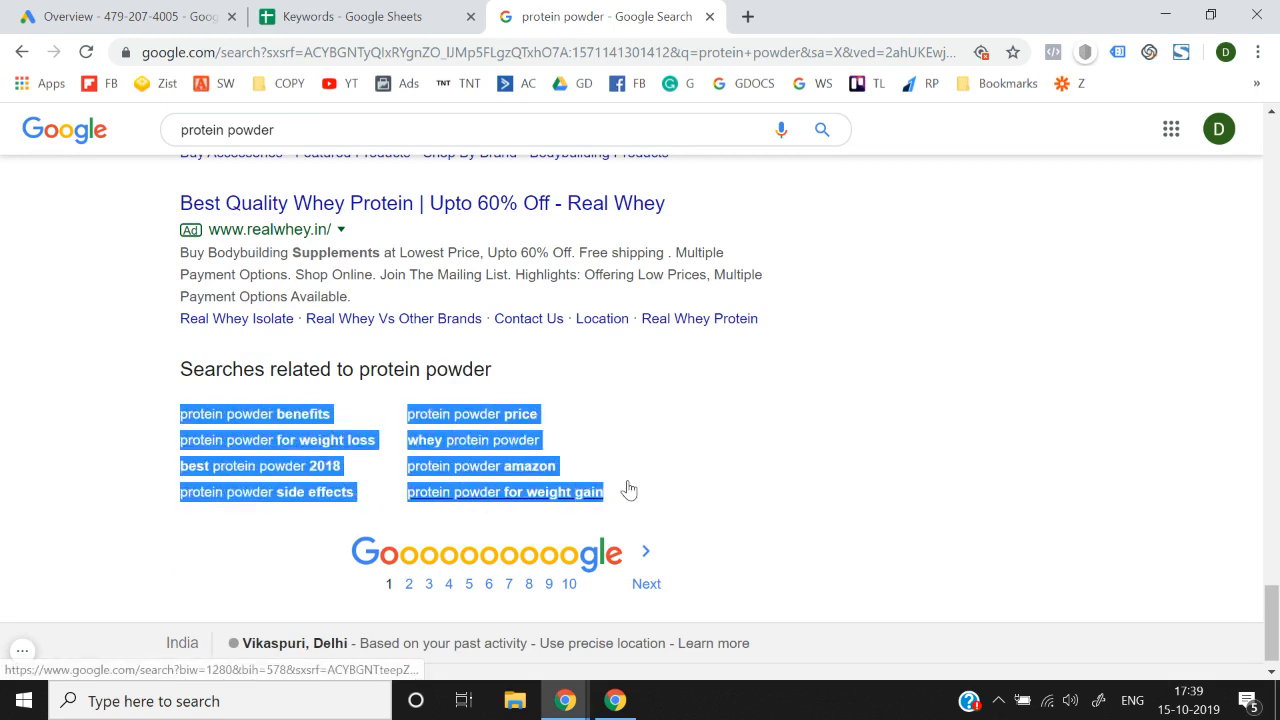
pyautogui.click(405, 12)
pyautogui.press('Down')
pyautogui.press('Up')
pyautogui.hotkey('alt', 'e')
pyautogui.press('s')
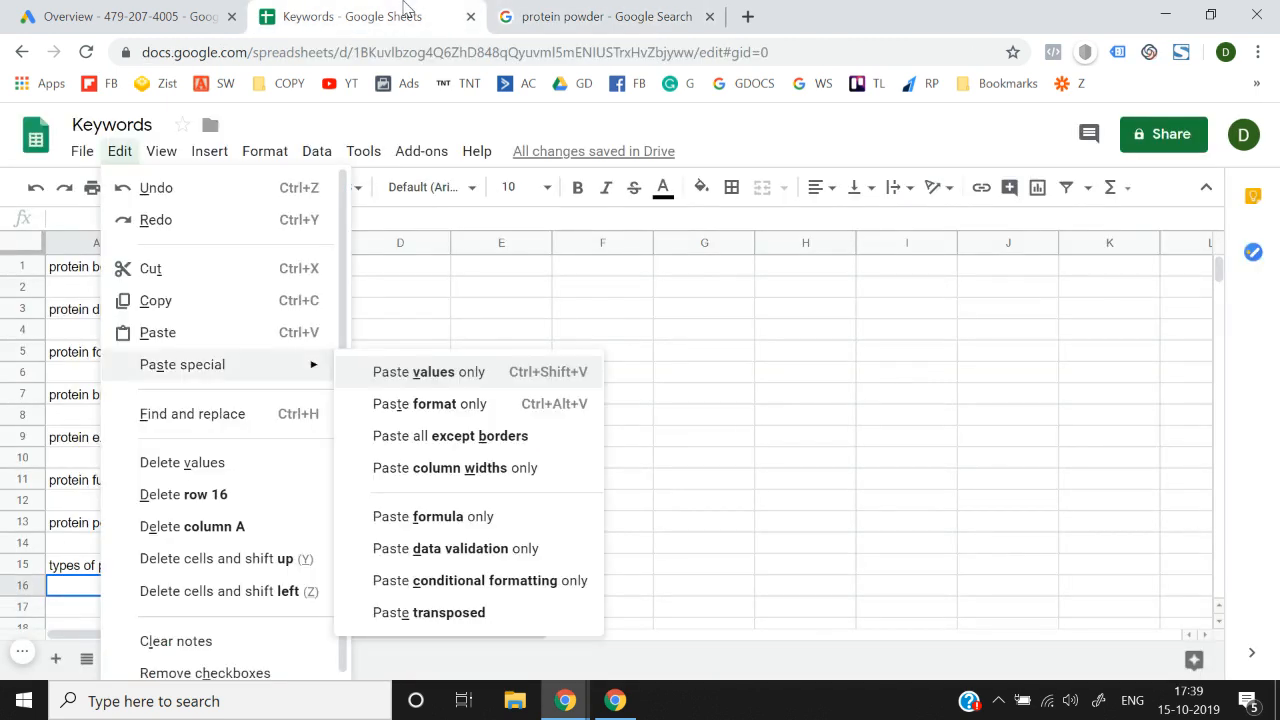
pyautogui.press('Down')
pyautogui.press('Up')
pyautogui.press('Return')
pyautogui.press('Down')
pyautogui.press('Down')
pyautogui.press('Down')
pyautogui.press('Down')
pyautogui.press('Down')
pyautogui.press('Down')
pyautogui.press('Down')
pyautogui.press('Down')
pyautogui.press('Down')
pyautogui.press('Down')
pyautogui.press('Down')
pyautogui.press('Down')
pyautogui.press('Down')
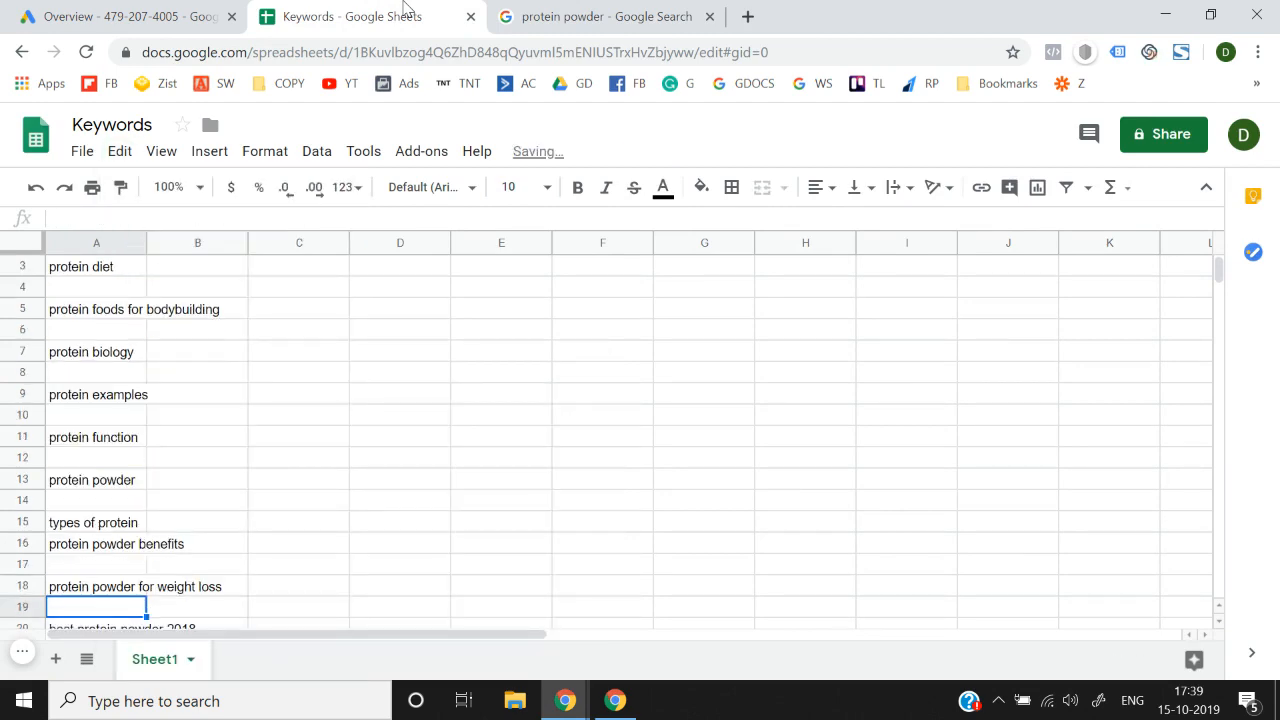
pyautogui.press('Down')
pyautogui.press('Down')
pyautogui.press('Down')
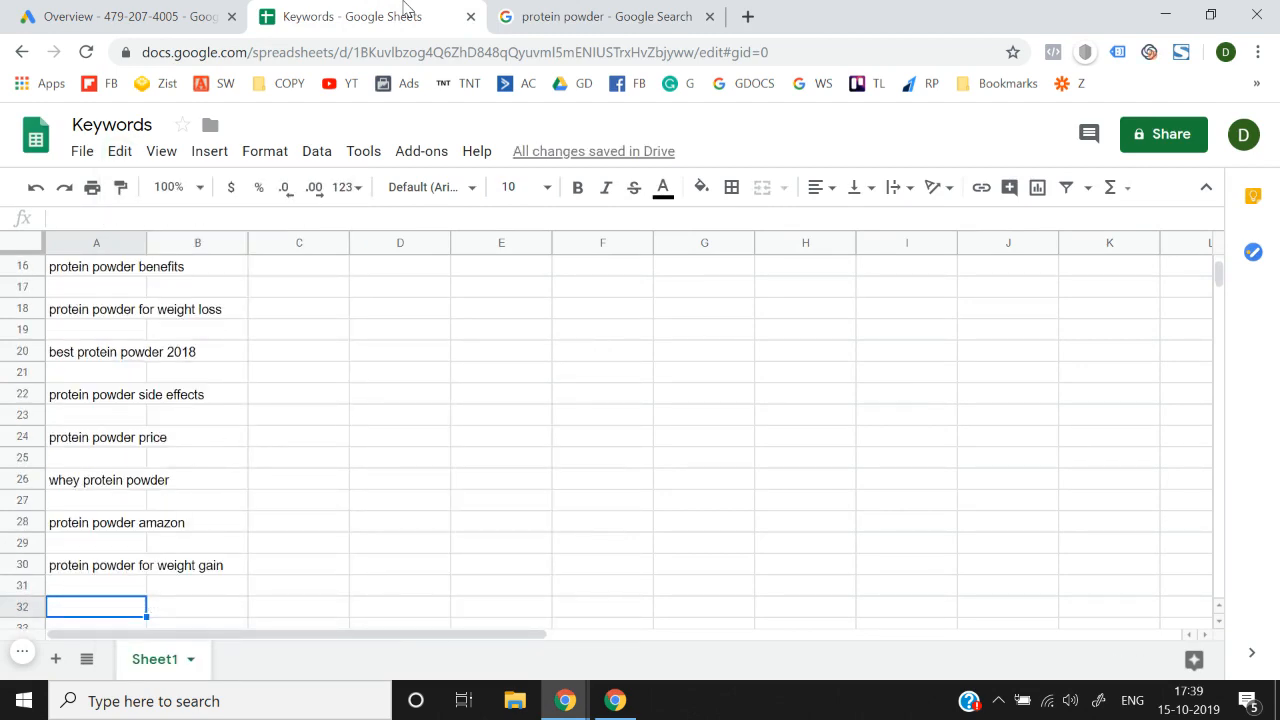
pyautogui.press('Up')
# Step: Return to the Google results, open the related search "protein powder price" and go to its related searches
pyautogui.click(637, 14)
pyautogui.click(778, 356)
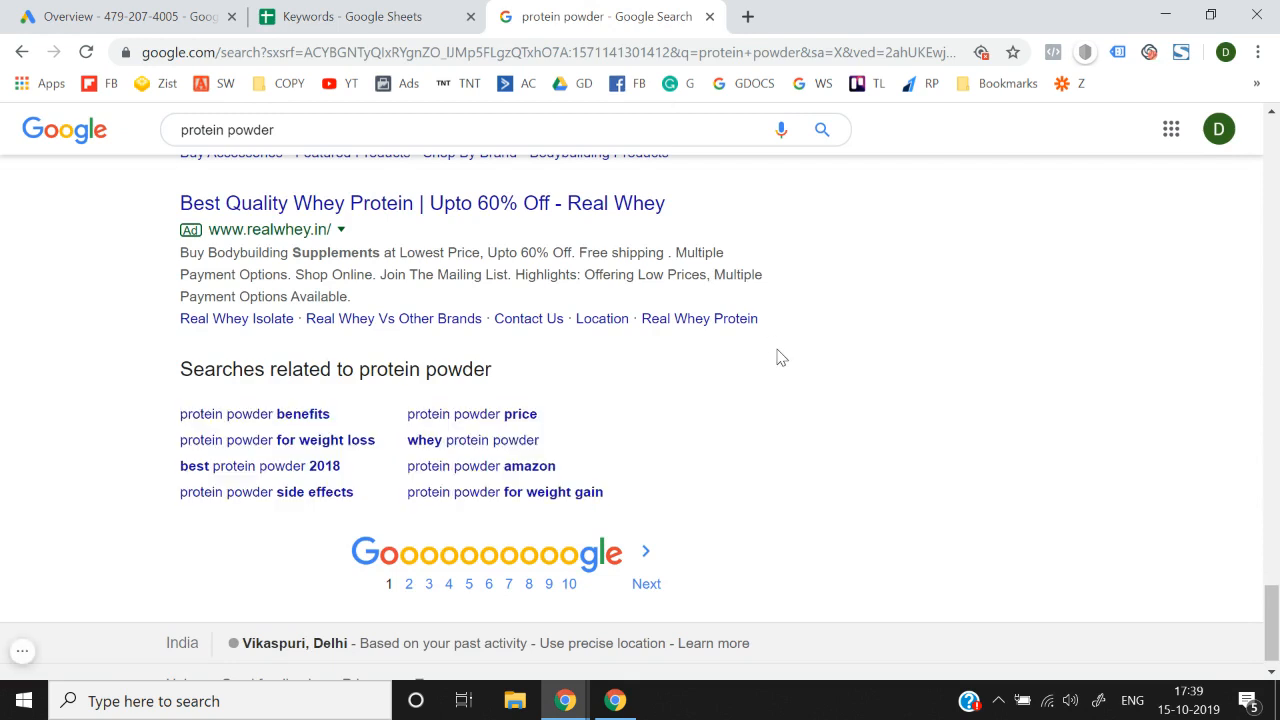
pyautogui.click(468, 430)
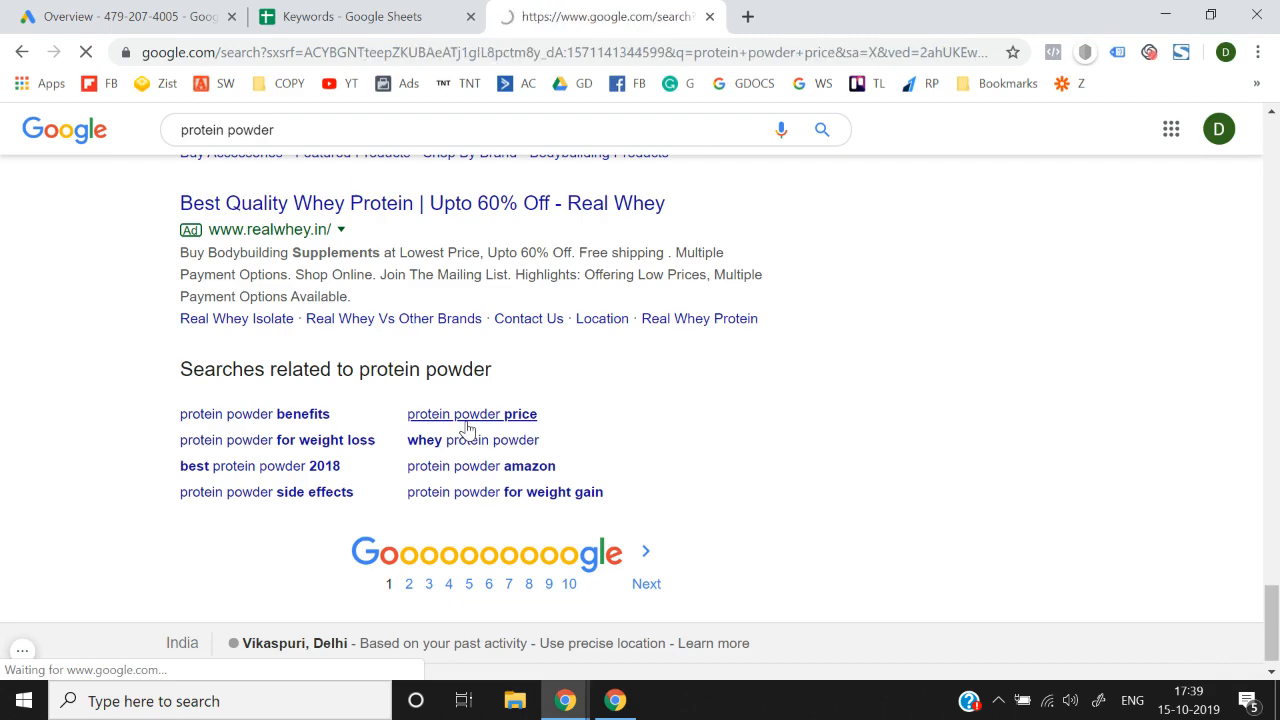
pyautogui.scroll(-3, 57, 444)
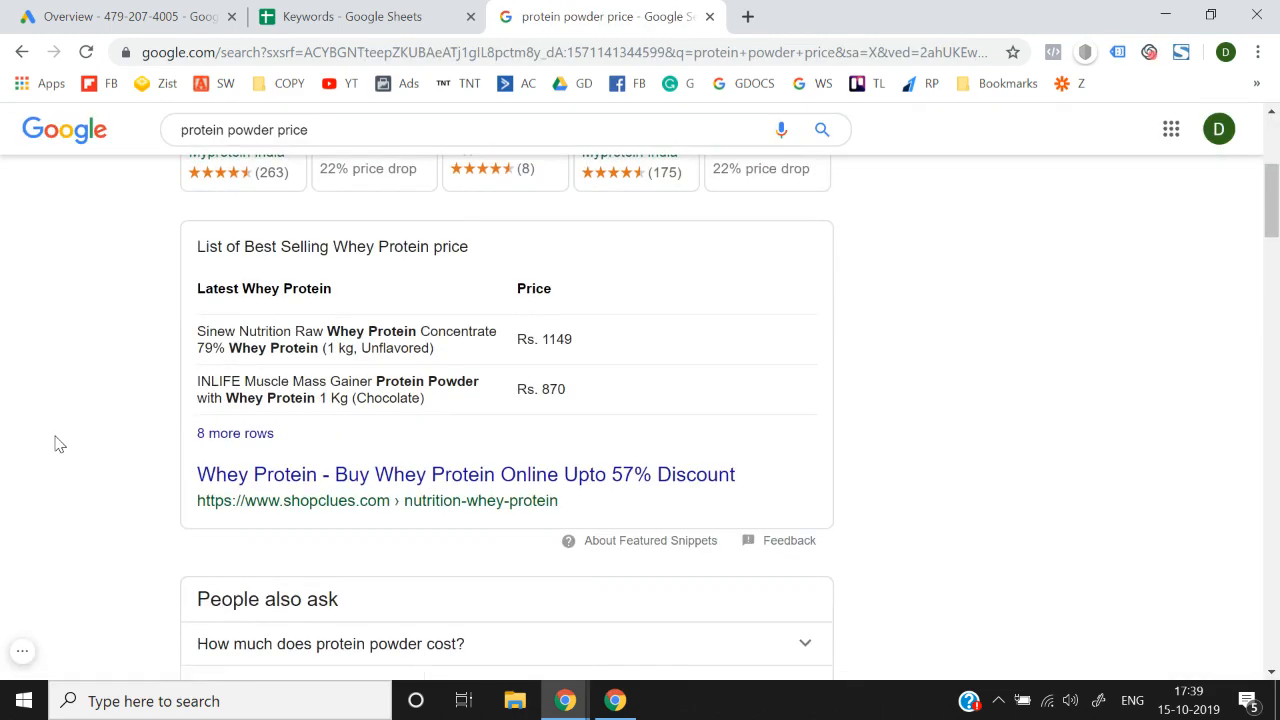
pyautogui.scroll(-15, 57, 444)
pyautogui.scroll(-1, 57, 444)
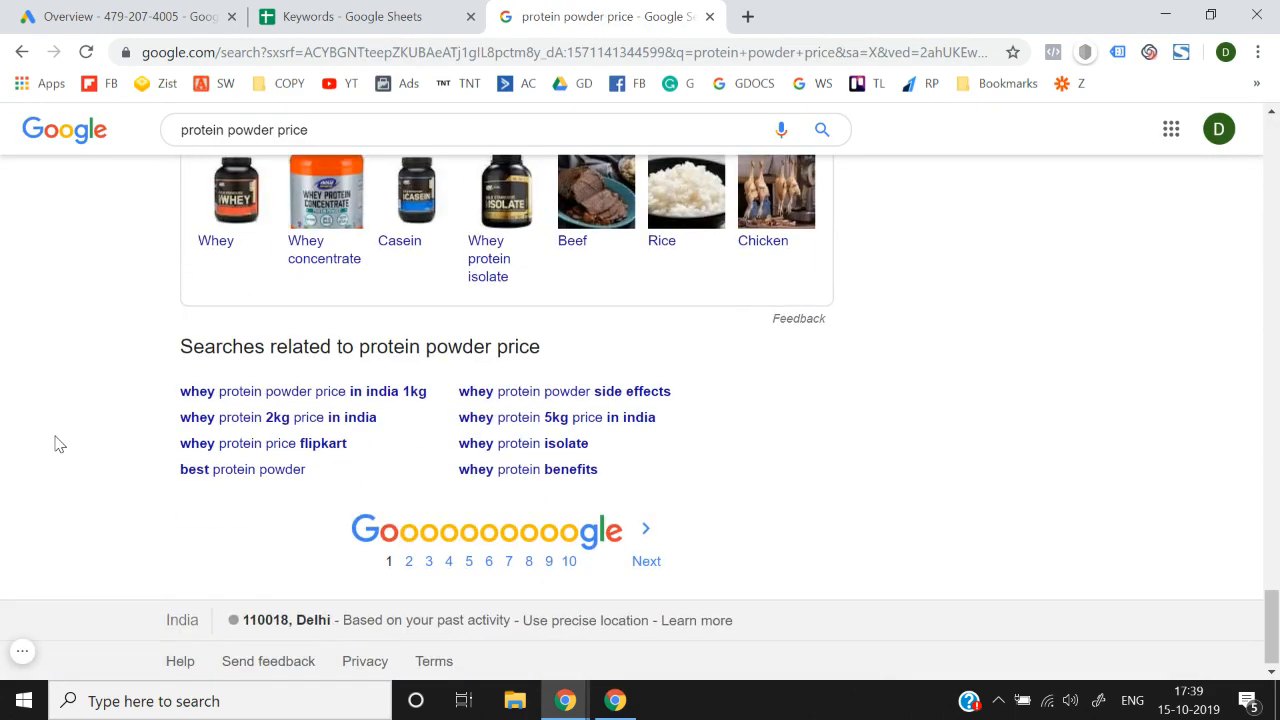
# Step: Copy the searches related to protein powder price into the Keywords sheet as values only, starting at A32
pyautogui.moveTo(160, 396); pyautogui.dragTo(641, 474)
pyautogui.click(688, 516)
pyautogui.moveTo(177, 397); pyautogui.dragTo(622, 474)
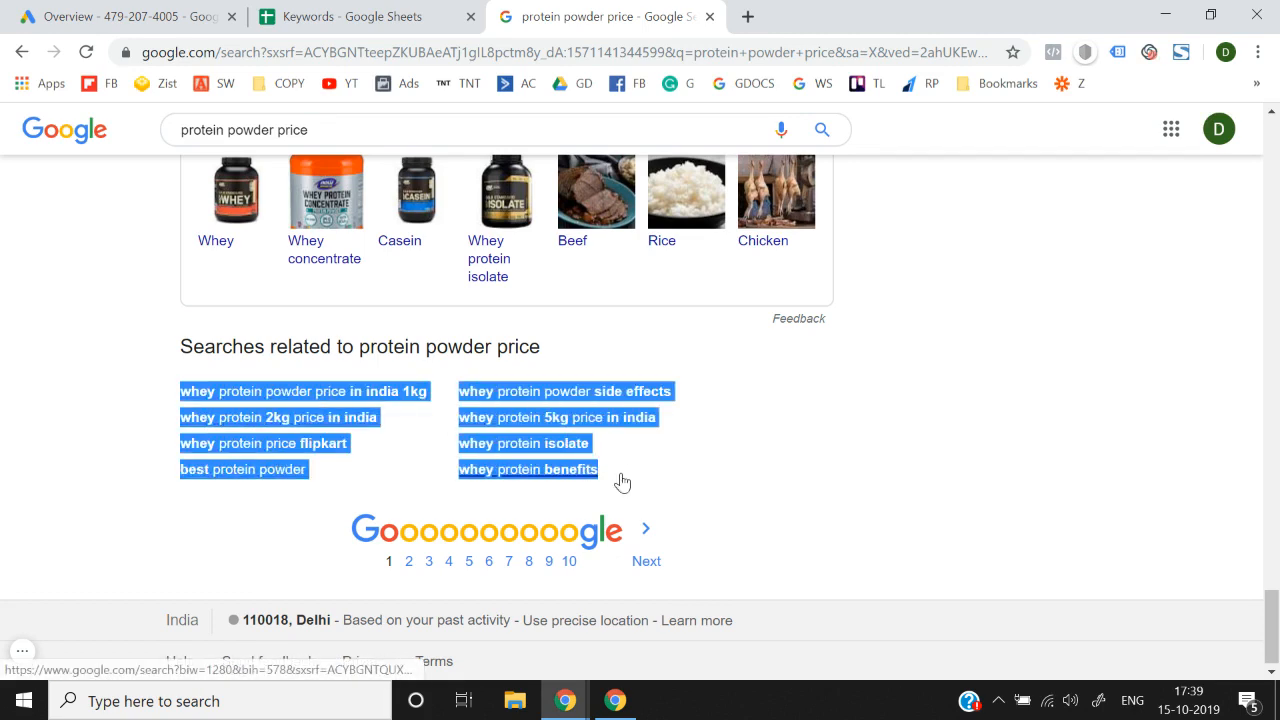
pyautogui.click(381, 12)
pyautogui.press('Down')
pyautogui.hotkey('alt', 'e')
pyautogui.press('s')
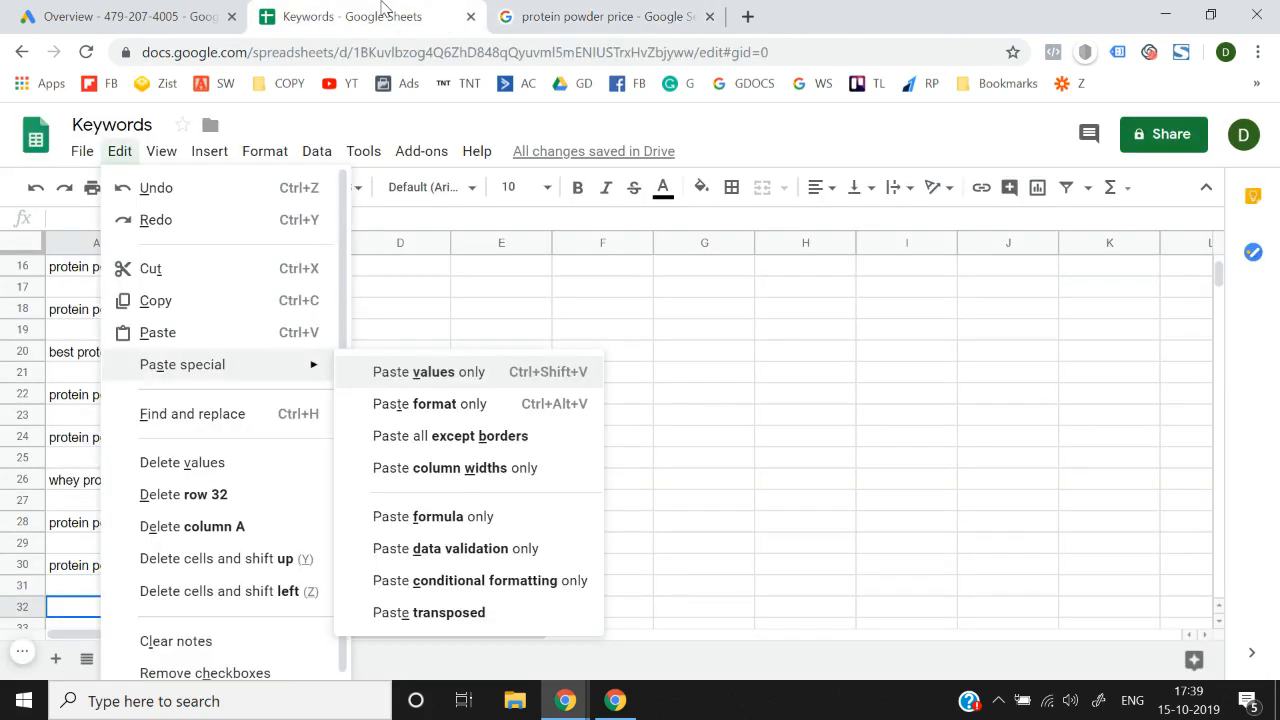
pyautogui.press('v')
# Step: Review the collected keywords in column A, down past the last pasted block and back up to A1
pyautogui.press('Down')
pyautogui.press('Down')
pyautogui.press('Down')
pyautogui.press('Down')
pyautogui.press('Down')
pyautogui.press('Down')
pyautogui.press('Down')
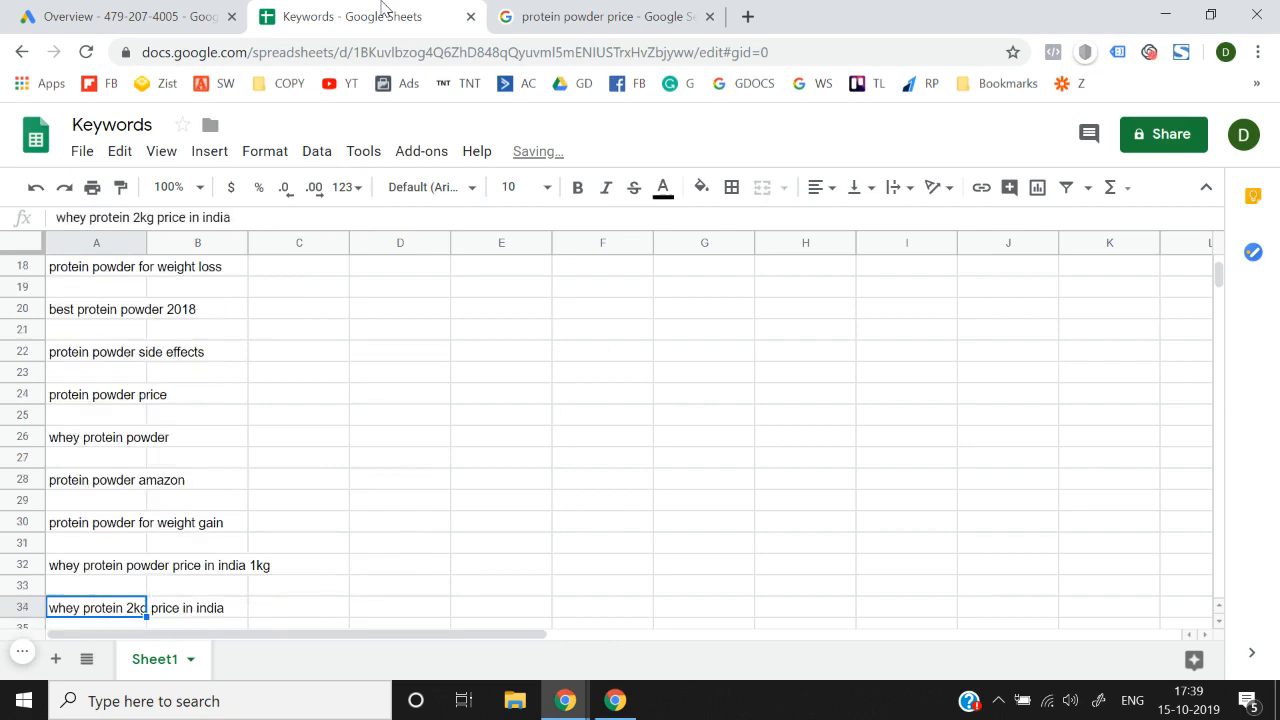
pyautogui.press('Down')
pyautogui.press('Down')
pyautogui.press('Down')
pyautogui.press('Down')
pyautogui.press('Down')
pyautogui.press('Down')
pyautogui.press('Down')
pyautogui.press('Down')
pyautogui.press('Down')
pyautogui.press('Down')
pyautogui.press('Down')
pyautogui.press('Down')
pyautogui.press('Down')
pyautogui.press('Down')
pyautogui.press('Down')
pyautogui.press('Down')
pyautogui.press('Up')
pyautogui.press('Up')
pyautogui.press('Up')
pyautogui.press('Up')
pyautogui.press('Up')
pyautogui.press('Up')
pyautogui.press('Up')
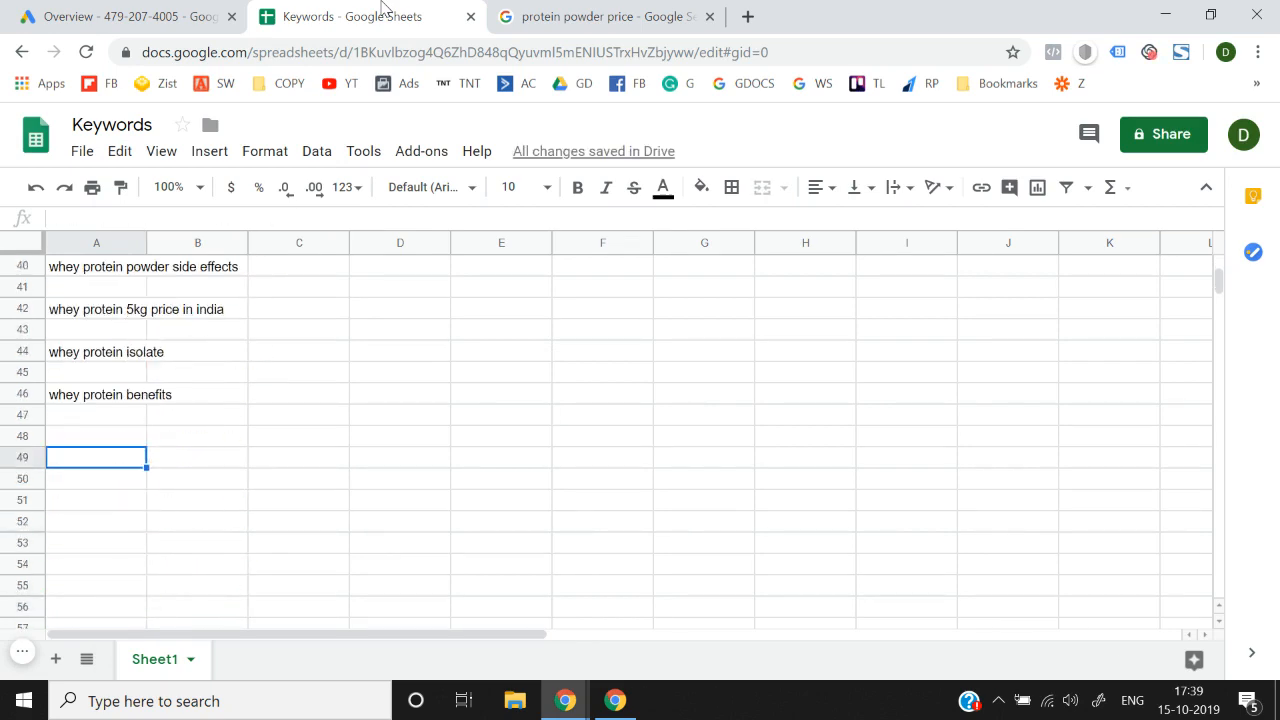
pyautogui.press('Up')
pyautogui.press('Up')
pyautogui.press('Up')
pyautogui.press('Up')
pyautogui.press('Up')
pyautogui.press('Up')
pyautogui.press('Up')
pyautogui.press('Up')
pyautogui.press('Up')
pyautogui.press('Up')
pyautogui.press('Up')
pyautogui.press('Up')
pyautogui.press('Up')
pyautogui.press('Up')
pyautogui.press('Up')
pyautogui.press('Up')
pyautogui.press('Up')
pyautogui.press('Up')
pyautogui.press('Up')
pyautogui.press('Up')
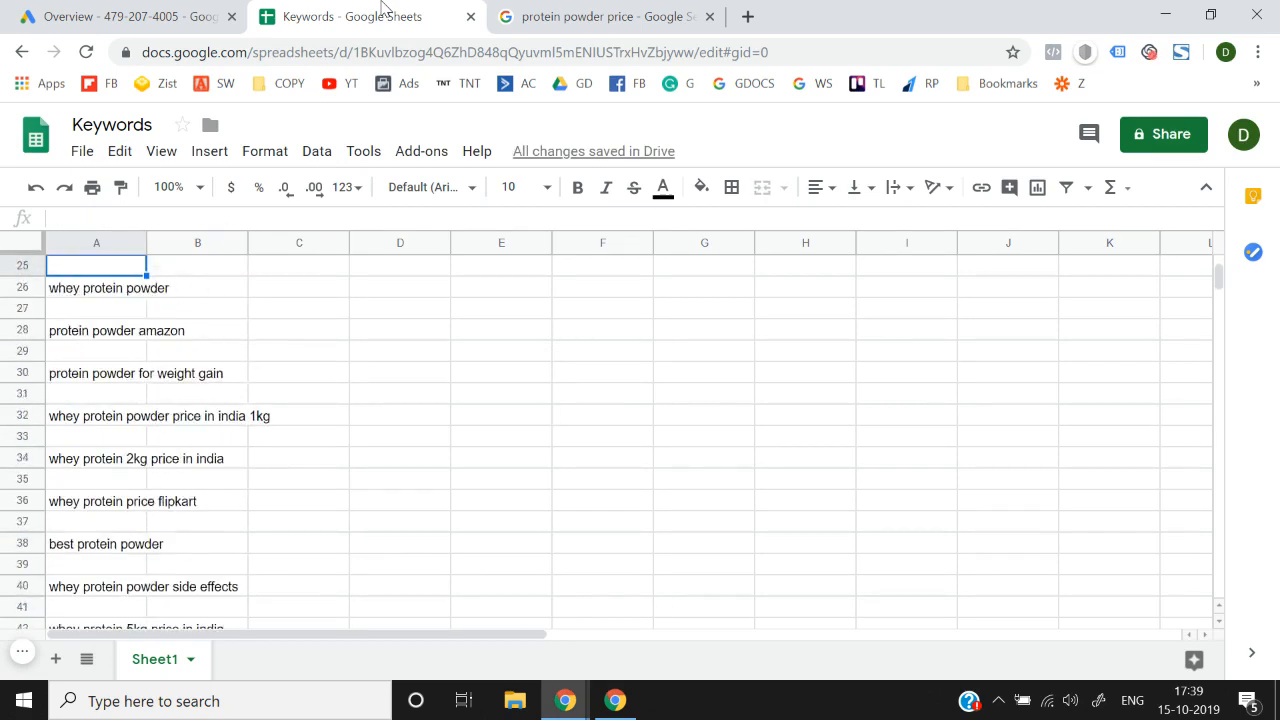
pyautogui.press('Up')
pyautogui.press('Up')
pyautogui.press('Up')
pyautogui.press('Up')
pyautogui.press('Up')
pyautogui.press('Up')
pyautogui.press('Up')
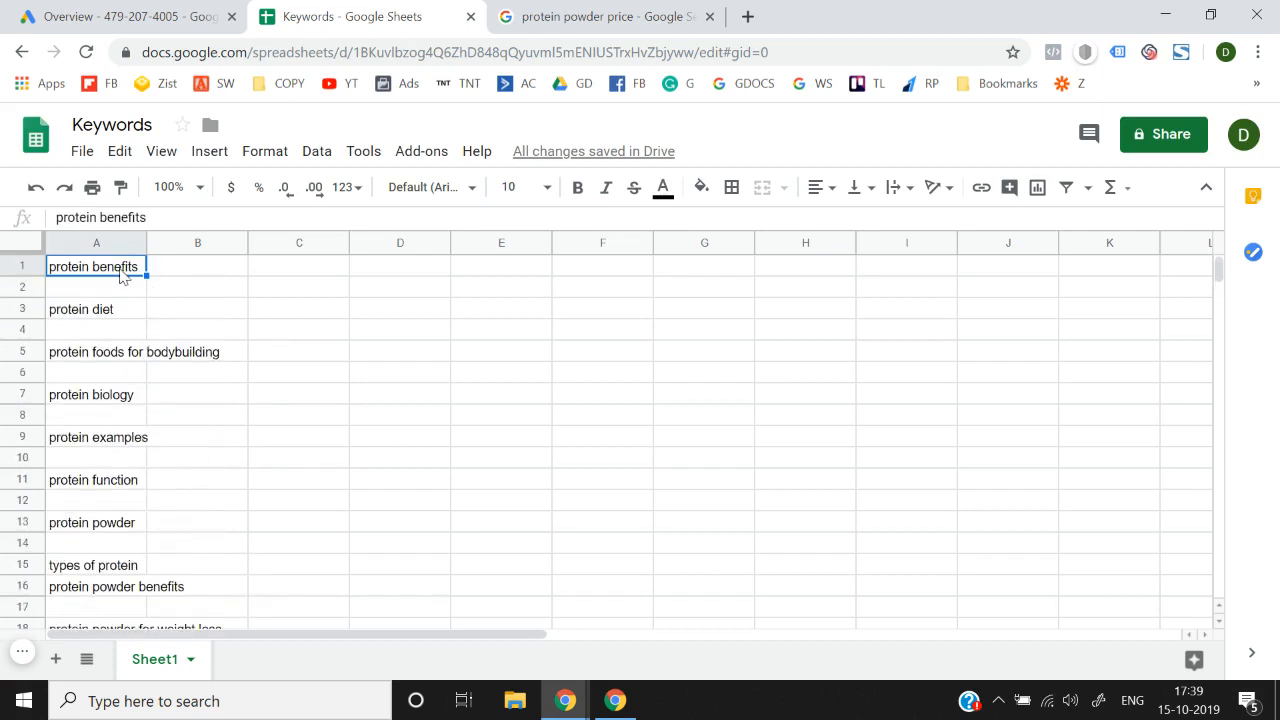
# Step: Fit column A's width to its keywords and select A47, the first empty cell below the list
pyautogui.doubleClick(145, 245)
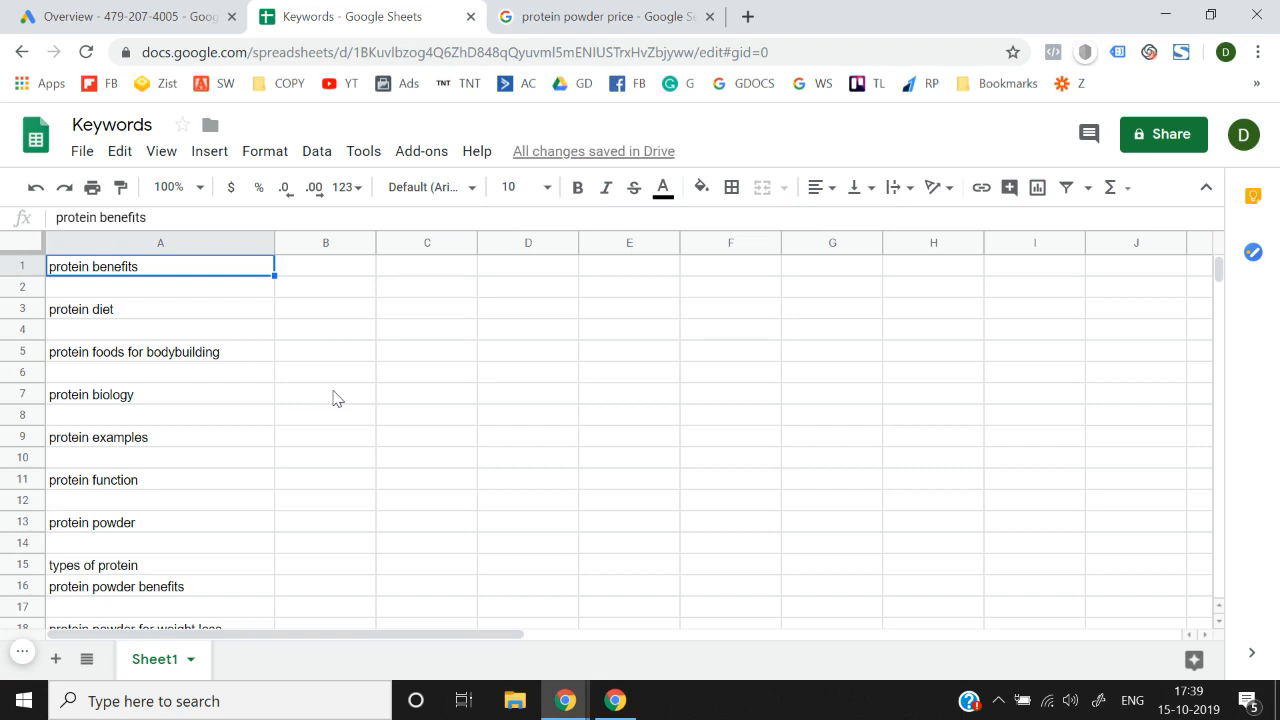
pyautogui.press('Right')
pyautogui.press('Down')
pyautogui.press('Down')
pyautogui.press('Down')
pyautogui.press('Down')
pyautogui.press('Down')
pyautogui.press('Down')
pyautogui.press('Down')
pyautogui.press('Down')
pyautogui.press('Down')
pyautogui.press('Down')
pyautogui.press('Down')
pyautogui.press('Down')
pyautogui.press('Down')
pyautogui.press('Down')
pyautogui.press('Down')
pyautogui.press('Down')
pyautogui.press('Down')
pyautogui.press('Down')
pyautogui.press('Down')
pyautogui.press('Down')
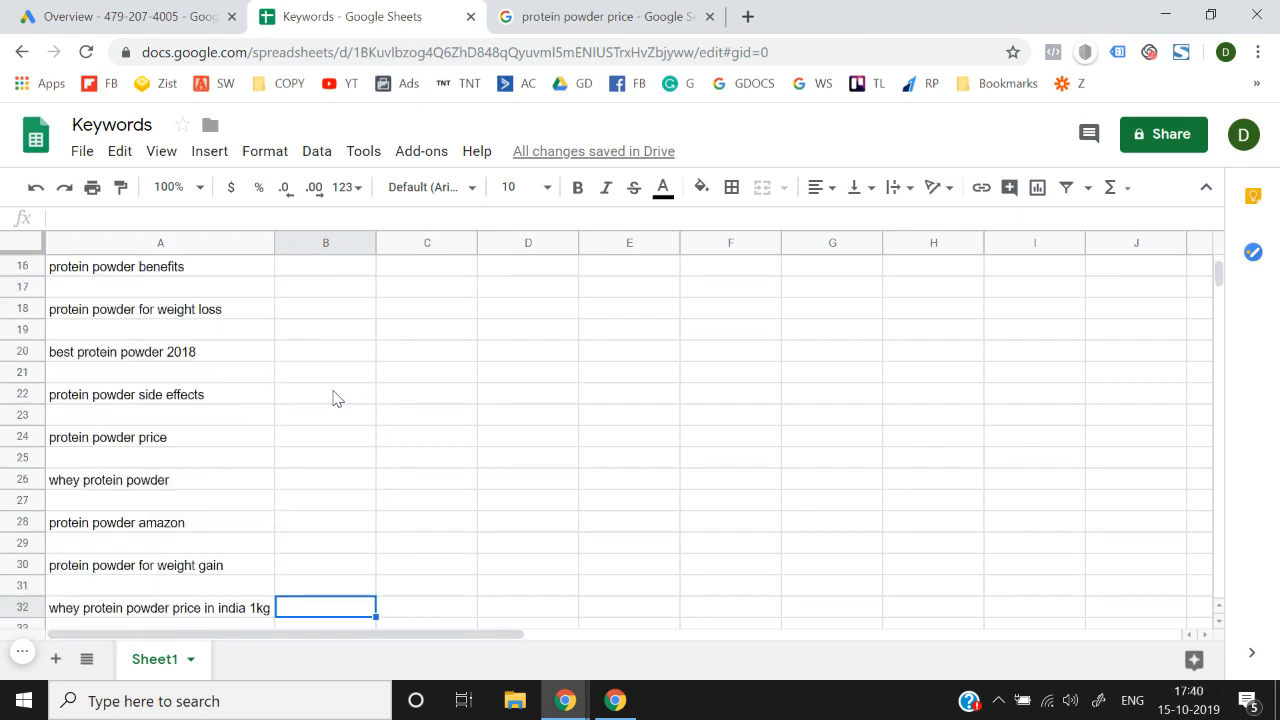
pyautogui.press('Down')
pyautogui.press('Down')
pyautogui.press('Down')
pyautogui.press('Down')
pyautogui.press('Down')
pyautogui.press('Down')
pyautogui.press('Down')
pyautogui.press('Down')
pyautogui.press('Down')
pyautogui.press('Down')
pyautogui.press('Down')
pyautogui.press('Down')
pyautogui.press('Down')
pyautogui.press('Down')
pyautogui.press('Down')
pyautogui.press('Down')
pyautogui.press('Down')
pyautogui.press('Down')
pyautogui.press('Down')
pyautogui.press('Down')
pyautogui.press('Left')
pyautogui.hotkey('ctrl', 'Up')
pyautogui.press('Down')
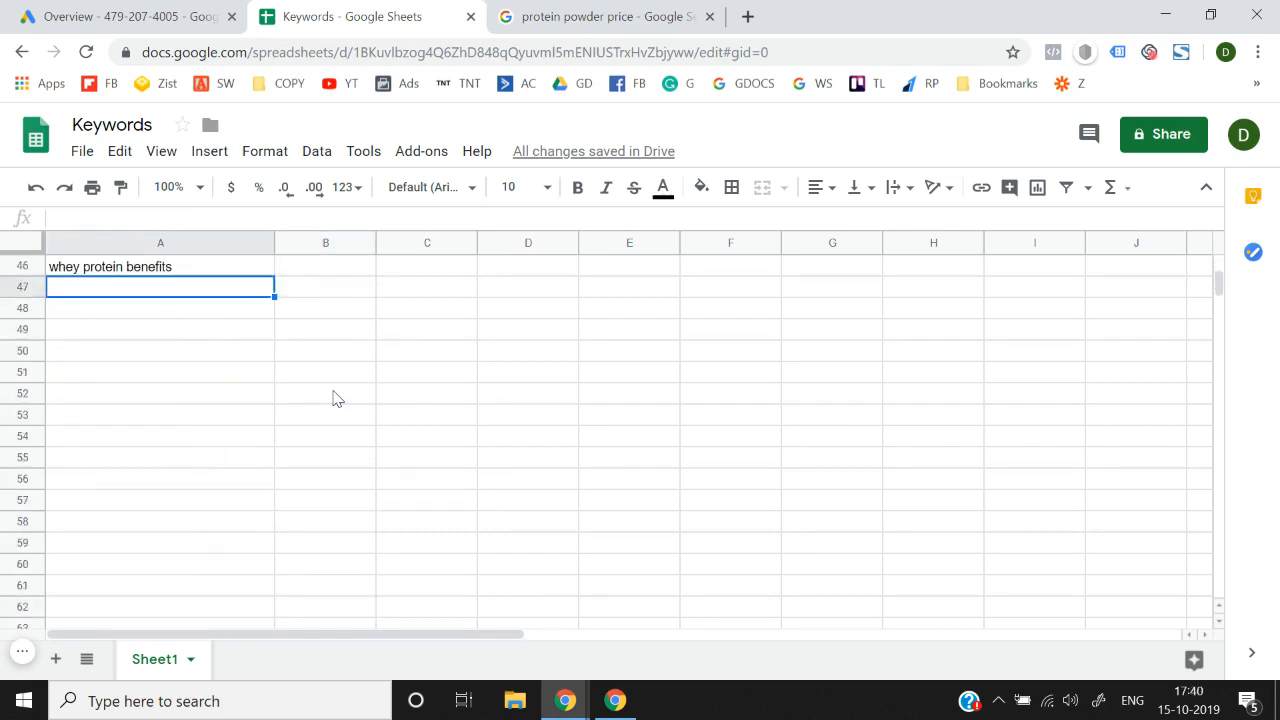
# Step: Return to the Google results, open the related search "whey protein 2kg price in india" and go to its related searches
pyautogui.click(590, 16)
pyautogui.click(829, 410)
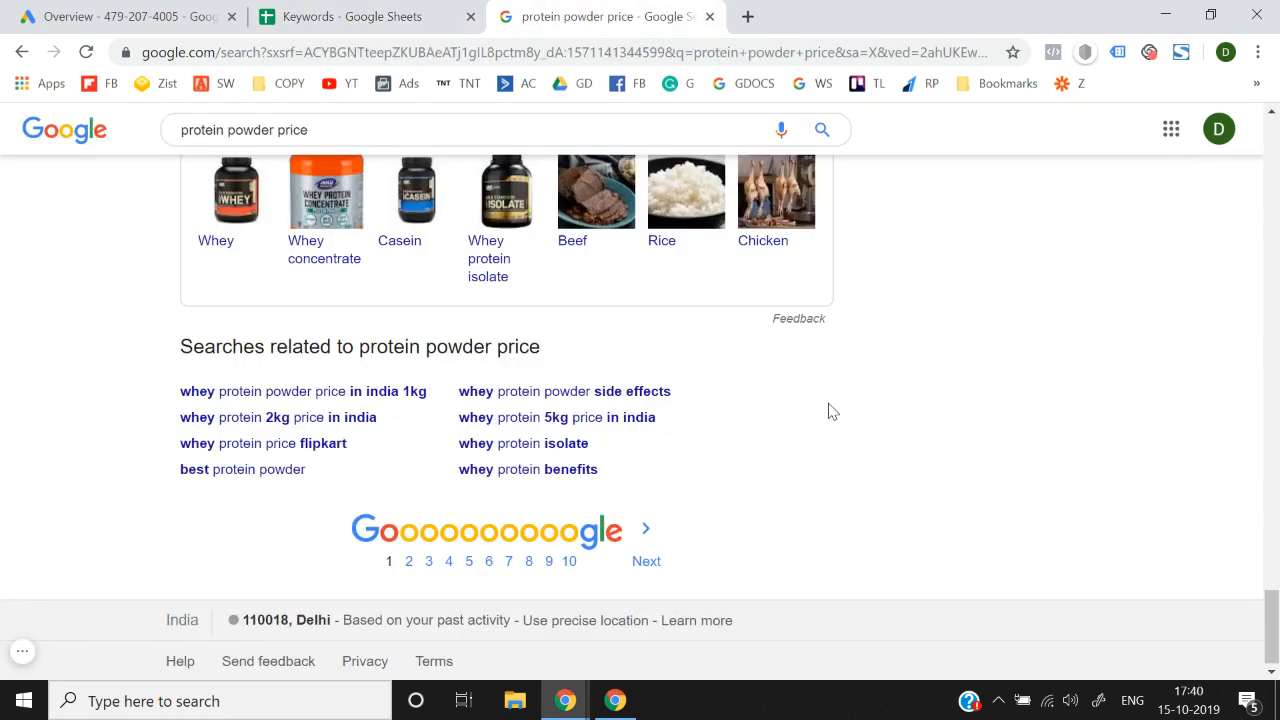
pyautogui.click(297, 428)
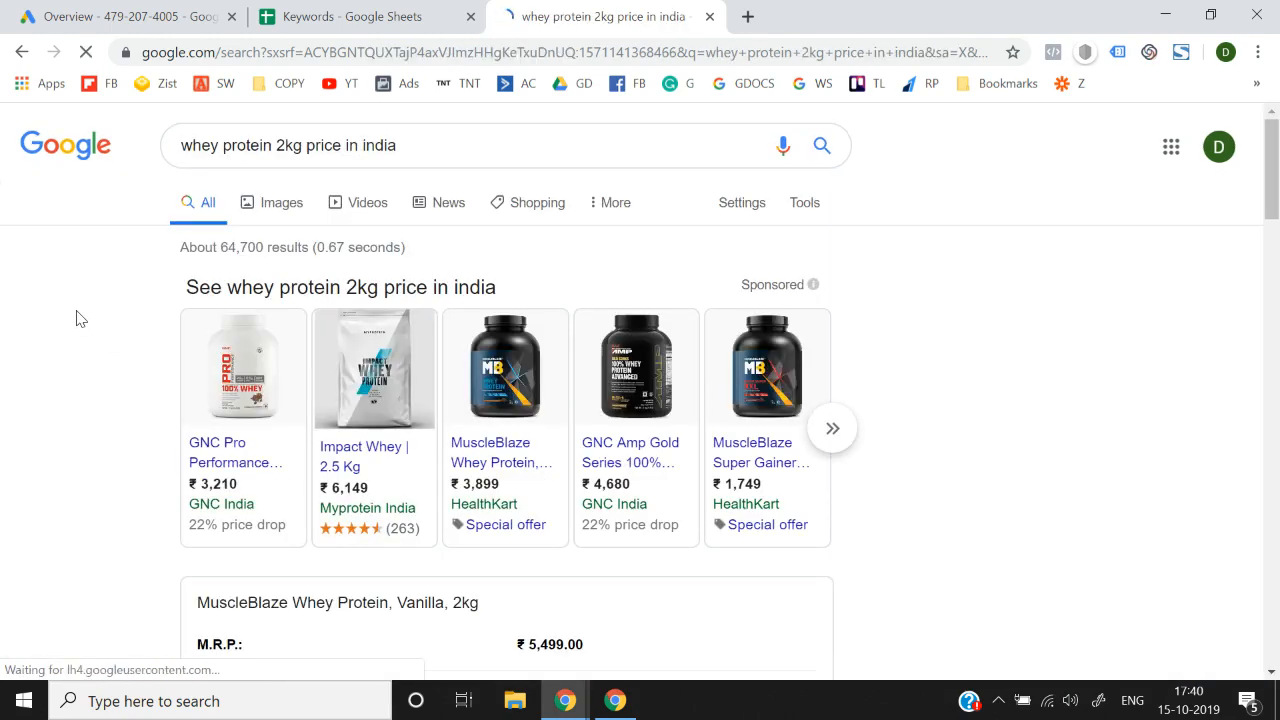
pyautogui.scroll(-15, 80, 318)
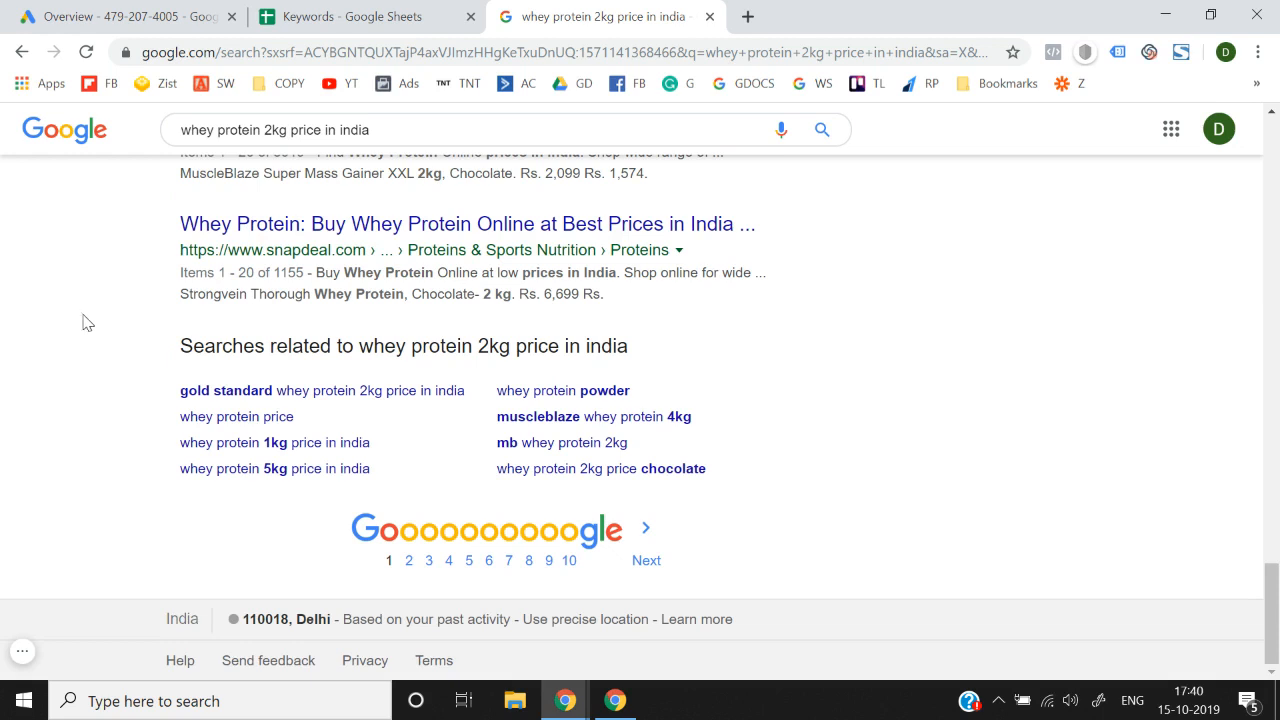
# Step: Copy the searches related to whey protein 2kg price in india into the Keywords sheet as values only, starting at A47
pyautogui.moveTo(153, 390); pyautogui.dragTo(745, 467)
pyautogui.hotkey('ctrl', 'c')
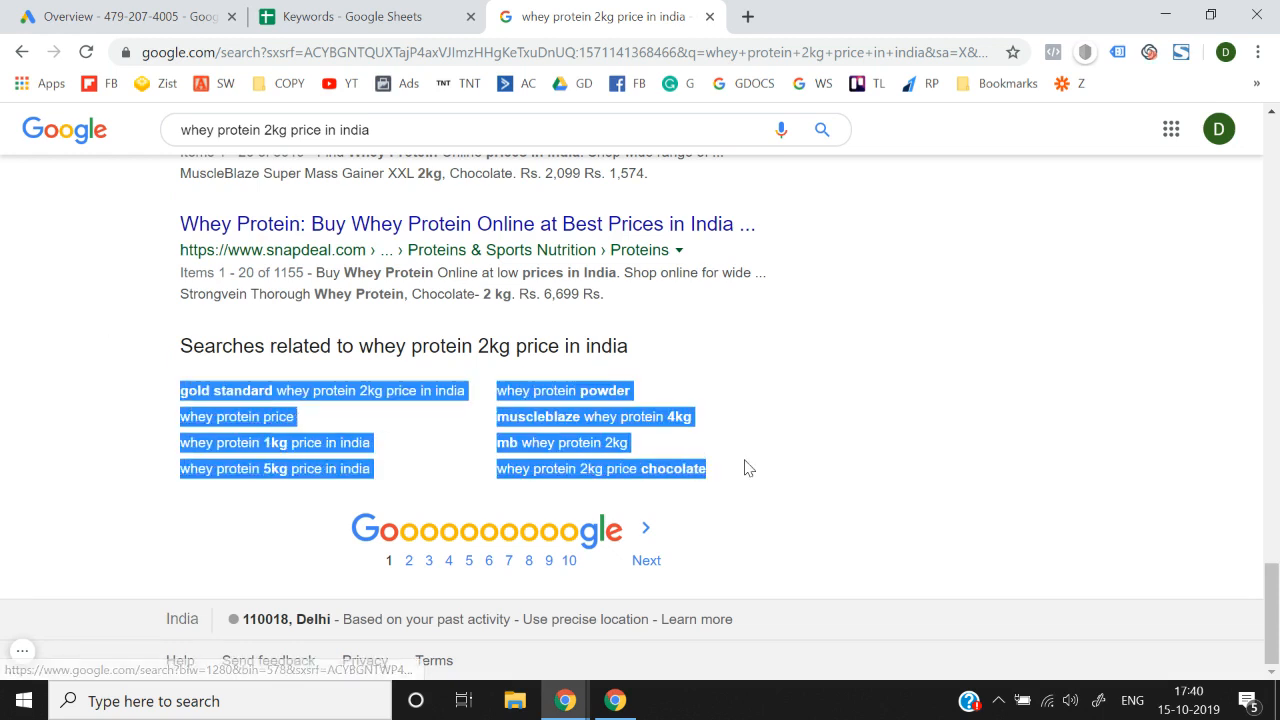
pyautogui.click(283, 14)
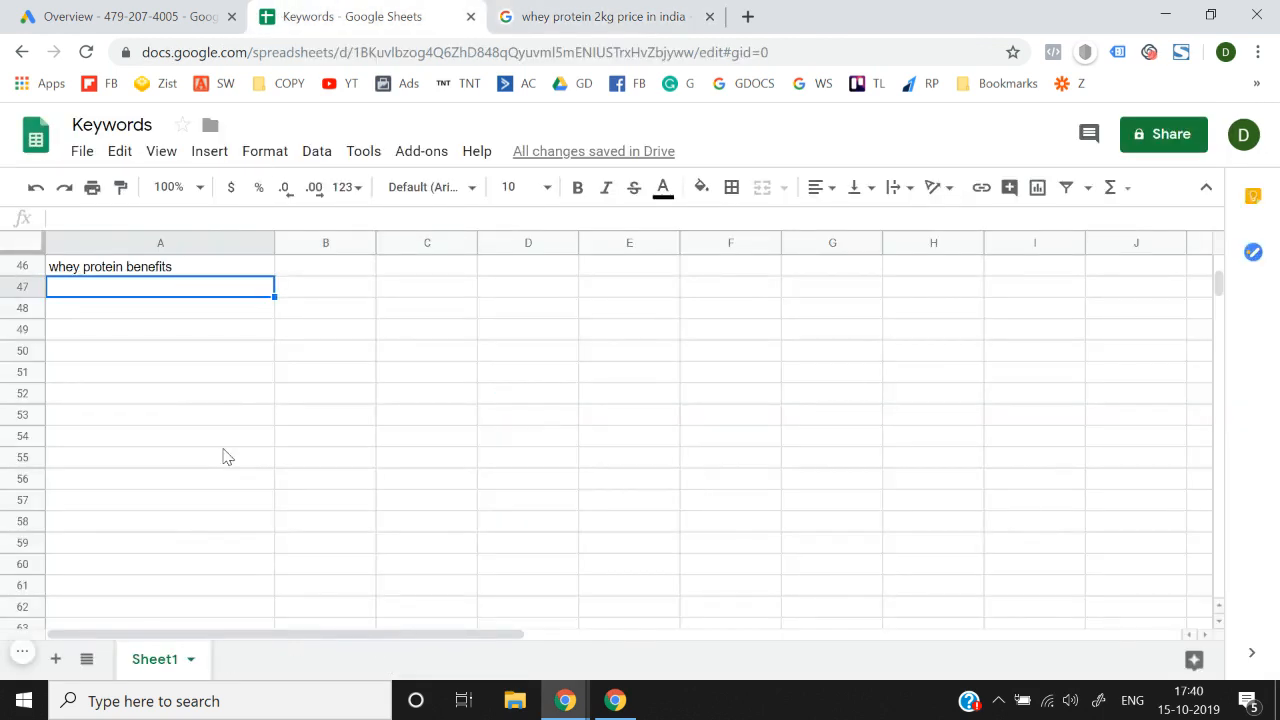
pyautogui.hotkey('alt', 'e')
pyautogui.press('s')
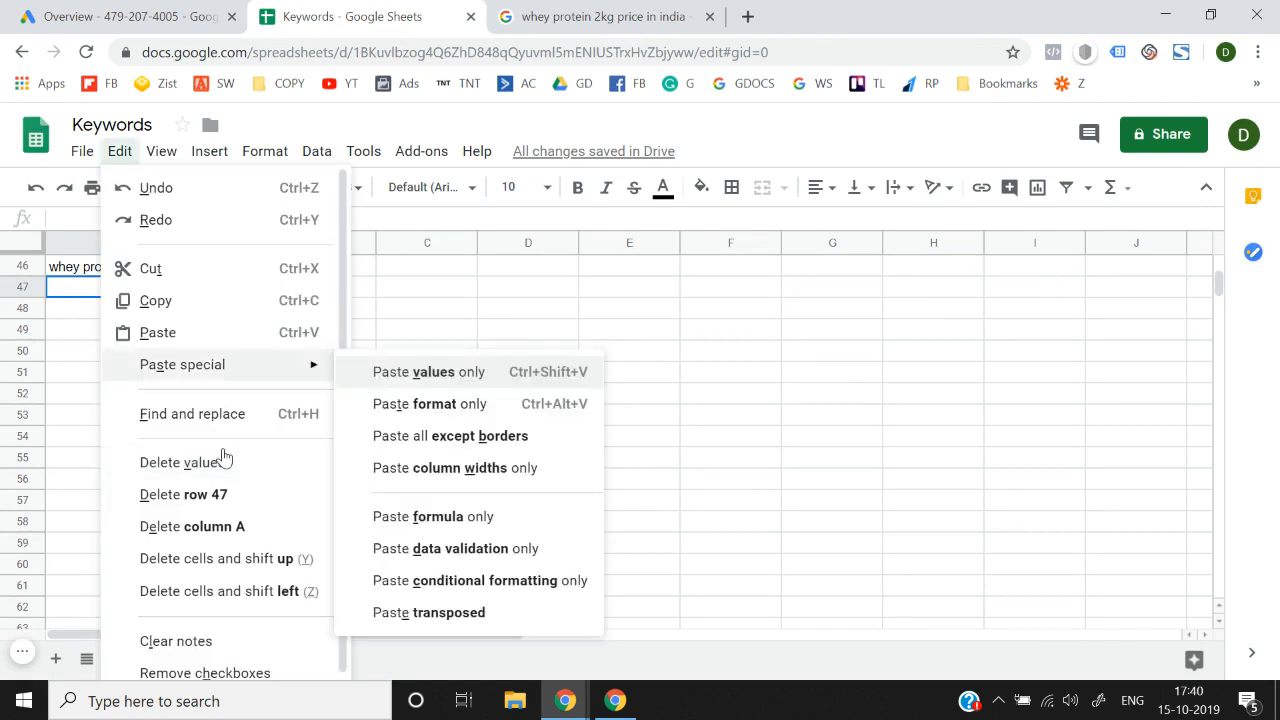
pyautogui.click(445, 372)
# Step: Go back up through the keyword list in column A to cell A1
pyautogui.press('Up')
pyautogui.press('Up')
pyautogui.press('Up')
pyautogui.press('Up')
pyautogui.press('Up')
pyautogui.press('Up')
pyautogui.press('Up')
pyautogui.press('Up')
pyautogui.press('Up')
pyautogui.press('Up')
pyautogui.press('Up')
pyautogui.press('Up')
pyautogui.press('Up')
pyautogui.press('Up')
pyautogui.press('Up')
pyautogui.press('Up')
pyautogui.press('Up')
pyautogui.press('Up')
pyautogui.press('Up')
pyautogui.press('Up')
pyautogui.press('Up')
pyautogui.press('Up')
pyautogui.press('Up')
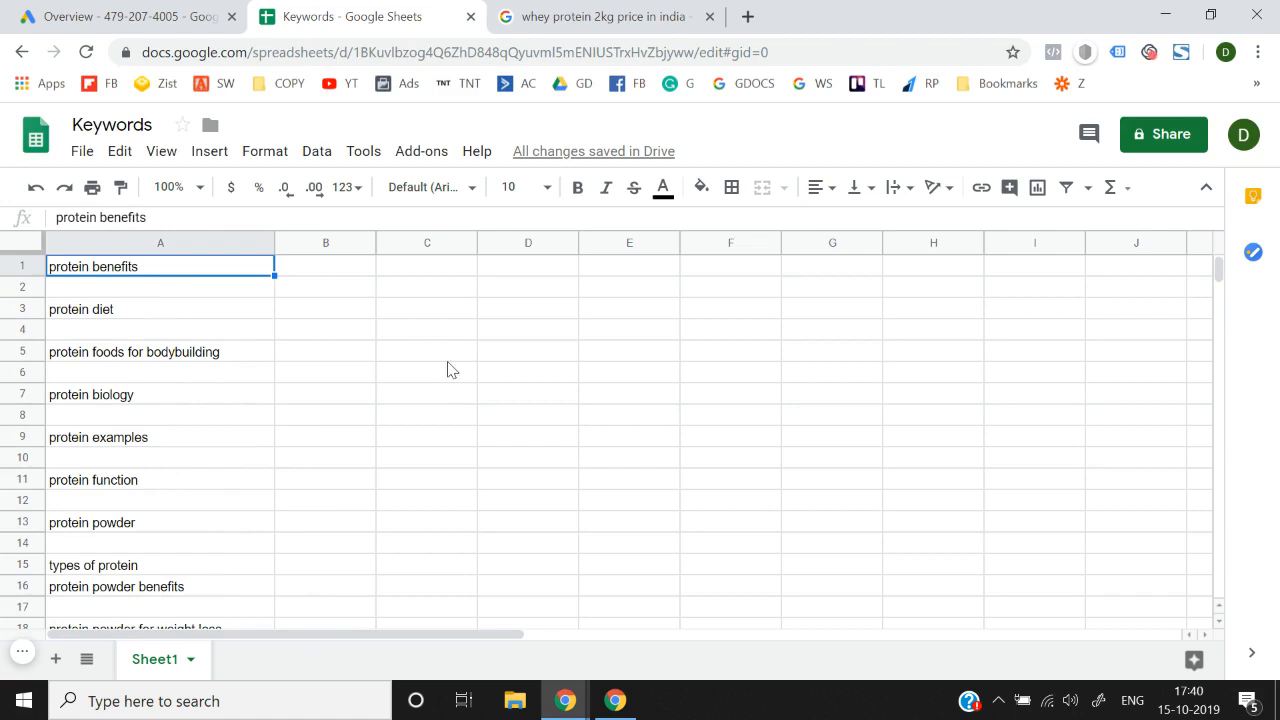
pyautogui.click(363, 151)
pyautogui.moveTo(316, 153)
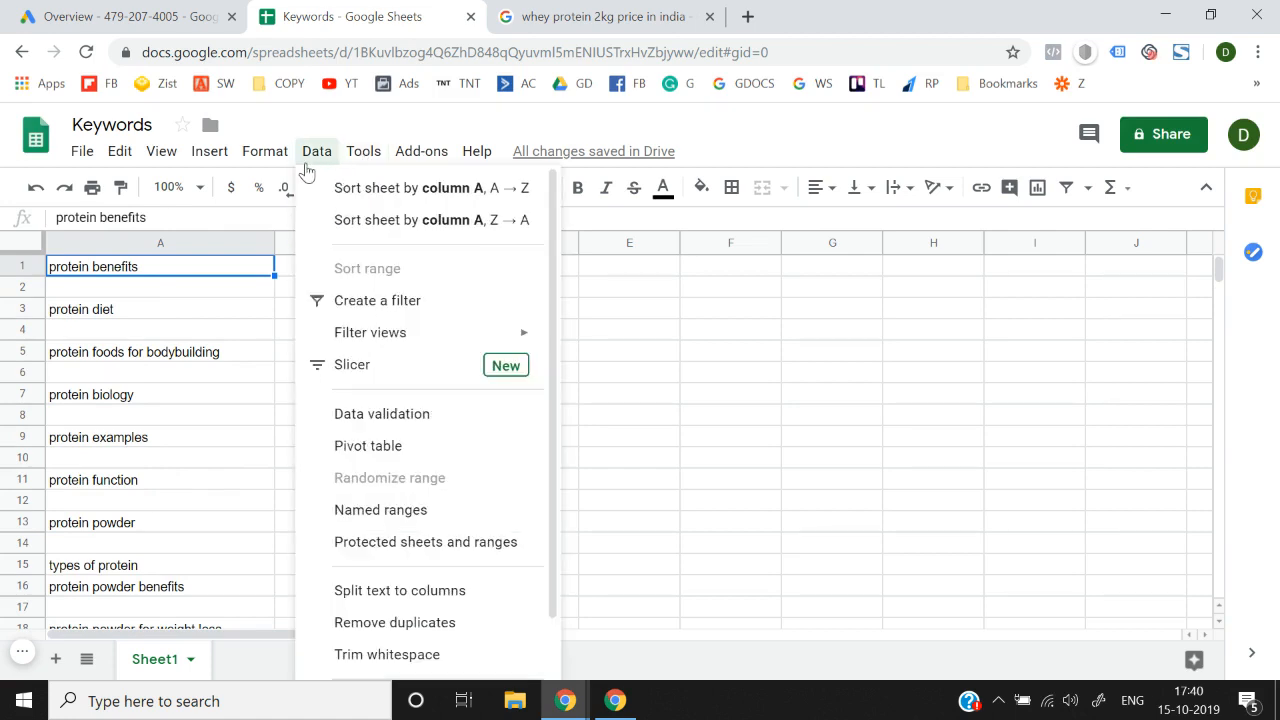
pyautogui.scroll(-2, 434, 534)
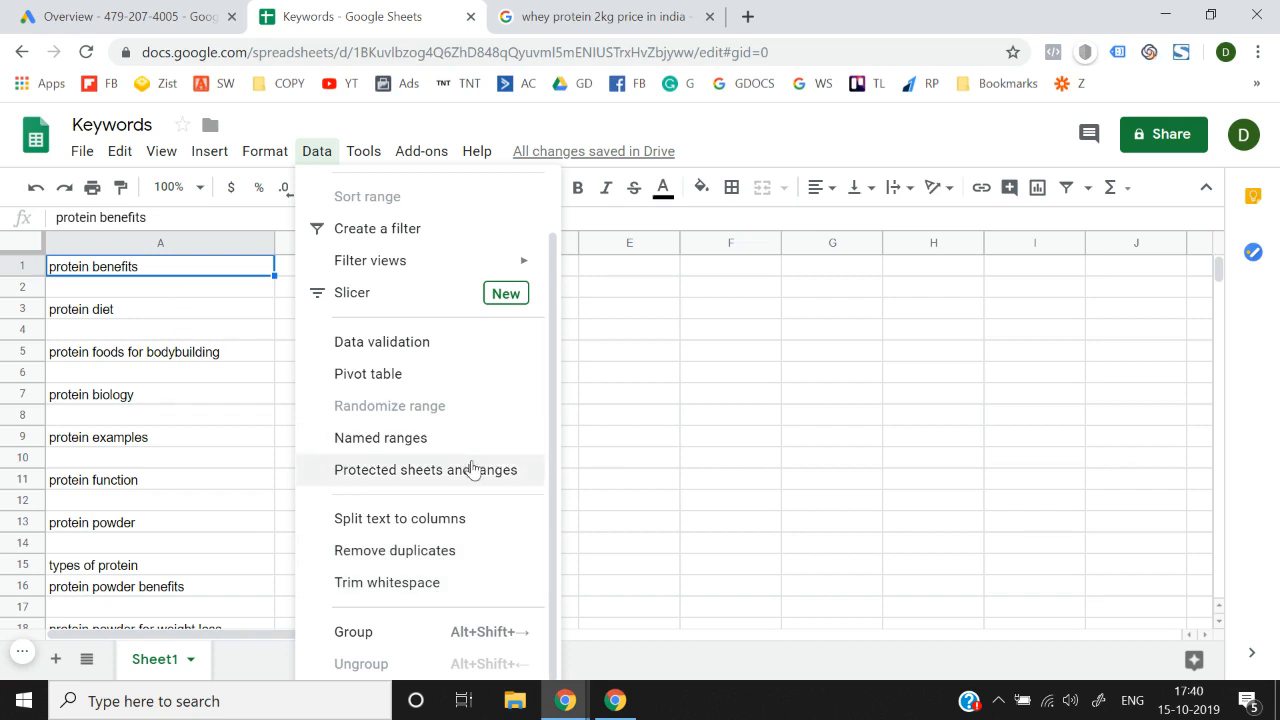
pyautogui.scroll(2, 473, 470)
pyautogui.click(631, 465)
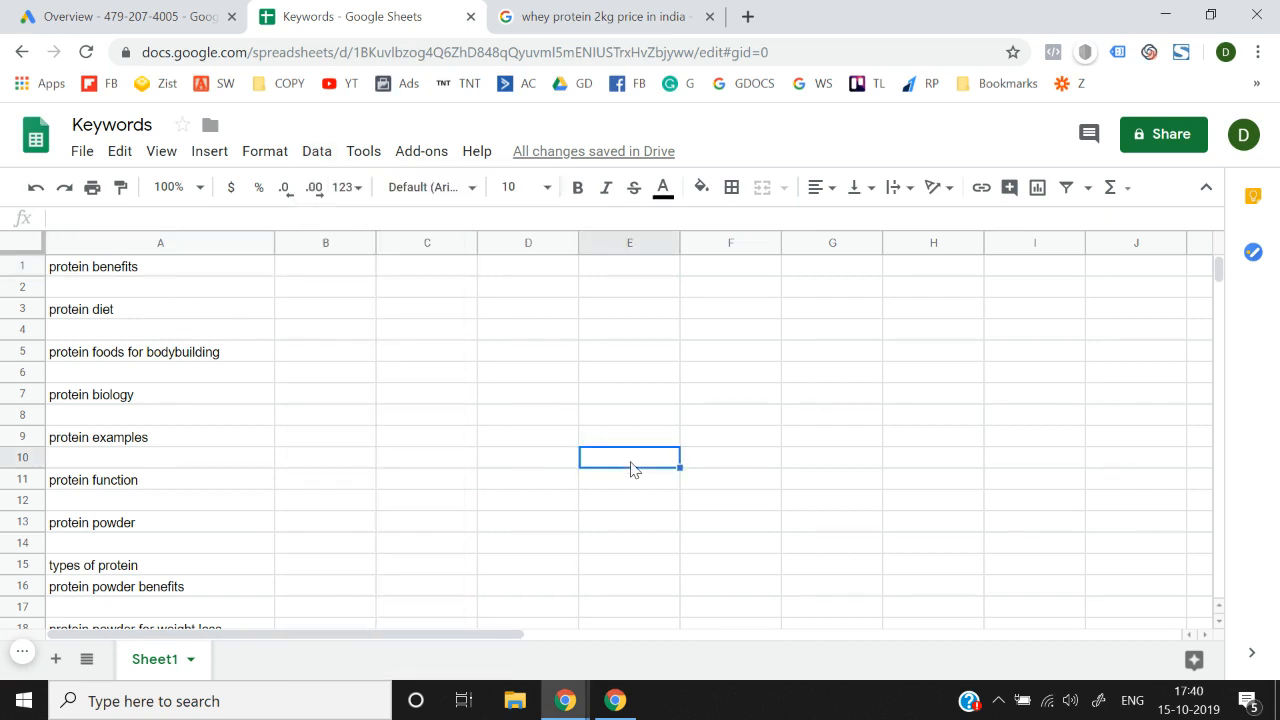
# Step: Insert one blank row above the first keyword, "protein benefits", and select cell A1 in it
pyautogui.press('Left')
pyautogui.press('Left')
pyautogui.press('Left')
pyautogui.press('Left')
pyautogui.press('Up')
pyautogui.press('Up')
pyautogui.press('Up')
pyautogui.press('Up')
pyautogui.press('Up')
pyautogui.press('Up')
pyautogui.press('Up')
pyautogui.press('Up')
pyautogui.press('Up')
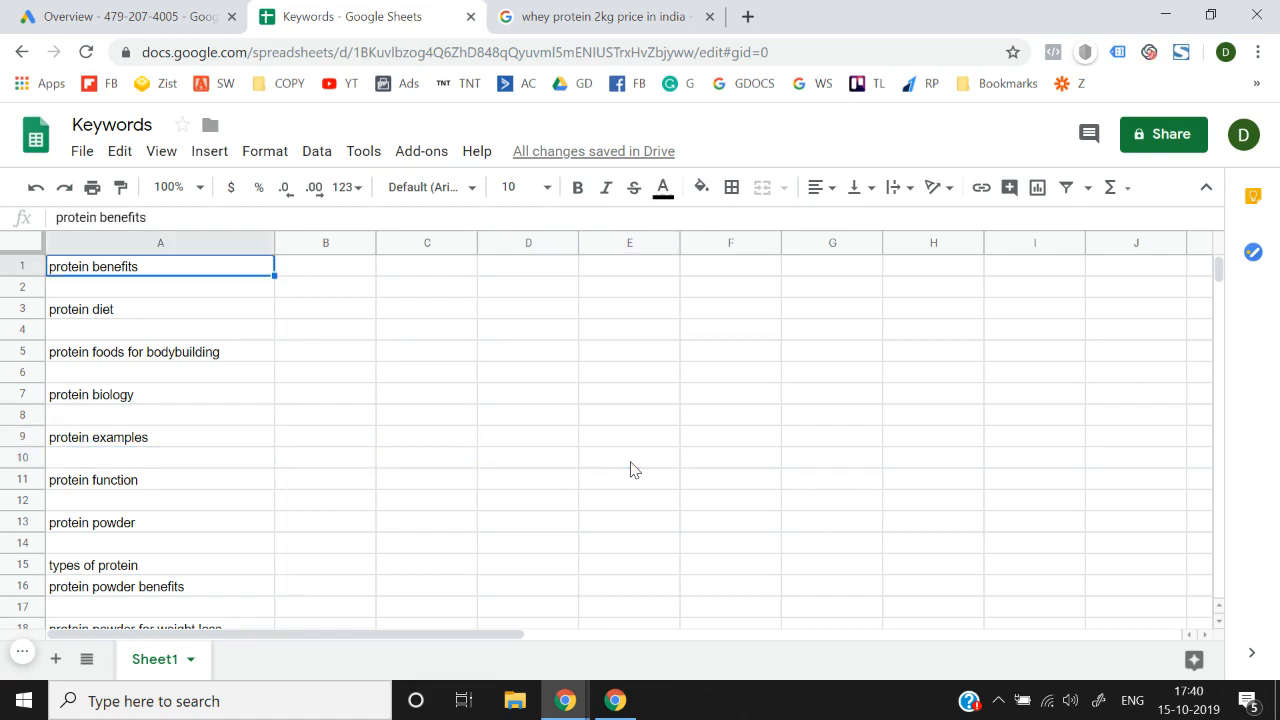
pyautogui.hotkey('shift', 'space')
pyautogui.rightClick(35, 266)
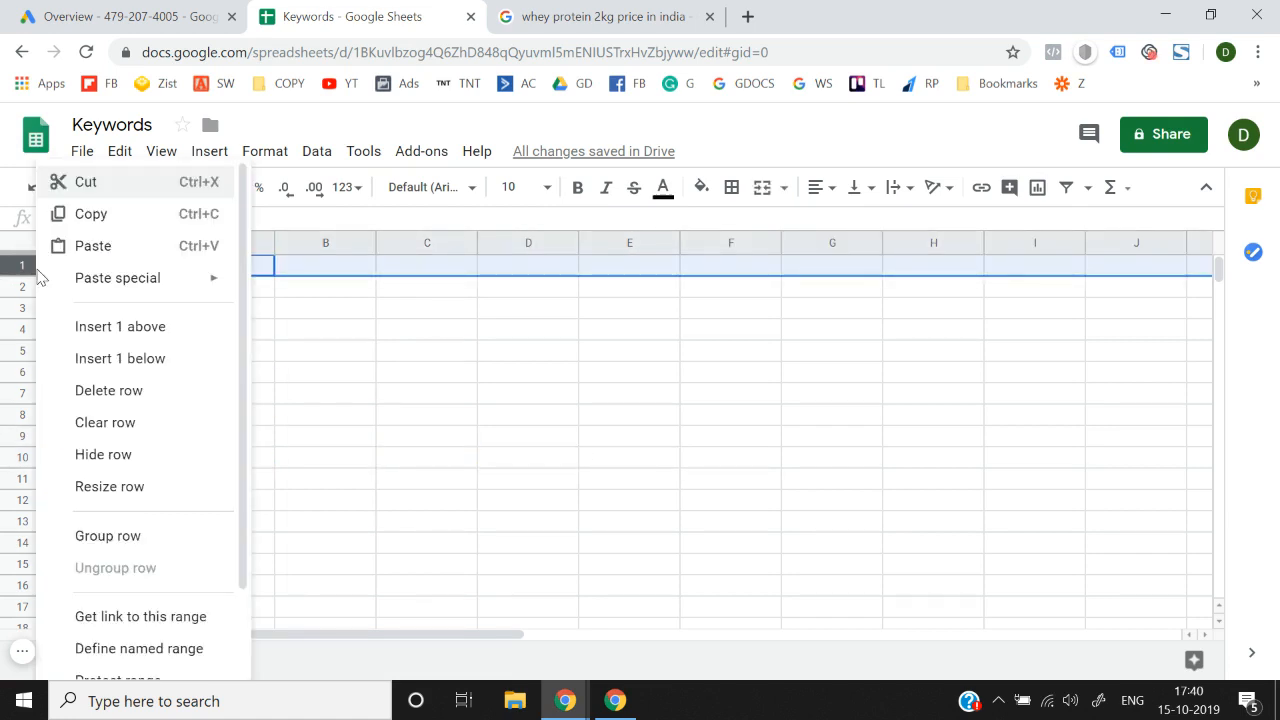
pyautogui.click(120, 332)
pyautogui.press('Up')
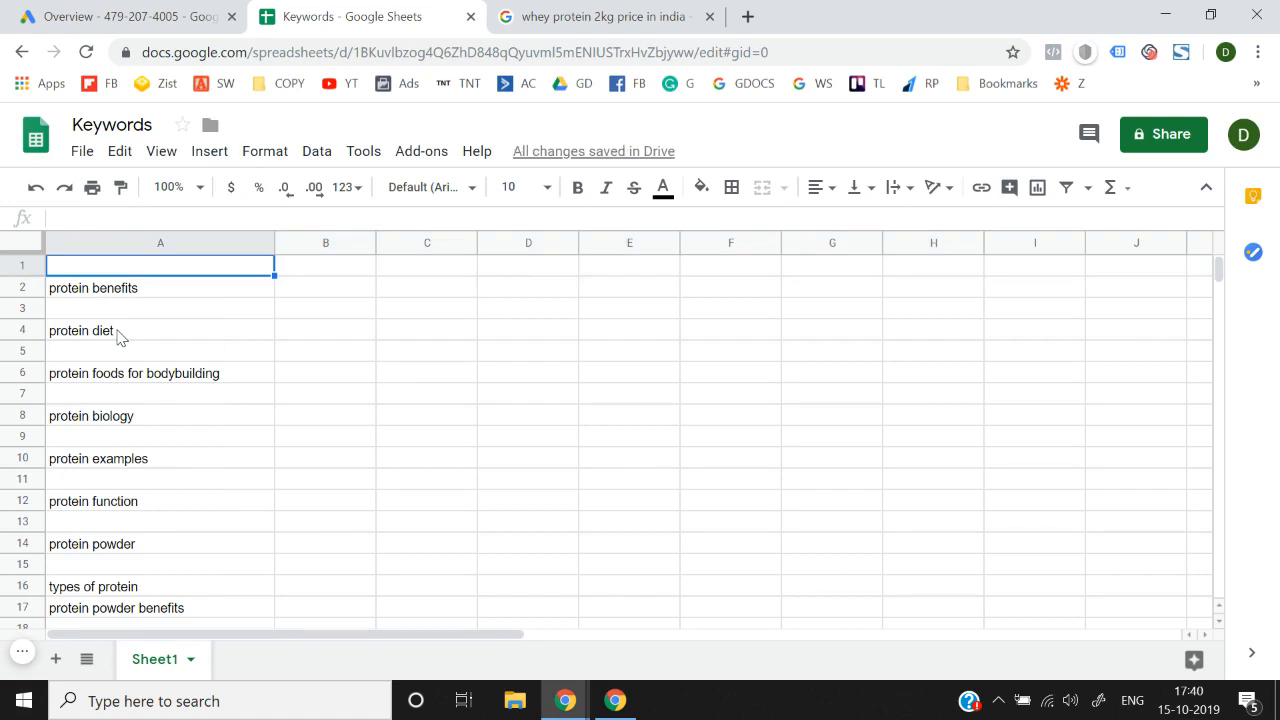
# Step: Enter the heading "Keyword" in cell A1
pyautogui.write('Keyword')
pyautogui.press('Return')
pyautogui.press('Up')
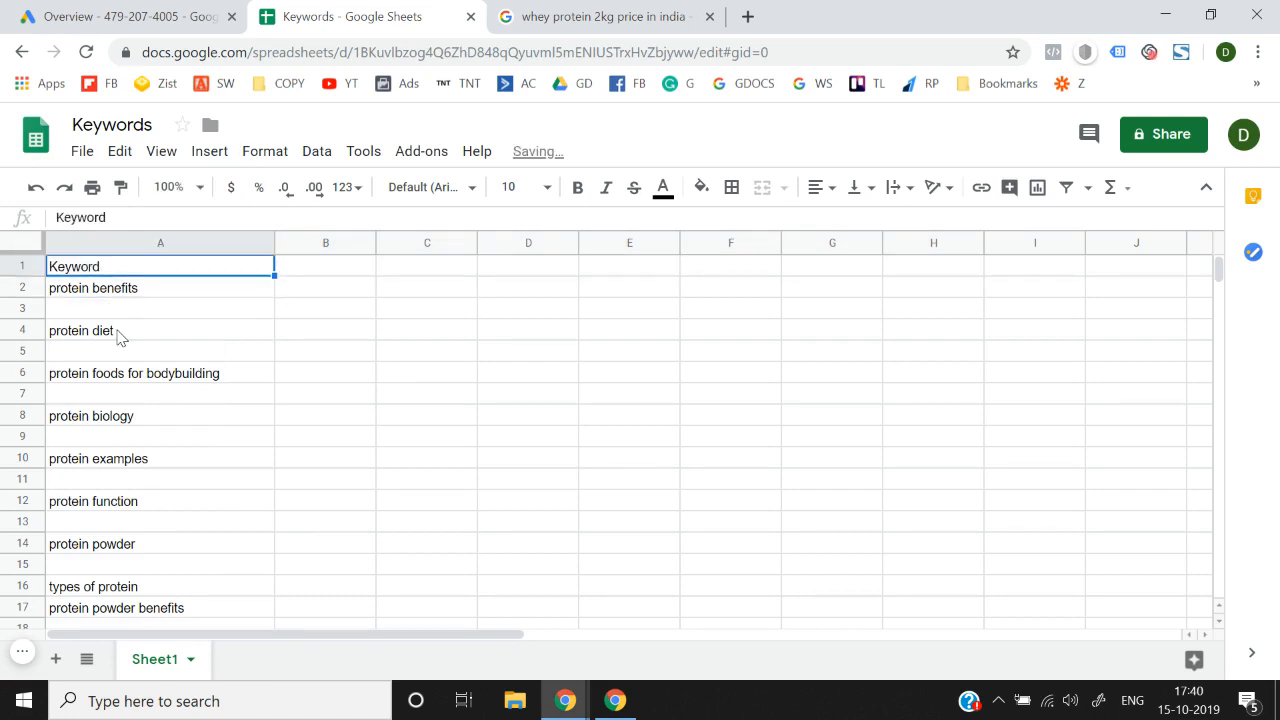
# Step: Create a filter on the keyword list in A1:A62, including its header
pyautogui.hotkey('shift', 'Down')
pyautogui.hotkey('shift', 'Down')
pyautogui.hotkey('shift', 'Down')
pyautogui.hotkey('shift', 'Down')
pyautogui.hotkey('shift', 'Down')
pyautogui.hotkey('shift', 'Down')
pyautogui.hotkey('shift', 'Down')
pyautogui.hotkey('shift', 'Down')
pyautogui.hotkey('shift', 'Down')
pyautogui.hotkey('shift', 'Down')
pyautogui.hotkey('shift', 'Down')
pyautogui.hotkey('shift', 'Down')
pyautogui.hotkey('shift', 'Down')
pyautogui.hotkey('shift', 'Down')
pyautogui.hotkey('shift', 'Down')
pyautogui.hotkey('shift', 'Down')
pyautogui.hotkey('shift', 'Down')
pyautogui.hotkey('shift', 'Down')
pyautogui.hotkey('shift', 'Down')
pyautogui.hotkey('shift', 'Down')
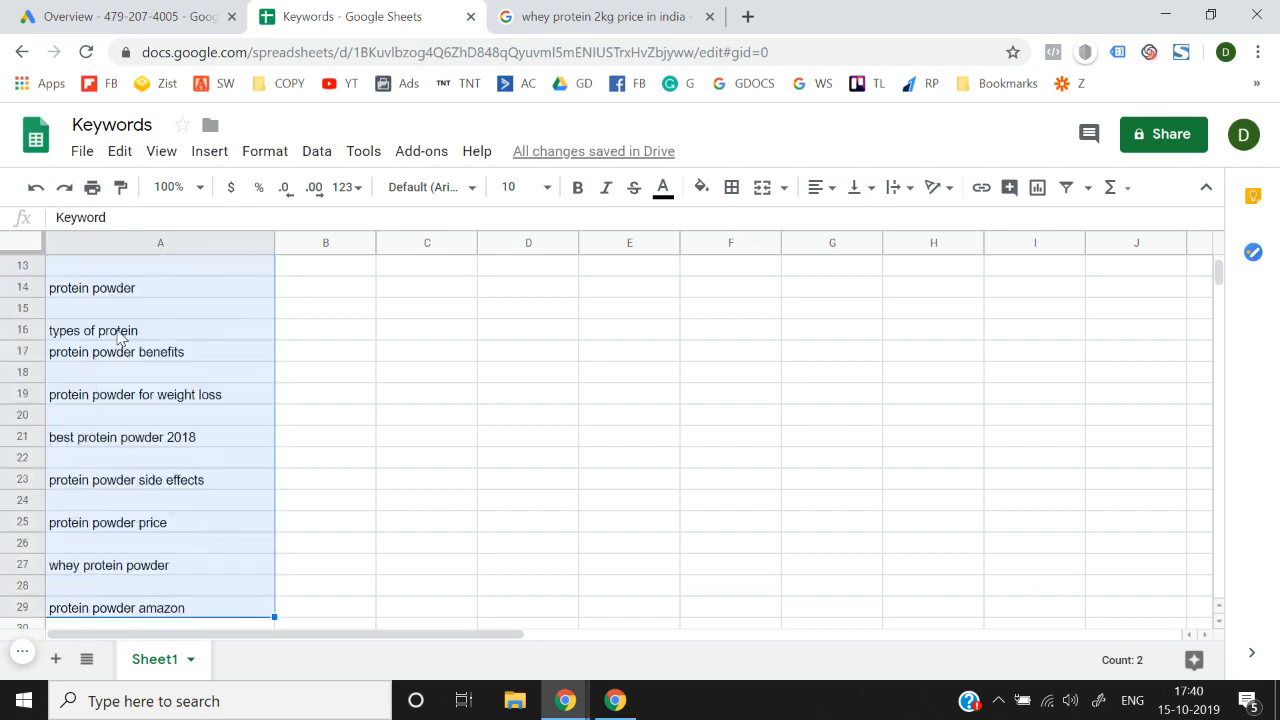
pyautogui.hotkey('shift', 'Down')
pyautogui.hotkey('shift', 'Down')
pyautogui.hotkey('shift', 'Down')
pyautogui.hotkey('shift', 'Down')
pyautogui.hotkey('shift', 'Down')
pyautogui.hotkey('shift', 'Down')
pyautogui.hotkey('shift', 'Down')
pyautogui.hotkey('shift', 'Down')
pyautogui.hotkey('shift', 'Down')
pyautogui.hotkey('shift', 'Down')
pyautogui.hotkey('shift', 'Down')
pyautogui.hotkey('shift', 'Down')
pyautogui.hotkey('shift', 'Down')
pyautogui.hotkey('shift', 'Down')
pyautogui.hotkey('shift', 'Down')
pyautogui.hotkey('shift', 'Down')
pyautogui.hotkey('shift', 'Down')
pyautogui.hotkey('shift', 'Down')
pyautogui.hotkey('shift', 'Up')
pyautogui.hotkey('shift', 'Up')
pyautogui.hotkey('shift', 'Up')
pyautogui.hotkey('shift', 'Up')
pyautogui.hotkey('shift', 'Up')
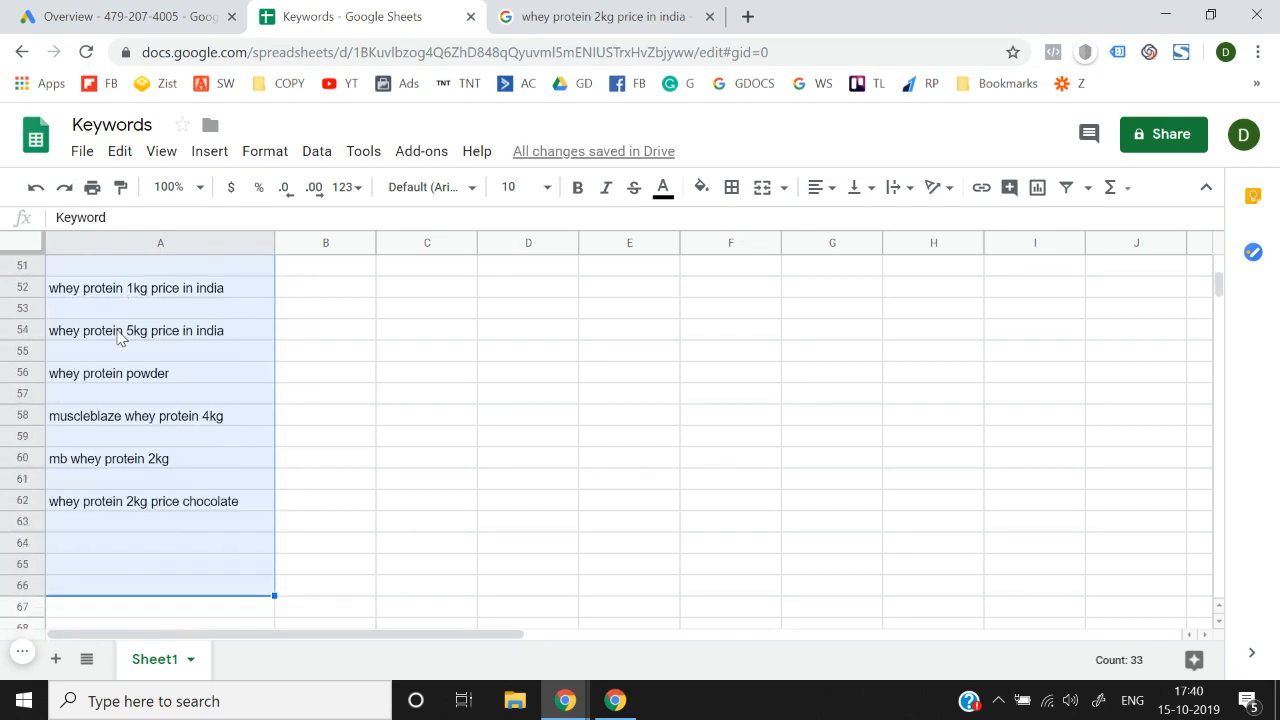
pyautogui.click(317, 151)
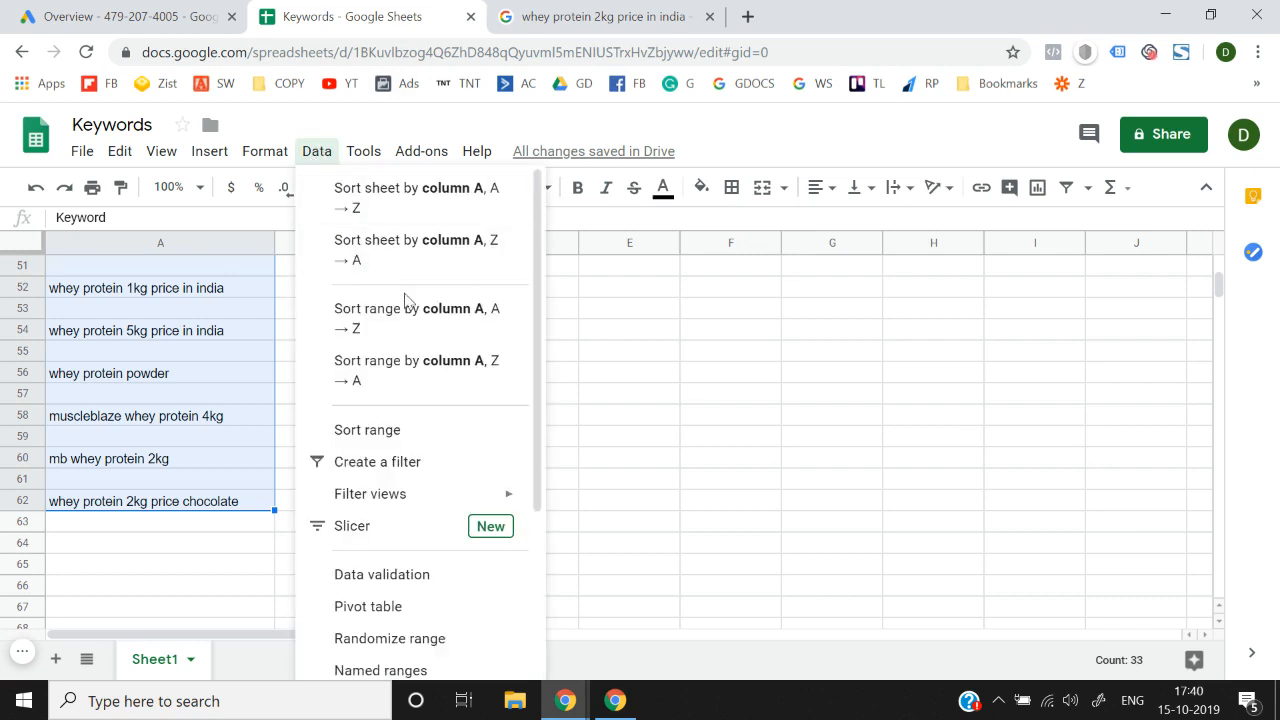
pyautogui.click(413, 461)
pyautogui.press('Down')
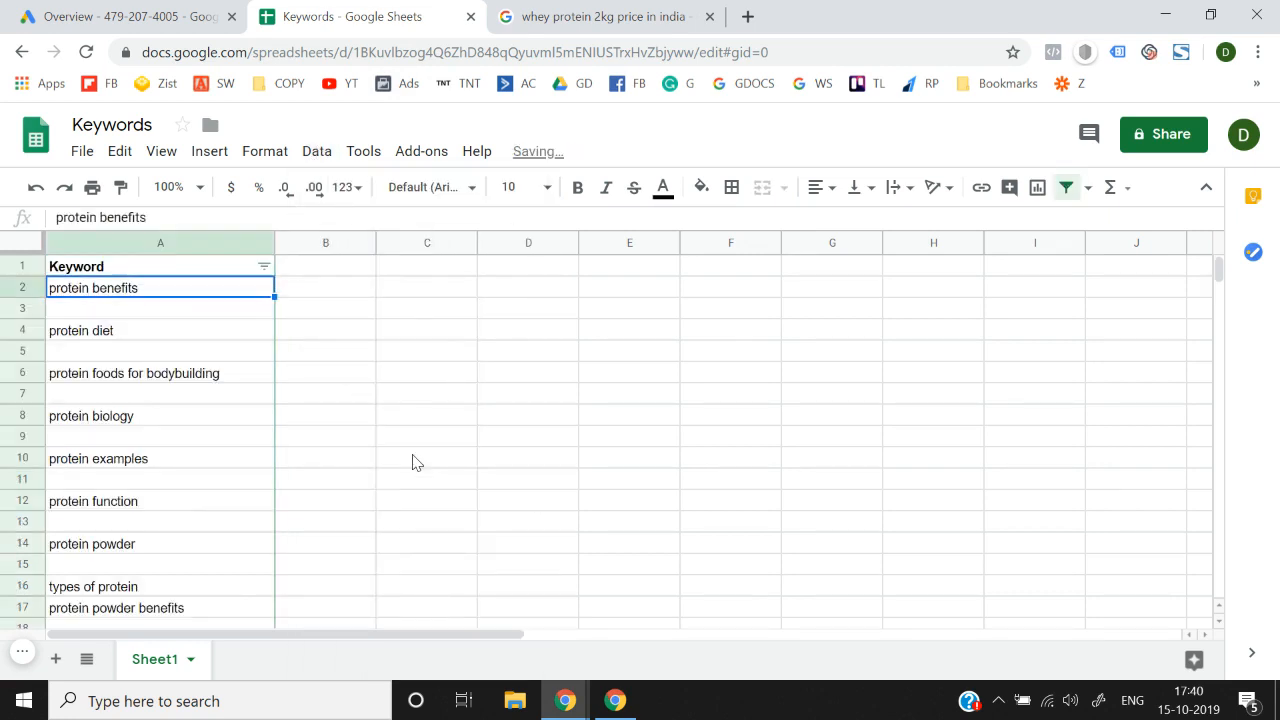
# Step: Filter the Keyword column by values to exclude the blank rows
pyautogui.press('Up')
pyautogui.click(264, 266)
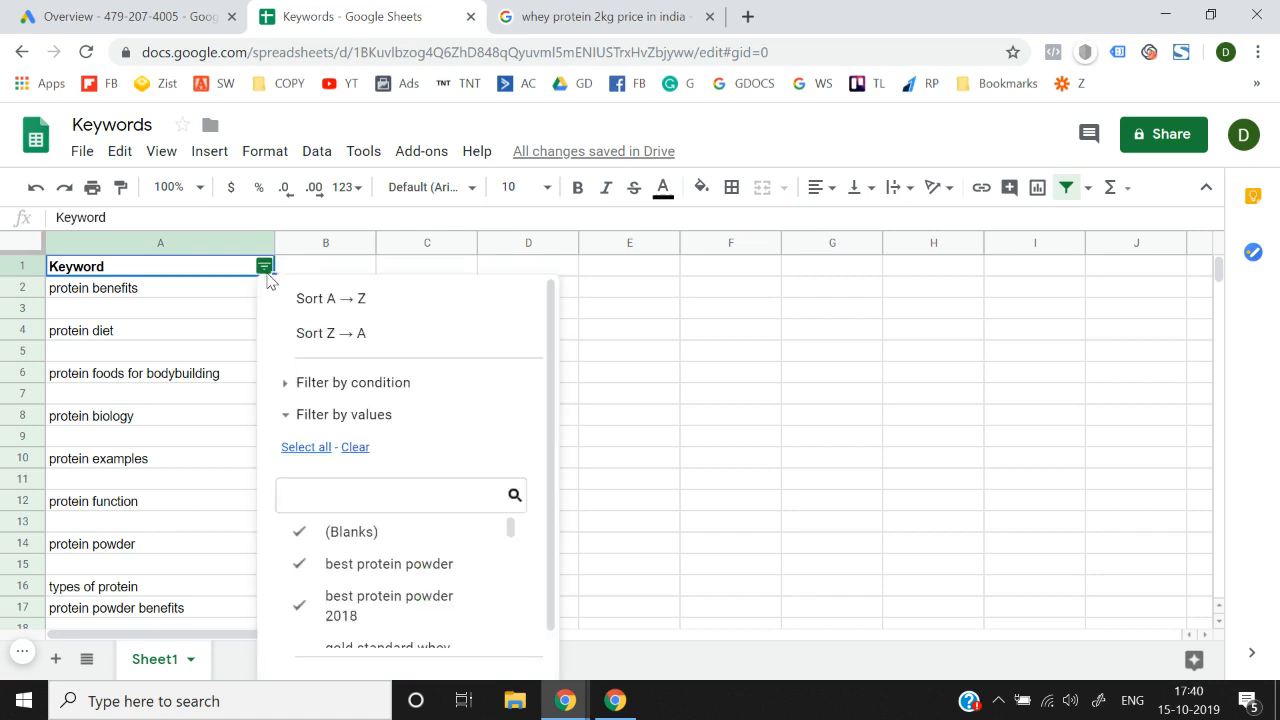
pyautogui.click(349, 534)
pyautogui.scroll(-1, 466, 451)
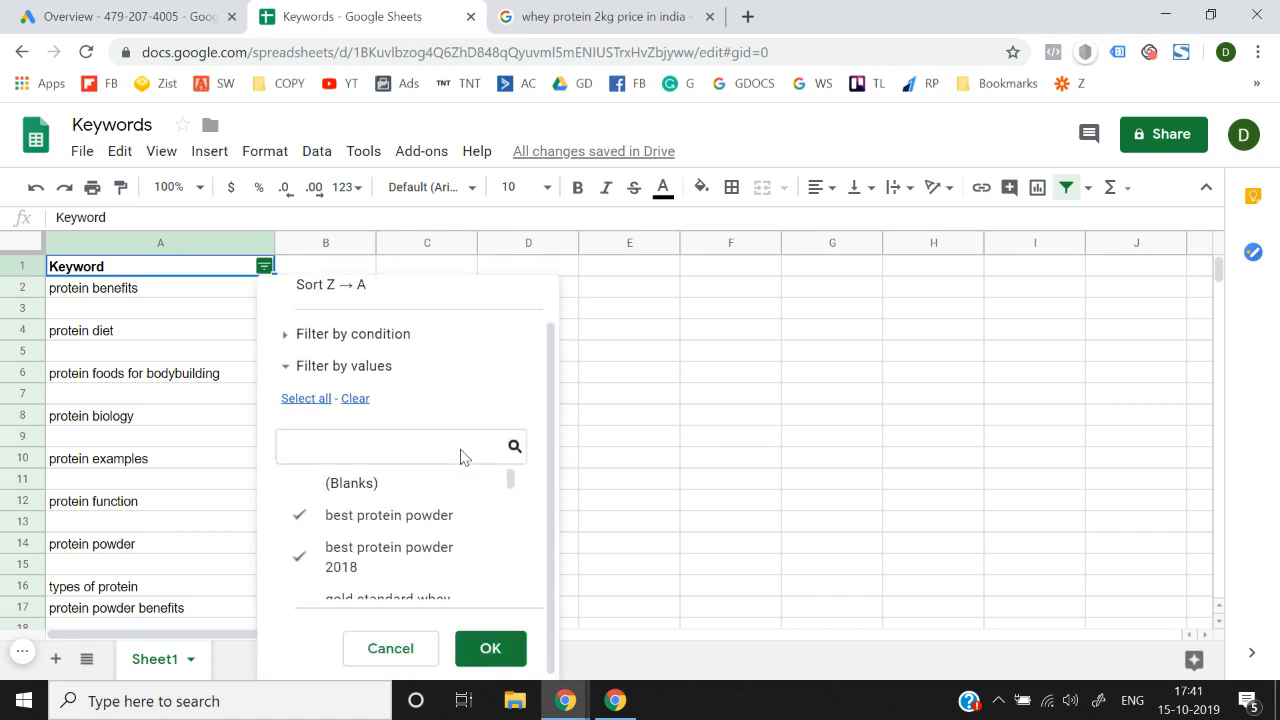
pyautogui.click(498, 652)
# Step: Widen column A so the longest keyword, "gold standard whey protein 2kg price in india", fits, and return to the start of the list
pyautogui.hotkey('ctrl', 'Down')
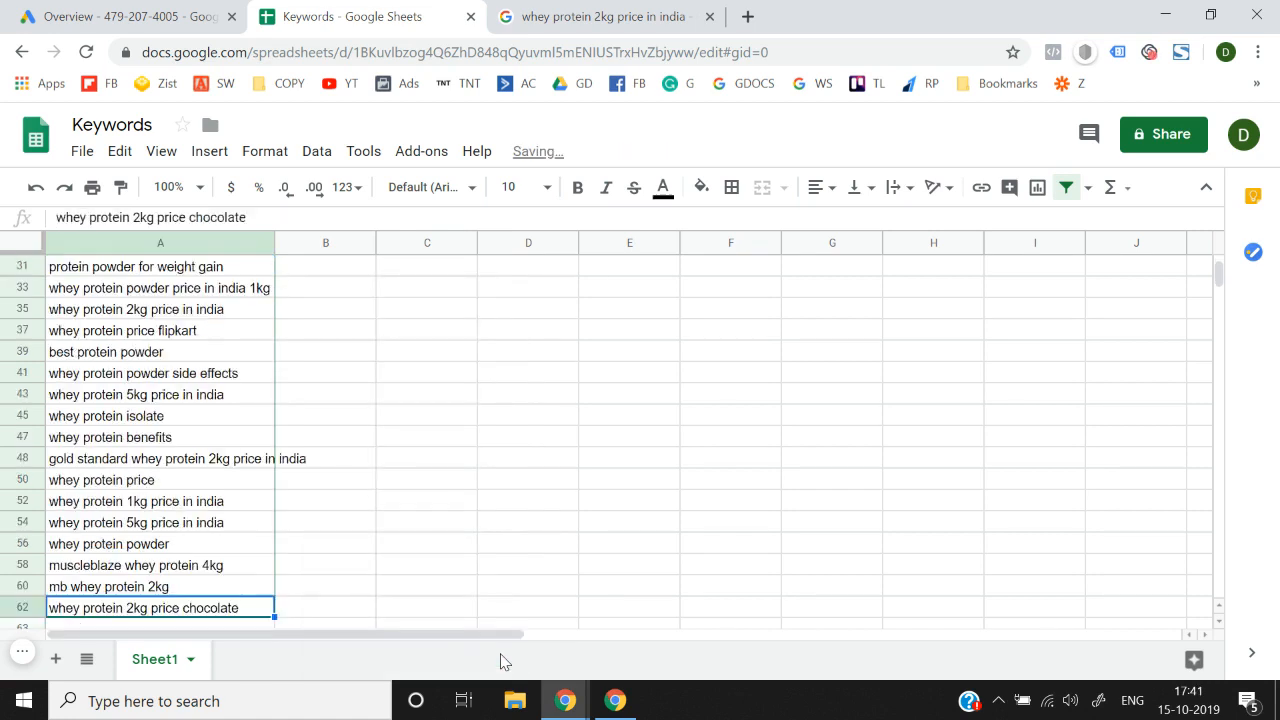
pyautogui.press('Down')
pyautogui.press('Down')
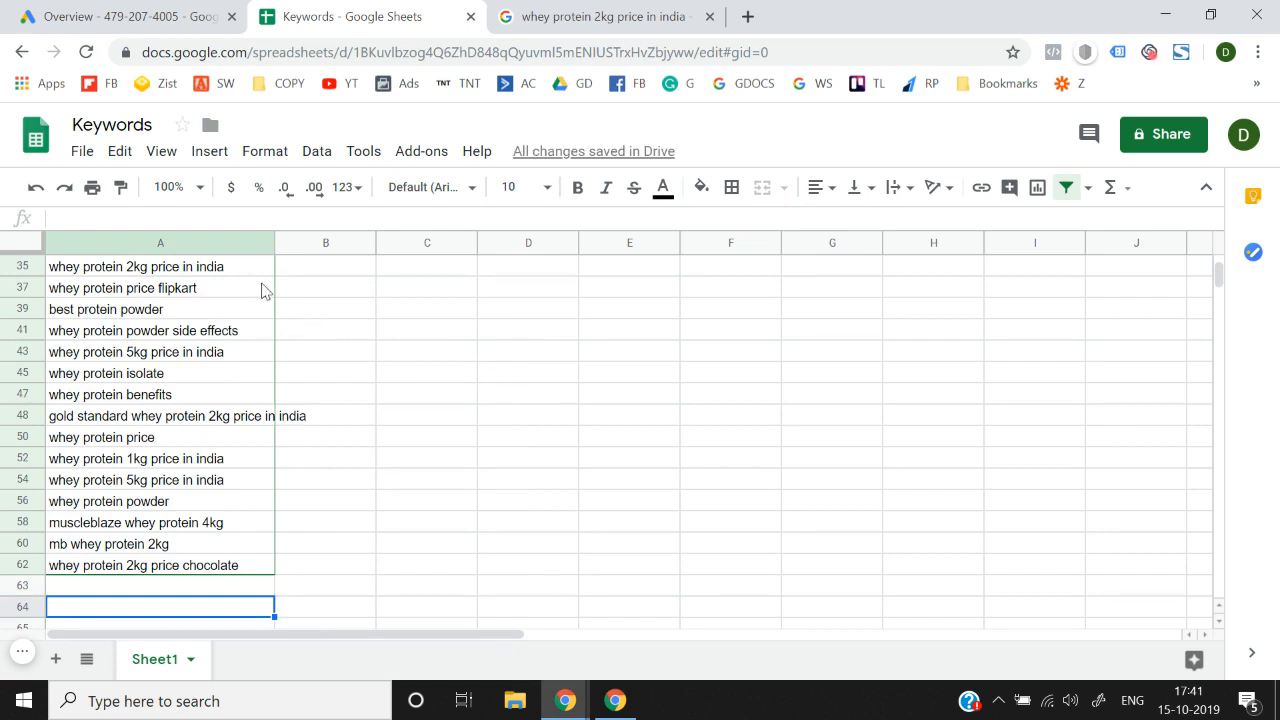
pyautogui.moveTo(274, 242); pyautogui.dragTo(312, 232)
pyautogui.press('Up')
pyautogui.press('Up')
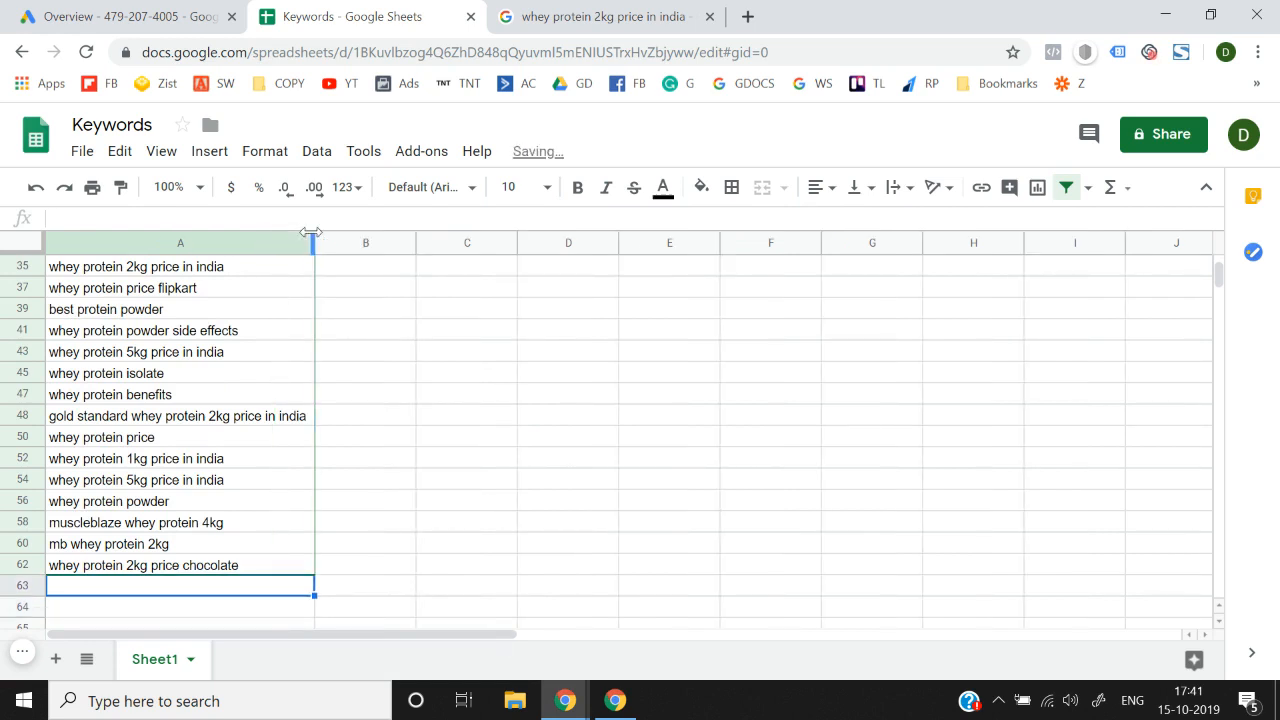
pyautogui.hotkey('ctrl', 'Up')
# Step: Return to the Google results, open the related search "whey protein price" and go to its related searches
pyautogui.click(605, 16)
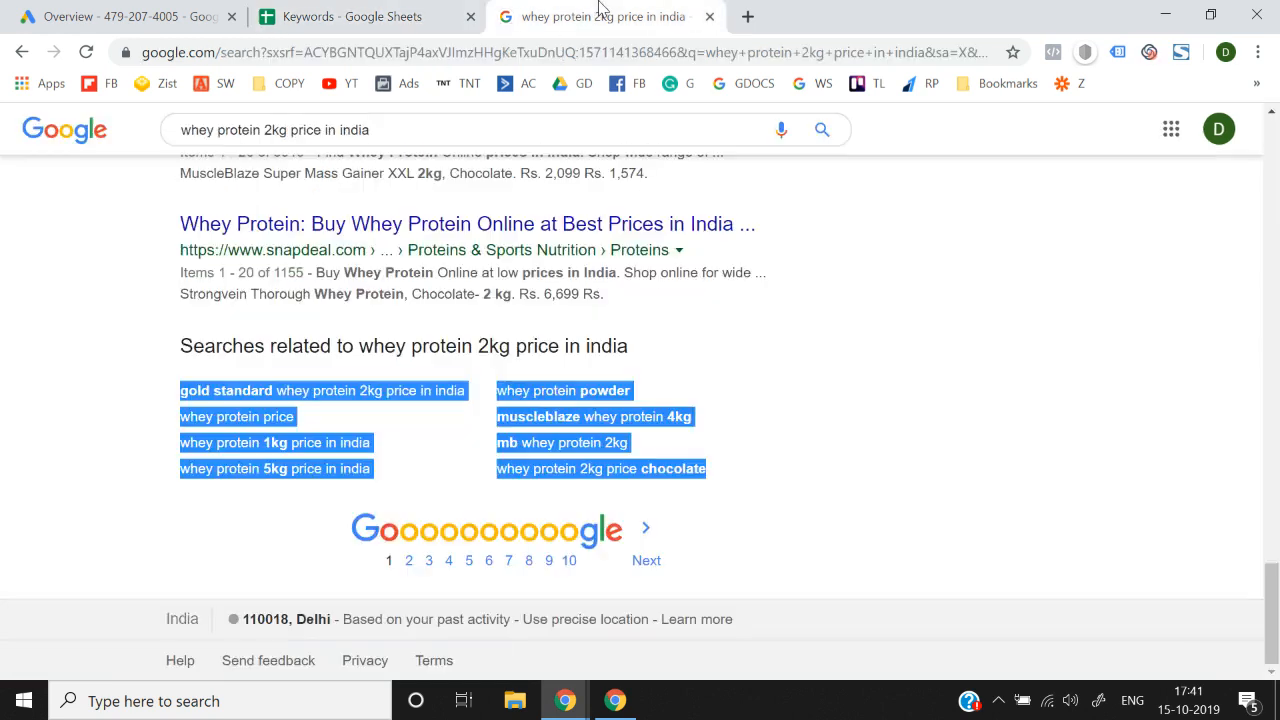
pyautogui.click(57, 412)
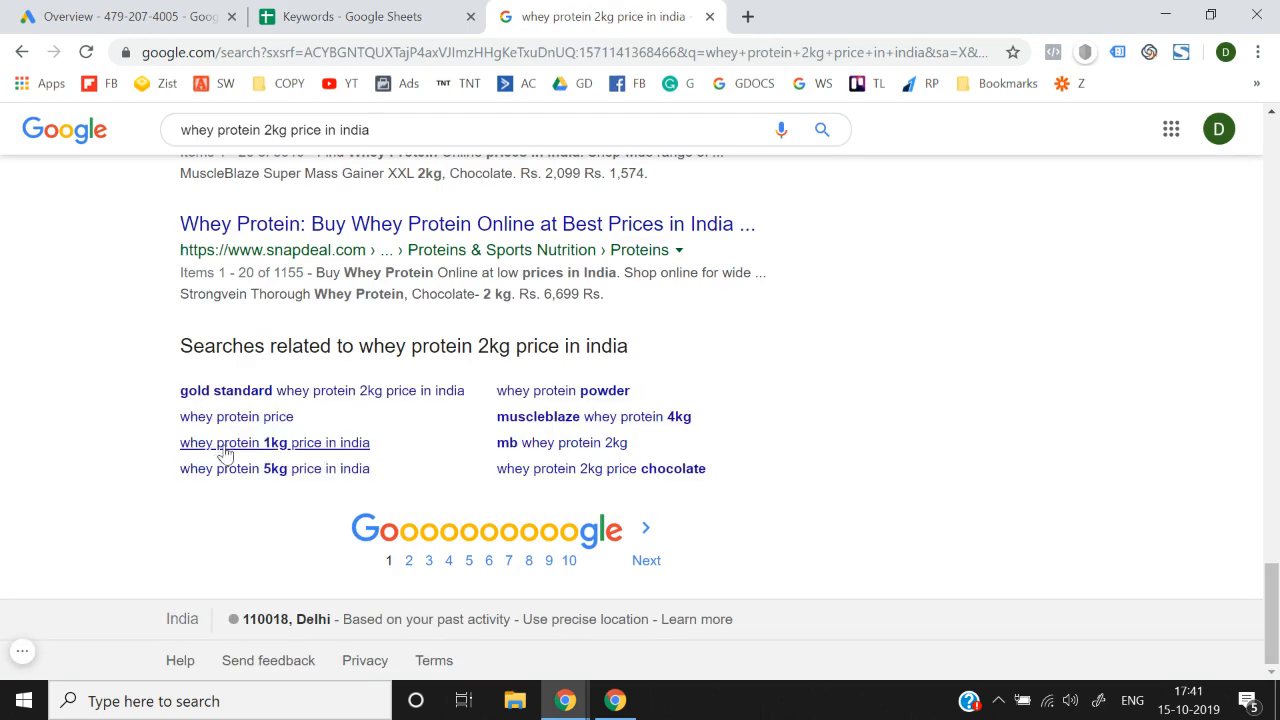
pyautogui.click(258, 425)
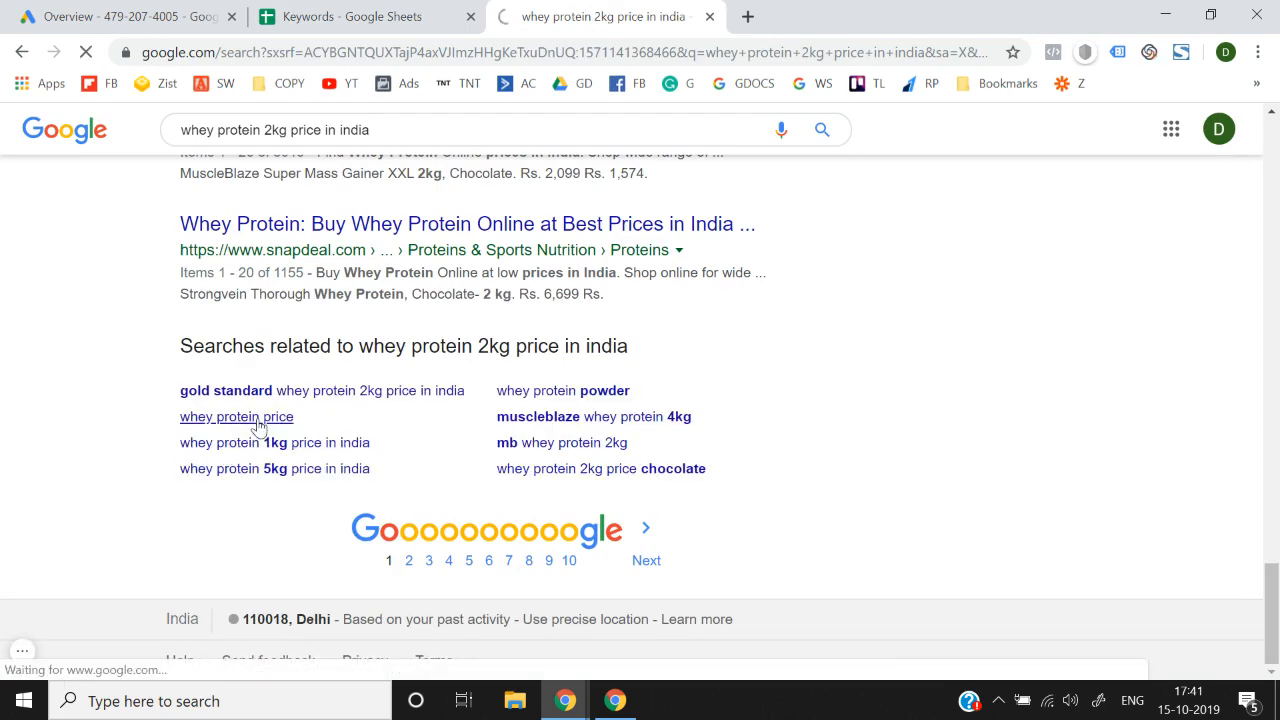
pyautogui.scroll(-10, 268, 395)
pyautogui.scroll(-10, 273, 361)
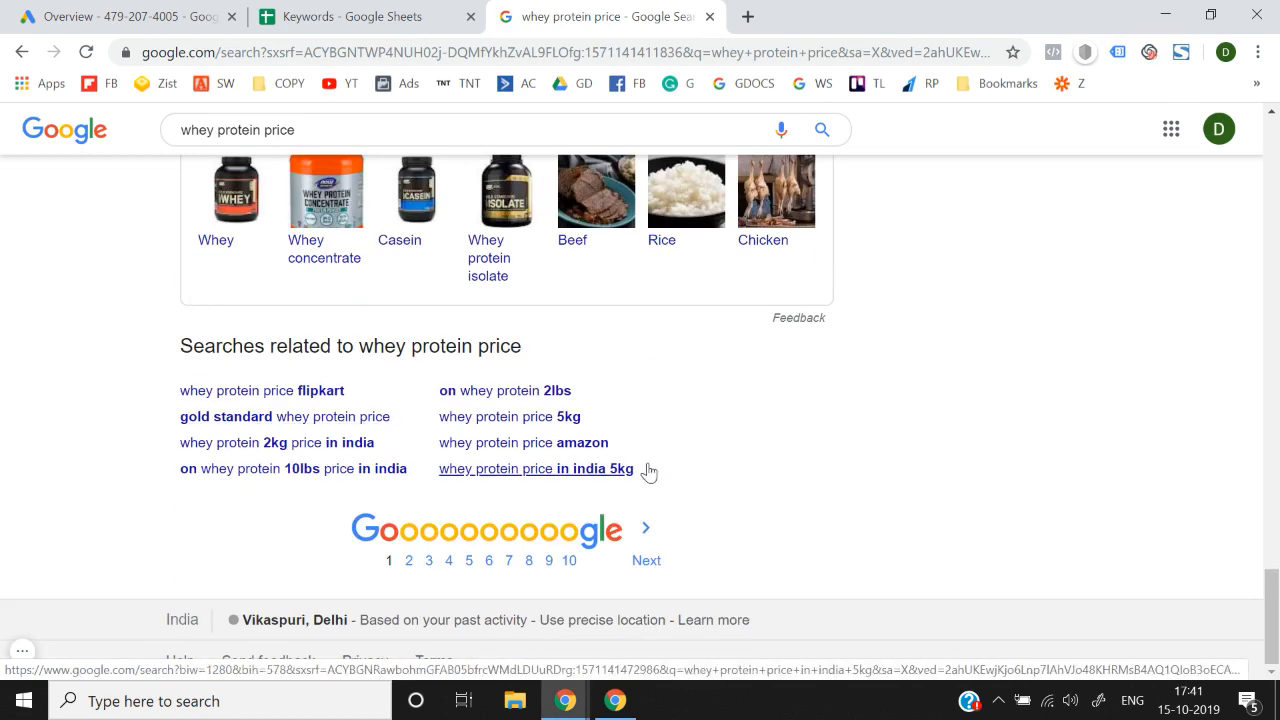
# Step: Copy the searches related to whey protein price into the Keywords sheet as values only, starting at A63
pyautogui.moveTo(165, 398); pyautogui.dragTo(674, 466)
pyautogui.click(422, 8)
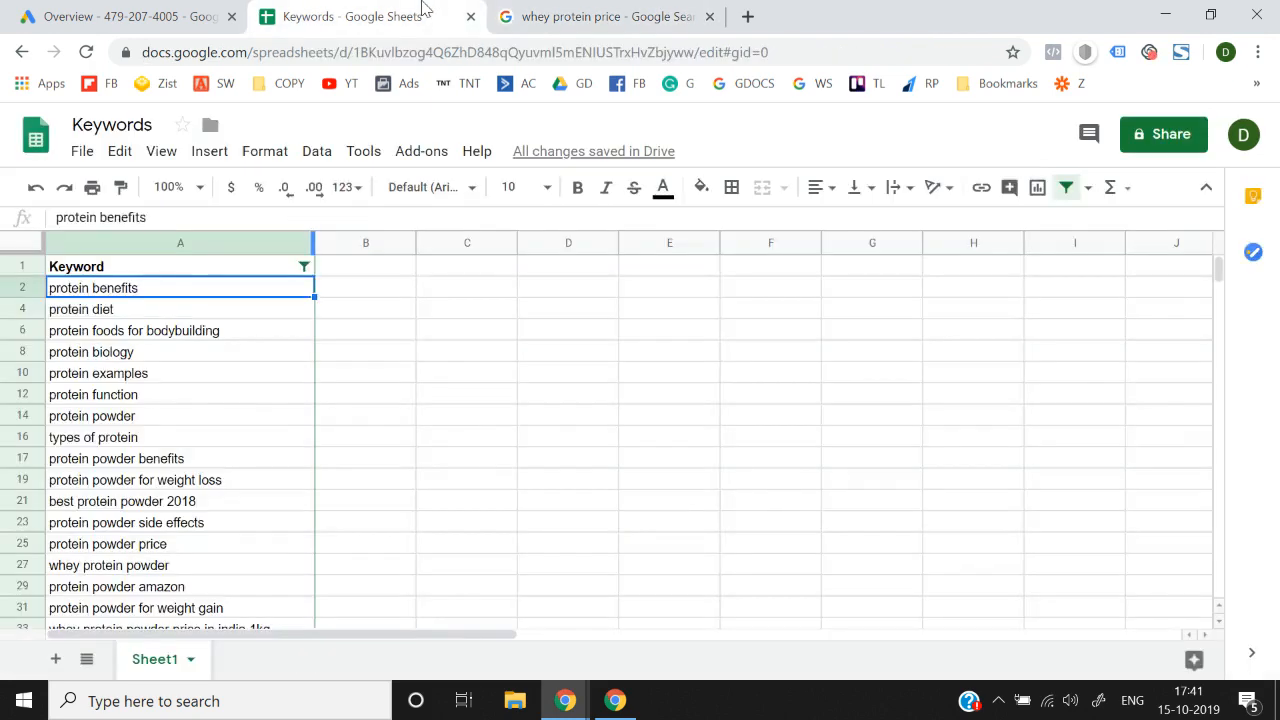
pyautogui.press('Down')
pyautogui.hotkey('ctrl', 'Down')
pyautogui.press('Down')
pyautogui.hotkey('alt', 'e')
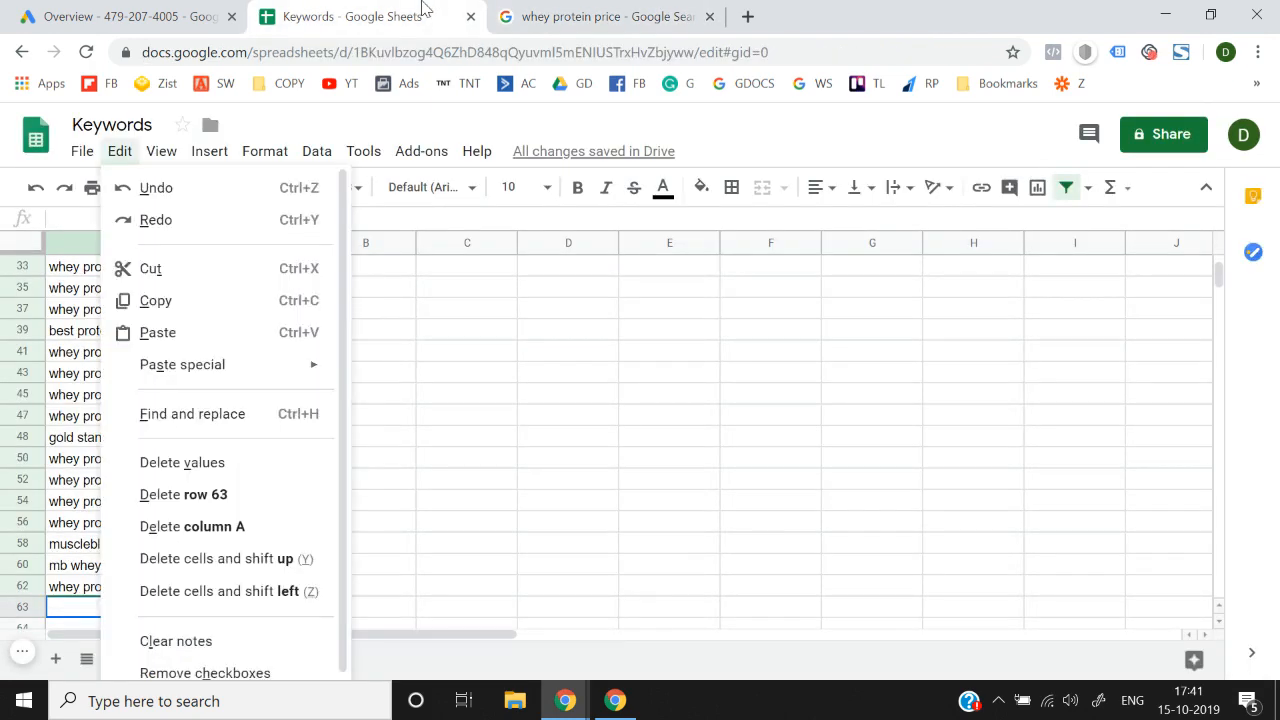
pyautogui.press('s')
pyautogui.press('Right')
pyautogui.press('Return')
# Step: Check the newly pasted keywords down to the end of column A and return to the first keyword
pyautogui.press('Down')
pyautogui.press('Down')
pyautogui.press('Down')
pyautogui.press('Down')
pyautogui.press('Down')
pyautogui.press('Down')
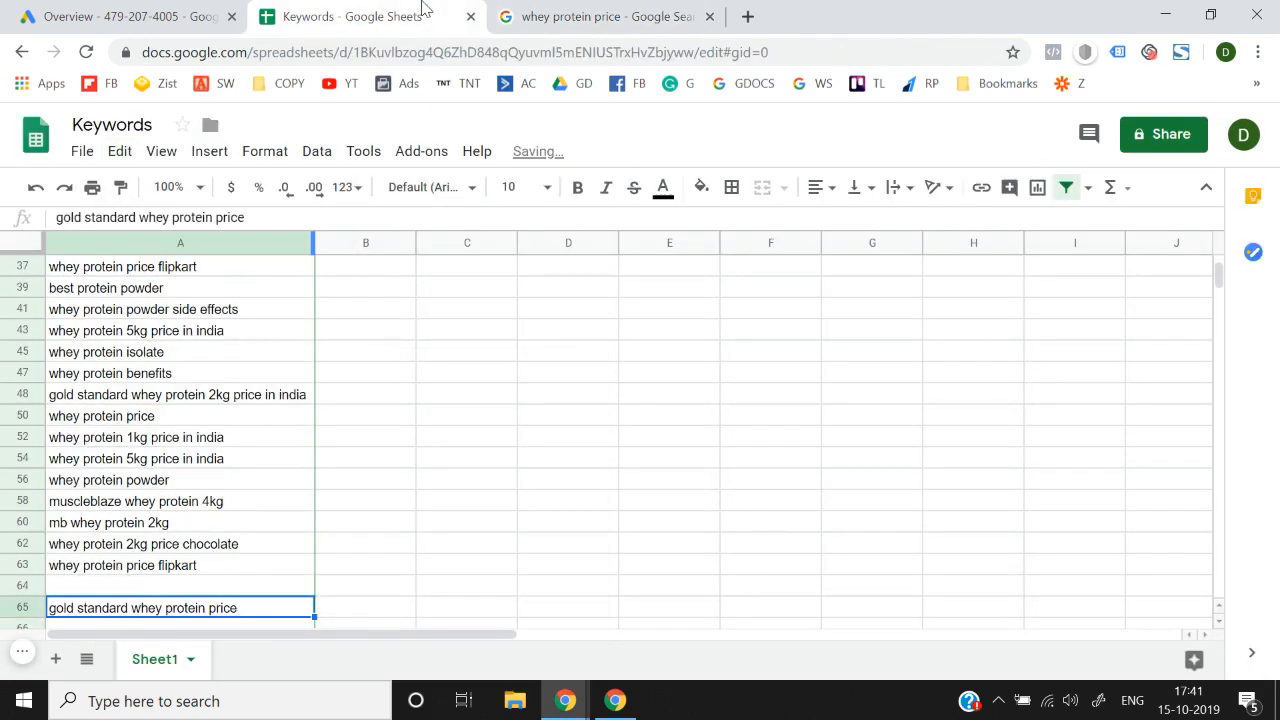
pyautogui.hotkey('ctrl', 'Down')
pyautogui.hotkey('ctrl', 'Down')
pyautogui.hotkey('ctrl', 'Down')
pyautogui.hotkey('ctrl', 'Down')
pyautogui.hotkey('ctrl', 'Down')
pyautogui.hotkey('ctrl', 'Up')
pyautogui.hotkey('ctrl', 'Up')
pyautogui.hotkey('ctrl', 'Up')
pyautogui.hotkey('ctrl', 'Up')
pyautogui.hotkey('ctrl', 'Up')
pyautogui.hotkey('ctrl', 'Up')
pyautogui.hotkey('ctrl', 'Up')
pyautogui.hotkey('ctrl', 'Up')
pyautogui.hotkey('ctrl', 'Up')
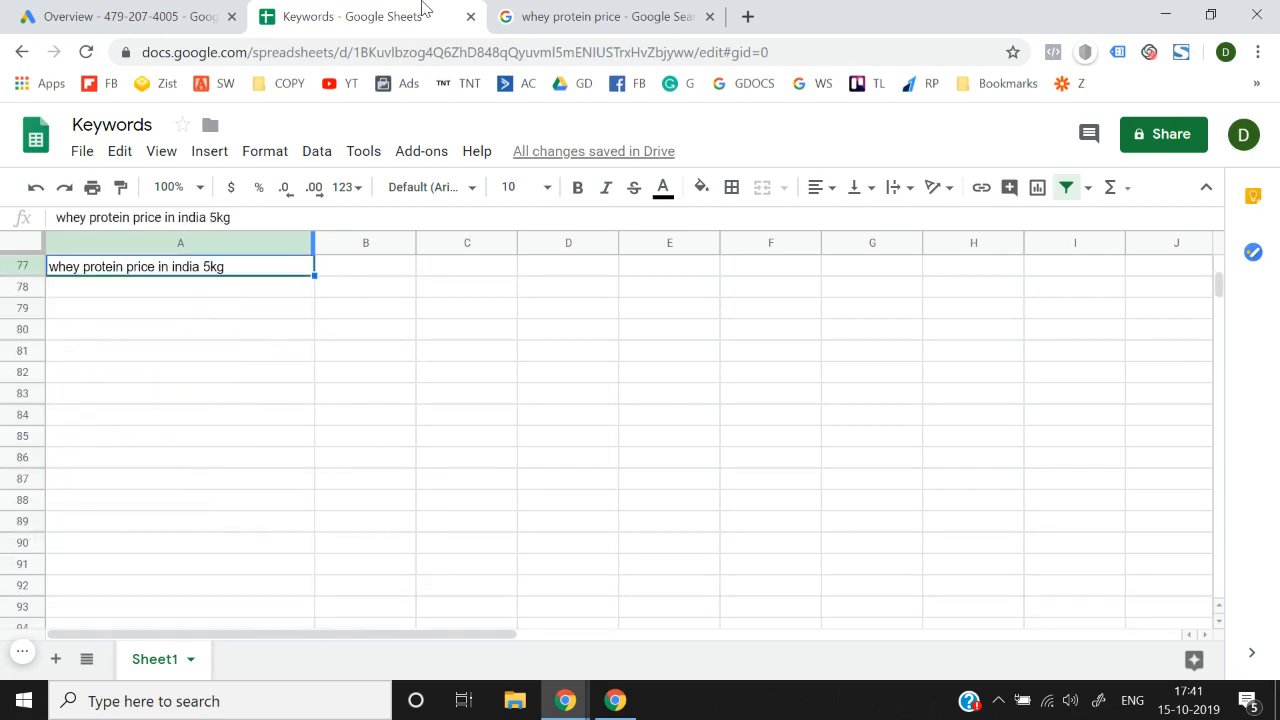
pyautogui.press('Down')
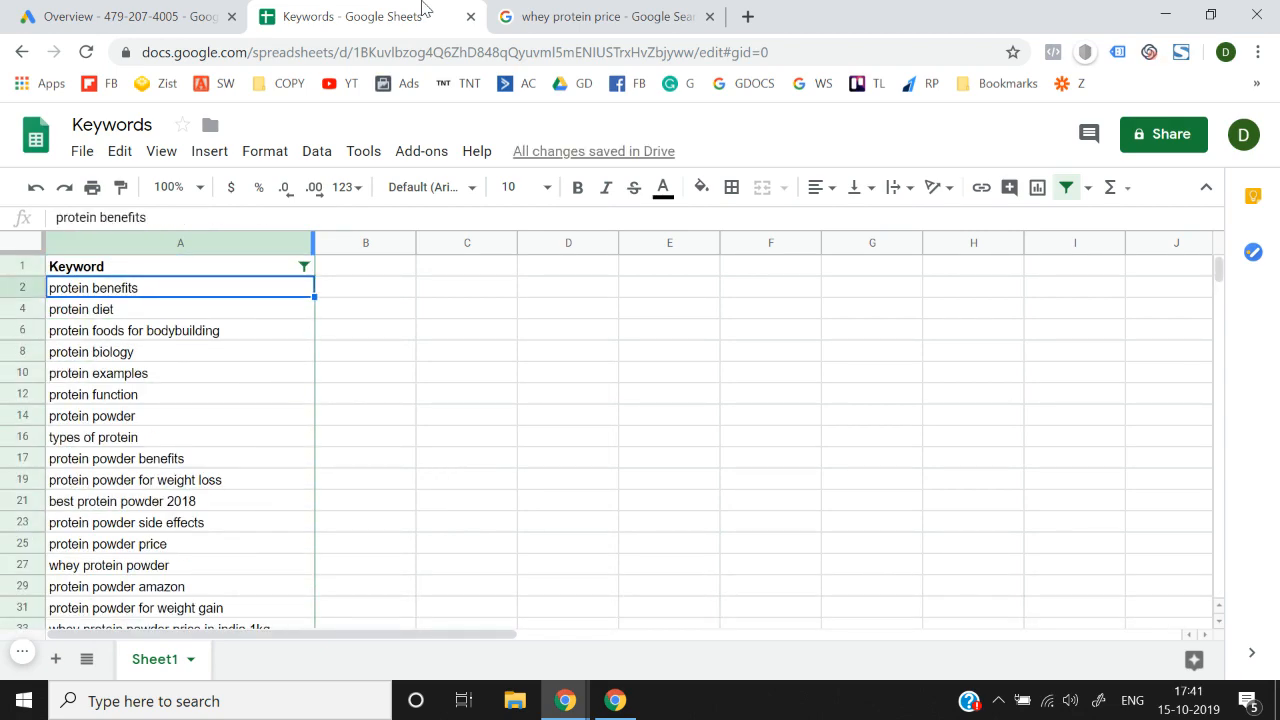
pyautogui.click(563, 12)
pyautogui.click(357, 10)
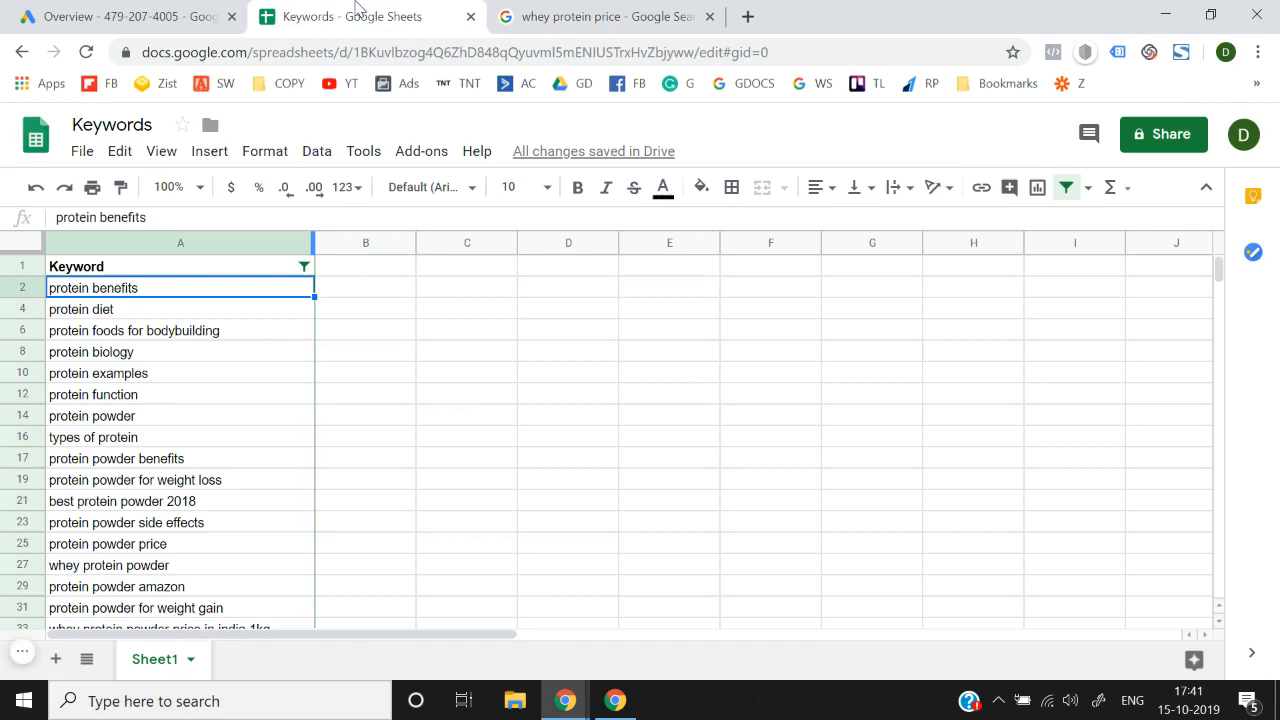
# Step: Read through the whole keyword list in column A and go back up to the Keyword header
pyautogui.click(606, 378)
pyautogui.click(230, 424)
pyautogui.press('Down')
pyautogui.press('Down')
pyautogui.press('Down')
pyautogui.press('Down')
pyautogui.press('Down')
pyautogui.press('Down')
pyautogui.press('Down')
pyautogui.press('Down')
pyautogui.press('Down')
pyautogui.press('Down')
pyautogui.press('Down')
pyautogui.press('Down')
pyautogui.press('Down')
pyautogui.press('Down')
pyautogui.press('Down')
pyautogui.press('Down')
pyautogui.press('Down')
pyautogui.press('Down')
pyautogui.press('Down')
pyautogui.press('Down')
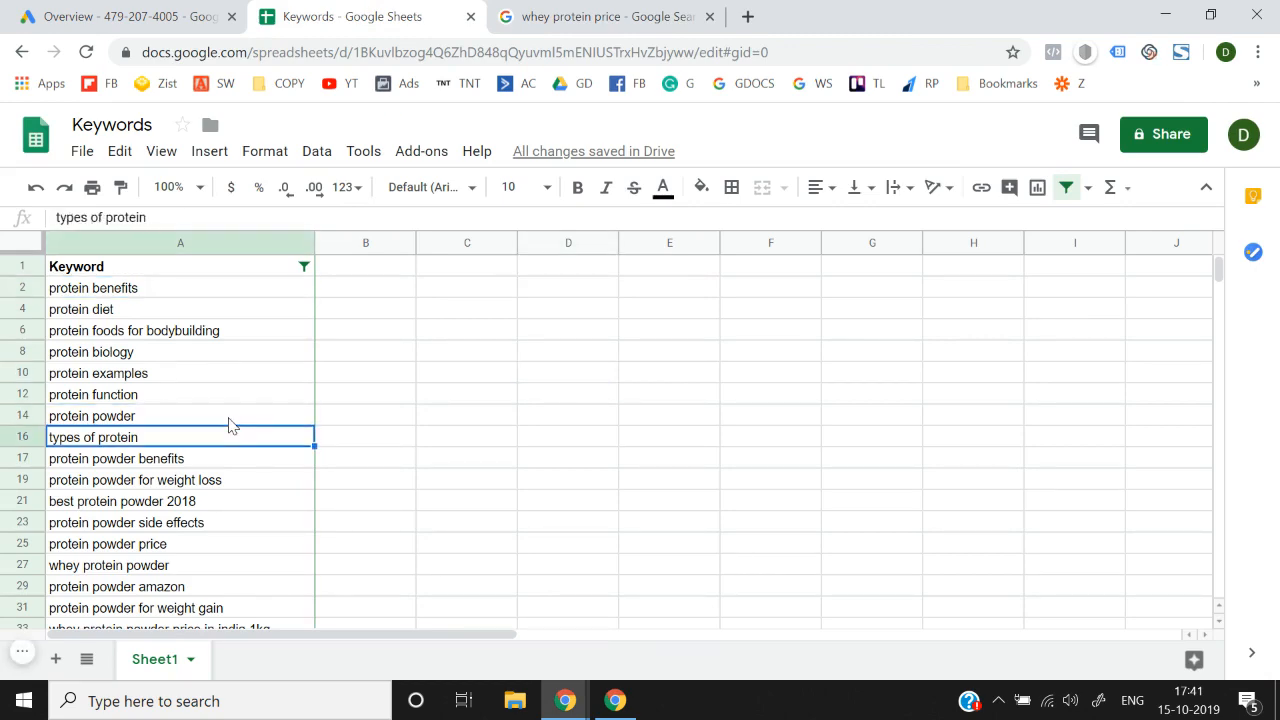
pyautogui.press('Down')
pyautogui.press('Down')
pyautogui.press('Down')
pyautogui.press('Down')
pyautogui.press('Down')
pyautogui.press('Down')
pyautogui.press('Down')
pyautogui.press('Down')
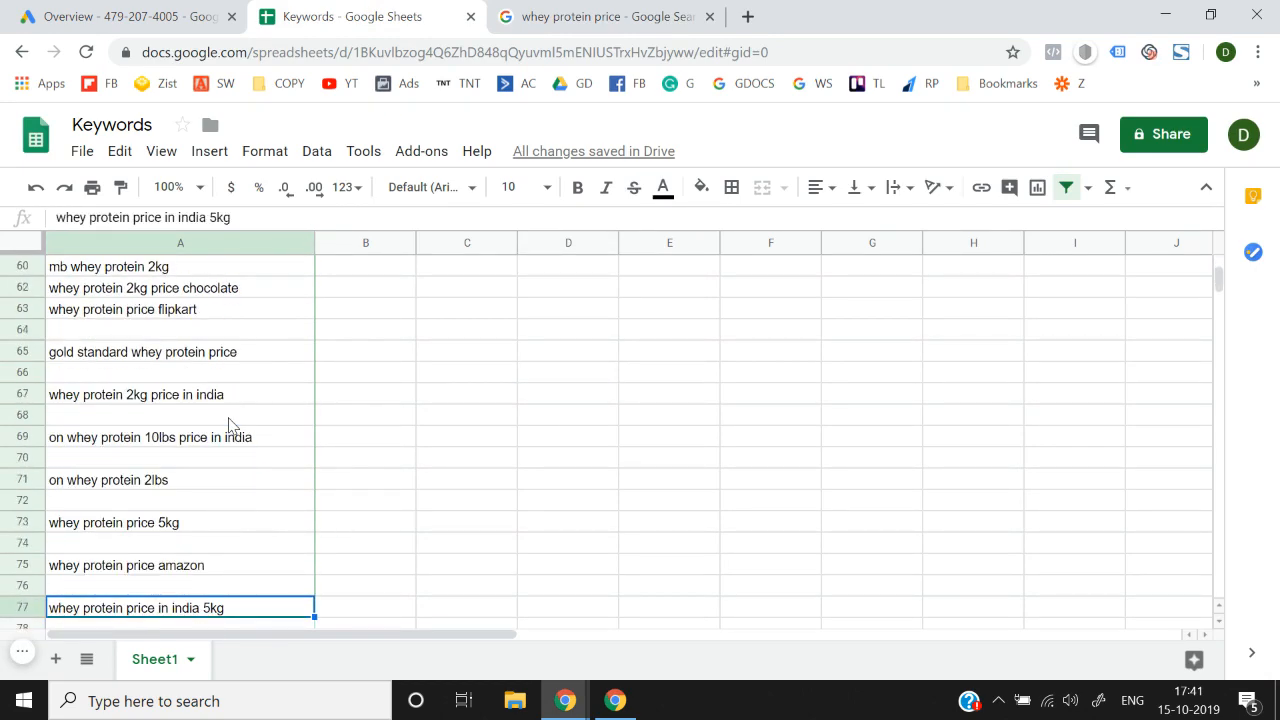
pyautogui.hotkey('ctrl', 'Up')
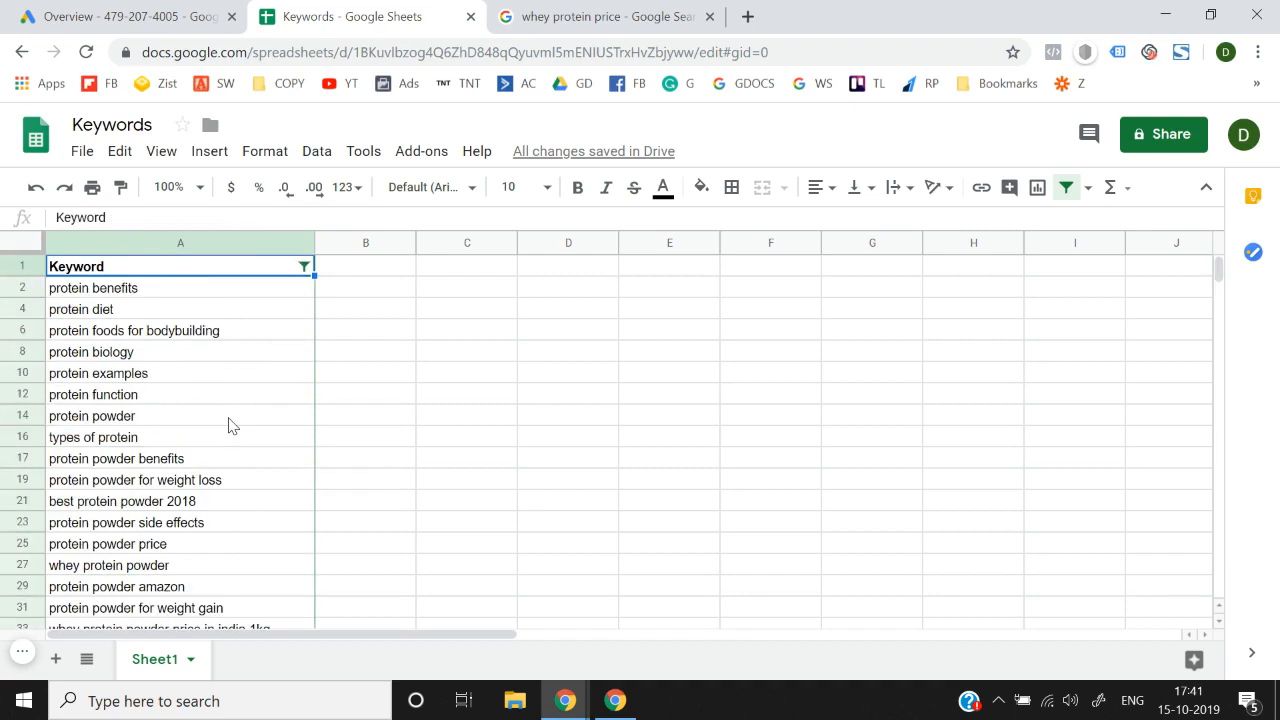
pyautogui.press('Down')
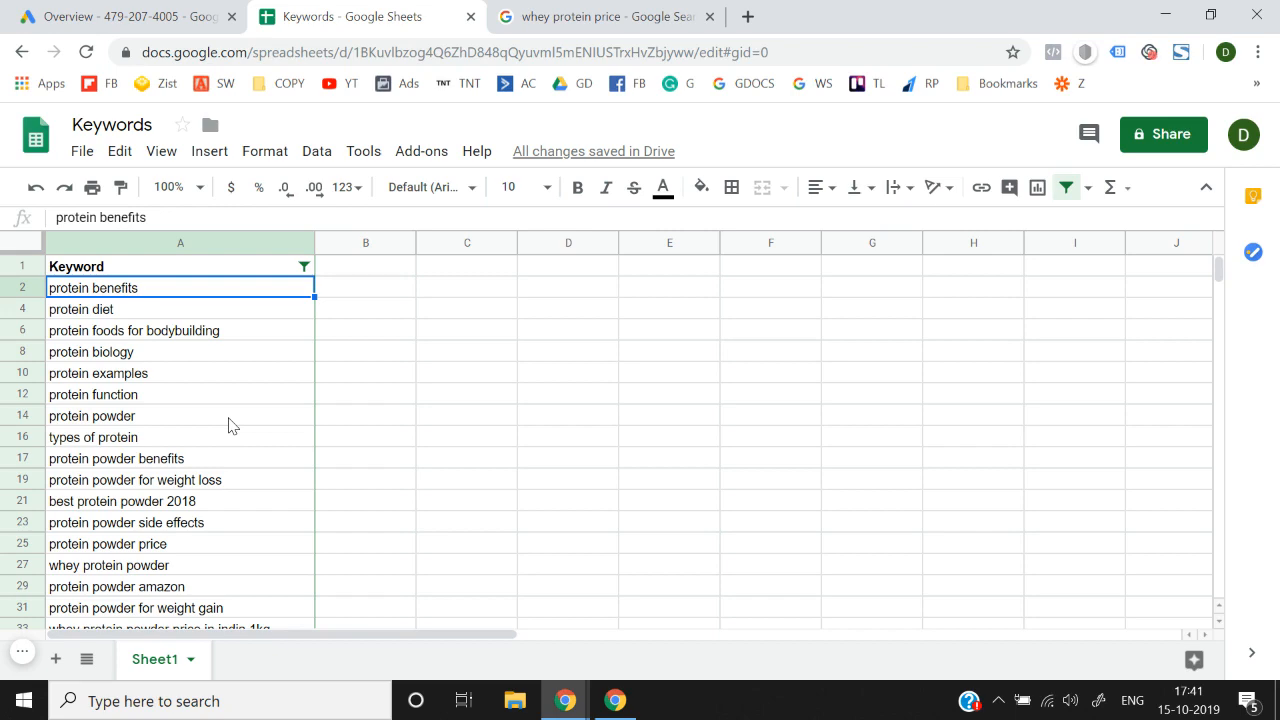
pyautogui.press('Down')
pyautogui.press('Down')
pyautogui.press('Down')
pyautogui.press('Down')
pyautogui.press('Down')
pyautogui.press('Down')
pyautogui.press('Down')
pyautogui.press('Down')
pyautogui.press('Down')
pyautogui.press('Down')
pyautogui.press('Down')
pyautogui.press('Down')
pyautogui.press('Down')
pyautogui.press('Down')
pyautogui.press('Down')
pyautogui.press('Down')
pyautogui.press('Down')
pyautogui.press('Down')
pyautogui.press('Down')
pyautogui.press('Down')
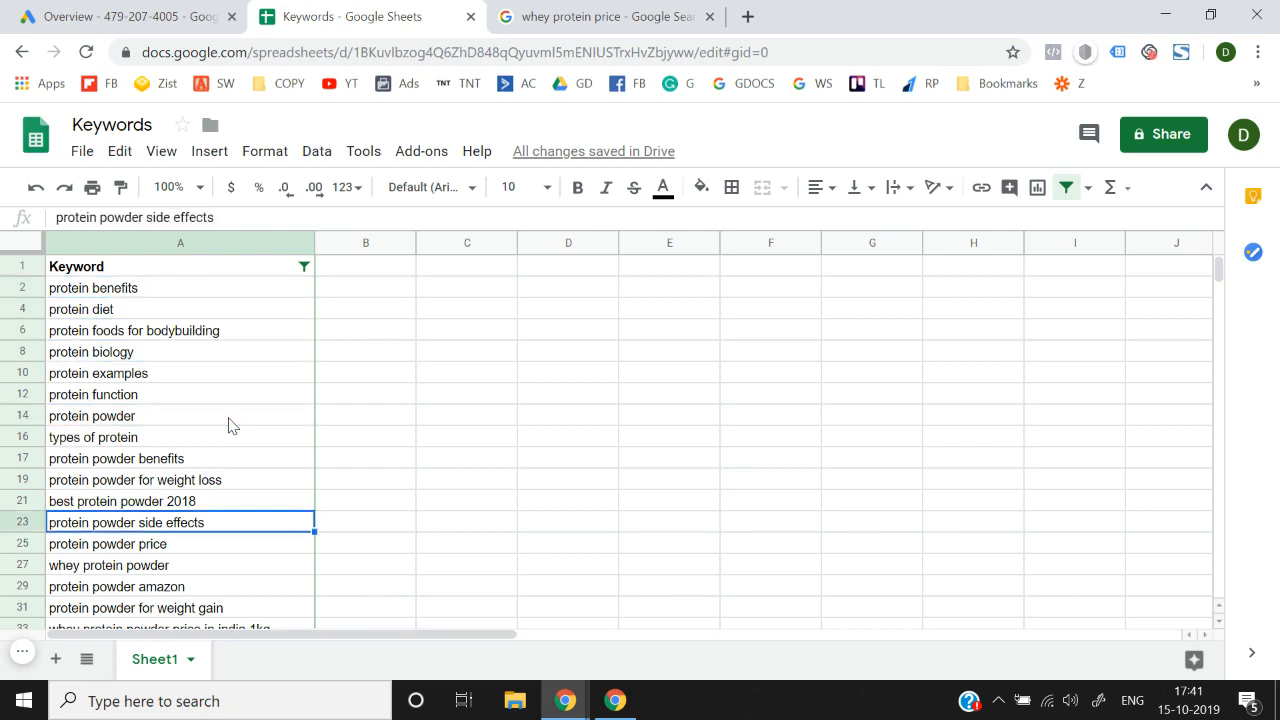
pyautogui.press('Down')
pyautogui.press('Up')
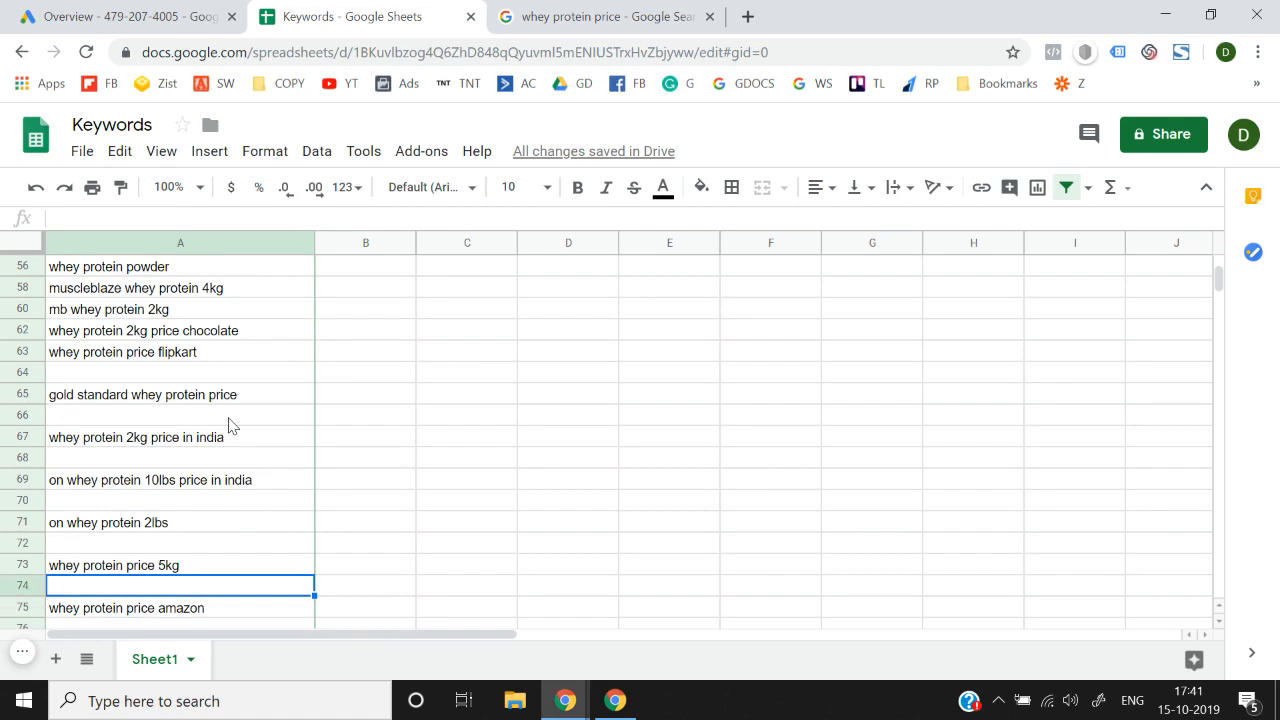
pyautogui.press('pageup')
pyautogui.press('pageup')
pyautogui.press('pageup')
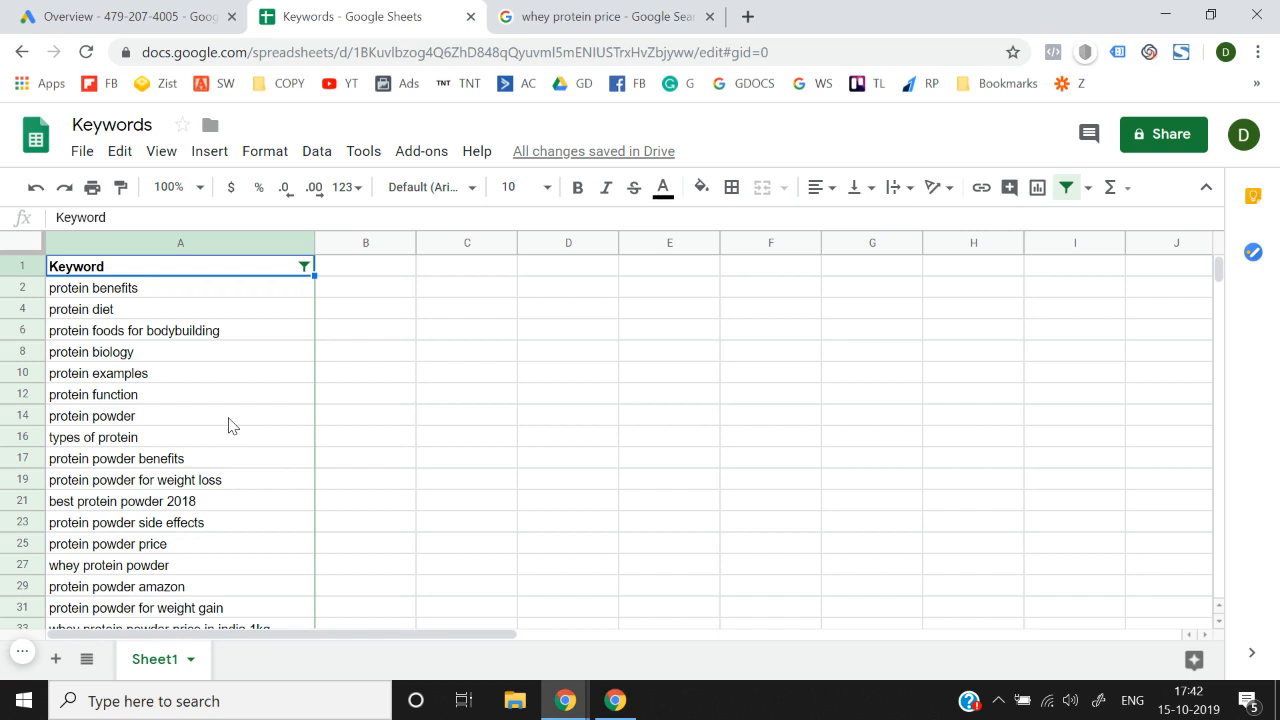
pyautogui.scroll(-5, 477, 449)
pyautogui.click(585, 16)
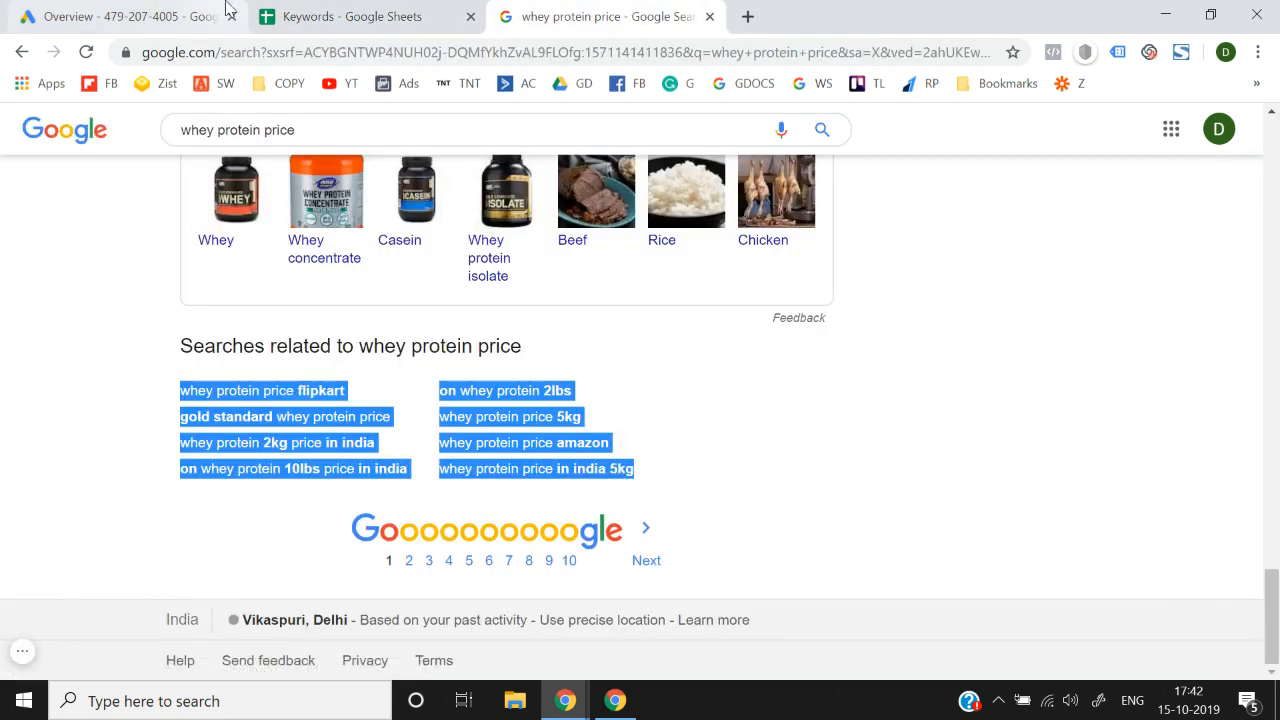
pyautogui.click(290, 8)
pyautogui.scroll(-8, 423, 457)
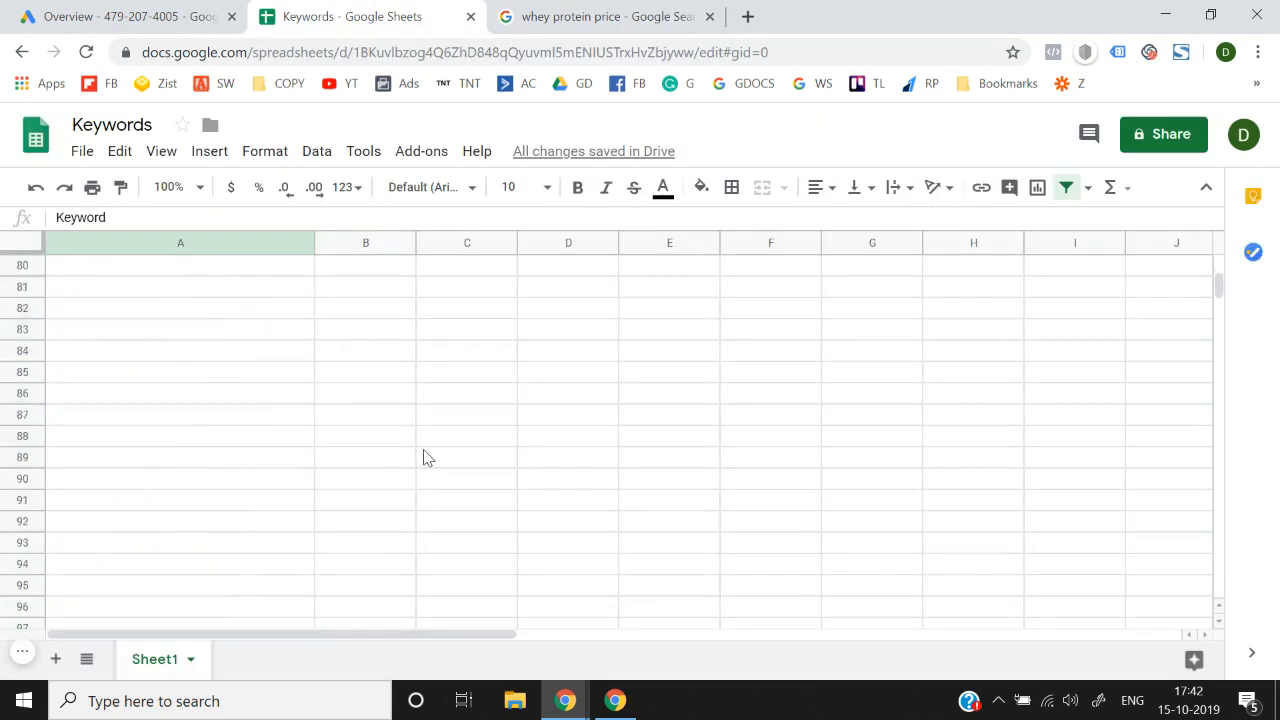
# Step: Select the empty cell A79 below the keyword list and switch to the Google Ads overview
pyautogui.scroll(3, 310, 469)
pyautogui.click(198, 393)
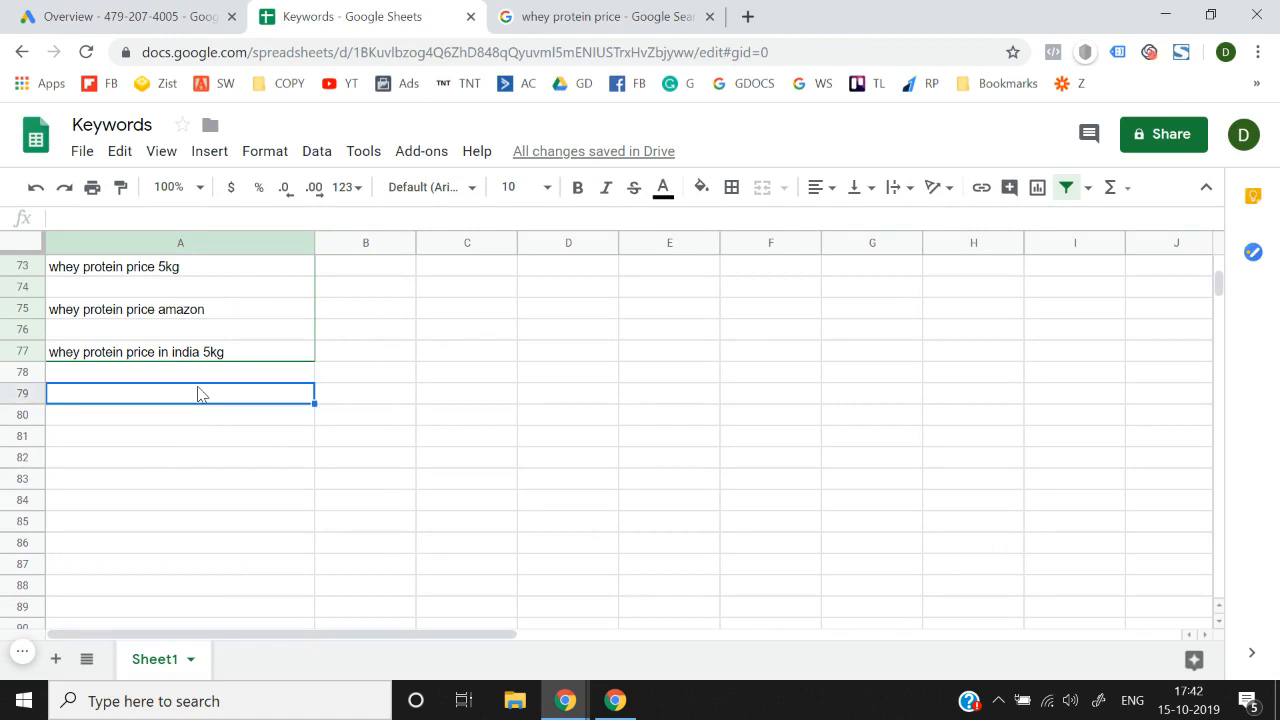
pyautogui.click(186, 10)
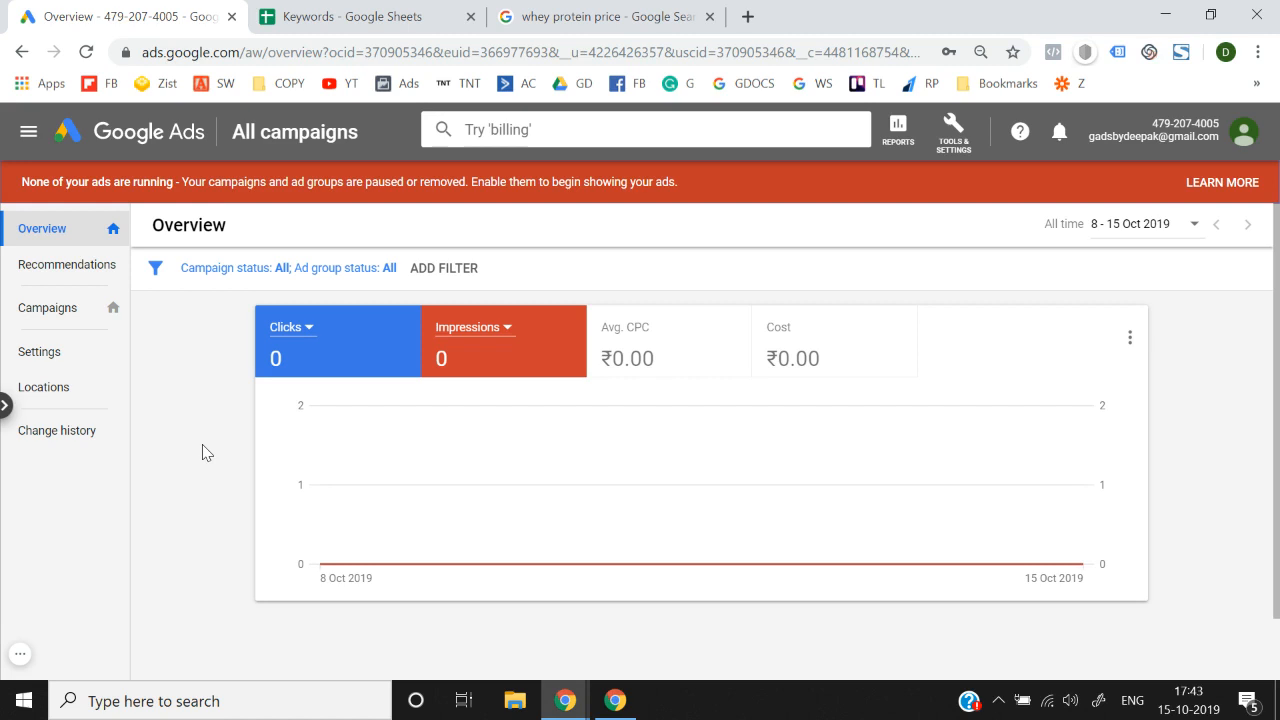
pyautogui.click(958, 148)
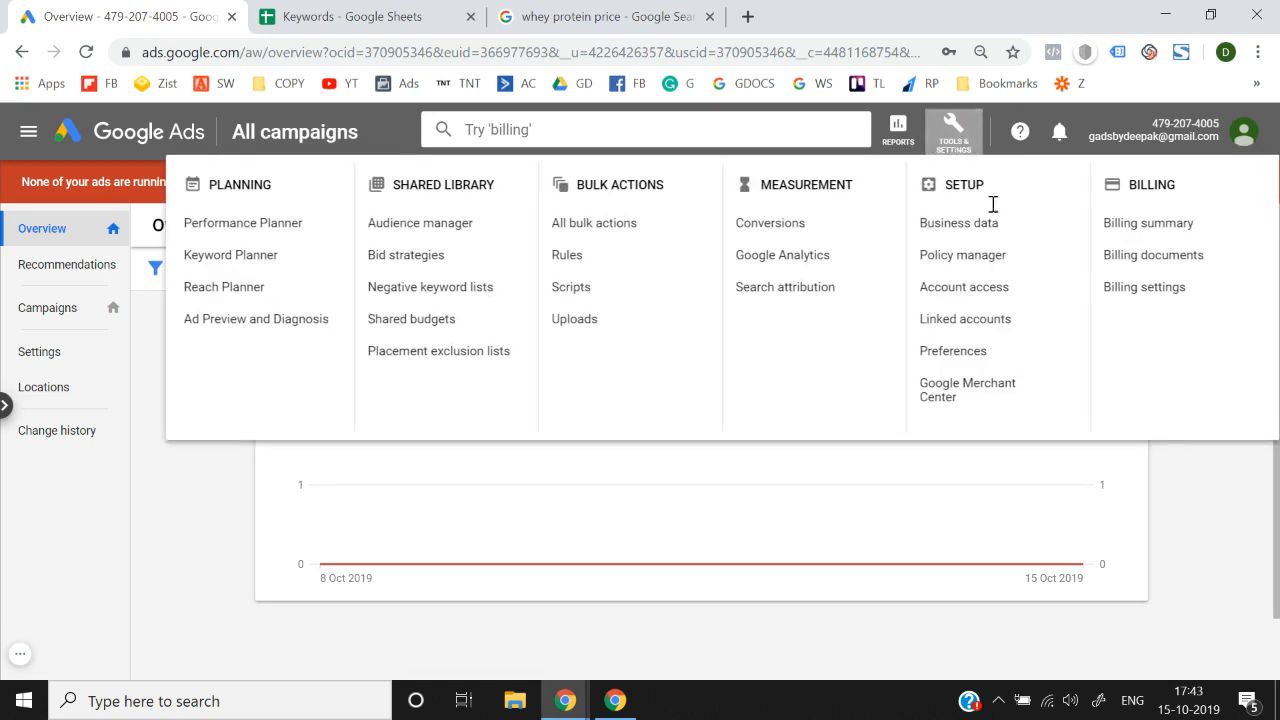
pyautogui.click(1173, 540)
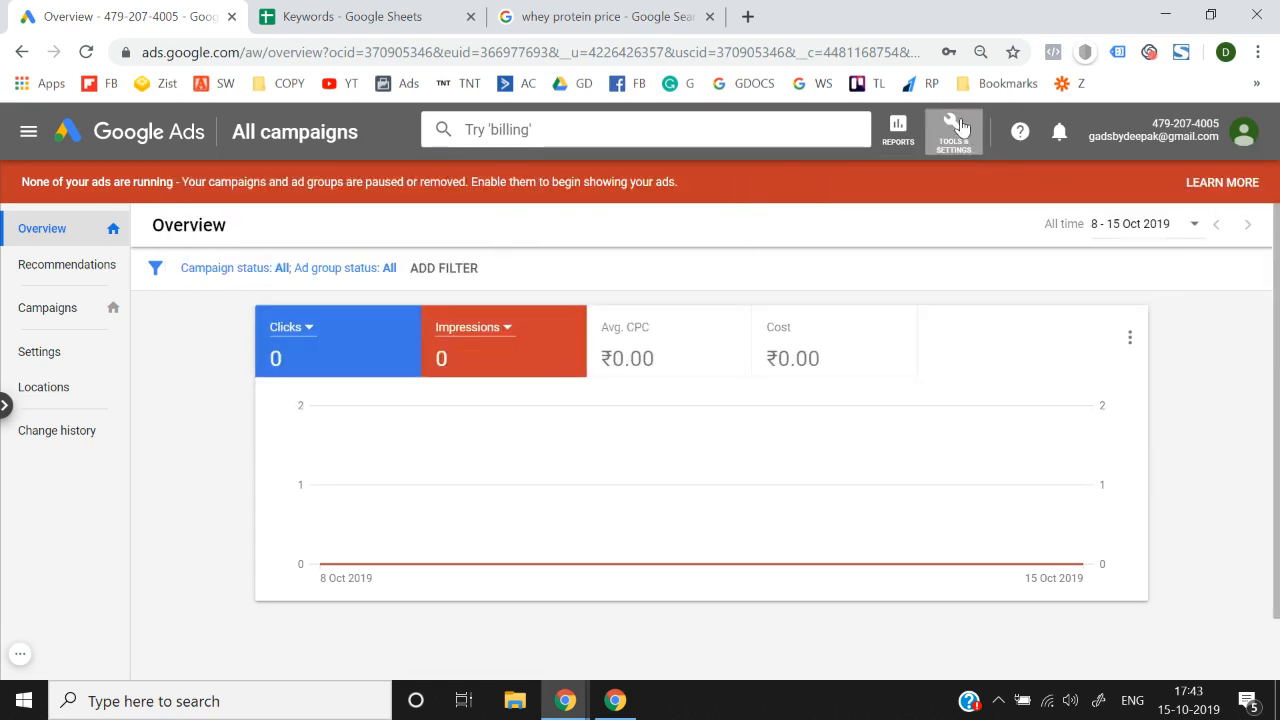
pyautogui.click(958, 127)
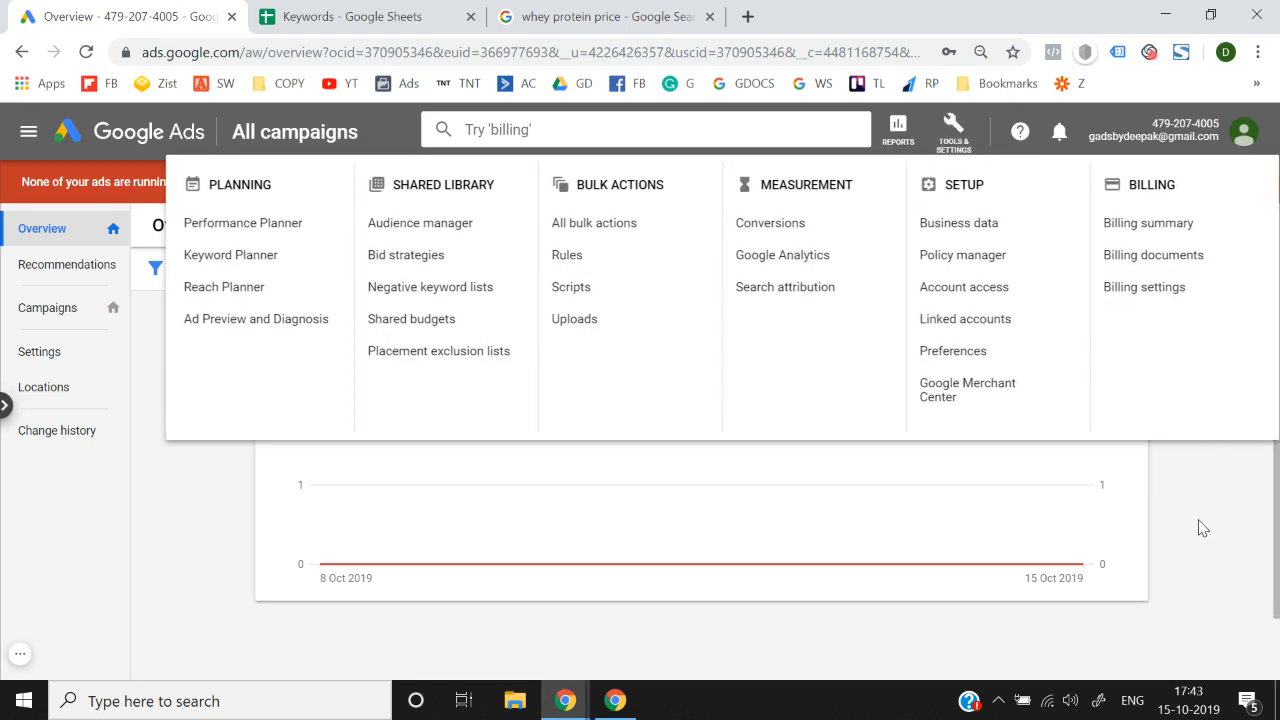
pyautogui.click(1123, 523)
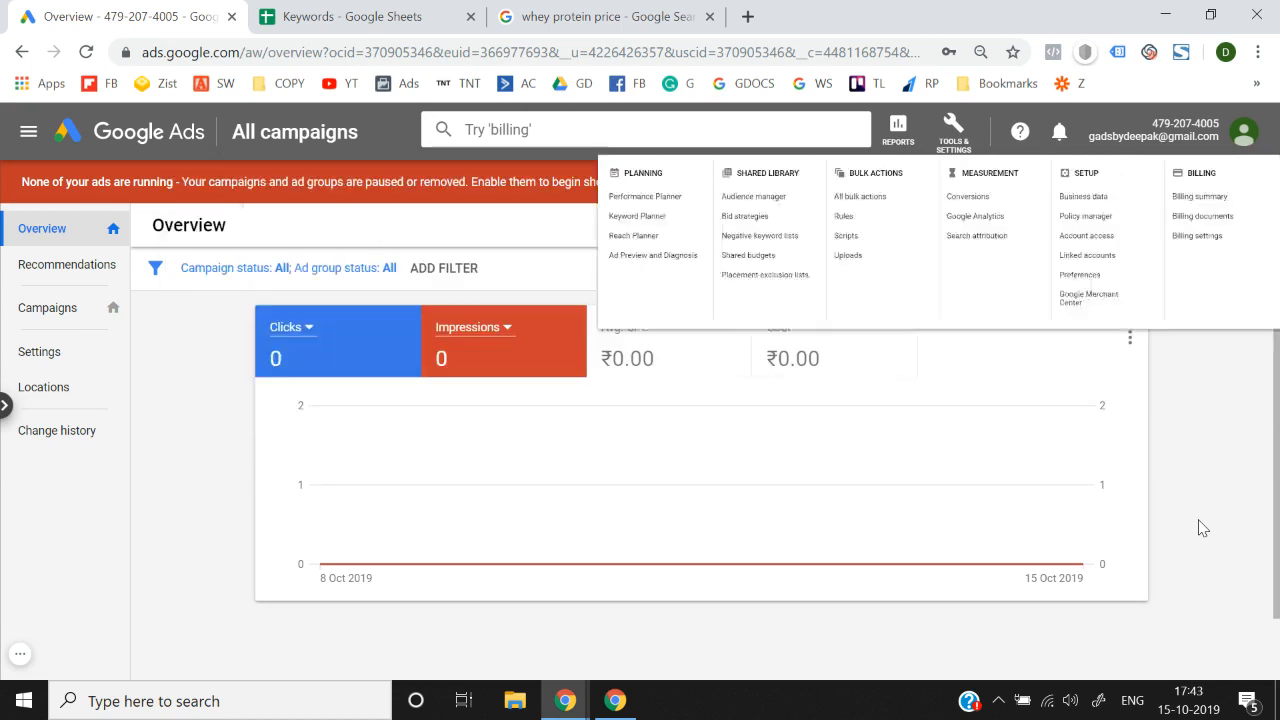
pyautogui.click(971, 157)
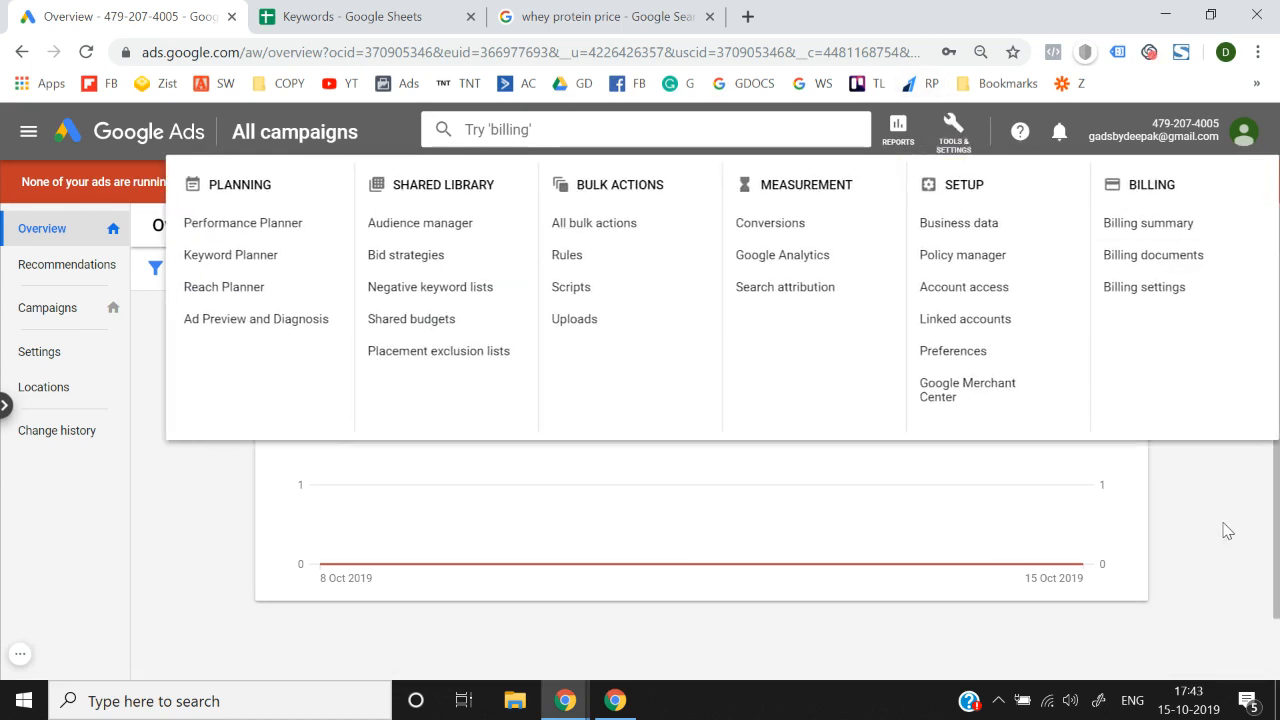
pyautogui.click(1229, 528)
# Step: Open the Keyword Planner and go through its introduction to the last page before getting started
pyautogui.click(954, 128)
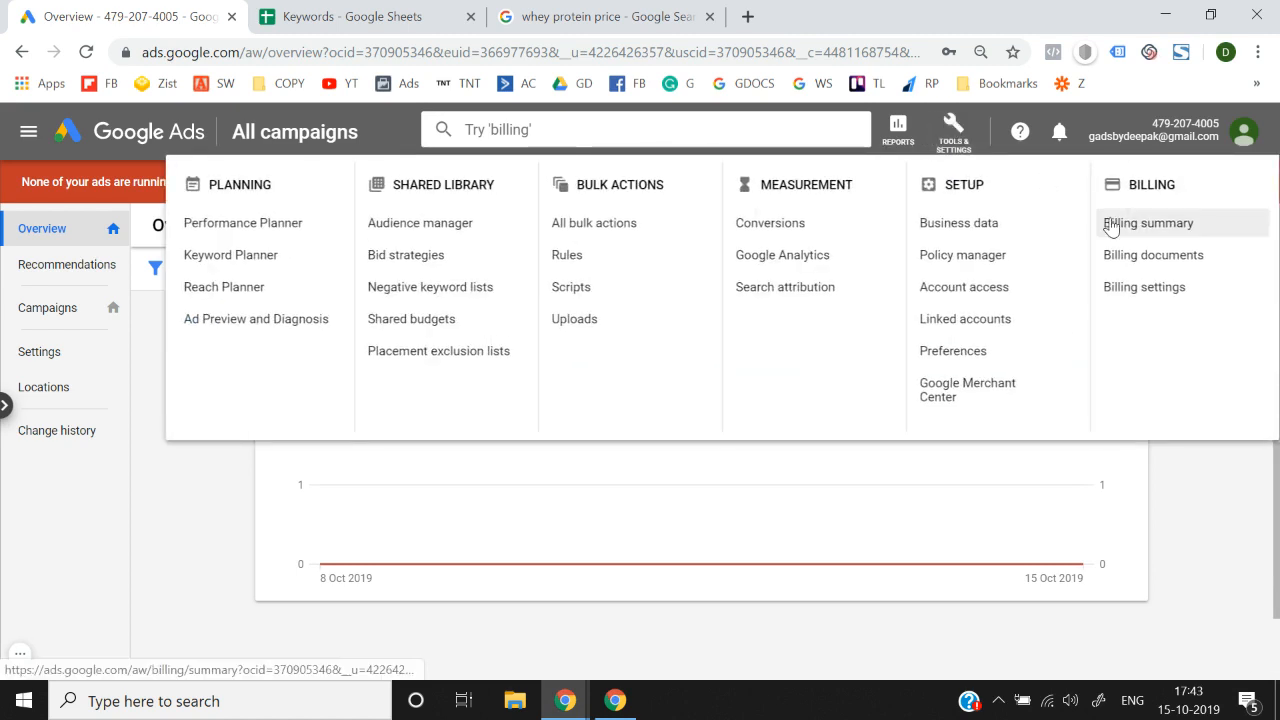
pyautogui.click(263, 258)
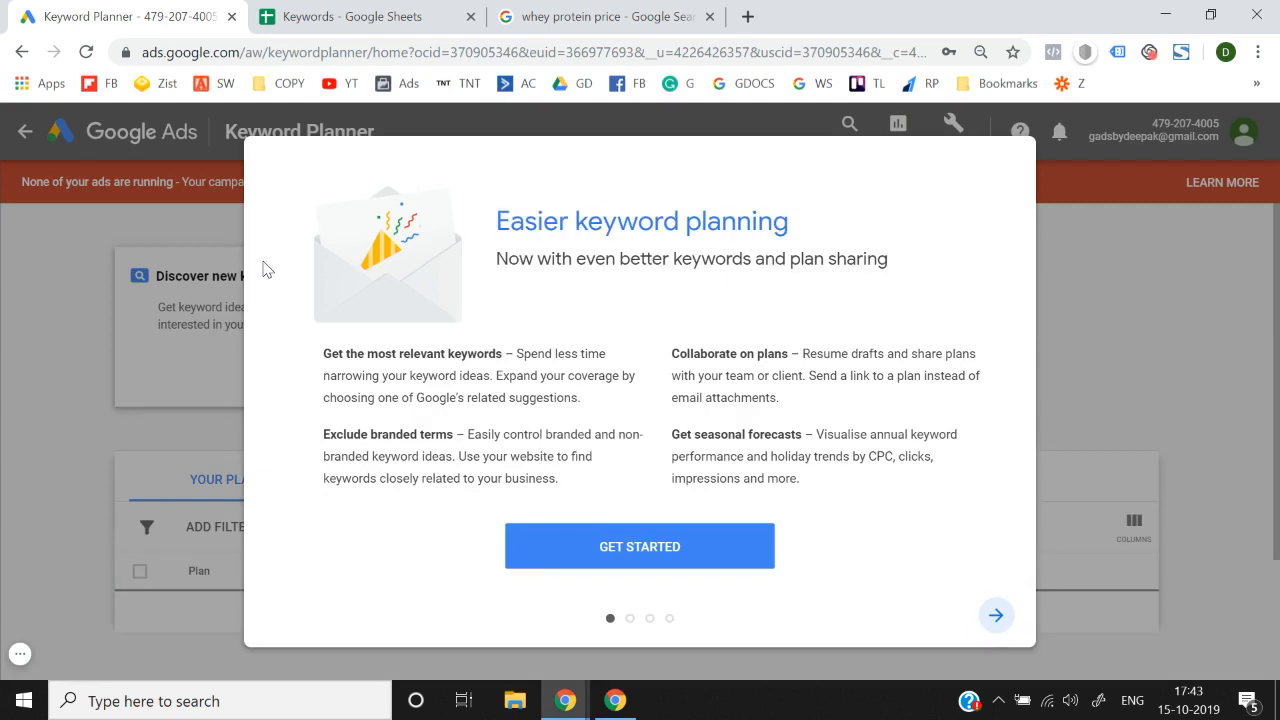
pyautogui.click(995, 616)
pyautogui.click(995, 617)
pyautogui.click(995, 617)
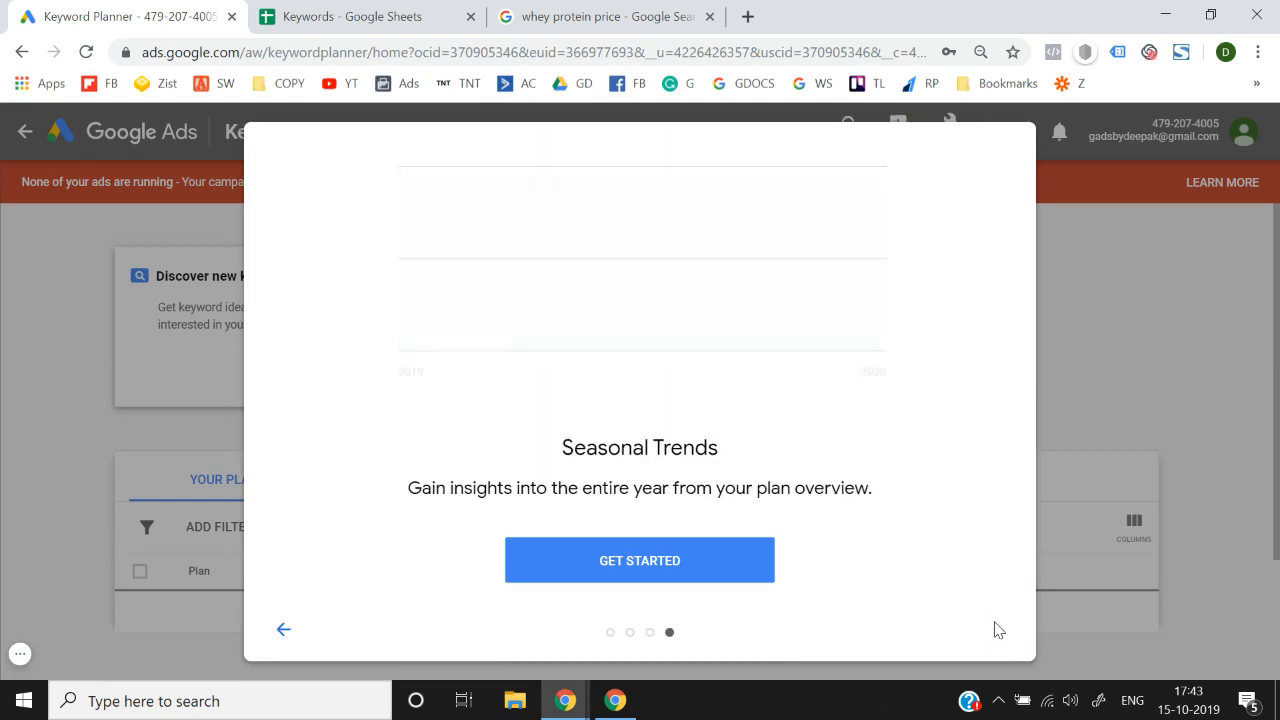
pyautogui.click(697, 562)
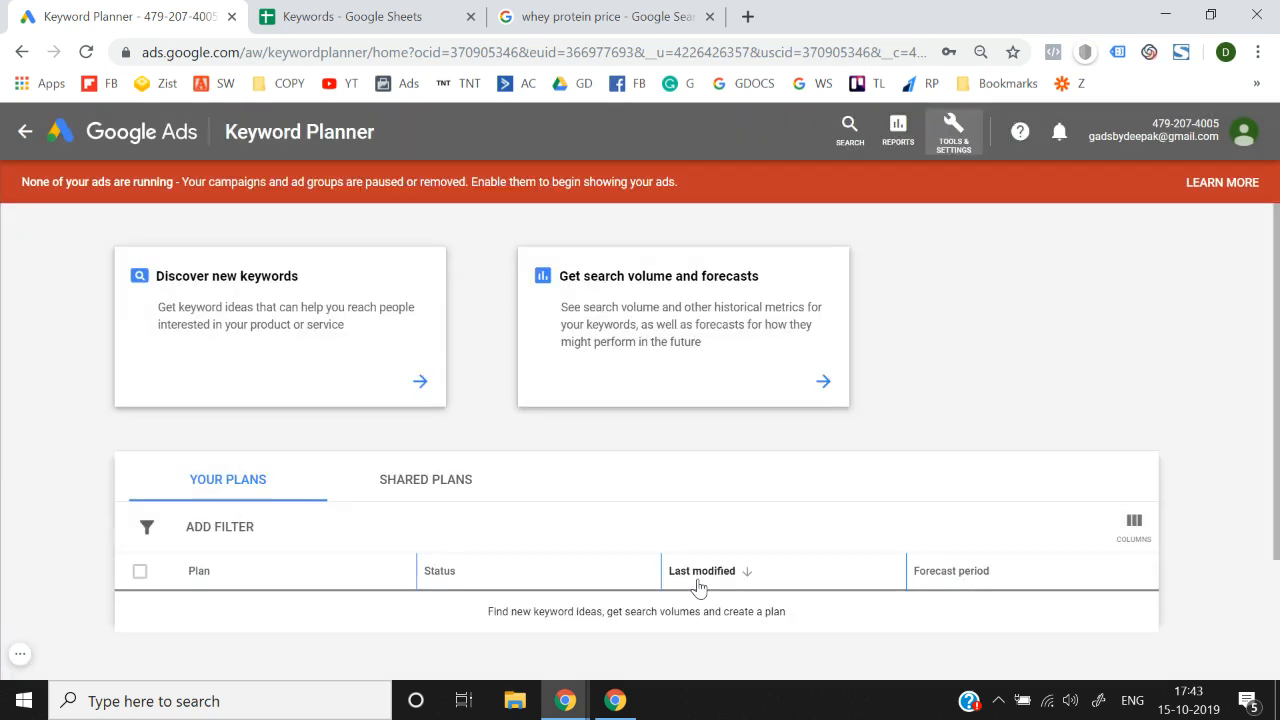
# Step: Discover new keywords starting from "protein powder", get the results and dismiss the tip about adding keywords to the plan
pyautogui.scroll(-2, 97, 409)
pyautogui.scroll(2, 97, 409)
pyautogui.click(250, 330)
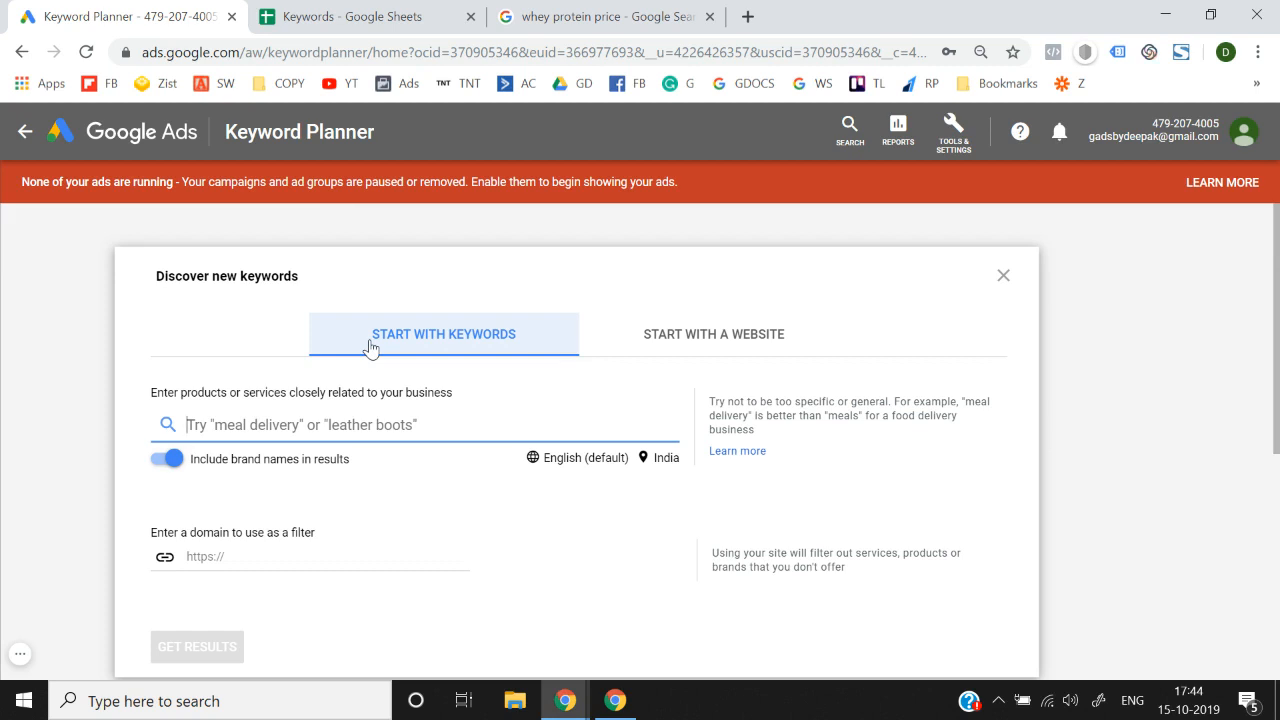
pyautogui.scroll(-1, 369, 416)
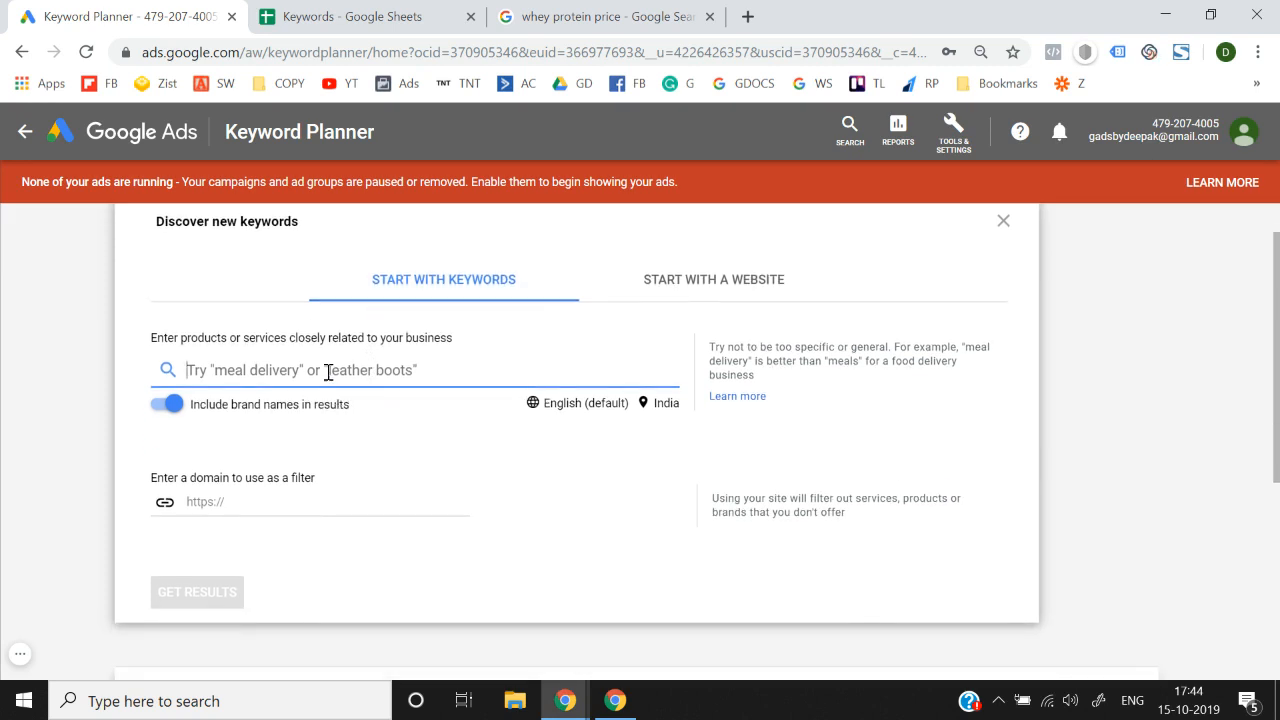
pyautogui.write('ro')
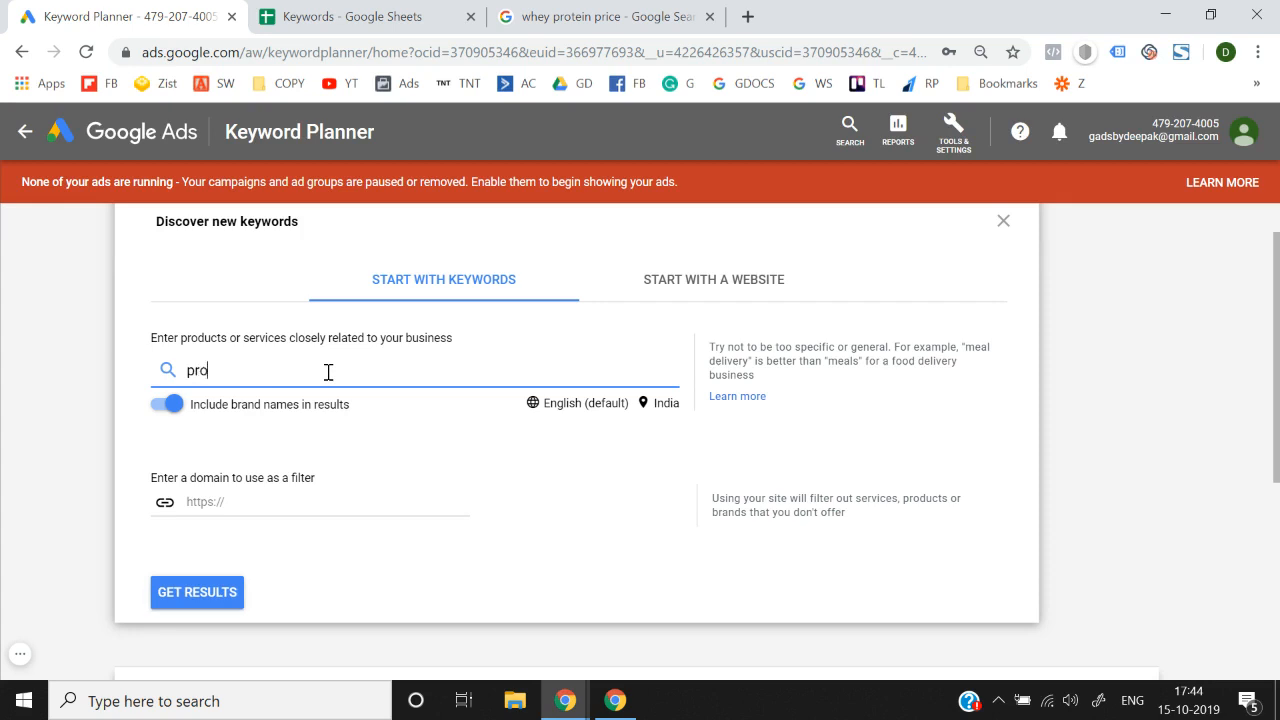
pyautogui.write('tein powder')
pyautogui.press('Return')
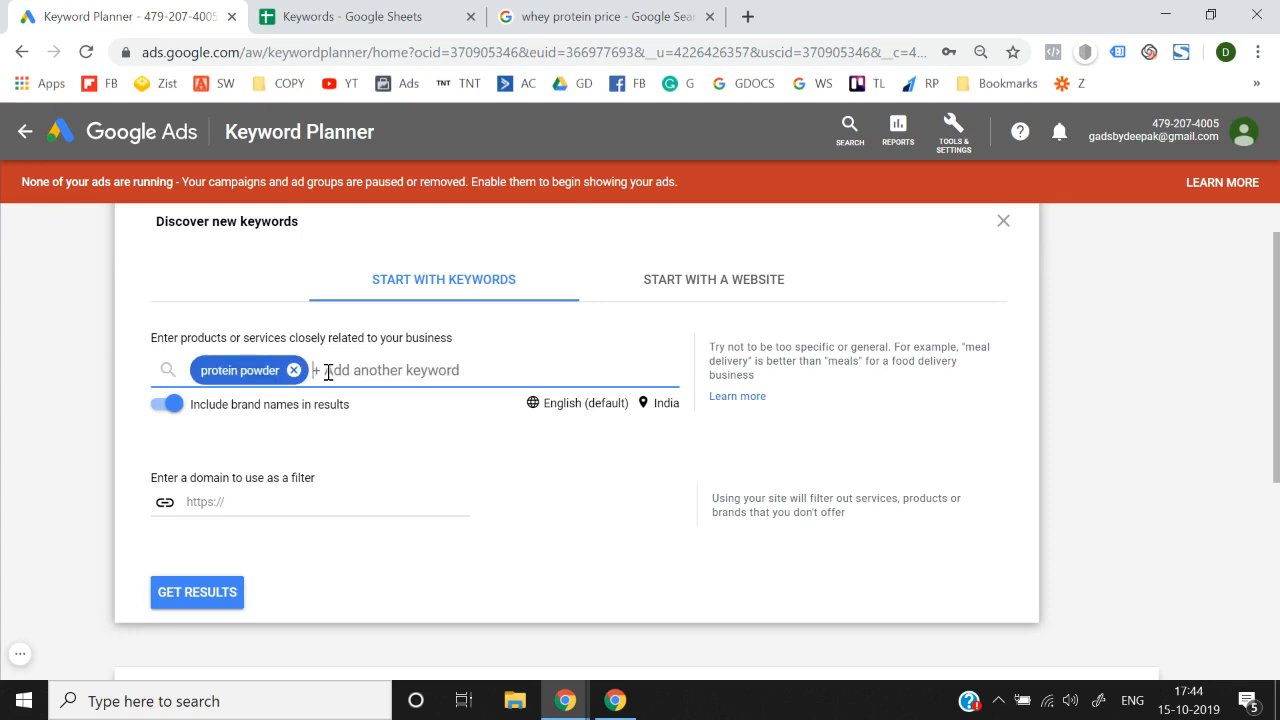
pyautogui.click(205, 597)
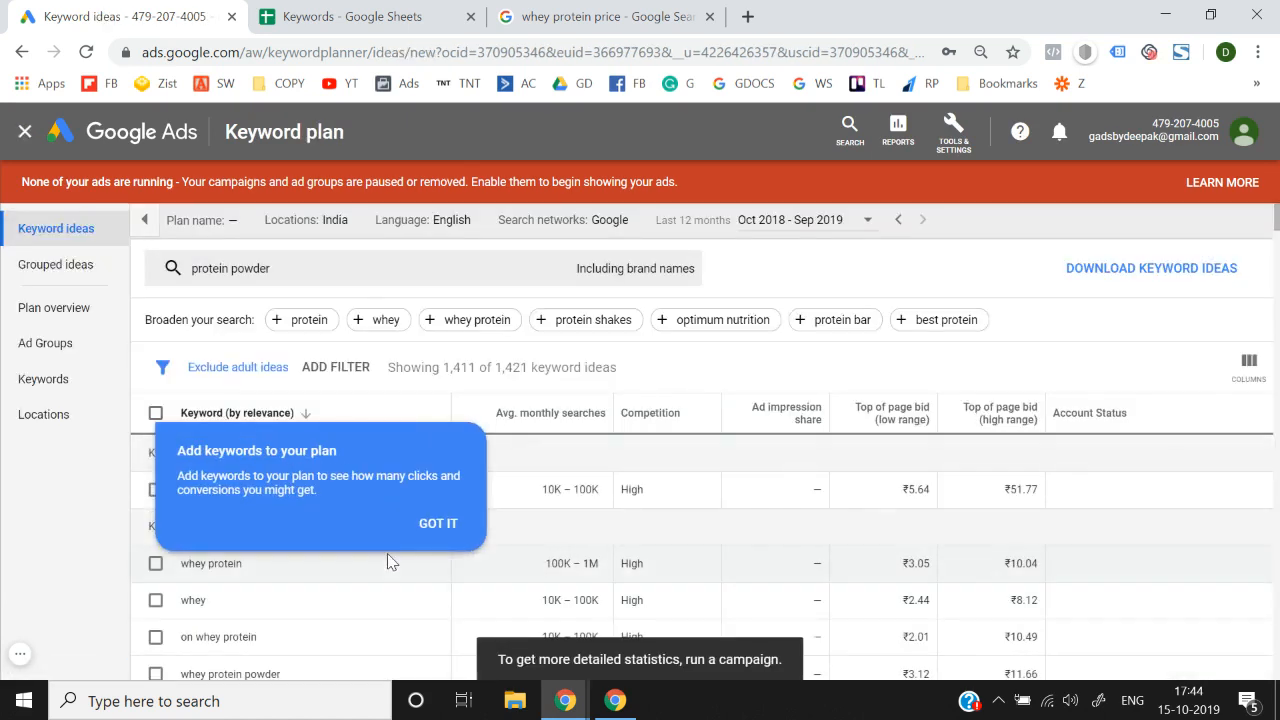
pyautogui.click(438, 524)
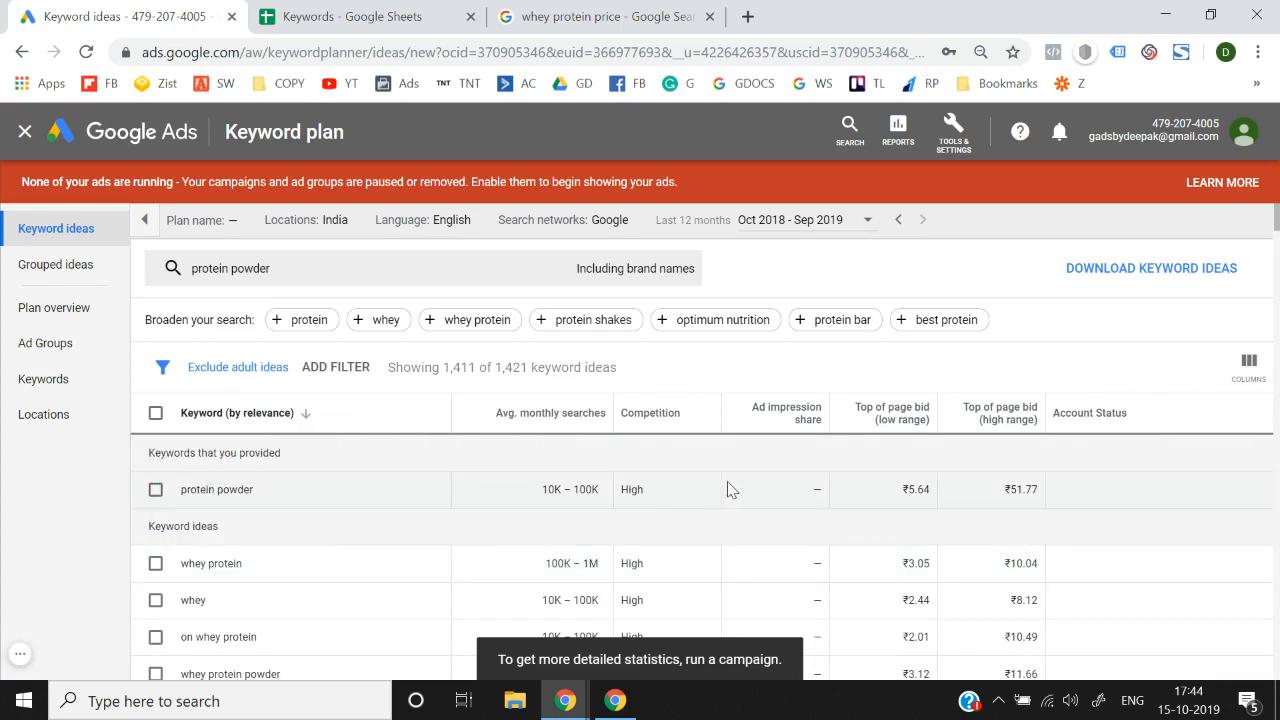
# Step: Compare the average monthly searches of protein powder and whey protein in the keyword ideas
pyautogui.scroll(-1, 728, 489)
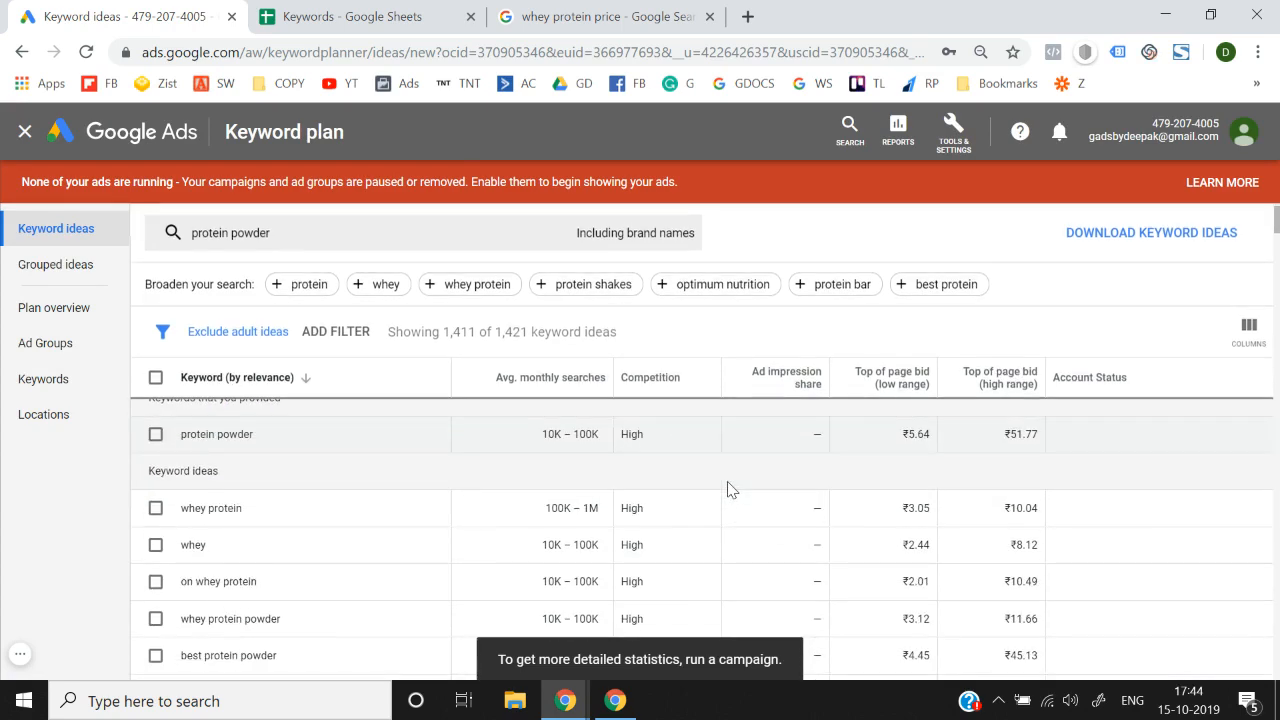
pyautogui.scroll(-2, 728, 489)
pyautogui.scroll(3, 728, 489)
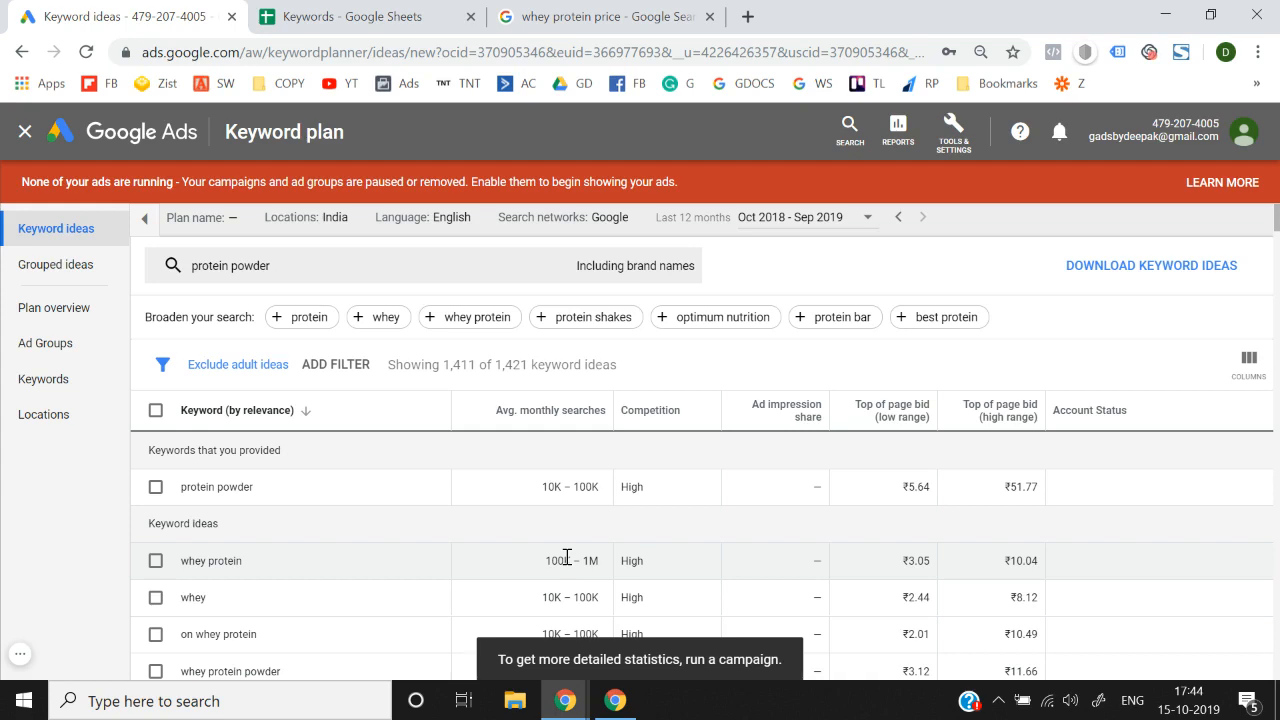
pyautogui.scroll(-3, 567, 557)
pyautogui.scroll(2, 574, 527)
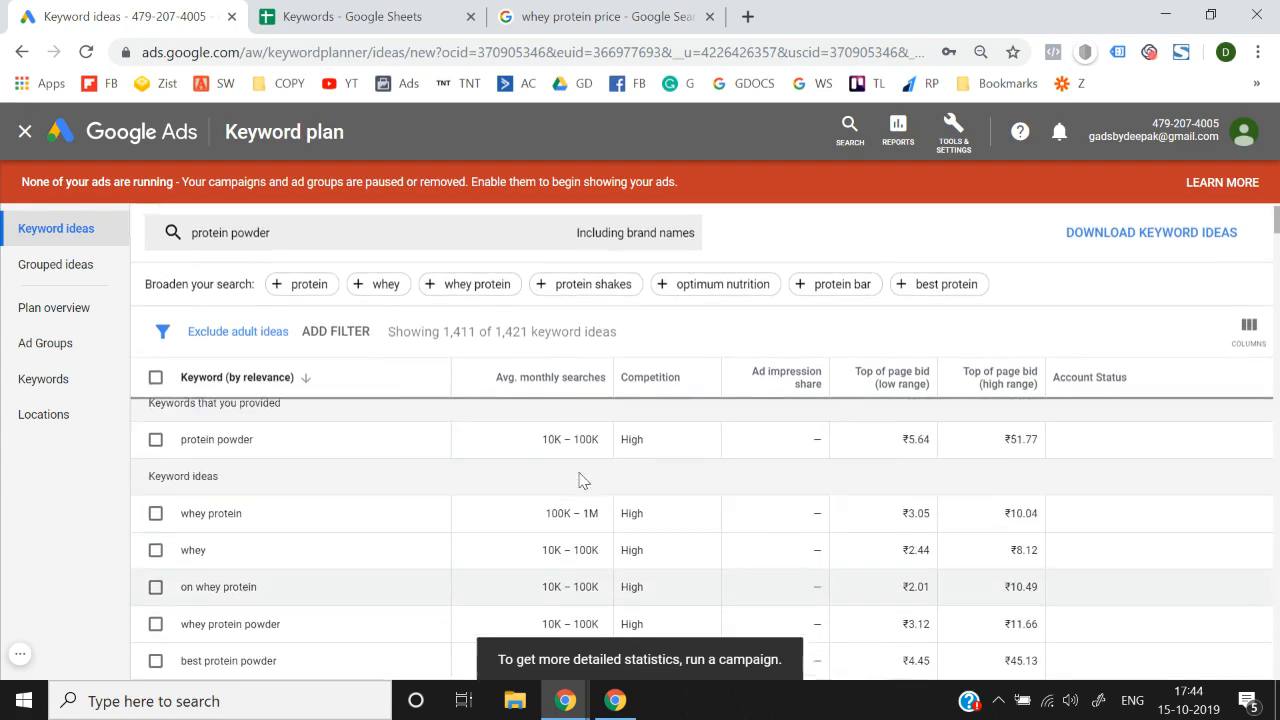
pyautogui.scroll(1, 578, 480)
pyautogui.moveTo(543, 491); pyautogui.dragTo(610, 503)
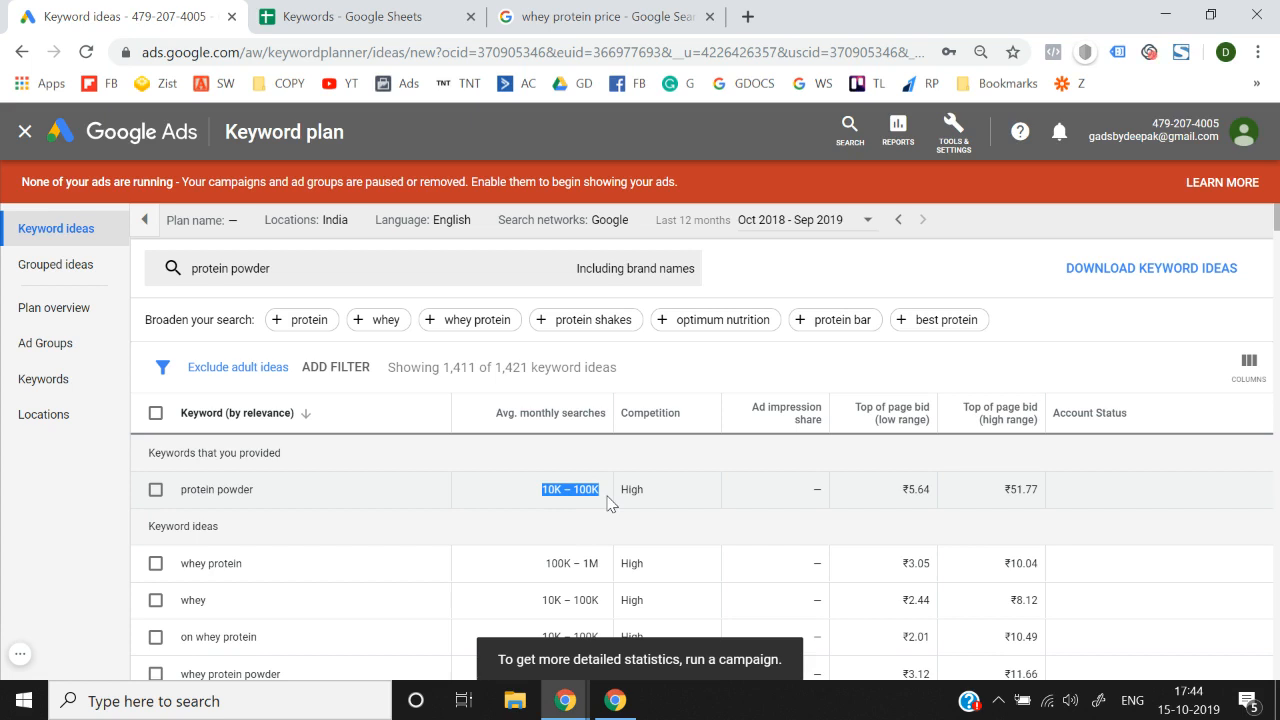
pyautogui.scroll(-1, 608, 500)
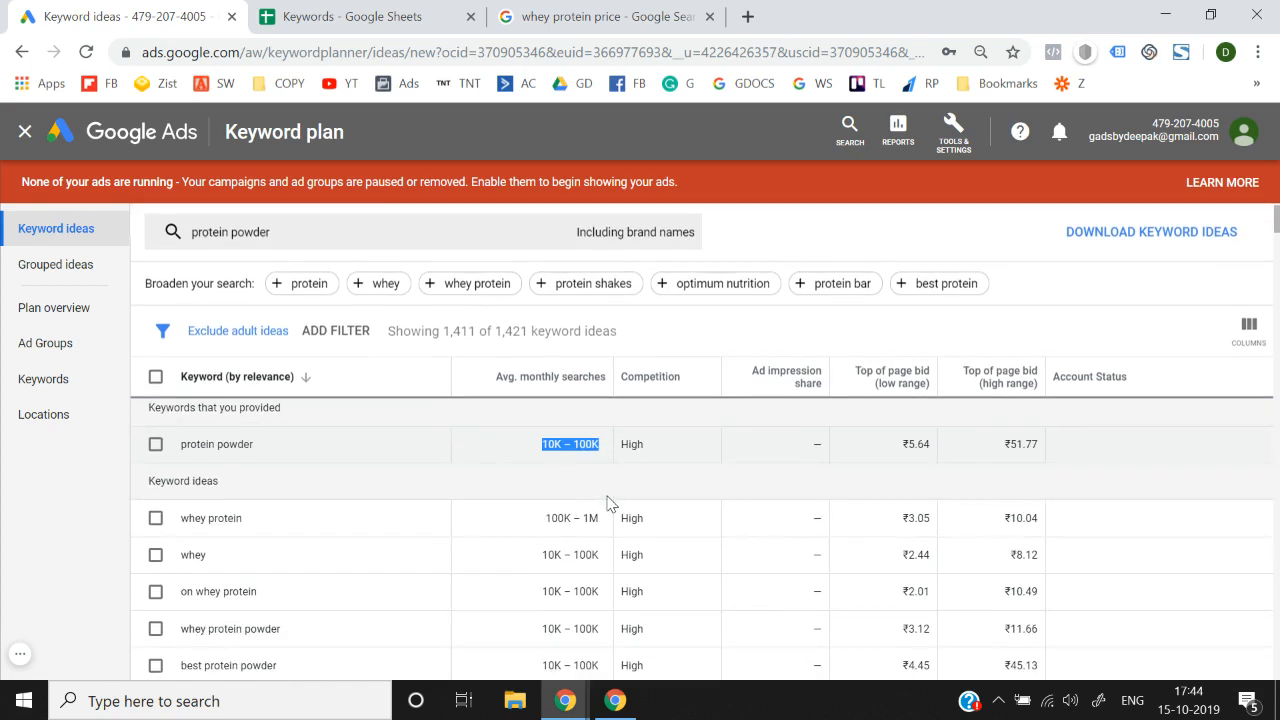
pyautogui.doubleClick(563, 519)
pyautogui.click(564, 521)
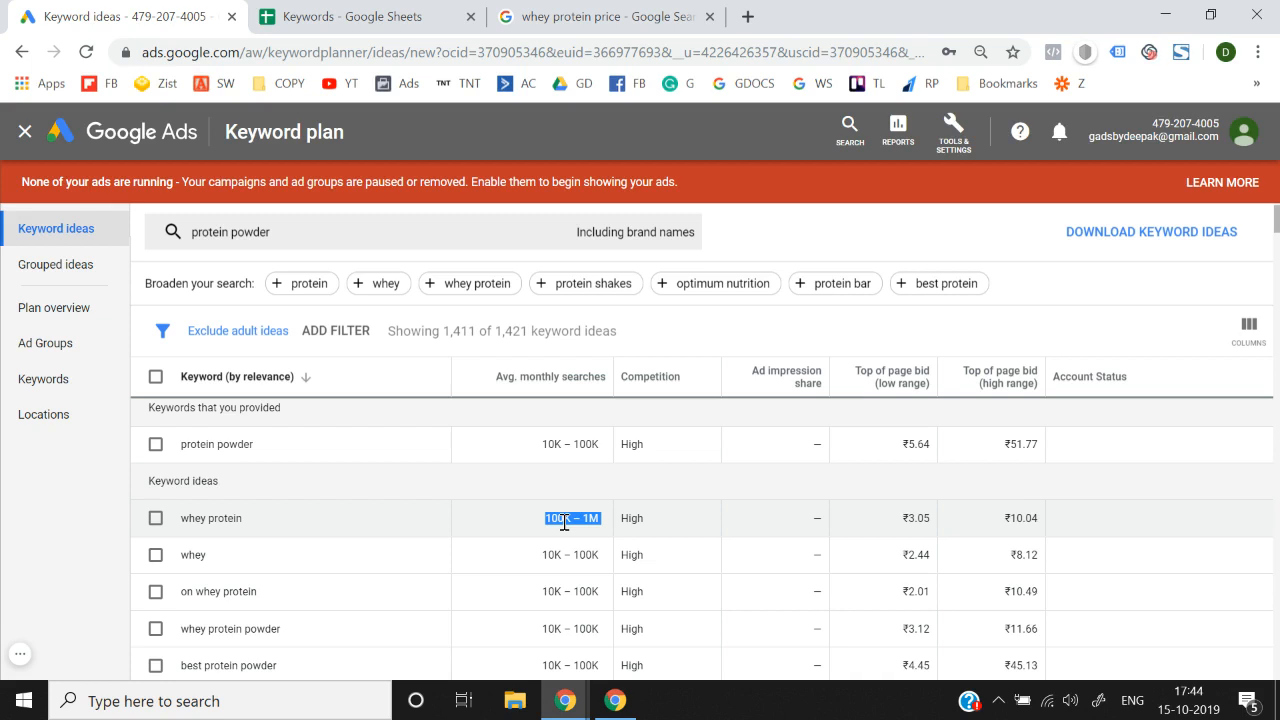
# Step: Look through the keyword ideas and read the explanations of the low and high range top of page bid columns
pyautogui.scroll(-3, 565, 521)
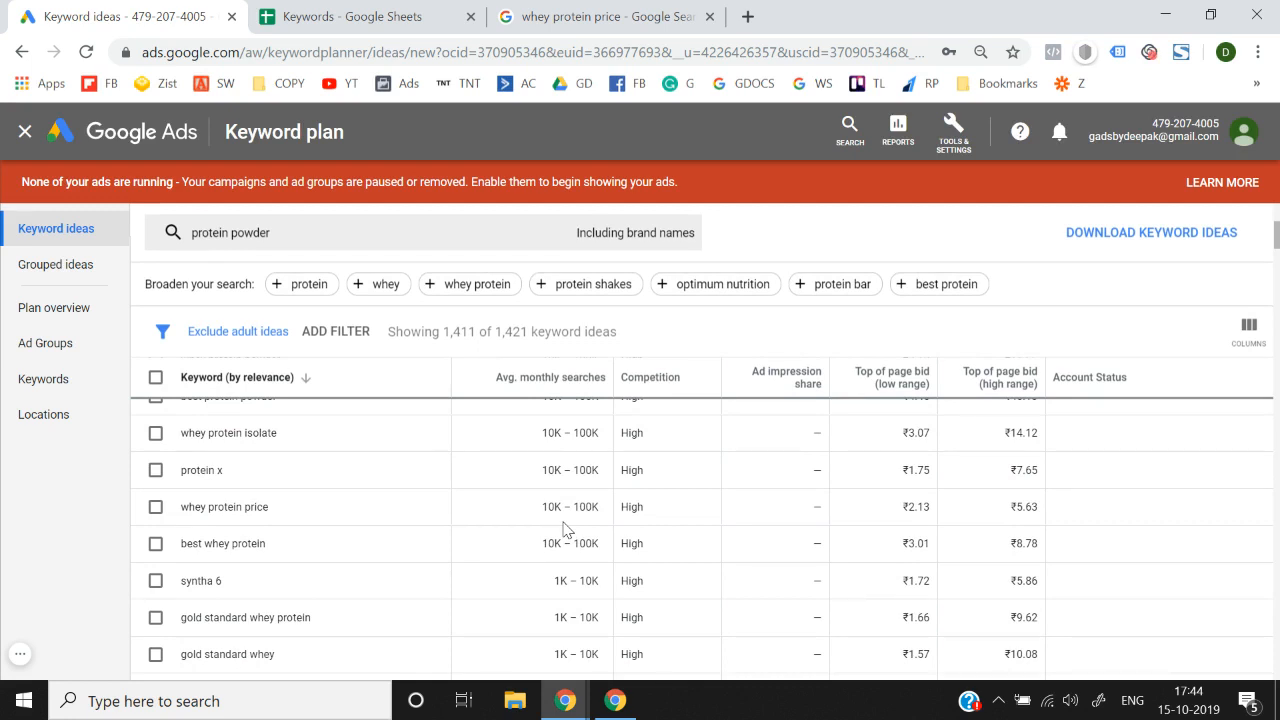
pyautogui.scroll(5, 565, 528)
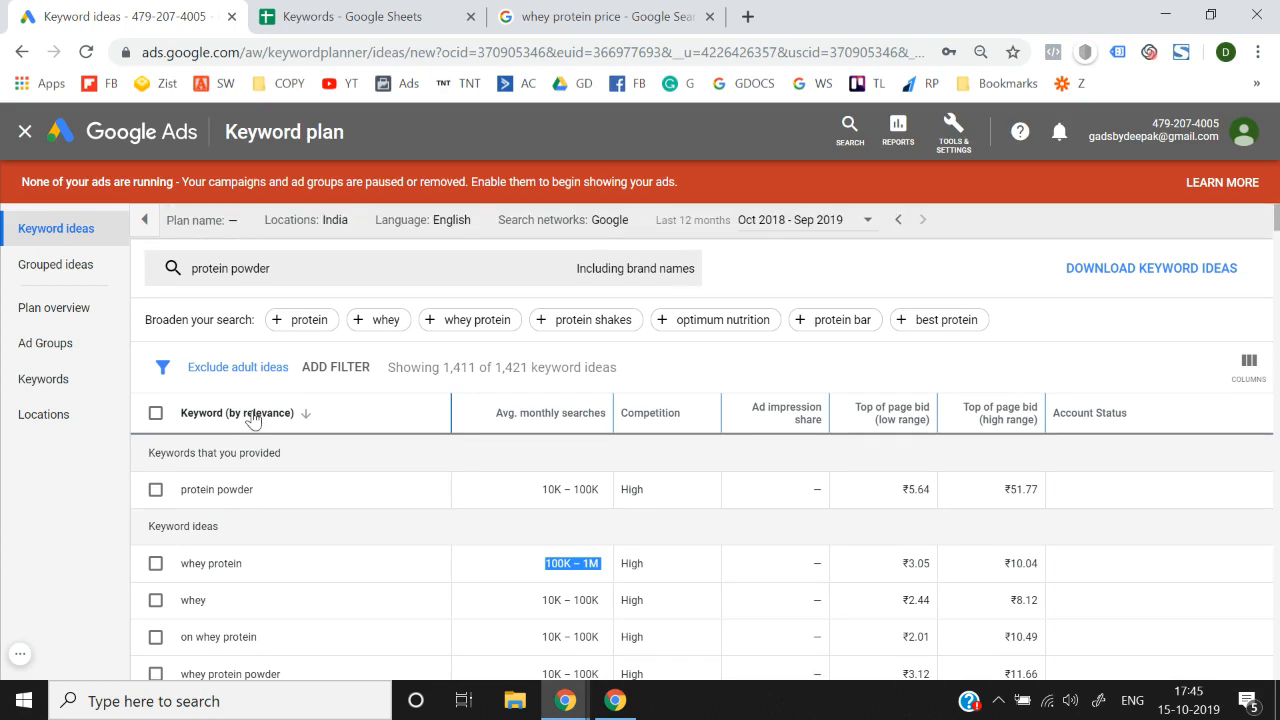
pyautogui.scroll(-3, 331, 619)
pyautogui.scroll(-5, 331, 620)
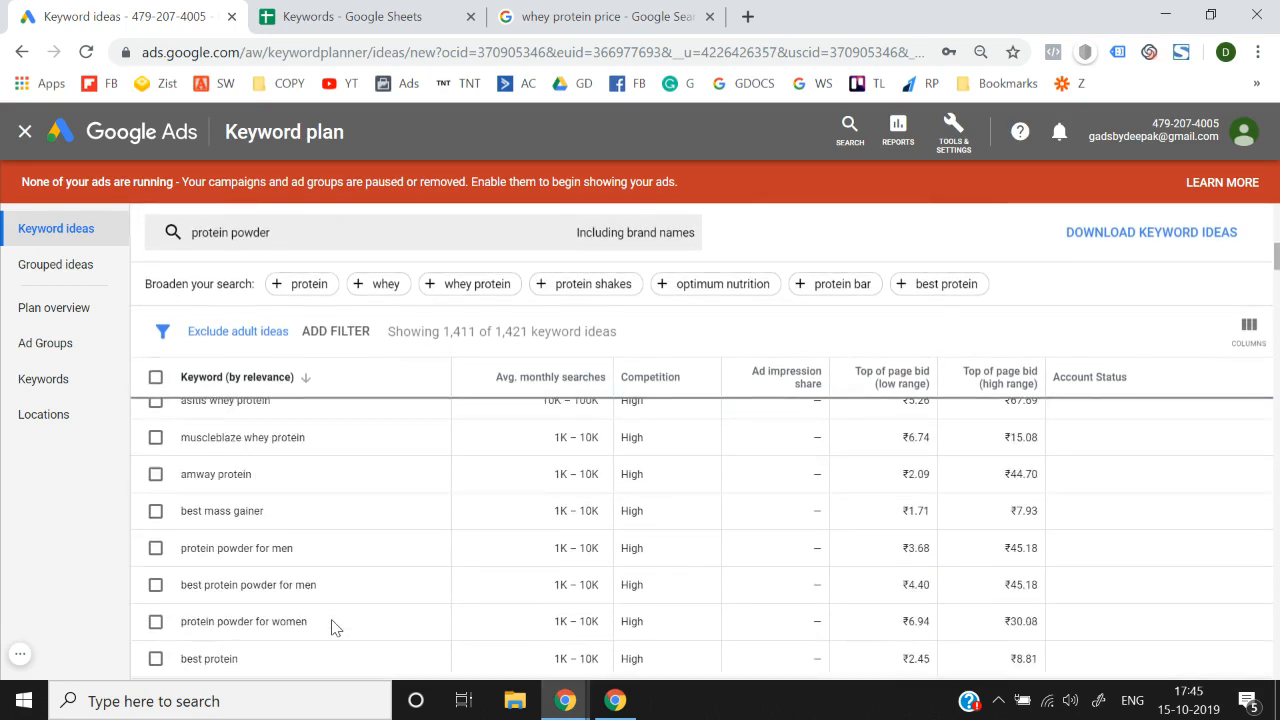
pyautogui.scroll(10, 333, 624)
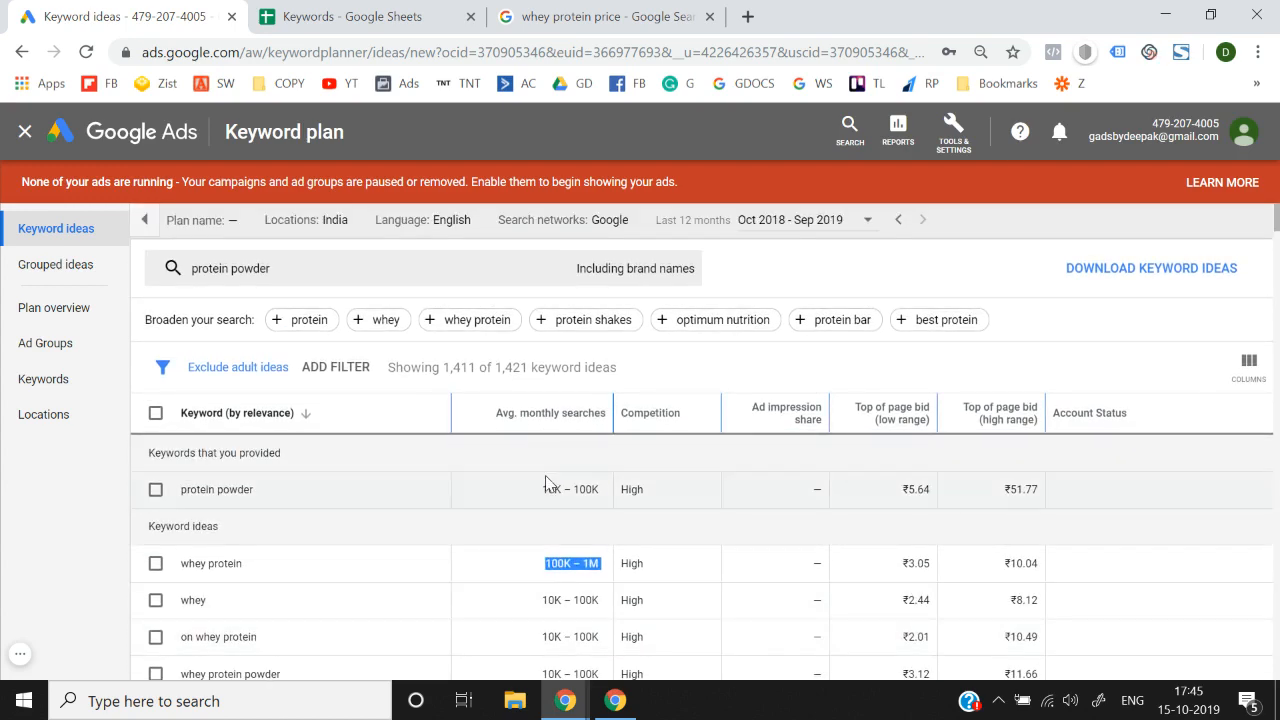
pyautogui.click(47, 557)
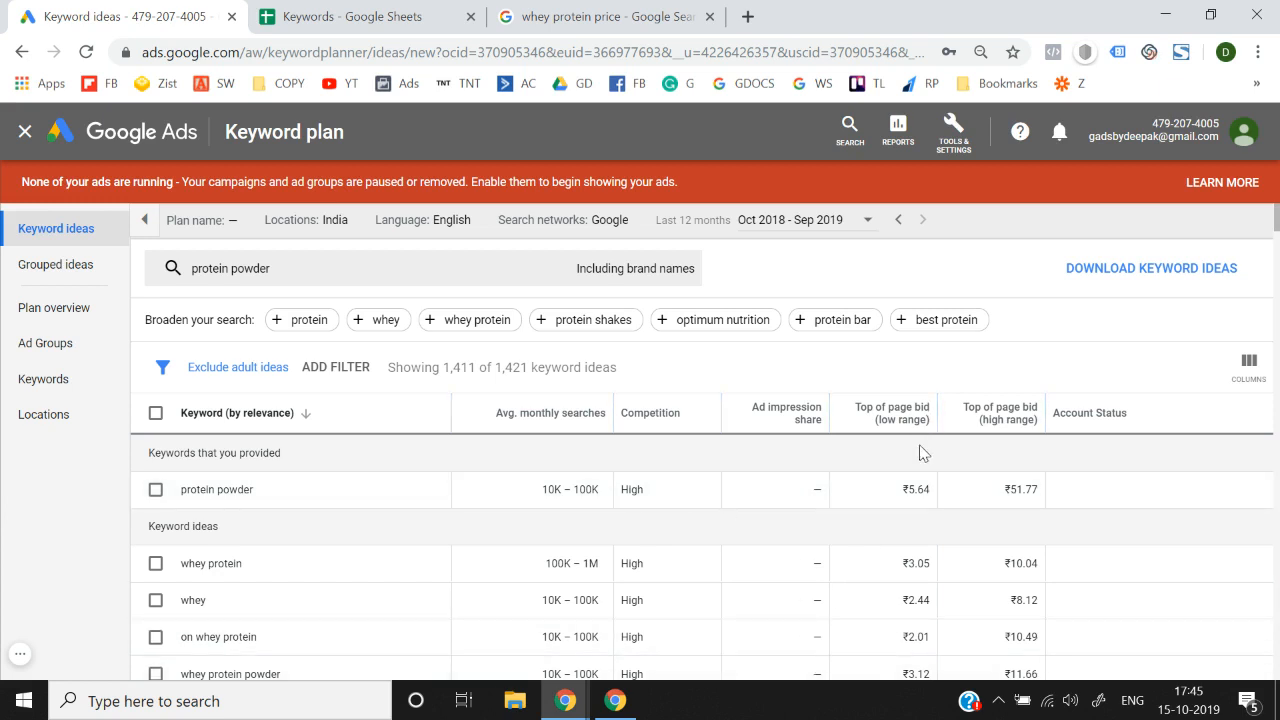
pyautogui.moveTo(902, 432)
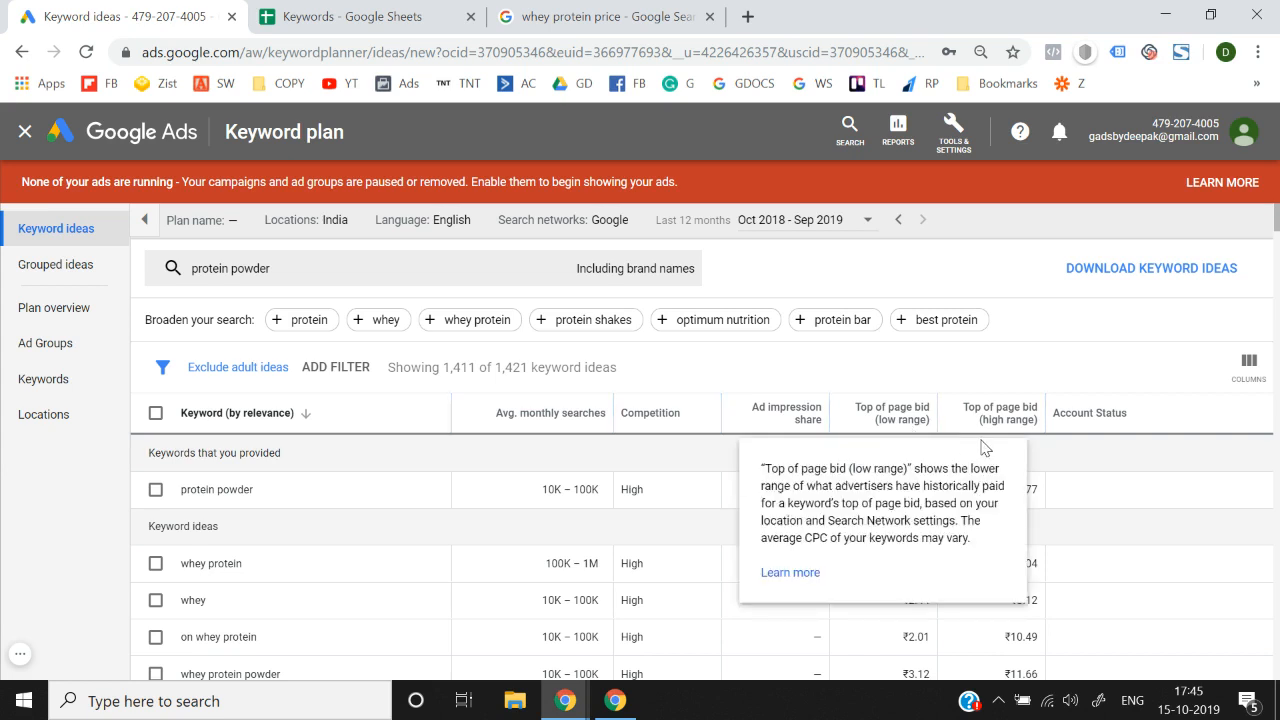
pyautogui.moveTo(1007, 432)
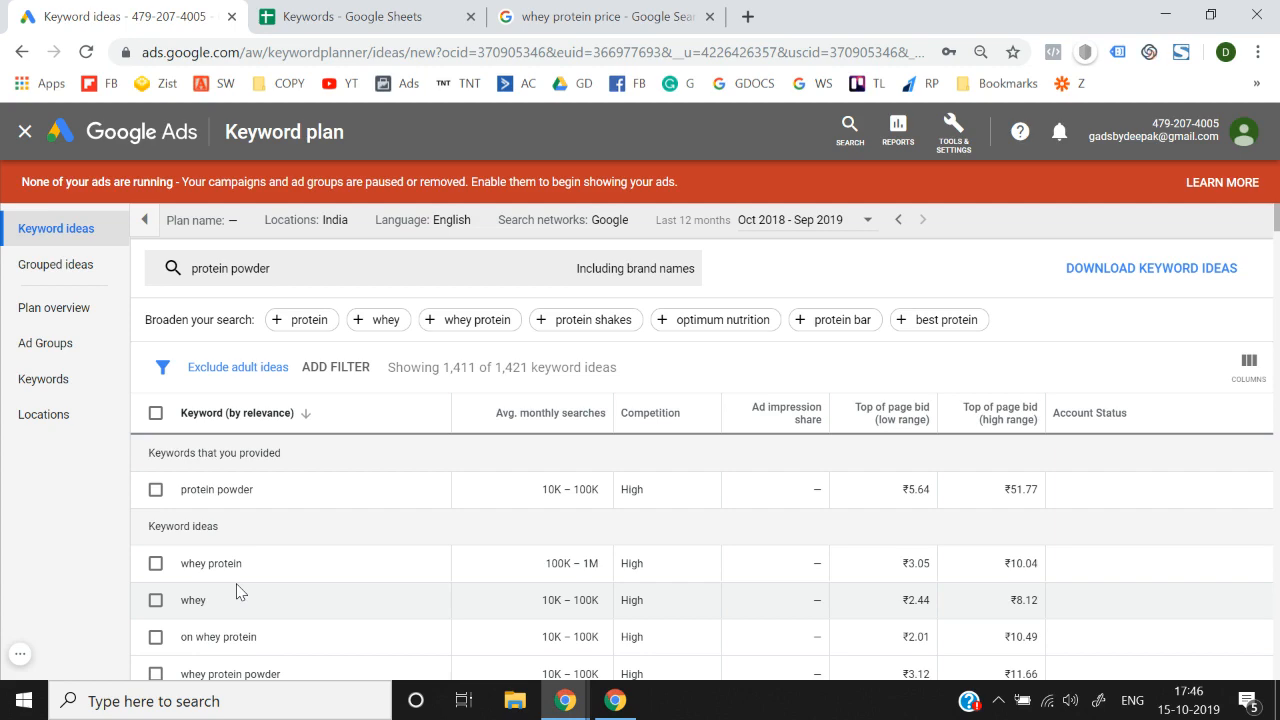
# Step: Examine the suggested keywords further down the list, from whey protein to muscleblaze whey protein
pyautogui.scroll(-2, 245, 595)
pyautogui.scroll(2, 245, 595)
pyautogui.scroll(-1, 238, 592)
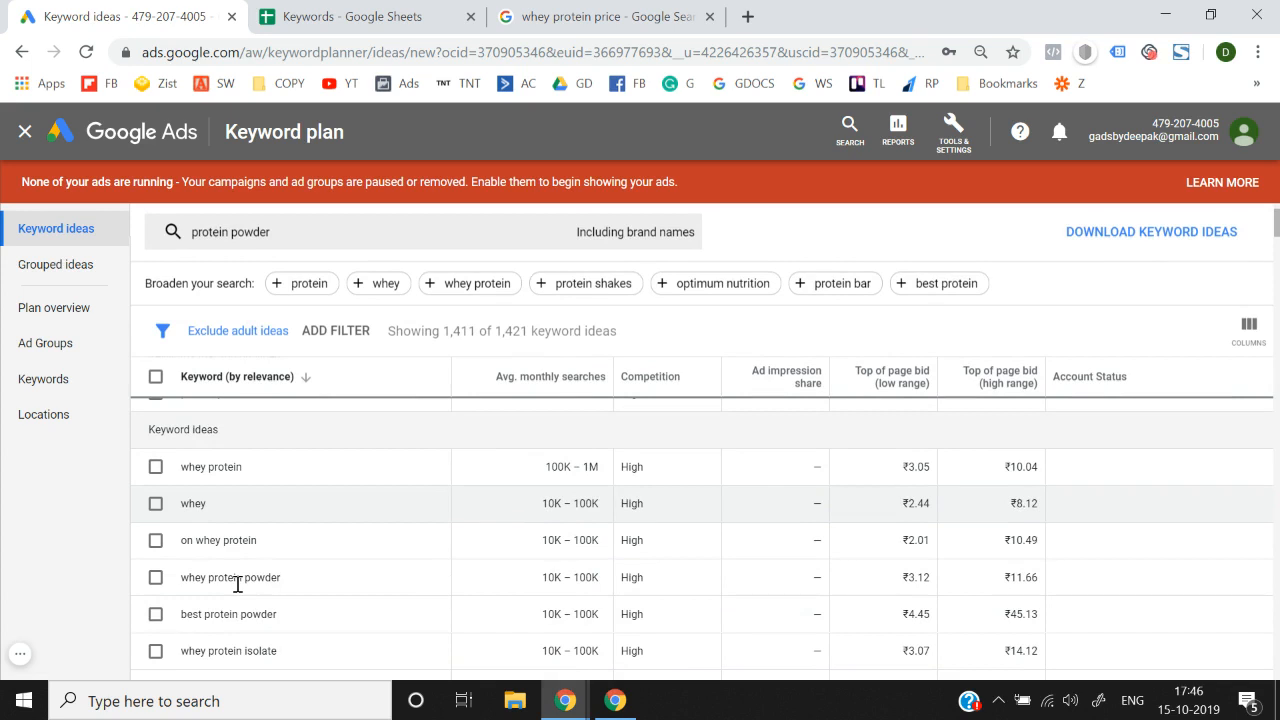
pyautogui.scroll(-1, 238, 588)
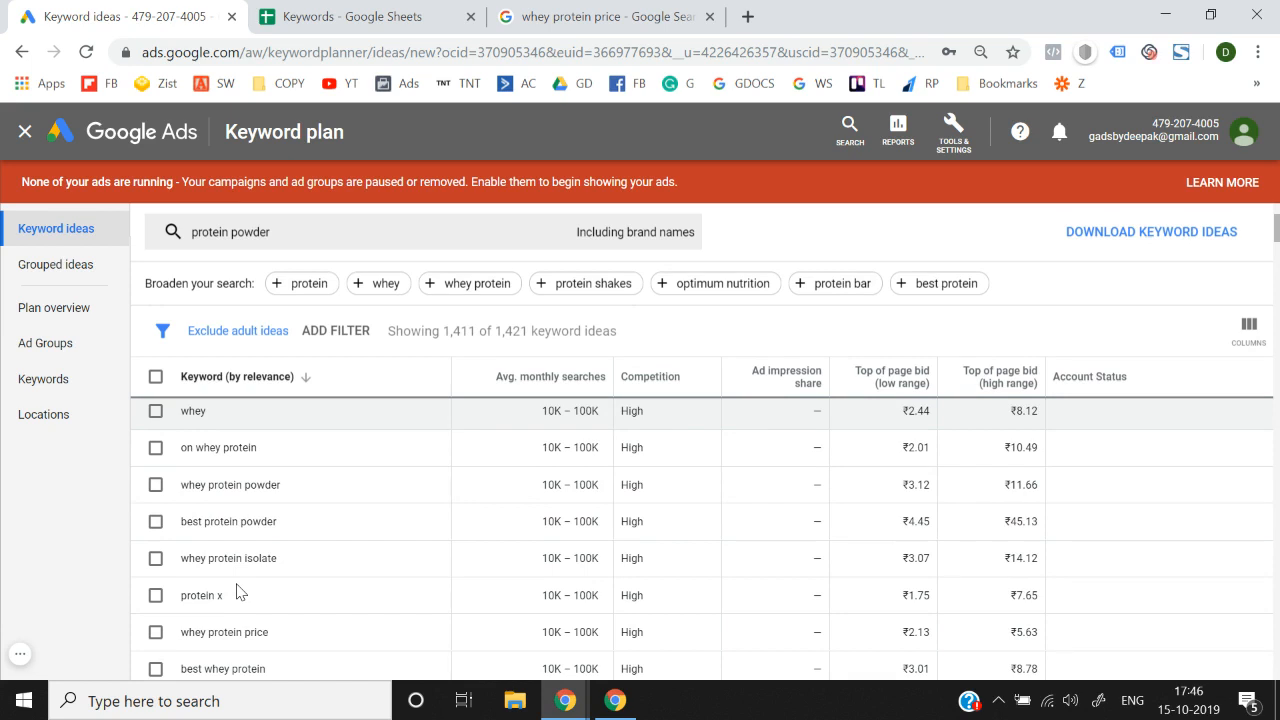
pyautogui.scroll(-1, 238, 592)
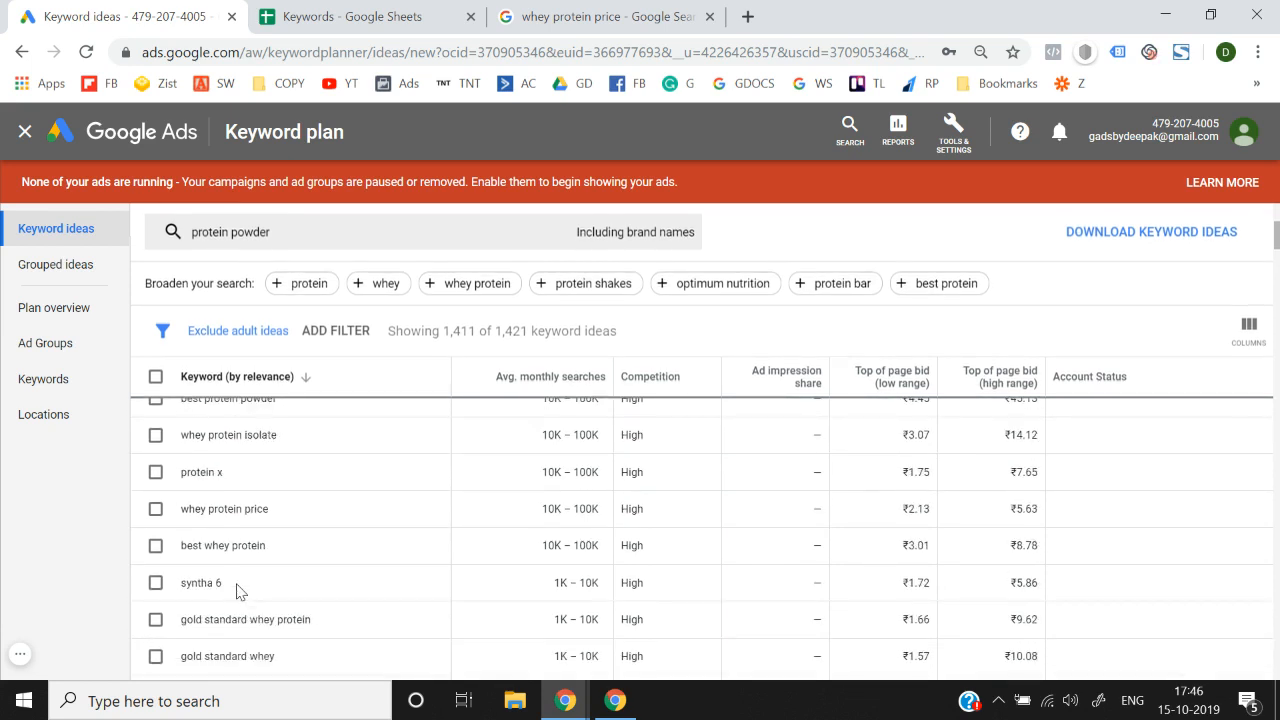
pyautogui.rightClick(238, 590)
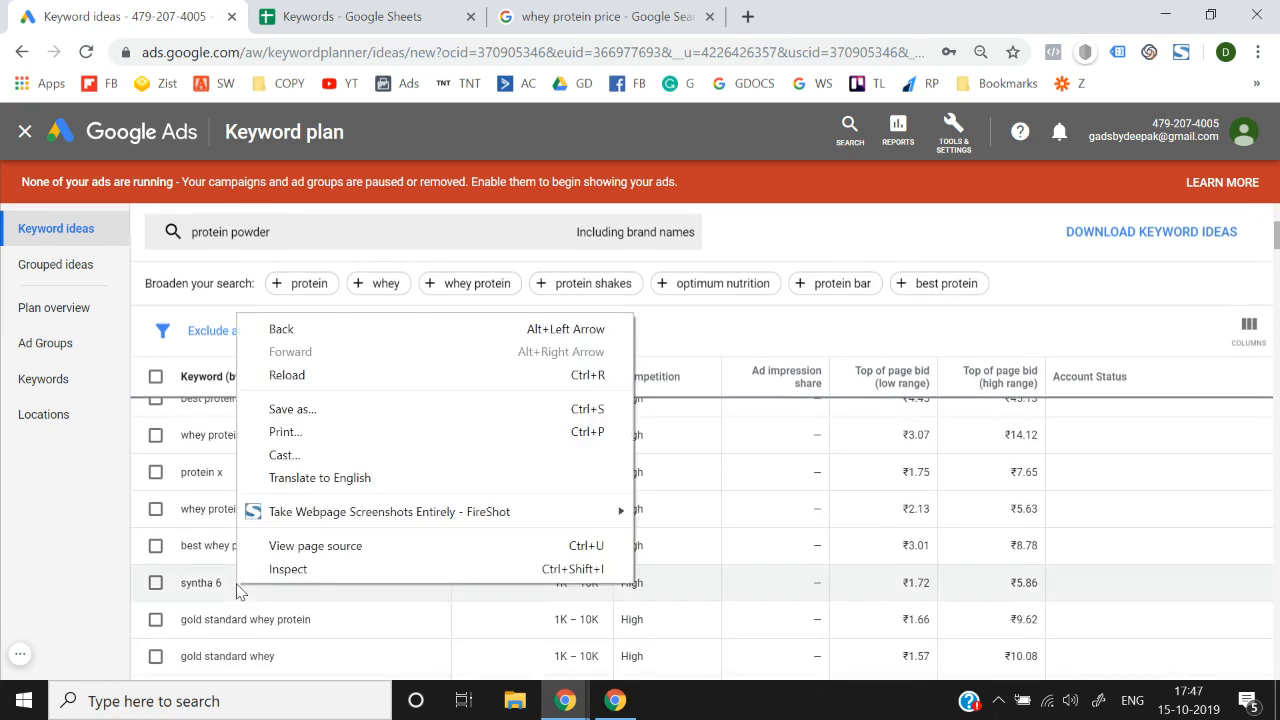
pyautogui.scroll(-2, 238, 590)
pyautogui.click(55, 551)
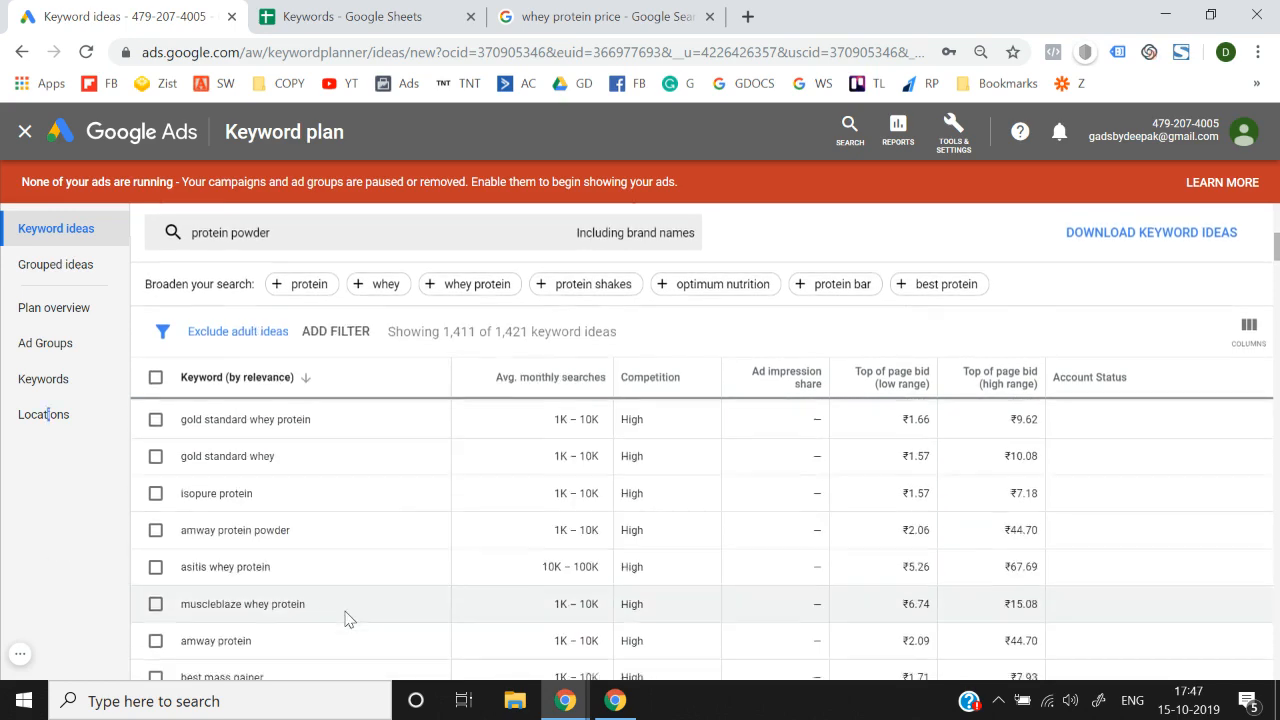
# Step: Look through the protein powder keyword ideas down to muscletech whey protein and review them again from the start of the list
pyautogui.scroll(-3, 346, 614)
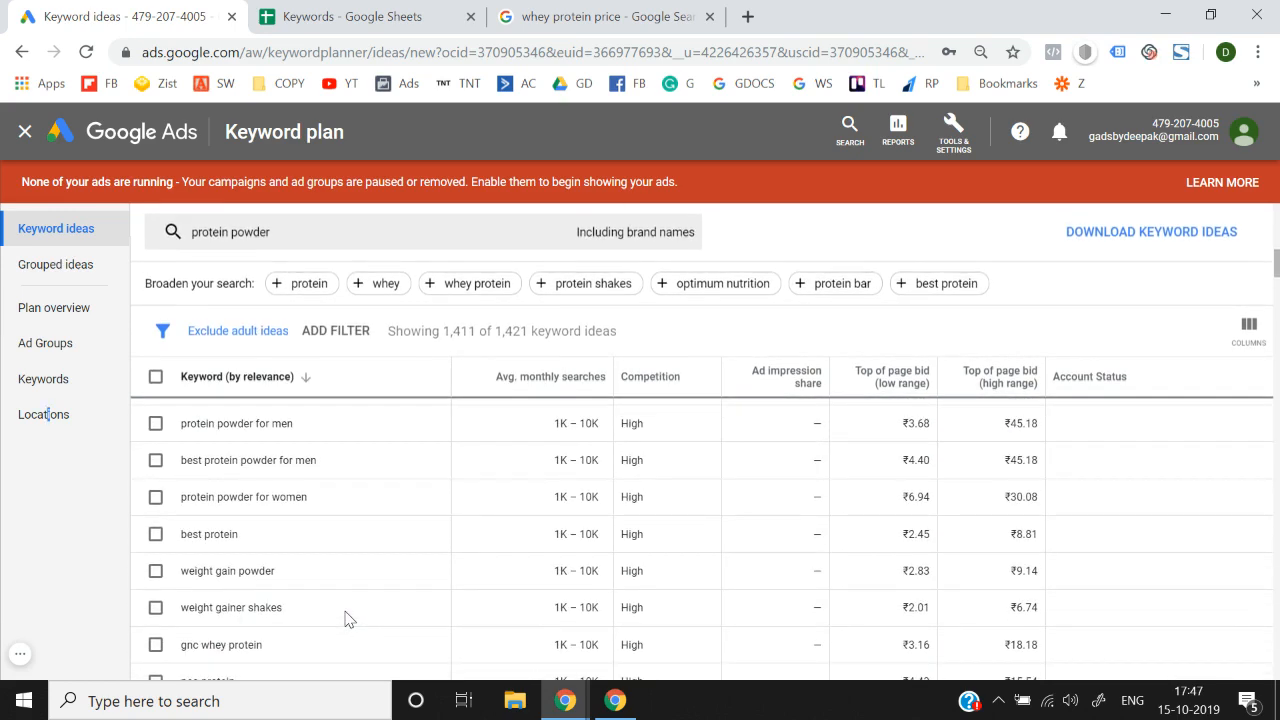
pyautogui.scroll(-3, 346, 619)
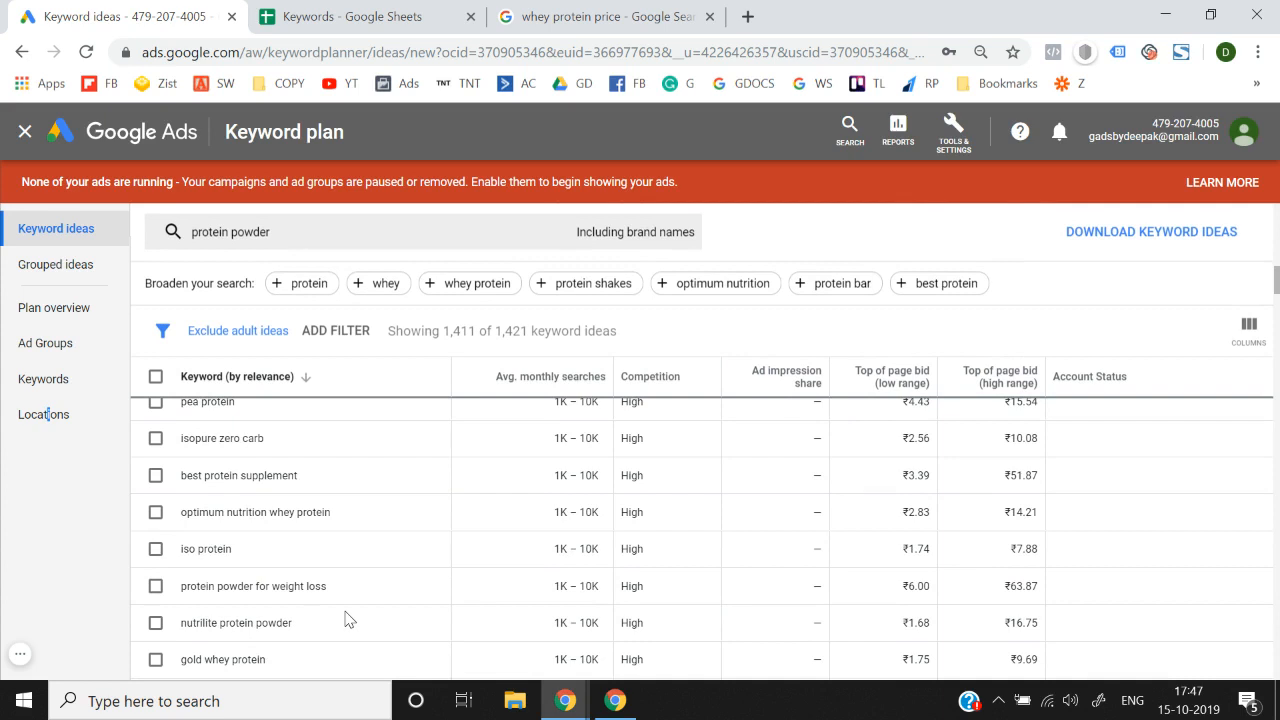
pyautogui.scroll(-1, 346, 619)
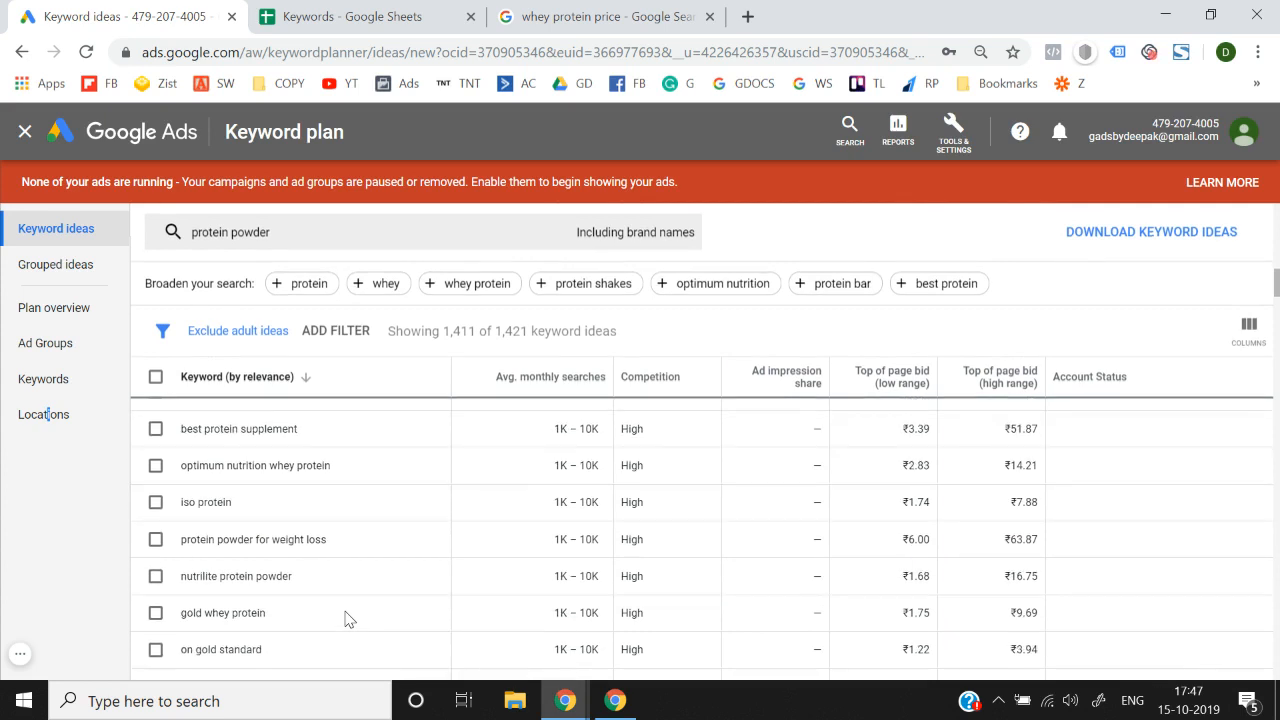
pyautogui.scroll(-1, 346, 619)
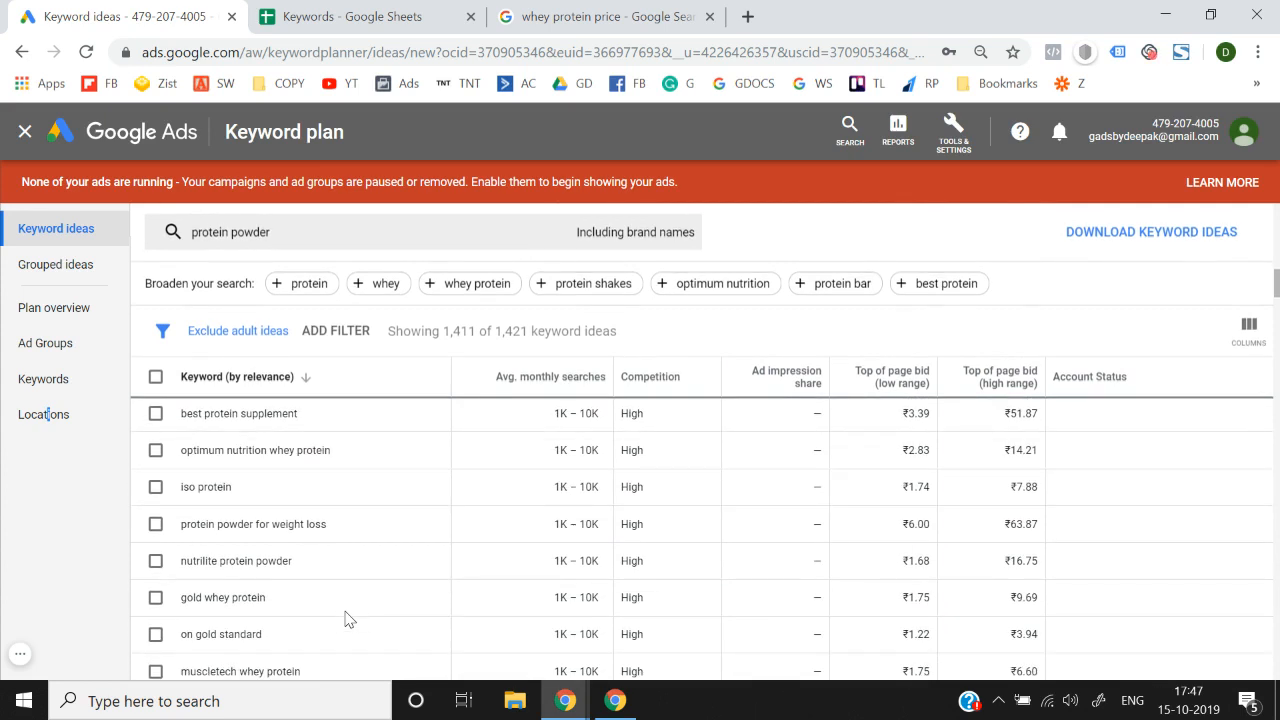
pyautogui.scroll(-2, 346, 619)
pyautogui.scroll(8, 346, 619)
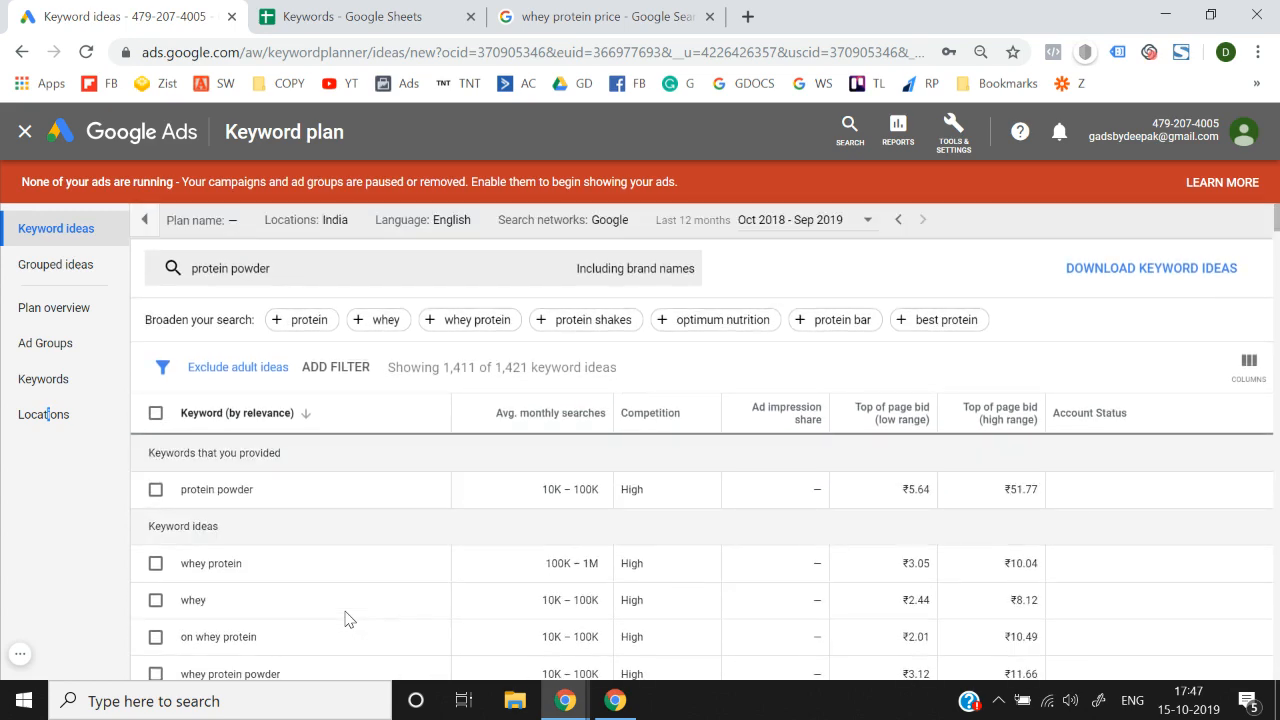
pyautogui.scroll(-3, 386, 502)
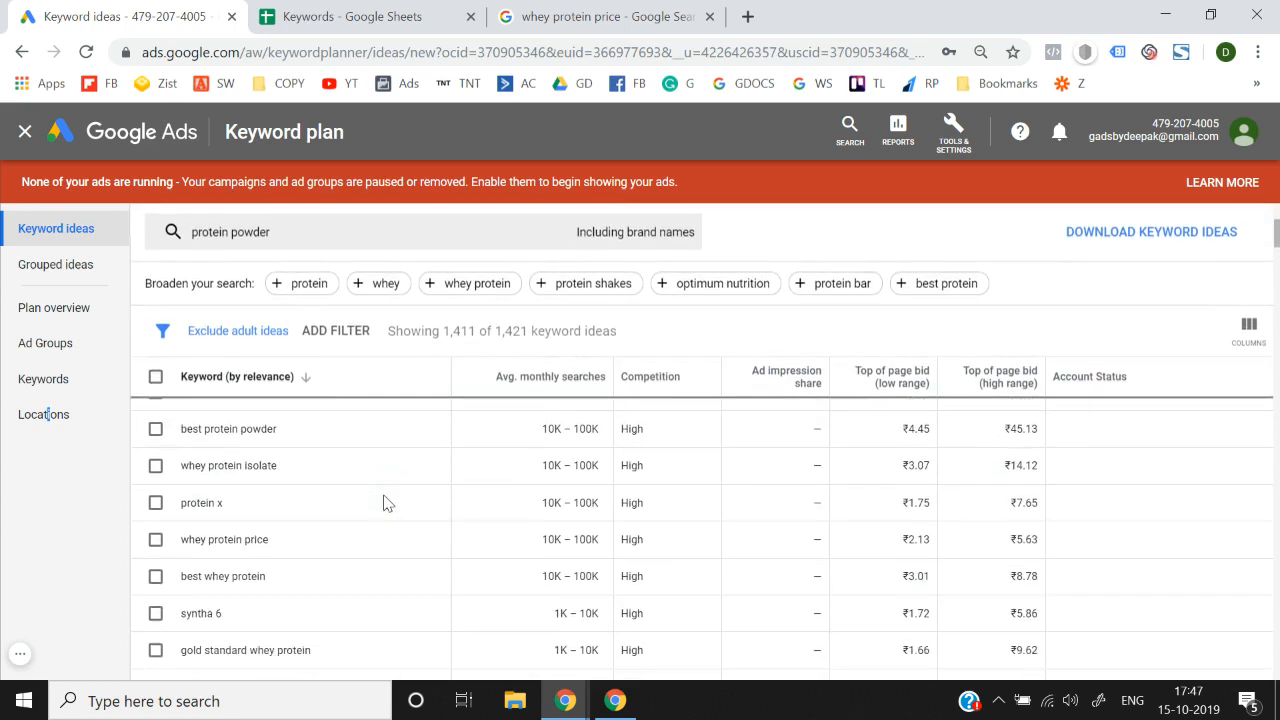
pyautogui.scroll(-2, 386, 502)
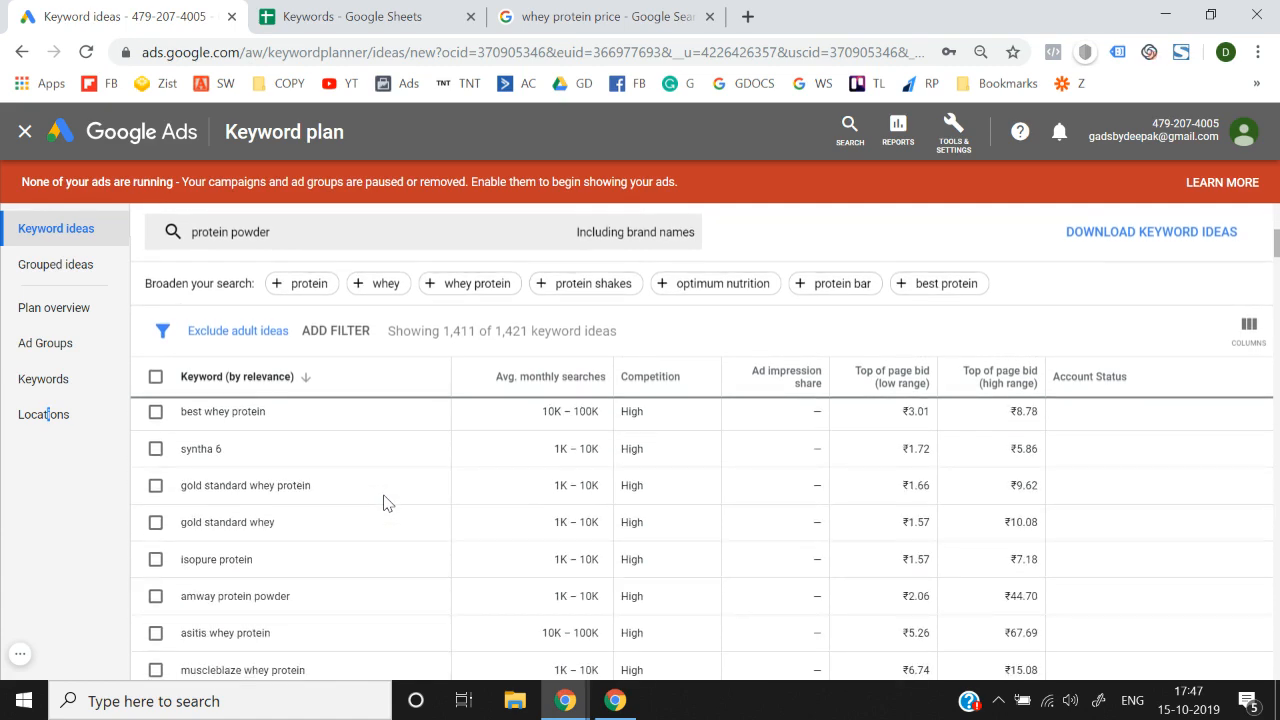
pyautogui.scroll(-1, 386, 502)
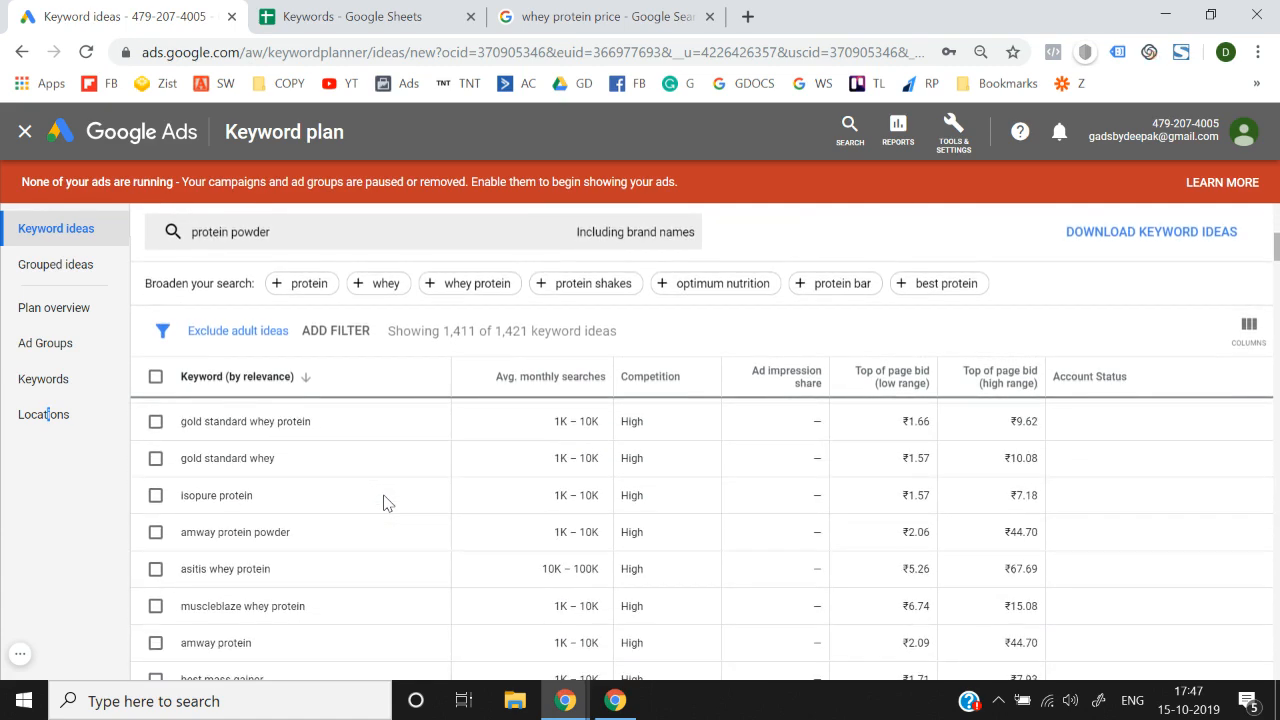
pyautogui.scroll(-2, 386, 502)
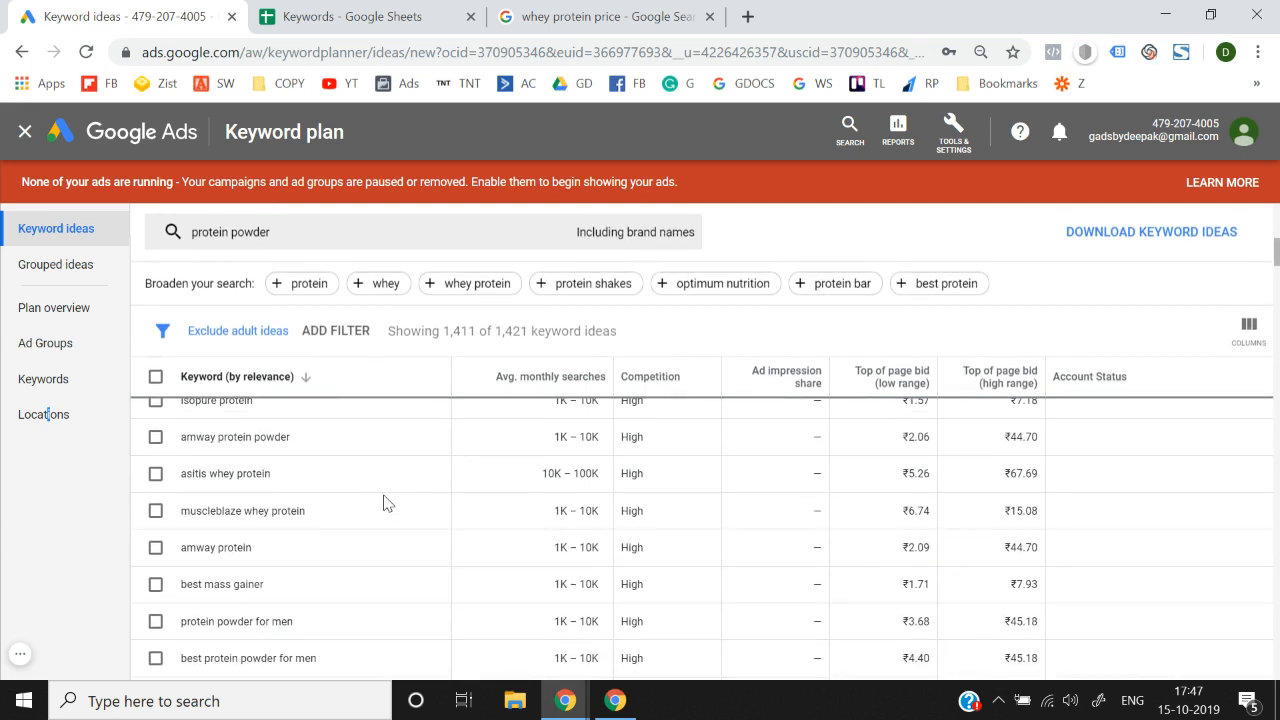
pyautogui.scroll(-3, 386, 502)
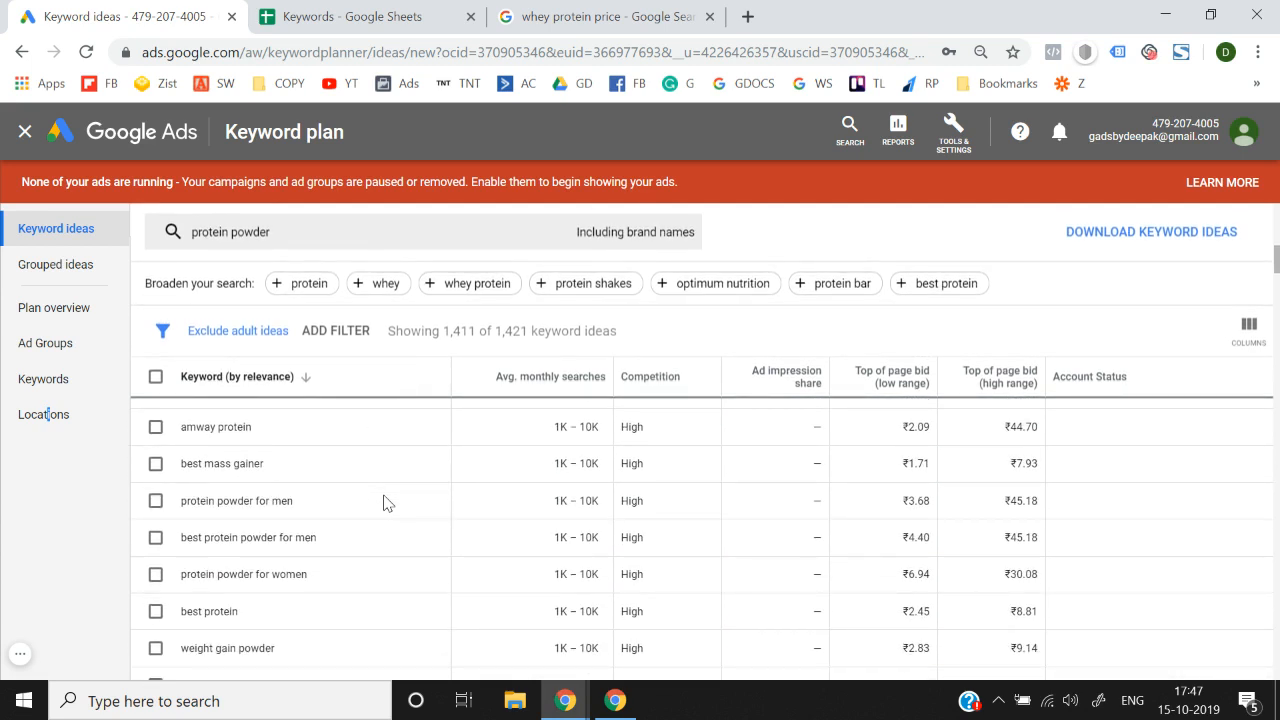
pyautogui.scroll(-1, 386, 502)
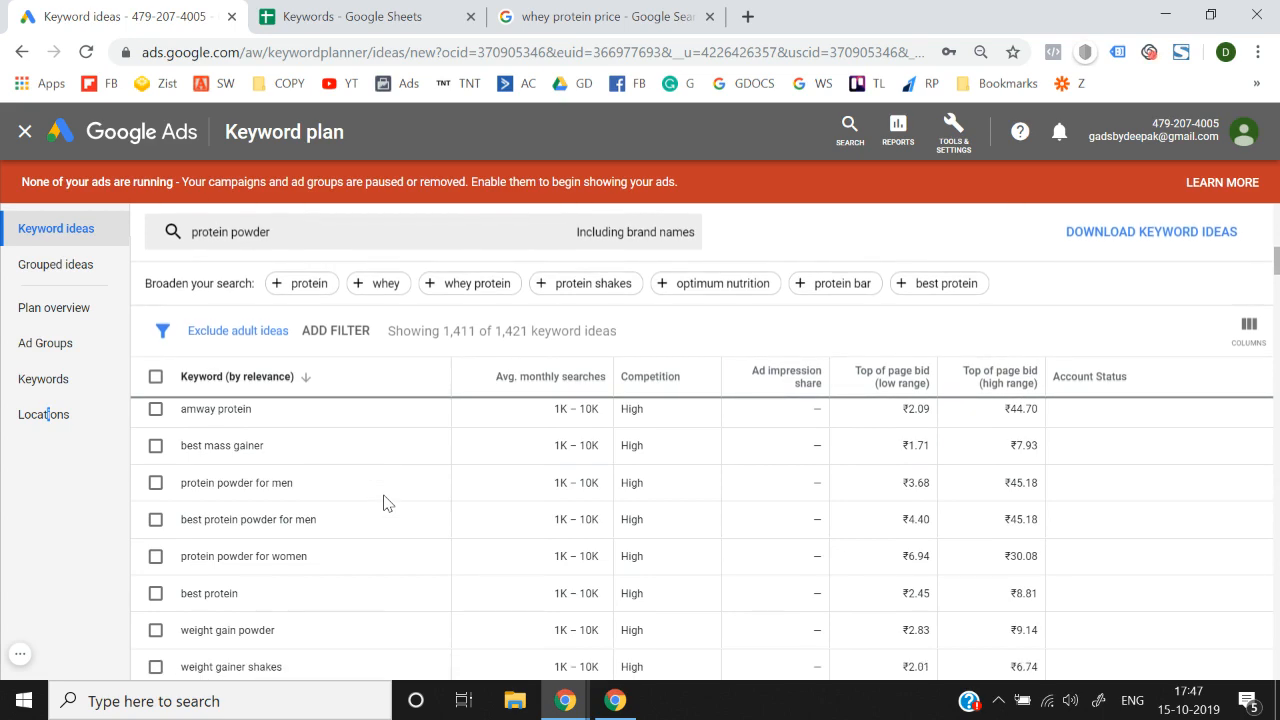
pyautogui.scroll(-2, 388, 502)
pyautogui.scroll(-1, 388, 503)
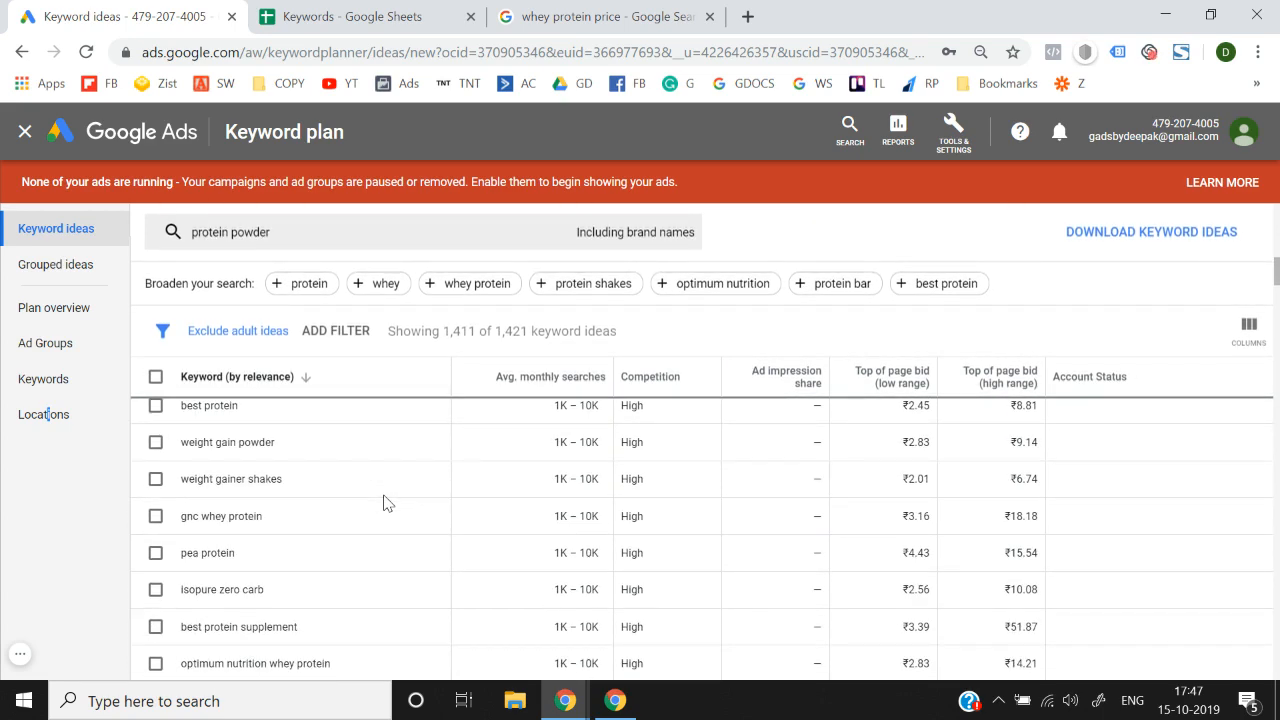
pyautogui.scroll(10, 388, 503)
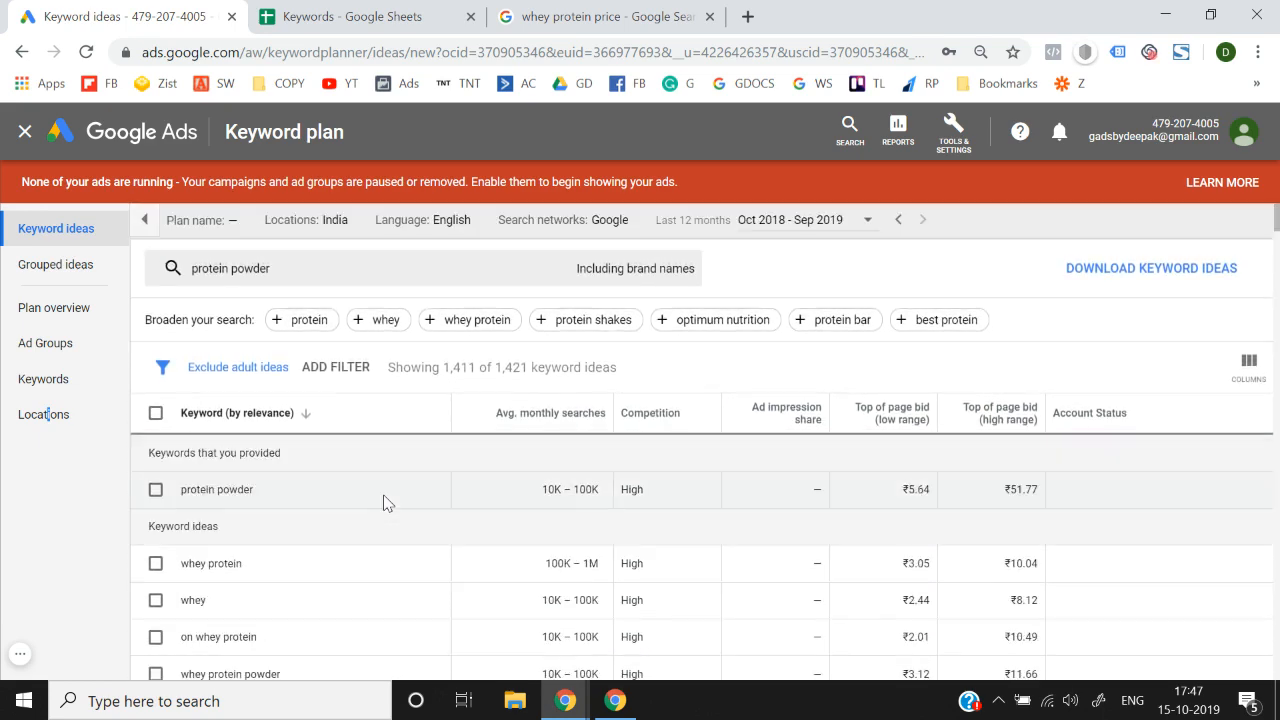
pyautogui.click(155, 415)
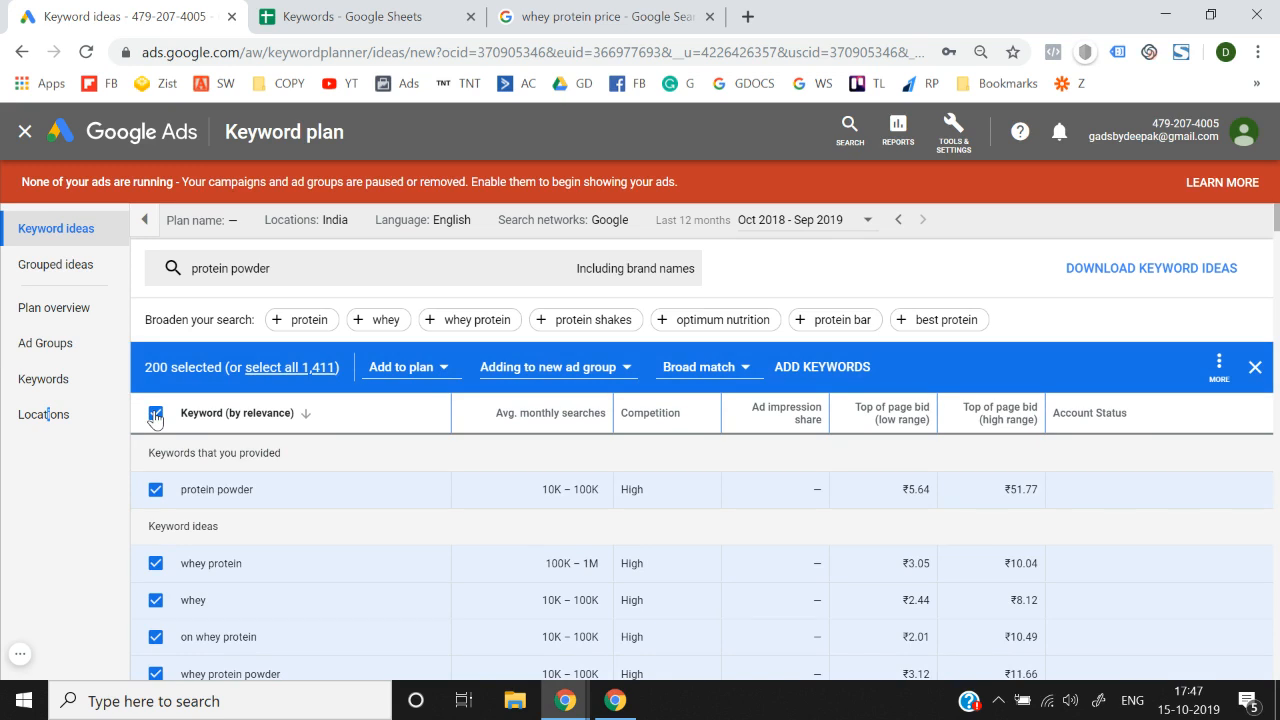
pyautogui.click(155, 415)
pyautogui.click(155, 415)
pyautogui.click(155, 415)
pyautogui.click(155, 415)
pyautogui.click(155, 415)
pyautogui.scroll(-15, 380, 552)
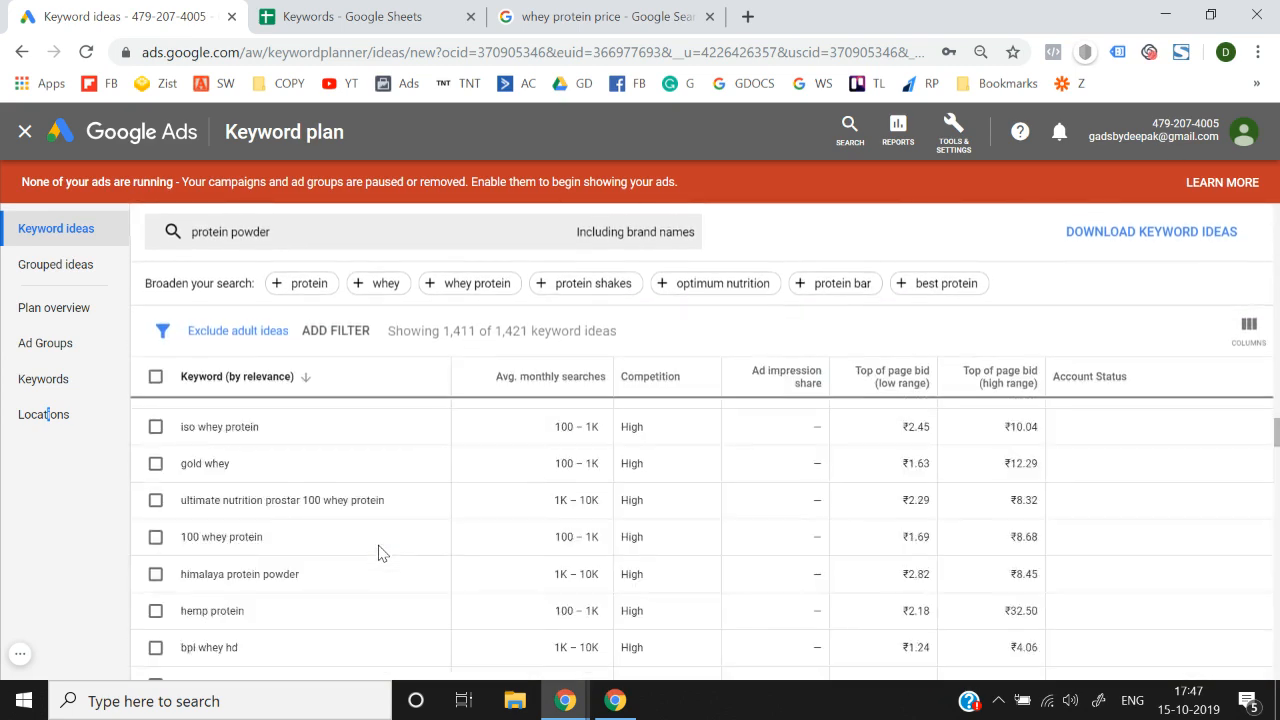
pyautogui.scroll(15, 380, 552)
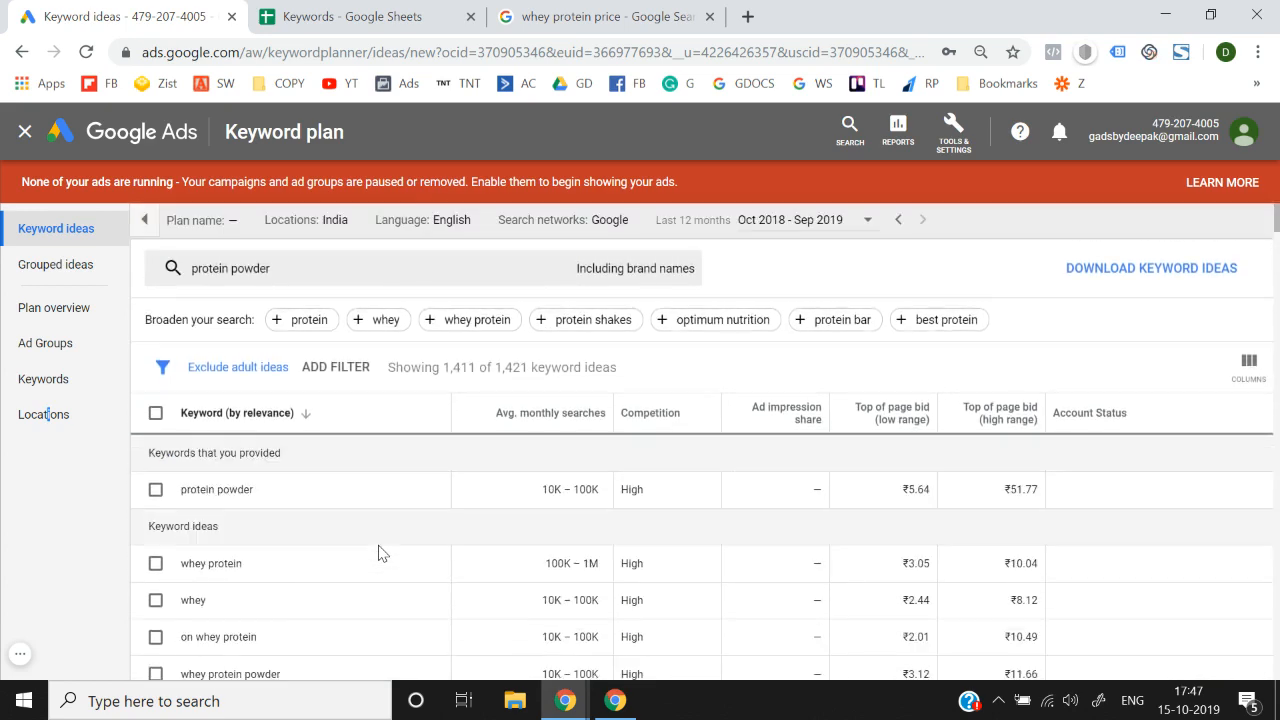
# Step: Download all 1,411 selected keyword ideas as a CSV file and open it in Excel
pyautogui.click(155, 415)
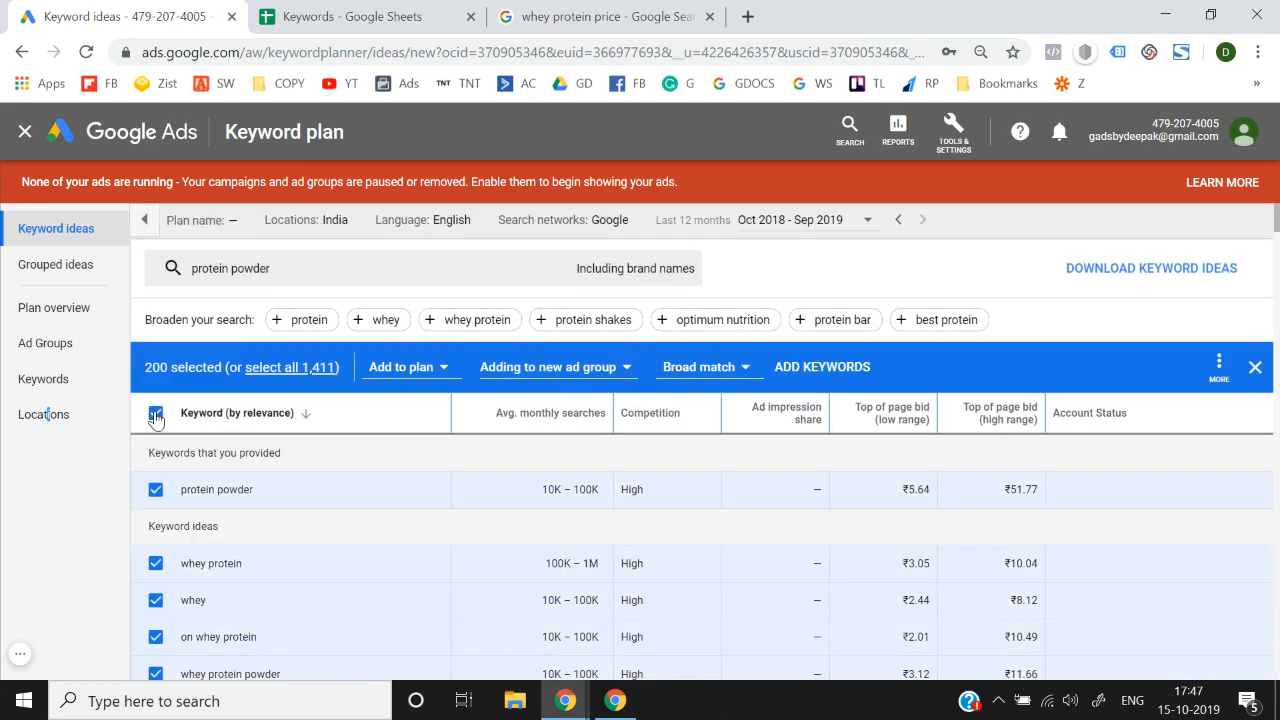
pyautogui.click(298, 370)
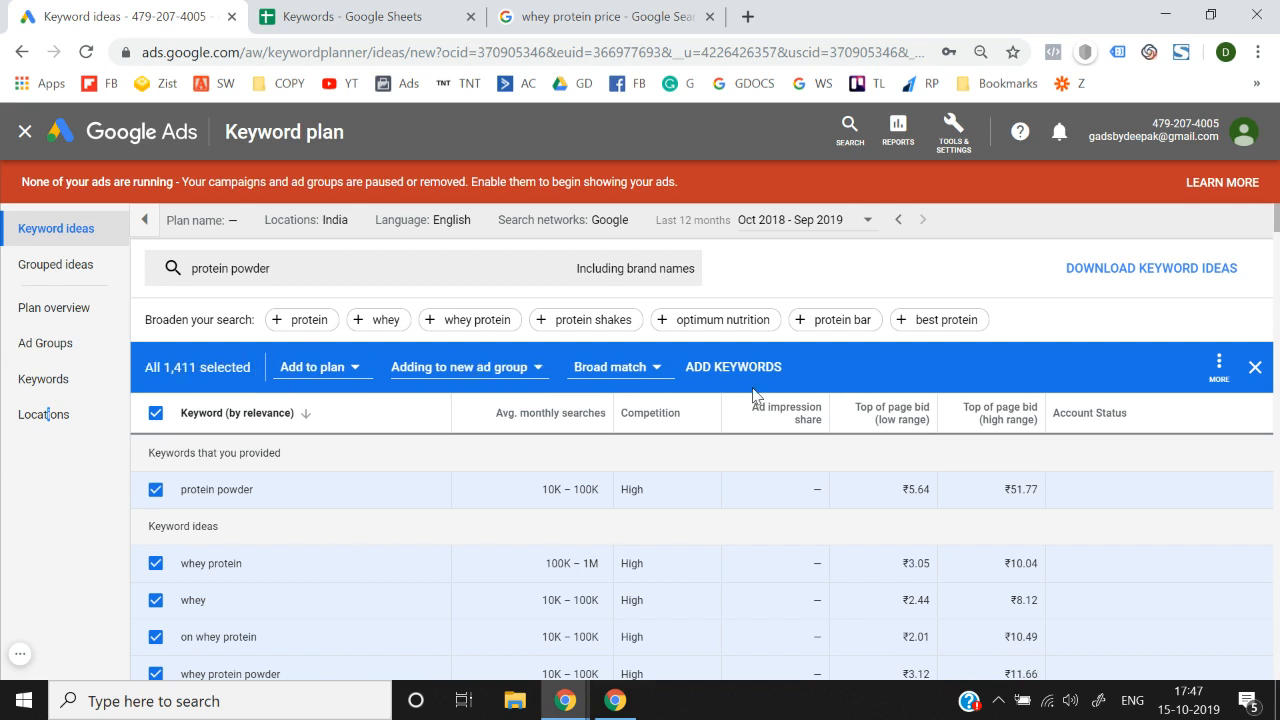
pyautogui.click(1122, 274)
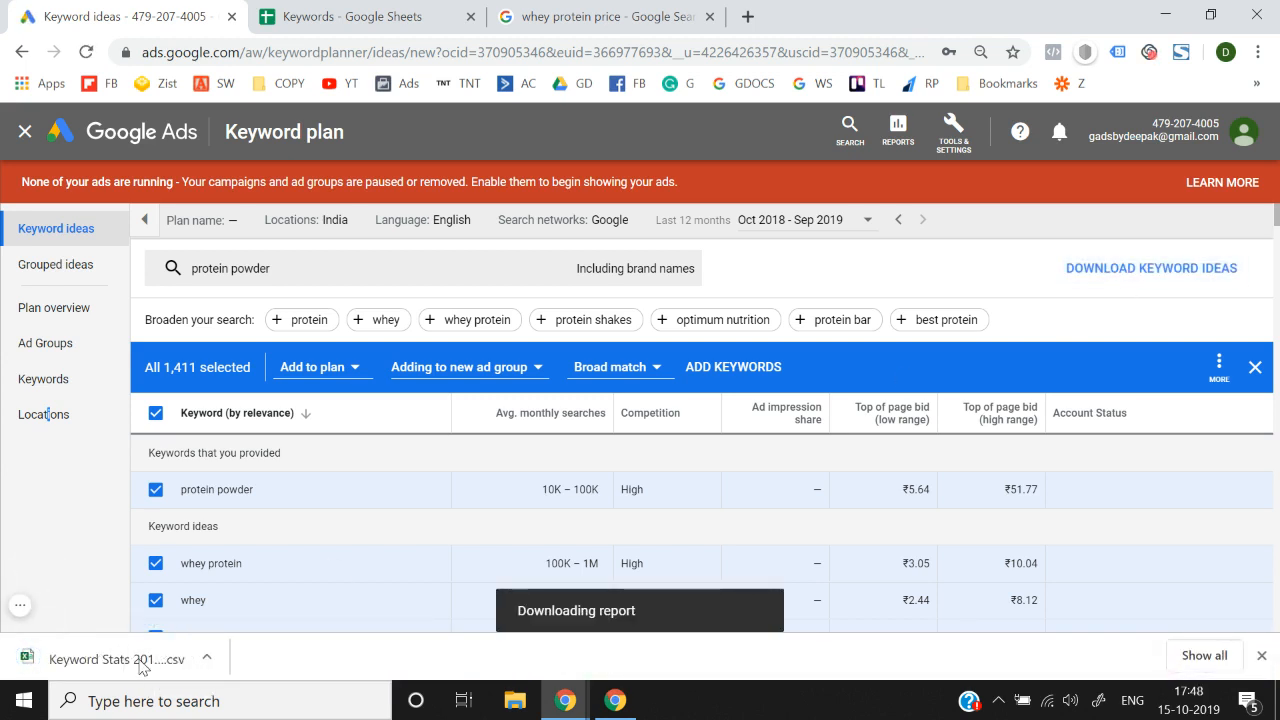
pyautogui.click(141, 666)
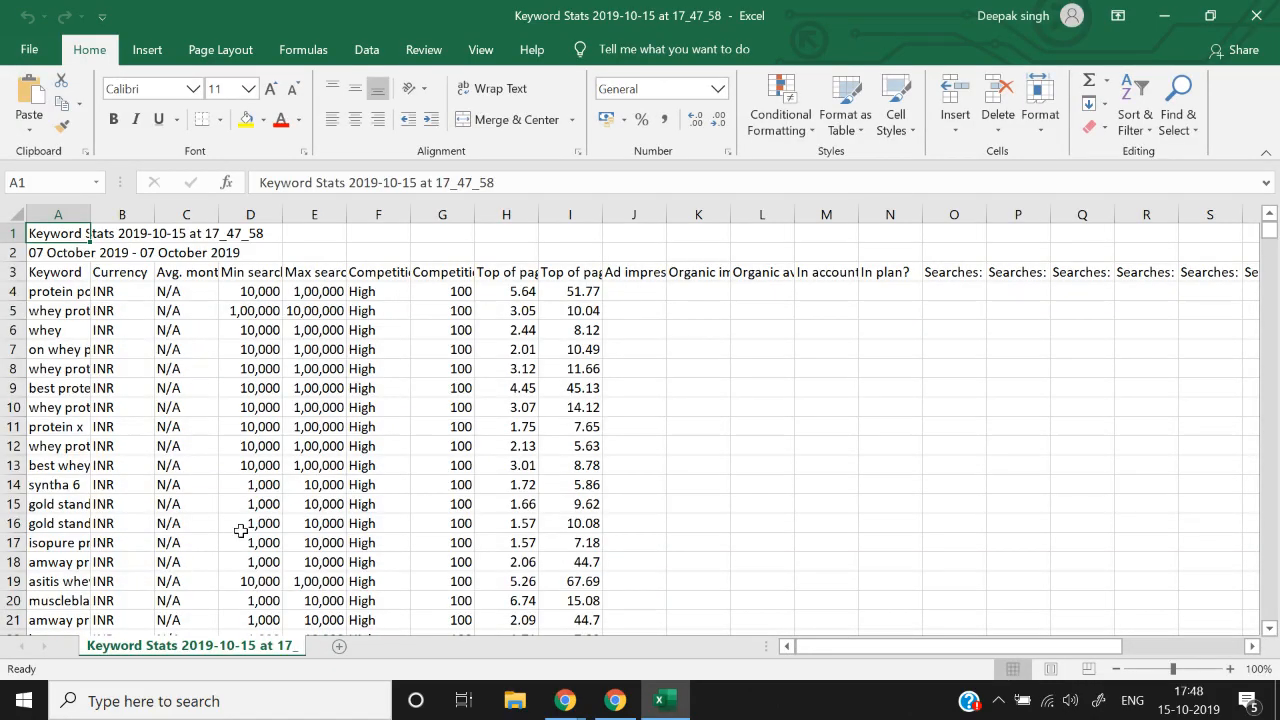
# Step: Autofit the width of every column in the keyword stats sheet
pyautogui.click(241, 527)
pyautogui.hotkey('ctrl', 'a')
pyautogui.hotkey('alt', 'h')
pyautogui.press('o')
pyautogui.press('i')
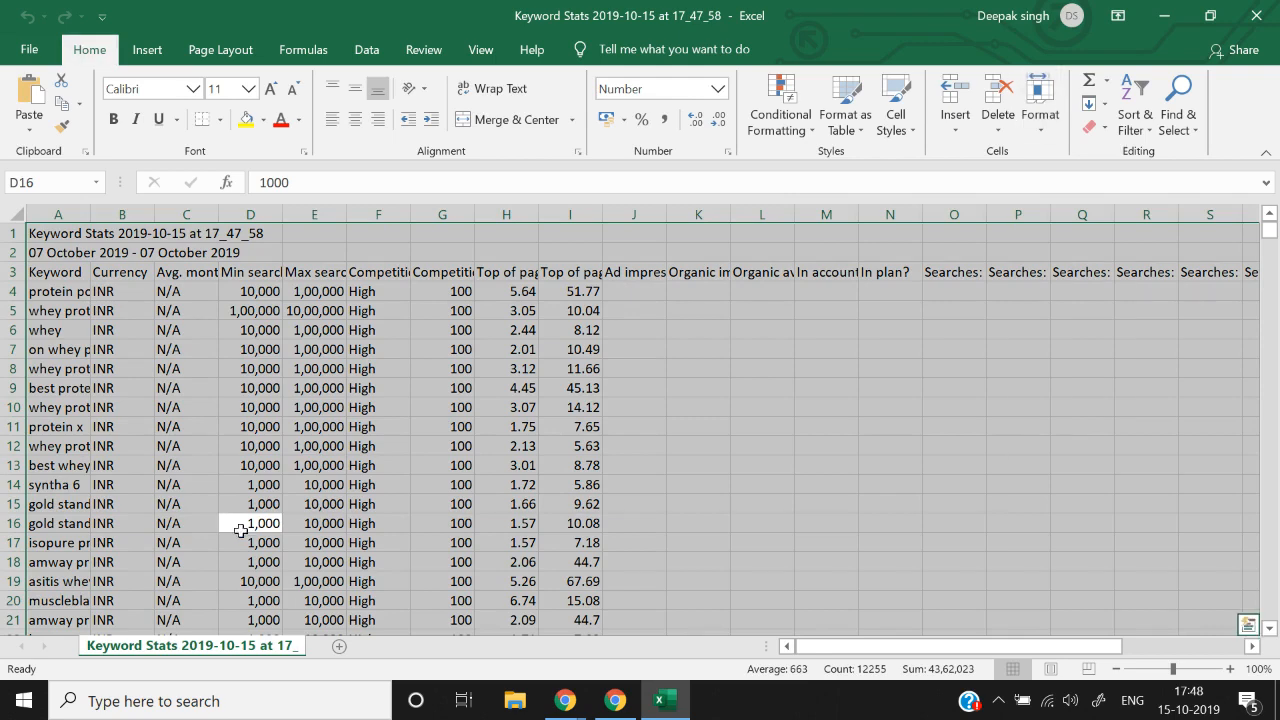
pyautogui.press('Left')
pyautogui.press('Left')
pyautogui.press('Left')
# Step: Delete the report title row and the date range row above the column headers
pyautogui.hotkey('ctrl', 'Home')
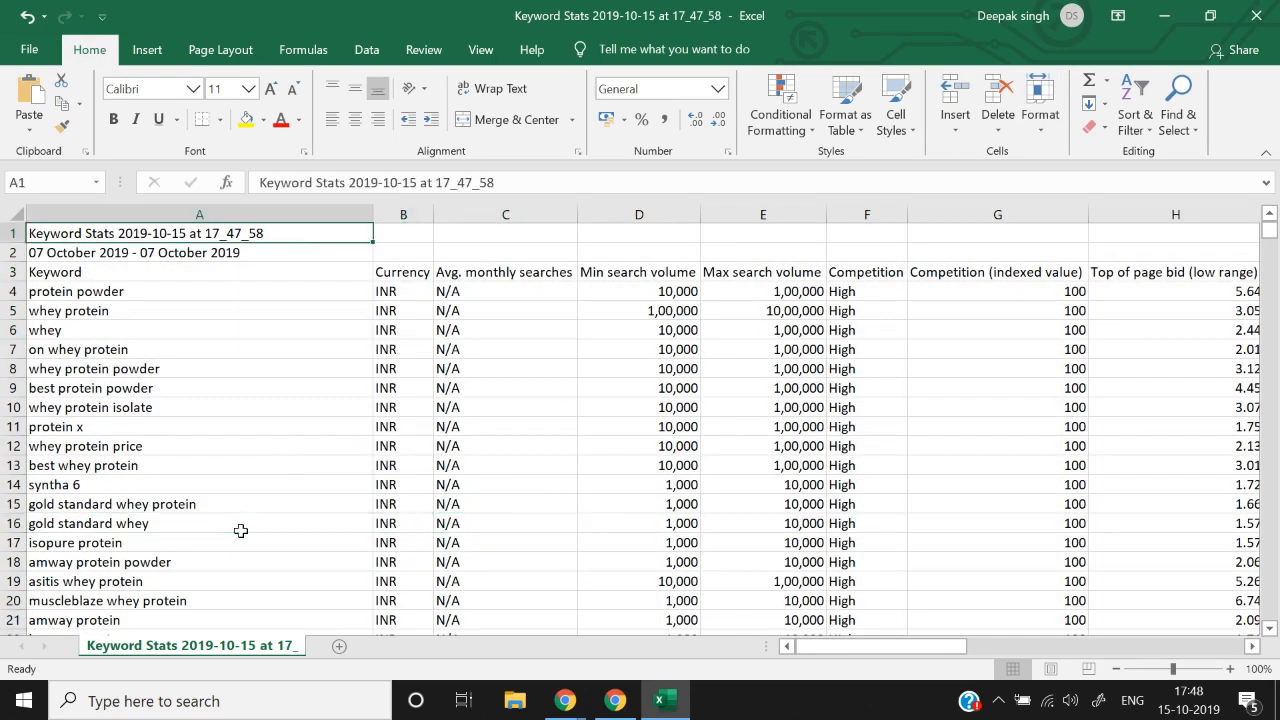
pyautogui.hotkey('shift', 'space')
pyautogui.hotkey('shift', 'Down')
pyautogui.hotkey('ctrl', '-')
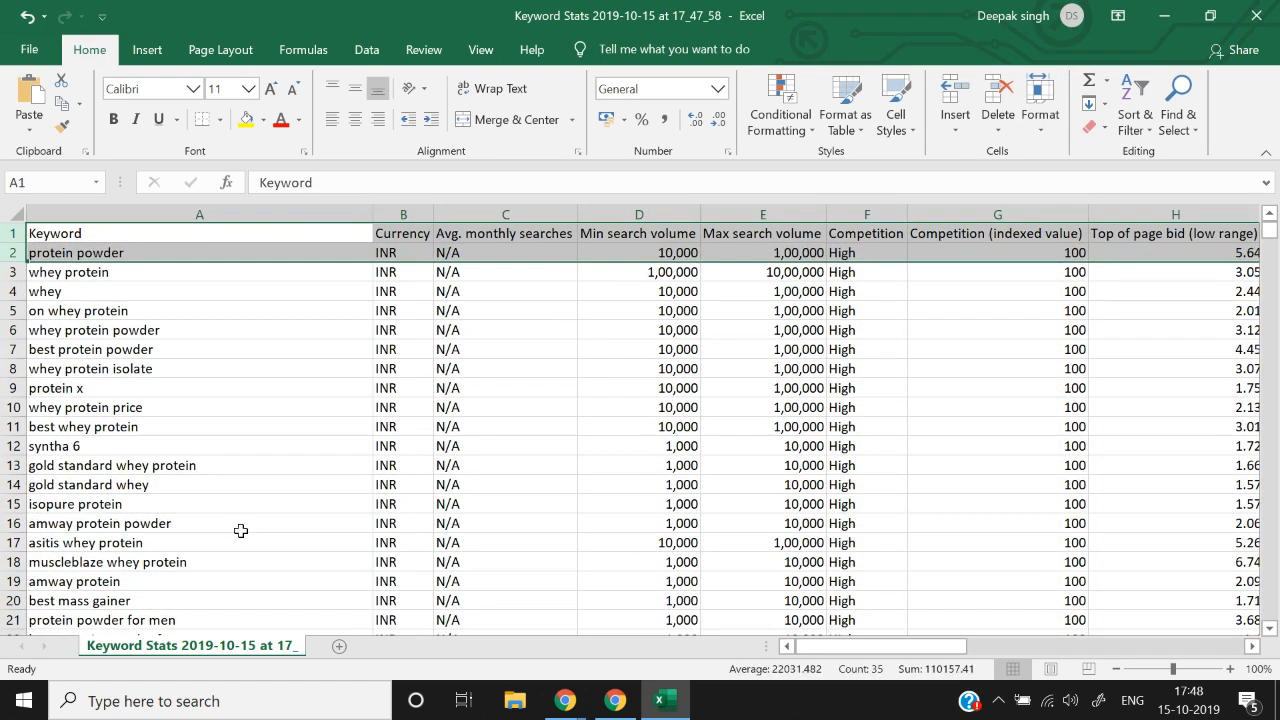
# Step: Delete the Currency and Avg. monthly searches columns
pyautogui.press('Right')
pyautogui.hotkey('ctrl', 'space')
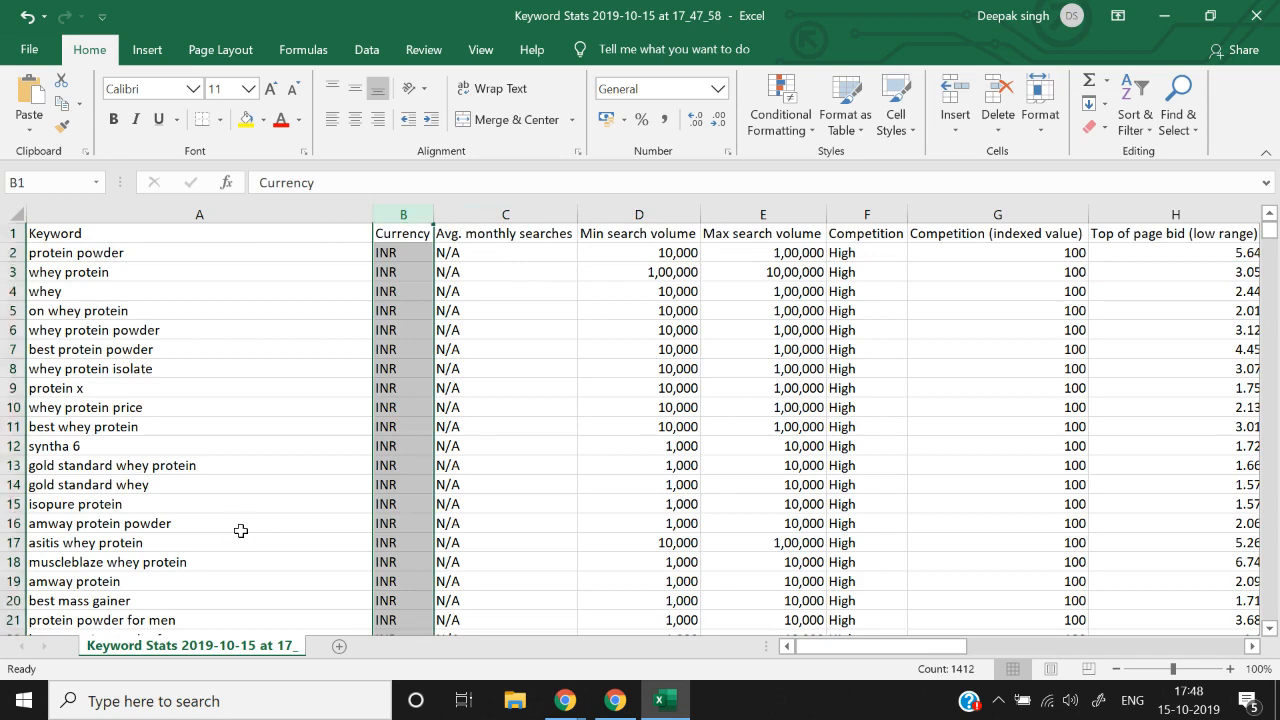
pyautogui.hotkey('ctrl', '-')
pyautogui.hotkey('ctrl', '-')
# Step: Delete the Competition and Competition (indexed value) columns
pyautogui.press('Right')
pyautogui.press('Right')
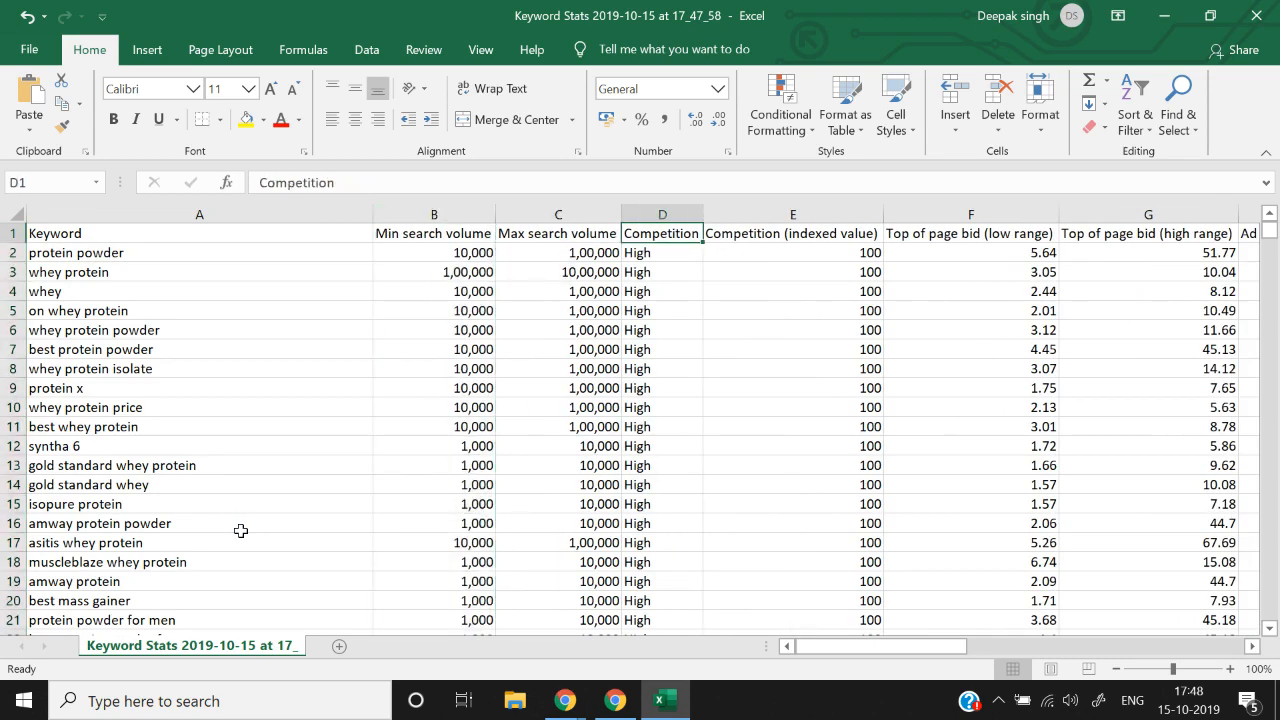
pyautogui.hotkey('ctrl', 'space')
pyautogui.hotkey('ctrl', '-')
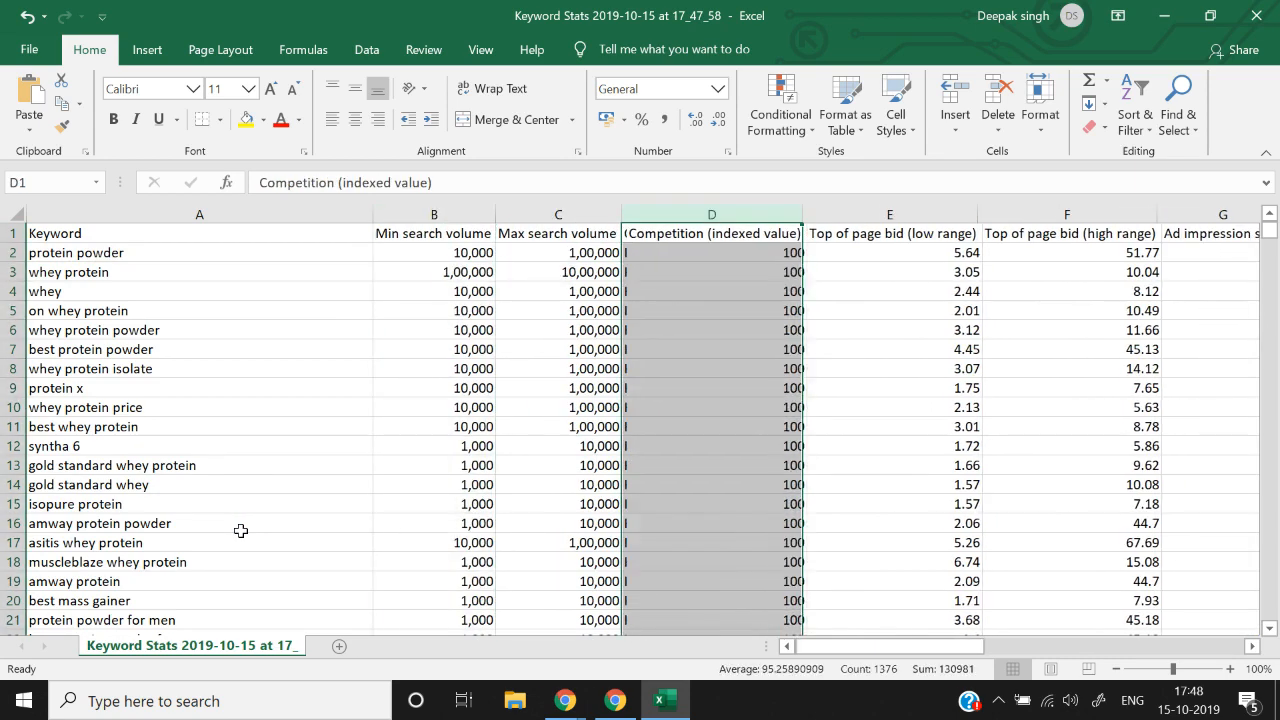
pyautogui.hotkey('ctrl', '-')
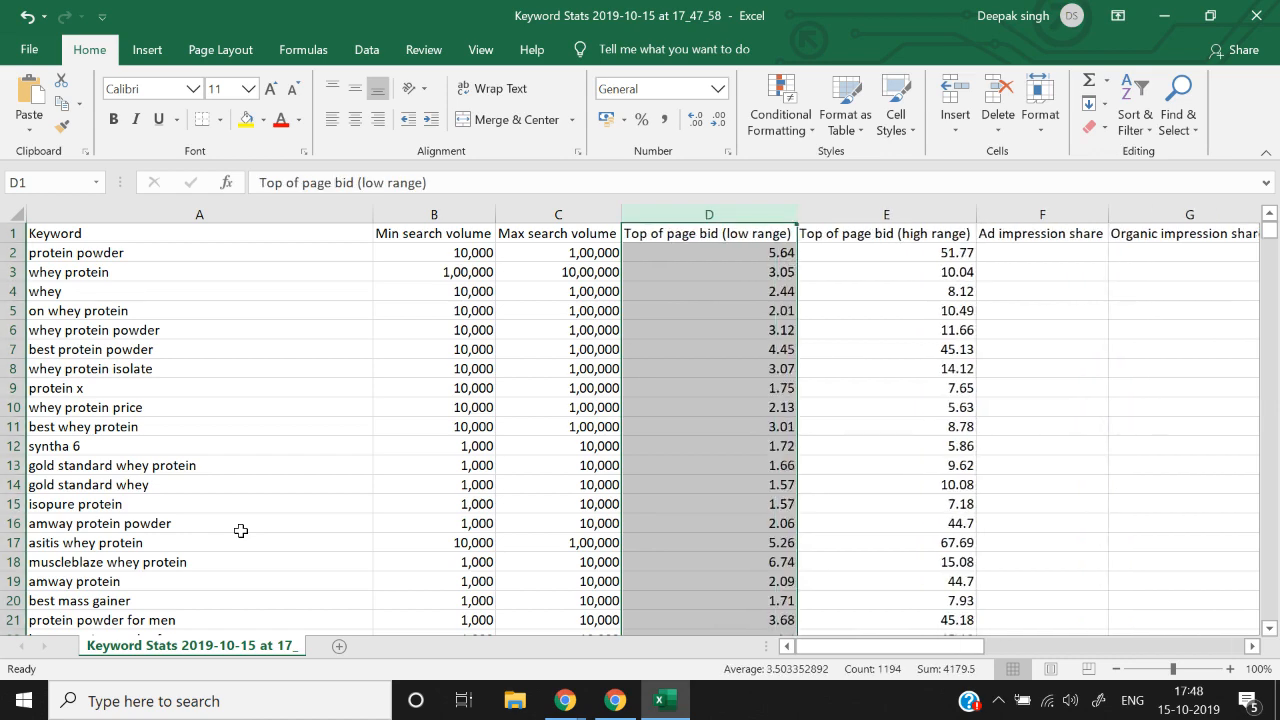
# Step: Delete the Ad impression share column and every column after it, including the organic, account, plan and monthly Searches columns
pyautogui.press('Right')
pyautogui.press('Right')
pyautogui.hotkey('ctrl', 'space')
pyautogui.hotkey('ctrl', '-')
pyautogui.hotkey('ctrl', '-')
pyautogui.hotkey('ctrl', '-')
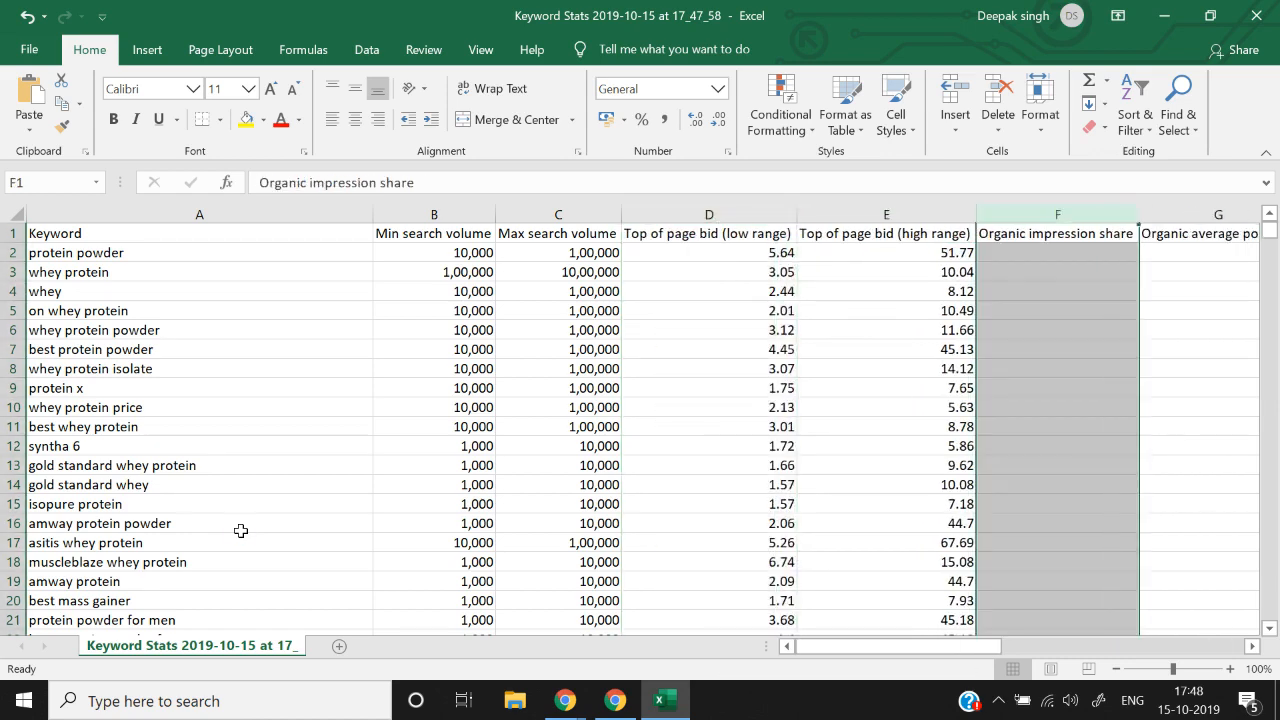
pyautogui.hotkey('ctrl', '-')
pyautogui.hotkey('ctrl', '-')
pyautogui.hotkey('ctrl', '-')
pyautogui.hotkey('ctrl', '-')
pyautogui.hotkey('ctrl', '-')
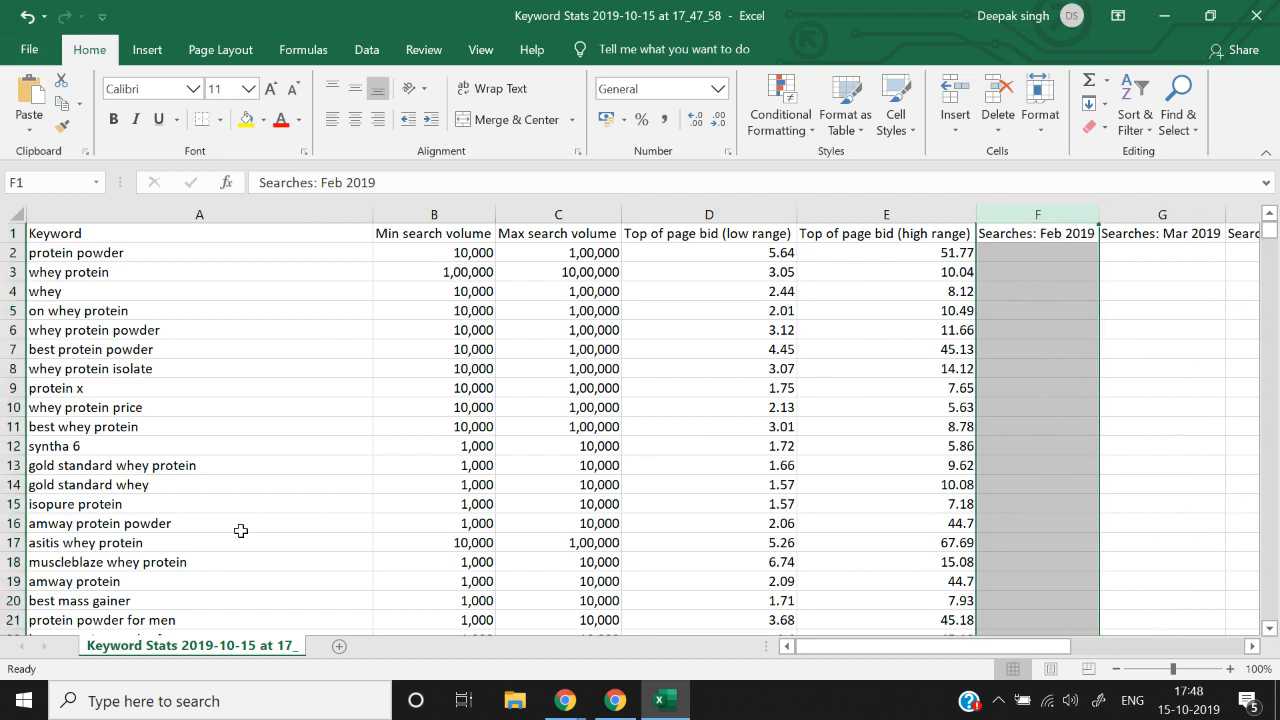
pyautogui.hotkey('ctrl', '-')
pyautogui.hotkey('ctrl', '-')
pyautogui.hotkey('ctrl', '-')
pyautogui.hotkey('ctrl', '-')
pyautogui.hotkey('ctrl', '-')
pyautogui.hotkey('ctrl', '-')
pyautogui.hotkey('ctrl', '-')
pyautogui.hotkey('ctrl', '-')
pyautogui.press('Left')
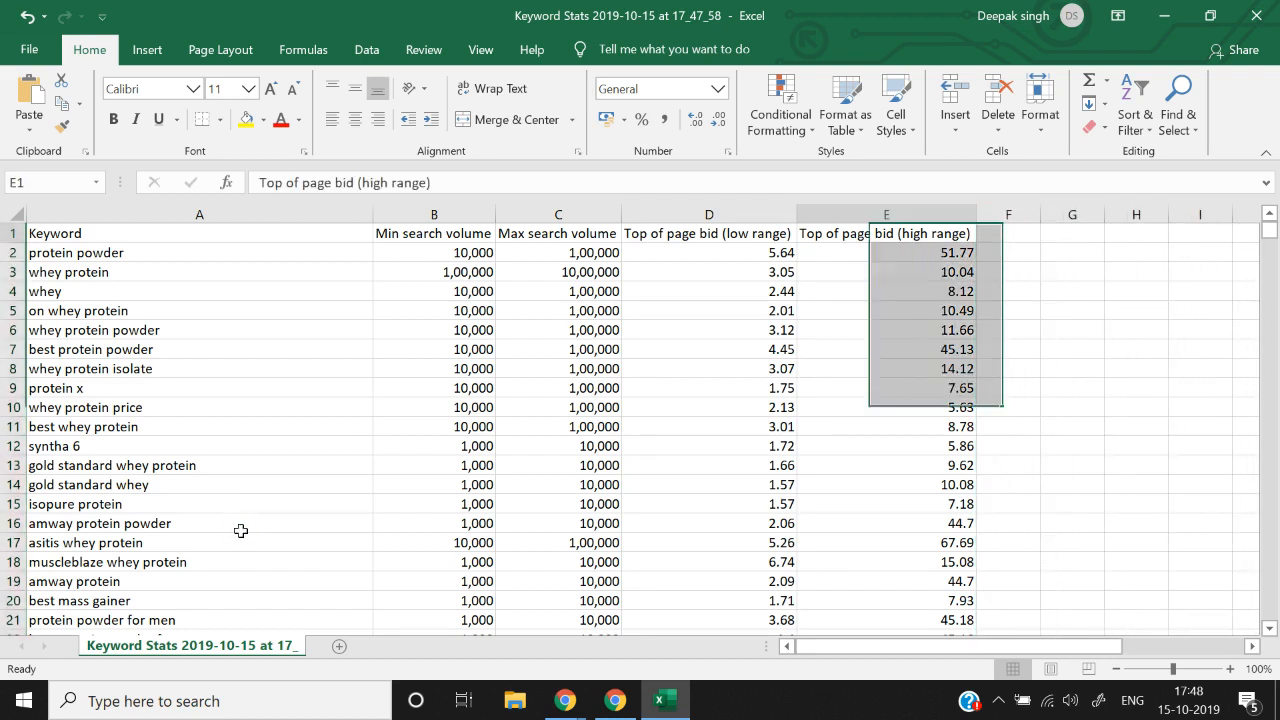
pyautogui.press('Left')
# Step: Copy all keywords below the header in column A and paste them as values only from cell A78 in the Keywords Google Sheet
pyautogui.hotkey('ctrl', 'Home')
pyautogui.press('Down')
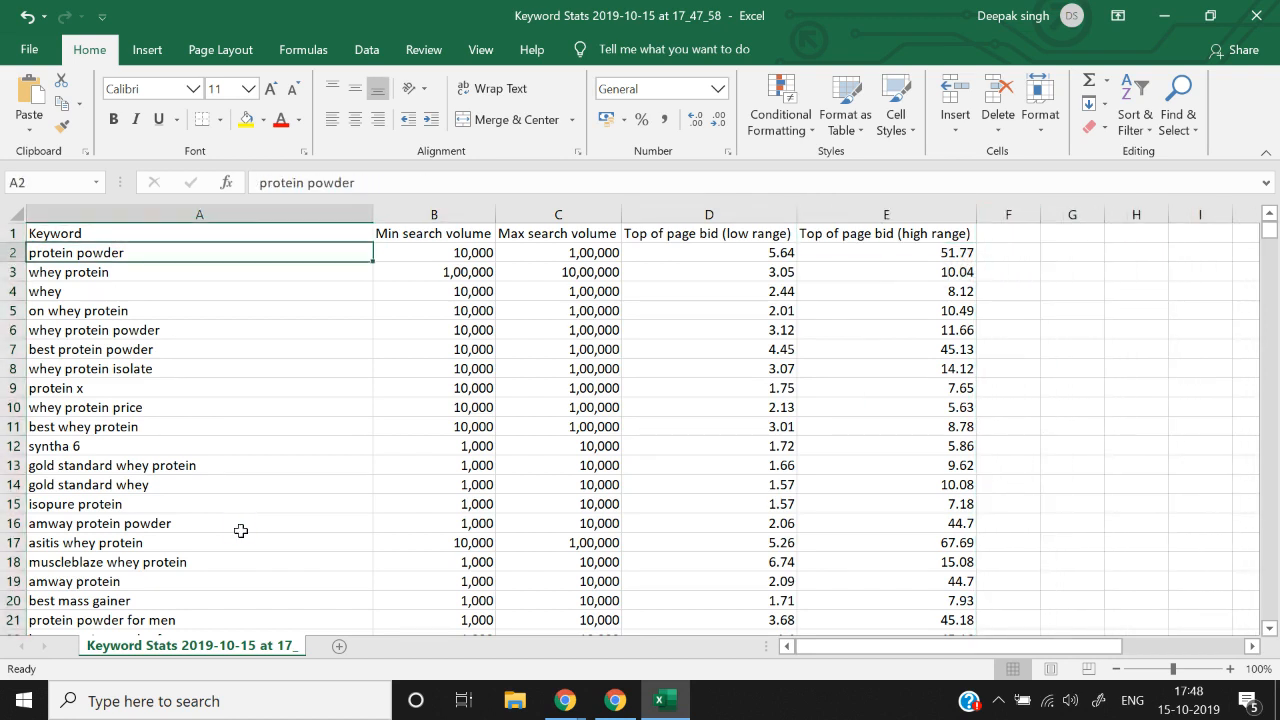
pyautogui.hotkey('ctrl', 'shift', 'Down')
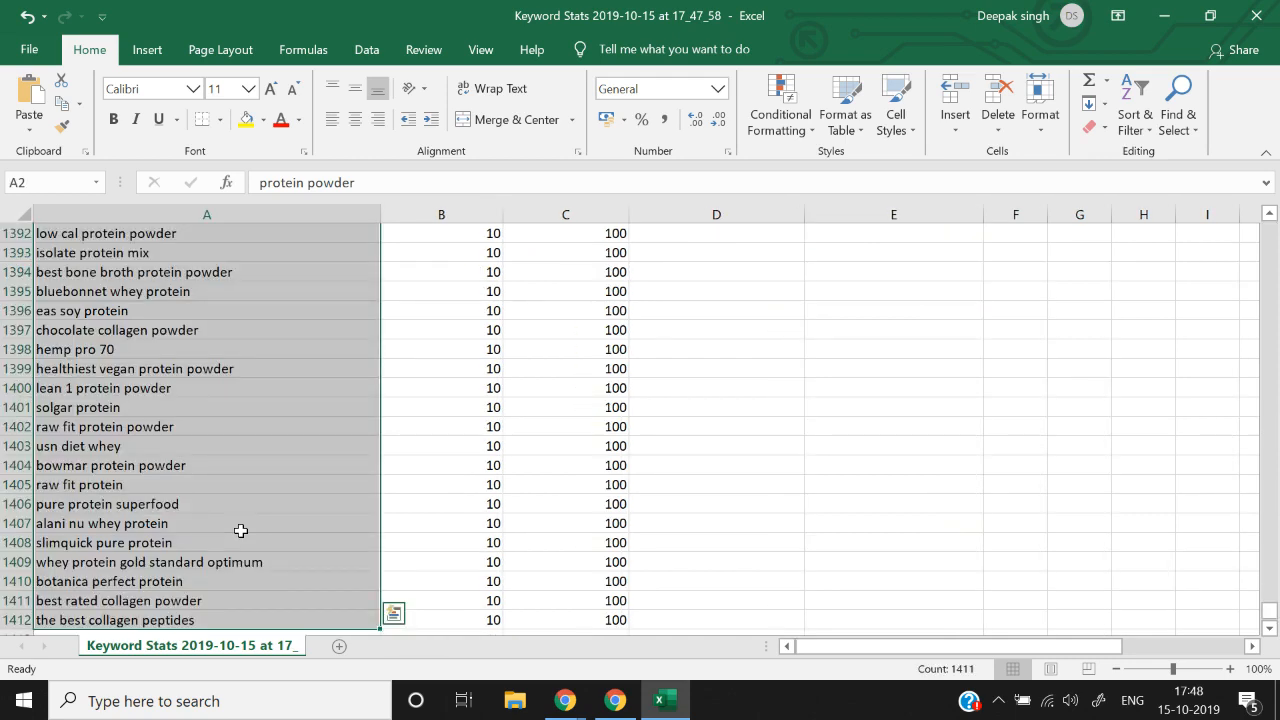
pyautogui.hotkey('ctrl', 'c')
pyautogui.hotkey('alt', 'Tab')
pyautogui.click(483, 8)
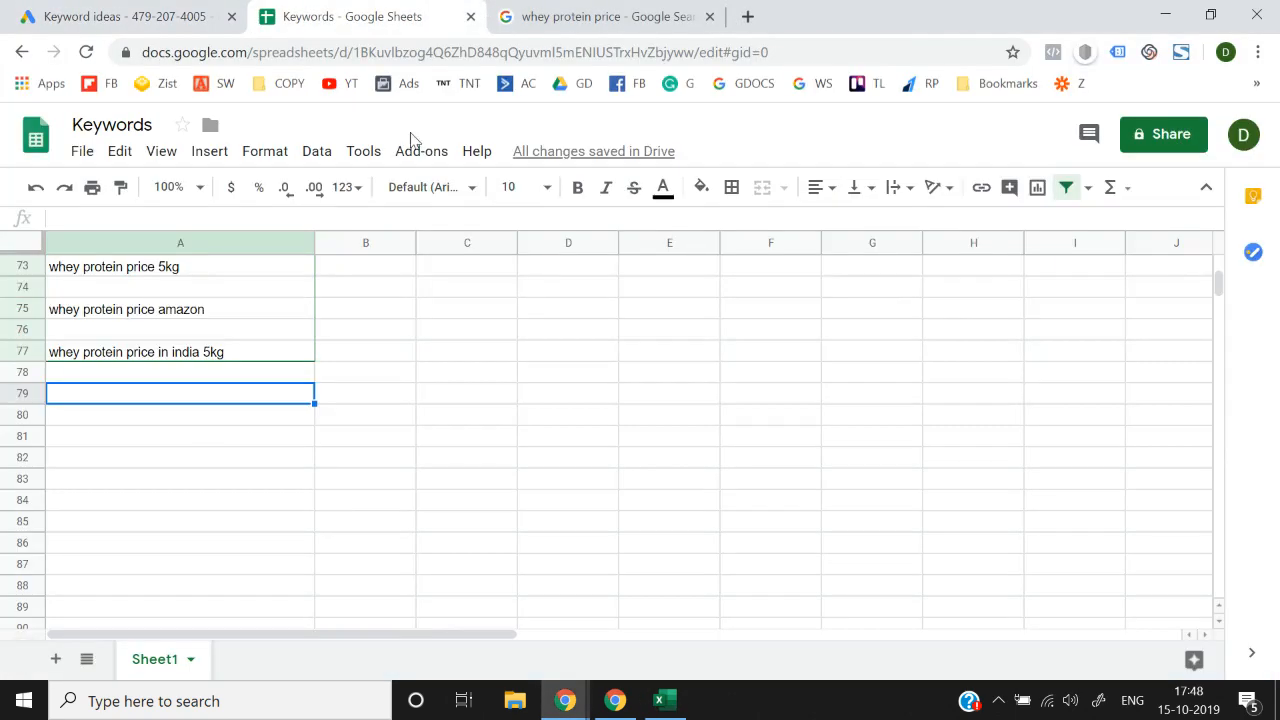
pyautogui.press('Up')
pyautogui.hotkey('alt', 'e')
pyautogui.press('s')
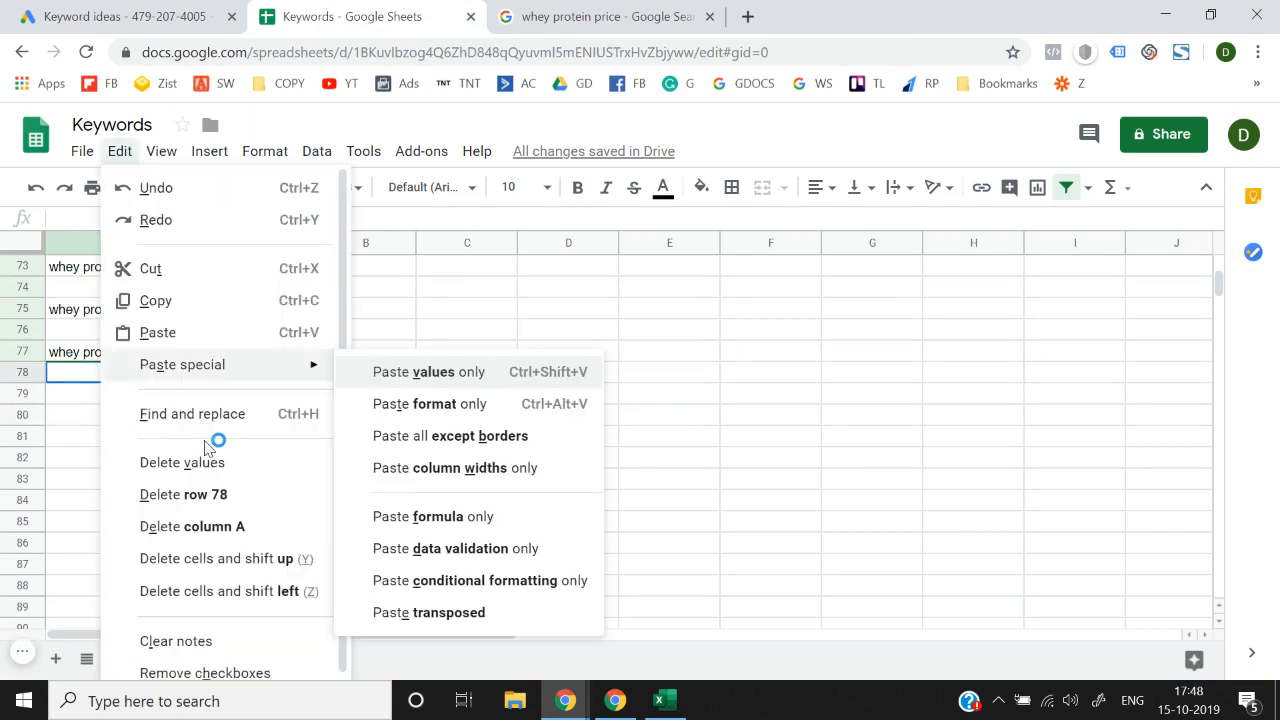
pyautogui.press('v')
# Step: Copy the Min search volume and Max search volume headers from the Excel keyword export and paste them into B1:C1 of the Keywords Google Sheet
pyautogui.press('Right')
pyautogui.hotkey('alt', 'Tab')
pyautogui.press('Escape')
pyautogui.press('Right')
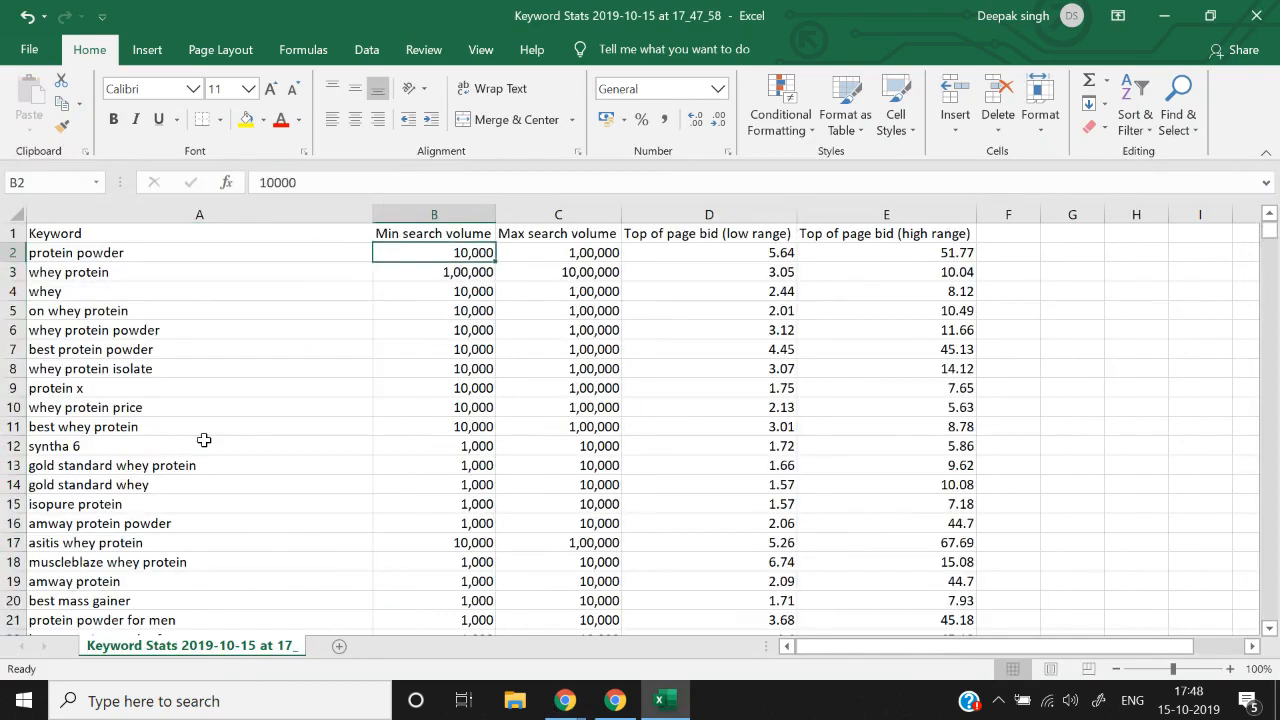
pyautogui.press('Up')
pyautogui.press('Down')
pyautogui.hotkey('ctrl', 'c')
pyautogui.hotkey('alt', 'Tab')
pyautogui.press('Up')
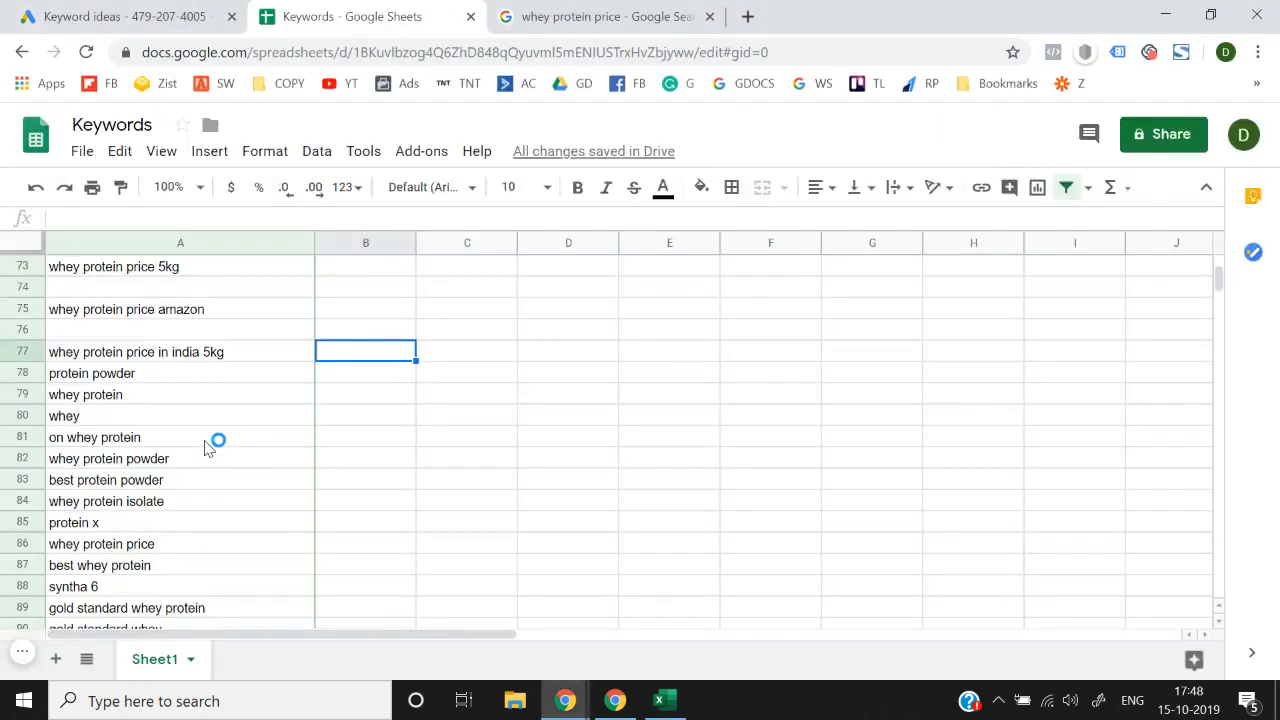
pyautogui.hotkey('ctrl', 'Up')
pyautogui.hotkey('alt', 'Tab')
pyautogui.press('Up')
pyautogui.hotkey('shift', 'Right')
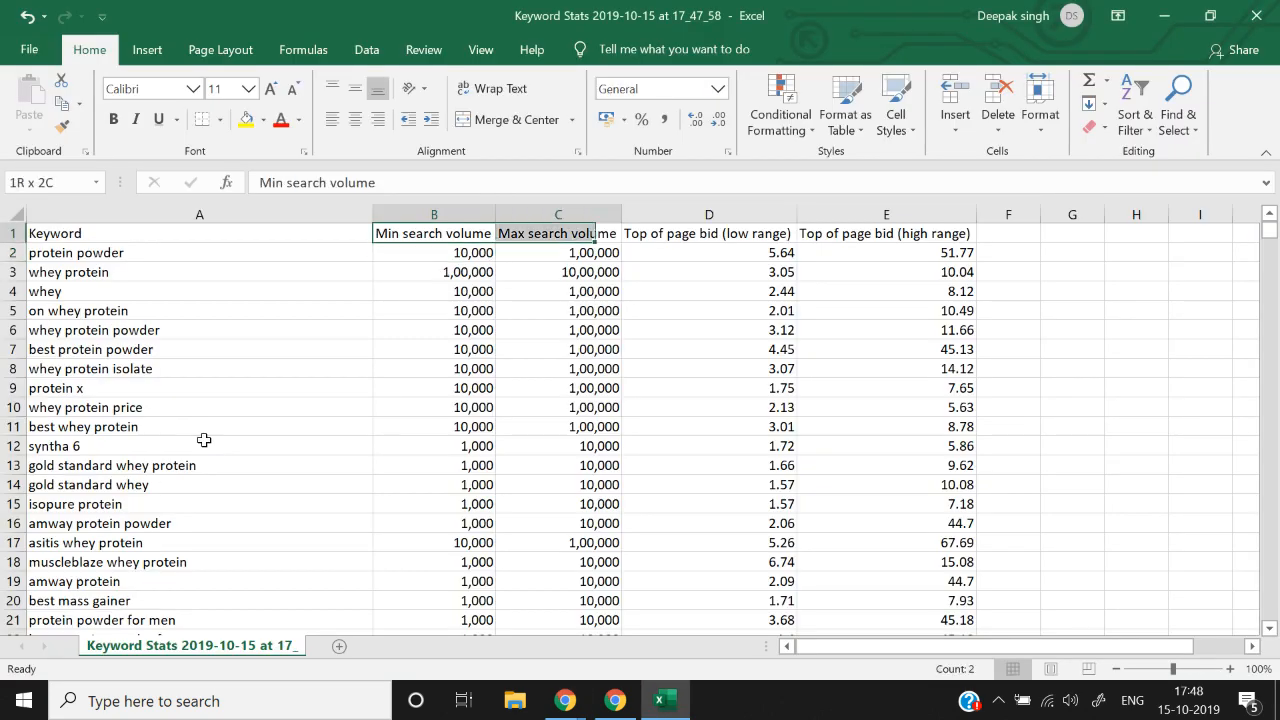
pyautogui.hotkey('ctrl', 'c')
pyautogui.hotkey('alt', 'Tab')
pyautogui.hotkey('ctrl', 'v')
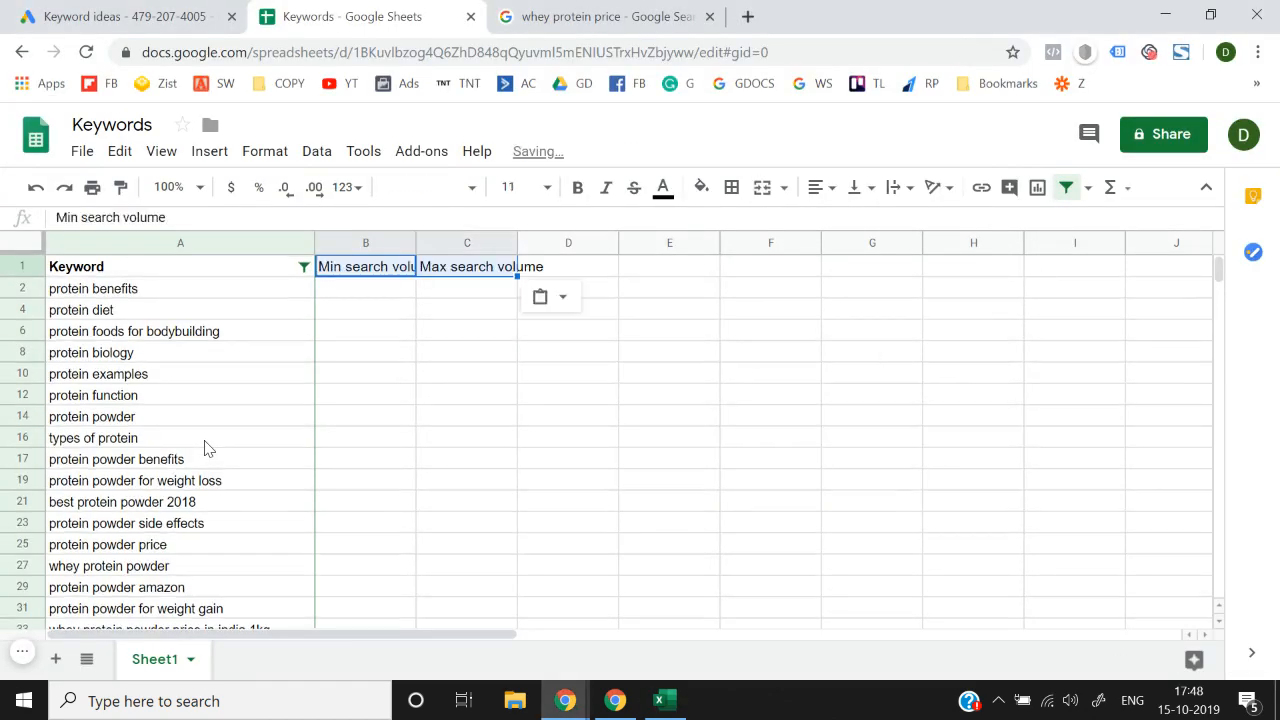
# Step: Copy all min and max search volume values from the Excel export and paste them as values only from cell B78 in the Google Sheet
pyautogui.press('Down')
pyautogui.press('Up')
pyautogui.press('Left')
pyautogui.press('Right')
pyautogui.press('Down')
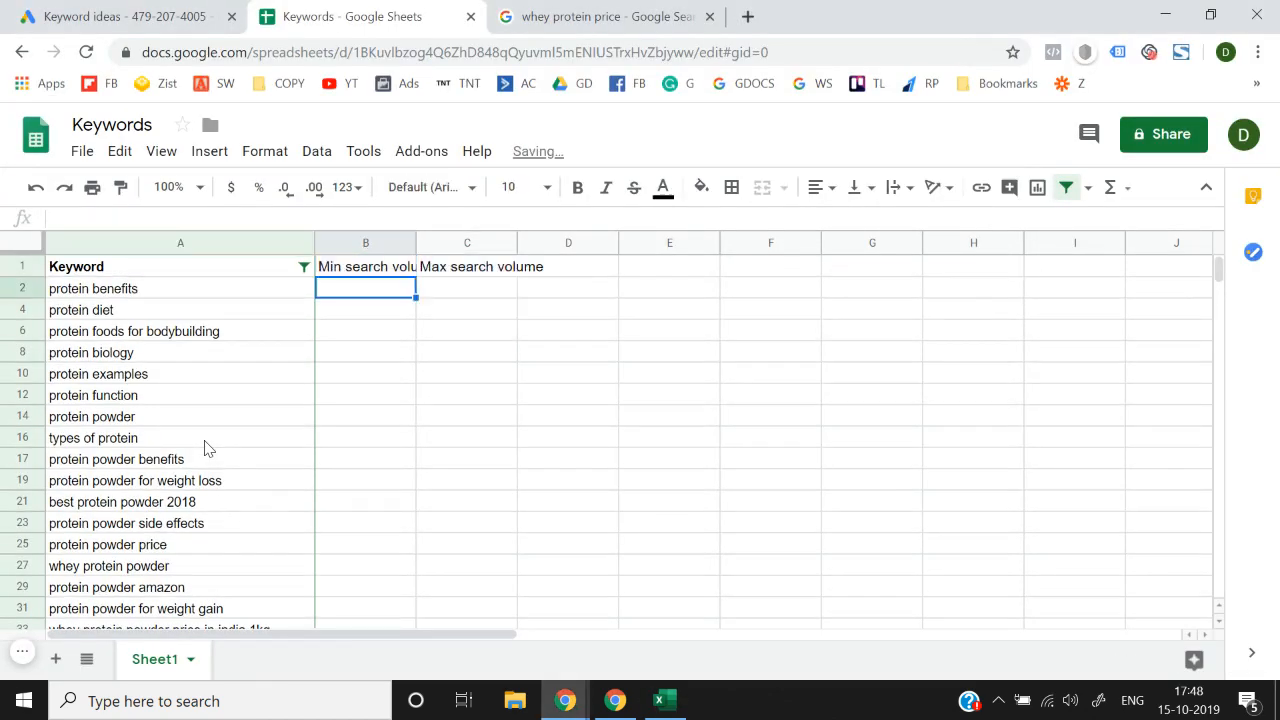
pyautogui.hotkey('ctrl', 'Down')
pyautogui.press('Left')
pyautogui.press('Up')
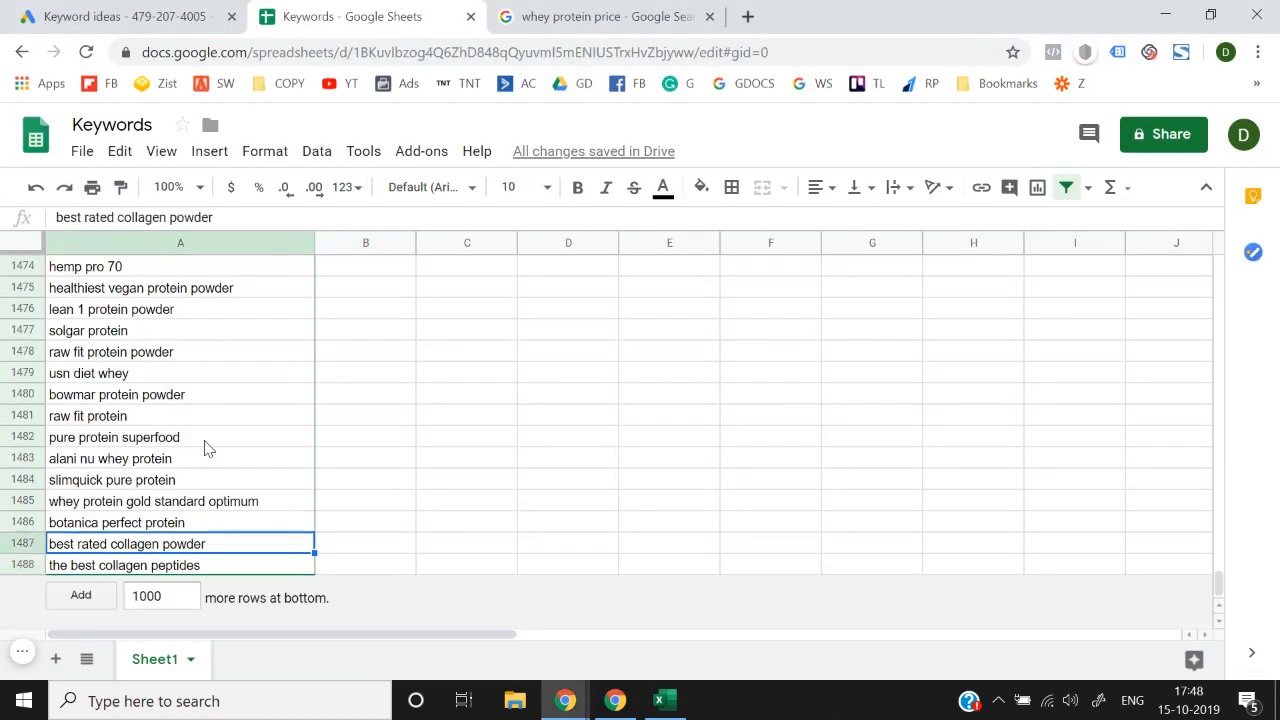
pyautogui.hotkey('ctrl', 'Up')
pyautogui.press('Right')
pyautogui.press('Down')
pyautogui.press('Down')
pyautogui.press('Down')
pyautogui.press('Down')
pyautogui.press('Down')
pyautogui.press('Down')
pyautogui.press('Down')
pyautogui.press('Down')
pyautogui.press('Down')
pyautogui.press('Down')
pyautogui.press('Down')
pyautogui.press('Down')
pyautogui.press('Down')
pyautogui.press('Down')
pyautogui.press('Down')
pyautogui.press('Down')
pyautogui.press('Down')
pyautogui.press('Down')
pyautogui.press('Down')
pyautogui.press('Down')
pyautogui.press('Down')
pyautogui.press('Down')
pyautogui.press('Down')
pyautogui.press('Down')
pyautogui.press('Down')
pyautogui.press('Down')
pyautogui.press('Down')
pyautogui.press('Down')
pyautogui.press('Down')
pyautogui.press('Down')
pyautogui.press('Down')
pyautogui.press('Down')
pyautogui.press('Down')
pyautogui.press('Down')
pyautogui.press('Down')
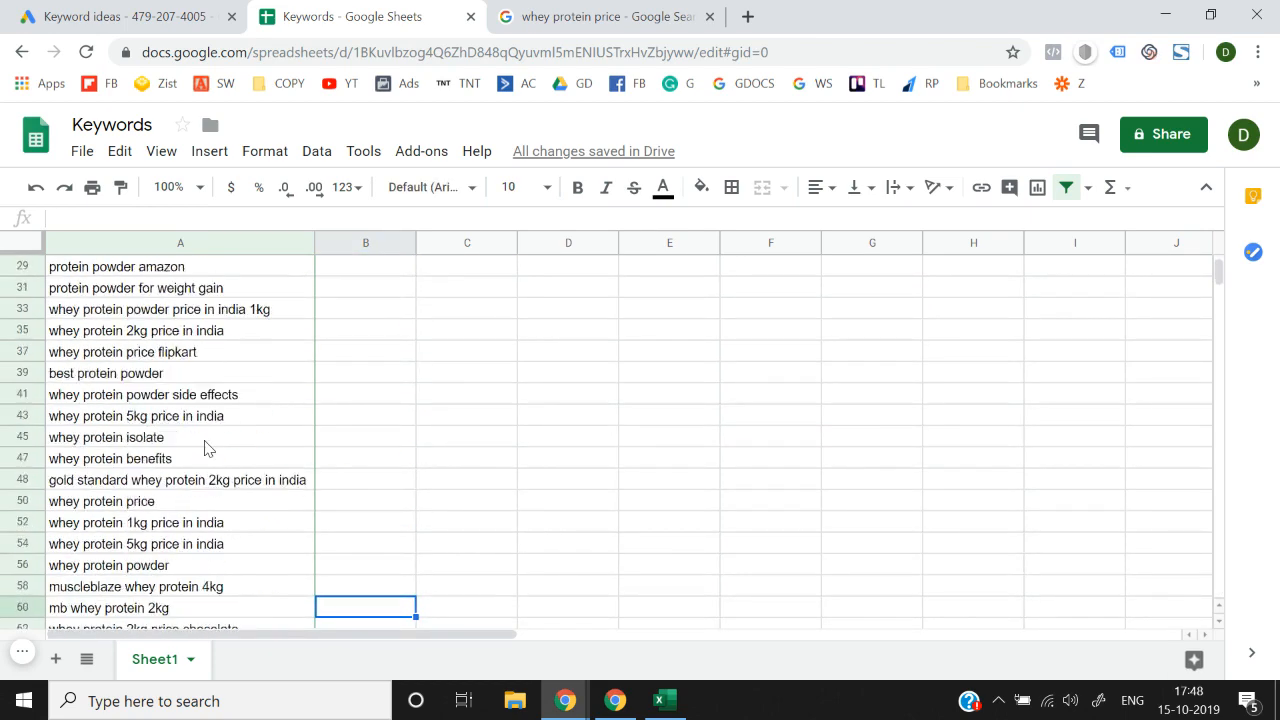
pyautogui.press('Left')
pyautogui.press('Up')
pyautogui.press('Up')
pyautogui.press('Up')
pyautogui.press('Up')
pyautogui.press('Up')
pyautogui.press('Up')
pyautogui.press('Up')
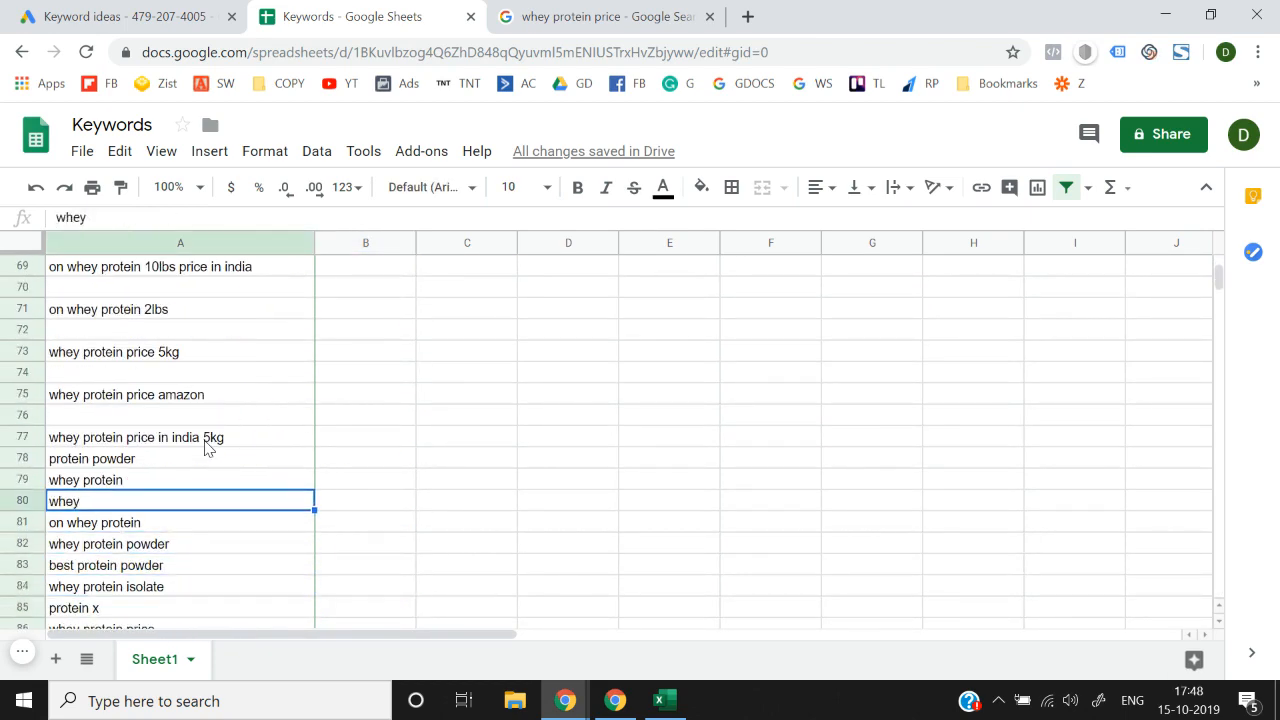
pyautogui.hotkey('alt', 'Tab')
pyautogui.press('Escape')
pyautogui.press('Down')
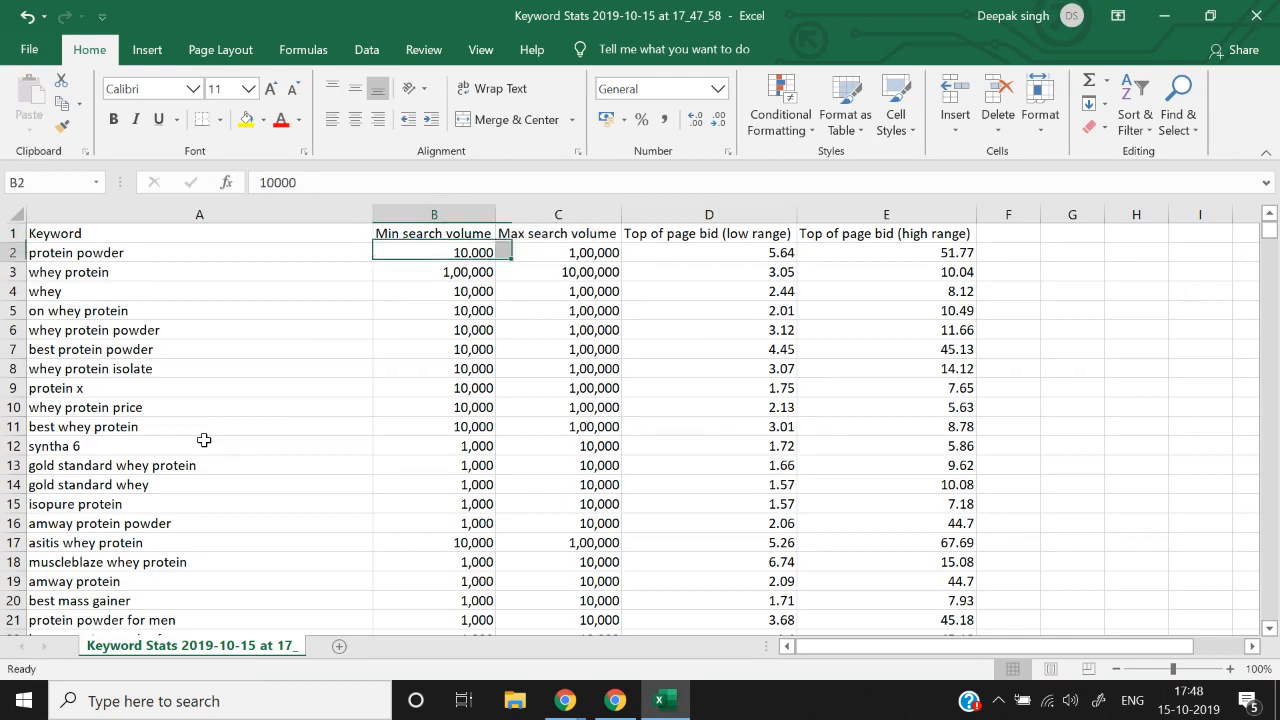
pyautogui.hotkey('shift', 'Right')
pyautogui.hotkey('ctrl', 'shift', 'Down')
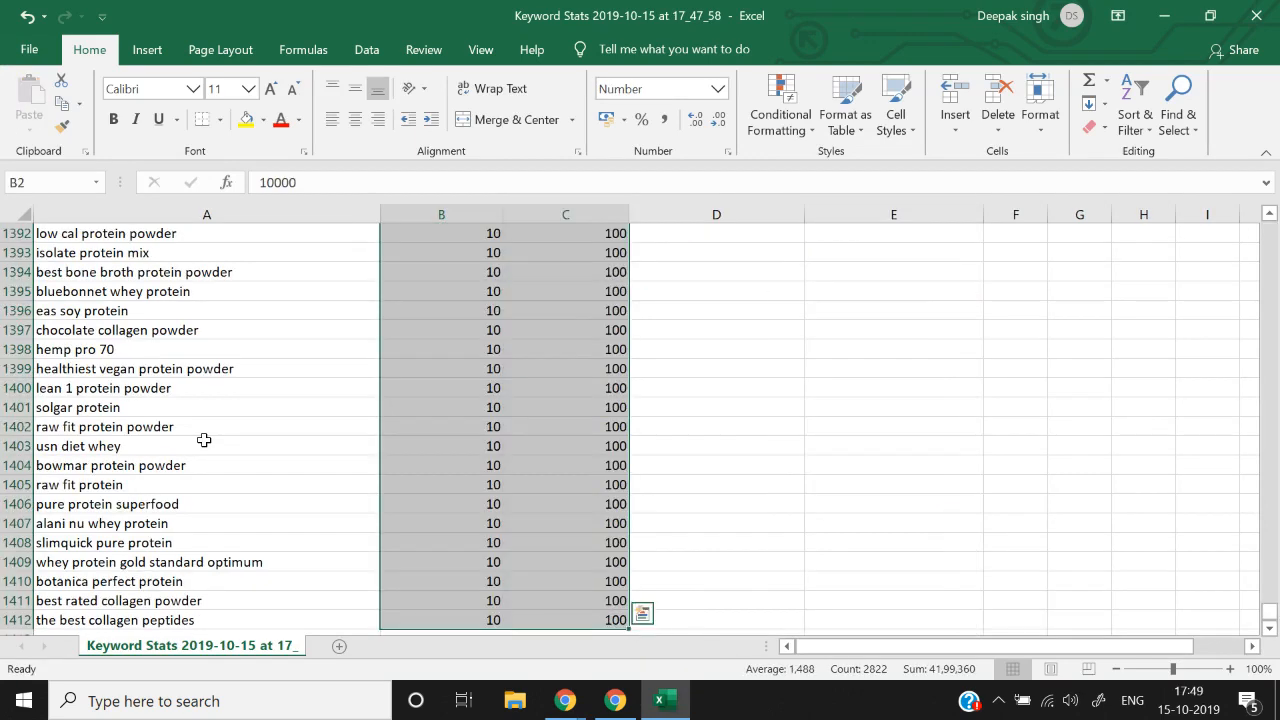
pyautogui.hotkey('ctrl', 'c')
pyautogui.hotkey('alt', 'Tab')
pyautogui.press('Left')
pyautogui.press('Right')
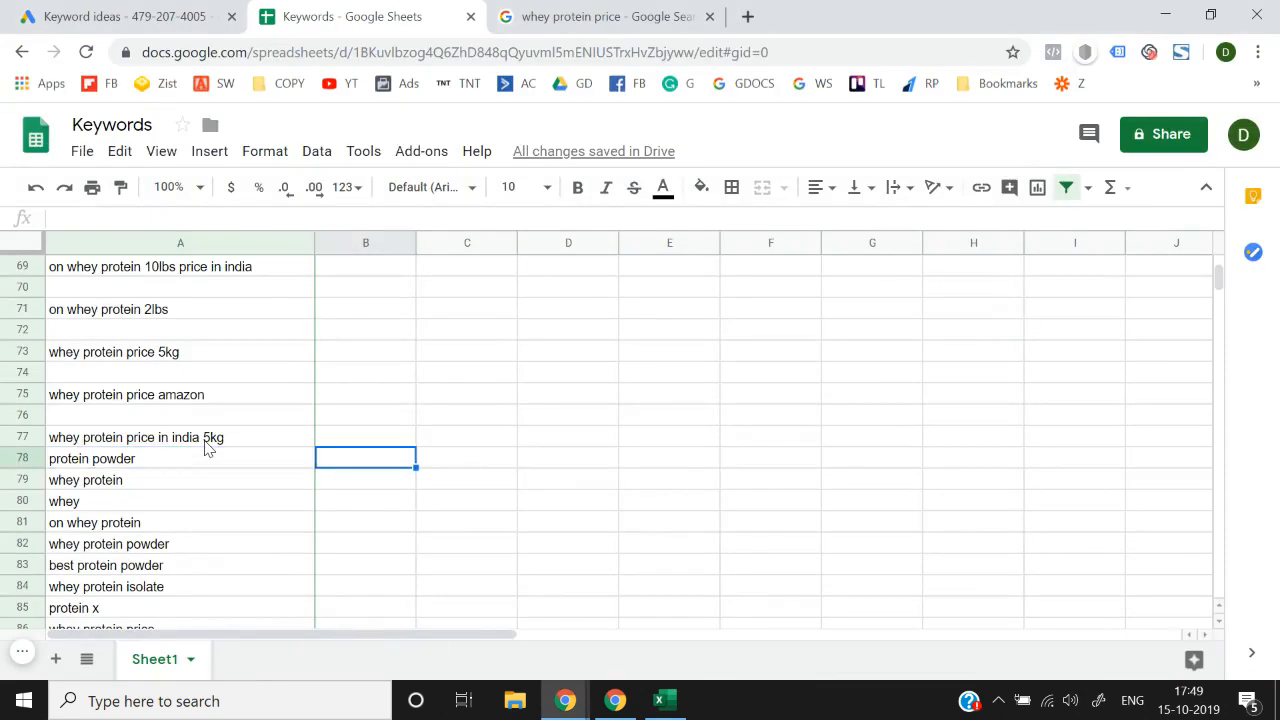
pyautogui.hotkey('alt', 'e')
pyautogui.press('s')
pyautogui.press('v')
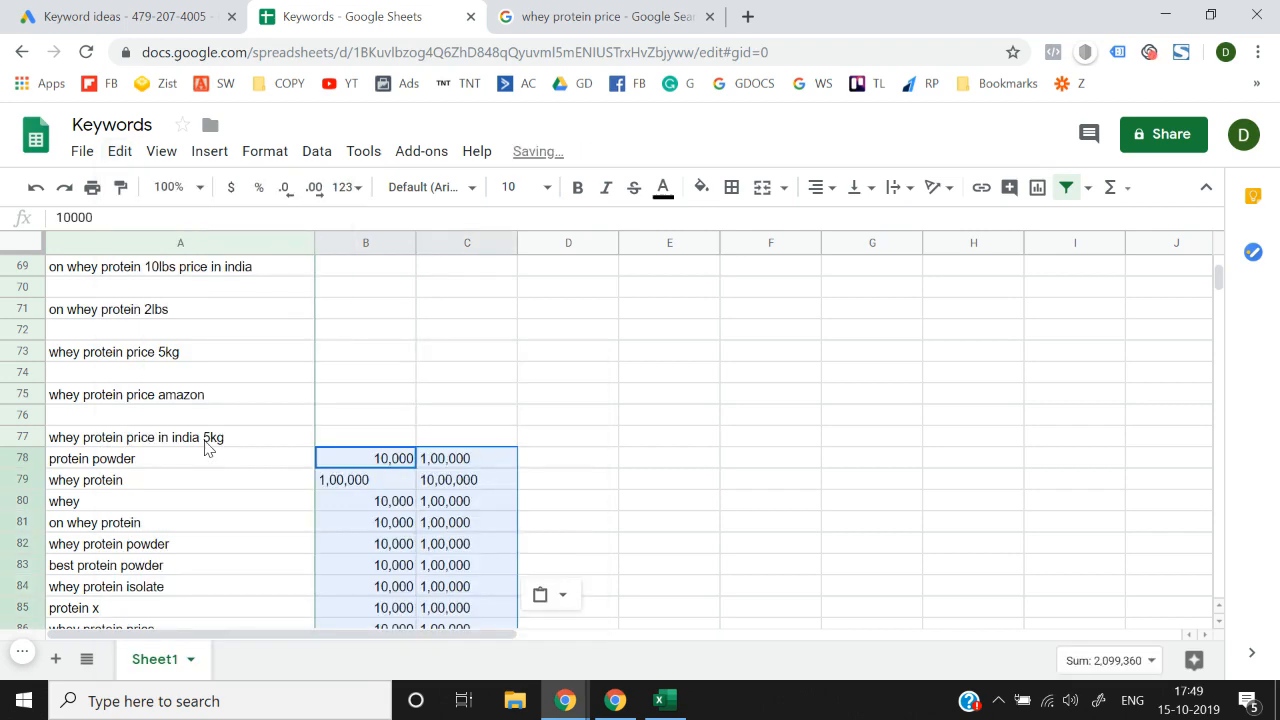
# Step: Copy the low range and high range Top of page bid headers from Excel and paste them as values only into D1:E1 of the Google Sheet
pyautogui.press('Right')
pyautogui.press('Left')
pyautogui.press('Right')
pyautogui.press('Right')
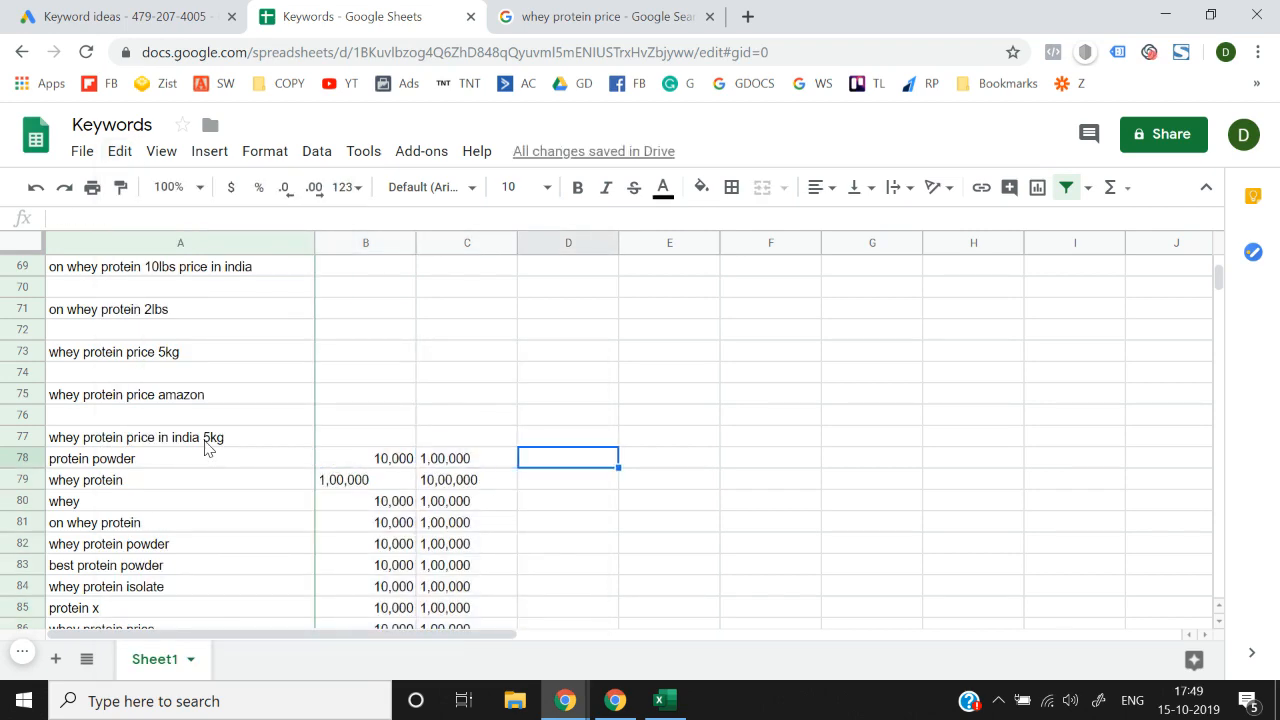
pyautogui.hotkey('ctrl', 'Up')
pyautogui.hotkey('alt', 'Tab')
pyautogui.hotkey('ctrl', 'Up')
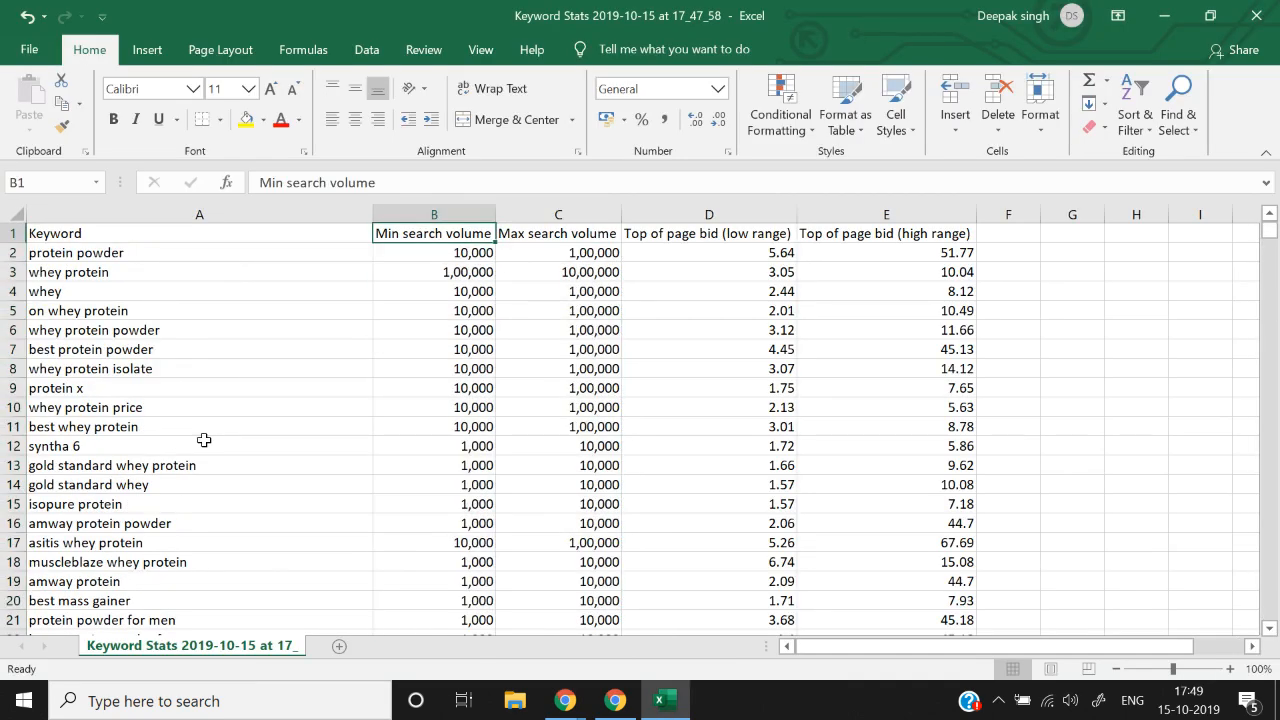
pyautogui.press('Right')
pyautogui.press('Right')
pyautogui.hotkey('shift', 'Right')
pyautogui.hotkey('ctrl', 'c')
pyautogui.hotkey('alt', 'Tab')
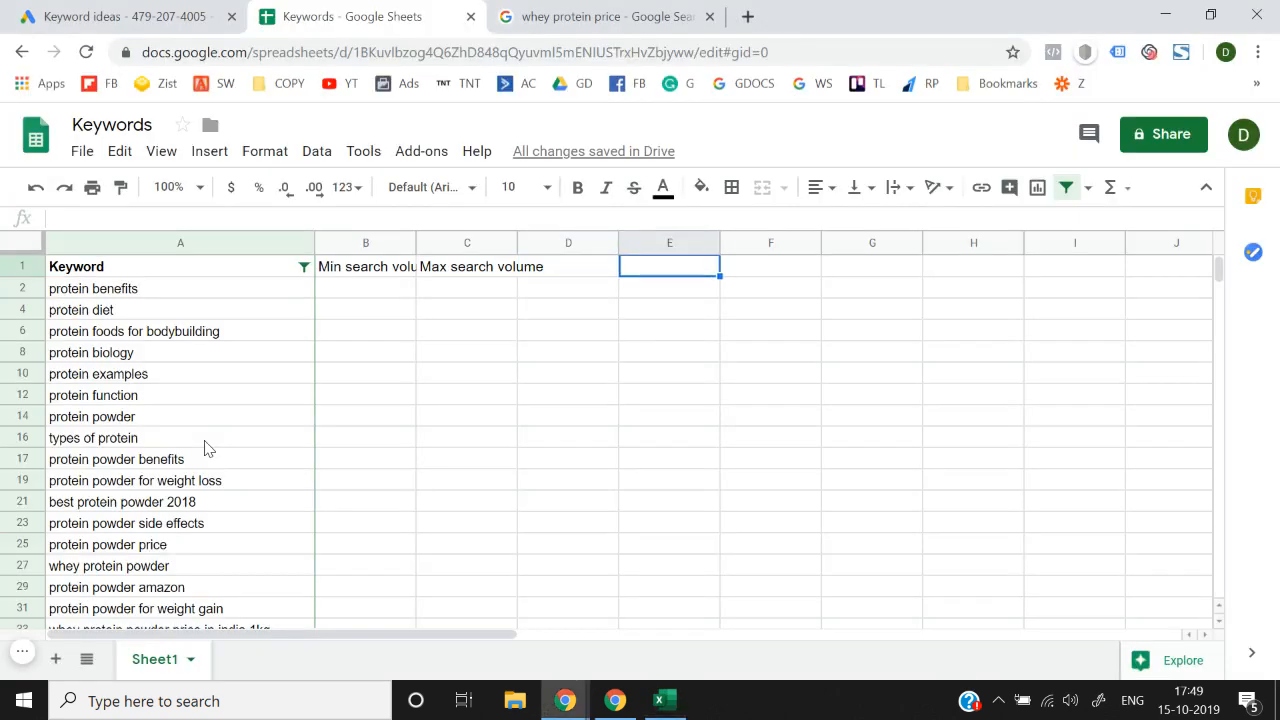
pyautogui.hotkey('shift', 'Right')
pyautogui.hotkey('alt', 'e')
pyautogui.press('s')
pyautogui.press('v')
# Step: Copy the Top of page bid values in D2:E347 of the Excel export and paste them as values only from cell D78 in the Google Sheet
pyautogui.hotkey('alt', 'Tab')
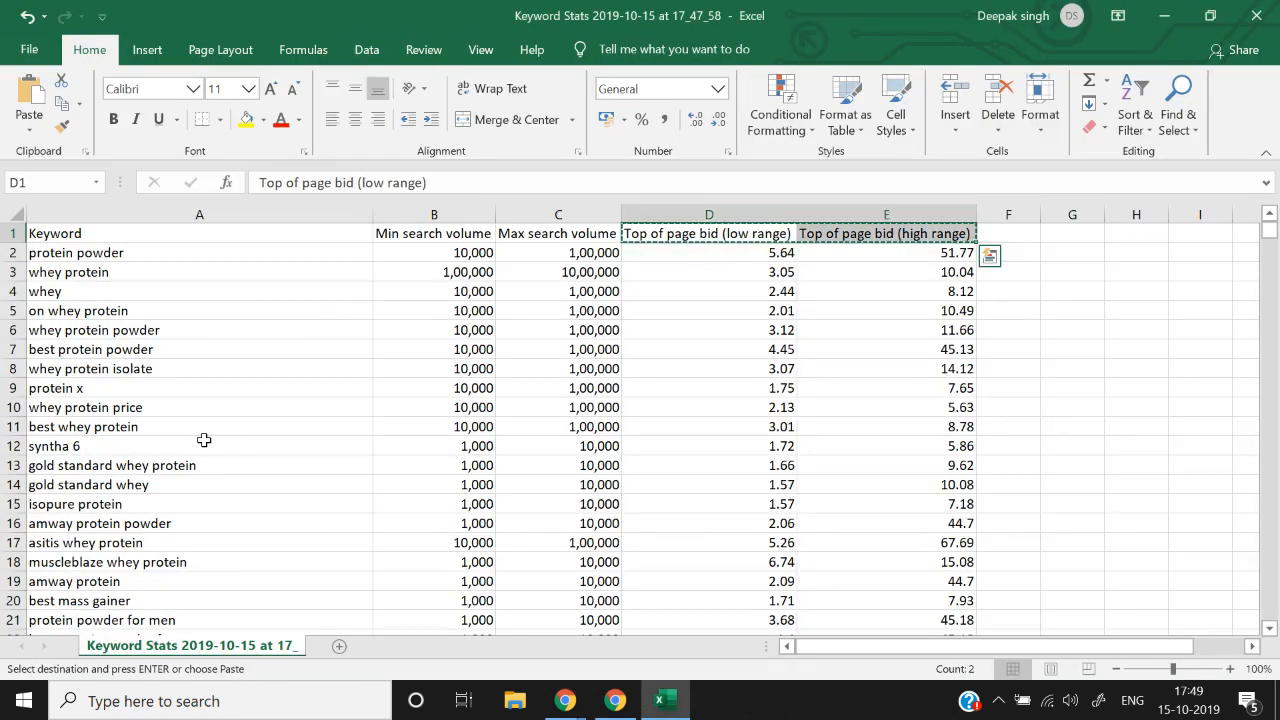
pyautogui.press('Down')
pyautogui.hotkey('shift', 'Right')
pyautogui.hotkey('ctrl', 'shift', 'Down')
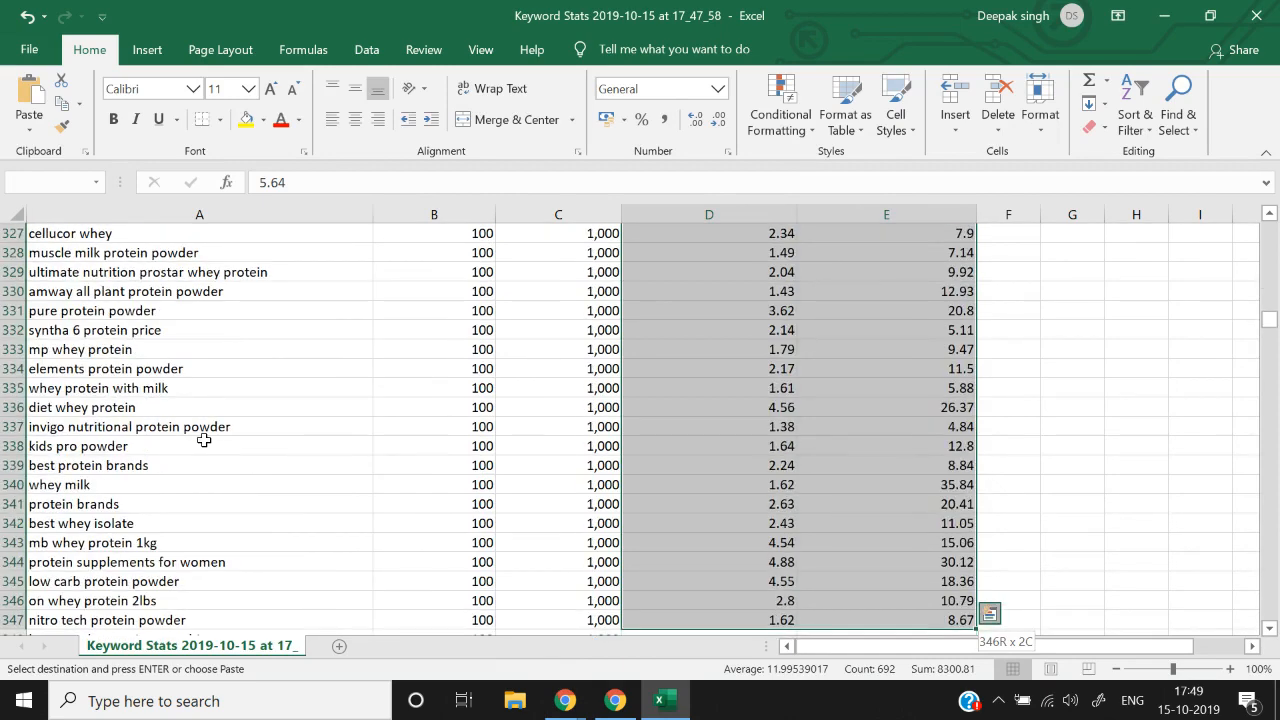
pyautogui.hotkey('ctrl', 'q')
pyautogui.press('Escape')
pyautogui.hotkey('alt', 'Tab')
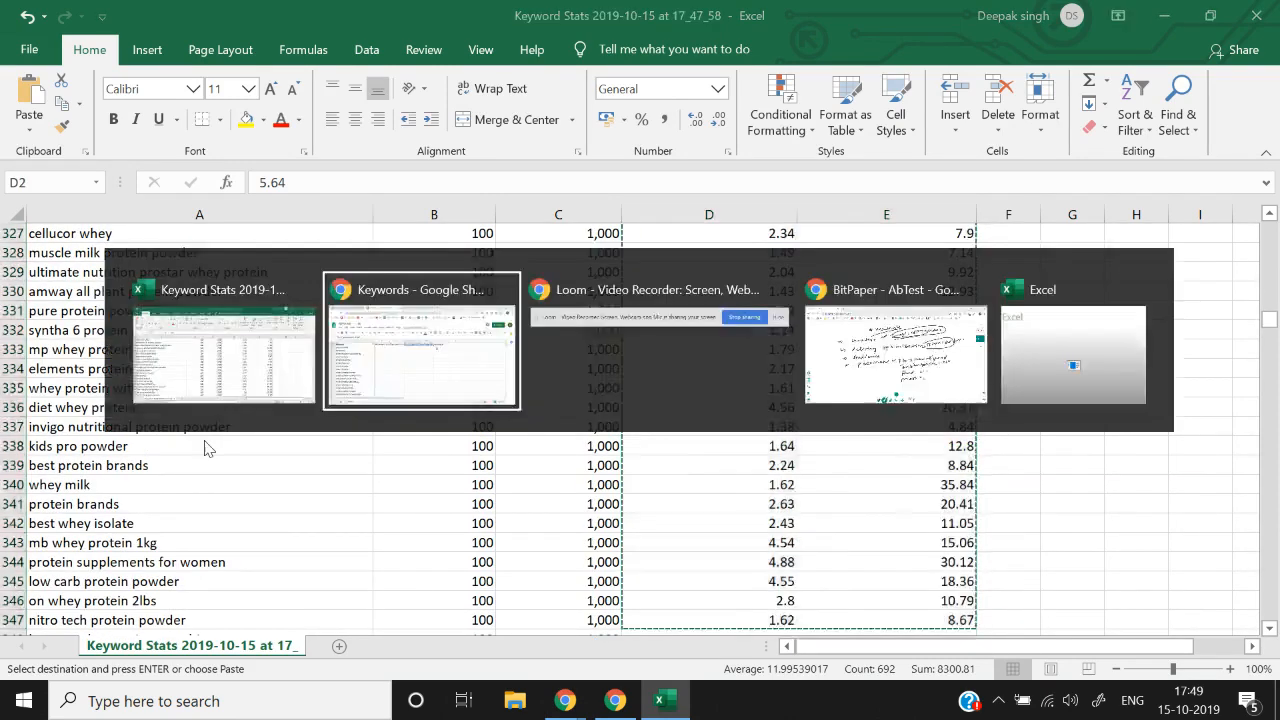
pyautogui.press('Down')
pyautogui.press('Down')
pyautogui.press('Left')
pyautogui.press('Left')
pyautogui.hotkey('ctrl', 'Down')
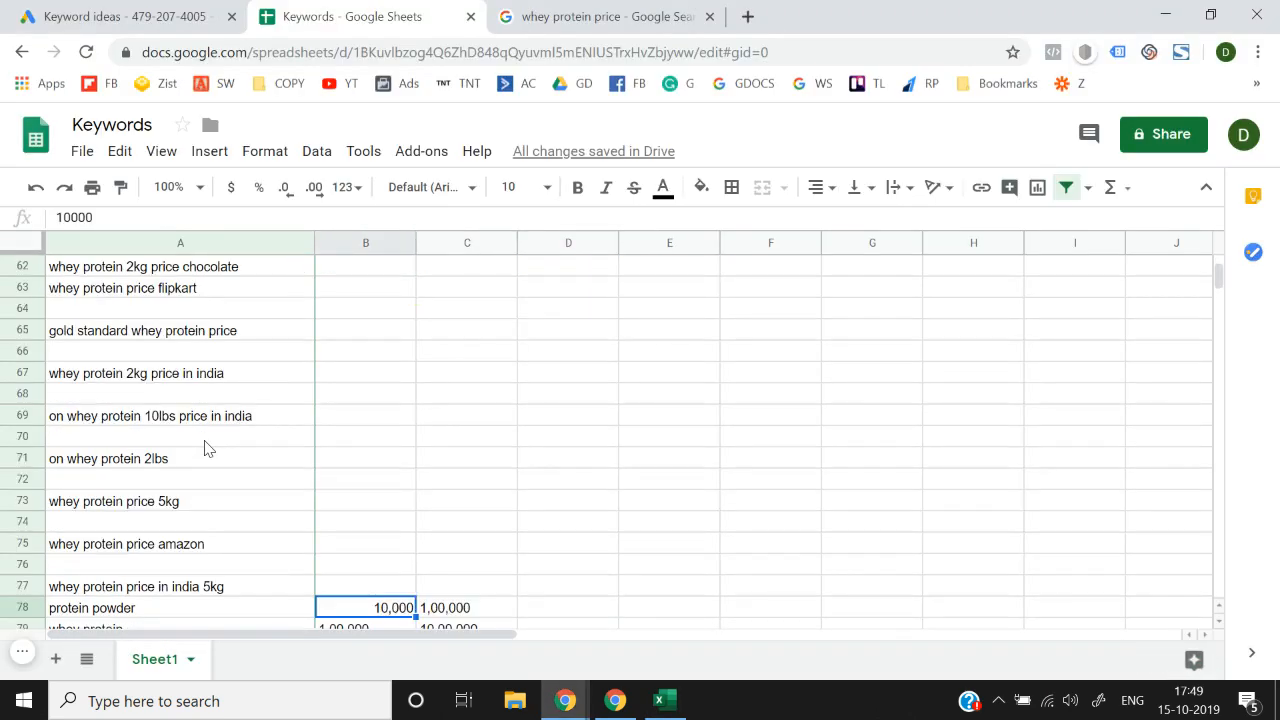
pyautogui.press('Right')
pyautogui.press('Right')
pyautogui.hotkey('alt', 'e')
pyautogui.press('s')
pyautogui.press('v')
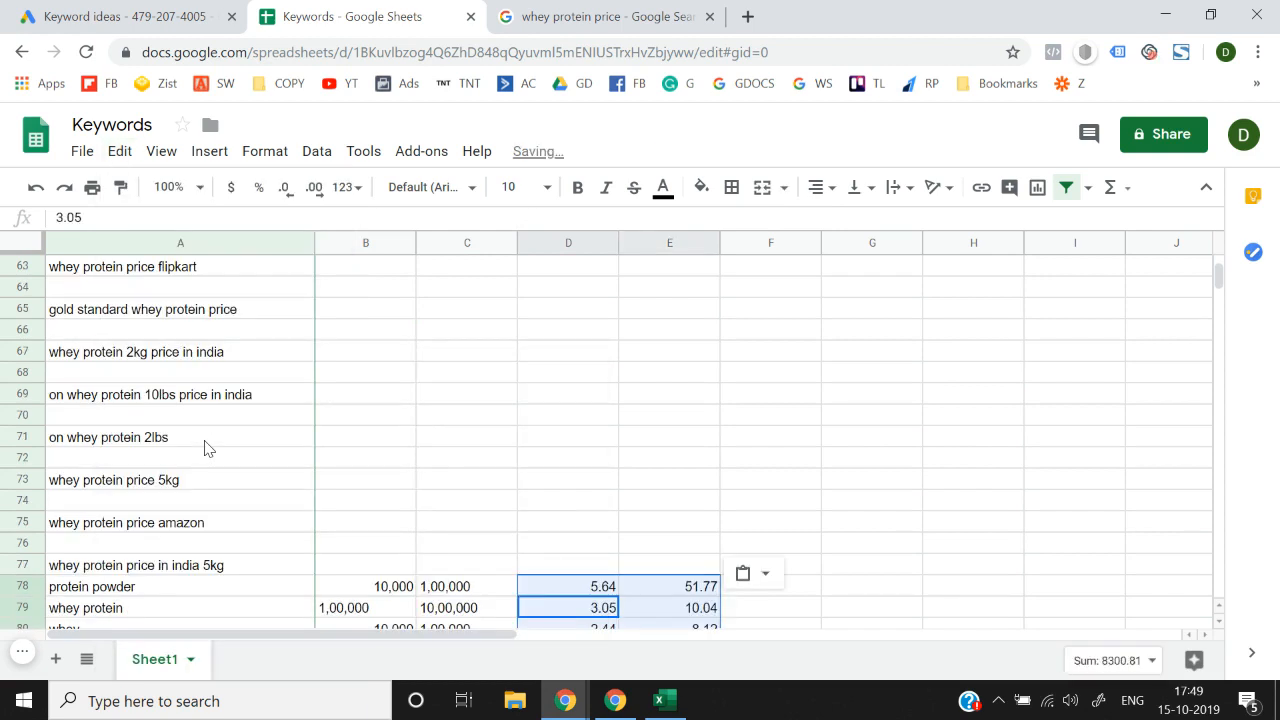
# Step: Turn off the existing filter on the Keyword column
pyautogui.hotkey('ctrl', 'Left')
pyautogui.press('Up')
pyautogui.press('Up')
pyautogui.press('Up')
pyautogui.press('Up')
pyautogui.press('Up')
pyautogui.press('Up')
pyautogui.press('Up')
pyautogui.press('Up')
pyautogui.press('Up')
pyautogui.press('Up')
pyautogui.press('Up')
pyautogui.press('Up')
pyautogui.press('Up')
pyautogui.press('Up')
pyautogui.press('Up')
pyautogui.press('Up')
pyautogui.hotkey('ctrl', 'Up')
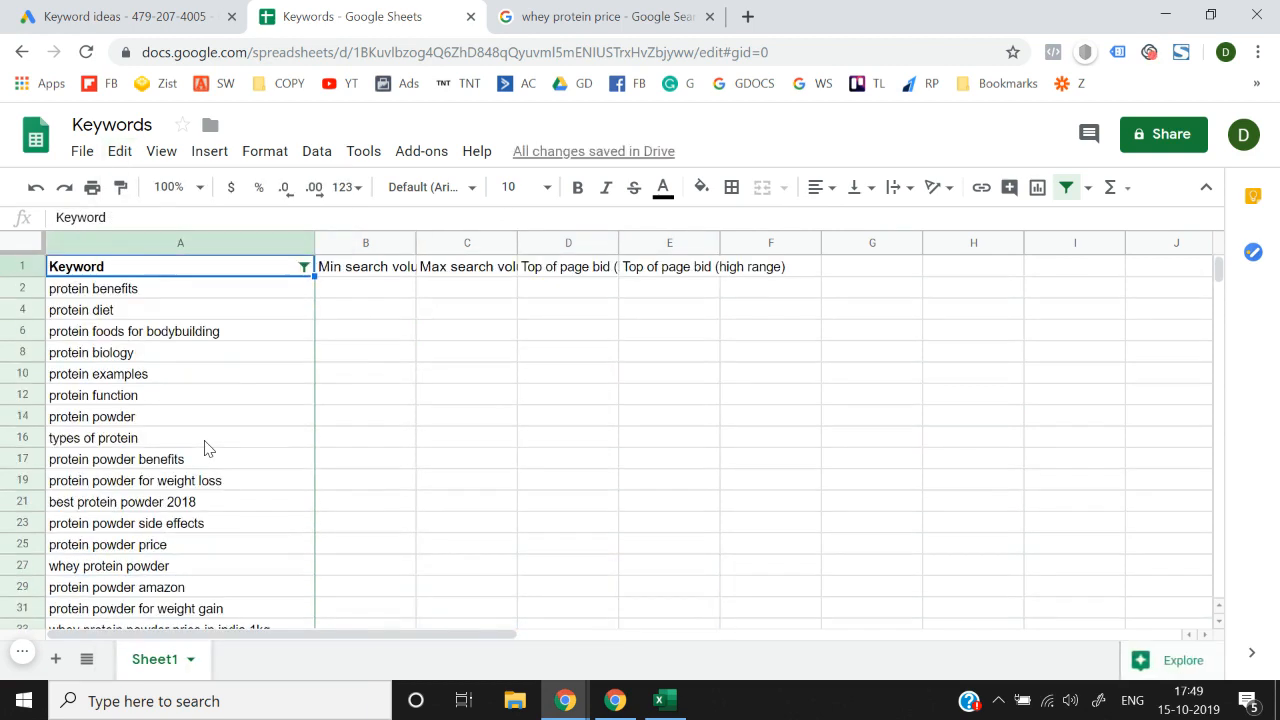
pyautogui.press('Down')
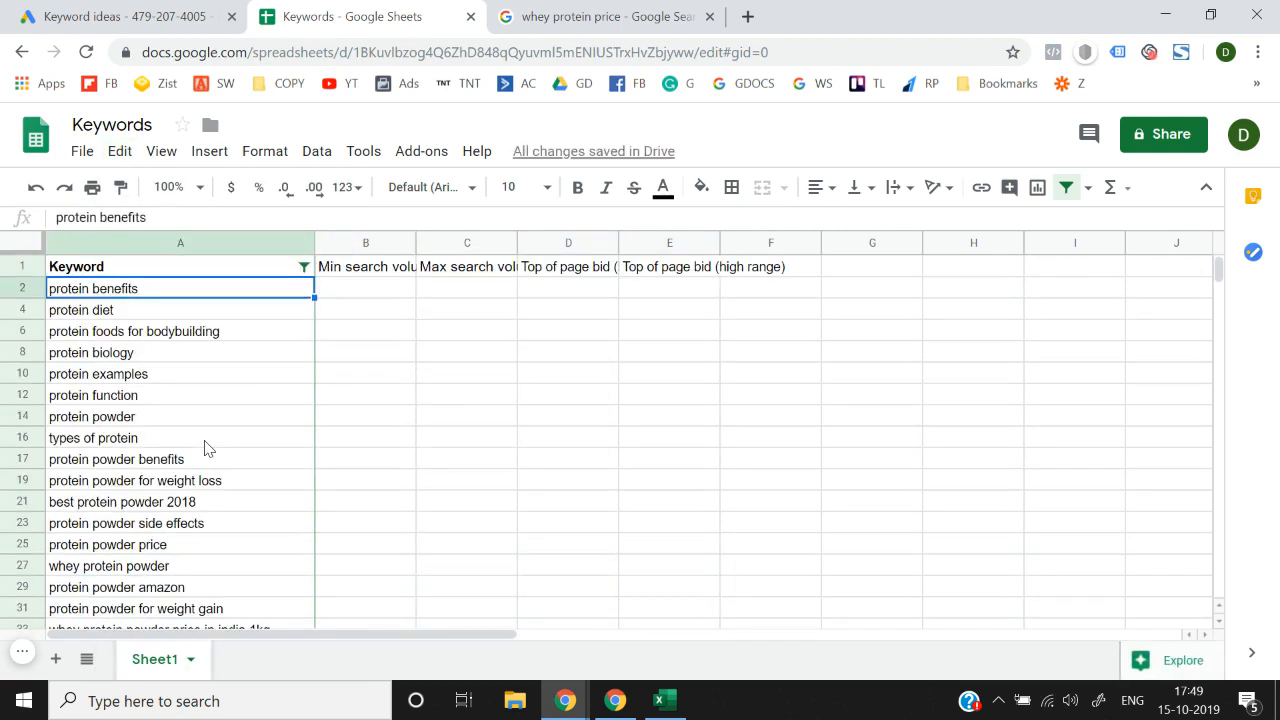
pyautogui.click(304, 267)
pyautogui.click(448, 422)
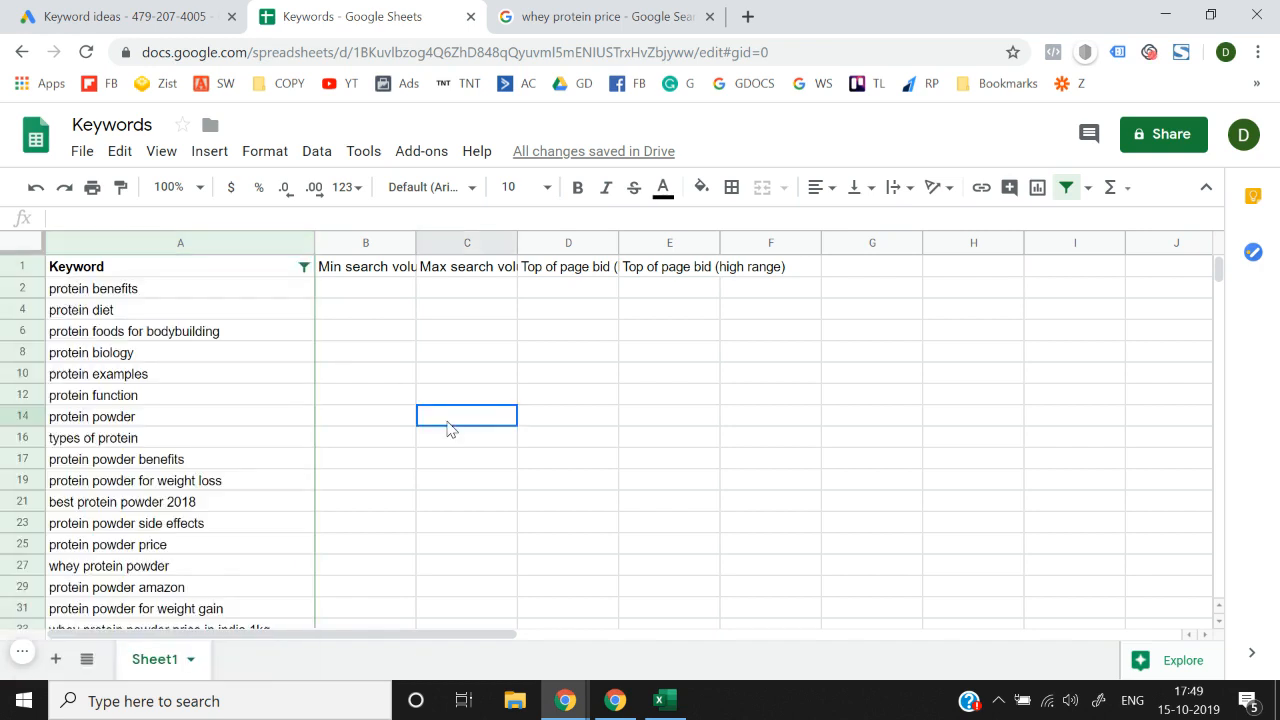
pyautogui.click(231, 273)
pyautogui.click(316, 151)
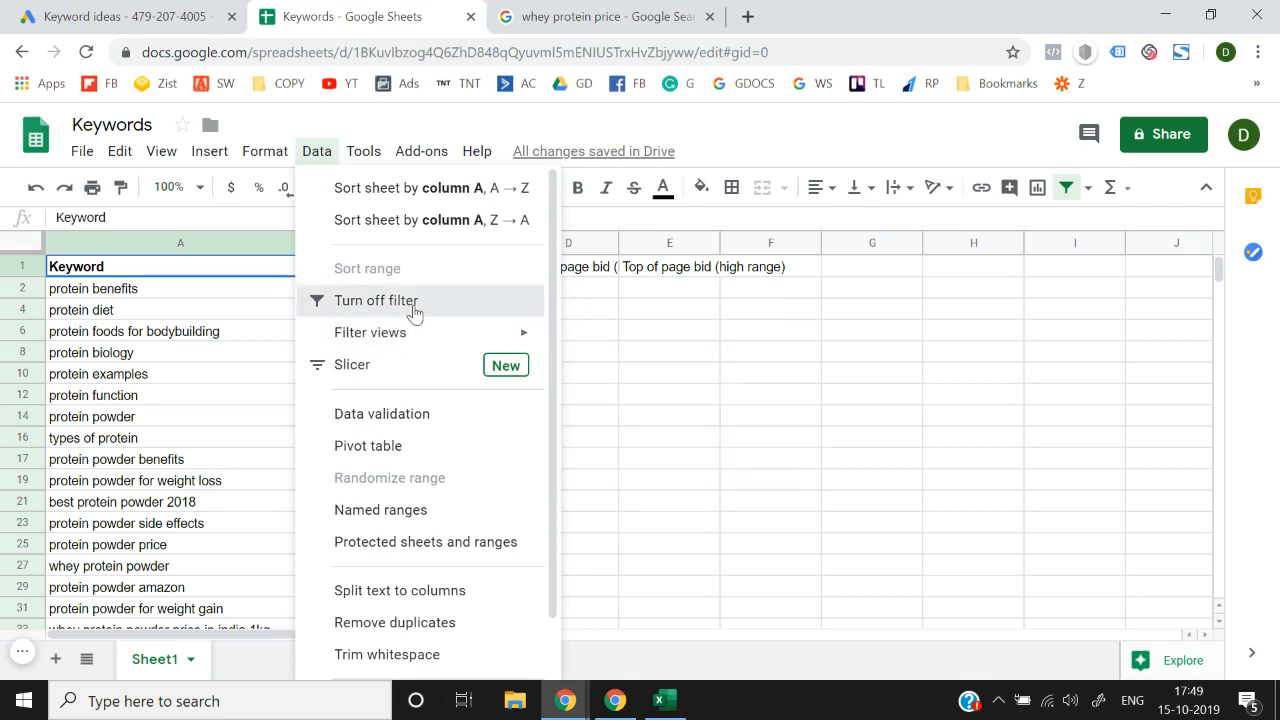
pyautogui.click(412, 302)
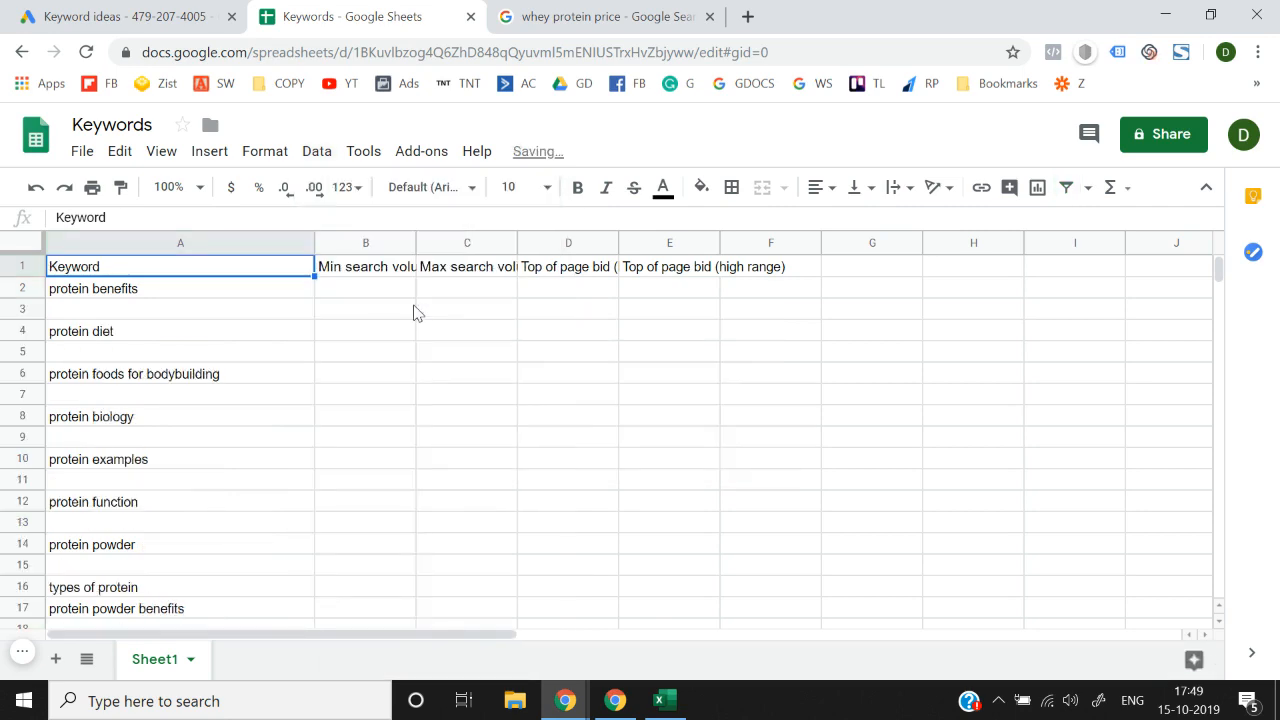
# Step: Create a filter over columns A to E, from the header row down to the last keyword row
pyautogui.hotkey('shift', 'Right')
pyautogui.hotkey('shift', 'Right')
pyautogui.hotkey('shift', 'Right')
pyautogui.hotkey('shift', 'Right')
pyautogui.hotkey('shift', 'Down')
pyautogui.hotkey('shift', 'Down')
pyautogui.hotkey('shift', 'Down')
pyautogui.hotkey('shift', 'Down')
pyautogui.hotkey('shift', 'Down')
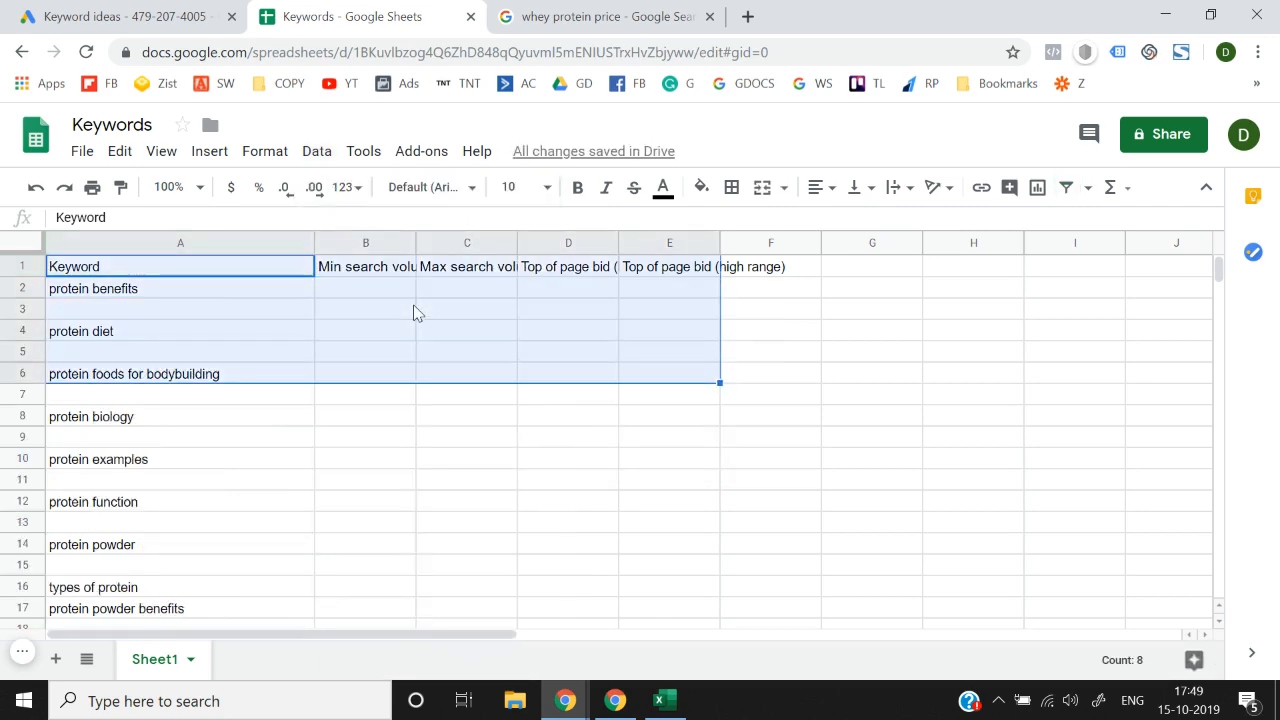
pyautogui.hotkey('ctrl', 'shift', 'Down')
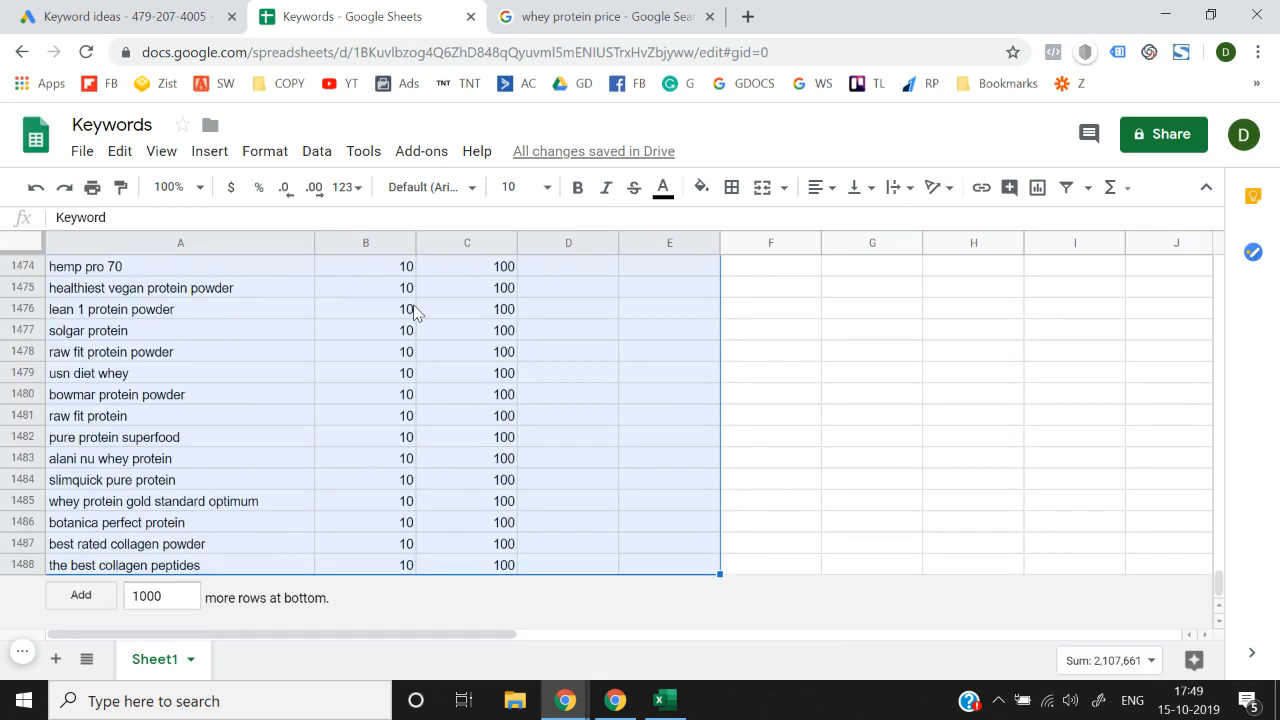
pyautogui.click(316, 151)
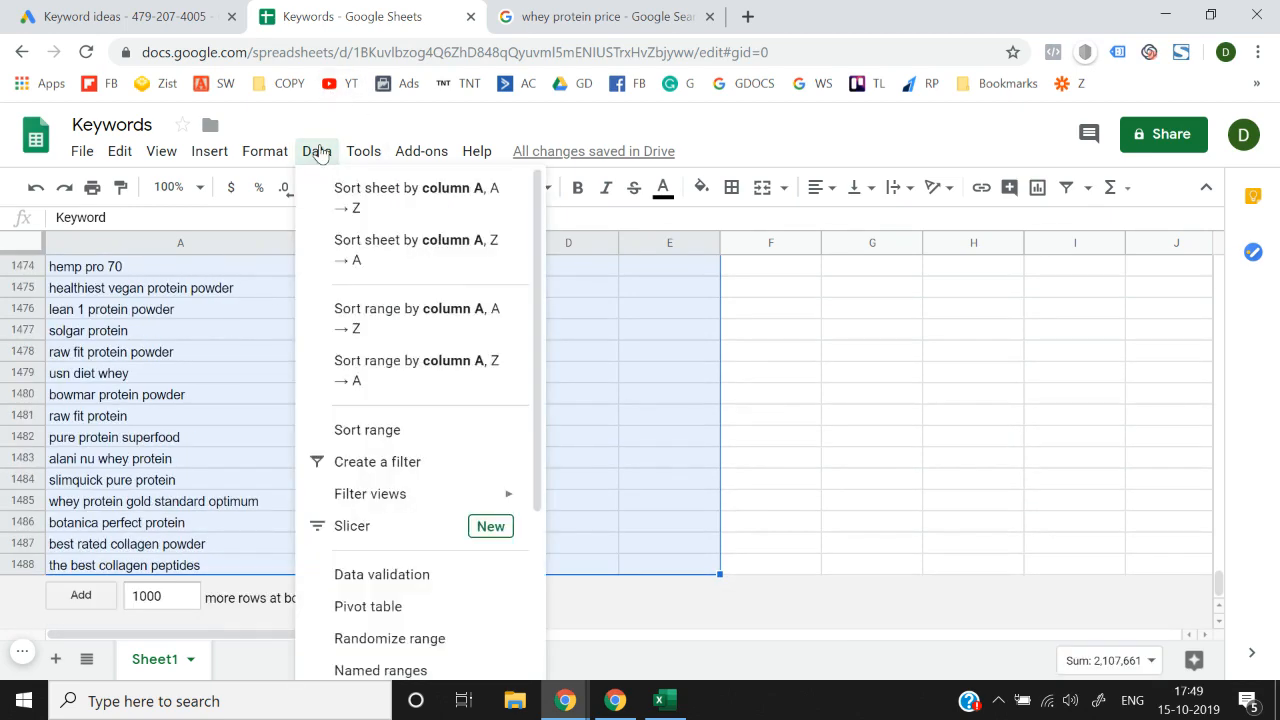
pyautogui.click(382, 460)
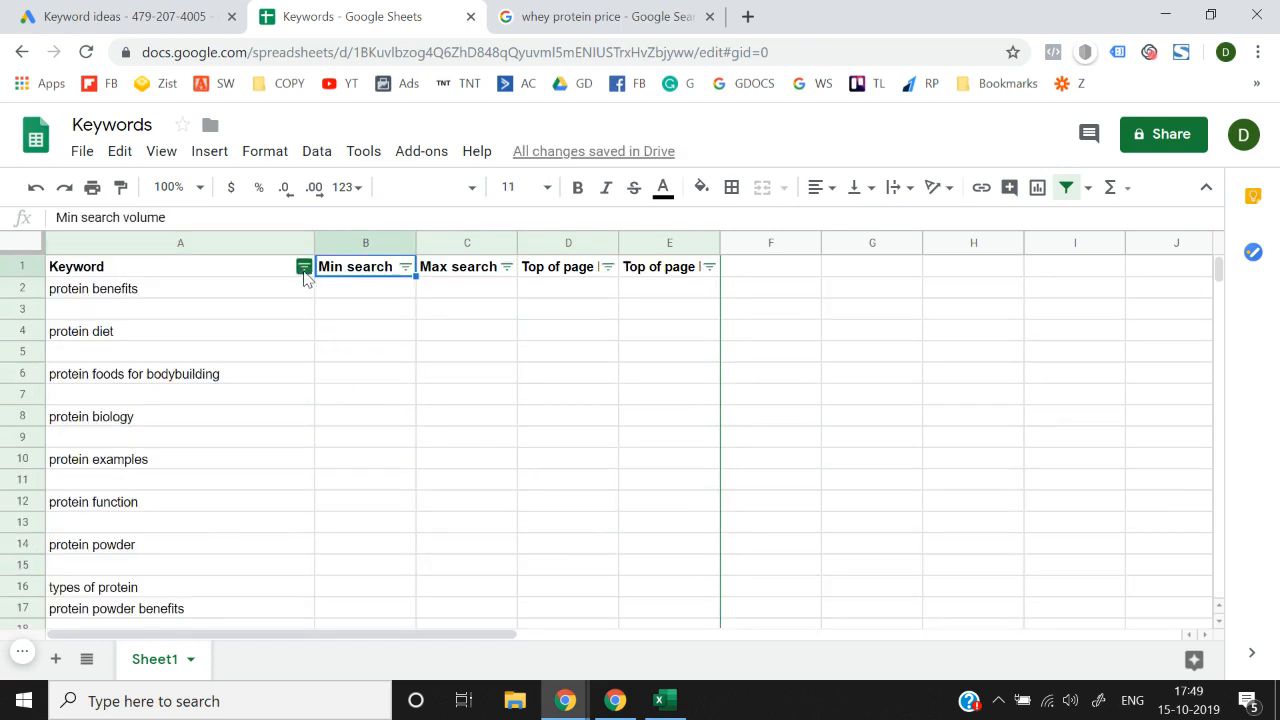
# Step: Filter the Keyword column by values to hide the blank rows
pyautogui.click(304, 268)
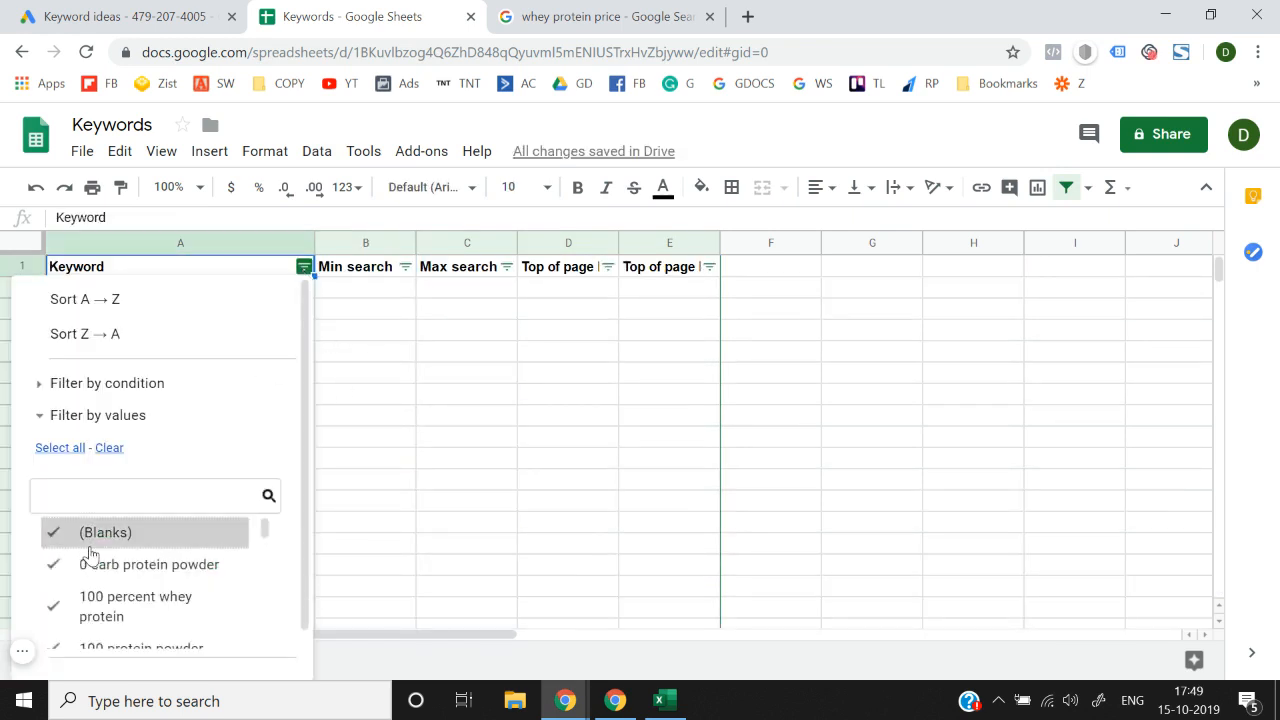
pyautogui.scroll(-3, 268, 600)
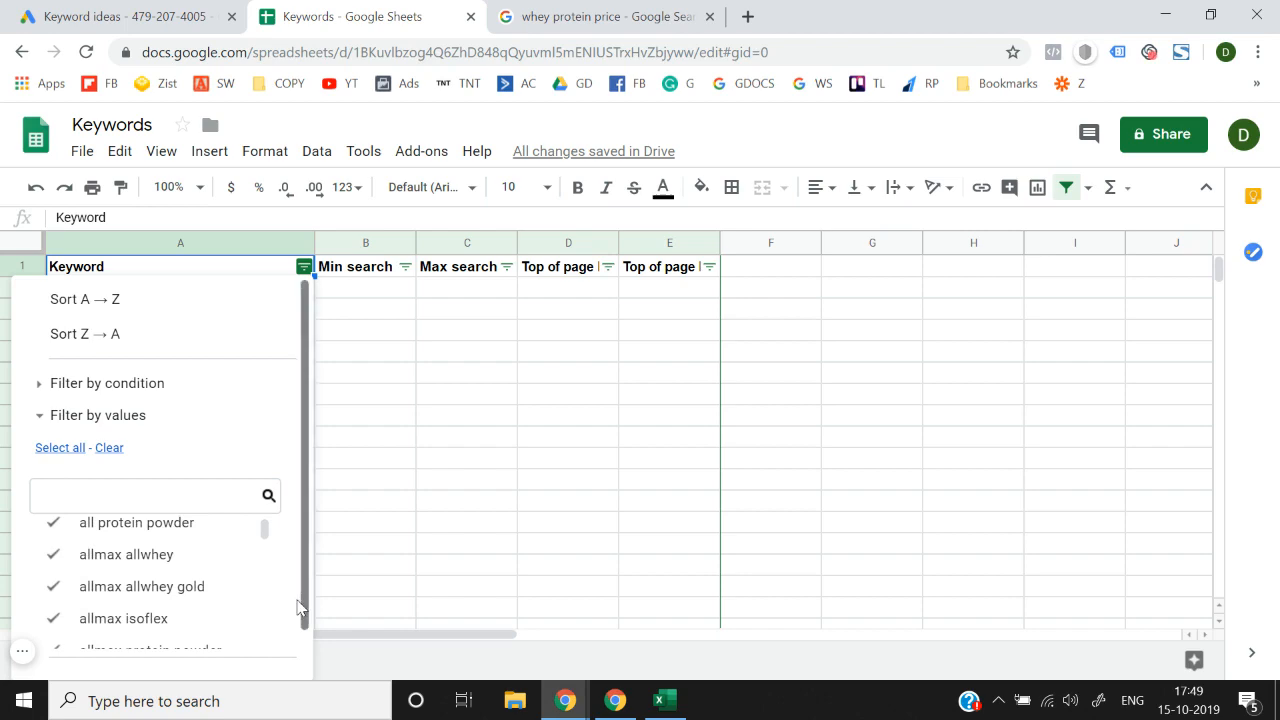
pyautogui.scroll(-1, 276, 604)
pyautogui.click(265, 655)
pyautogui.press('Down')
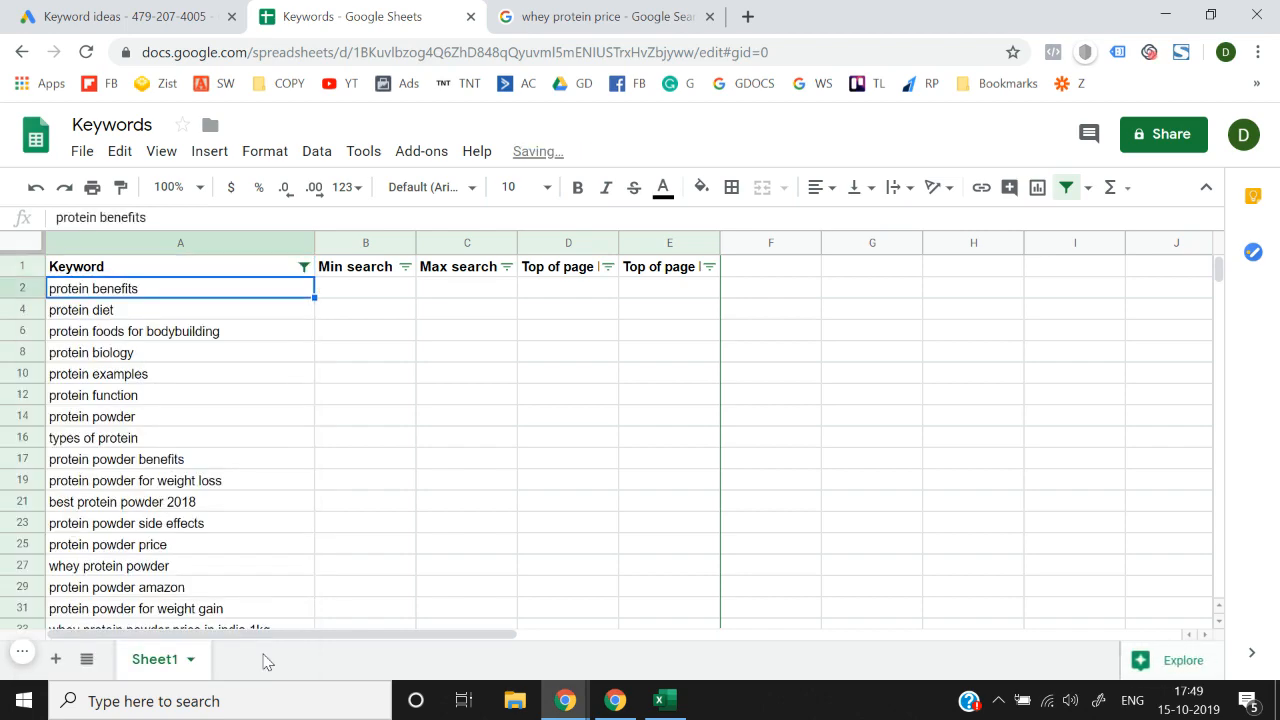
# Step: Review the filtered keywords and their minimum and maximum search values, working from the last row upward
pyautogui.hotkey('ctrl', 'Down')
pyautogui.press('Right')
pyautogui.press('Up')
pyautogui.press('Up')
pyautogui.press('Up')
pyautogui.press('Up')
pyautogui.press('Up')
pyautogui.press('Up')
pyautogui.press('Up')
pyautogui.press('Up')
pyautogui.press('Up')
pyautogui.press('Up')
pyautogui.press('Up')
pyautogui.press('Up')
pyautogui.press('Up')
pyautogui.press('Up')
pyautogui.press('Up')
pyautogui.press('Up')
pyautogui.press('Up')
pyautogui.press('Up')
pyautogui.press('Up')
pyautogui.press('Up')
pyautogui.press('Up')
pyautogui.press('Up')
pyautogui.press('Up')
pyautogui.press('Up')
pyautogui.press('Up')
pyautogui.press('Up')
pyautogui.press('Up')
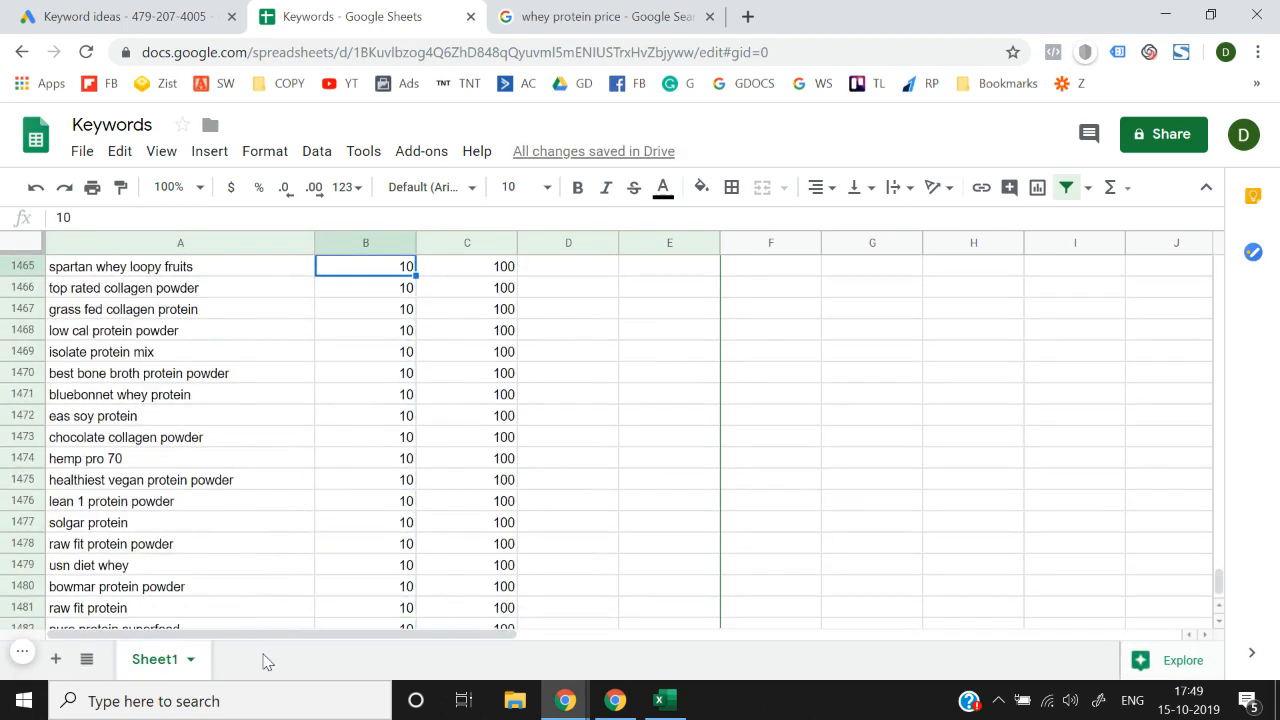
pyautogui.press('Up')
pyautogui.press('Up')
pyautogui.press('Up')
pyautogui.press('Up')
pyautogui.press('Up')
pyautogui.press('Up')
pyautogui.press('Up')
pyautogui.press('Up')
pyautogui.press('Up')
pyautogui.press('Up')
pyautogui.press('Up')
pyautogui.press('Up')
pyautogui.press('Up')
pyautogui.press('Up')
pyautogui.press('Up')
pyautogui.press('Up')
pyautogui.press('Up')
pyautogui.press('Up')
pyautogui.press('Up')
pyautogui.press('Up')
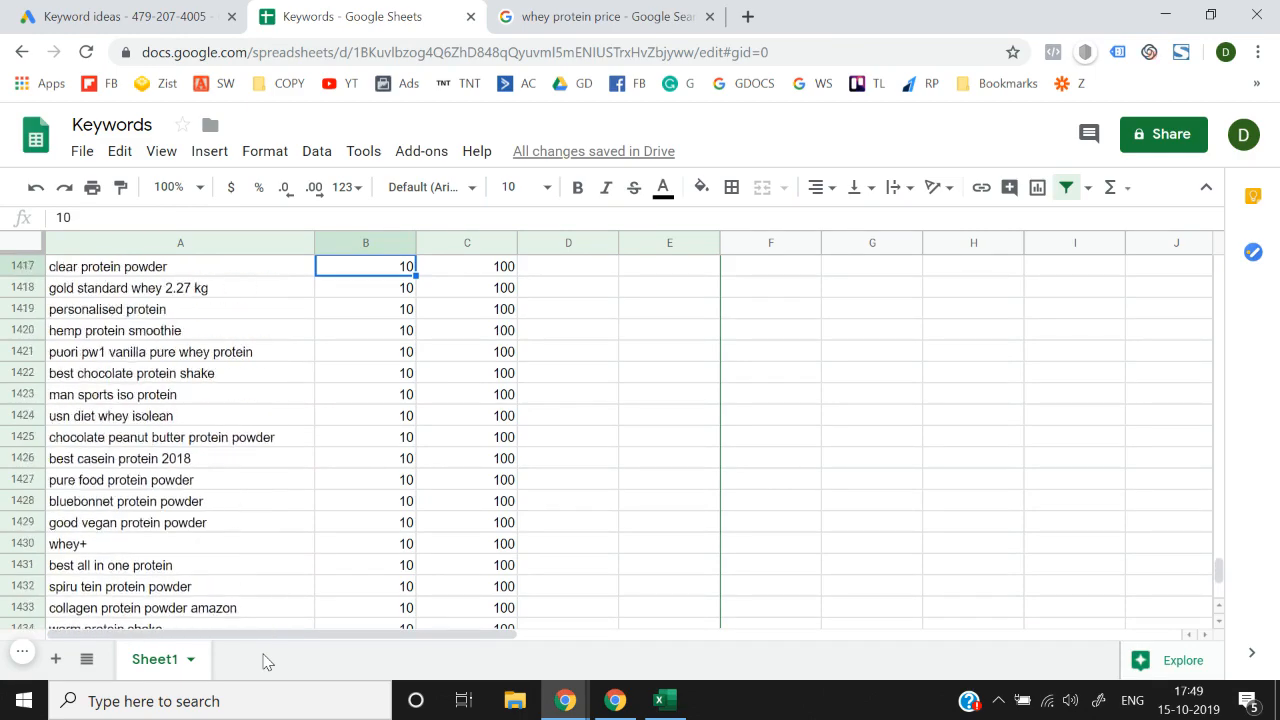
pyautogui.press('Up')
pyautogui.press('Up')
pyautogui.press('Up')
pyautogui.press('Up')
pyautogui.press('Up')
pyautogui.press('Up')
pyautogui.press('Up')
pyautogui.press('Up')
pyautogui.press('Up')
pyautogui.press('Up')
pyautogui.press('Up')
pyautogui.press('Up')
pyautogui.press('Up')
pyautogui.press('Up')
pyautogui.press('Up')
pyautogui.press('Up')
pyautogui.press('Up')
pyautogui.press('Up')
pyautogui.press('Up')
pyautogui.press('Up')
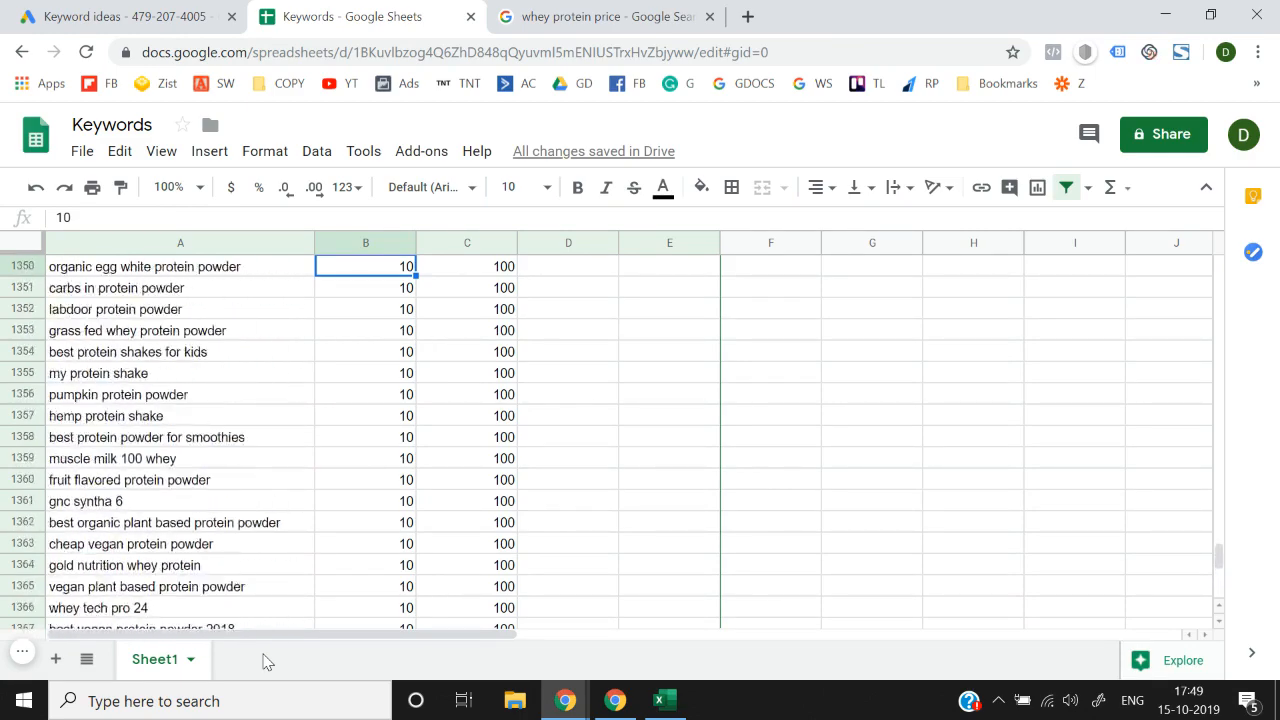
pyautogui.press('Up')
pyautogui.press('Up')
pyautogui.press('Up')
pyautogui.press('Up')
pyautogui.press('Up')
pyautogui.press('Up')
pyautogui.press('Up')
pyautogui.press('Up')
pyautogui.press('Up')
pyautogui.press('Up')
pyautogui.press('Up')
pyautogui.press('Up')
pyautogui.press('Up')
pyautogui.press('Up')
pyautogui.press('Up')
pyautogui.press('Up')
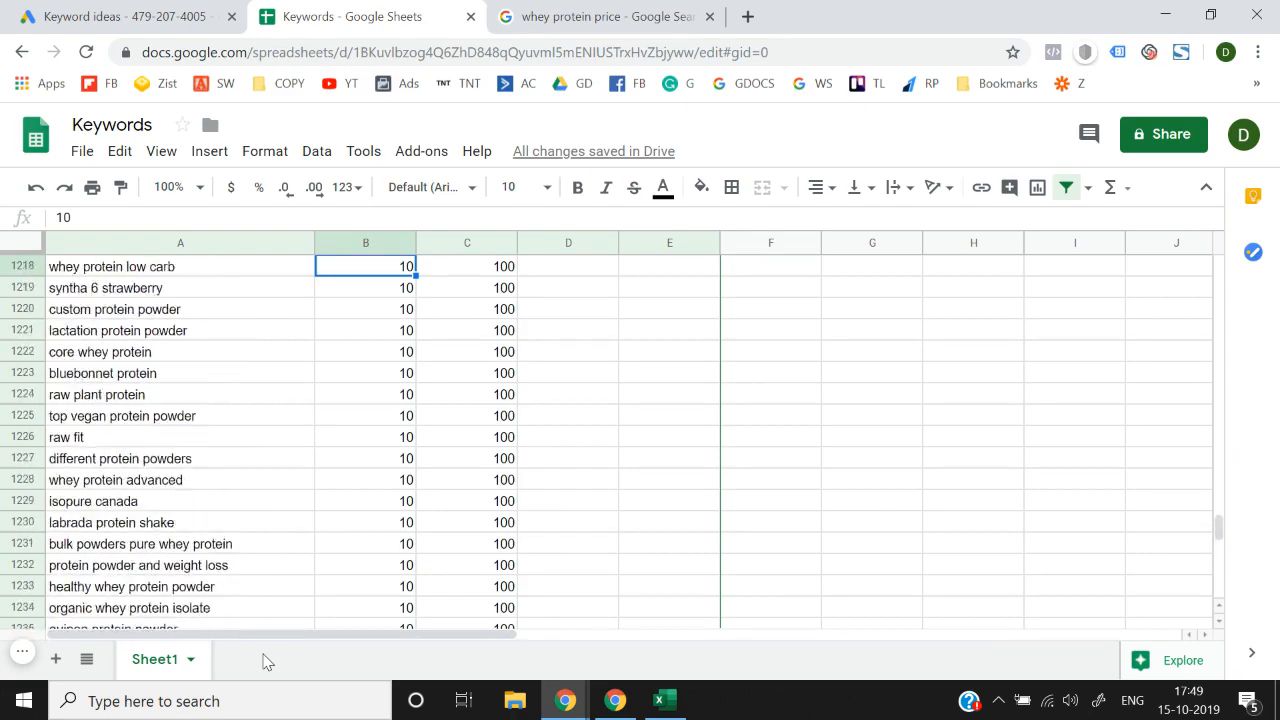
pyautogui.press('Up')
pyautogui.press('Up')
pyautogui.press('Up')
pyautogui.press('Up')
pyautogui.press('Up')
pyautogui.press('Up')
pyautogui.press('Up')
pyautogui.press('Up')
pyautogui.press('Up')
pyautogui.press('Up')
pyautogui.press('Up')
pyautogui.press('Up')
pyautogui.press('Up')
pyautogui.press('Up')
pyautogui.press('Up')
pyautogui.press('Up')
pyautogui.press('Up')
pyautogui.press('Up')
pyautogui.press('Up')
pyautogui.press('Up')
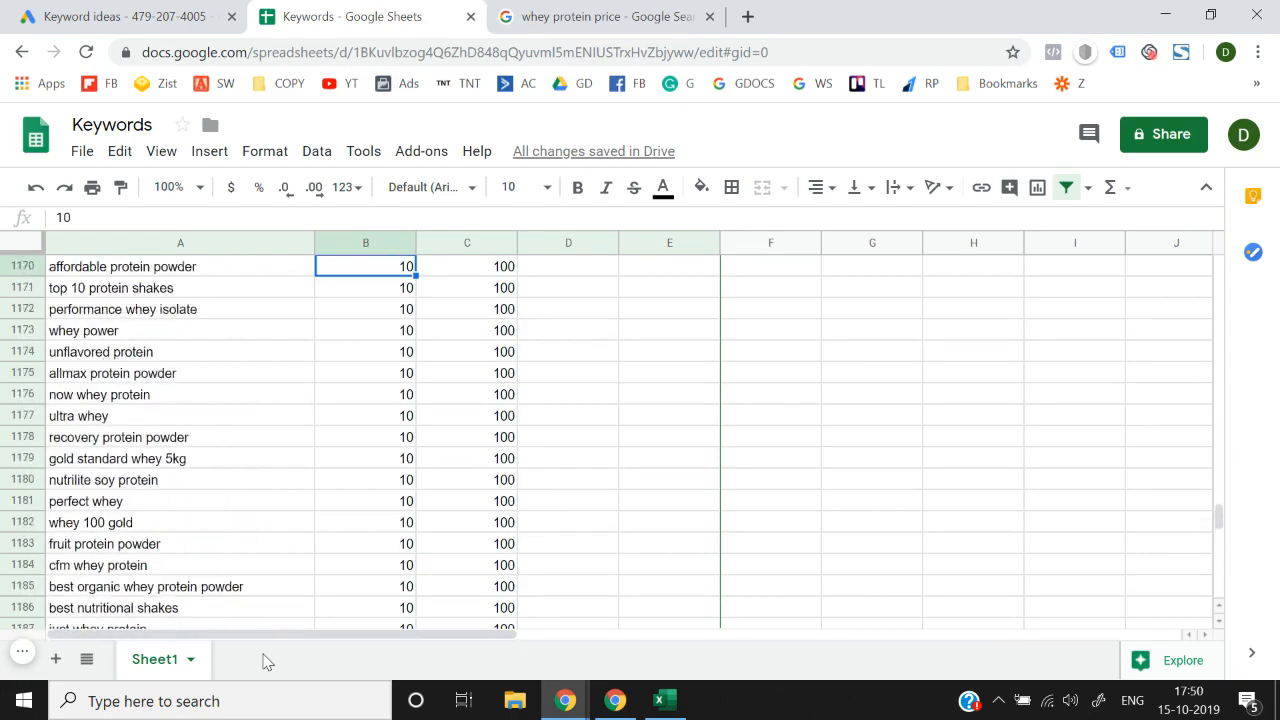
# Step: Examine the rows around row 78, where the Keyword Planner ideas with search volumes and bids meet the related-search keywords
pyautogui.hotkey('ctrl', 'Up')
pyautogui.press('Up')
pyautogui.press('Up')
pyautogui.press('Up')
pyautogui.press('Up')
pyautogui.press('Up')
pyautogui.press('Up')
pyautogui.press('Up')
pyautogui.press('Up')
pyautogui.press('Up')
pyautogui.press('Up')
pyautogui.press('Up')
pyautogui.press('Up')
pyautogui.press('Up')
pyautogui.press('Up')
pyautogui.press('Up')
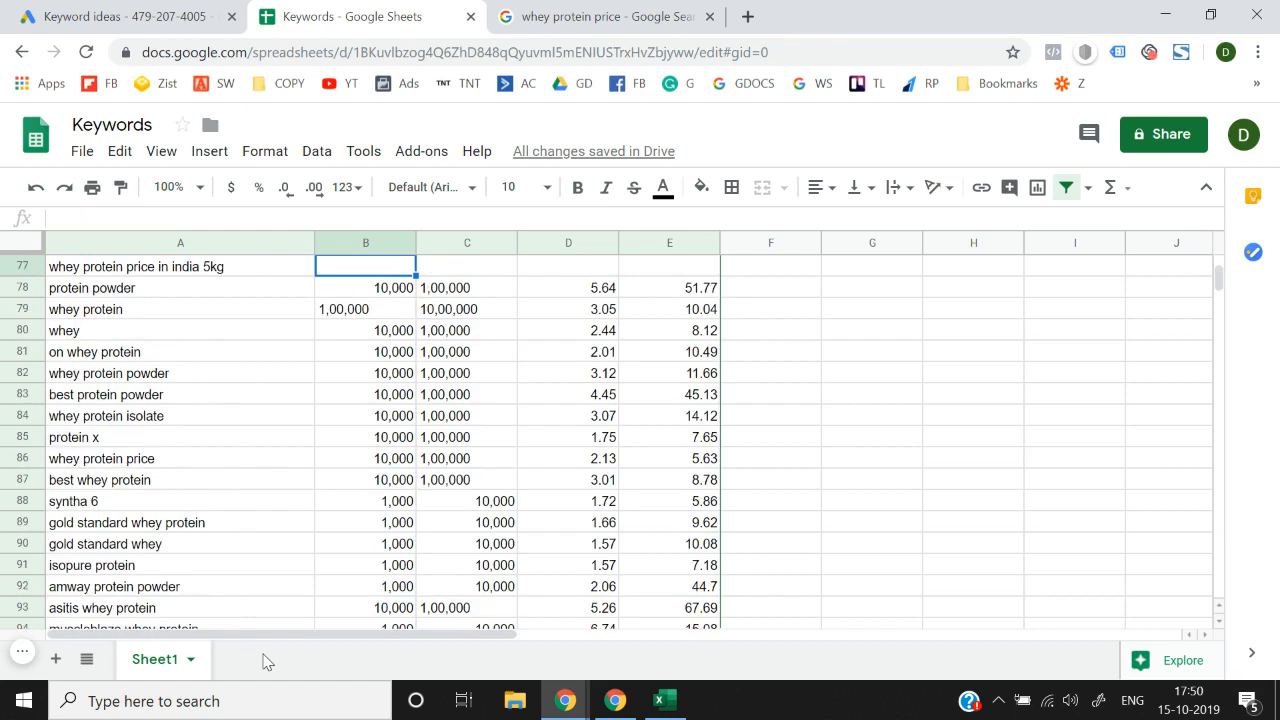
pyautogui.press('Down')
pyautogui.press('Down')
pyautogui.press('Down')
pyautogui.press('Down')
pyautogui.press('Down')
pyautogui.press('Down')
pyautogui.press('Down')
pyautogui.press('Down')
pyautogui.press('Down')
pyautogui.press('Down')
pyautogui.press('Down')
pyautogui.press('Down')
pyautogui.press('Down')
pyautogui.press('Down')
pyautogui.press('Down')
pyautogui.press('Down')
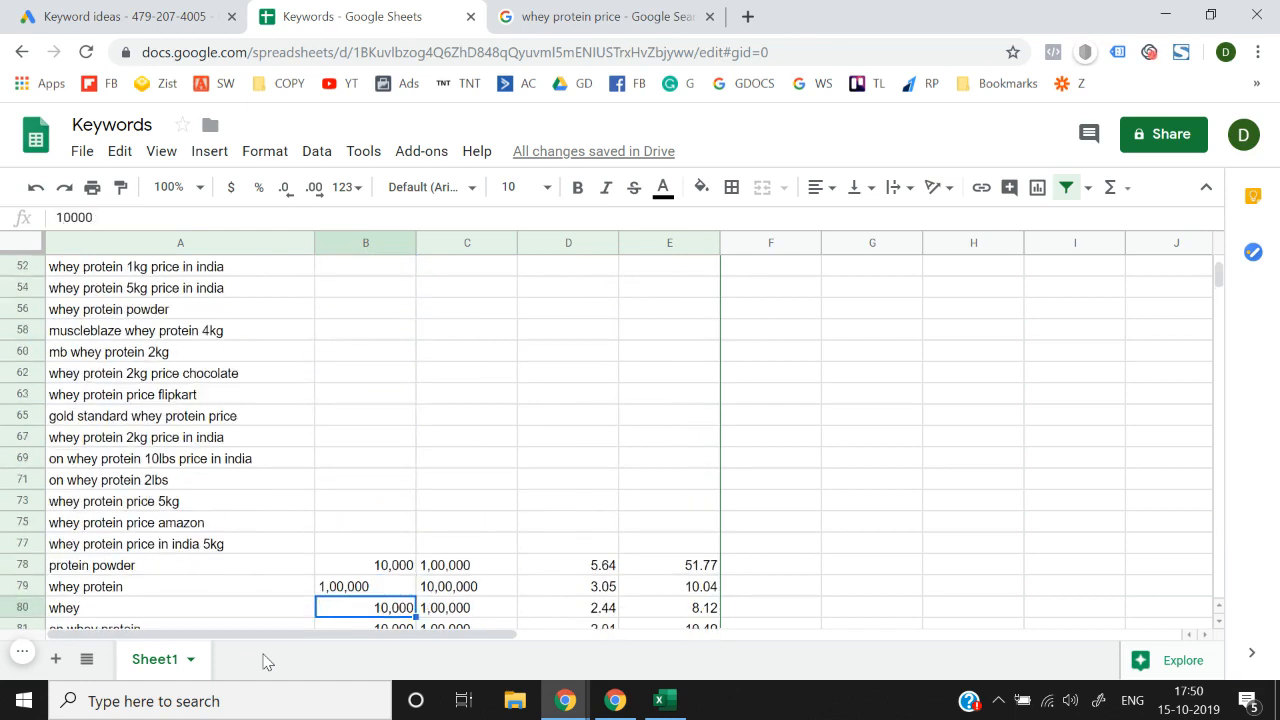
pyautogui.press('Up')
pyautogui.press('Up')
pyautogui.press('Left')
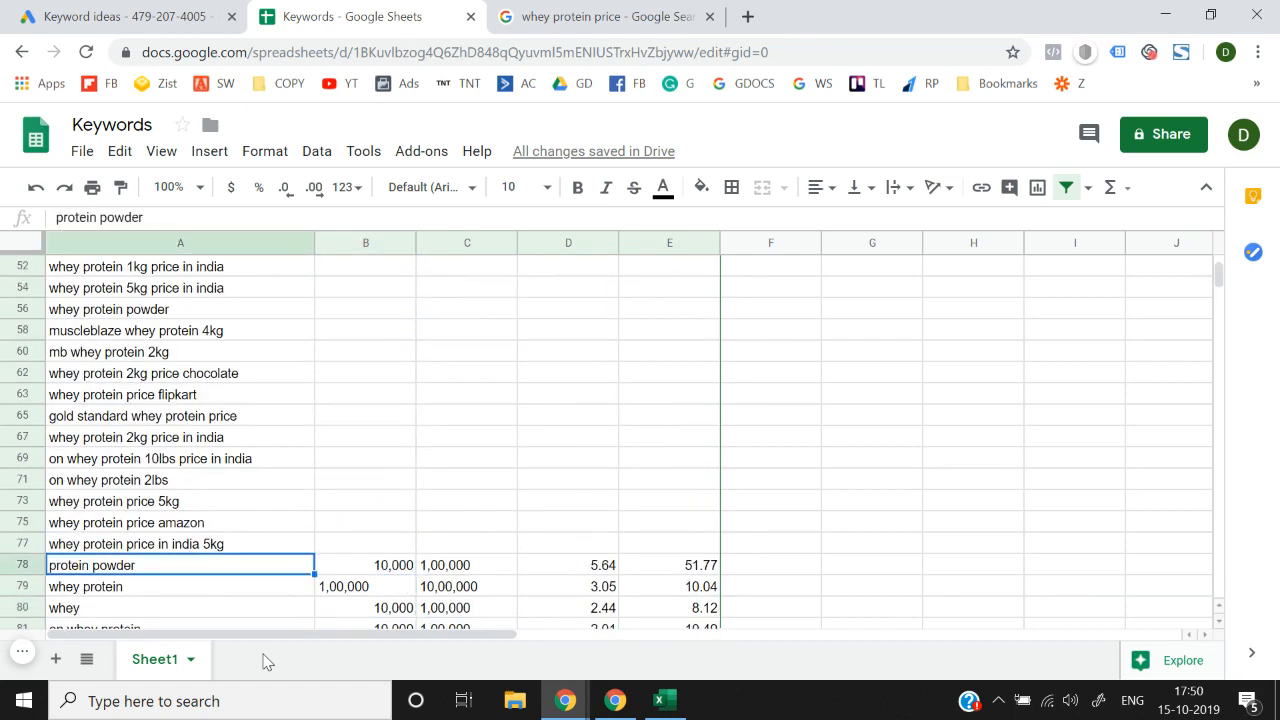
# Step: Return to the first keyword of the filtered list, in cell A2
pyautogui.press('Up')
pyautogui.press('Right')
pyautogui.hotkey('ctrl', 'Up')
pyautogui.press('Left')
pyautogui.press('Down')
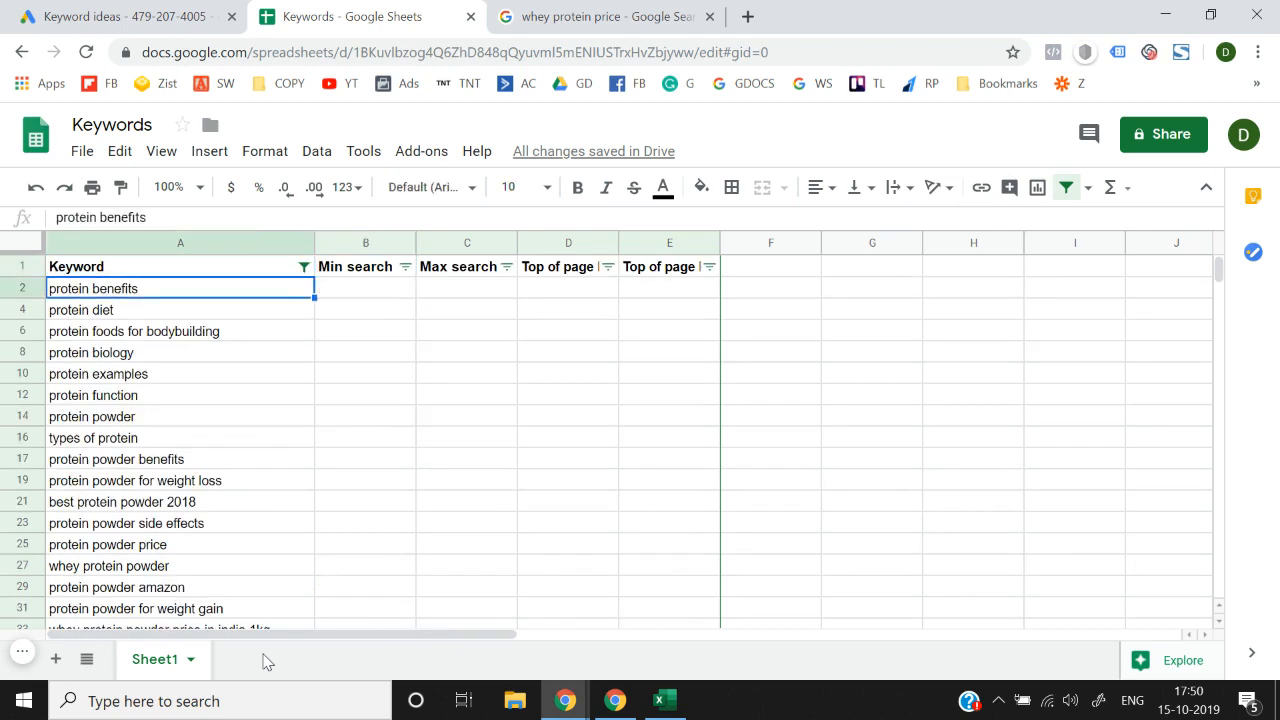
# Step: Examine the related-search keywords without search volumes, from cell A2 down to where the Keyword Planner ideas begin
pyautogui.hotkey('shift', 'Down')
pyautogui.hotkey('shift', 'Down')
pyautogui.hotkey('shift', 'Down')
pyautogui.hotkey('shift', 'Down')
pyautogui.hotkey('shift', 'Down')
pyautogui.hotkey('shift', 'Down')
pyautogui.hotkey('shift', 'Down')
pyautogui.hotkey('shift', 'Down')
pyautogui.hotkey('shift', 'Down')
pyautogui.hotkey('shift', 'Down')
pyautogui.hotkey('shift', 'Down')
pyautogui.hotkey('shift', 'Down')
pyautogui.hotkey('shift', 'Down')
pyautogui.hotkey('shift', 'Down')
pyautogui.hotkey('shift', 'Down')
pyautogui.hotkey('shift', 'Down')
pyautogui.hotkey('shift', 'Down')
pyautogui.hotkey('shift', 'Down')
pyautogui.hotkey('shift', 'Down')
pyautogui.hotkey('shift', 'Down')
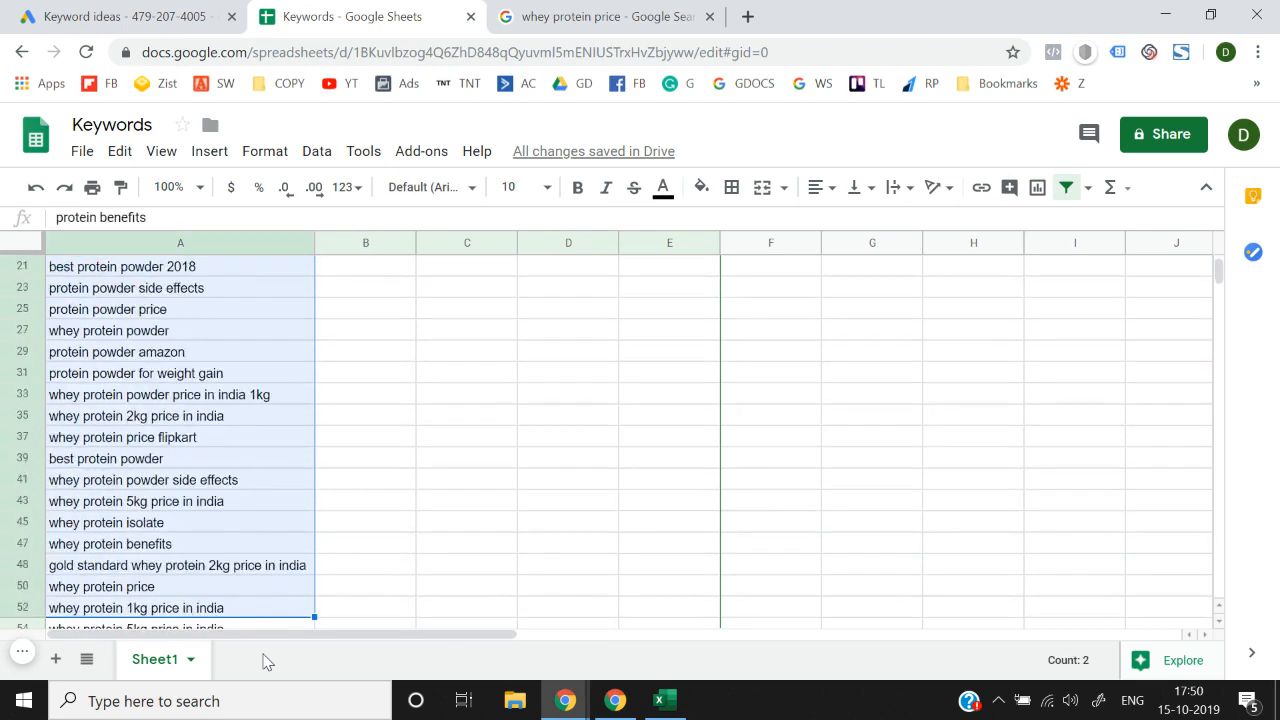
pyautogui.hotkey('shift', 'Down')
pyautogui.hotkey('shift', 'Down')
pyautogui.hotkey('shift', 'Down')
pyautogui.hotkey('shift', 'Down')
pyautogui.hotkey('shift', 'Down')
pyautogui.hotkey('shift', 'Down')
pyautogui.hotkey('shift', 'Down')
pyautogui.hotkey('shift', 'Down')
pyautogui.hotkey('shift', 'Down')
pyautogui.hotkey('shift', 'Down')
pyautogui.hotkey('shift', 'Up')
pyautogui.hotkey('shift', 'Up')
pyautogui.hotkey('shift', 'Up')
pyautogui.hotkey('shift', 'Up')
pyautogui.hotkey('shift', 'Up')
pyautogui.hotkey('shift', 'Up')
pyautogui.hotkey('shift', 'Up')
pyautogui.hotkey('shift', 'Up')
pyautogui.hotkey('shift', 'Up')
pyautogui.hotkey('shift', 'Up')
pyautogui.hotkey('shift', 'Up')
pyautogui.hotkey('shift', 'Up')
pyautogui.hotkey('shift', 'Up')
pyautogui.hotkey('shift', 'Up')
pyautogui.hotkey('shift', 'Up')
pyautogui.hotkey('shift', 'Up')
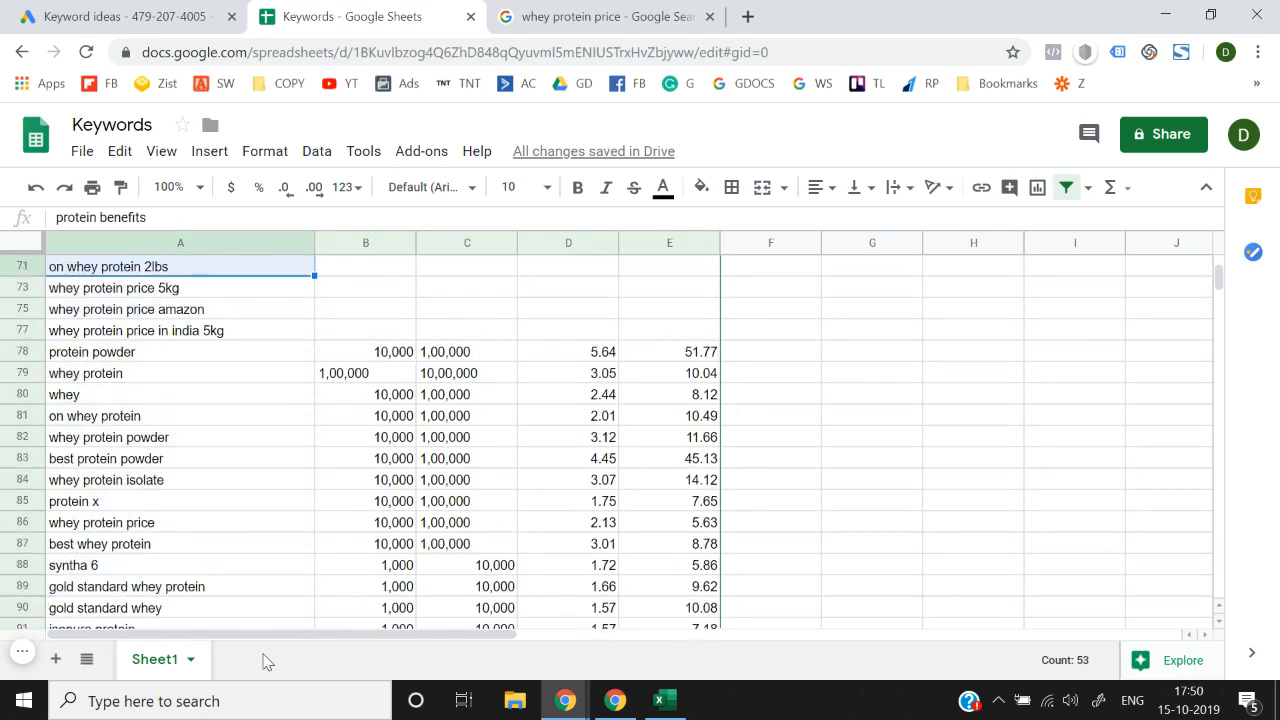
pyautogui.press('Down')
pyautogui.press('Up')
pyautogui.press('Up')
pyautogui.press('Right')
pyautogui.press('Down')
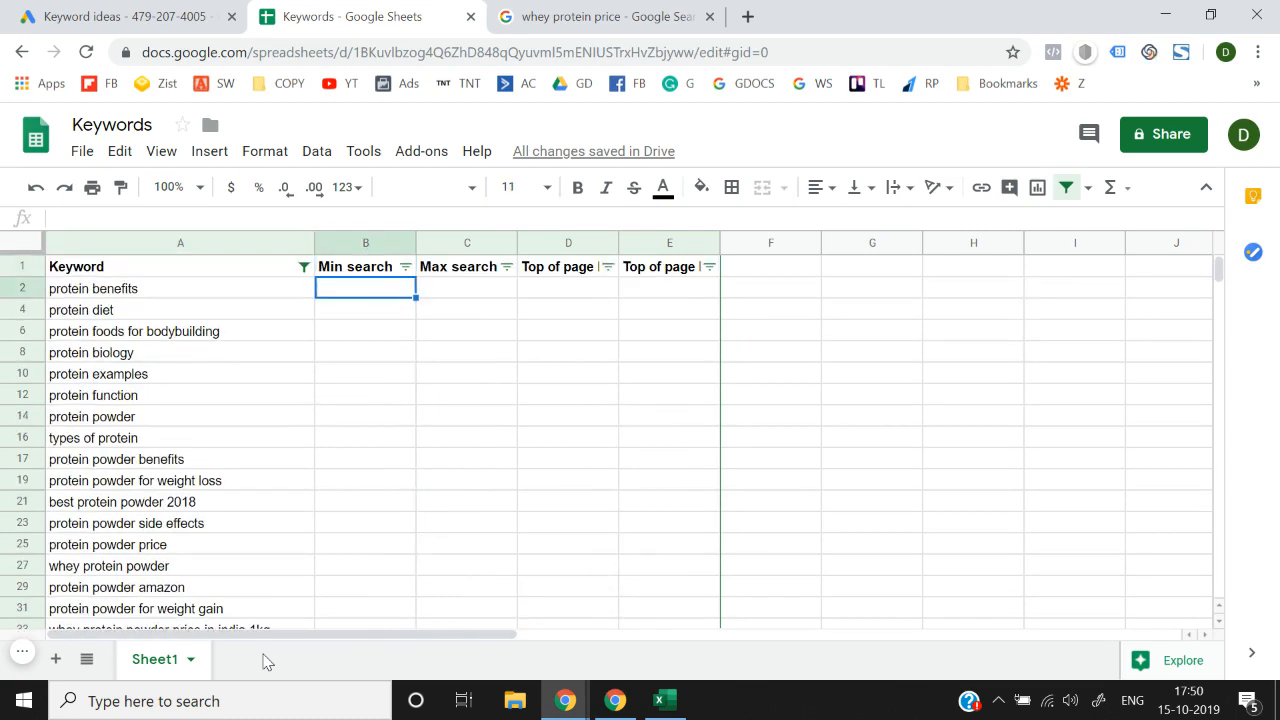
pyautogui.press('Left')
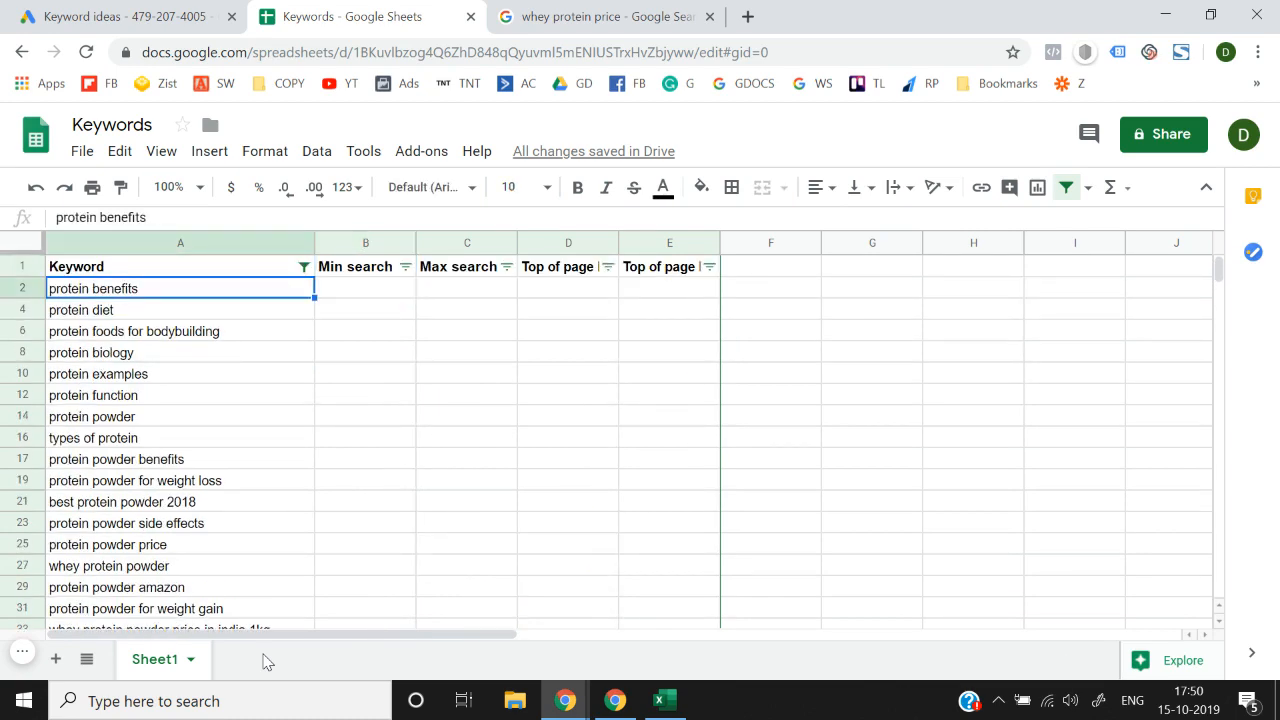
pyautogui.hotkey('shift', 'Down')
pyautogui.hotkey('shift', 'Down')
pyautogui.hotkey('shift', 'Down')
pyautogui.hotkey('shift', 'Down')
pyautogui.hotkey('shift', 'Down')
pyautogui.hotkey('shift', 'Down')
pyautogui.hotkey('shift', 'Down')
pyautogui.hotkey('shift', 'Down')
pyautogui.hotkey('shift', 'Down')
pyautogui.hotkey('shift', 'Down')
pyautogui.hotkey('shift', 'Down')
pyautogui.hotkey('shift', 'Down')
pyautogui.press('Up')
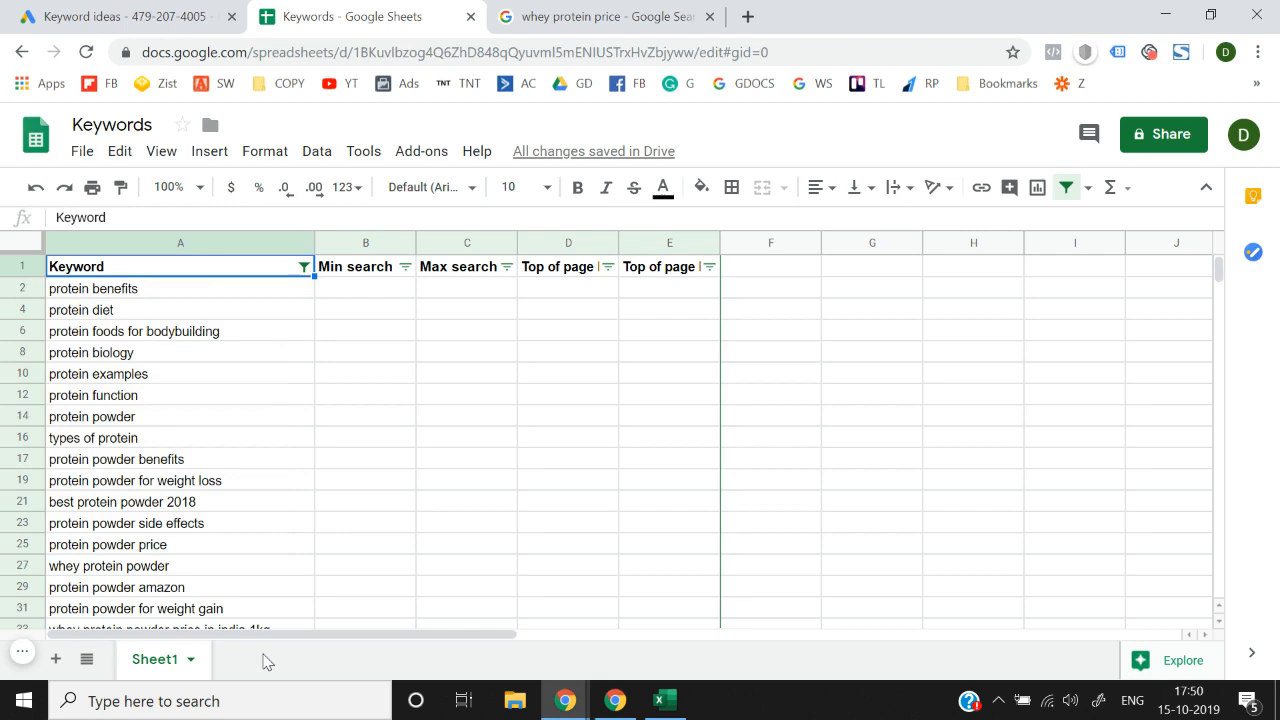
# Step: Switch to the Keyword Planner, deselect all keyword ideas, and clear "protein powder" from the keyword search
pyautogui.click(145, 8)
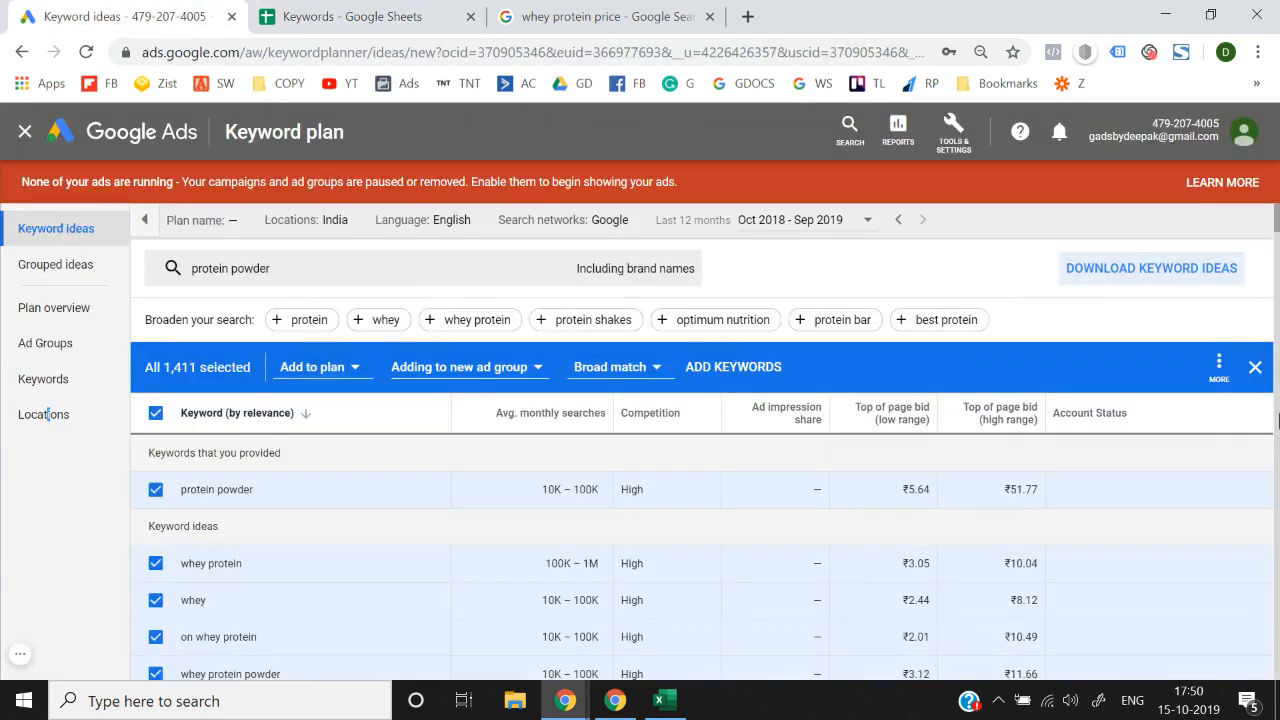
pyautogui.click(1255, 367)
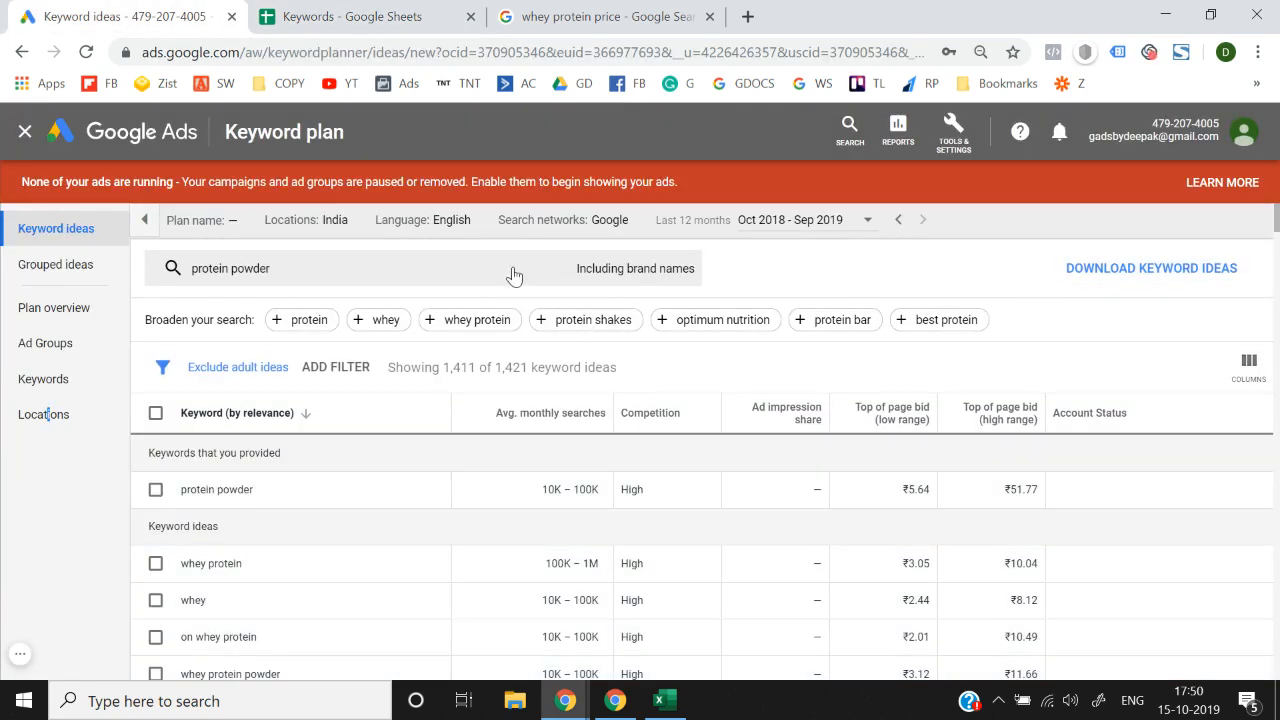
pyautogui.click(513, 275)
pyautogui.press('BackSpace')
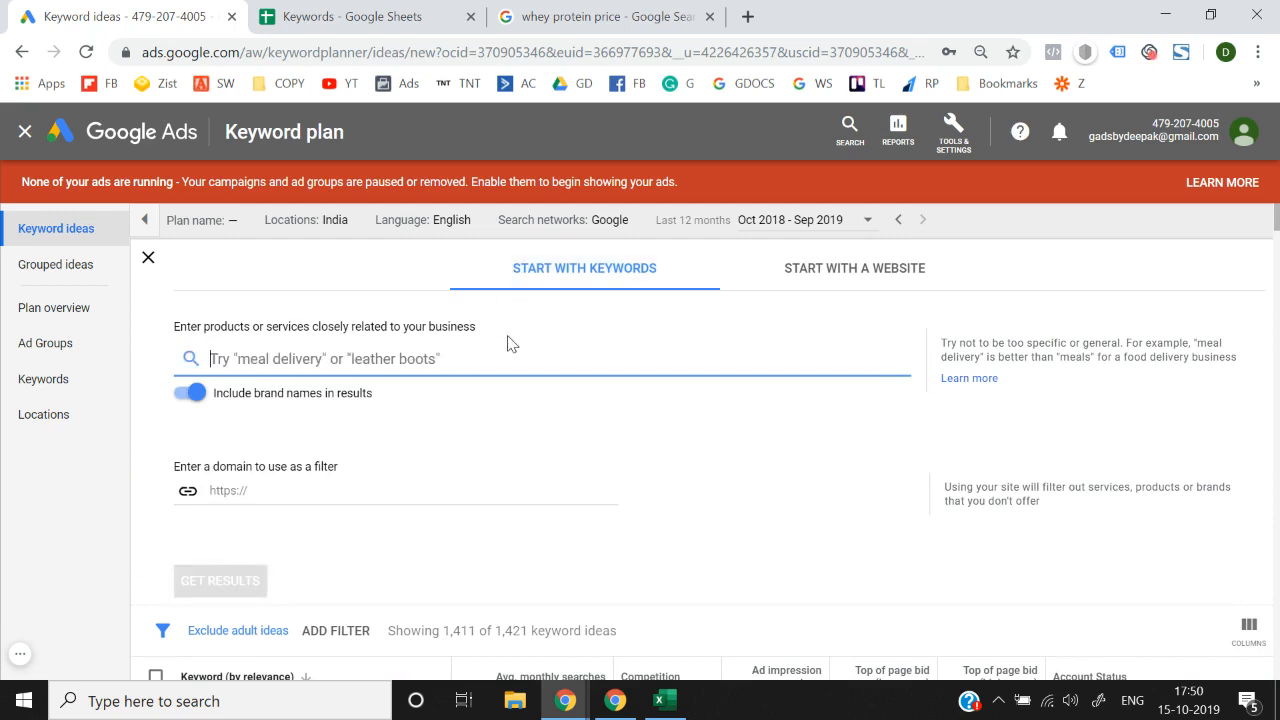
pyautogui.hotkey('alt', 'Tab')
pyautogui.press('Left')
pyautogui.press('Left')
pyautogui.press('Escape')
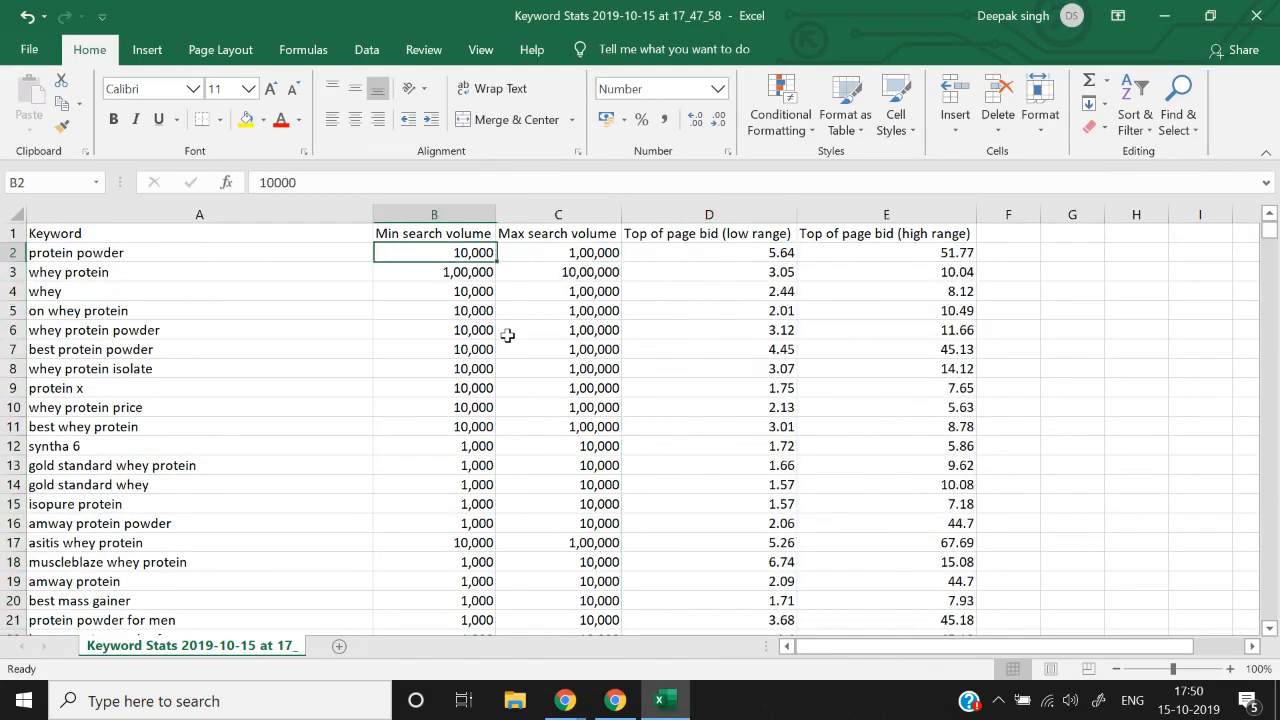
pyautogui.press('Left')
pyautogui.hotkey('shift', 'Down')
pyautogui.hotkey('shift', 'Down')
pyautogui.hotkey('shift', 'Down')
pyautogui.hotkey('shift', 'Down')
pyautogui.hotkey('shift', 'Down')
pyautogui.hotkey('shift', 'Down')
pyautogui.hotkey('shift', 'Down')
pyautogui.hotkey('shift', 'Down')
pyautogui.hotkey('shift', 'Down')
pyautogui.hotkey('shift', 'Down')
pyautogui.hotkey('shift', 'Down')
pyautogui.hotkey('shift', 'Down')
pyautogui.hotkey('shift', 'Down')
pyautogui.hotkey('shift', 'Down')
pyautogui.hotkey('shift', 'Down')
pyautogui.hotkey('shift', 'Down')
pyautogui.hotkey('shift', 'Down')
pyautogui.hotkey('shift', 'Down')
pyautogui.hotkey('shift', 'Down')
pyautogui.hotkey('shift', 'Down')
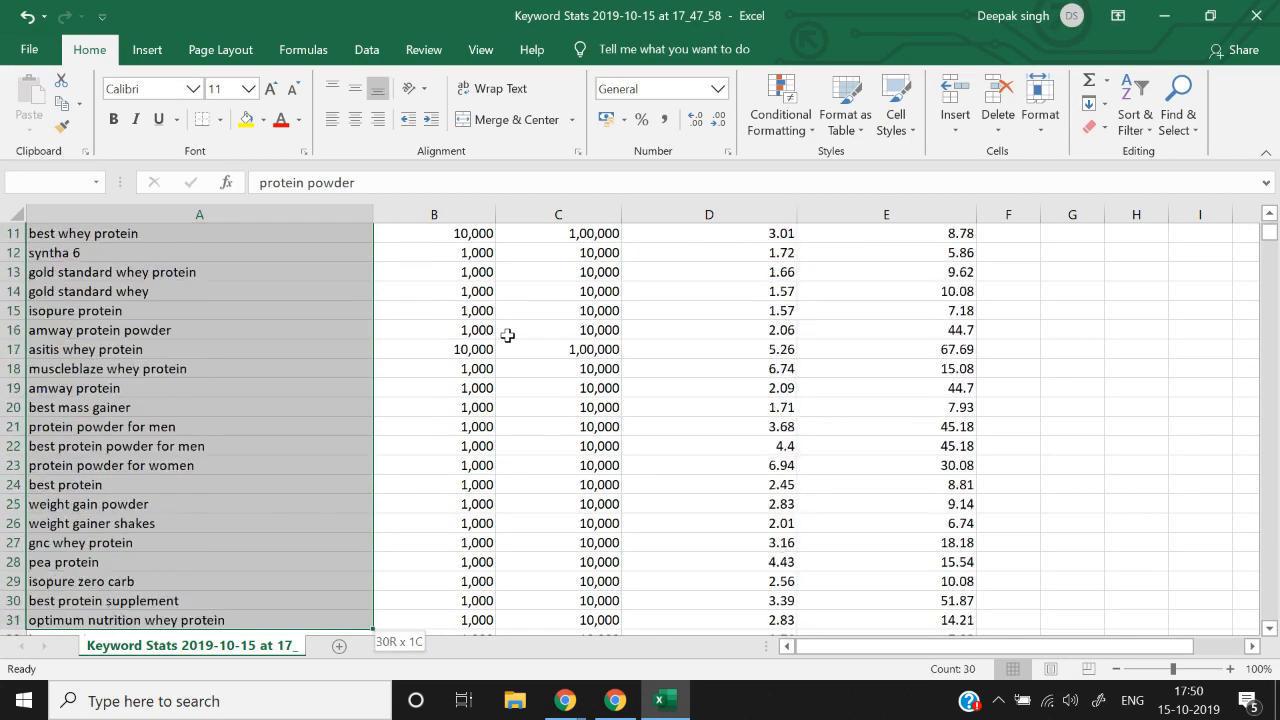
pyautogui.press('Up')
pyautogui.hotkey('alt', 'Tab')
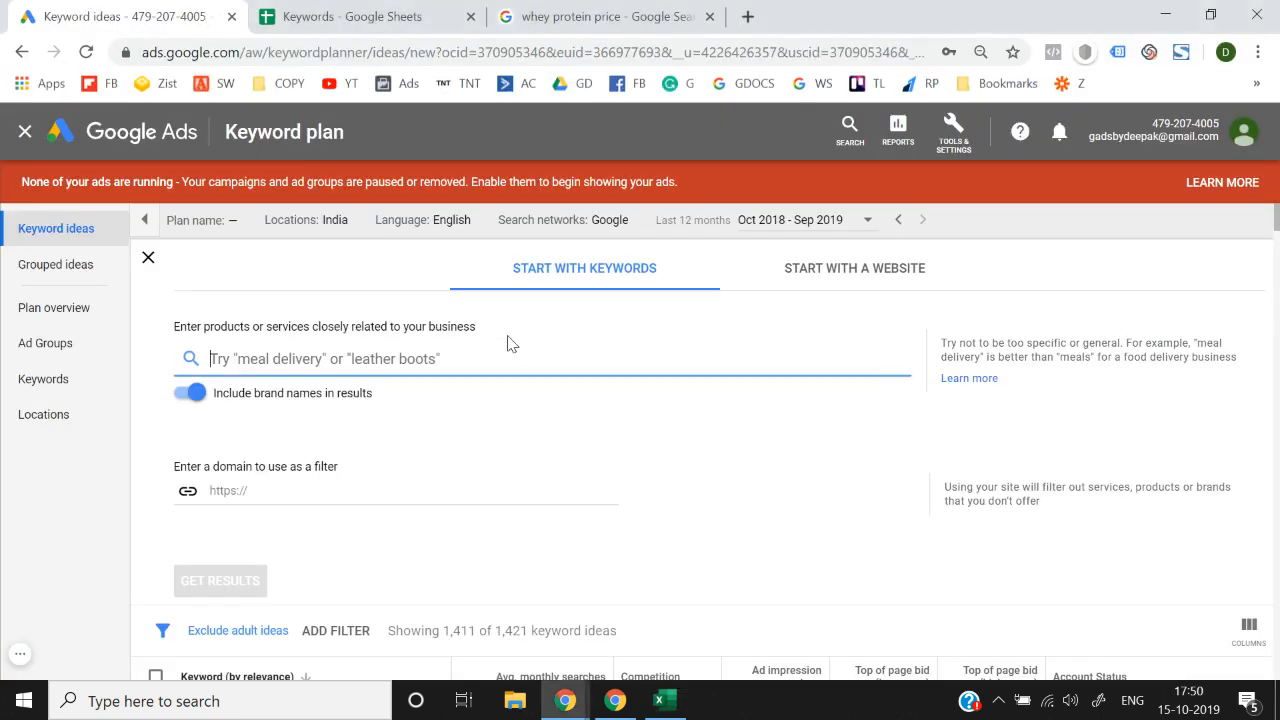
# Step: Copy all related-search keywords from A2 to A77 in the Keywords Google Sheet
pyautogui.click(379, 14)
pyautogui.press('Down')
pyautogui.hotkey('shift', 'Down')
pyautogui.hotkey('shift', 'Down')
pyautogui.hotkey('shift', 'Down')
pyautogui.hotkey('shift', 'Down')
pyautogui.hotkey('shift', 'Down')
pyautogui.hotkey('shift', 'Down')
pyautogui.hotkey('shift', 'Down')
pyautogui.hotkey('shift', 'Down')
pyautogui.hotkey('shift', 'Down')
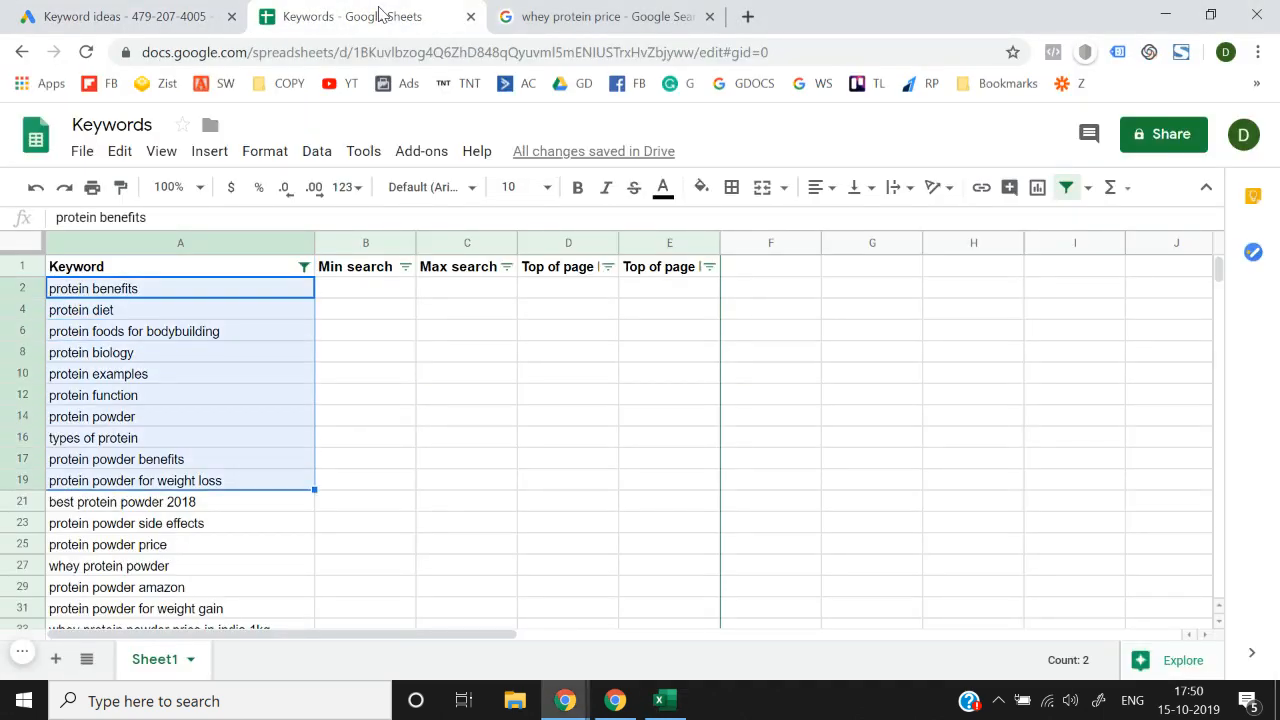
pyautogui.hotkey('shift', 'Down')
pyautogui.hotkey('shift', 'Down')
pyautogui.hotkey('shift', 'Down')
pyautogui.hotkey('shift', 'Down')
pyautogui.hotkey('shift', 'Down')
pyautogui.hotkey('shift', 'Down')
pyautogui.hotkey('shift', 'Down')
pyautogui.hotkey('shift', 'Down')
pyautogui.hotkey('shift', 'Down')
pyautogui.hotkey('shift', 'Down')
pyautogui.hotkey('shift', 'Down')
pyautogui.hotkey('shift', 'Down')
pyautogui.hotkey('shift', 'Down')
pyautogui.hotkey('shift', 'Down')
pyautogui.hotkey('shift', 'Down')
pyautogui.hotkey('shift', 'Down')
pyautogui.hotkey('shift', 'Down')
pyautogui.hotkey('shift', 'Down')
pyautogui.hotkey('shift', 'Down')
pyautogui.hotkey('shift', 'Down')
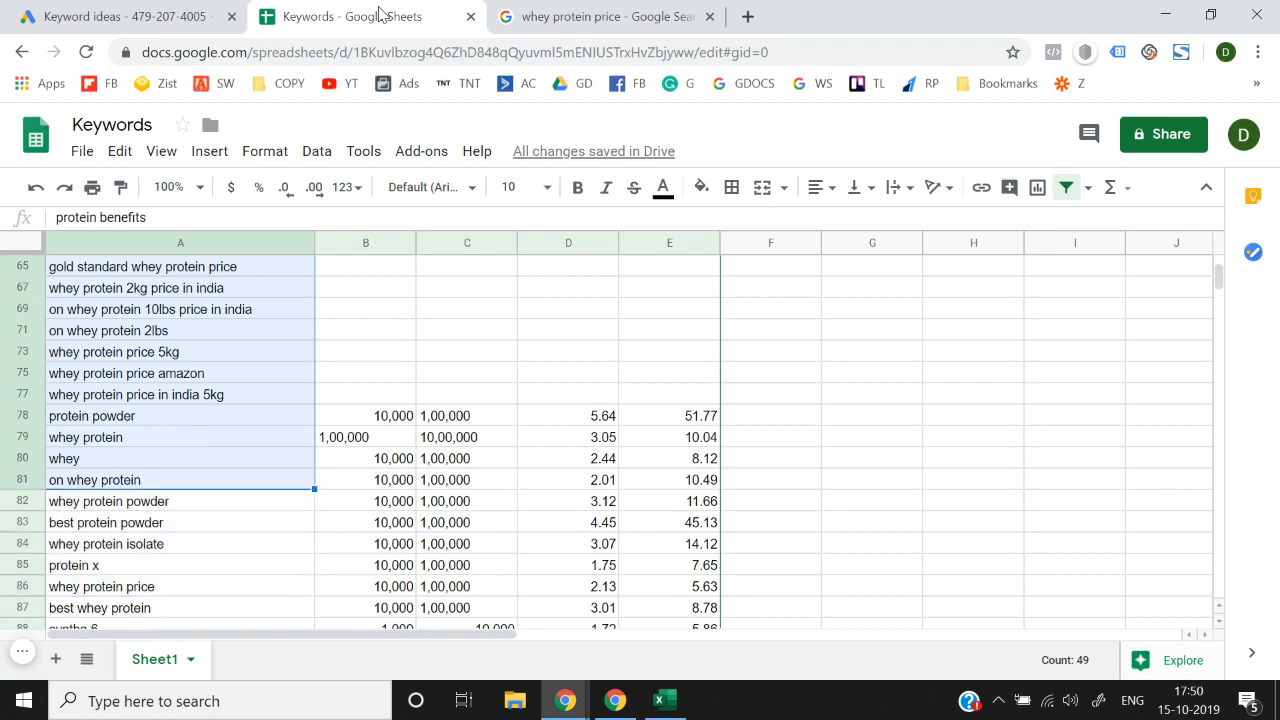
pyautogui.hotkey('shift', 'Up')
pyautogui.hotkey('shift', 'Up')
pyautogui.hotkey('shift', 'Up')
pyautogui.hotkey('shift', 'Up')
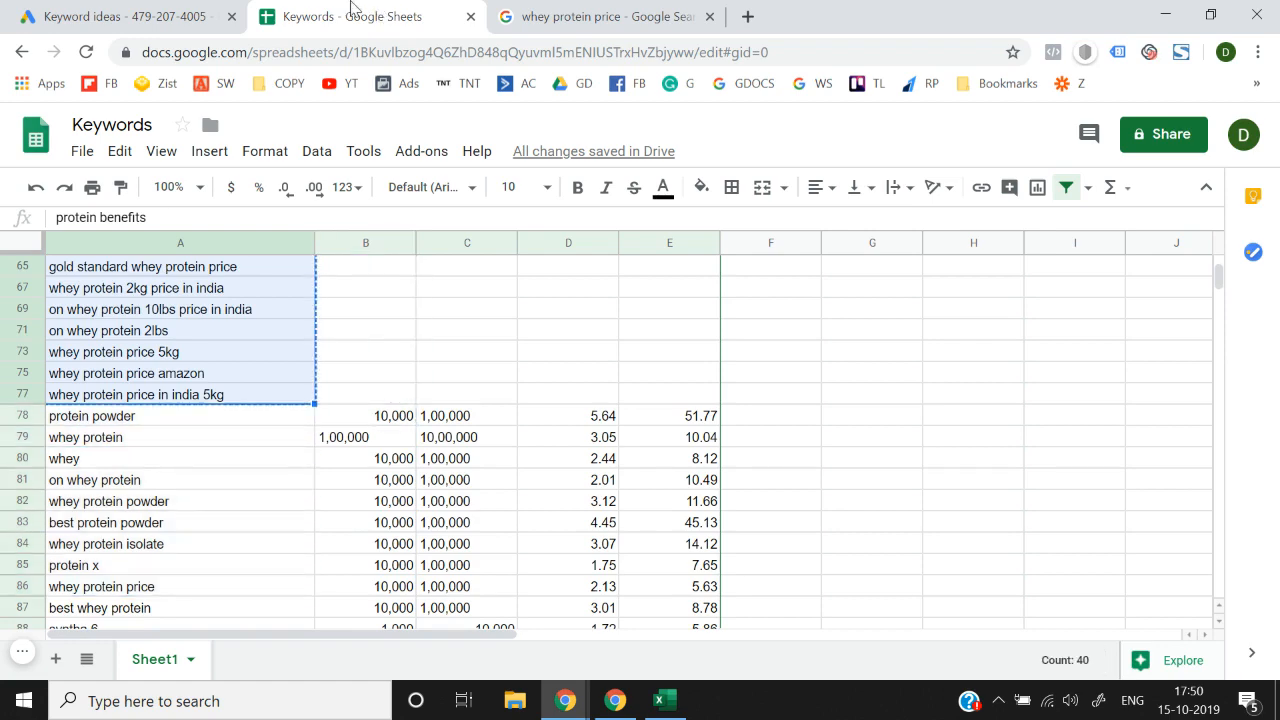
# Step: Try to paste the full copied keyword list into the Keyword Planner search, and remove the pasted keywords again
pyautogui.click(185, 28)
pyautogui.hotkey('ctrl', 'v')
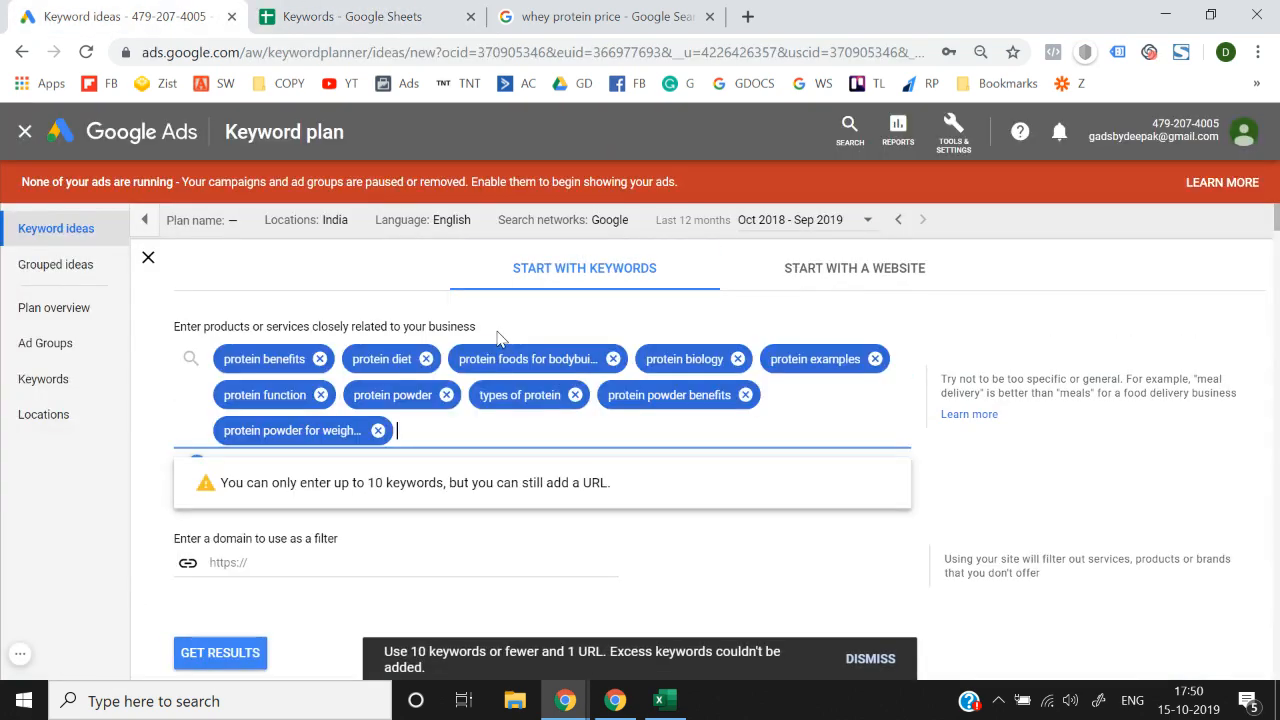
pyautogui.press('BackSpace')
pyautogui.press('BackSpace')
pyautogui.press('BackSpace')
pyautogui.press('BackSpace')
pyautogui.press('BackSpace')
pyautogui.press('BackSpace')
pyautogui.press('BackSpace')
pyautogui.press('BackSpace')
pyautogui.press('BackSpace')
pyautogui.press('BackSpace')
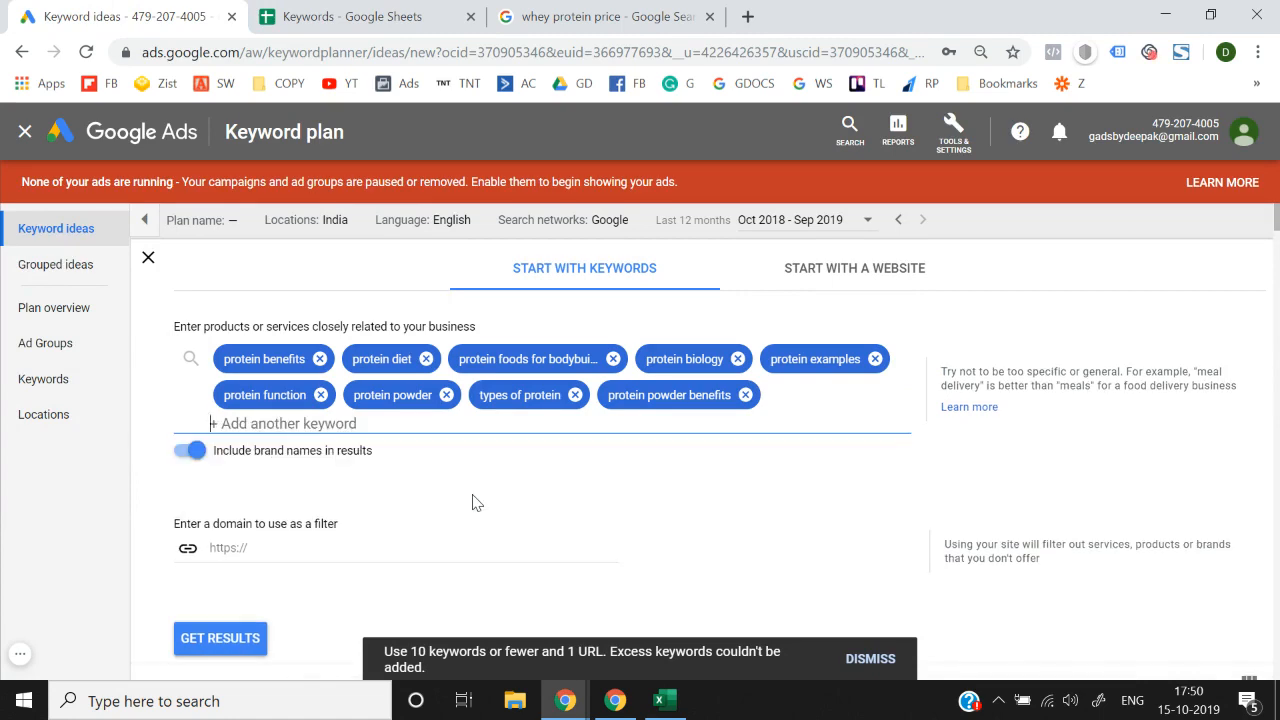
# Step: Copy the first ten visible keywords in the Keywords sheet, from "protein benefits" to "protein powder for weight loss"
pyautogui.click(300, 12)
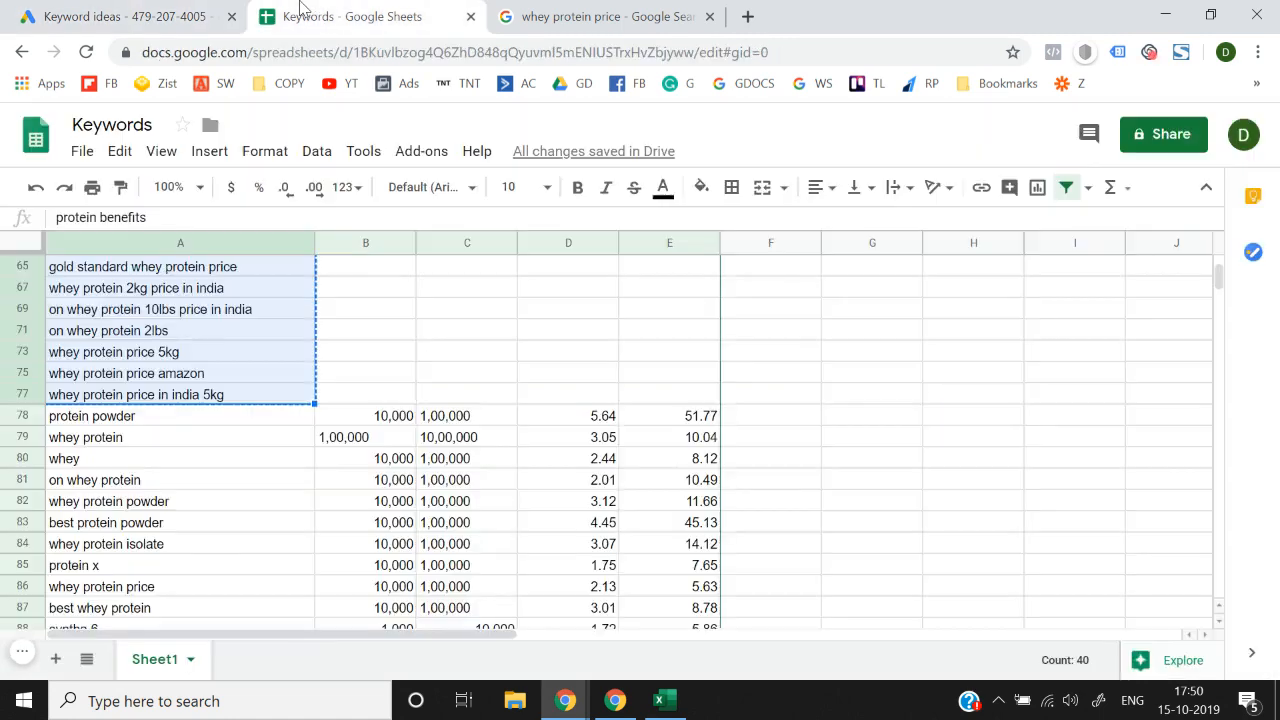
pyautogui.hotkey('ctrl', 'Up')
pyautogui.press('Down')
pyautogui.hotkey('shift', 'Down')
pyautogui.hotkey('shift', 'Down')
pyautogui.hotkey('shift', 'Down')
pyautogui.hotkey('shift', 'Down')
pyautogui.hotkey('shift', 'Down')
pyautogui.hotkey('shift', 'Down')
pyautogui.hotkey('shift', 'Down')
pyautogui.hotkey('shift', 'Down')
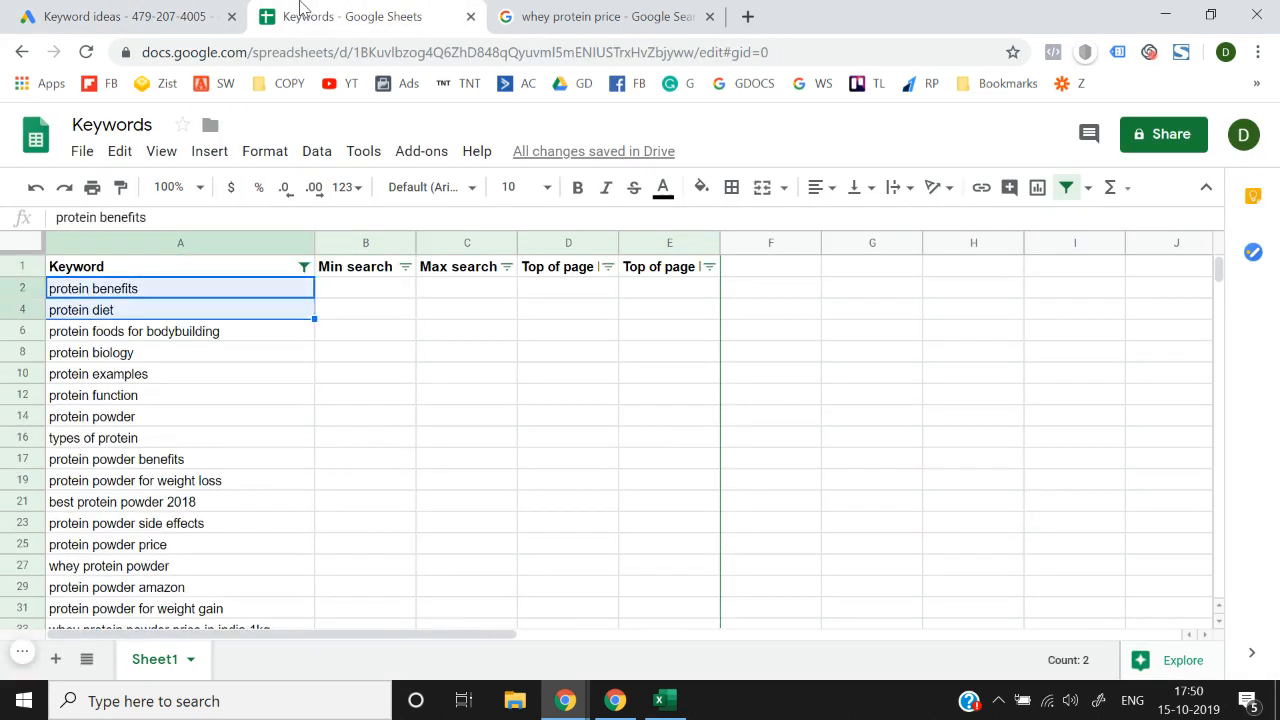
pyautogui.hotkey('shift', 'Down')
pyautogui.hotkey('ctrl', 'c')
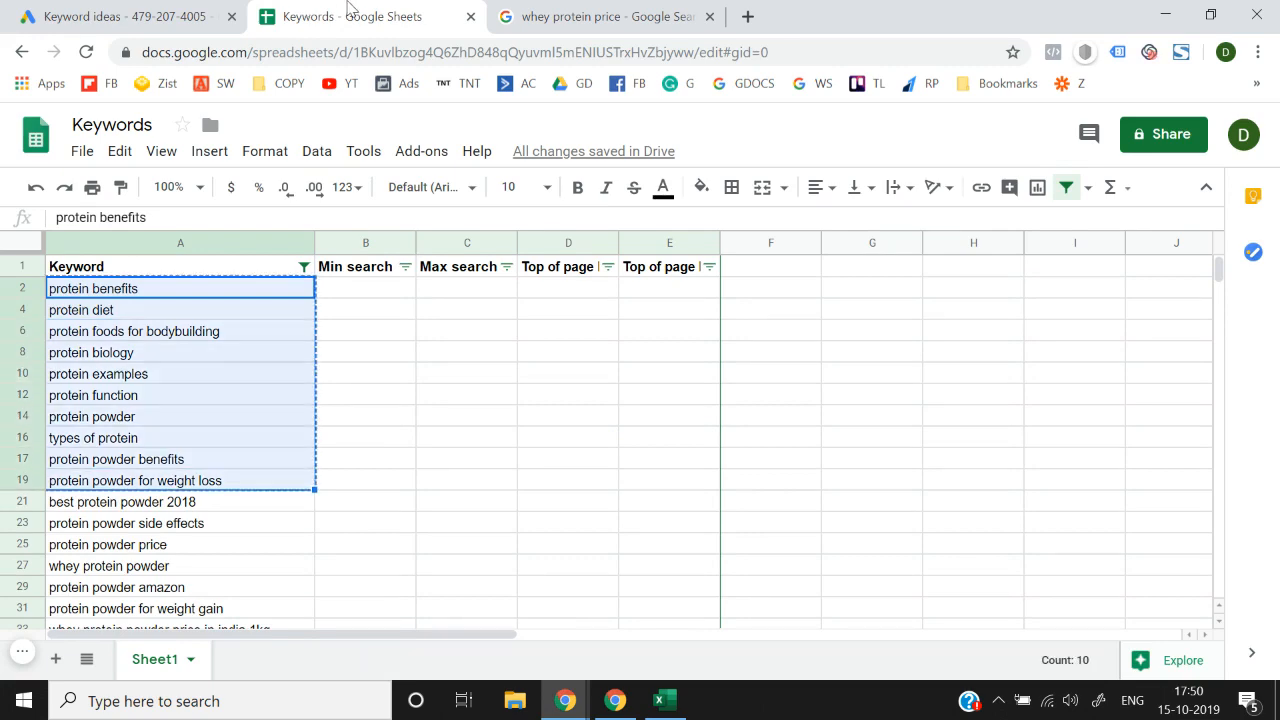
# Step: Paste the ten copied keywords into the Keyword Planner search and get the keyword ideas for them
pyautogui.click(183, 12)
pyautogui.hotkey('ctrl', 'v')
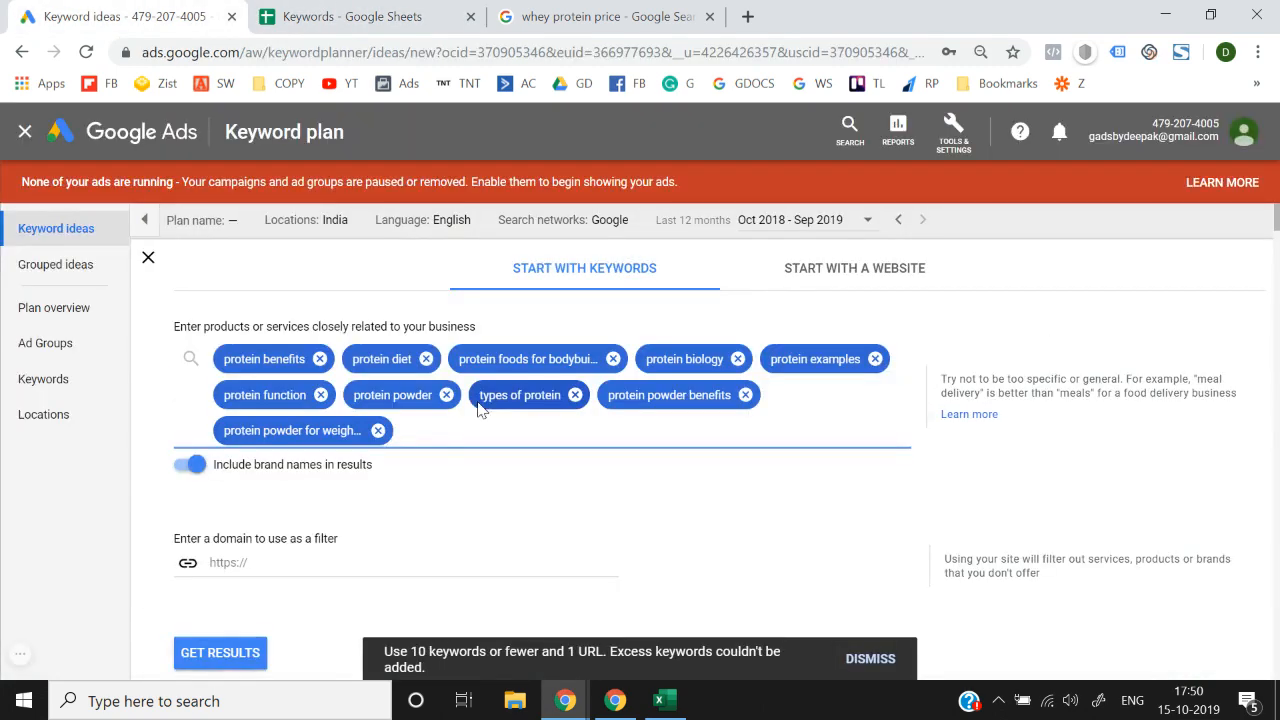
pyautogui.click(232, 660)
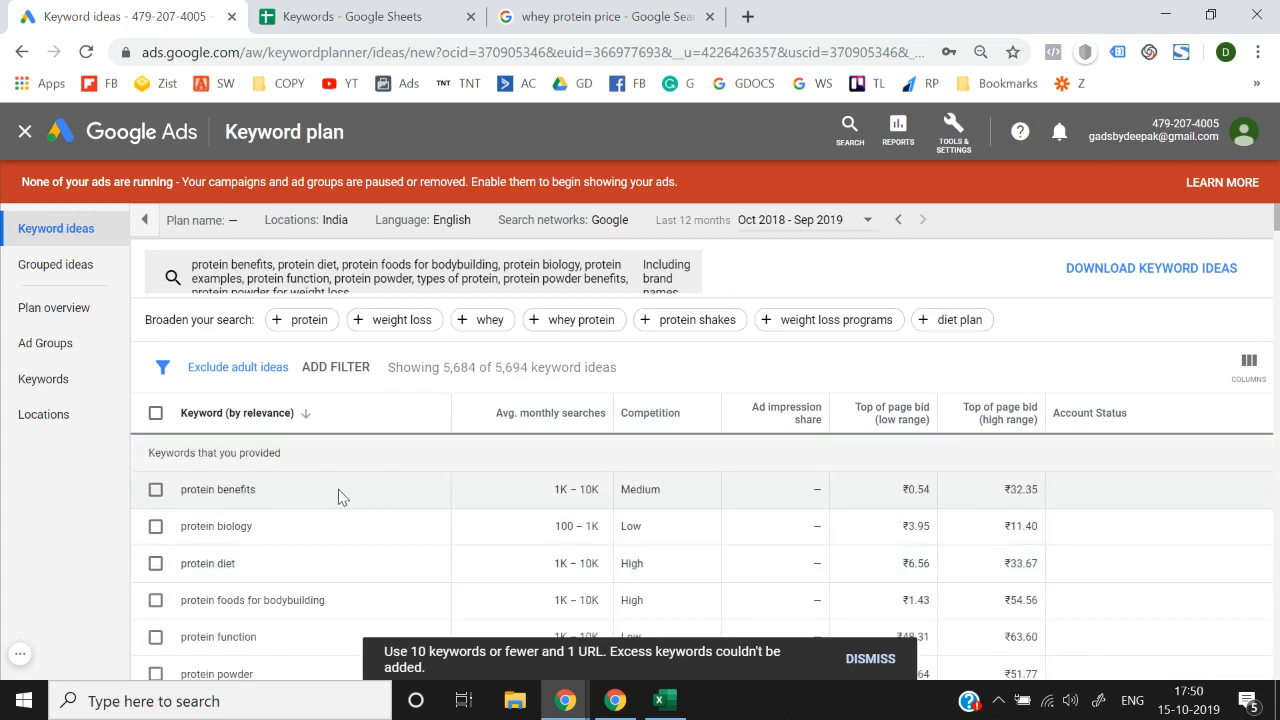
# Step: Review the search volumes and bids of the provided keywords, and download the keyword ideas as a file opened in Excel
pyautogui.scroll(-3, 338, 494)
pyautogui.scroll(3, 338, 494)
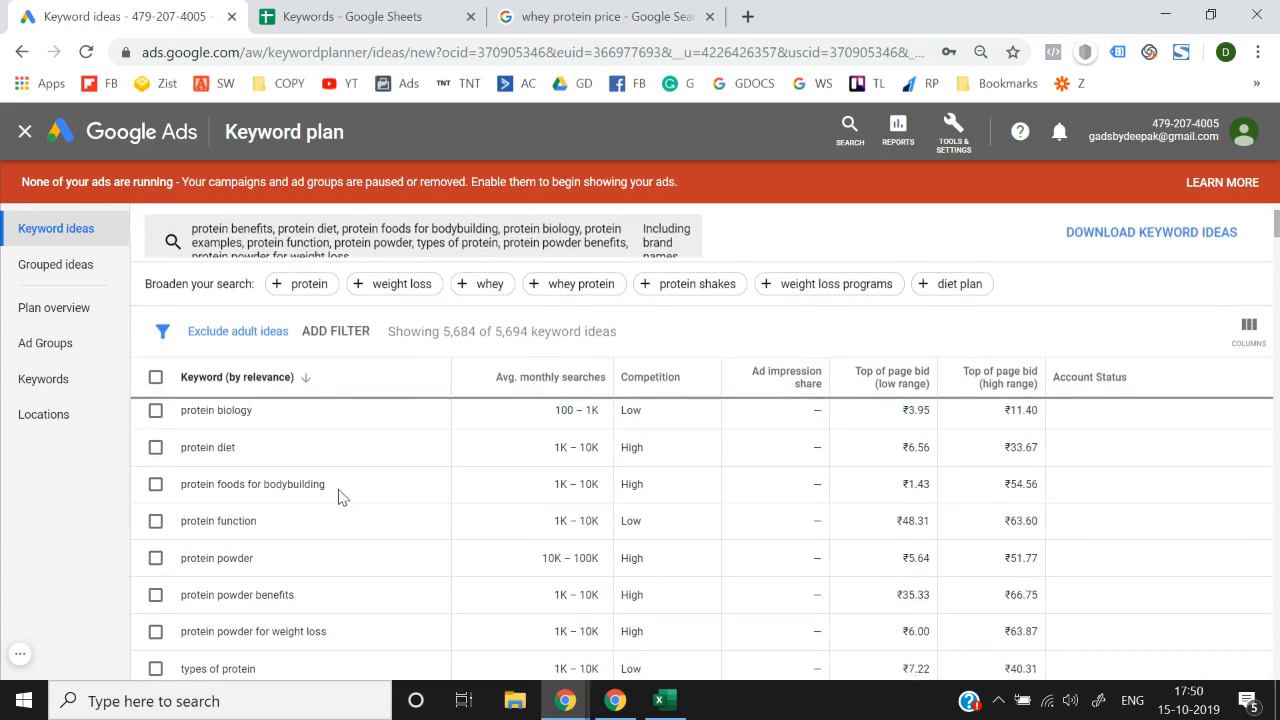
pyautogui.scroll(1, 338, 494)
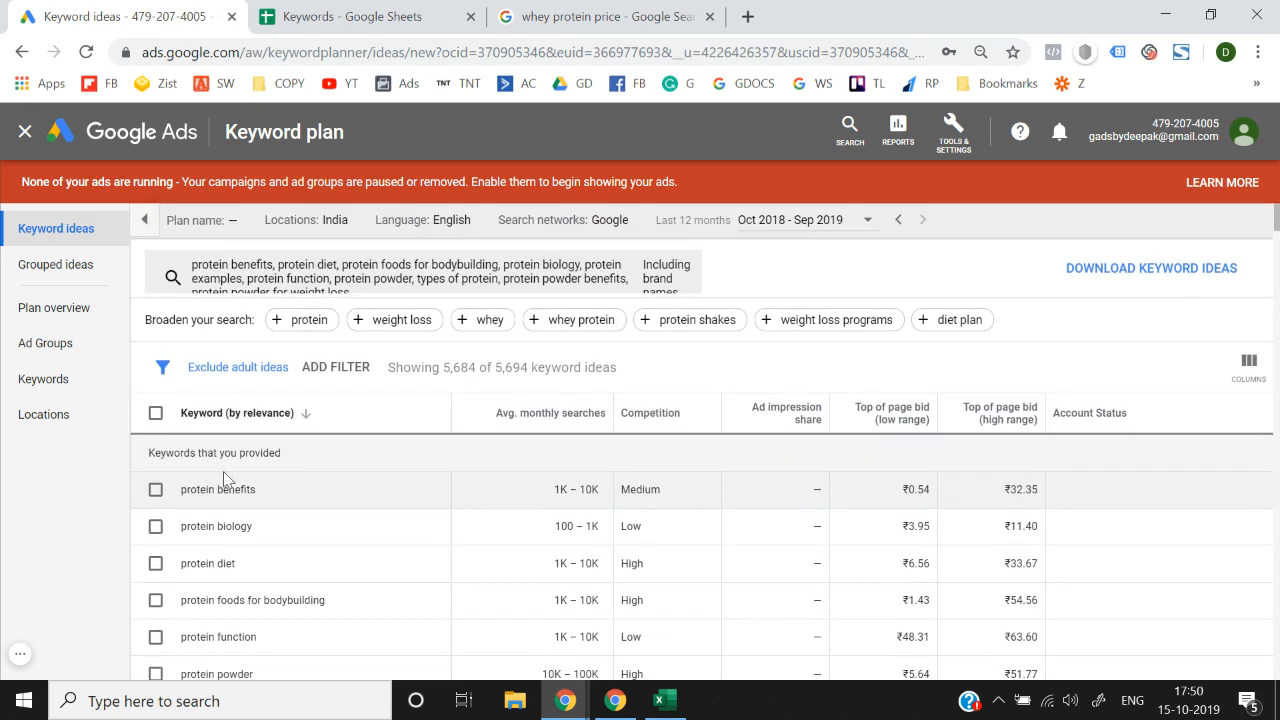
pyautogui.scroll(-2, 283, 563)
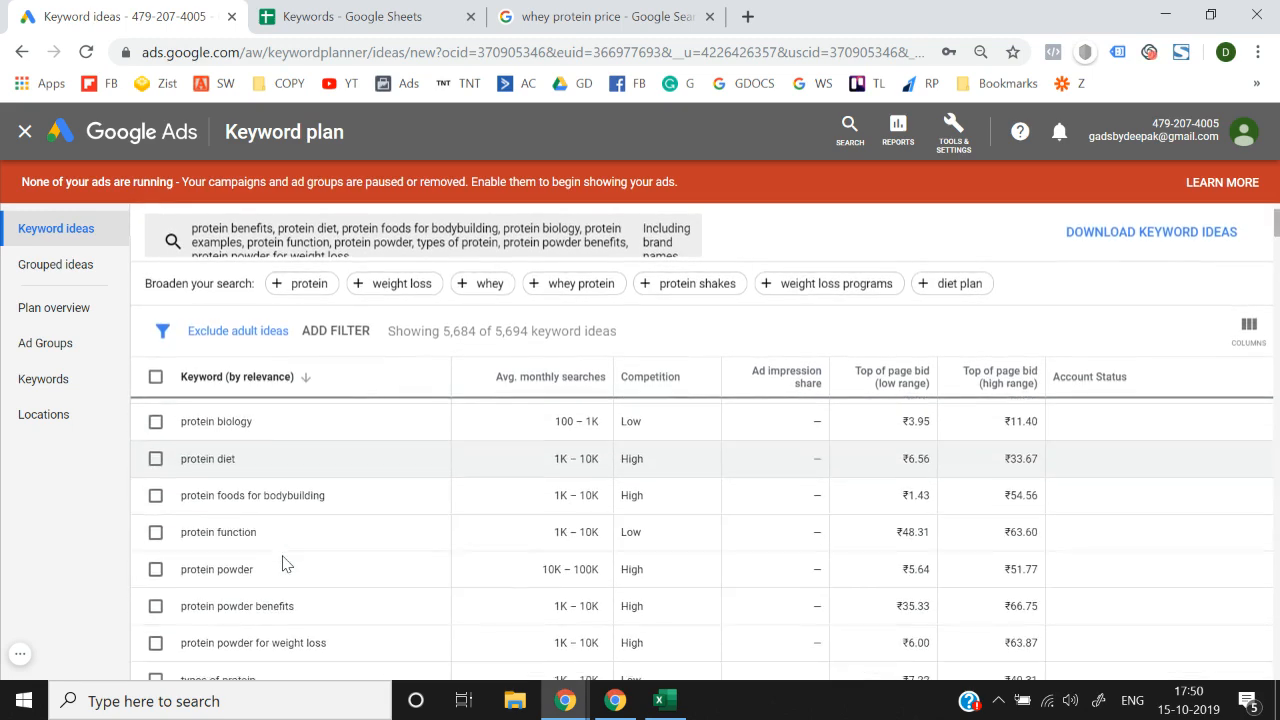
pyautogui.scroll(1, 283, 563)
pyautogui.click(1118, 269)
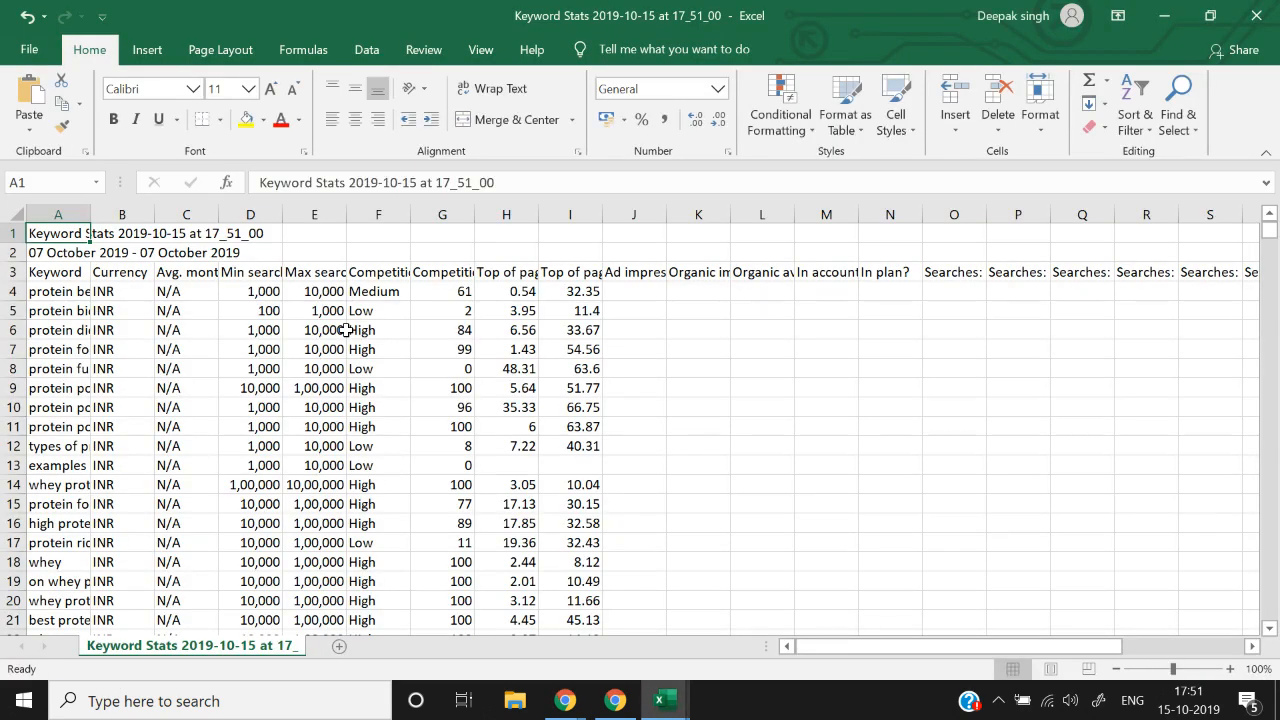
# Step: Auto-fit the widths of all columns in the downloaded Keyword Stats sheet and return to cell A1
pyautogui.hotkey('ctrl', 'a')
pyautogui.hotkey('alt', 'h')
pyautogui.press('o')
pyautogui.press('i')
pyautogui.press('Down')
pyautogui.press('Down')
pyautogui.press('Down')
pyautogui.press('Down')
pyautogui.press('Down')
pyautogui.press('Down')
pyautogui.press('Down')
pyautogui.press('Down')
pyautogui.press('Down')
pyautogui.press('Down')
pyautogui.press('Down')
pyautogui.press('Down')
pyautogui.press('Down')
pyautogui.press('Down')
pyautogui.press('Down')
pyautogui.press('Down')
pyautogui.press('Down')
pyautogui.press('Down')
pyautogui.press('Down')
pyautogui.press('Down')
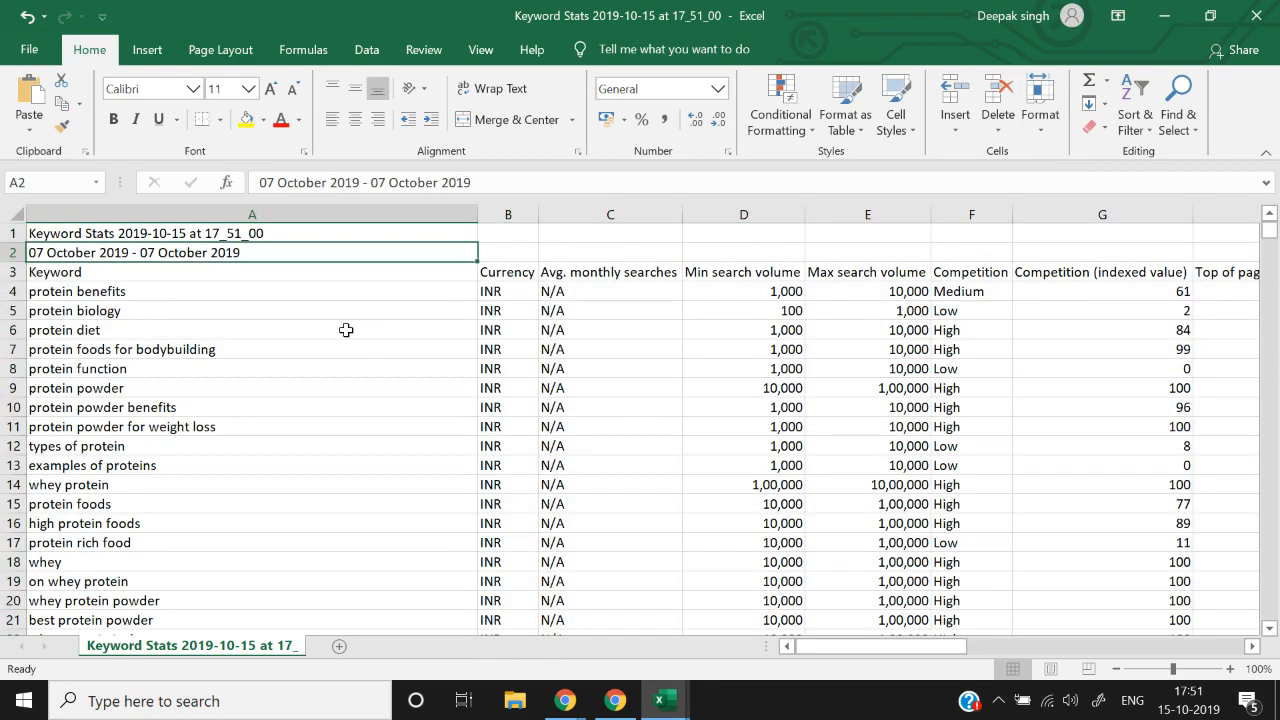
pyautogui.hotkey('ctrl', 'Home')
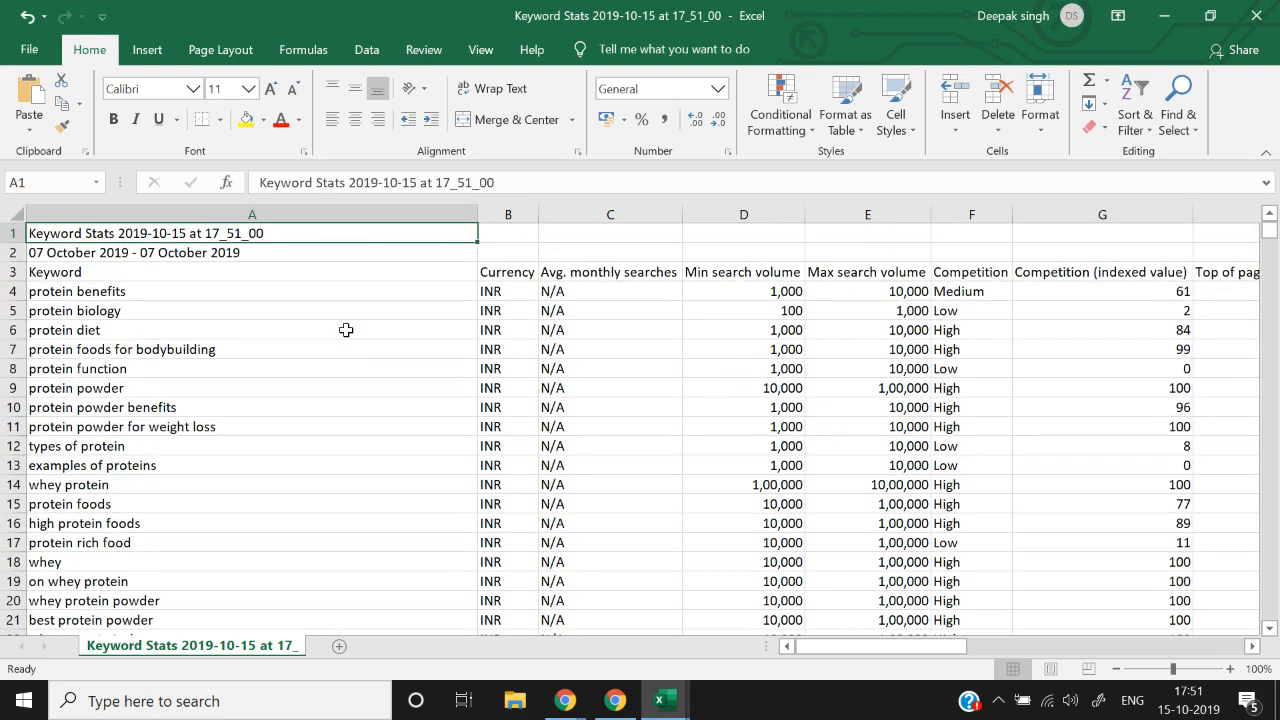
# Step: Switch to the Keywords Google Sheet in Chrome to check the order of the ten looked-up keywords
pyautogui.press('Down')
pyautogui.press('Down')
pyautogui.hotkey('alt', 'Tab')
pyautogui.hotkey('alt', 'Tab')
pyautogui.hotkey('alt', 'Tab')
pyautogui.press('Tab')
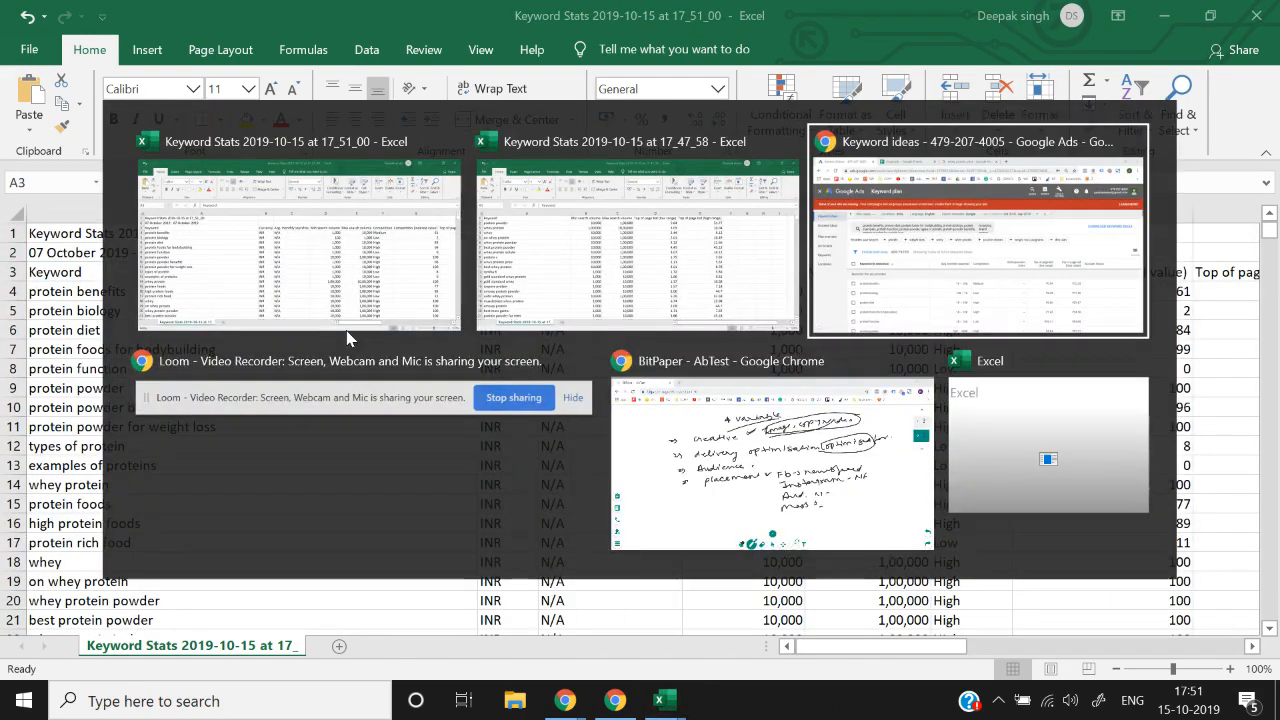
pyautogui.click(380, 14)
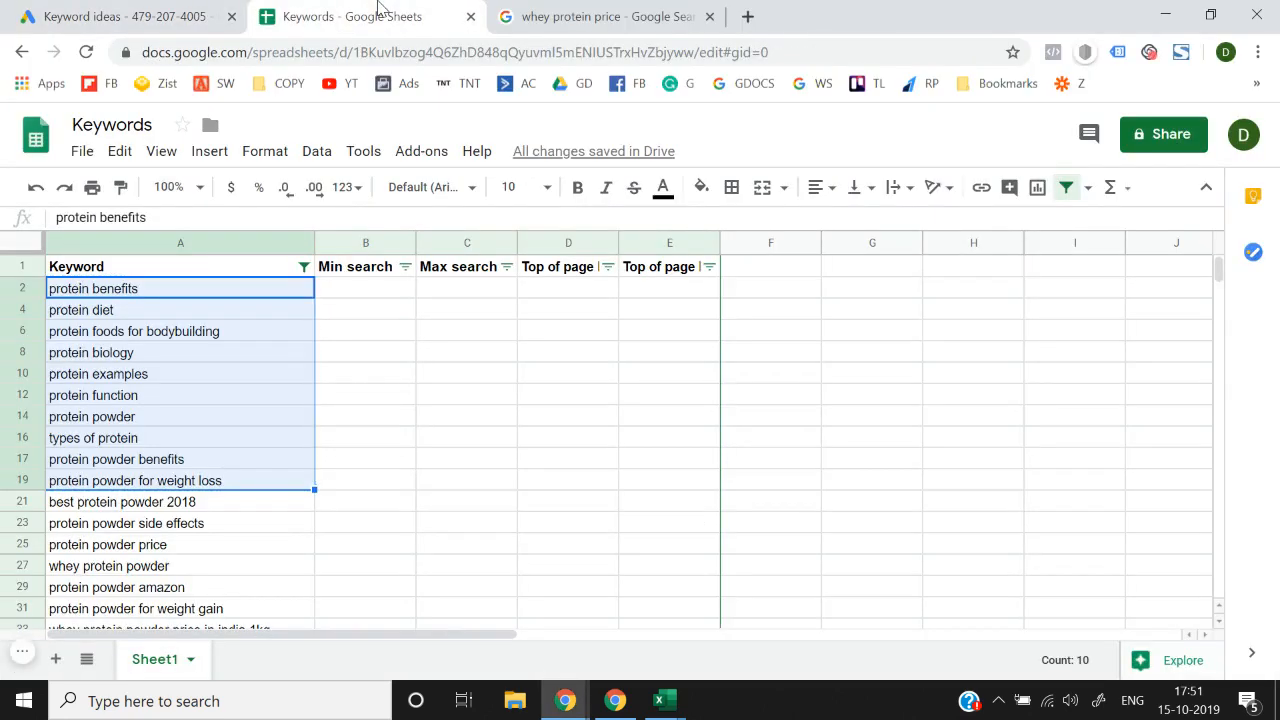
# Step: Switch back to the Excel Keyword Stats sheet and select the minimum and maximum search volumes in D4:E11
pyautogui.hotkey('alt', 'Tab')
pyautogui.press('Down')
pyautogui.press('Down')
pyautogui.press('Down')
pyautogui.press('Down')
pyautogui.press('Down')
pyautogui.press('Down')
pyautogui.press('Down')
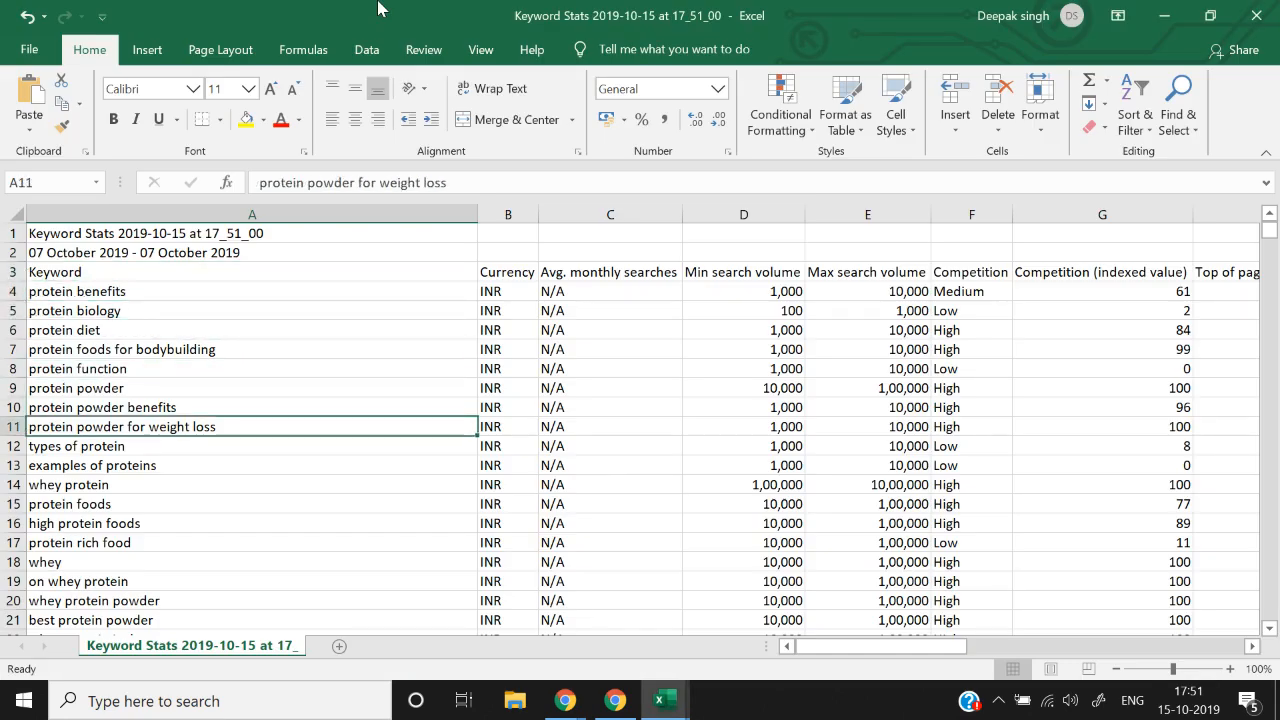
pyautogui.press('Right')
pyautogui.press('Right')
pyautogui.press('Right')
pyautogui.hotkey('shift', 'Right')
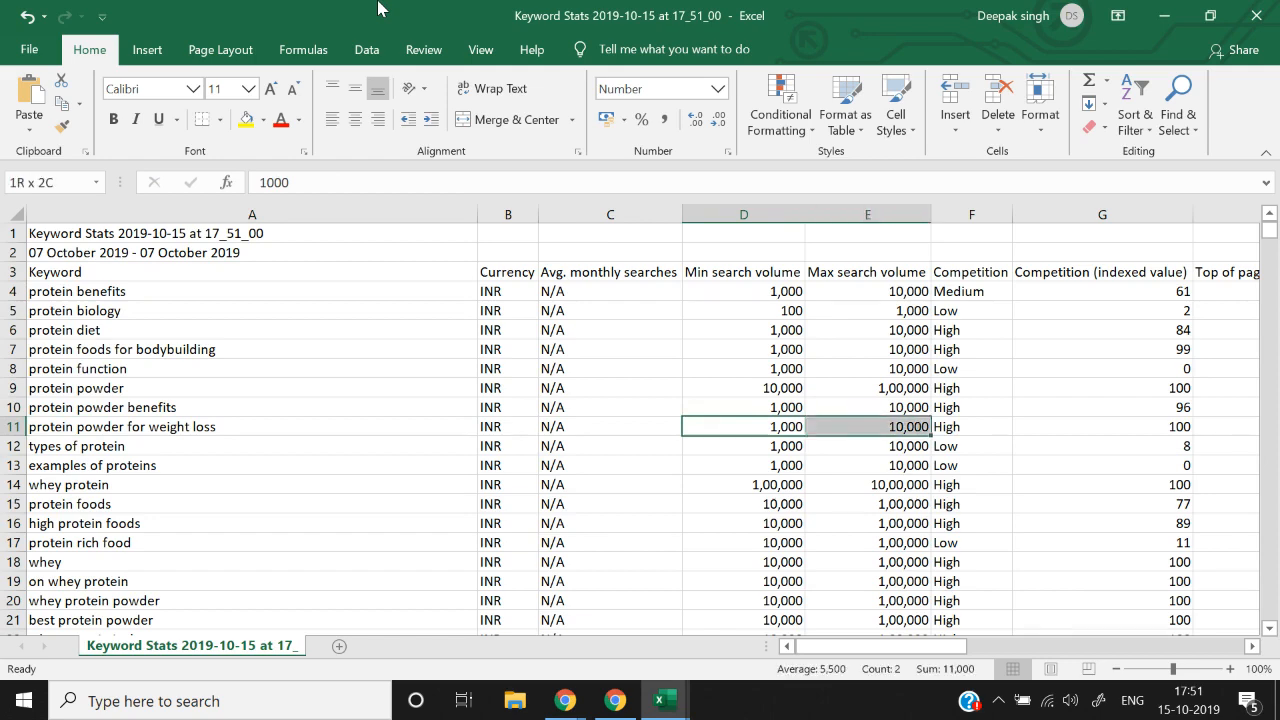
pyautogui.hotkey('shift', 'Up')
pyautogui.hotkey('shift', 'Up')
pyautogui.hotkey('shift', 'Up')
pyautogui.hotkey('shift', 'Up')
pyautogui.hotkey('shift', 'Up')
pyautogui.hotkey('shift', 'Up')
pyautogui.hotkey('shift', 'Up')
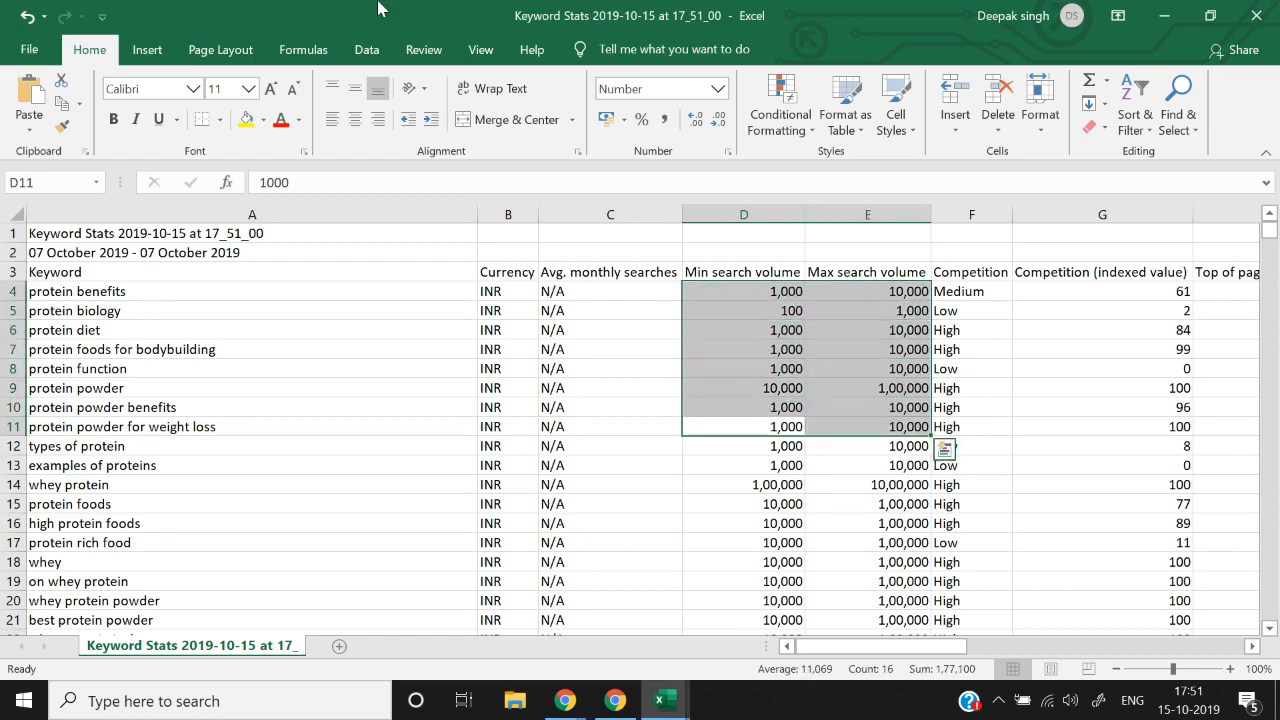
# Step: Switch to the Keywords Google Sheet and select the Min search cell for "protein benefits", B2
pyautogui.hotkey('alt', 'Tab')
pyautogui.press('Right')
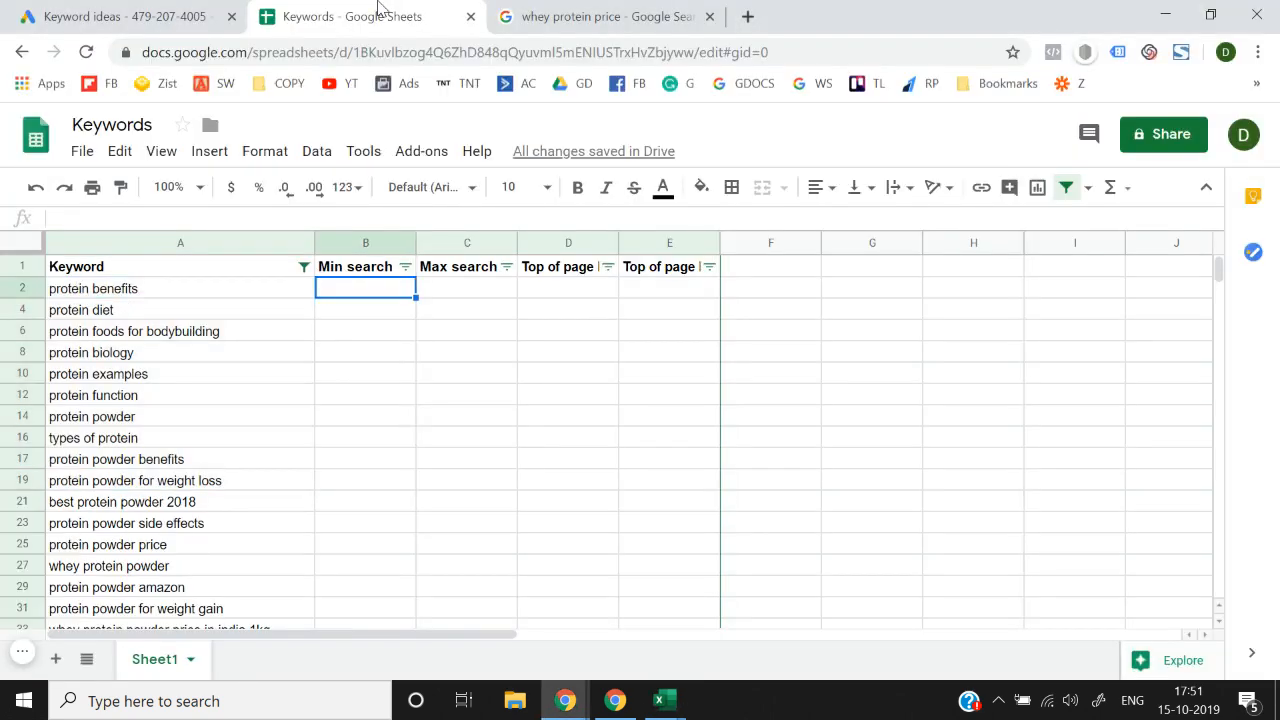
# Step: Compare the keyword order in the Keyword Stats Excel workbook with the filtered keyword list in the Keywords Google Sheet
pyautogui.hotkey('alt', 'Tab')
pyautogui.press('Left')
pyautogui.press('Left')
pyautogui.press('Left')
pyautogui.press('Up')
pyautogui.press('Up')
pyautogui.press('Up')
pyautogui.press('Up')
pyautogui.press('Up')
pyautogui.press('Up')
pyautogui.press('Up')
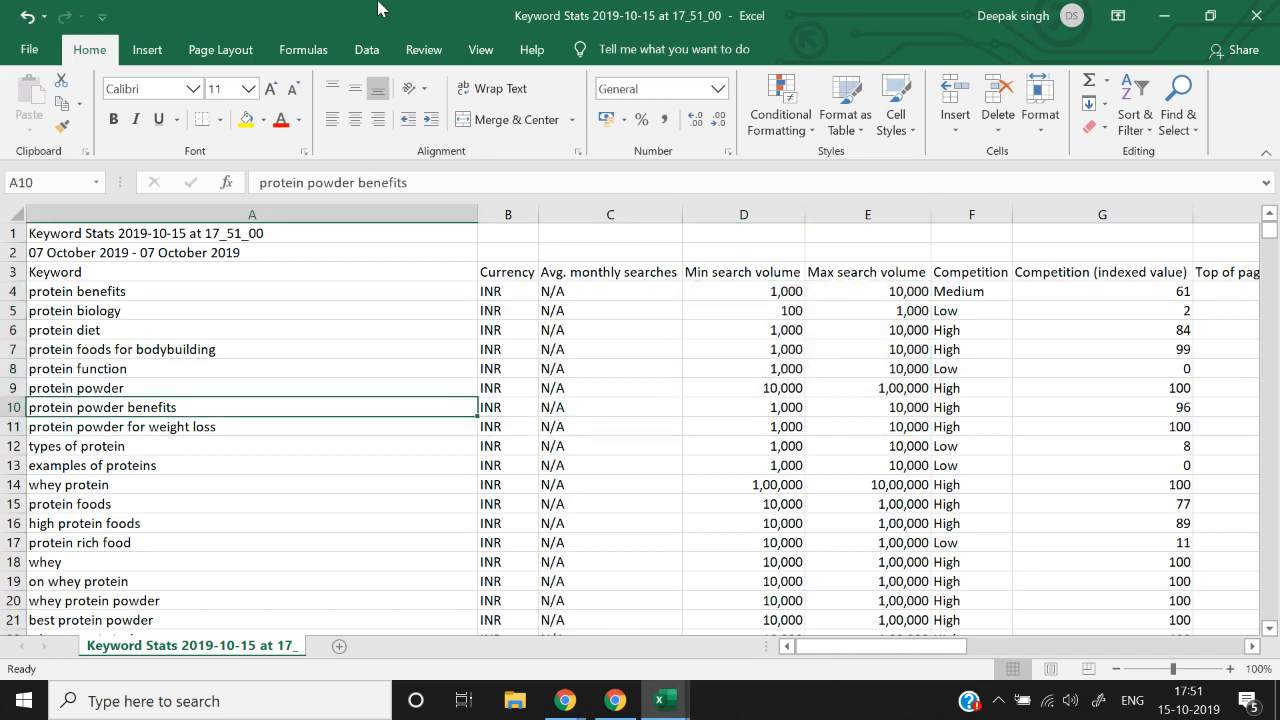
pyautogui.hotkey('alt', 'Tab')
pyautogui.press('Left')
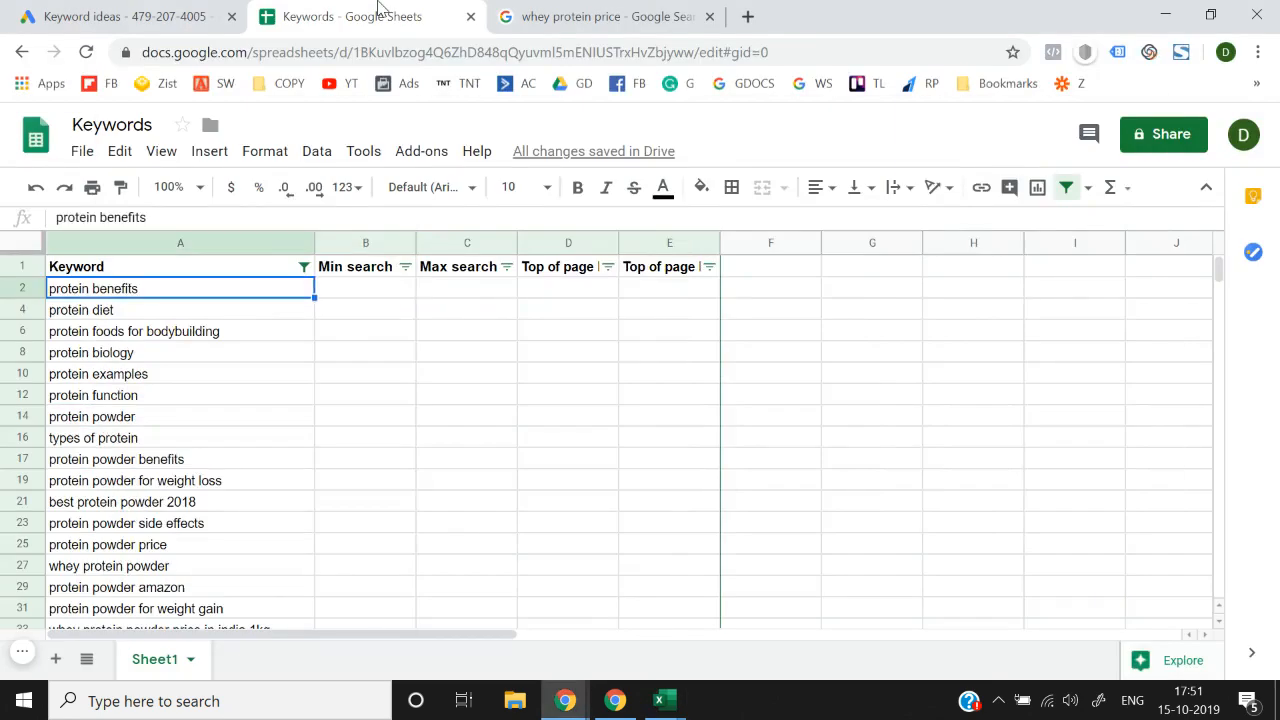
pyautogui.hotkey('alt', 'Tab')
pyautogui.press('Down')
pyautogui.hotkey('alt', 'Tab')
pyautogui.press('Down')
pyautogui.press('Down')
pyautogui.hotkey('alt', 'Tab')
pyautogui.press('Down')
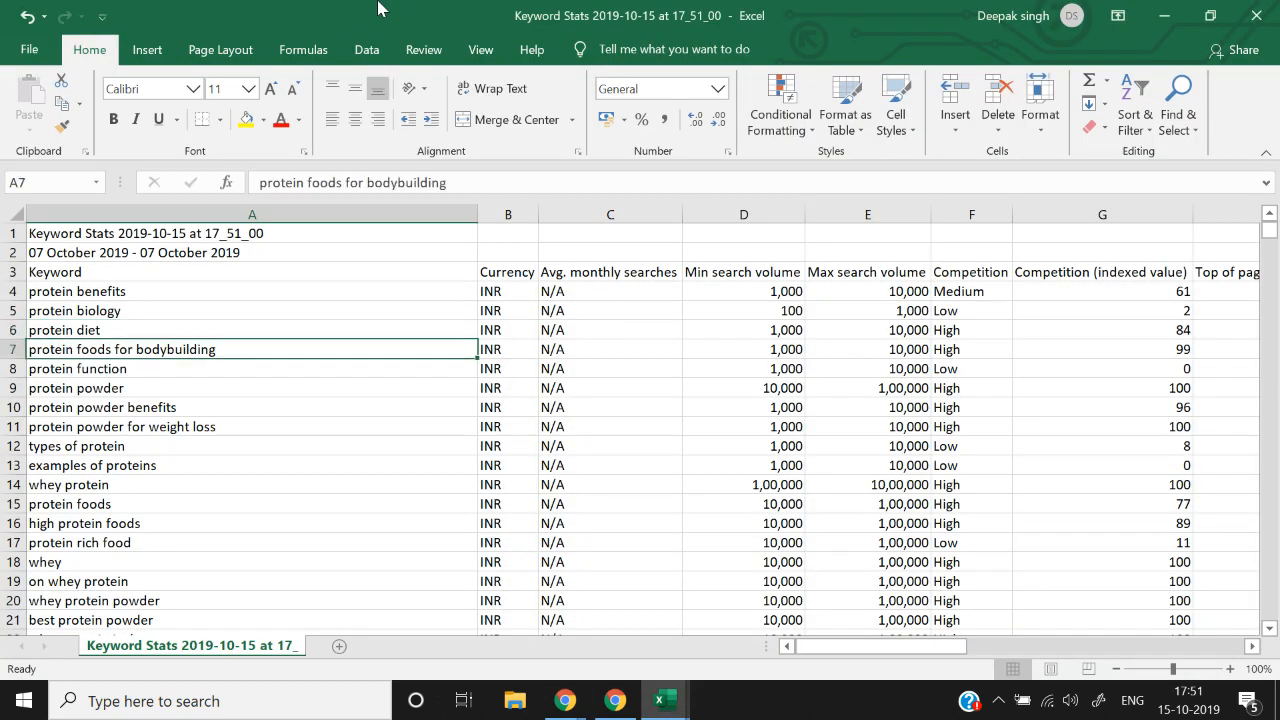
# Step: Examine the columns of the Keyword Stats workbook, from search volumes and competition to the top of page bid ranges
pyautogui.press('Down')
pyautogui.press('Down')
pyautogui.press('Down')
pyautogui.press('Down')
pyautogui.press('Right')
pyautogui.press('Right')
pyautogui.press('Right')
pyautogui.press('Right')
pyautogui.press('Right')
pyautogui.press('Right')
pyautogui.press('Right')
pyautogui.press('Right')
pyautogui.press('Right')
pyautogui.press('Right')
pyautogui.press('Right')
pyautogui.press('Right')
pyautogui.press('Left')
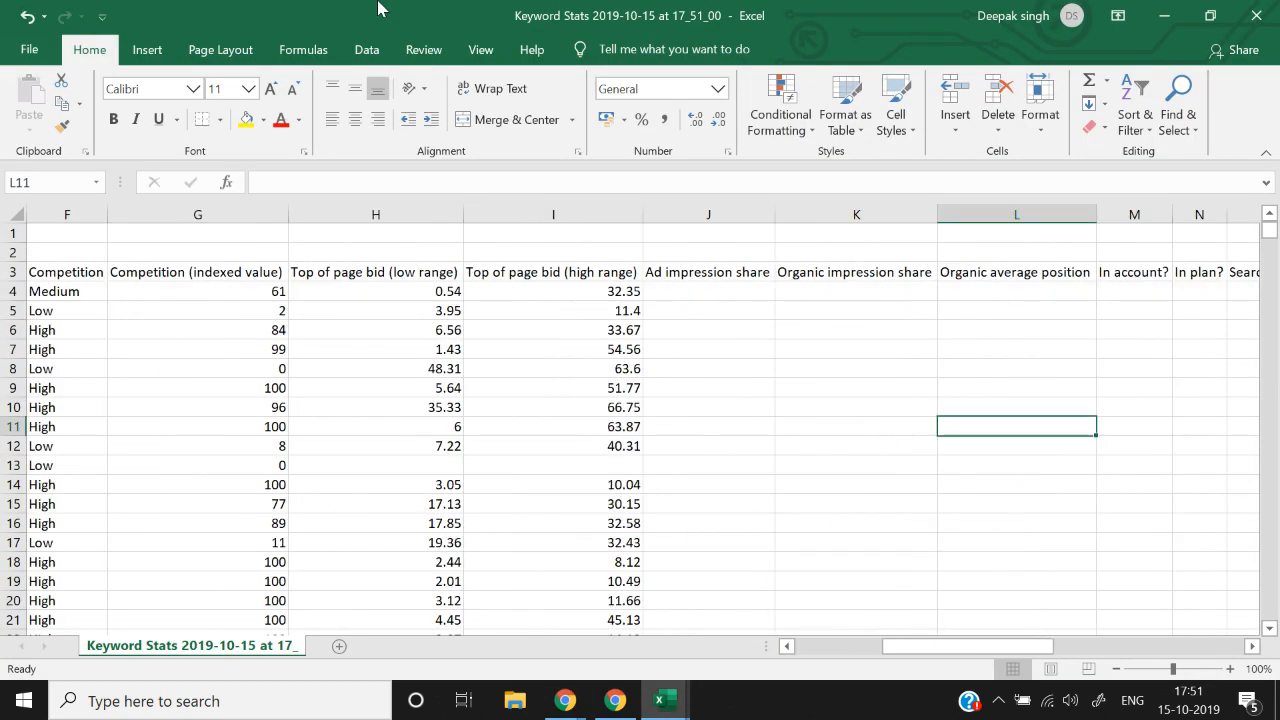
# Step: Look down the keyword column of the Keyword Stats workbook and return to its header row
pyautogui.press('Home')
pyautogui.press('Down')
pyautogui.press('Down')
pyautogui.press('Down')
pyautogui.press('Down')
pyautogui.press('Down')
pyautogui.press('Down')
pyautogui.press('Down')
pyautogui.press('Down')
pyautogui.press('Down')
pyautogui.press('Down')
pyautogui.press('Down')
pyautogui.press('Down')
pyautogui.press('Down')
pyautogui.press('Down')
pyautogui.press('Down')
pyautogui.press('Down')
pyautogui.press('Down')
pyautogui.press('Down')
pyautogui.press('Down')
pyautogui.press('Down')
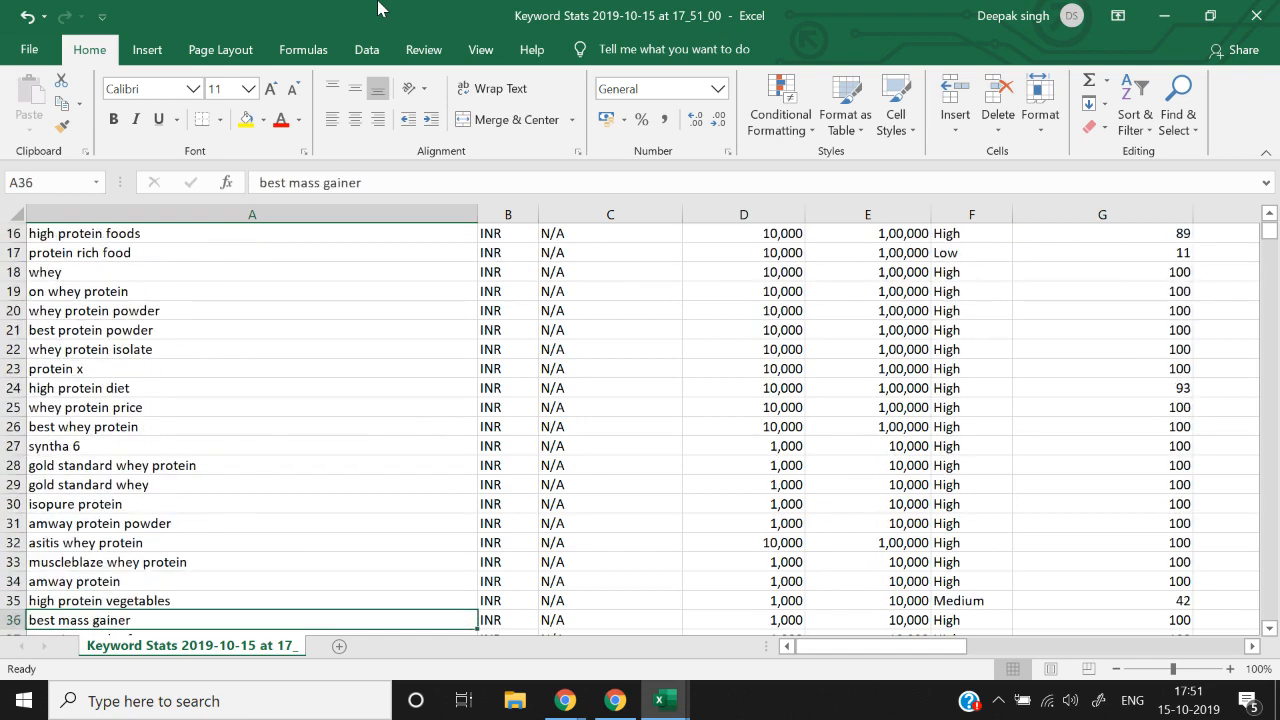
pyautogui.hotkey('ctrl', 'Down')
pyautogui.hotkey('ctrl', 'Home')
pyautogui.press('Down')
pyautogui.press('Down')
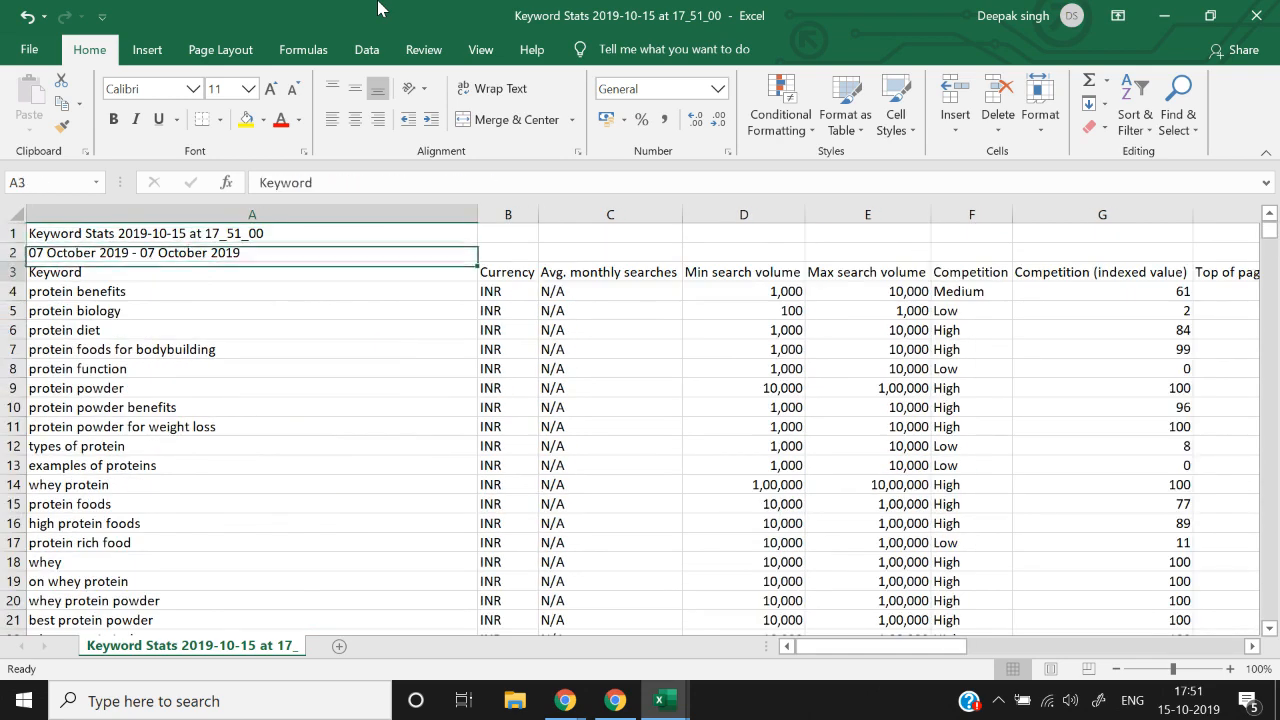
# Step: Copy the min and max search volumes of "protein benefits" from the Excel workbook into B2:C2 of the Keywords Google Sheet
pyautogui.hotkey('alt', 'Tab')
pyautogui.press('Up')
pyautogui.press('Up')
pyautogui.press('Right')
pyautogui.hotkey('alt', 'Tab')
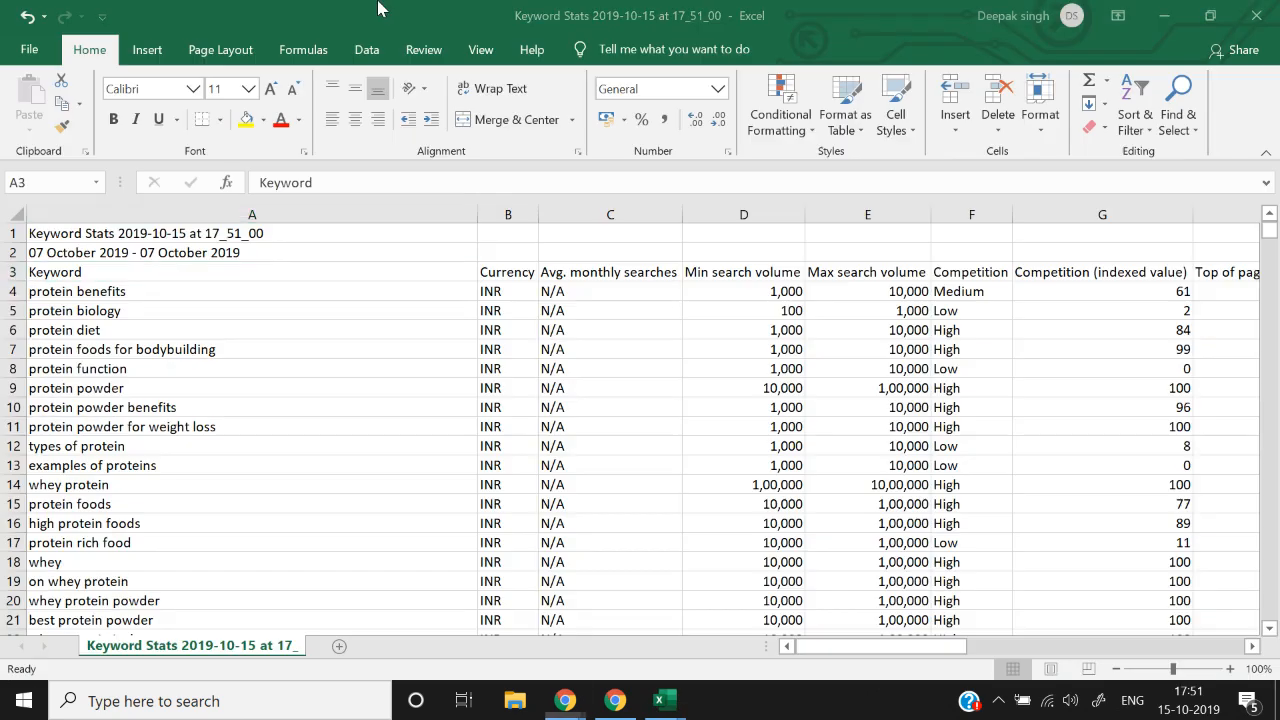
pyautogui.press('Down')
pyautogui.press('Down')
pyautogui.press('Up')
pyautogui.press('Right')
pyautogui.press('Right')
pyautogui.press('Right')
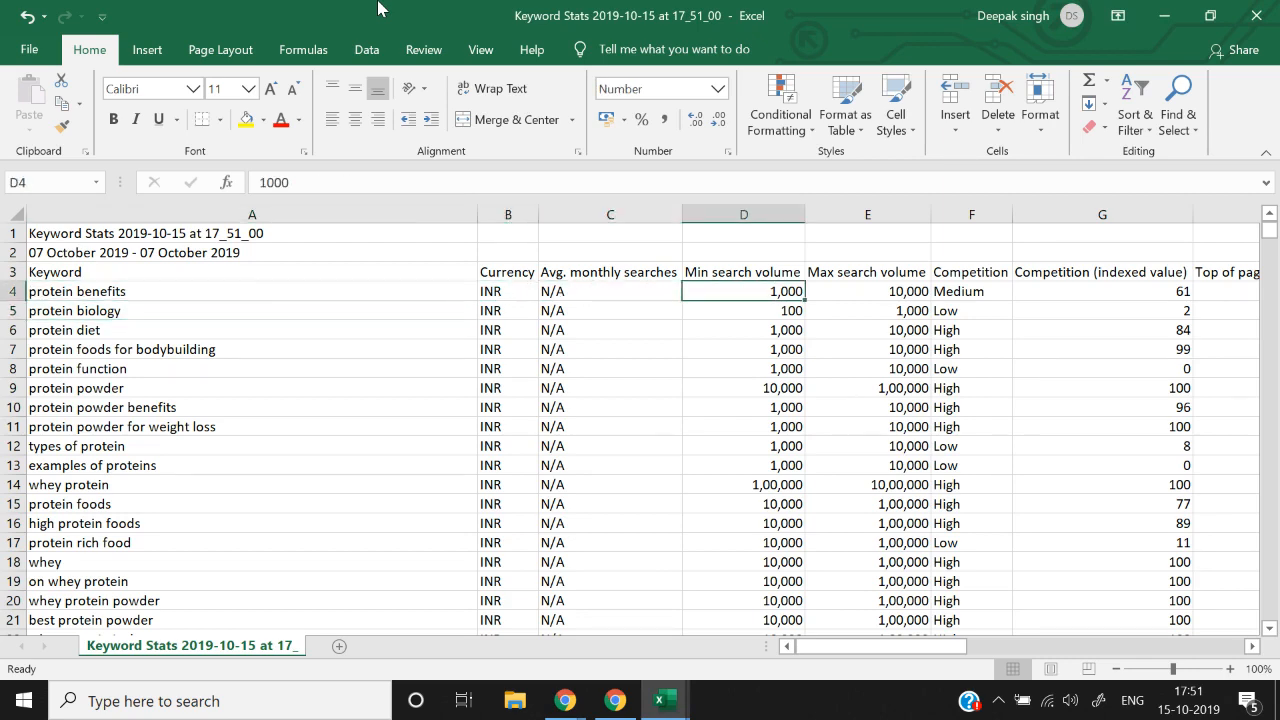
pyautogui.hotkey('shift', 'Right')
pyautogui.hotkey('ctrl', 'c')
pyautogui.hotkey('alt', 'Tab')
pyautogui.hotkey('ctrl', 'v')
pyautogui.press('Down')
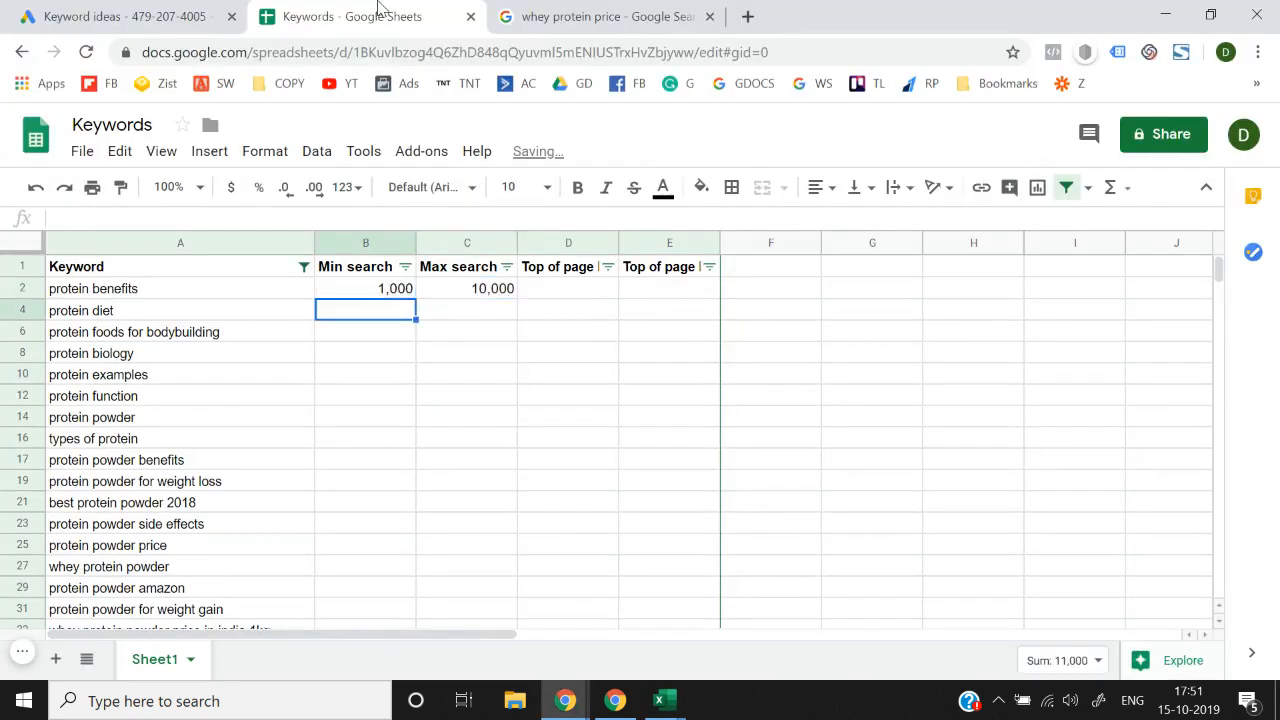
# Step: Copy the keyword "protein diet" from the Google Sheet and search for it in the Keyword Stats Excel workbook
pyautogui.press('Left')
pyautogui.hotkey('ctrl', 'c')
pyautogui.hotkey('alt', 'Tab')
pyautogui.hotkey('ctrl', 'f')
pyautogui.hotkey('ctrl', 'v')
pyautogui.press('Return')
pyautogui.press('Return')
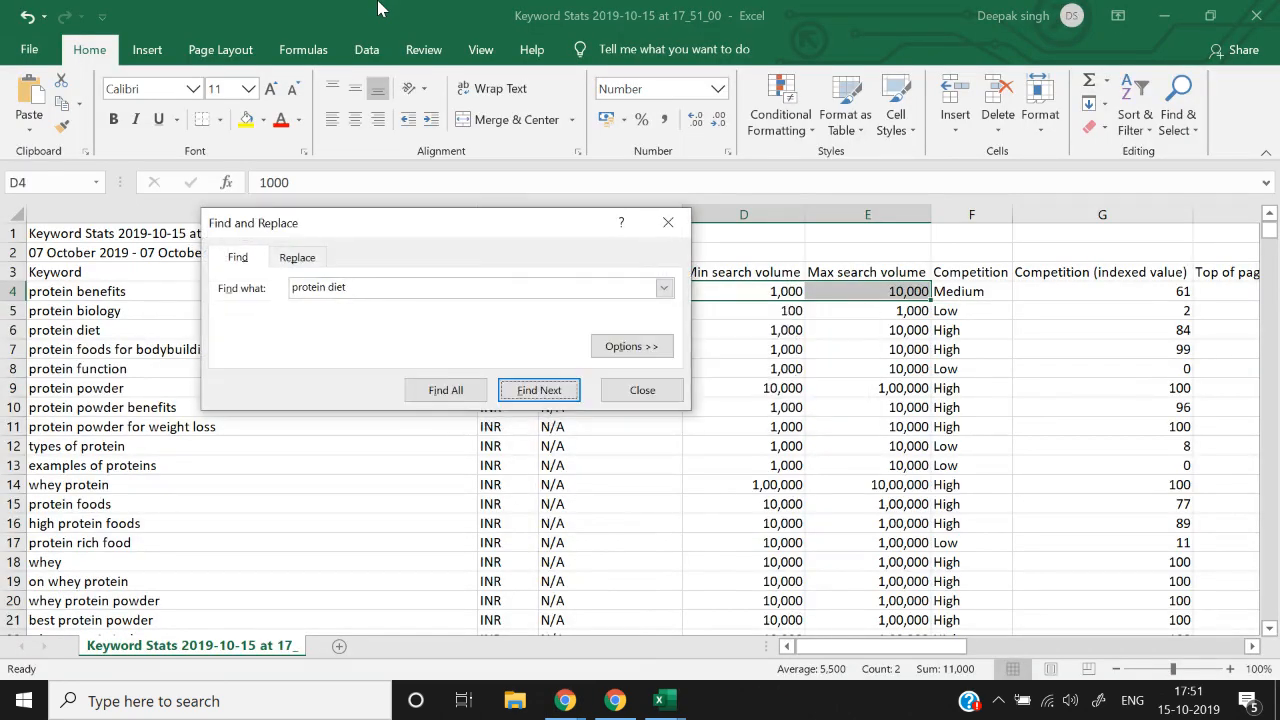
pyautogui.press('Escape')
# Step: Copy the min and max search volumes of "protein diet" from Excel into B4:C4 of the Google Sheet
pyautogui.press('Home')
pyautogui.press('Down')
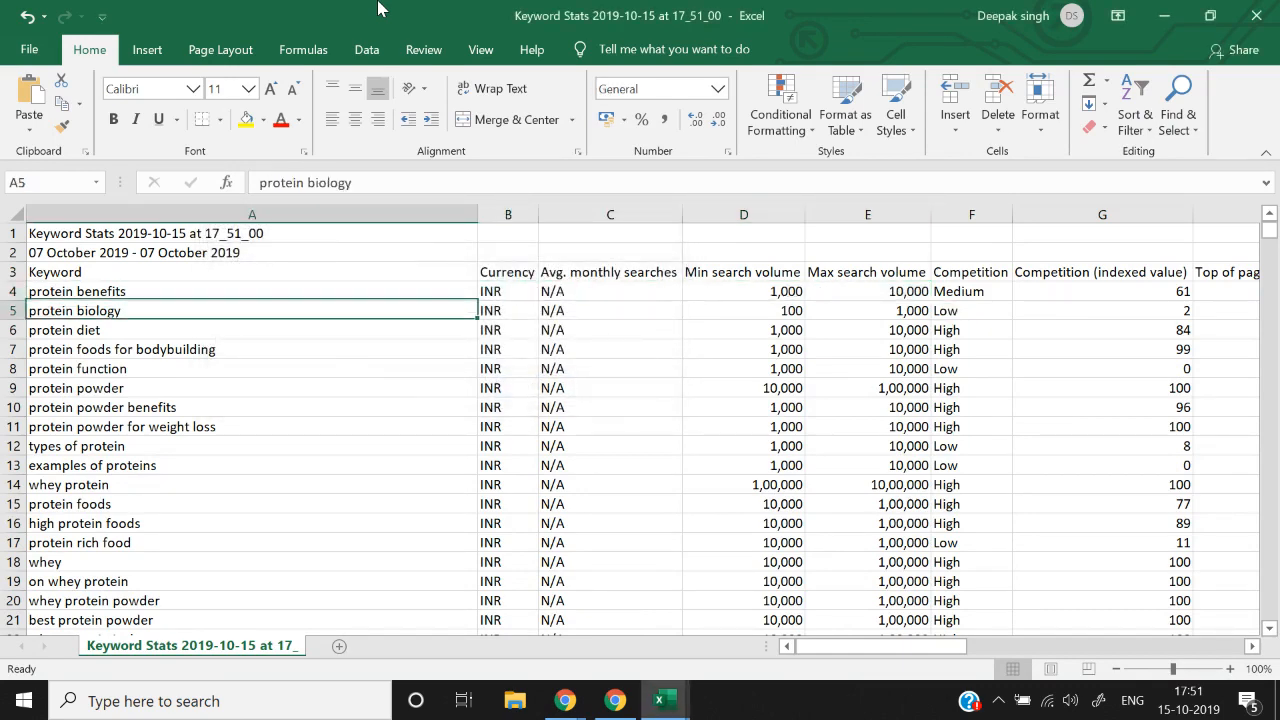
pyautogui.press('Down')
pyautogui.press('Right')
pyautogui.press('Right')
pyautogui.press('Right')
pyautogui.hotkey('shift', 'Right')
pyautogui.hotkey('ctrl', 'c')
pyautogui.hotkey('alt', 'Tab')
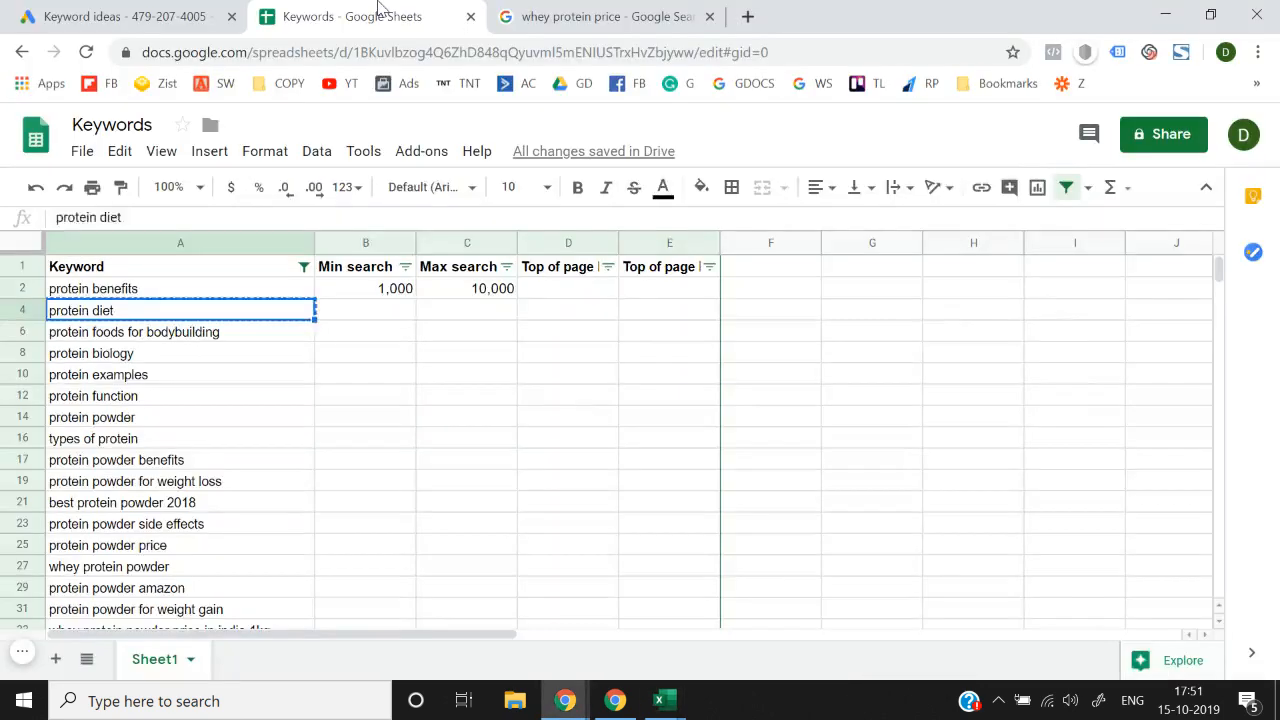
pyautogui.press('Right')
pyautogui.hotkey('ctrl', 'v')
# Step: Copy the min and max search volumes of "protein foods for bodybuilding" from Excel into B6:C6 of the Google Sheet
pyautogui.press('Home')
pyautogui.press('Down')
pyautogui.hotkey('alt', 'Tab')
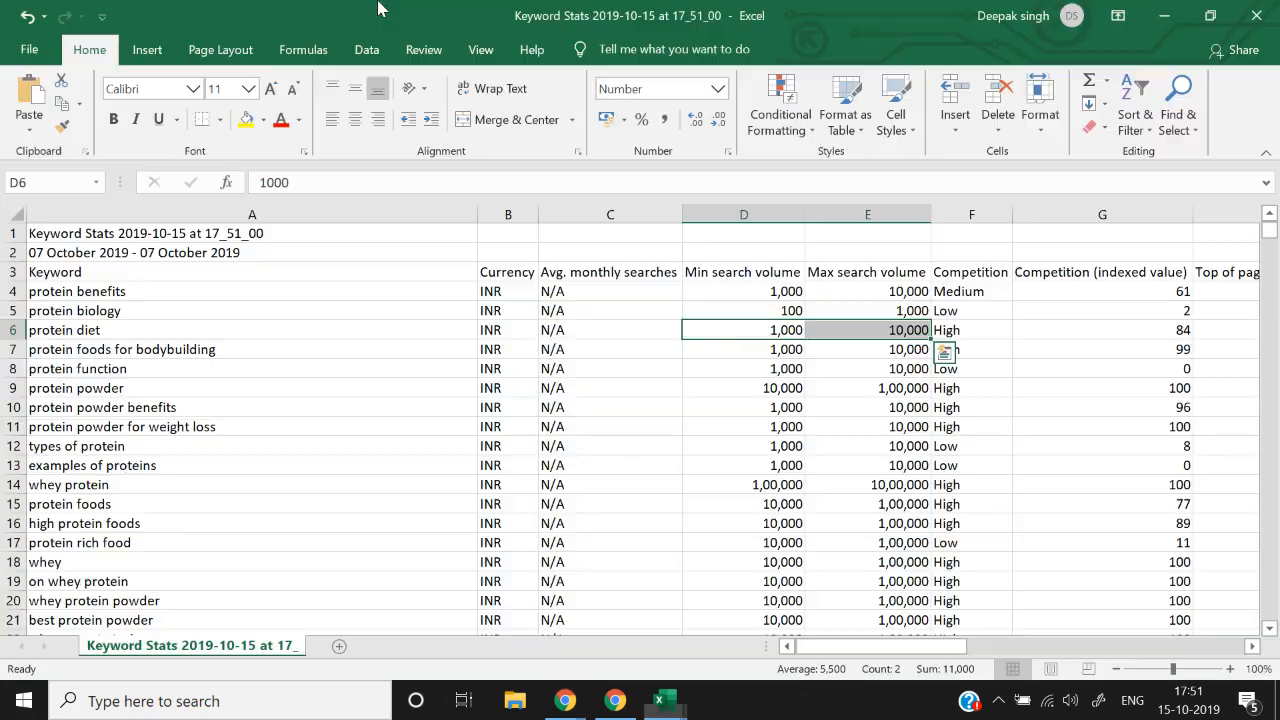
pyautogui.press('Left')
pyautogui.press('Home')
pyautogui.press('Down')
pyautogui.press('Right')
pyautogui.press('Right')
pyautogui.press('Right')
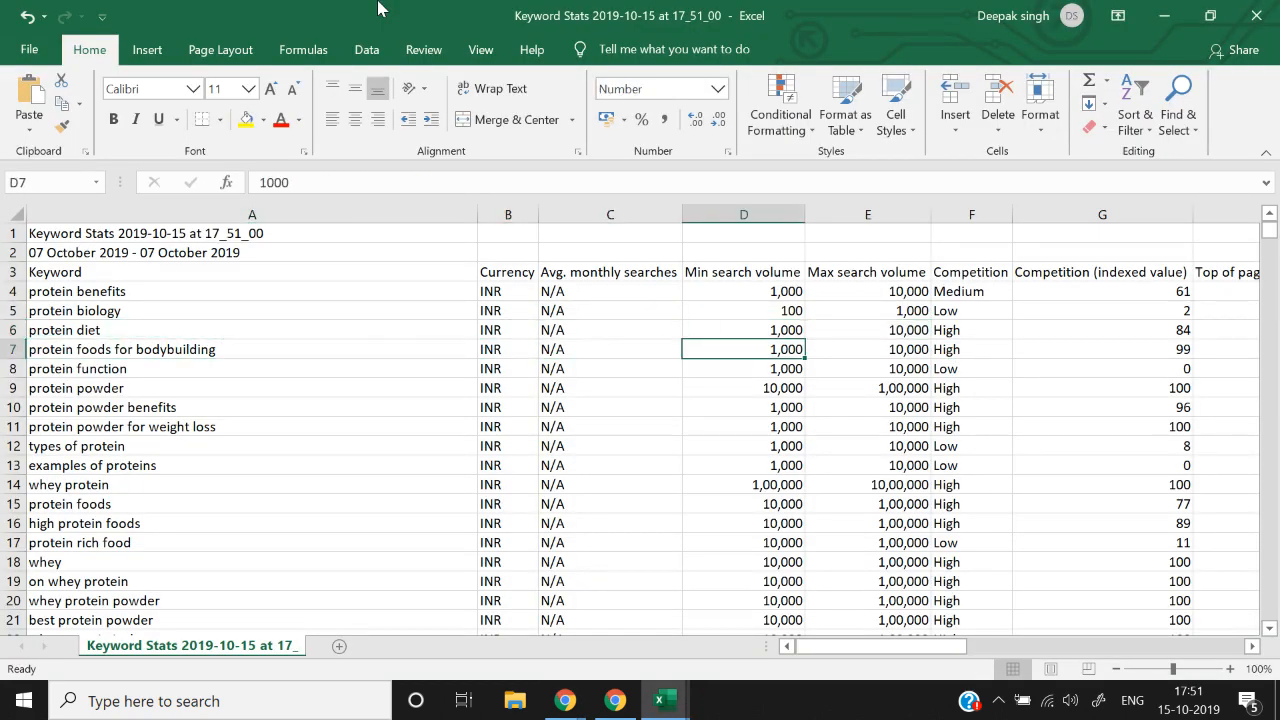
pyautogui.hotkey('shift', 'Right')
pyautogui.hotkey('ctrl', 'c')
pyautogui.hotkey('alt', 'Tab')
pyautogui.hotkey('ctrl', 'c')
pyautogui.press('Right')
pyautogui.press('Home')
pyautogui.press('Down')
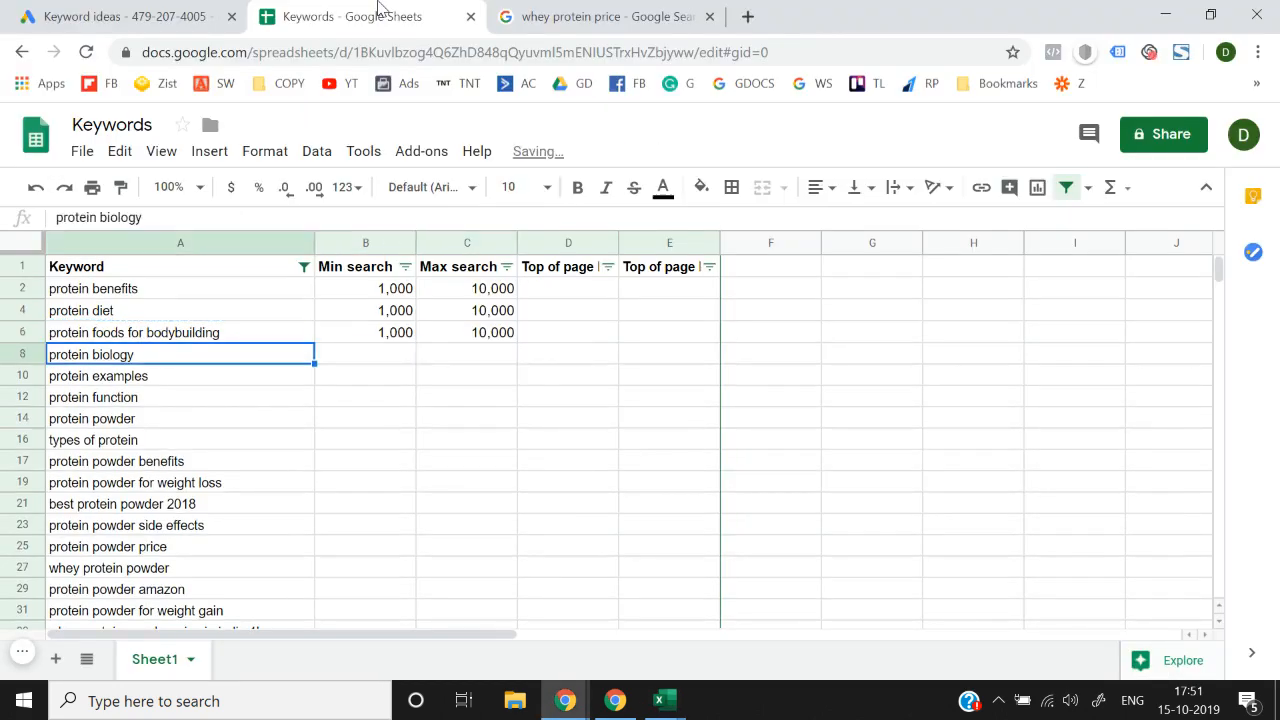
# Step: Copy the min and max search volumes of "protein biology" from Excel into B8:C8 of the Google Sheet
pyautogui.hotkey('alt', 'Tab')
pyautogui.press('Up')
pyautogui.press('Up')
pyautogui.press('Left')
pyautogui.press('Right')
pyautogui.hotkey('shift', 'Right')
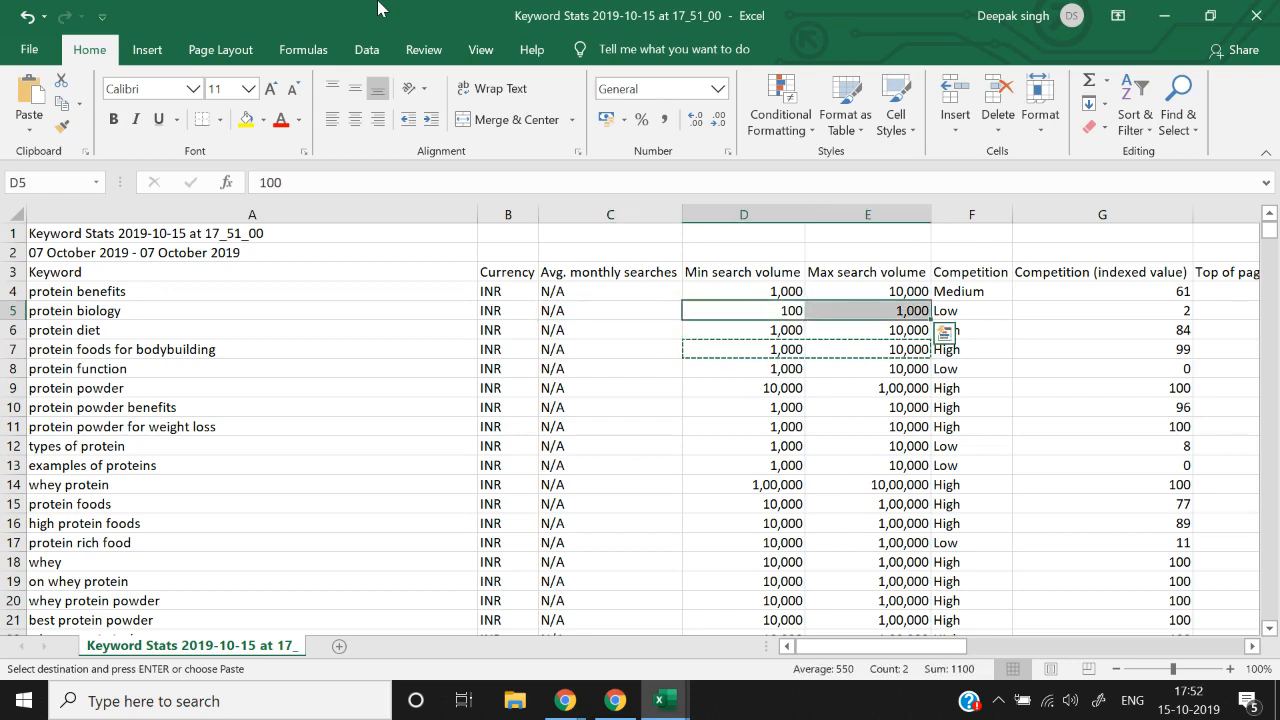
pyautogui.hotkey('ctrl', 'c')
pyautogui.hotkey('alt', 'Tab')
pyautogui.hotkey('ctrl', 'v')
pyautogui.hotkey('ctrl', 'z')
pyautogui.press('Right')
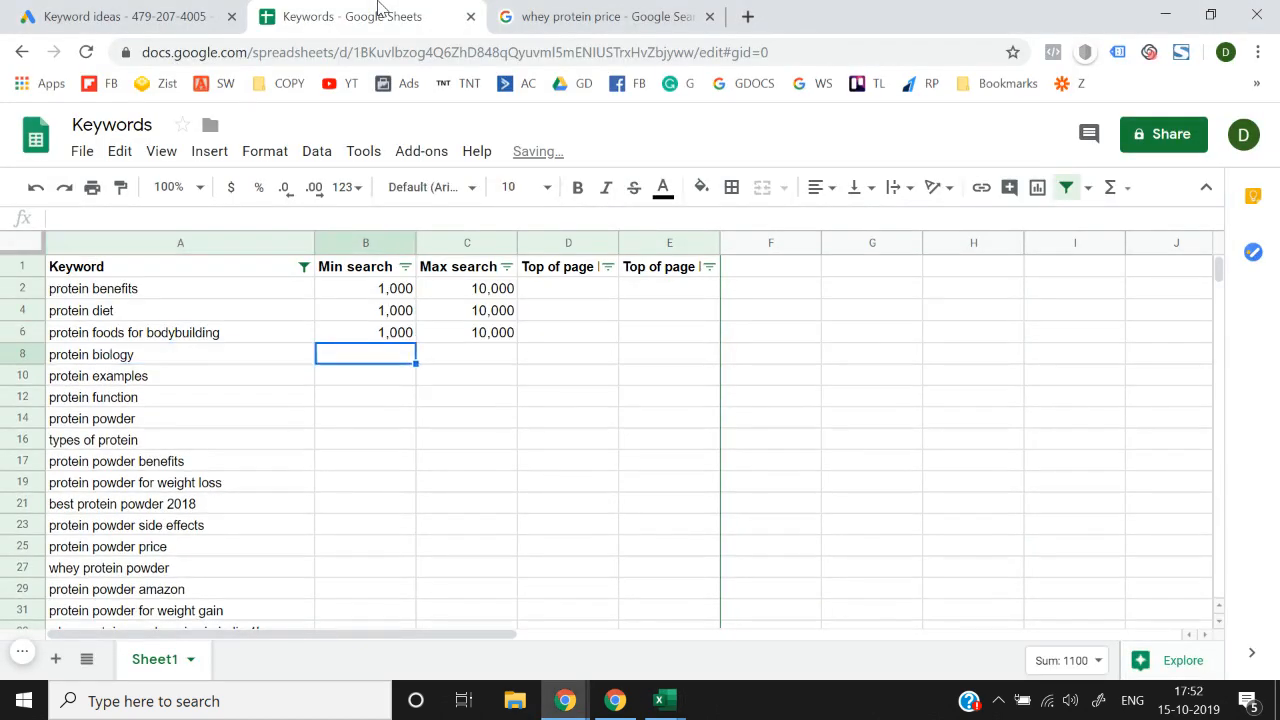
pyautogui.hotkey('ctrl', 'v')
pyautogui.press('Down')
pyautogui.press('Left')
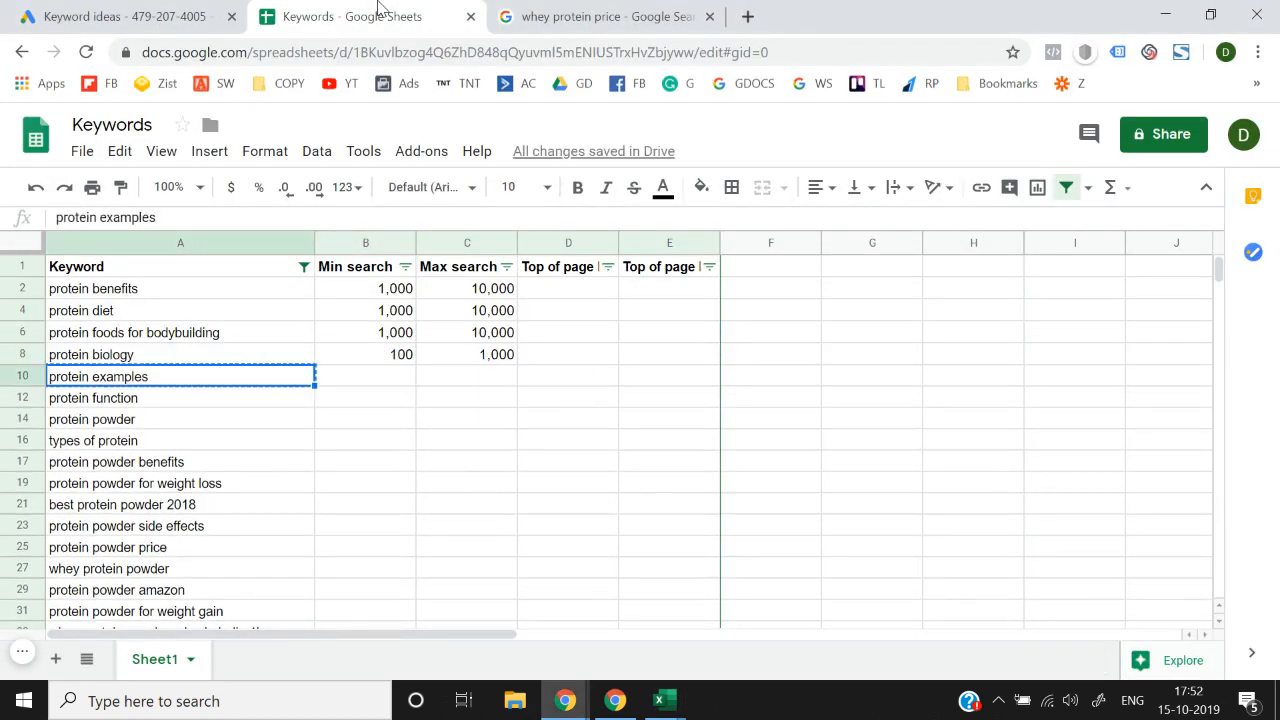
# Step: Check the first keyword rows of the Keyword Stats Excel workbook for "protein examples"
pyautogui.hotkey('alt', 'Tab')
pyautogui.press('Down')
pyautogui.press('Left')
pyautogui.press('Left')
pyautogui.press('Left')
pyautogui.press('Up')
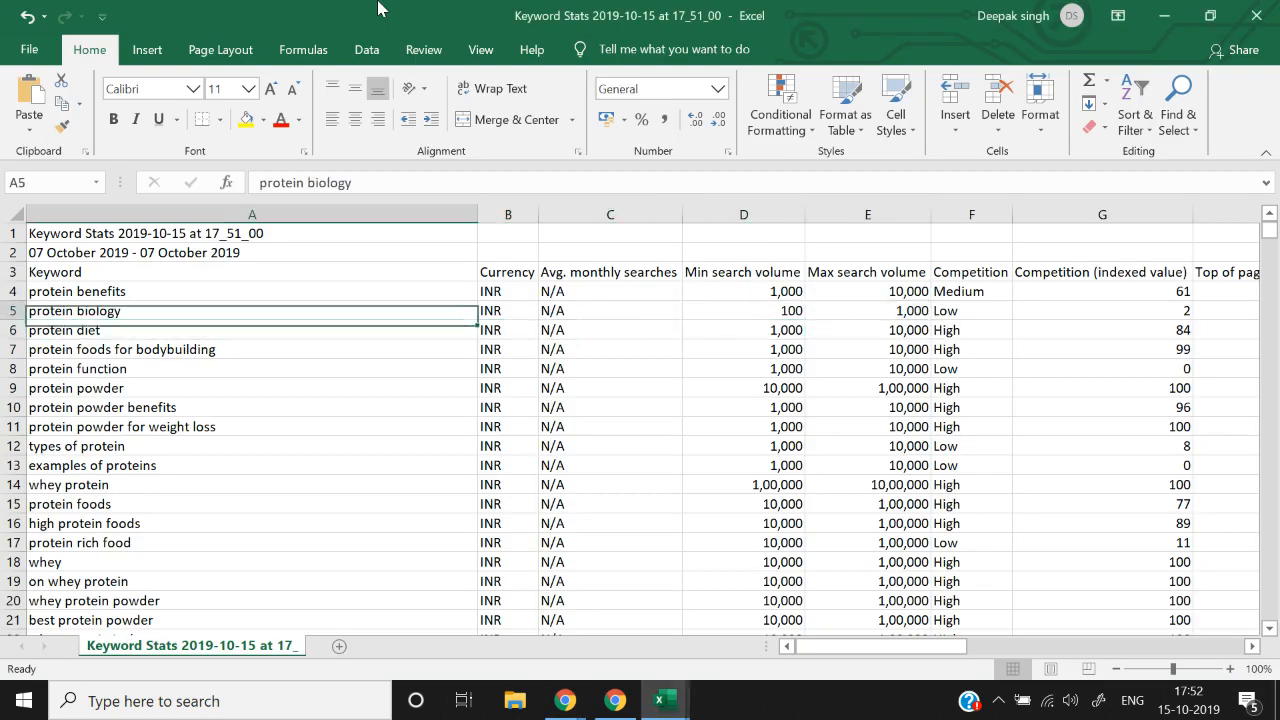
pyautogui.press('Down')
pyautogui.press('Down')
pyautogui.press('Down')
pyautogui.press('Down')
pyautogui.hotkey('alt', 'Tab')
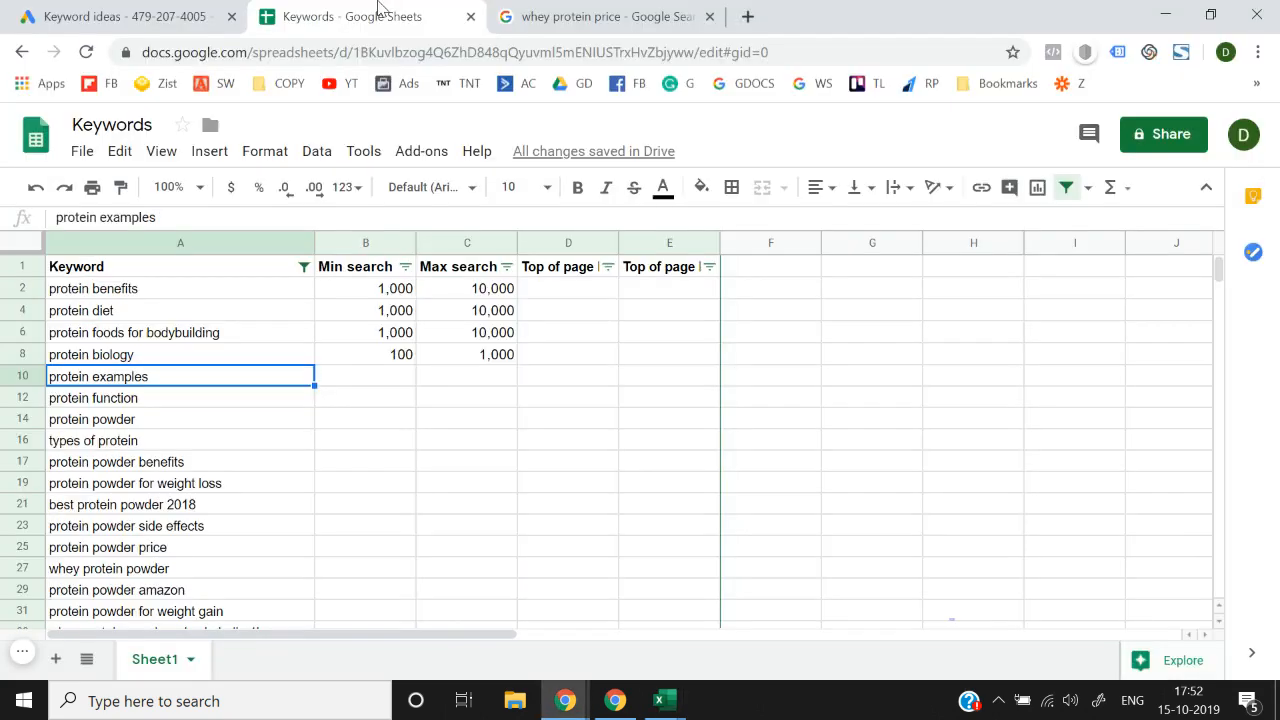
# Step: Search the Keyword Stats Excel workbook for "protein examples", going through the matches one after another
pyautogui.hotkey('ctrl', 'c')
pyautogui.hotkey('alt', 'Tab')
pyautogui.hotkey('ctrl', 'f')
pyautogui.hotkey('ctrl', 'v')
pyautogui.press('Return')
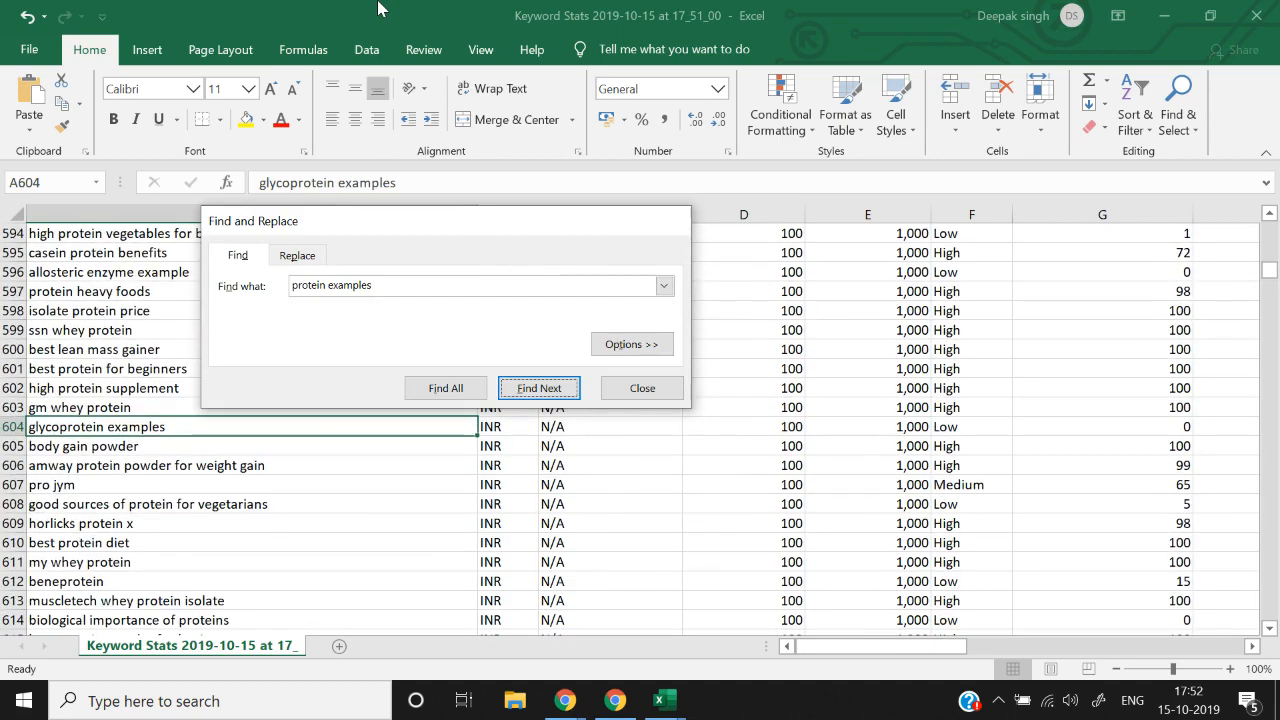
pyautogui.press('Escape')
pyautogui.hotkey('ctrl', 'f')
pyautogui.press('Return')
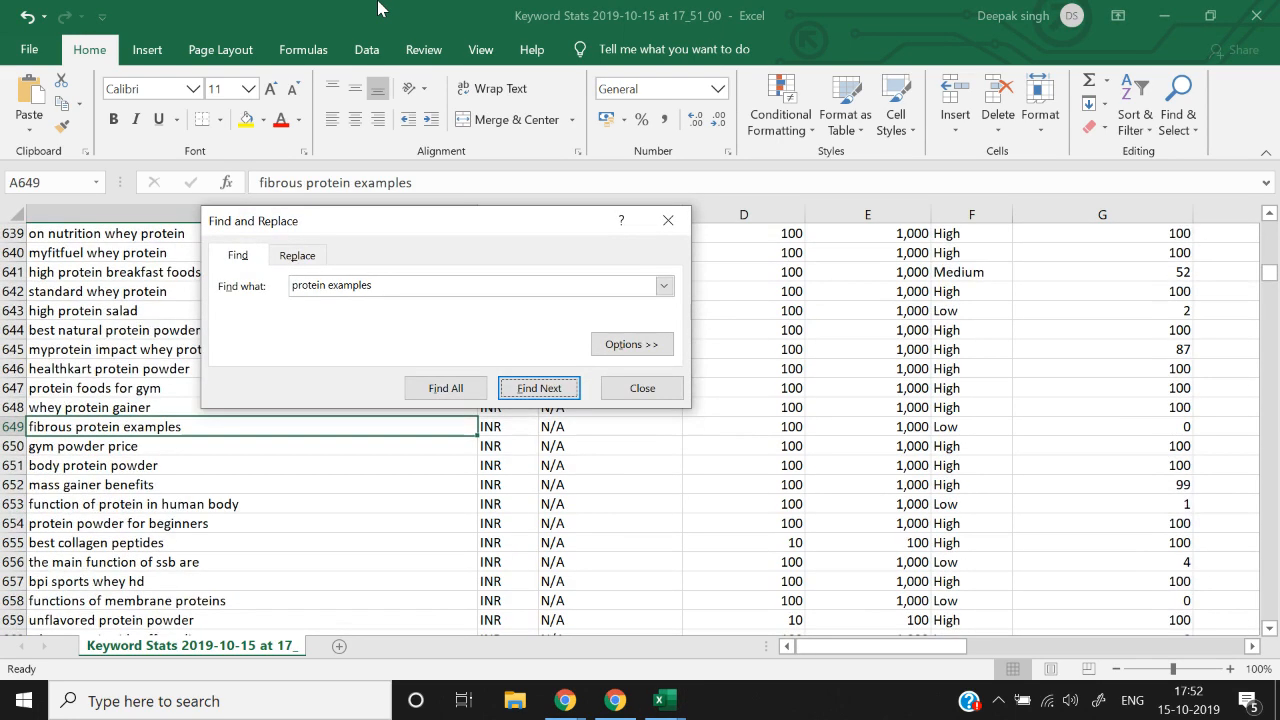
pyautogui.press('Return')
pyautogui.press('Return')
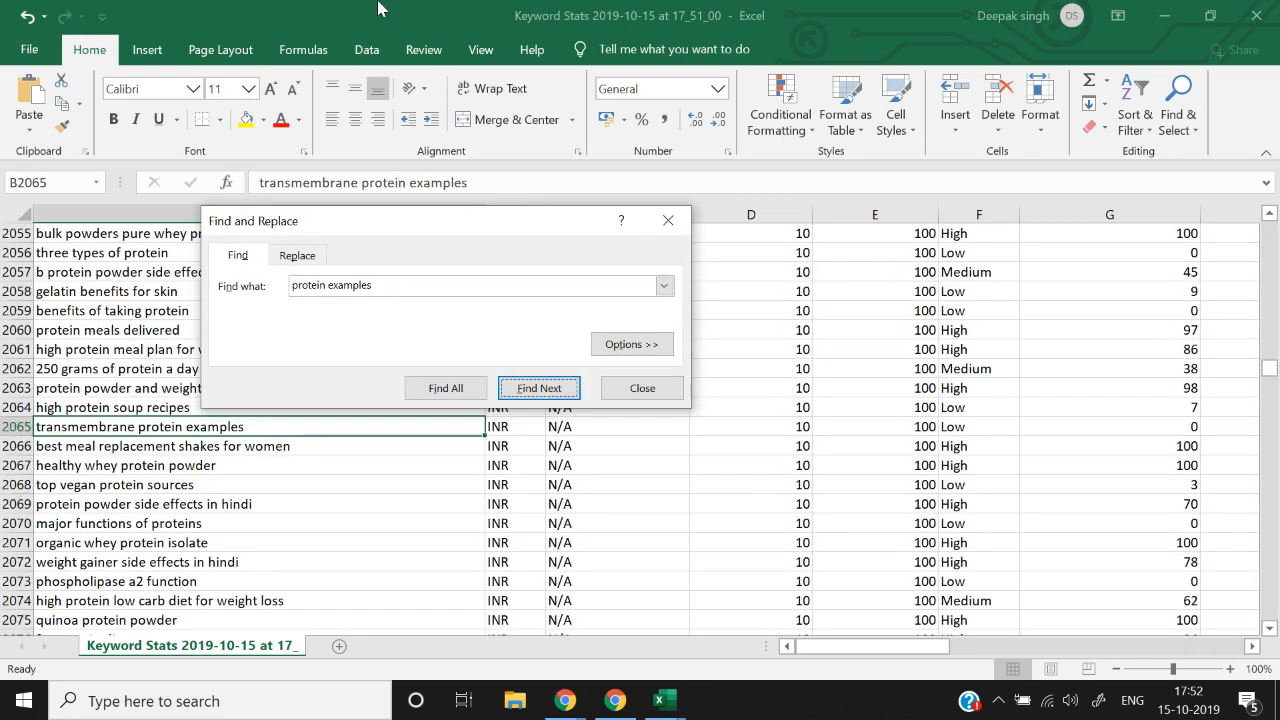
pyautogui.press('Return')
pyautogui.press('Return')
pyautogui.press('Return')
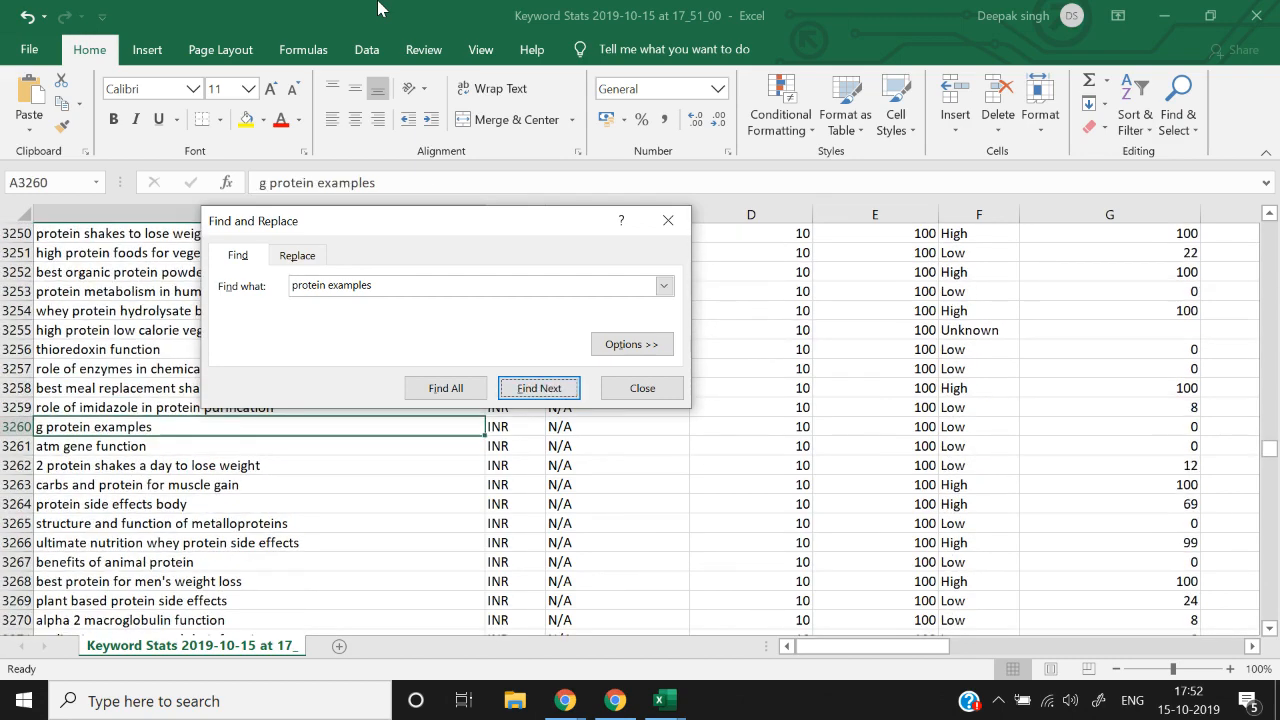
pyautogui.press('Return')
pyautogui.press('Return')
pyautogui.press('Return')
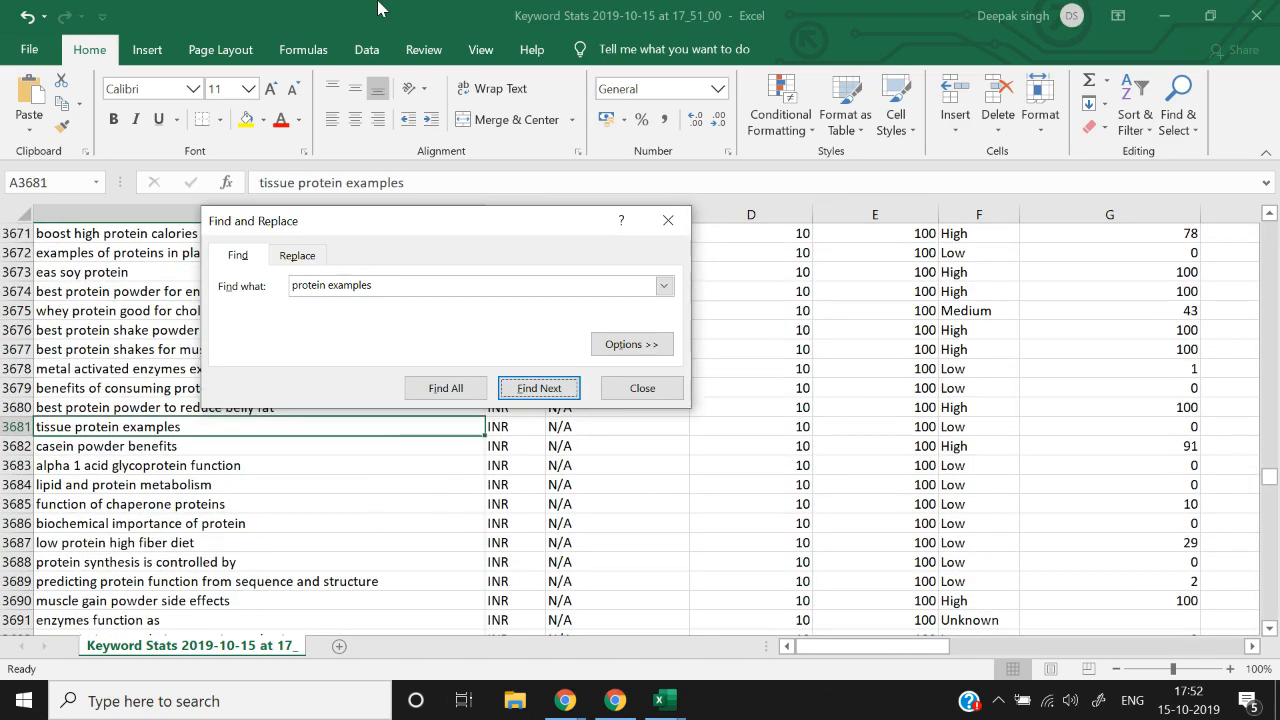
pyautogui.press('Return')
pyautogui.press('Return')
pyautogui.press('Return')
pyautogui.press('Return')
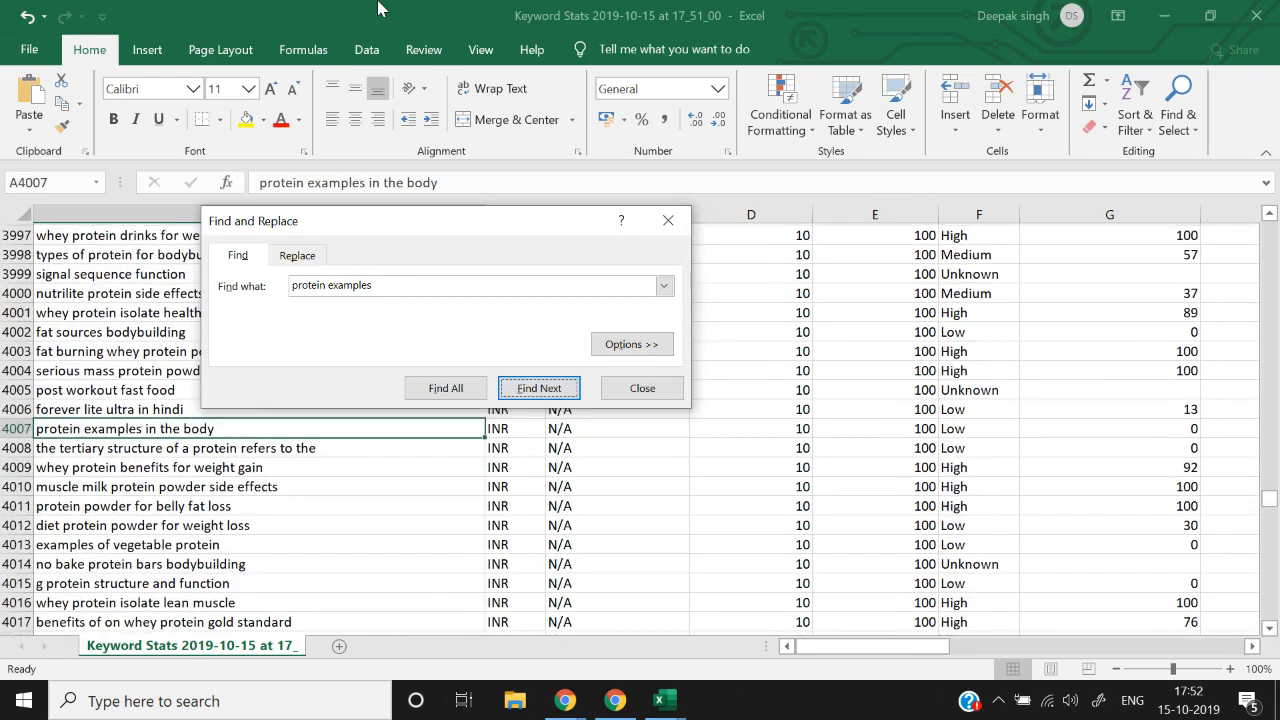
pyautogui.press('Return')
pyautogui.press('Return')
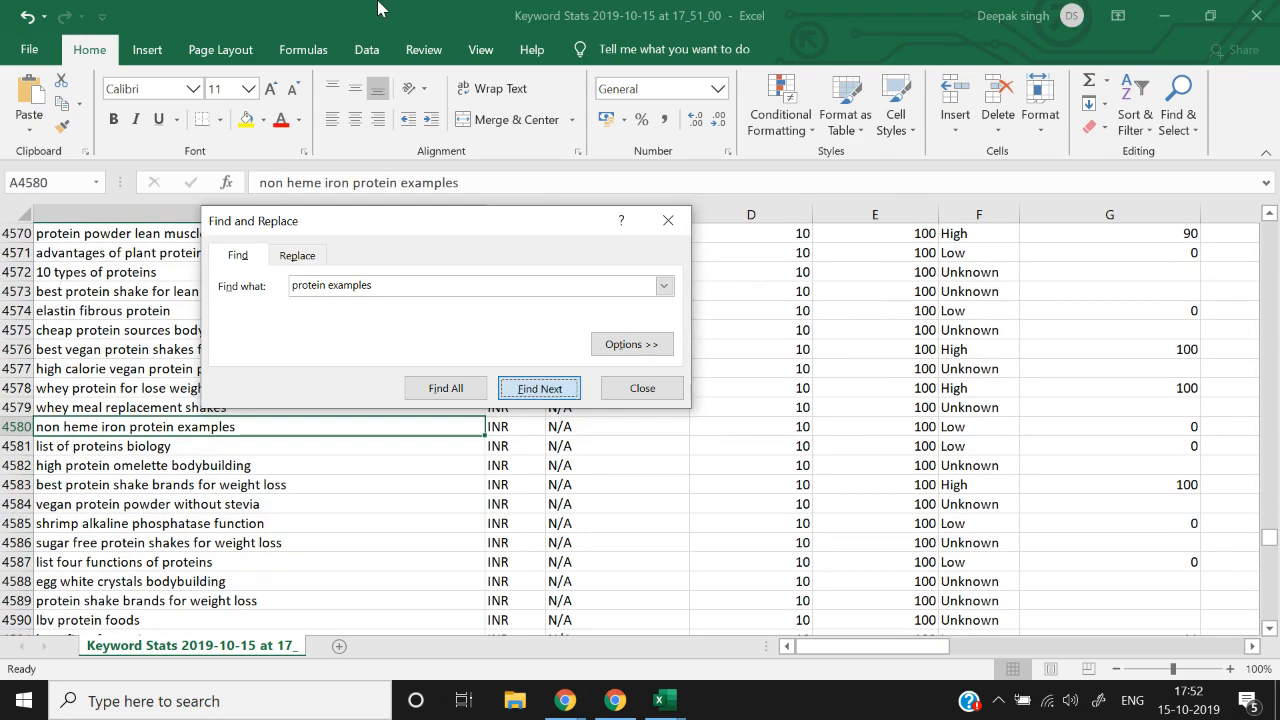
pyautogui.press('Return')
pyautogui.press('Return')
pyautogui.press('Return')
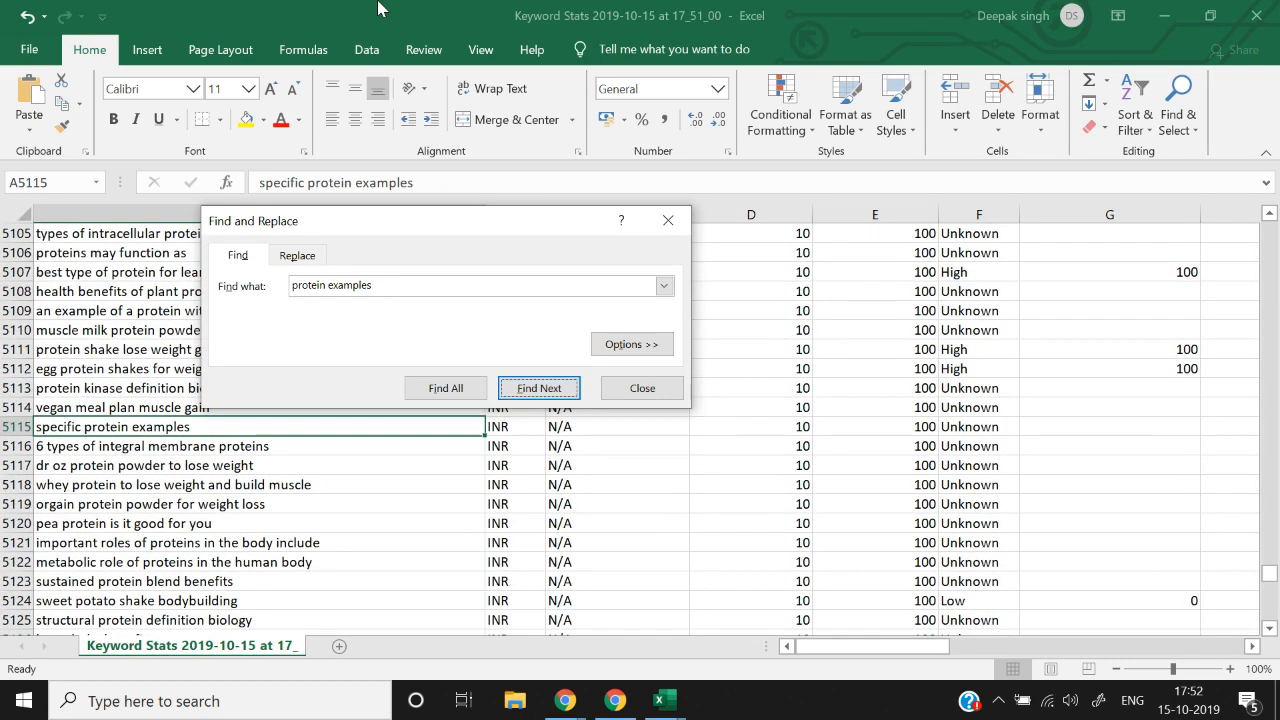
pyautogui.press('Return')
pyautogui.press('Return')
pyautogui.press('Return')
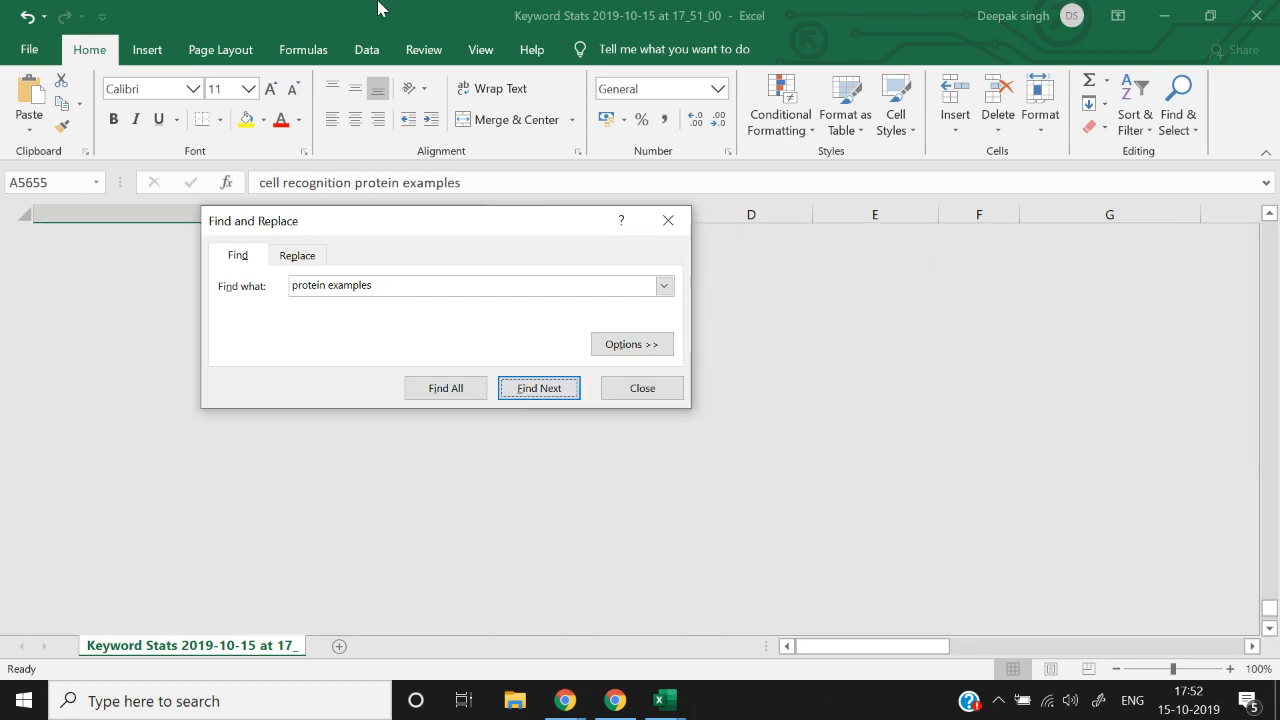
pyautogui.press('Return')
pyautogui.press('Return')
pyautogui.press('Return')
pyautogui.press('Return')
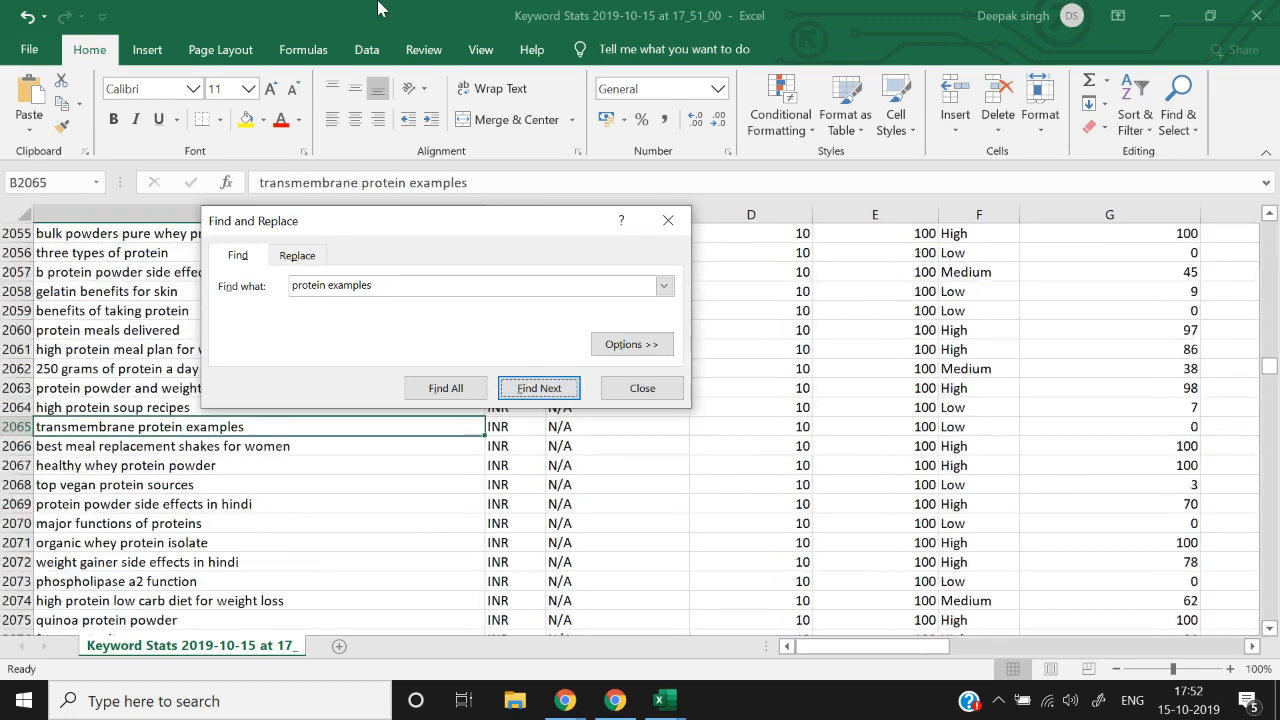
pyautogui.press('Escape')
# Step: Return to the start of the Keyword Stats worksheet and go through the keywords down to "examples of proteins" in A13
pyautogui.hotkey('ctrl', 'Home')
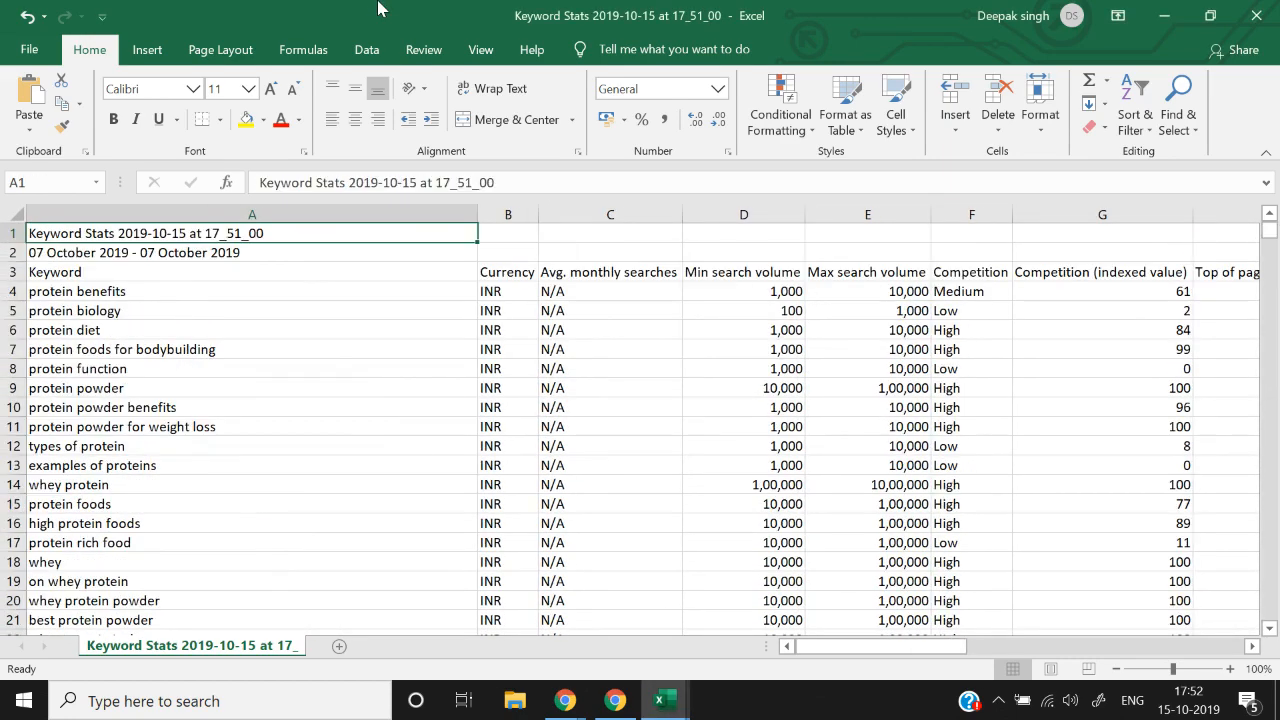
pyautogui.press('Down')
pyautogui.press('Down')
pyautogui.press('Down')
pyautogui.press('Down')
pyautogui.press('Down')
pyautogui.press('Down')
pyautogui.press('Down')
pyautogui.press('Down')
pyautogui.press('Down')
pyautogui.press('Down')
pyautogui.press('Down')
pyautogui.press('Down')
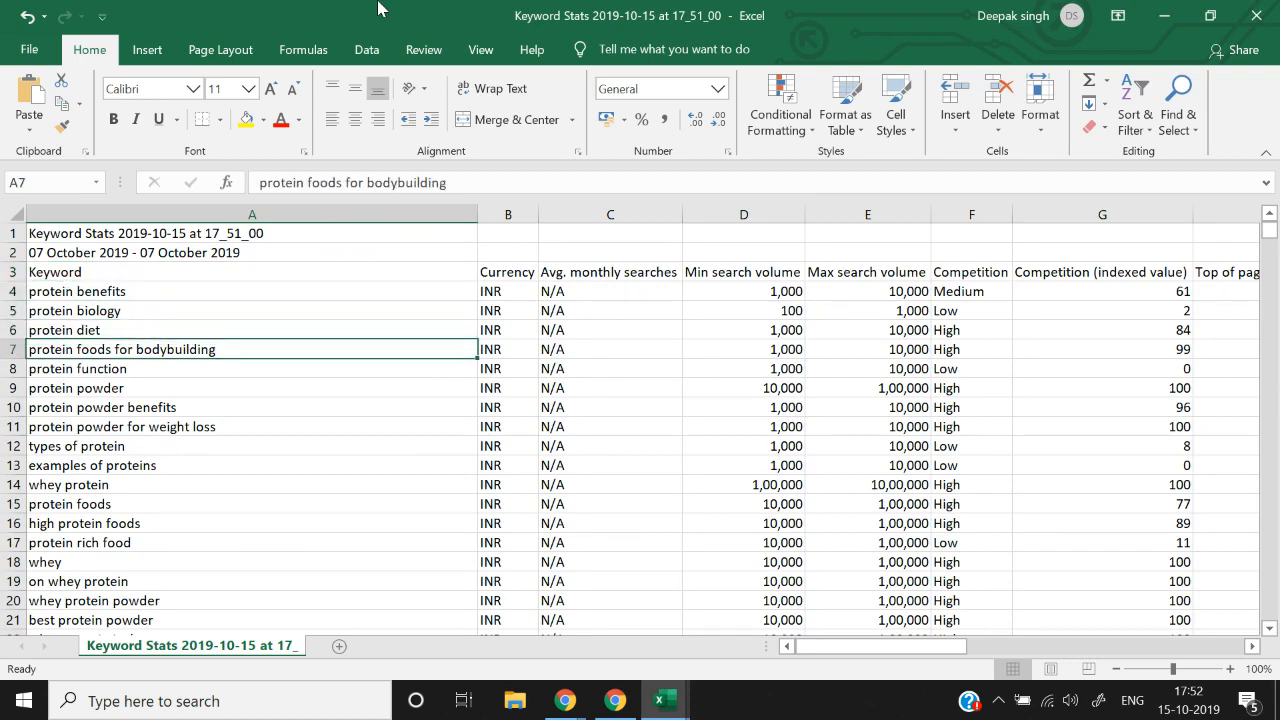
# Step: Copy the keyword "protein function" from A12 of the Google Sheet and search the Keyword Stats Excel workbook for it
pyautogui.hotkey('alt', 'Tab')
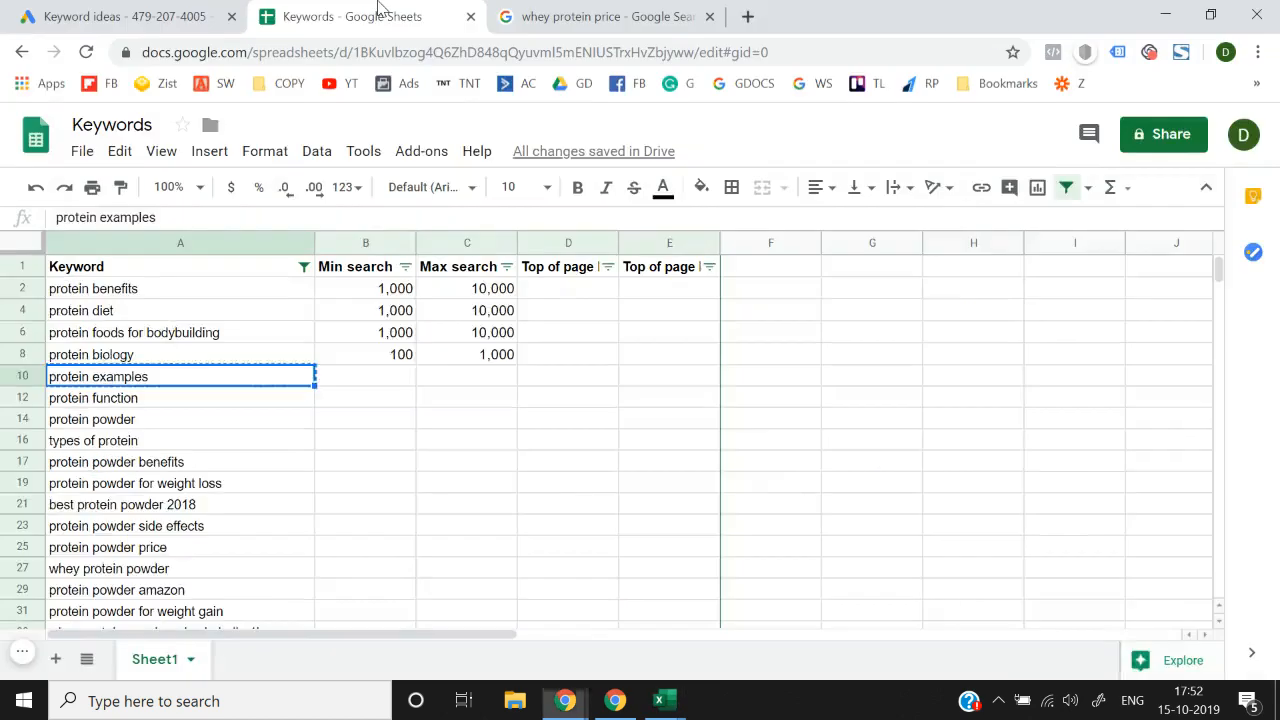
pyautogui.press('Right')
pyautogui.press('Left')
pyautogui.hotkey('ctrl', 'c')
pyautogui.hotkey('alt', 'Tab')
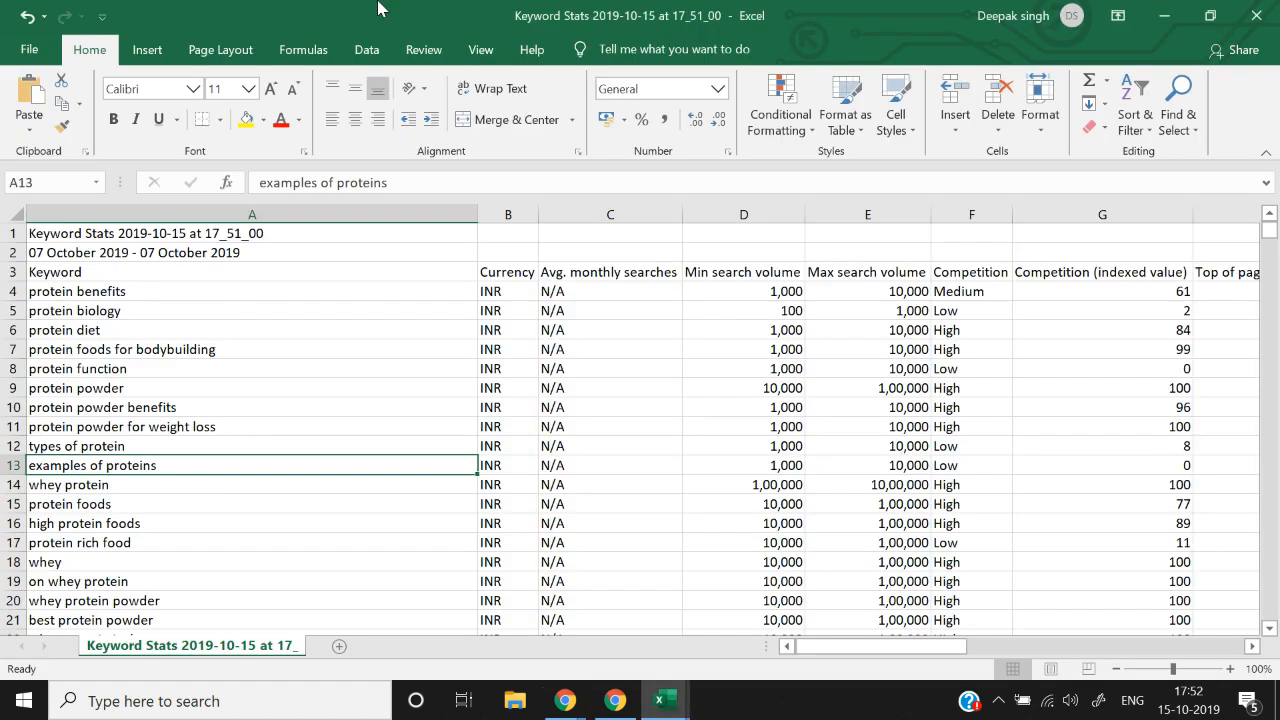
pyautogui.hotkey('ctrl', 'f')
pyautogui.hotkey('ctrl', 'v')
pyautogui.press('Return')
pyautogui.press('Return')
pyautogui.press('Return')
pyautogui.press('Return')
pyautogui.press('Return')
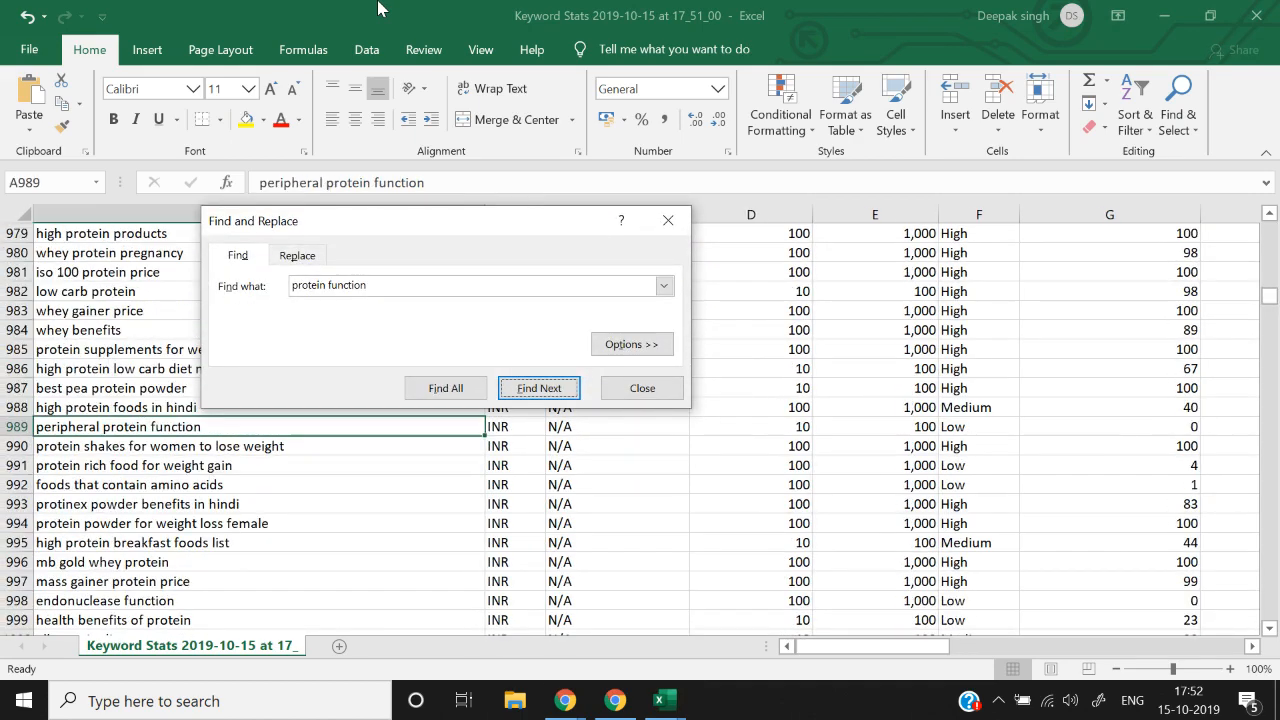
pyautogui.press('Return')
pyautogui.press('Return')
pyautogui.press('Return')
pyautogui.press('Return')
pyautogui.press('Return')
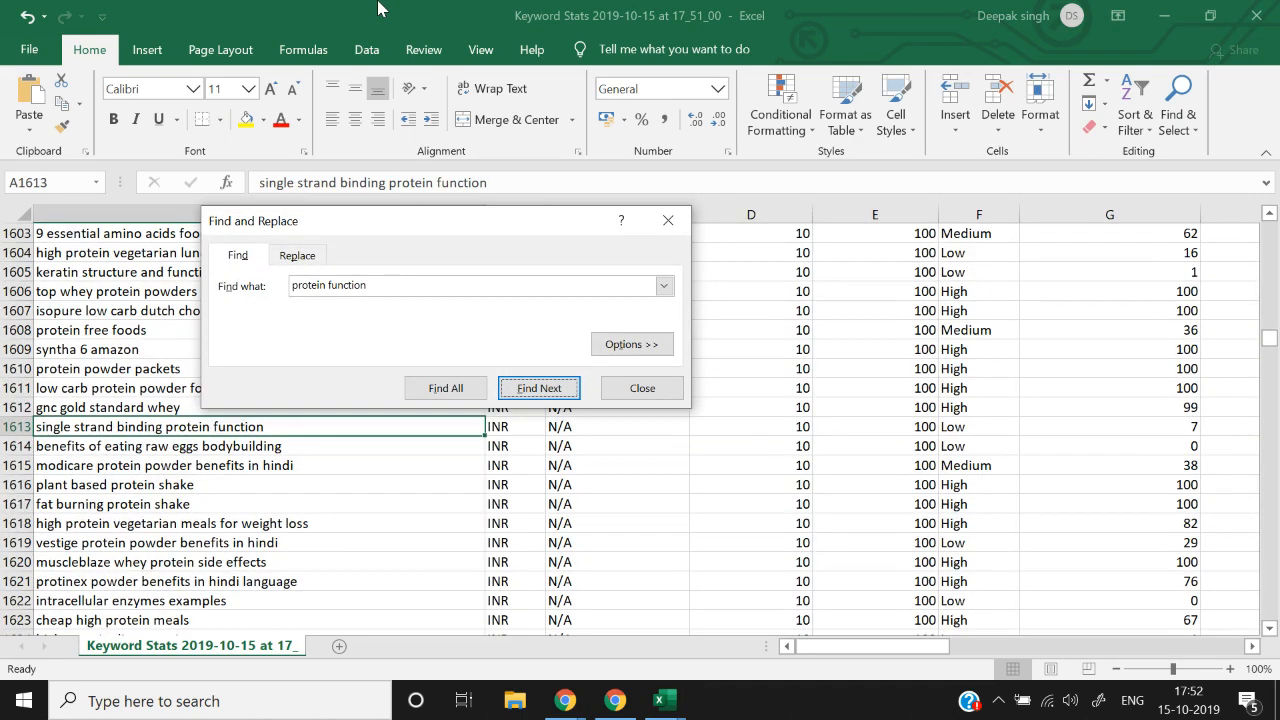
# Step: Check the monthly search ranges in Google Ads Keyword ideas and enter 100 and 1000 for "protein function" in B12:C12 of the Google Sheet
pyautogui.hotkey('alt', 'Tab')
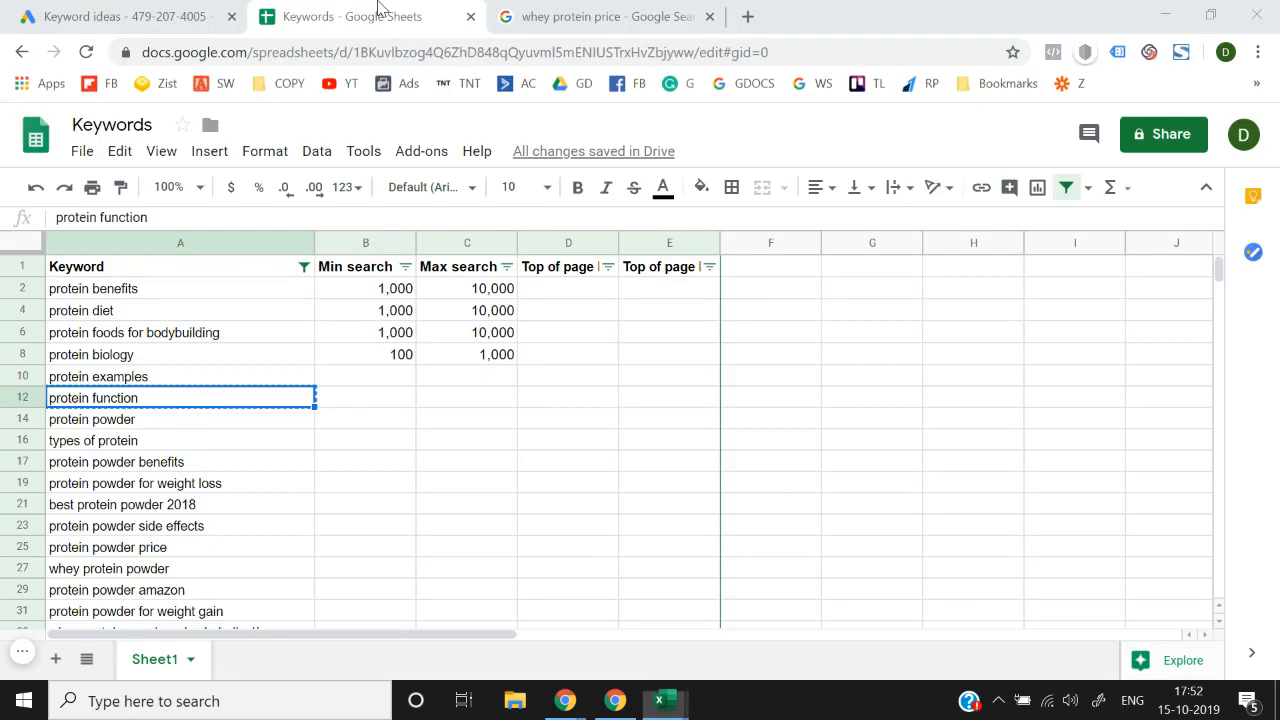
pyautogui.click(92, 8)
pyautogui.scroll(-1, 359, 460)
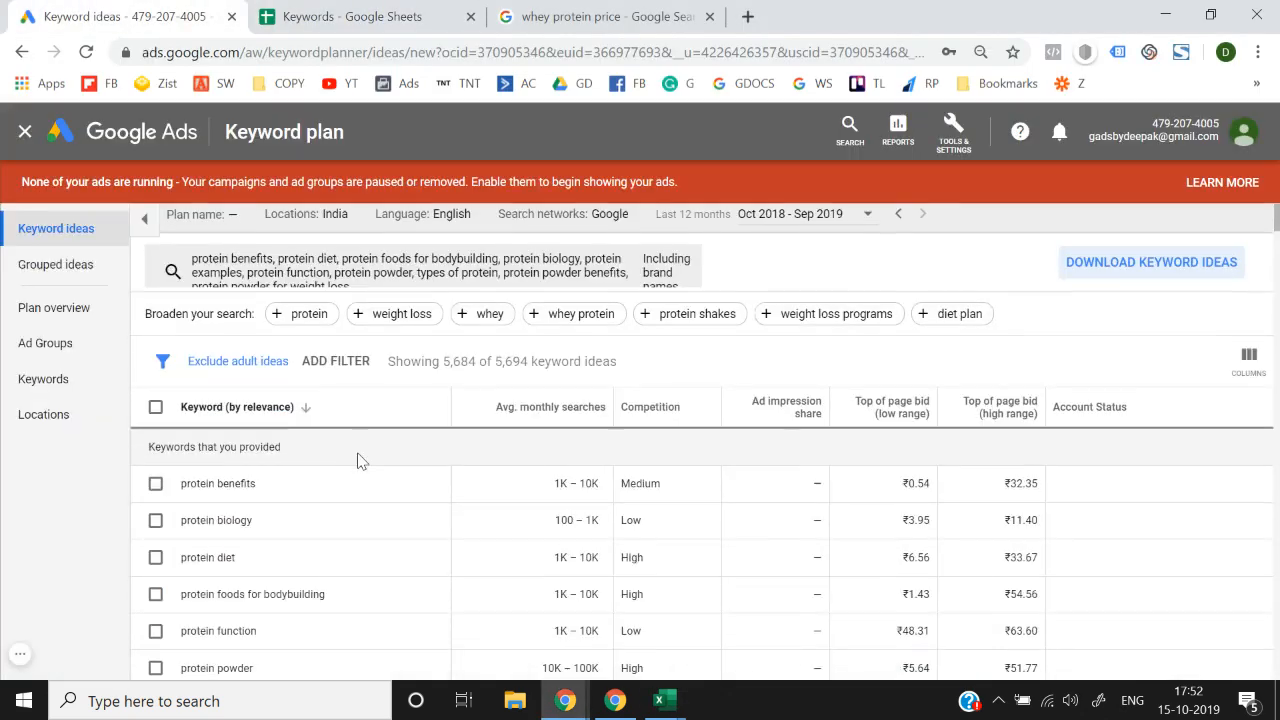
pyautogui.doubleClick(590, 513)
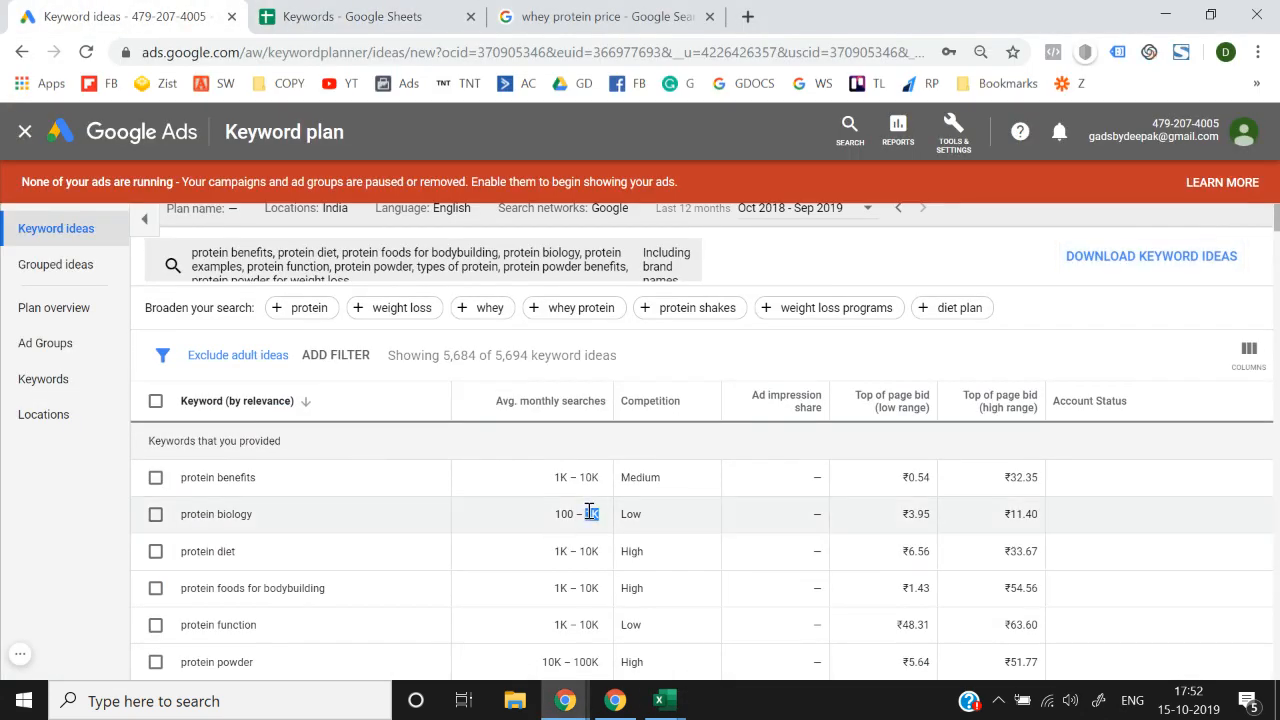
pyautogui.click(438, 8)
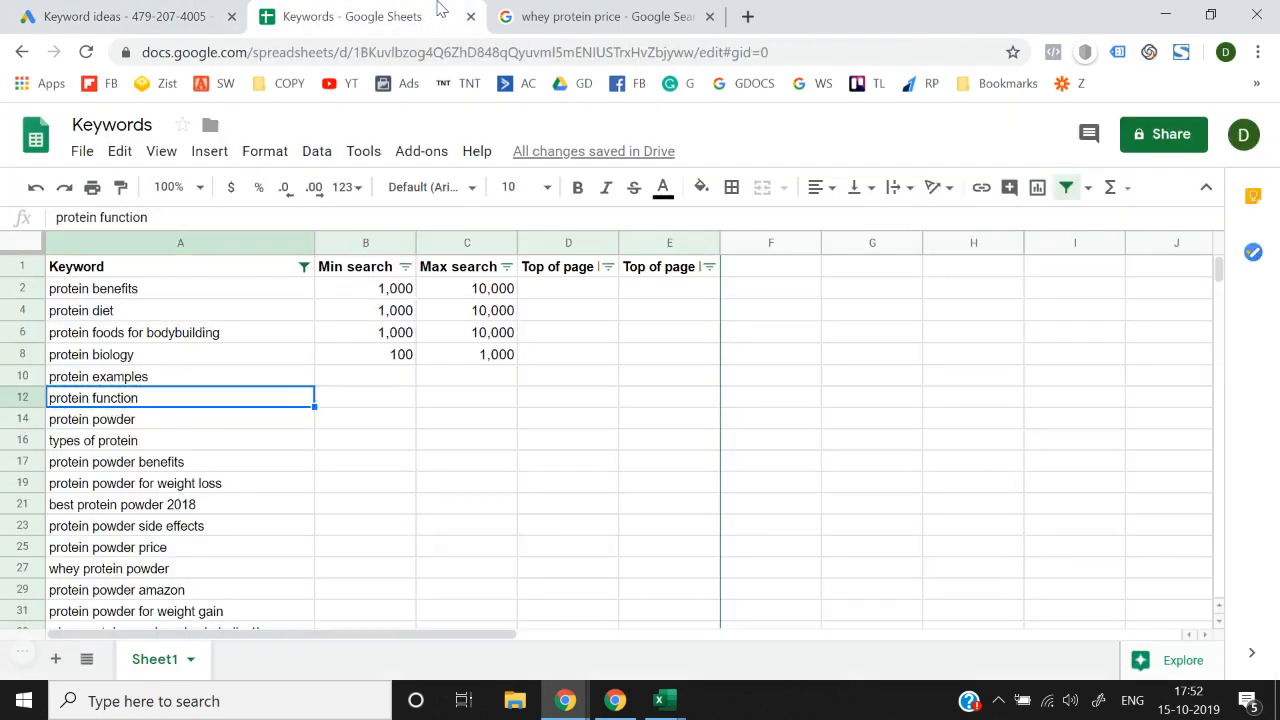
pyautogui.press('Tab')
pyautogui.write('100')
pyautogui.press('Tab')
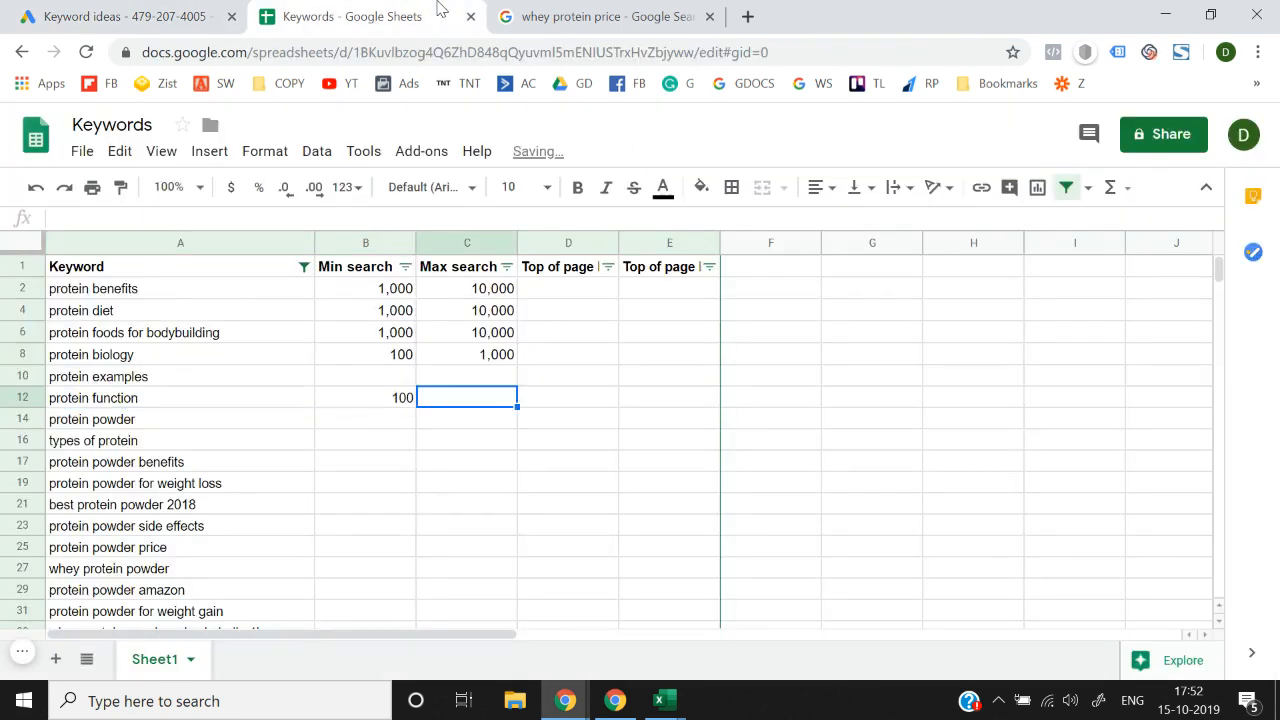
pyautogui.press('Return')
# Step: Look for the average monthly searches of "protein examples" among the provided keywords in Google Ads Keyword ideas
pyautogui.press('Up')
pyautogui.press('Up')
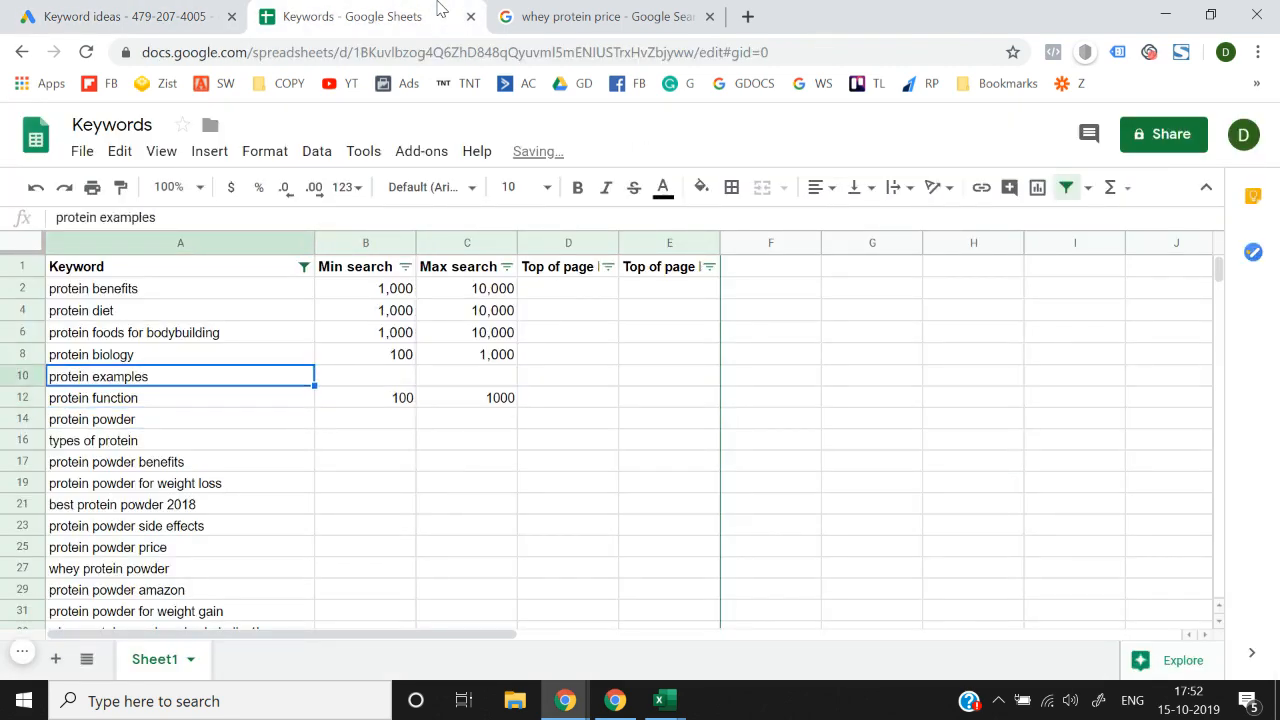
pyautogui.press('Up')
pyautogui.press('Right')
pyautogui.press('Down')
pyautogui.press('Left')
pyautogui.click(128, 16)
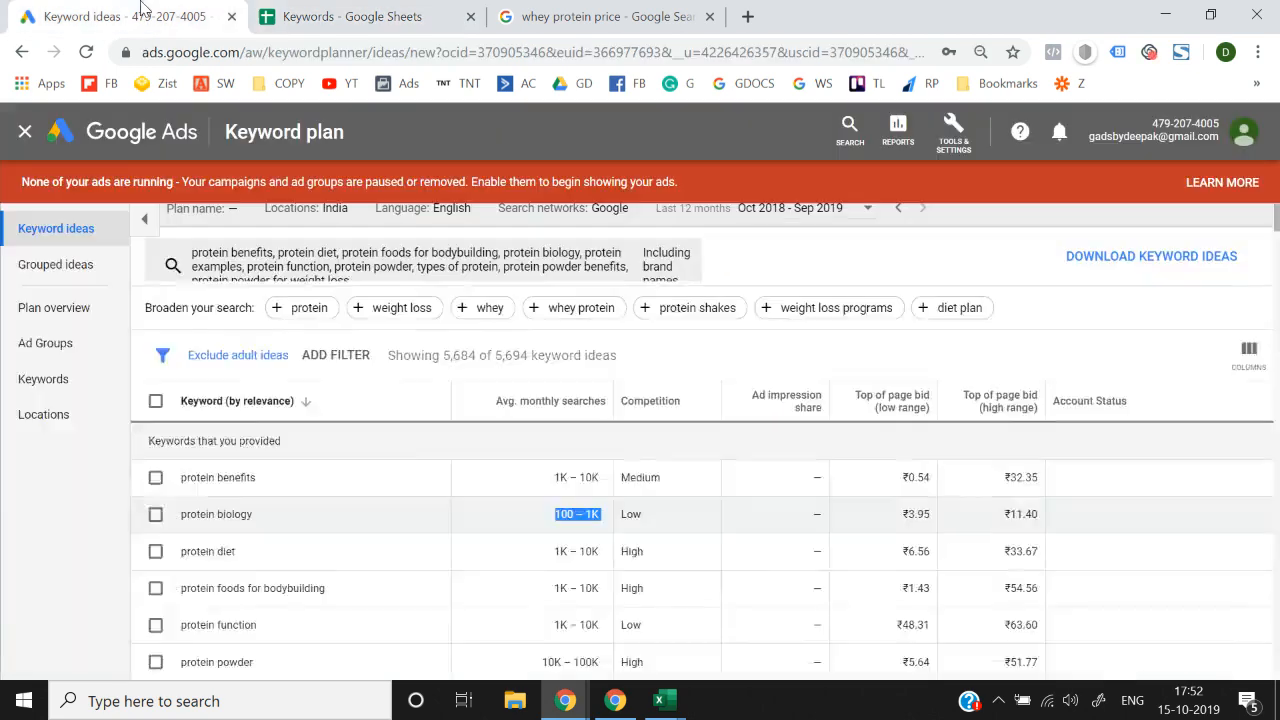
pyautogui.scroll(-1, 400, 470)
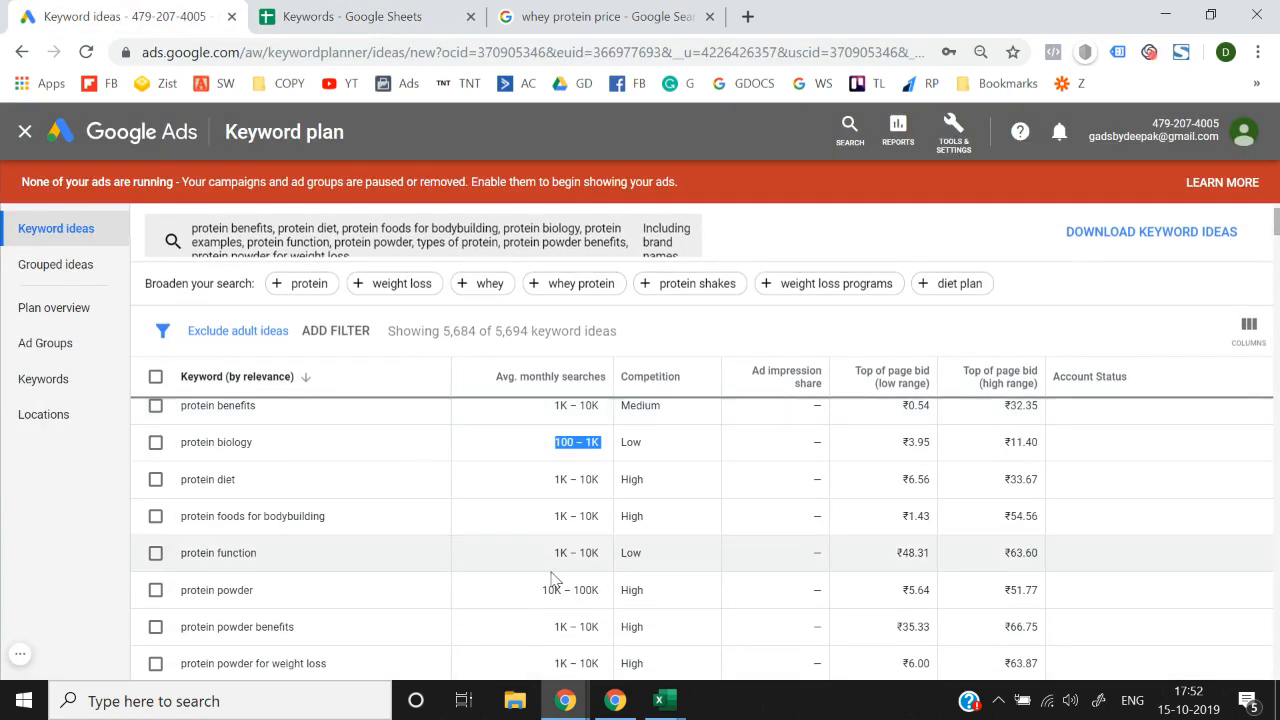
pyautogui.scroll(-3, 551, 578)
pyautogui.scroll(2, 552, 579)
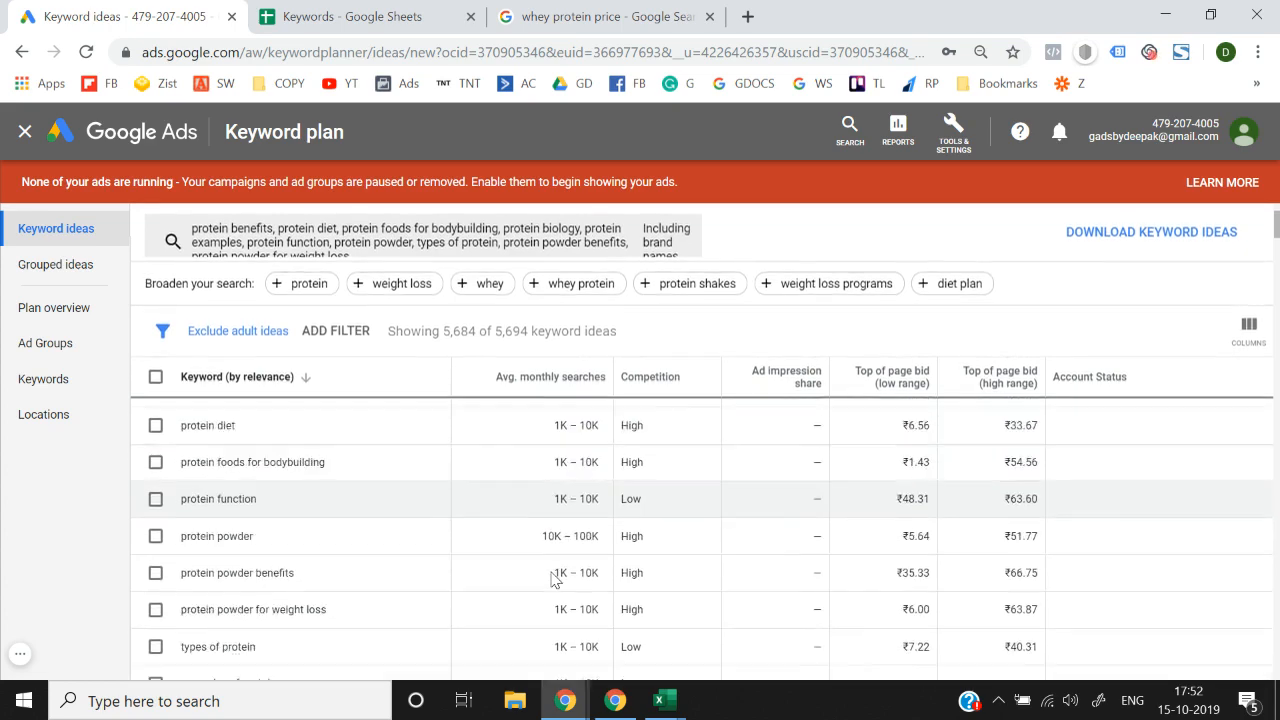
pyautogui.scroll(3, 553, 580)
pyautogui.scroll(-2, 560, 594)
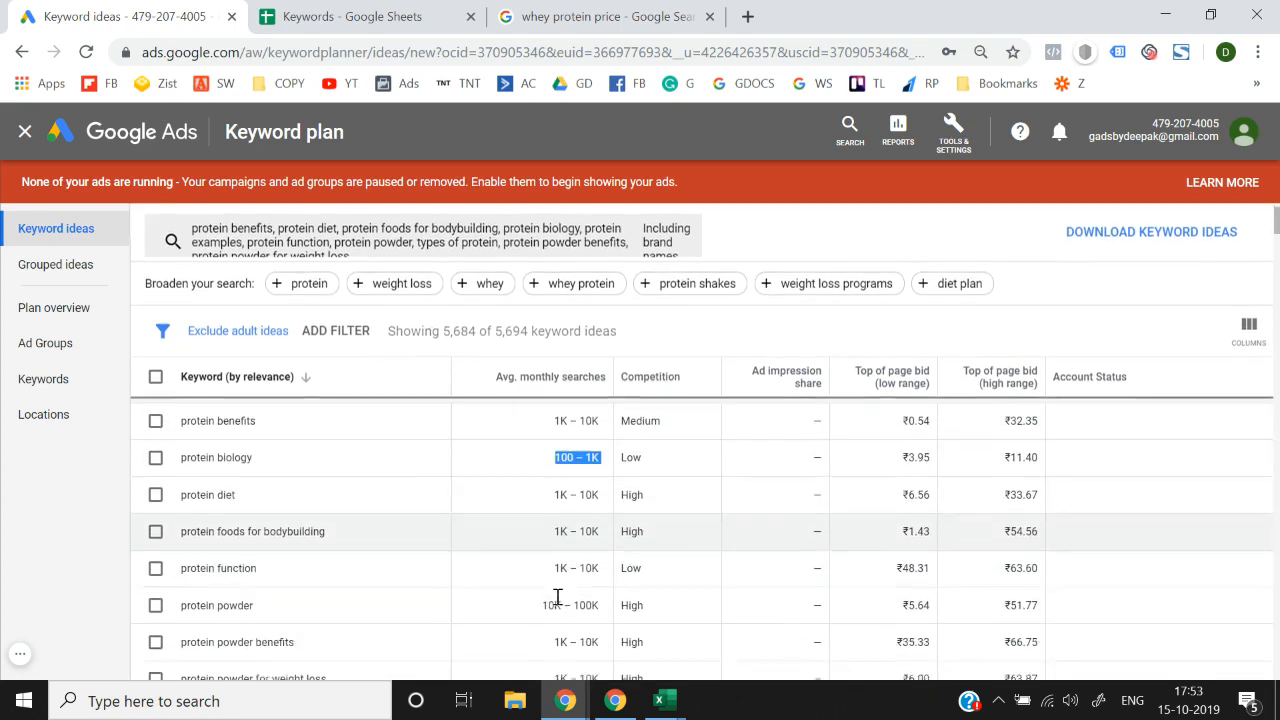
pyautogui.scroll(-3, 558, 597)
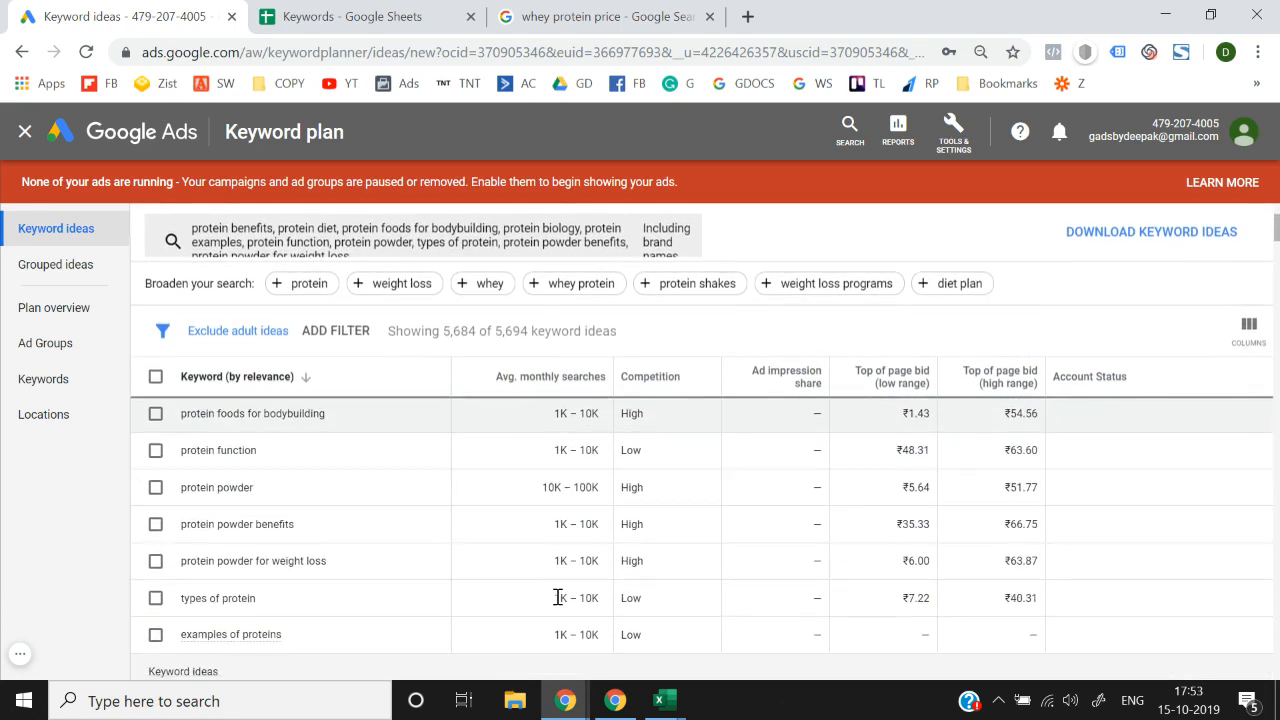
# Step: Copy the min and max search volumes from B6:C6 of the Google Sheet into the "protein examples" row, B10:C10
pyautogui.click(368, 12)
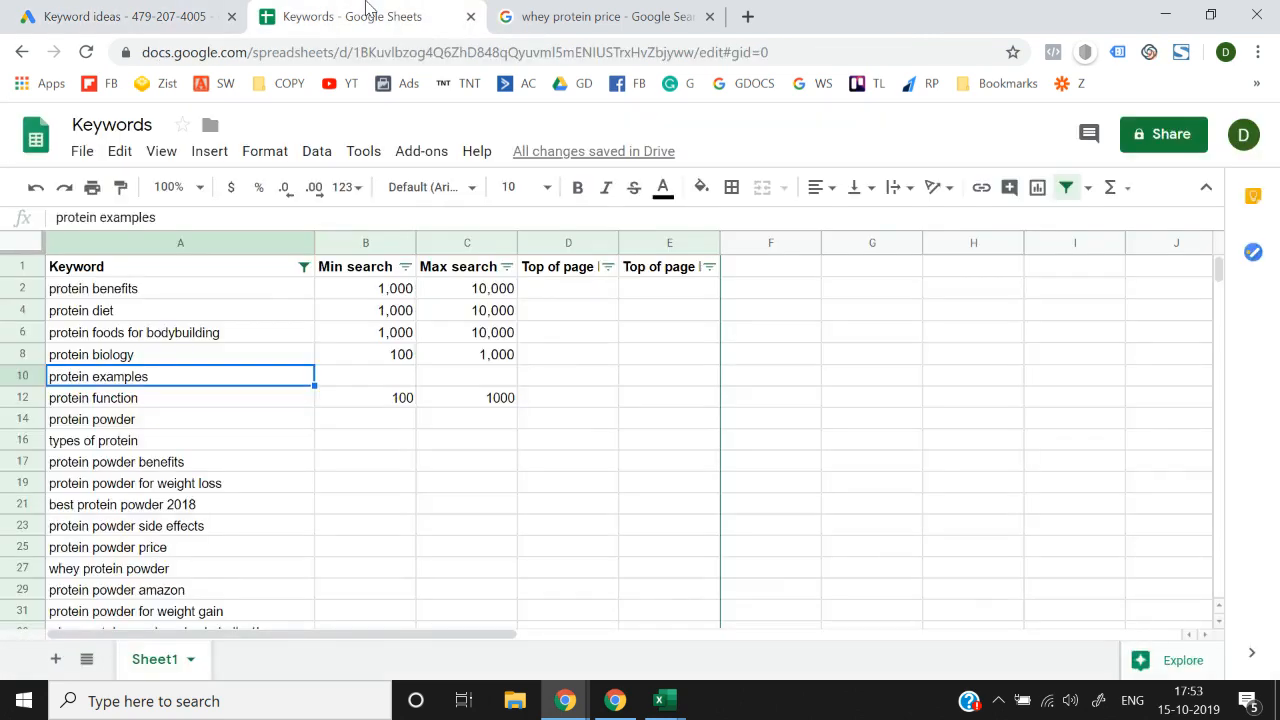
pyautogui.press('Right')
pyautogui.press('Right')
pyautogui.press('Up')
pyautogui.press('Left')
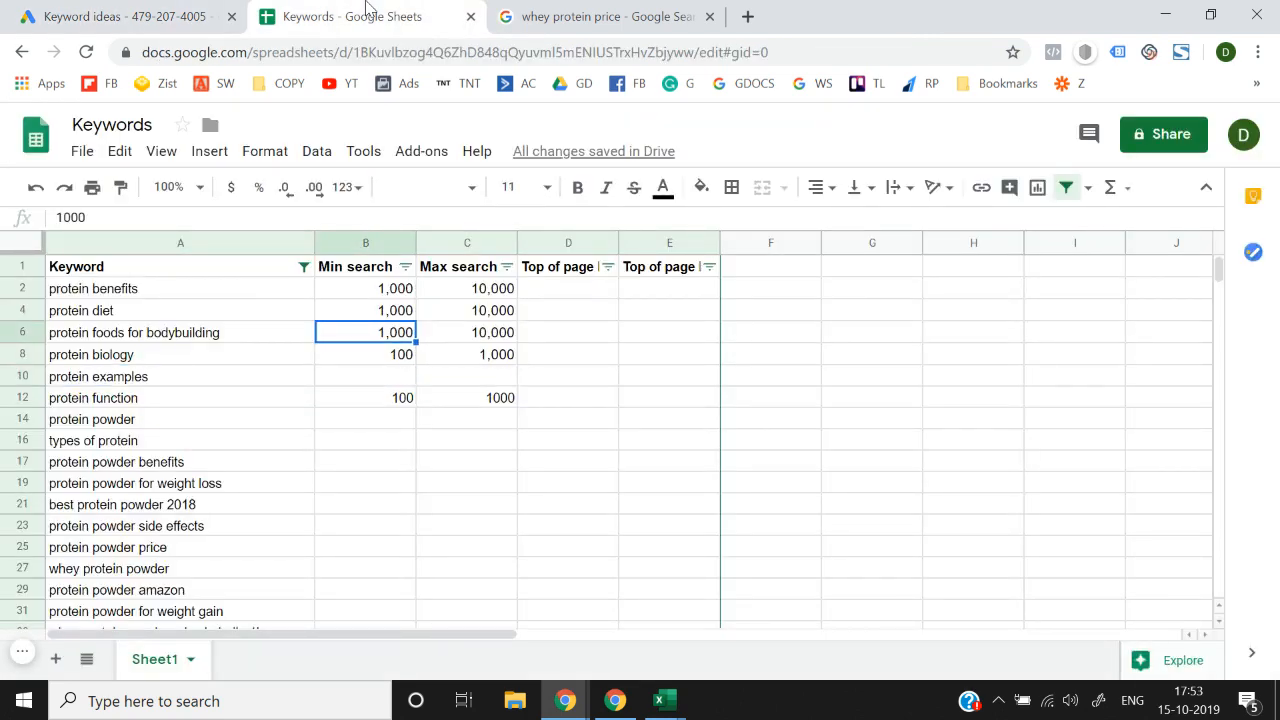
pyautogui.hotkey('shift', 'Right')
pyautogui.hotkey('ctrl', 'c')
pyautogui.press('Down')
pyautogui.press('Down')
pyautogui.hotkey('ctrl', 'v')
pyautogui.press('Down')
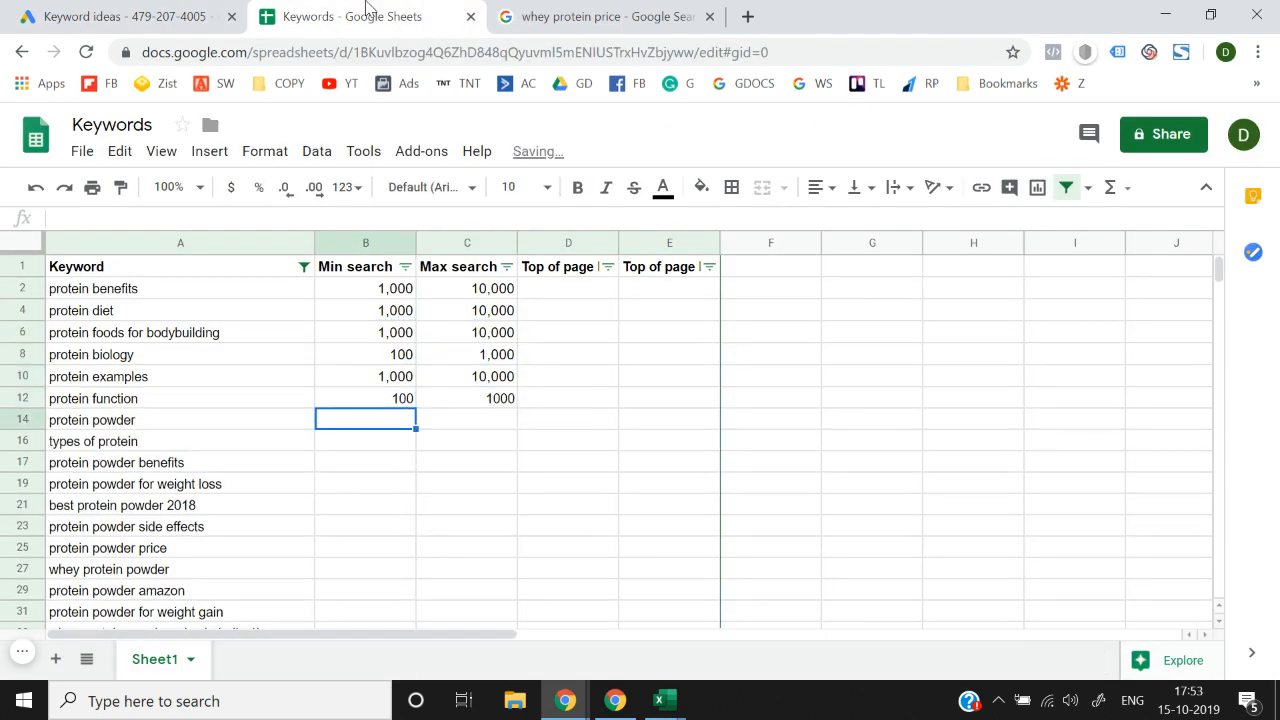
# Step: Review the remaining keyword rows of the Google Sheet down to row 112, comparing unfilled rows with those already holding search volumes and bids
pyautogui.press('Left')
pyautogui.press('Down')
pyautogui.press('Down')
pyautogui.press('Right')
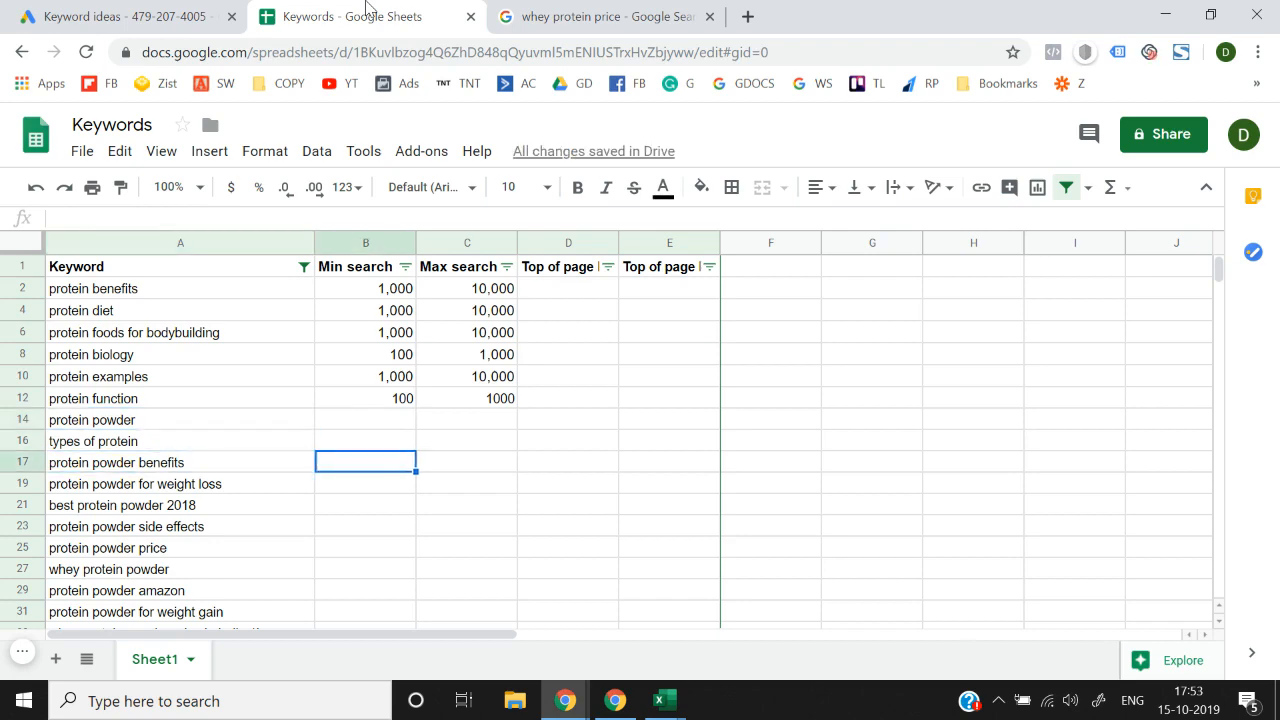
pyautogui.press('Down')
pyautogui.press('Down')
pyautogui.press('Down')
pyautogui.press('Down')
pyautogui.press('Down')
pyautogui.press('Down')
pyautogui.press('Down')
pyautogui.press('Down')
pyautogui.press('Down')
pyautogui.press('Down')
pyautogui.press('Down')
pyautogui.press('Down')
pyautogui.press('Down')
pyautogui.press('Down')
pyautogui.press('Down')
pyautogui.press('Down')
pyautogui.press('Down')
pyautogui.press('Down')
pyautogui.press('Down')
pyautogui.press('Down')
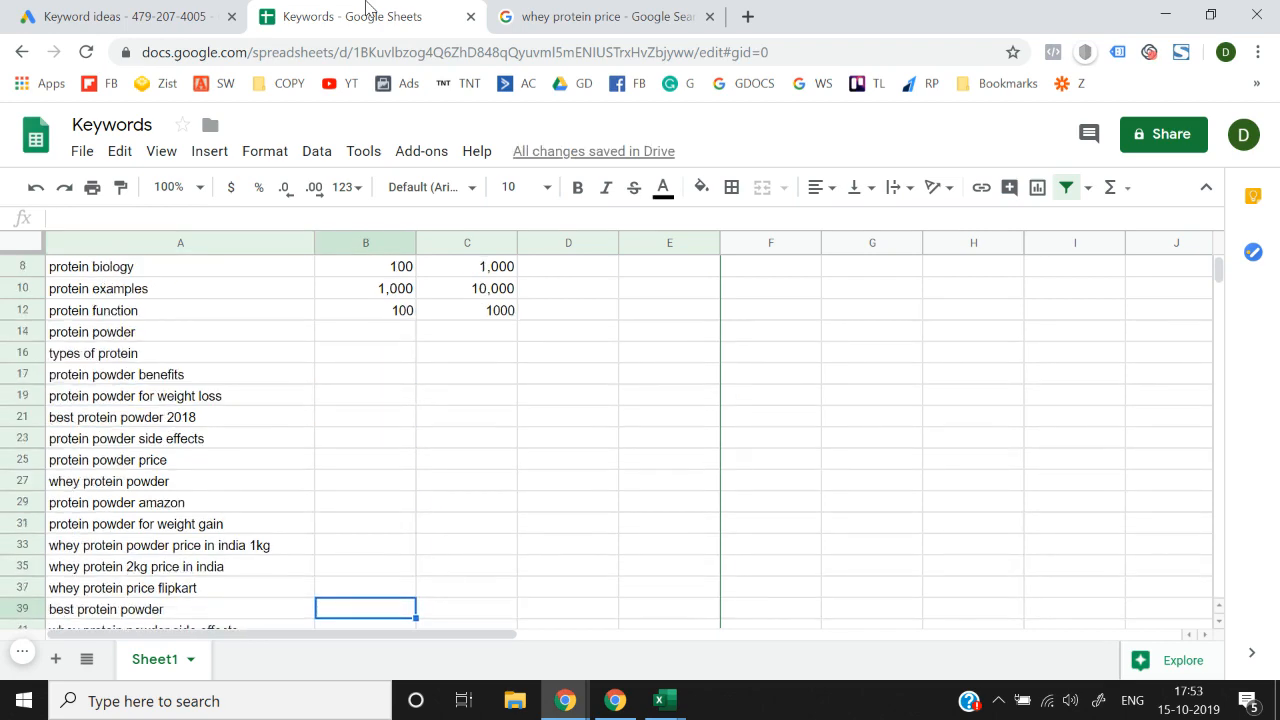
pyautogui.press('Down')
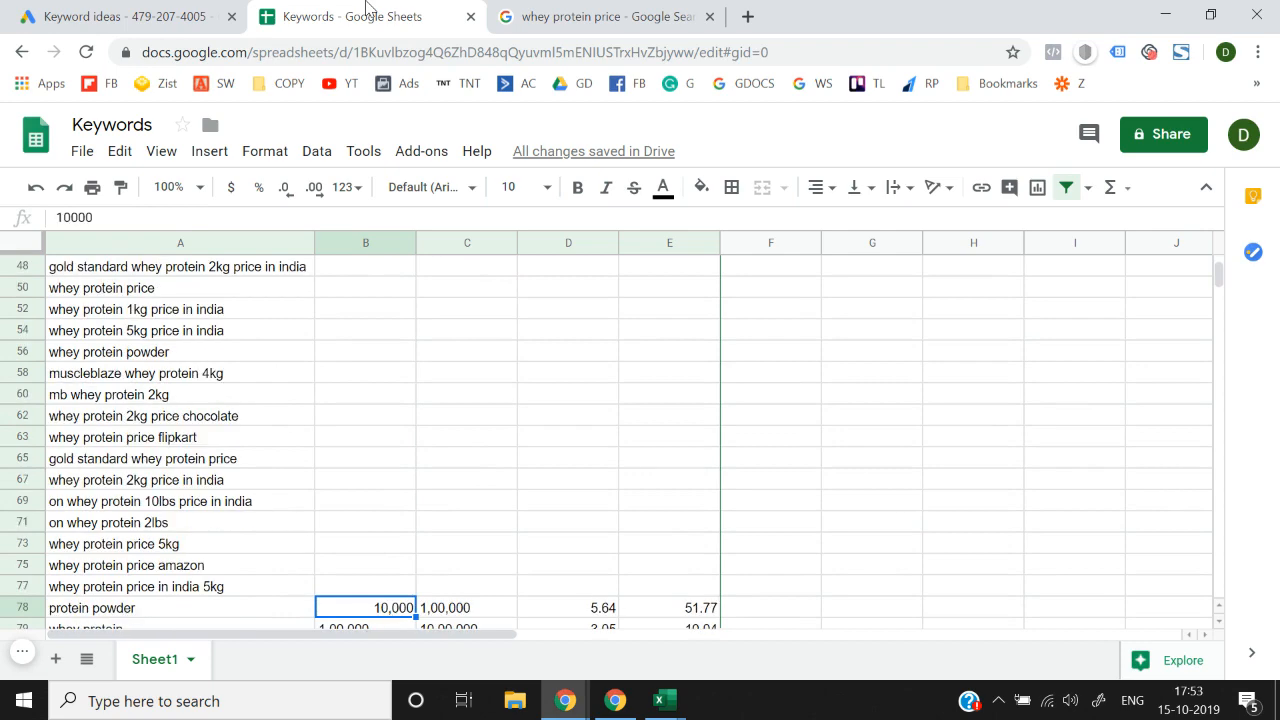
pyautogui.press('Down')
pyautogui.press('Down')
pyautogui.press('Down')
pyautogui.press('Down')
pyautogui.press('Down')
pyautogui.press('Down')
pyautogui.press('Down')
pyautogui.press('Down')
pyautogui.press('Down')
pyautogui.press('Down')
pyautogui.press('Down')
pyautogui.press('Down')
pyautogui.press('Down')
pyautogui.press('Down')
pyautogui.press('Down')
pyautogui.press('Down')
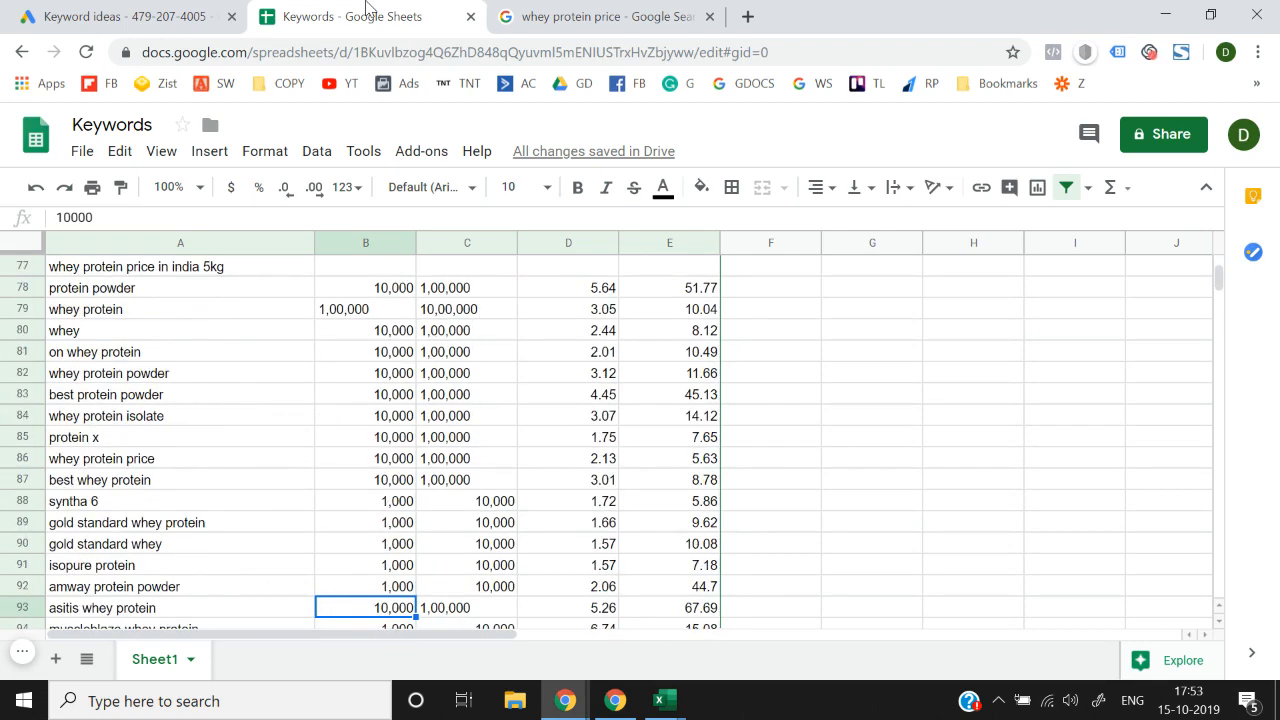
pyautogui.press('Down')
pyautogui.press('Down')
pyautogui.press('Down')
pyautogui.press('Down')
pyautogui.press('Down')
pyautogui.press('Down')
pyautogui.press('Down')
pyautogui.press('Down')
pyautogui.press('Down')
pyautogui.press('Down')
pyautogui.press('Down')
pyautogui.press('Down')
pyautogui.press('Down')
pyautogui.press('Down')
pyautogui.press('Down')
pyautogui.press('Down')
pyautogui.press('Down')
pyautogui.press('Down')
pyautogui.press('Down')
pyautogui.press('Down')
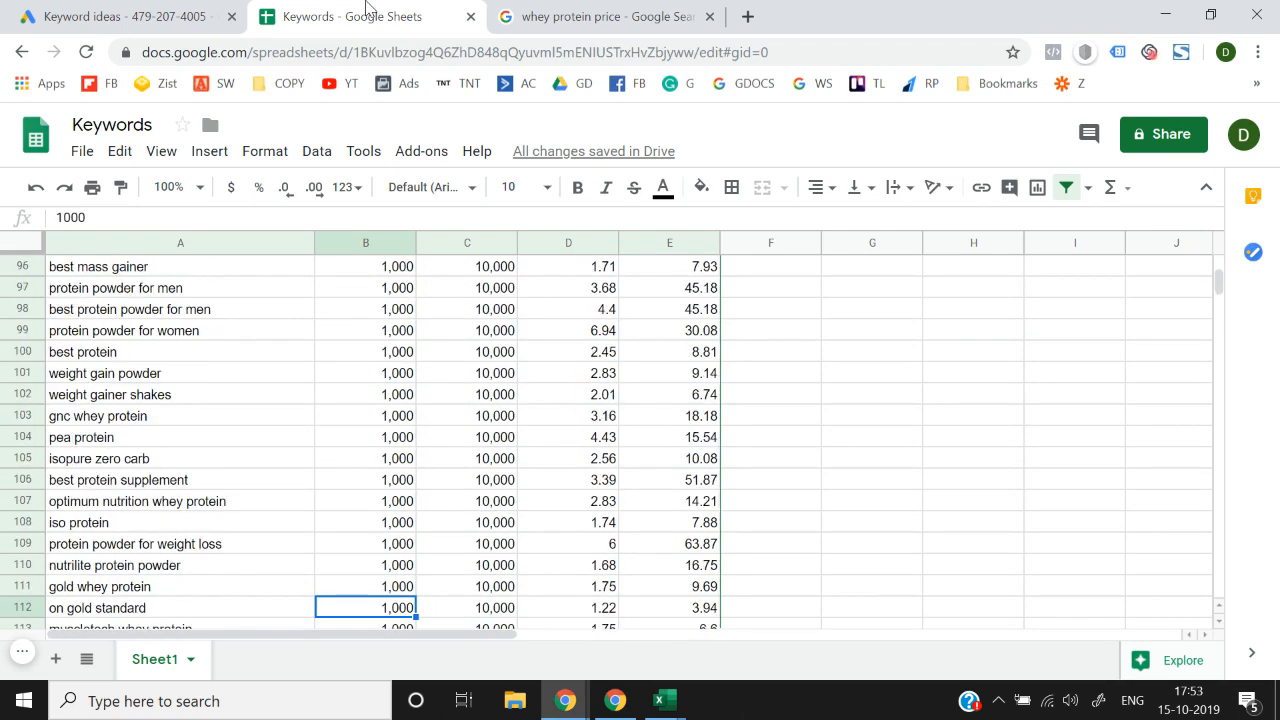
# Step: Review the keyword rows down to "gym powder" in row 125, and again from the start of the list to row 90
pyautogui.press('Down')
pyautogui.press('Down')
pyautogui.press('Down')
pyautogui.press('Down')
pyautogui.press('Down')
pyautogui.press('Down')
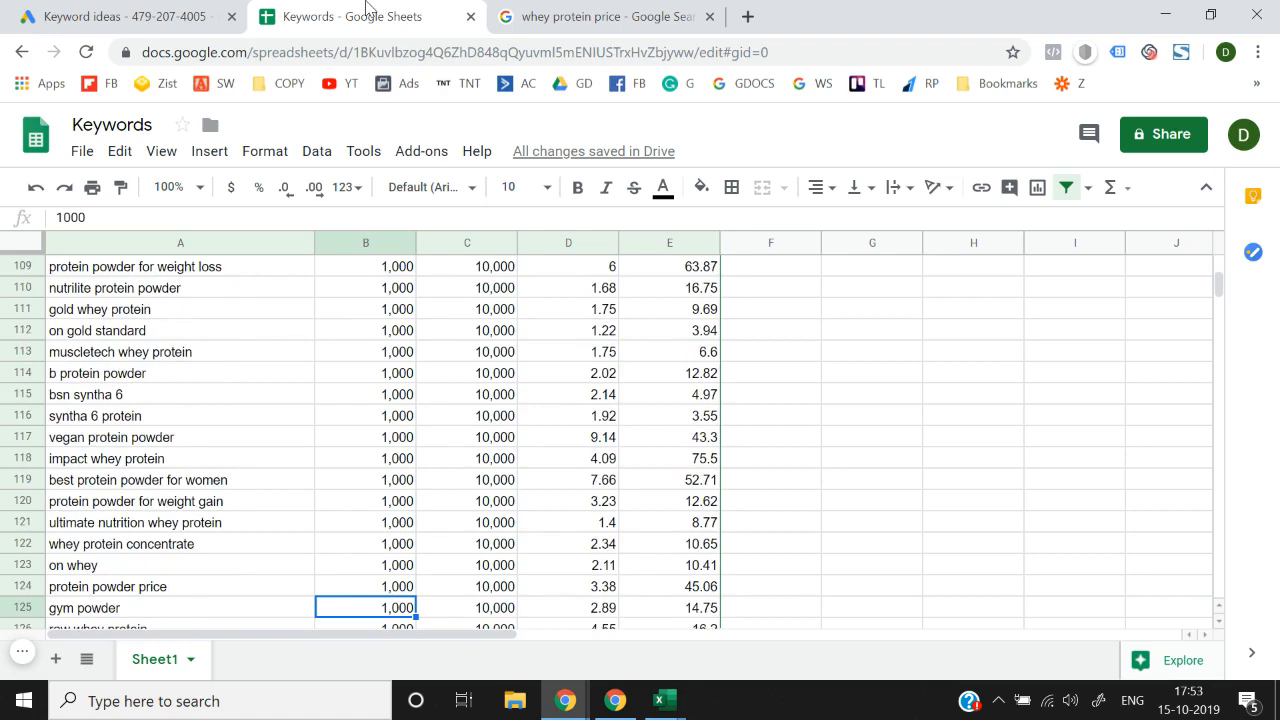
pyautogui.hotkey('ctrl', 'Up')
pyautogui.hotkey('ctrl', 'Up')
pyautogui.hotkey('ctrl', 'Up')
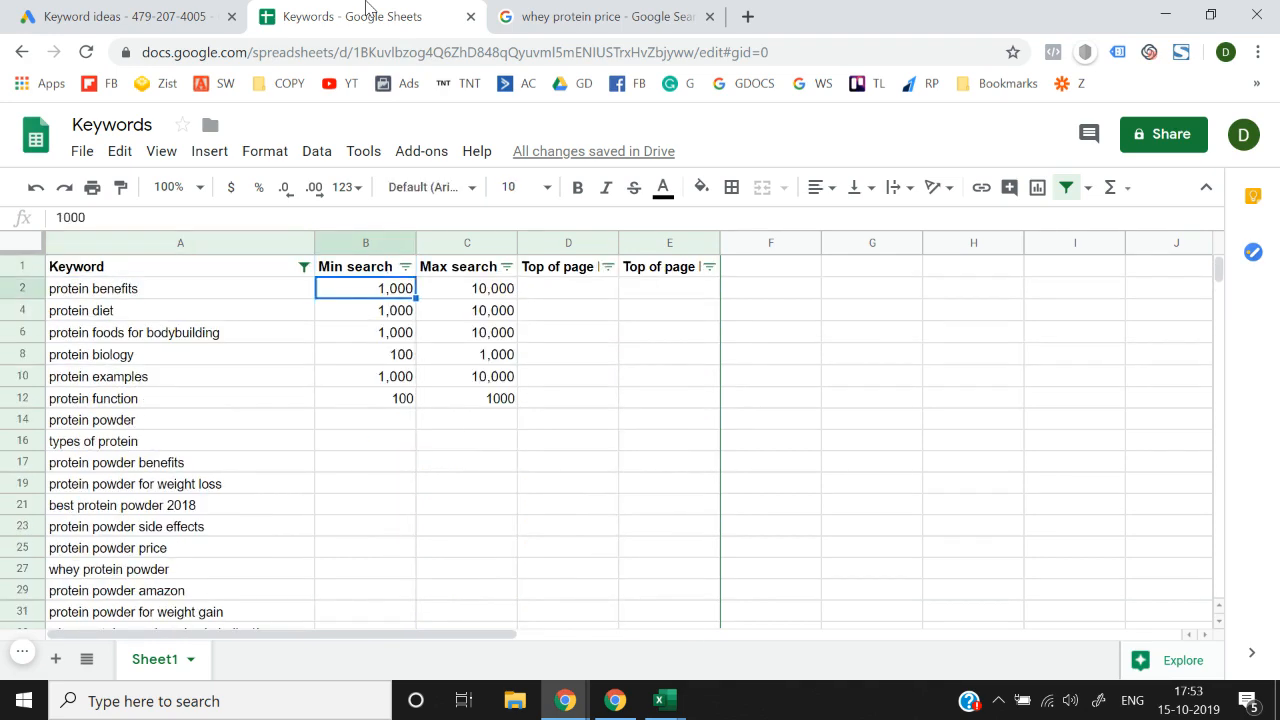
pyautogui.hotkey('ctrl', 'Down')
pyautogui.hotkey('ctrl', 'Down')
pyautogui.press('Down')
pyautogui.press('Down')
pyautogui.press('Down')
pyautogui.press('Down')
pyautogui.press('Down')
pyautogui.press('Down')
pyautogui.press('Down')
pyautogui.press('Down')
pyautogui.press('Down')
pyautogui.press('Down')
pyautogui.press('Down')
pyautogui.press('Down')
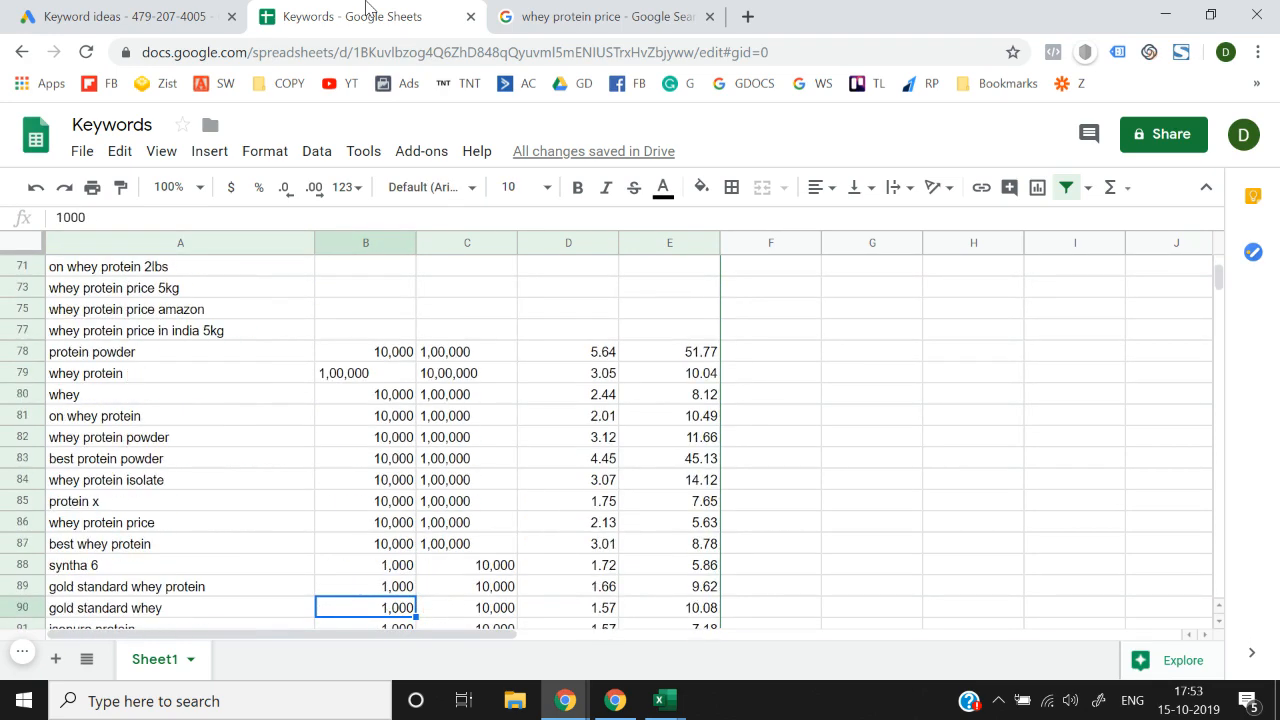
# Step: Make the "best protein powder" row, A83:E83, bold
pyautogui.press('Up')
pyautogui.press('Up')
pyautogui.press('Up')
pyautogui.press('Up')
pyautogui.press('Up')
pyautogui.press('Up')
pyautogui.press('Up')
pyautogui.press('Up')
pyautogui.press('Left')
pyautogui.press('Down')
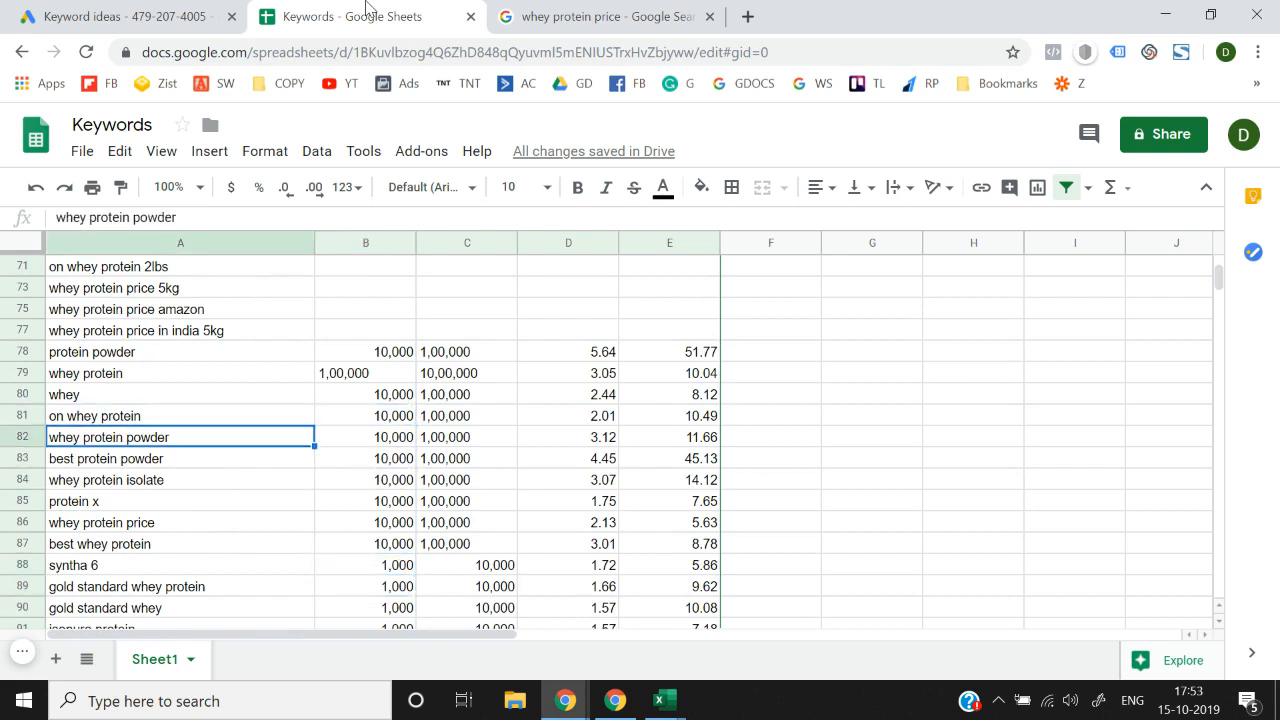
pyautogui.press('Down')
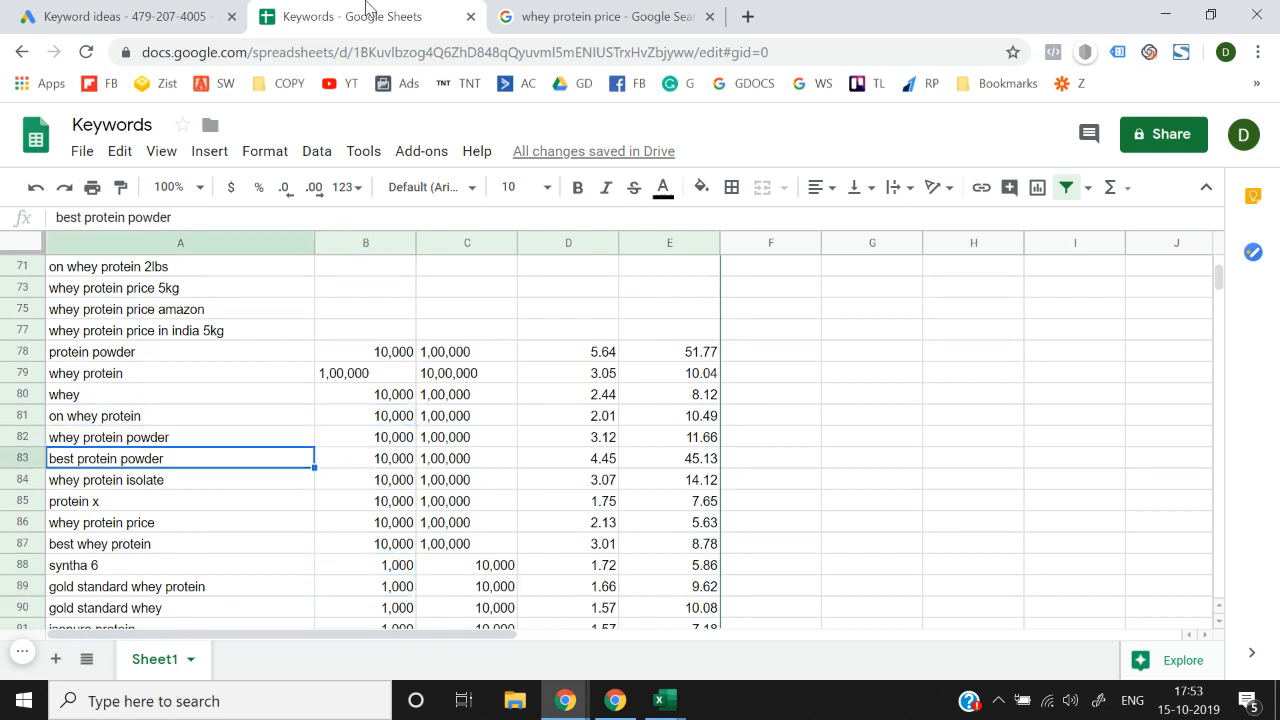
pyautogui.hotkey('shift', 'Right')
pyautogui.hotkey('shift', 'Right')
pyautogui.hotkey('shift', 'Right')
pyautogui.hotkey('shift', 'Right')
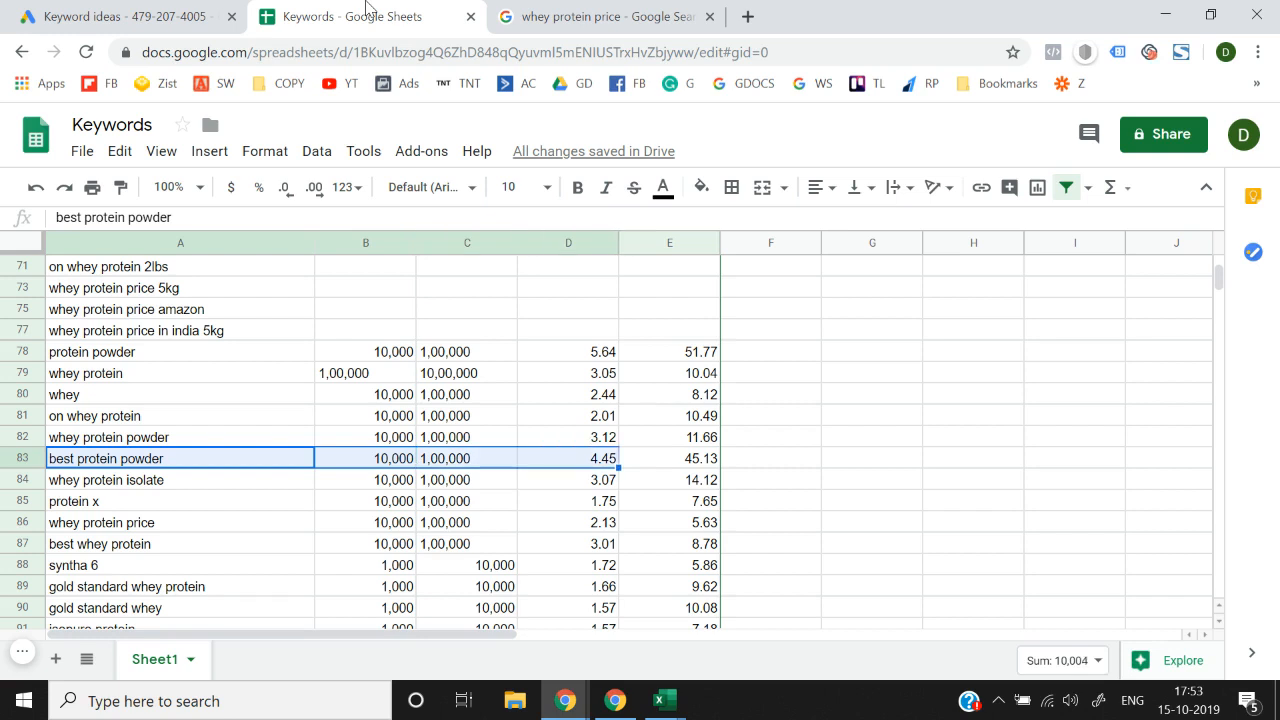
pyautogui.hotkey('ctrl', 'b')
pyautogui.press('Down')
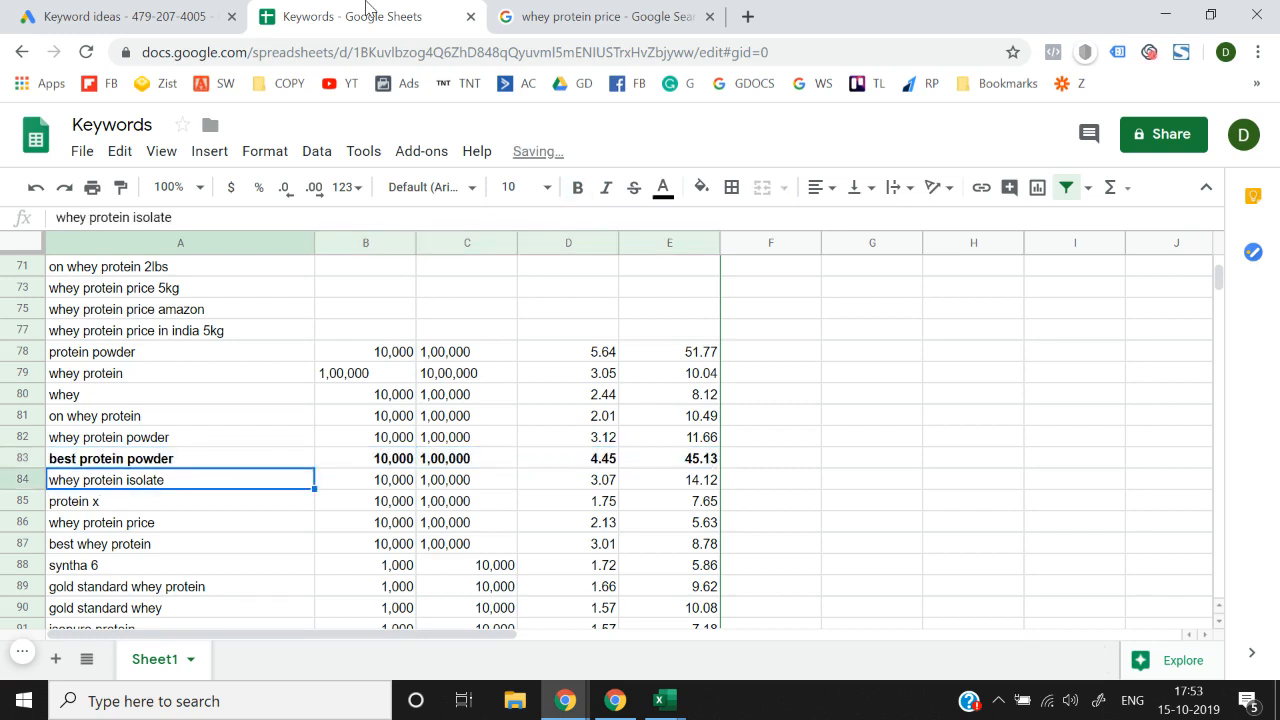
pyautogui.press('Down')
pyautogui.press('Down')
pyautogui.press('Down')
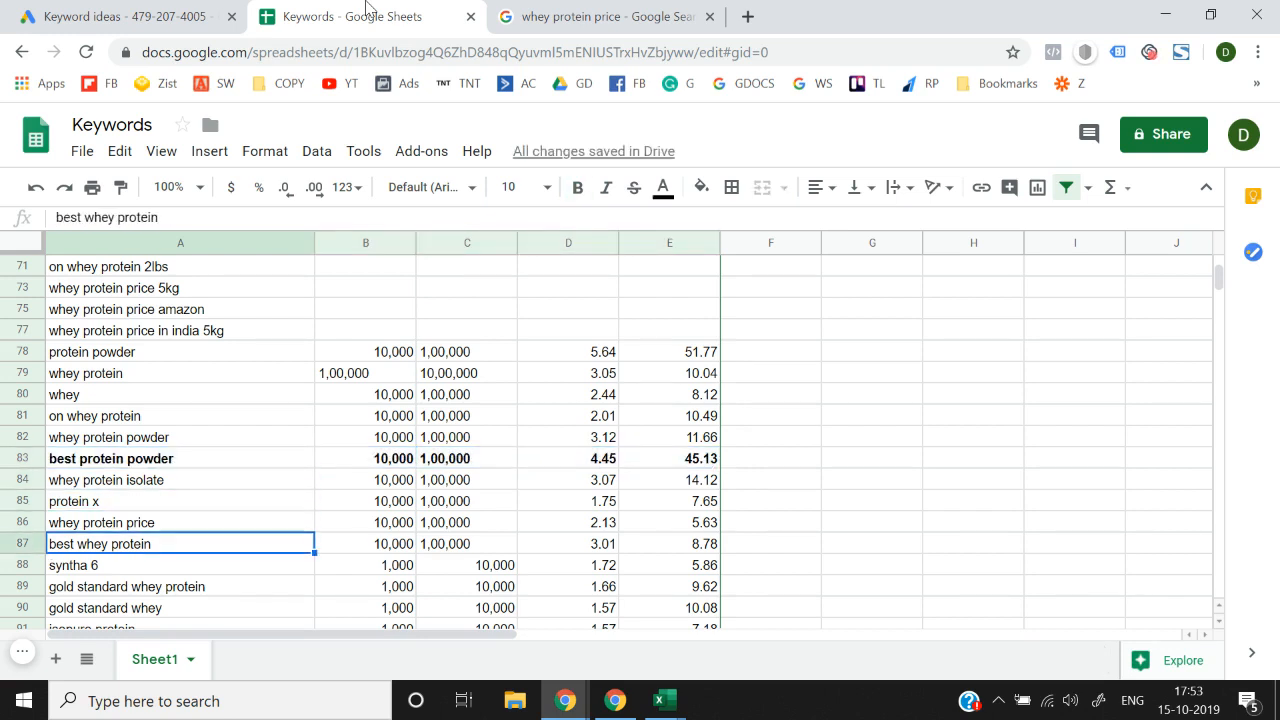
pyautogui.hotkey('shift', 'Right')
pyautogui.hotkey('shift', 'Right')
pyautogui.hotkey('shift', 'Right')
pyautogui.hotkey('shift', 'Right')
pyautogui.write('1,000\t10,000\t1,000\t10,000')
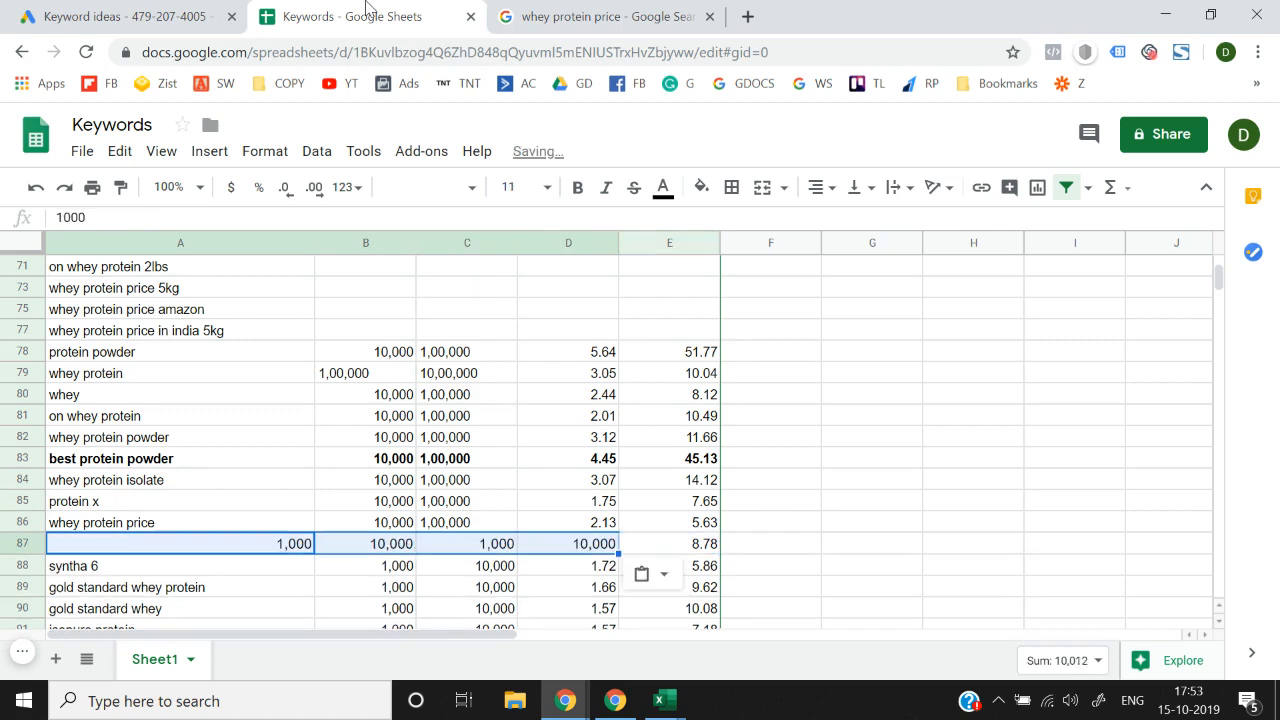
pyautogui.hotkey('ctrl', 'z')
# Step: Review the keywords in rows 88 to 102, examining the search volumes of "weight gain powder" in row 101
pyautogui.press('Down')
pyautogui.press('Down')
pyautogui.press('Down')
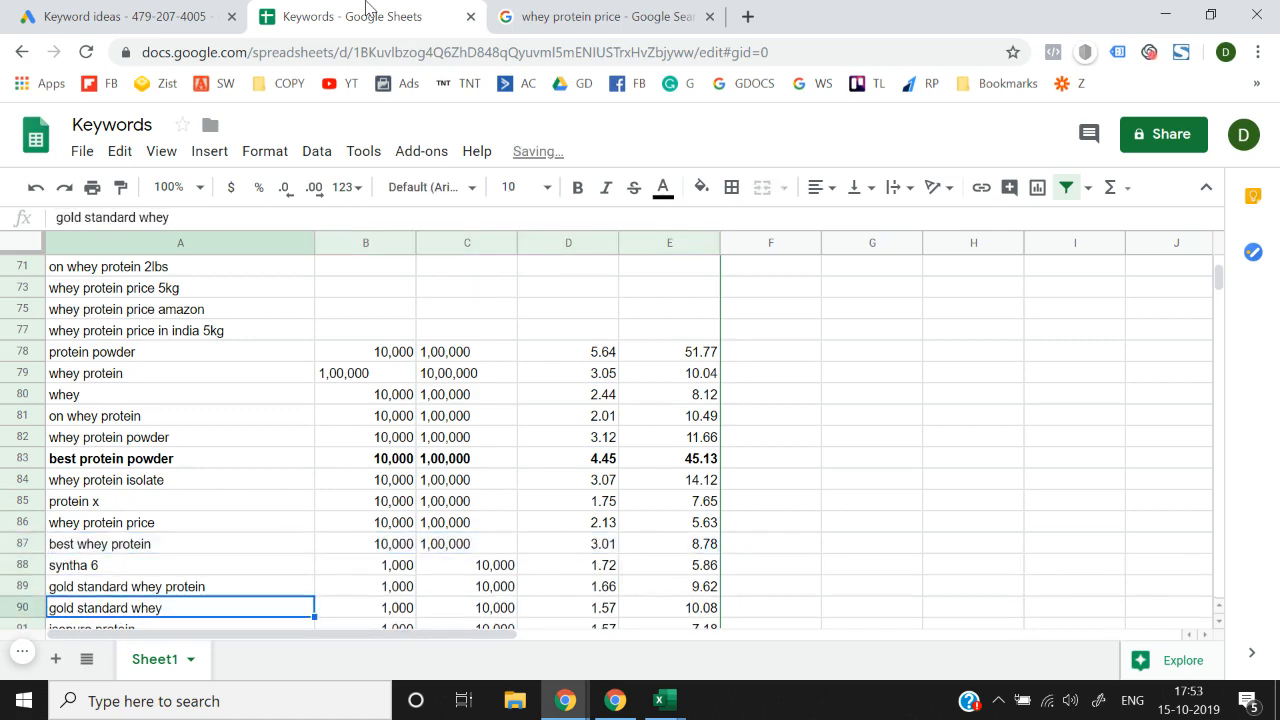
pyautogui.press('Up')
pyautogui.press('Down')
pyautogui.press('Down')
pyautogui.press('Down')
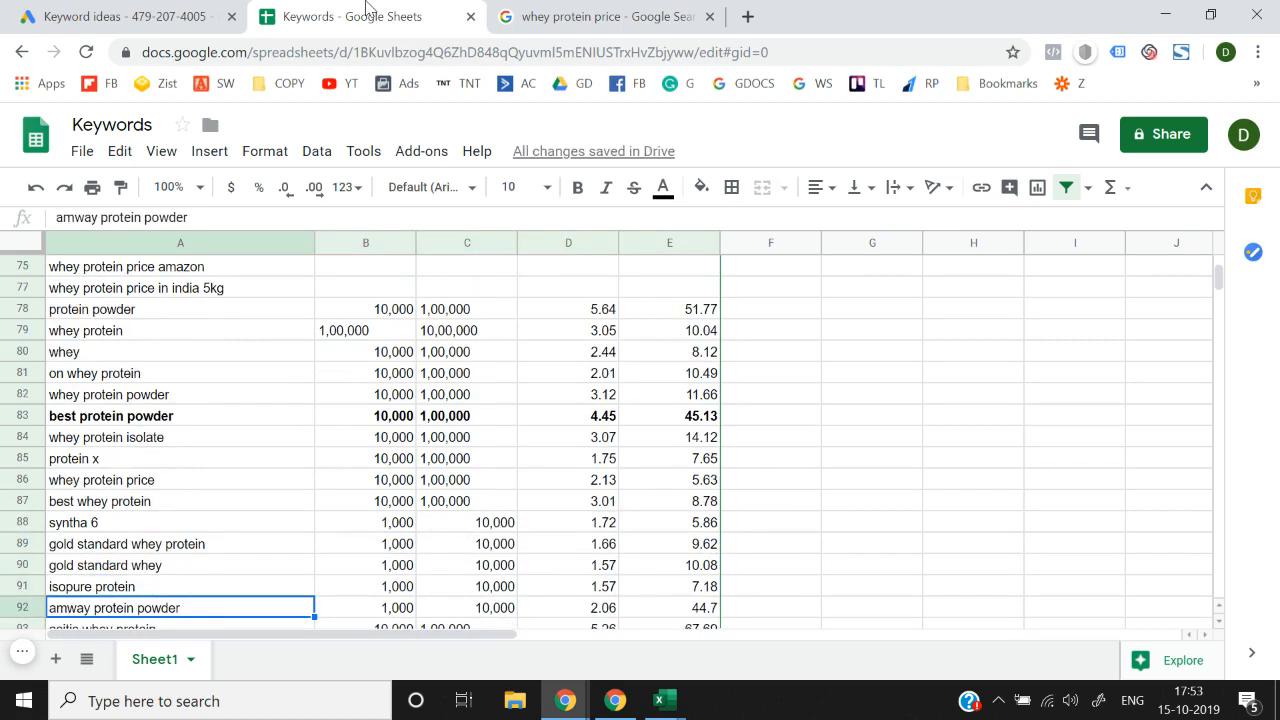
pyautogui.press('Up')
pyautogui.press('Down')
pyautogui.press('Down')
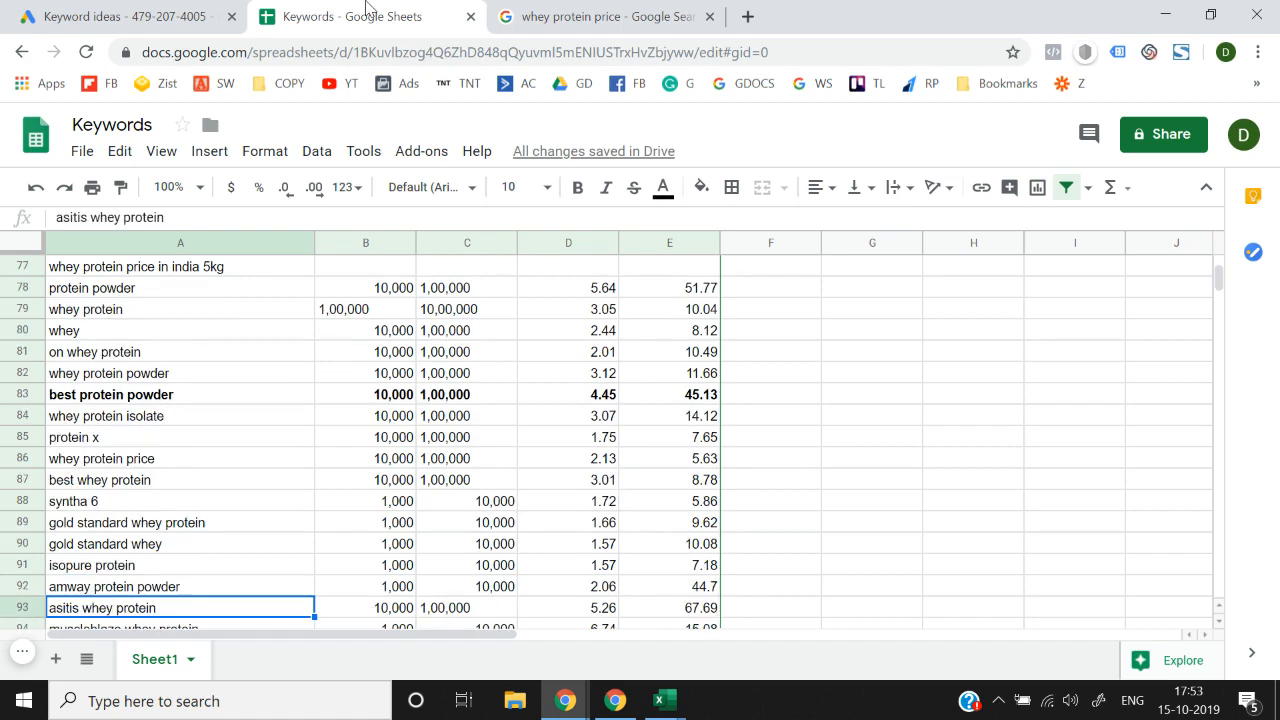
pyautogui.press('Down')
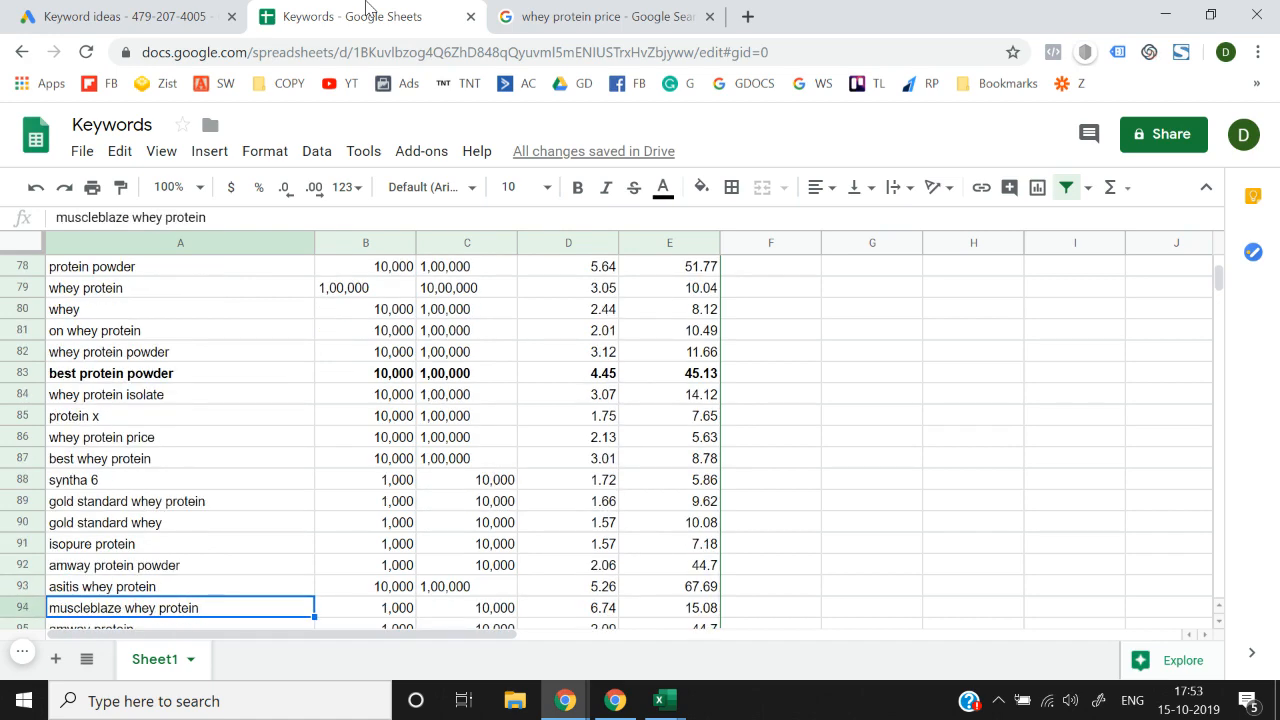
pyautogui.press('Down')
pyautogui.press('Down')
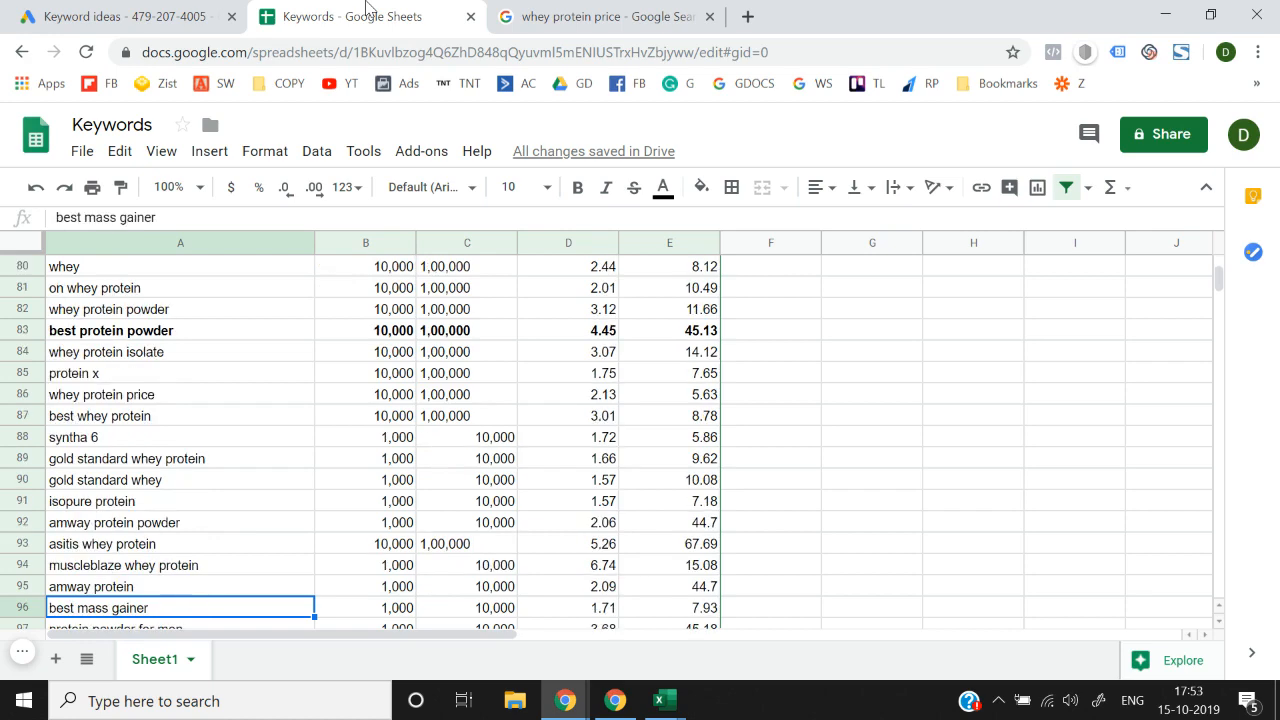
pyautogui.press('Down')
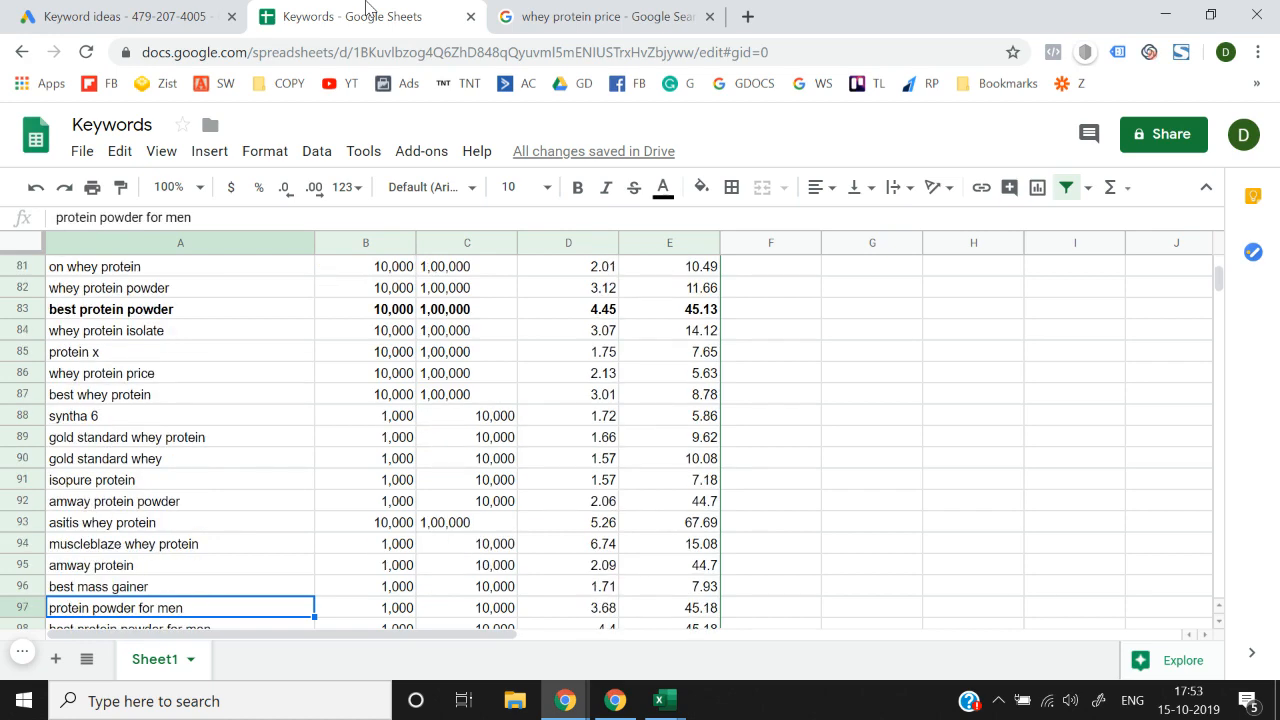
pyautogui.press('Down')
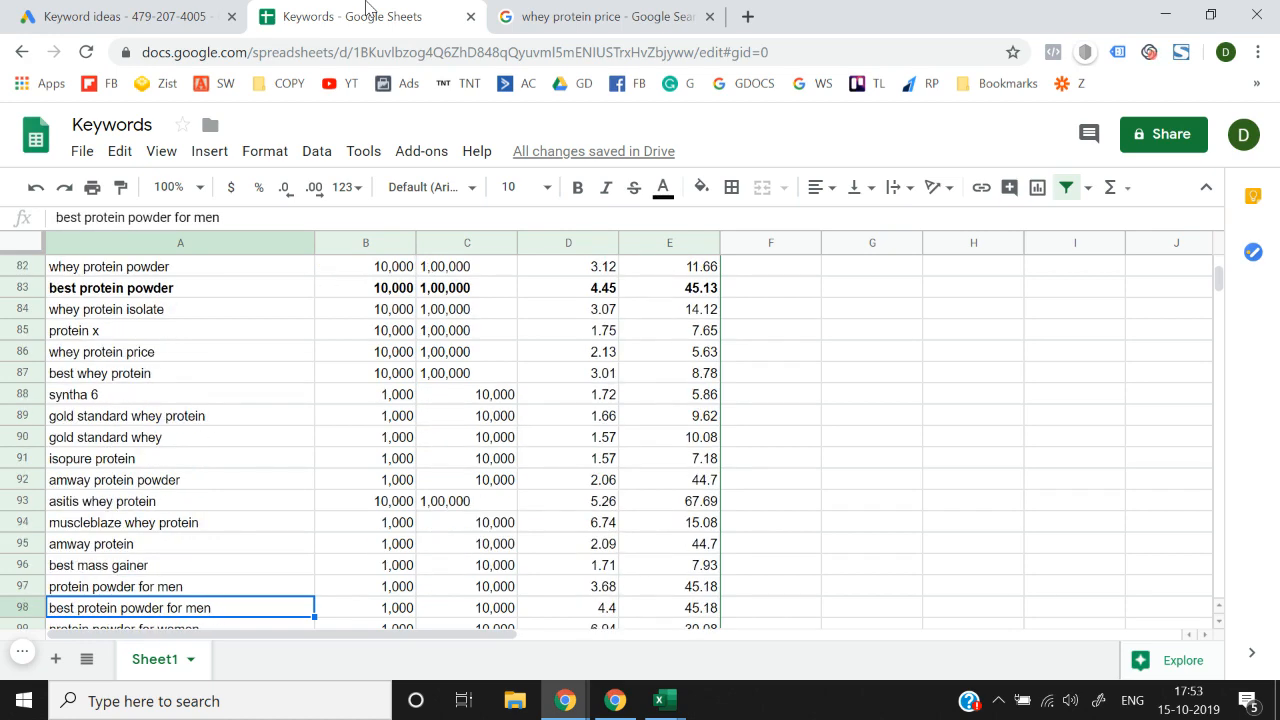
pyautogui.press('Down')
pyautogui.press('Down')
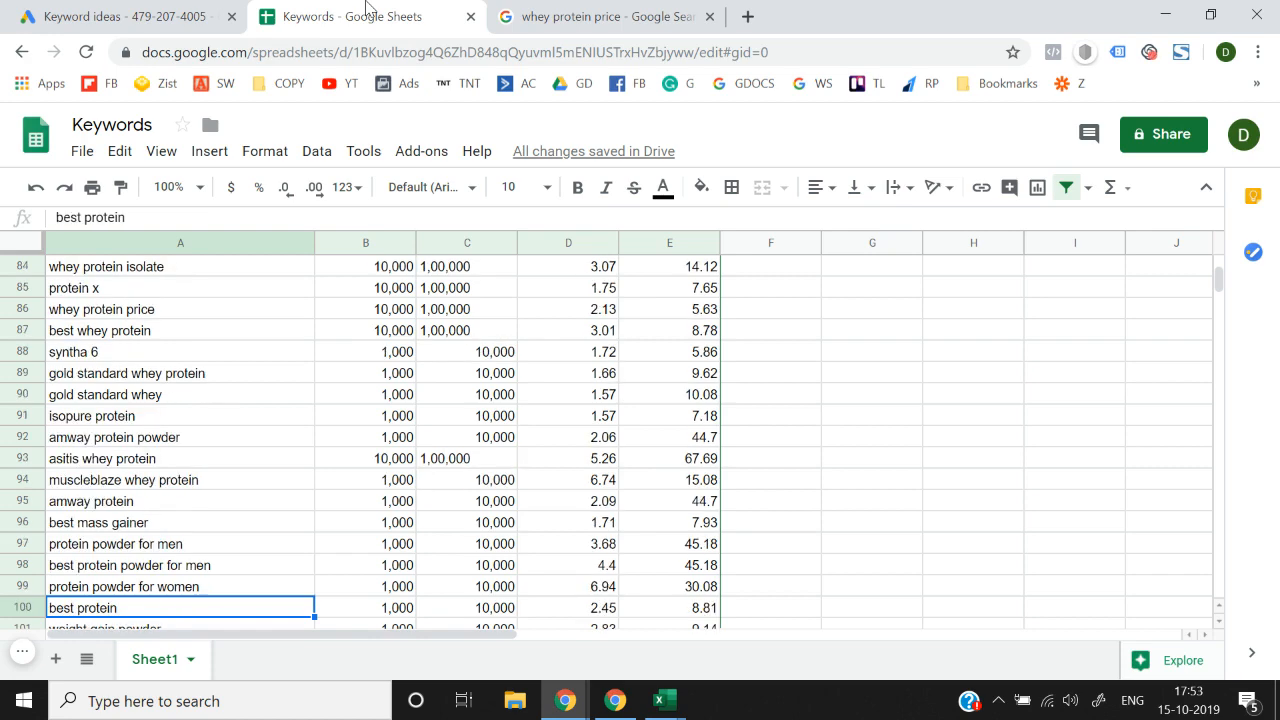
pyautogui.press('Down')
pyautogui.press('Down')
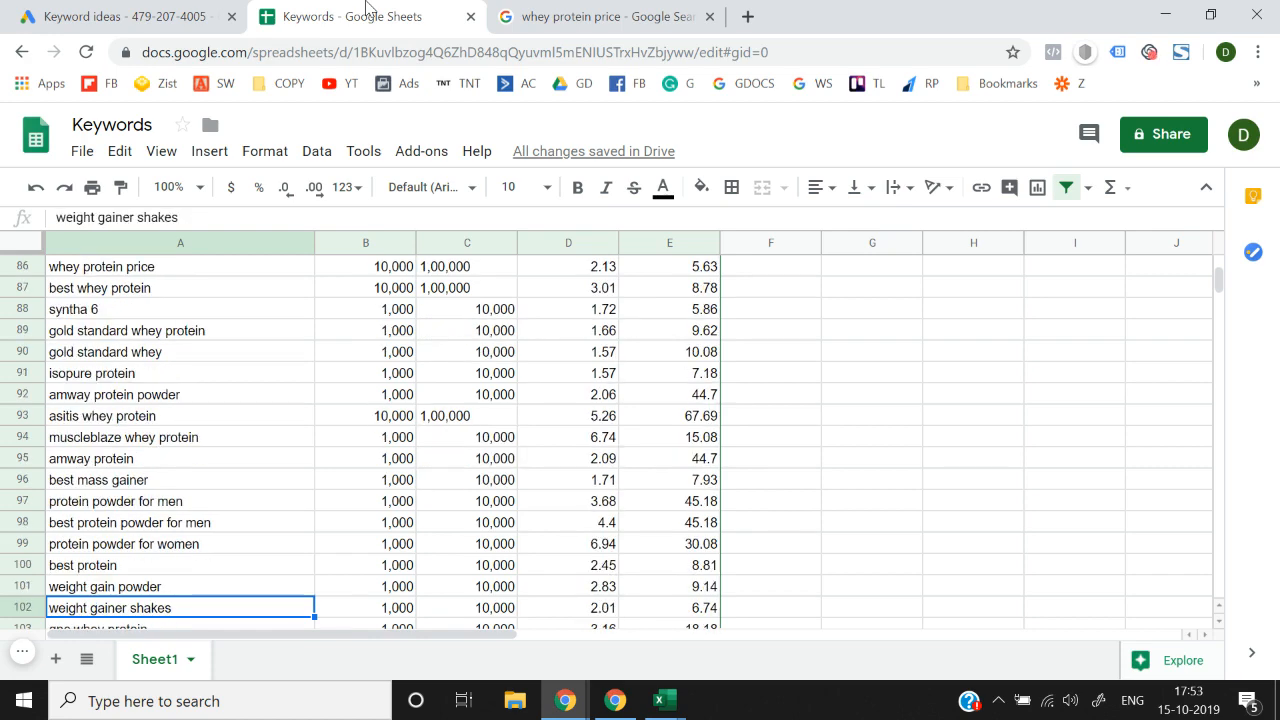
pyautogui.press('Up')
pyautogui.hotkey('shift', 'Right')
pyautogui.hotkey('shift', 'Right')
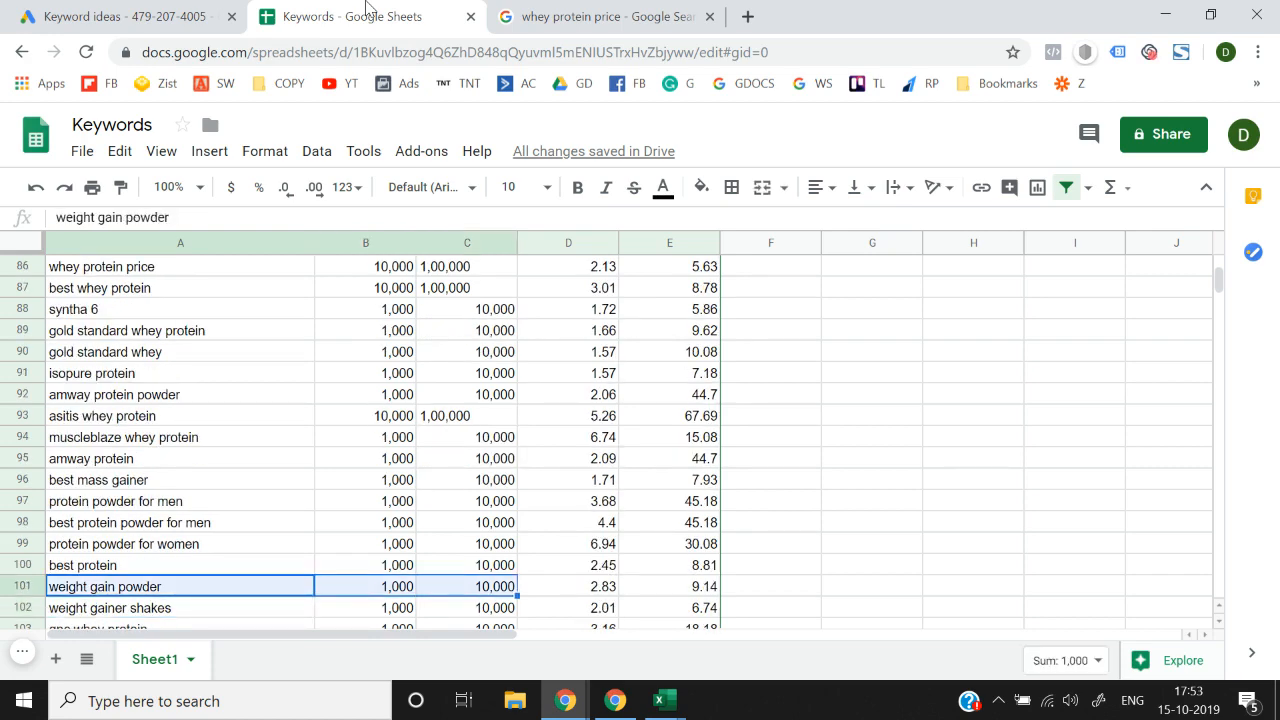
pyautogui.press('Up')
pyautogui.press('Up')
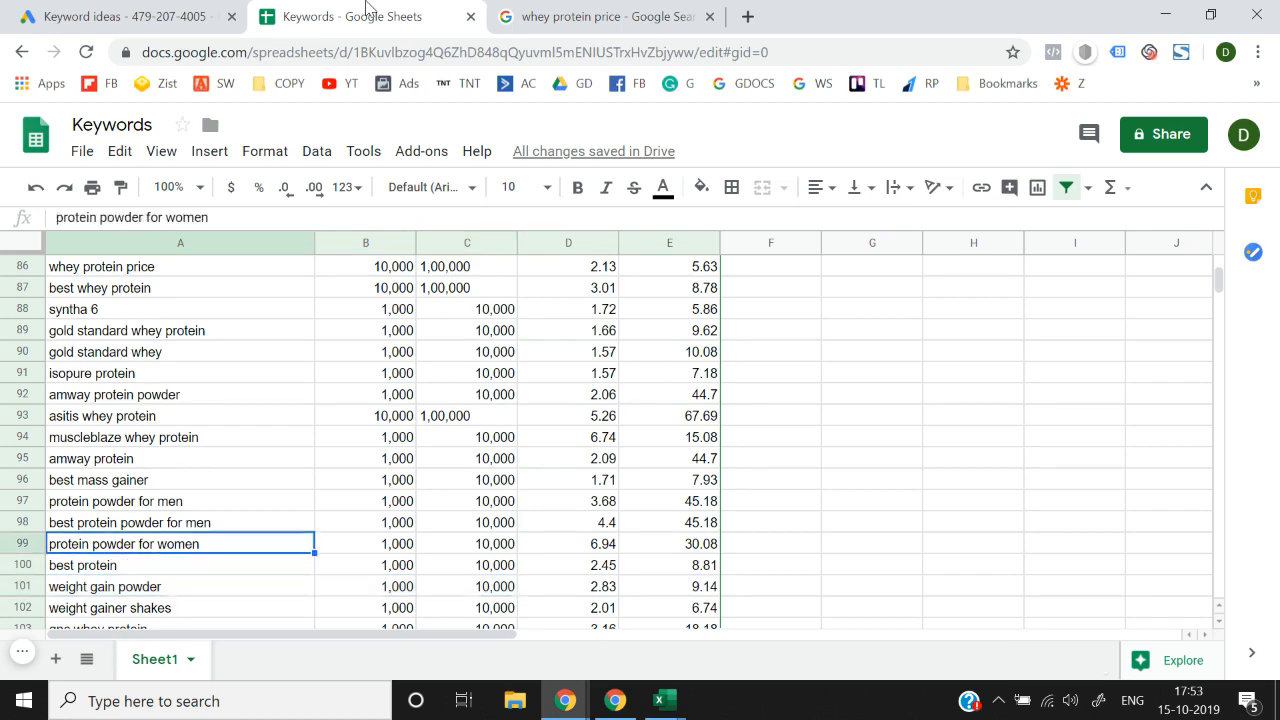
# Step: Compare the keywords from row 69 down to row 110, examining the min search volume of "optimum nutrition whey protein" in row 107
pyautogui.press('pageup')
pyautogui.press('Up')
pyautogui.press('pageup')
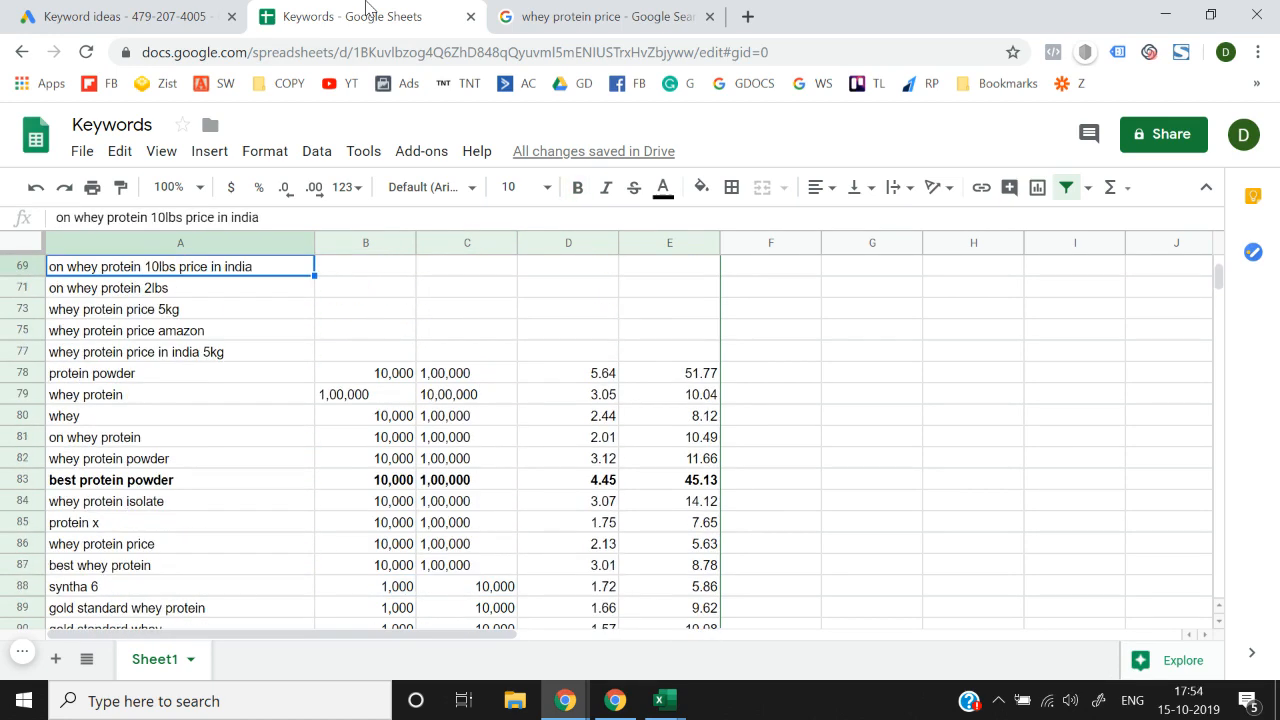
pyautogui.press('Down')
pyautogui.press('Down')
pyautogui.press('Down')
pyautogui.press('Down')
pyautogui.press('Down')
pyautogui.press('Down')
pyautogui.press('Down')
pyautogui.press('Down')
pyautogui.press('Down')
pyautogui.press('Down')
pyautogui.press('Down')
pyautogui.press('Down')
pyautogui.press('Down')
pyautogui.press('Down')
pyautogui.press('Down')
pyautogui.press('Down')
pyautogui.press('Down')
pyautogui.press('Down')
pyautogui.press('Down')
pyautogui.press('Down')
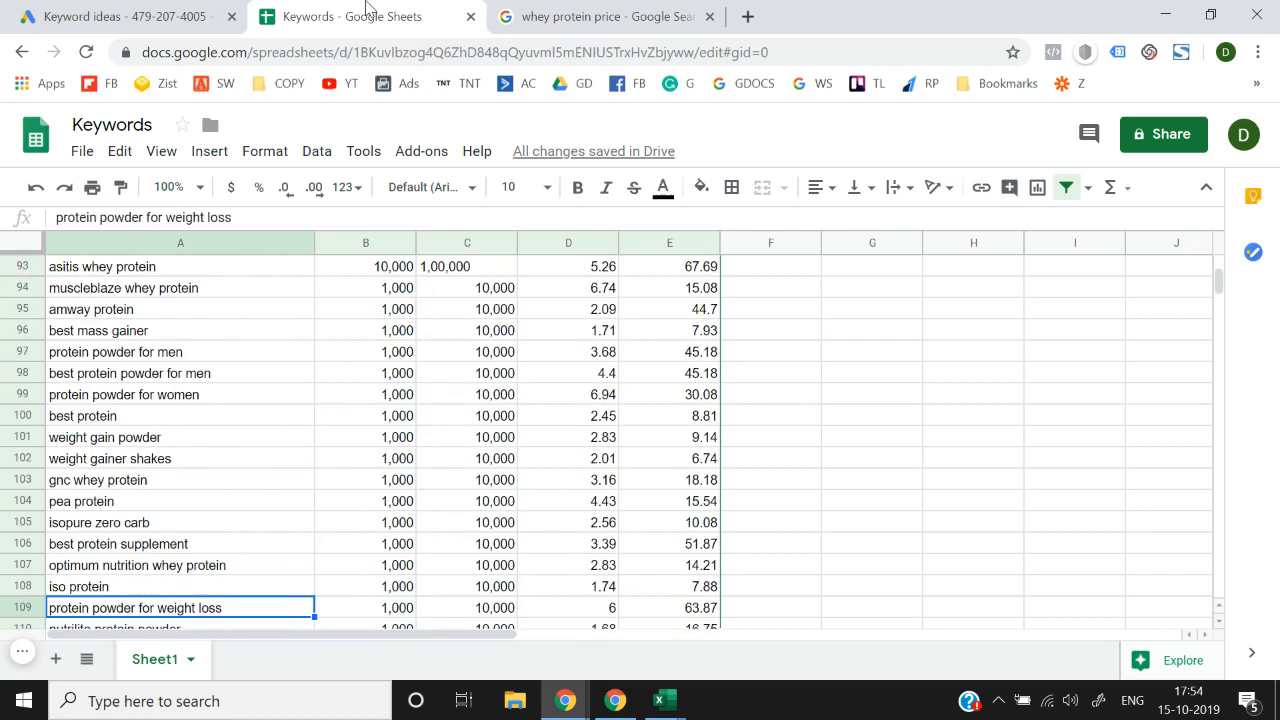
pyautogui.press('Down')
pyautogui.press('Up')
pyautogui.press('Up')
pyautogui.press('Up')
pyautogui.hotkey('shift', 'Right')
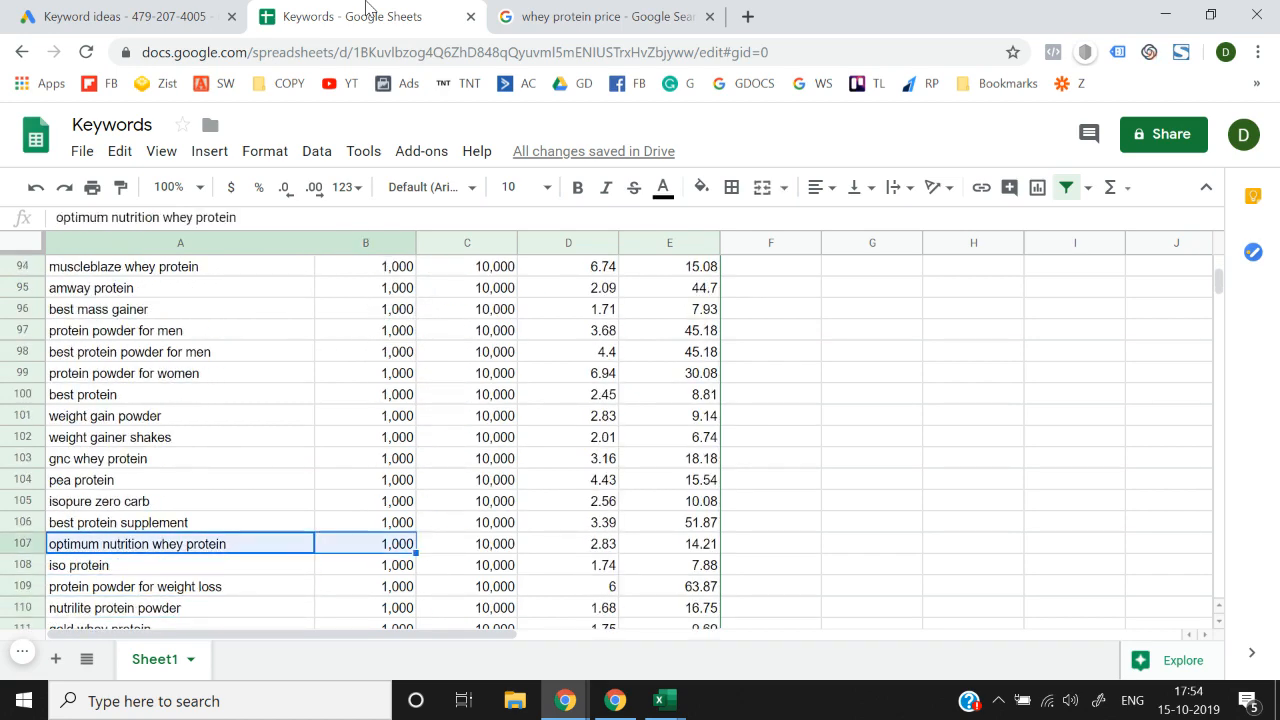
# Step: Review the keywords down to "best protein powder for women" in row 119 and back up to "protein powder for women" in row 99
pyautogui.press('Down')
pyautogui.press('Down')
pyautogui.press('Down')
pyautogui.press('Down')
pyautogui.press('Down')
pyautogui.press('Down')
pyautogui.press('Down')
pyautogui.press('Down')
pyautogui.press('Down')
pyautogui.press('Down')
pyautogui.press('Down')
pyautogui.press('Down')
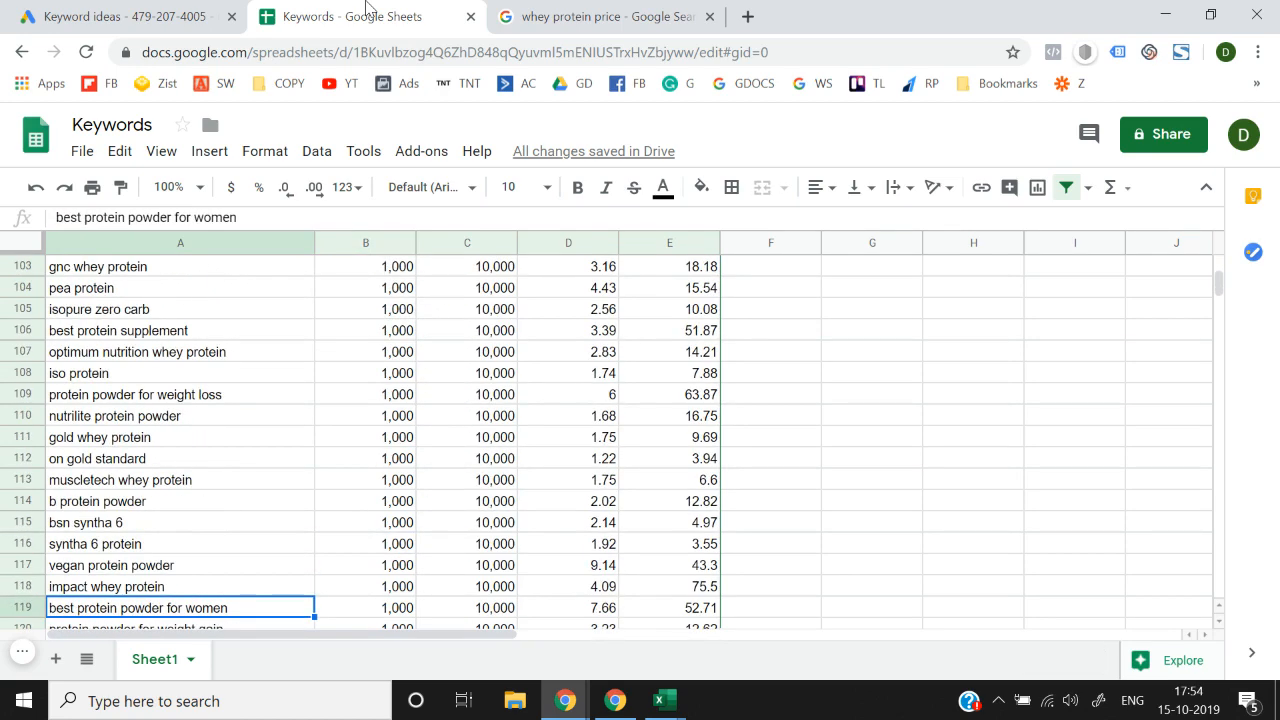
pyautogui.press('Up')
pyautogui.press('Up')
pyautogui.press('Up')
pyautogui.press('Up')
pyautogui.press('Up')
pyautogui.press('Up')
pyautogui.press('Up')
pyautogui.press('Up')
pyautogui.press('Up')
pyautogui.press('Up')
pyautogui.press('Up')
pyautogui.press('Up')
pyautogui.press('Up')
pyautogui.press('Up')
pyautogui.press('Up')
pyautogui.press('Up')
pyautogui.press('Up')
pyautogui.press('Up')
pyautogui.press('Up')
pyautogui.press('Up')
pyautogui.press('Up')
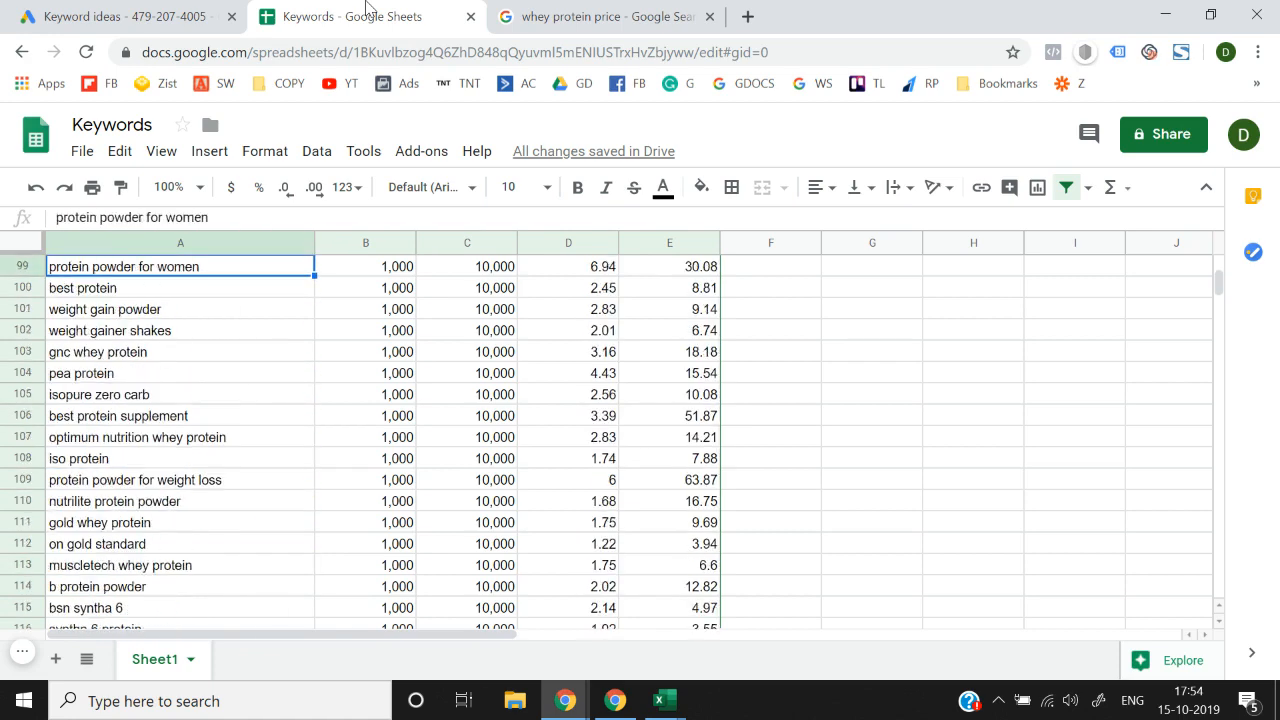
# Step: Examine the "best protein" keyword together with its min and max search volumes in A100:C100
pyautogui.press('Down')
pyautogui.press('Down')
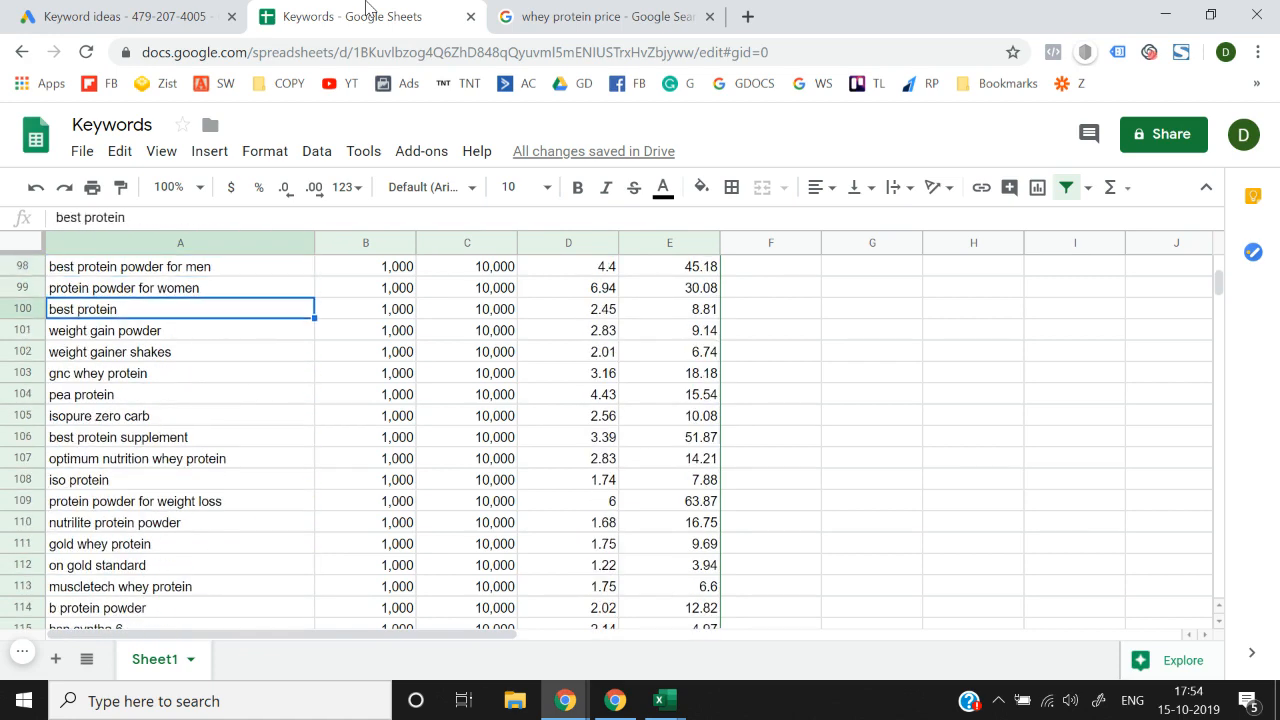
pyautogui.hotkey('shift', 'Right')
pyautogui.hotkey('shift', 'Right')
pyautogui.hotkey('shift', 'Left')
pyautogui.hotkey('shift', 'Left')
pyautogui.hotkey('shift', 'Right')
pyautogui.hotkey('shift', 'Right')
pyautogui.hotkey('shift', 'Left')
pyautogui.hotkey('shift', 'Left')
pyautogui.hotkey('shift', 'Right')
pyautogui.hotkey('shift', 'Right')
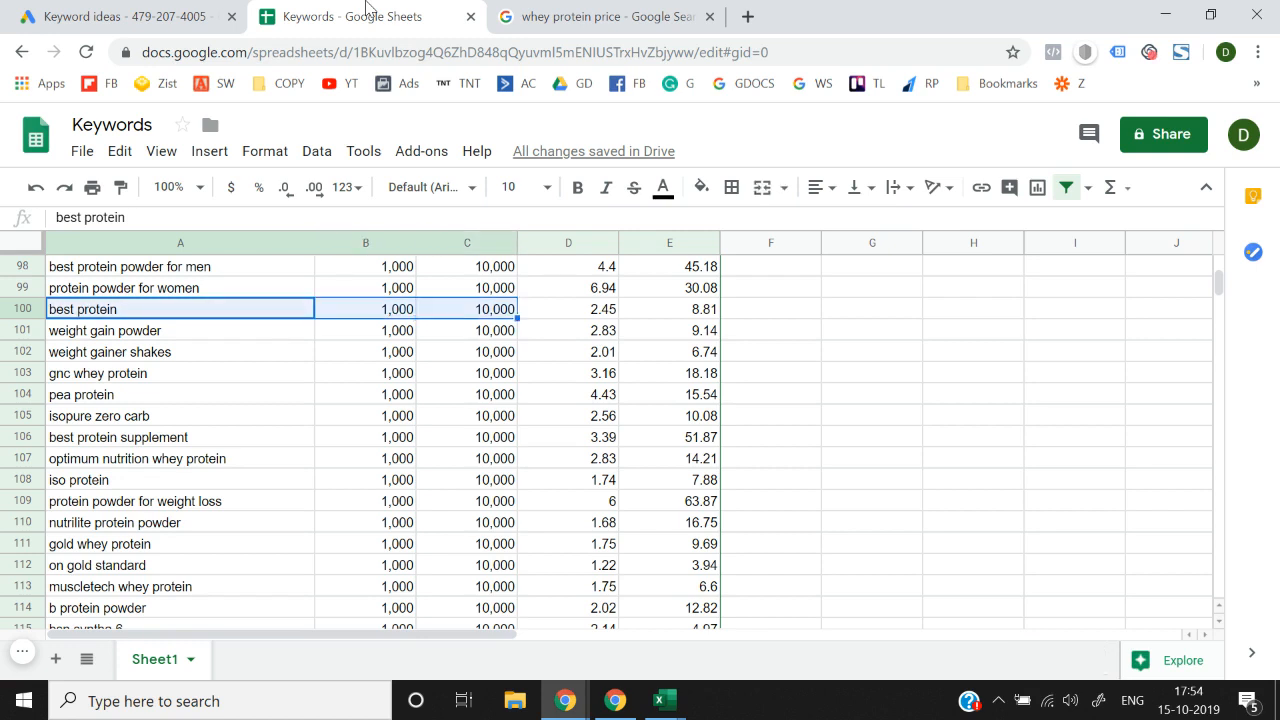
pyautogui.hotkey('shift', 'Left')
pyautogui.hotkey('shift', 'Left')
pyautogui.hotkey('shift', 'Right')
pyautogui.hotkey('shift', 'Right')
pyautogui.hotkey('shift', 'Left')
pyautogui.hotkey('shift', 'Left')
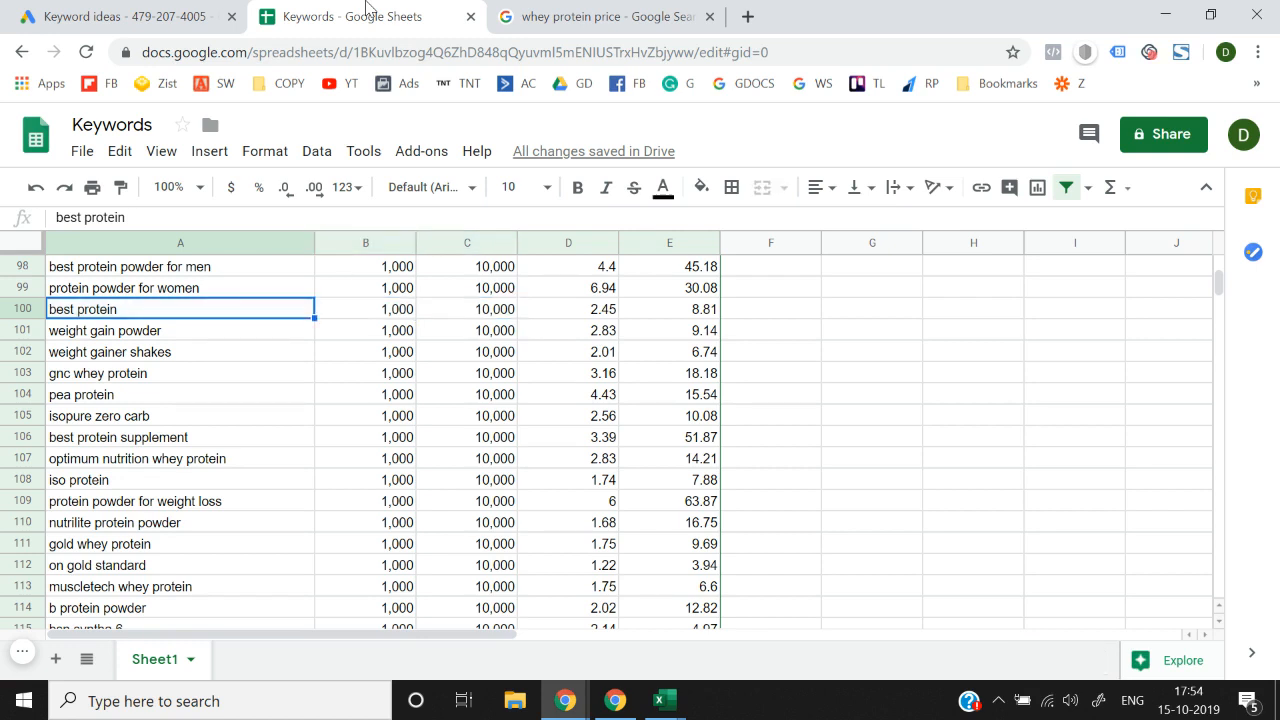
pyautogui.hotkey('shift', 'Right')
pyautogui.hotkey('shift', 'Right')
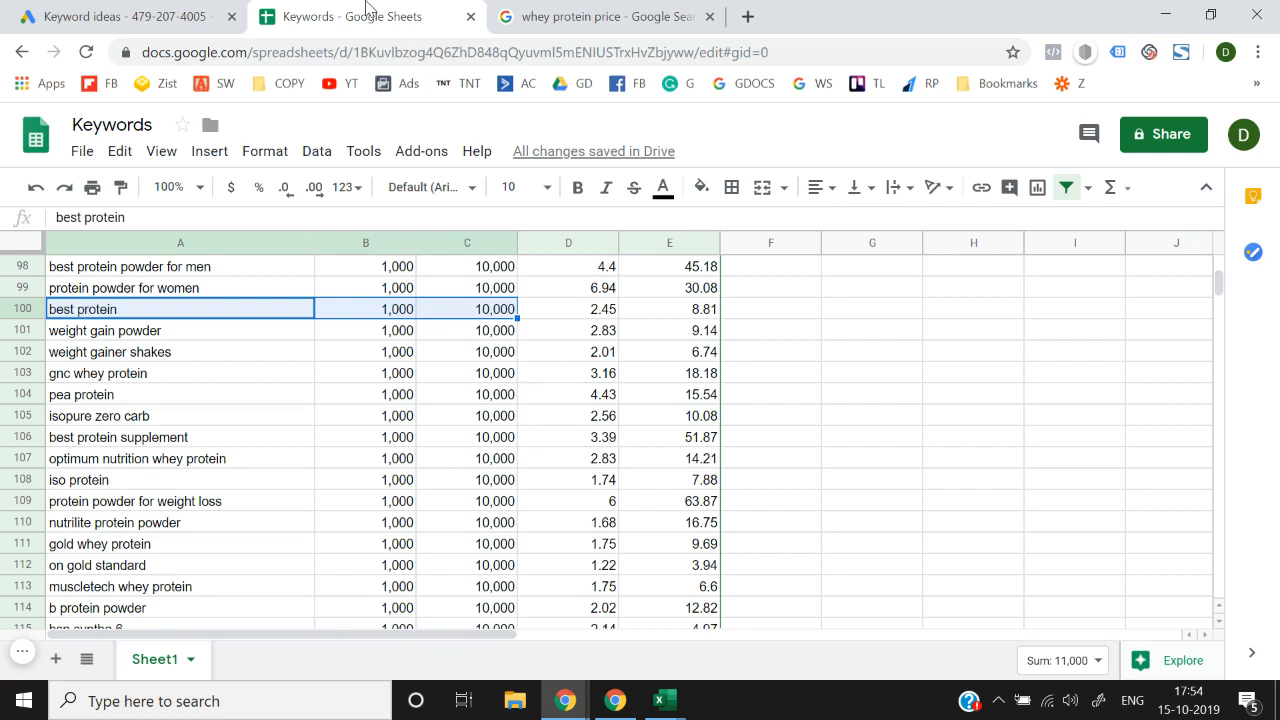
pyautogui.hotkey('shift', 'Left')
pyautogui.hotkey('shift', 'Left')
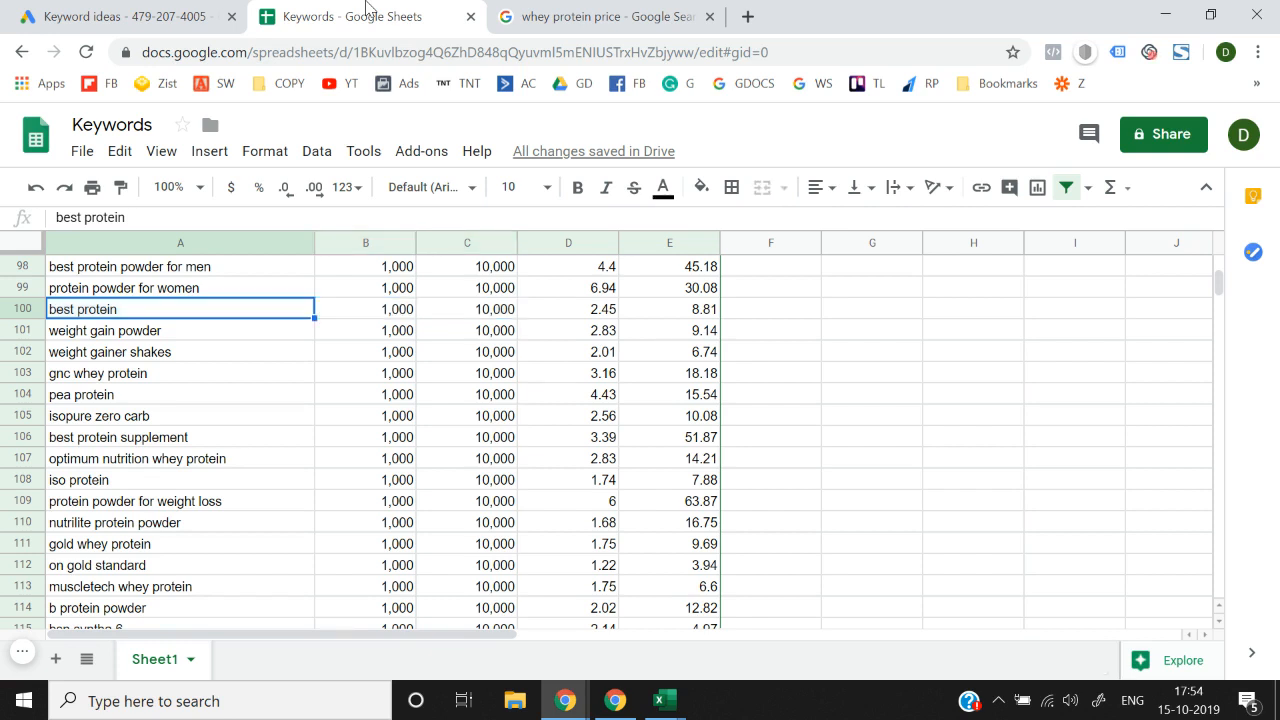
pyautogui.press('Down')
pyautogui.press('Up')
pyautogui.hotkey('shift', 'Right')
pyautogui.hotkey('shift', 'Right')
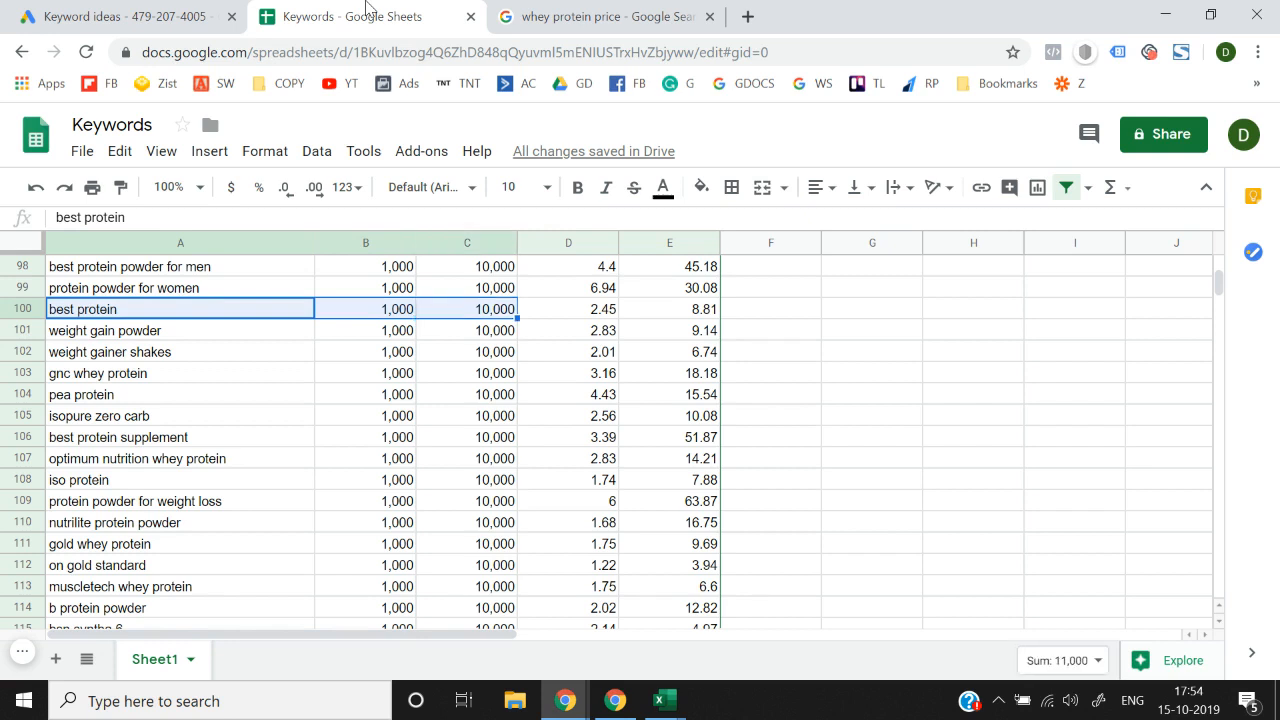
pyautogui.hotkey('shift', 'Left')
pyautogui.hotkey('shift', 'Left')
pyautogui.hotkey('shift', 'Right')
pyautogui.hotkey('shift', 'Right')
pyautogui.hotkey('shift', 'Left')
pyautogui.hotkey('shift', 'Left')
pyautogui.hotkey('shift', 'Right')
pyautogui.hotkey('shift', 'Right')
pyautogui.press('Up')
pyautogui.press('Down')
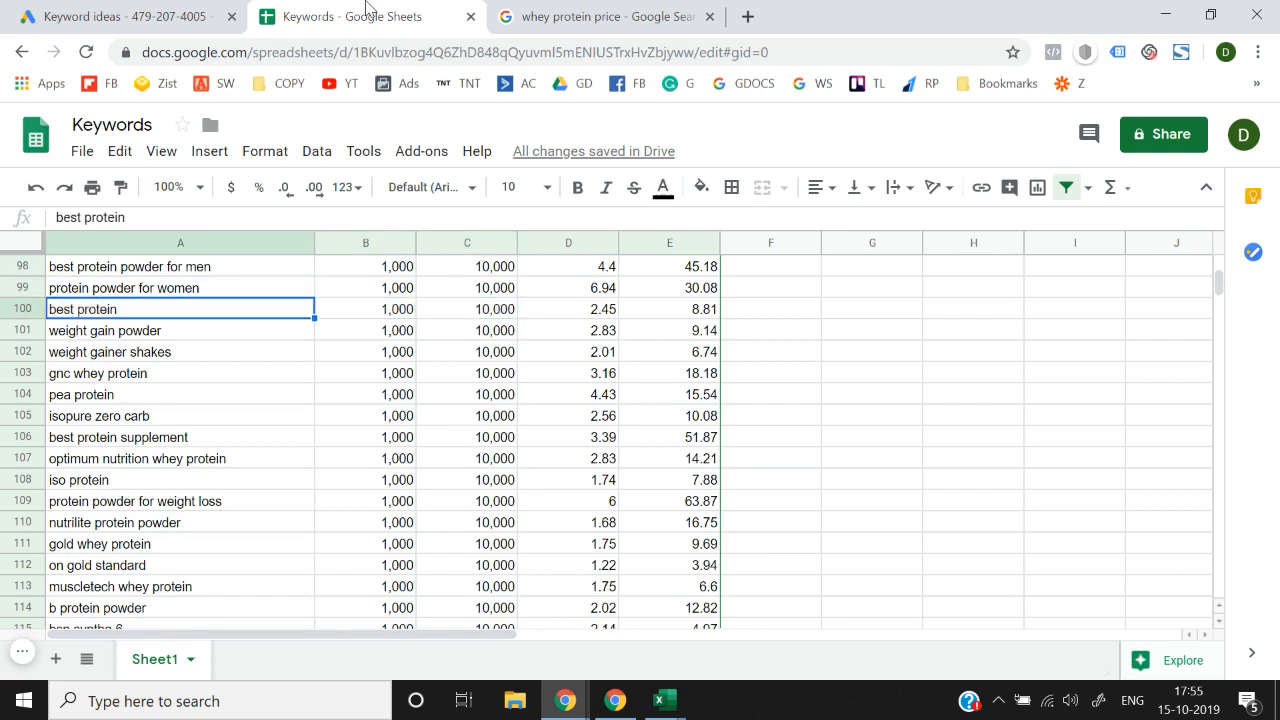
pyautogui.hotkey('shift', 'Right')
pyautogui.hotkey('shift', 'Right')
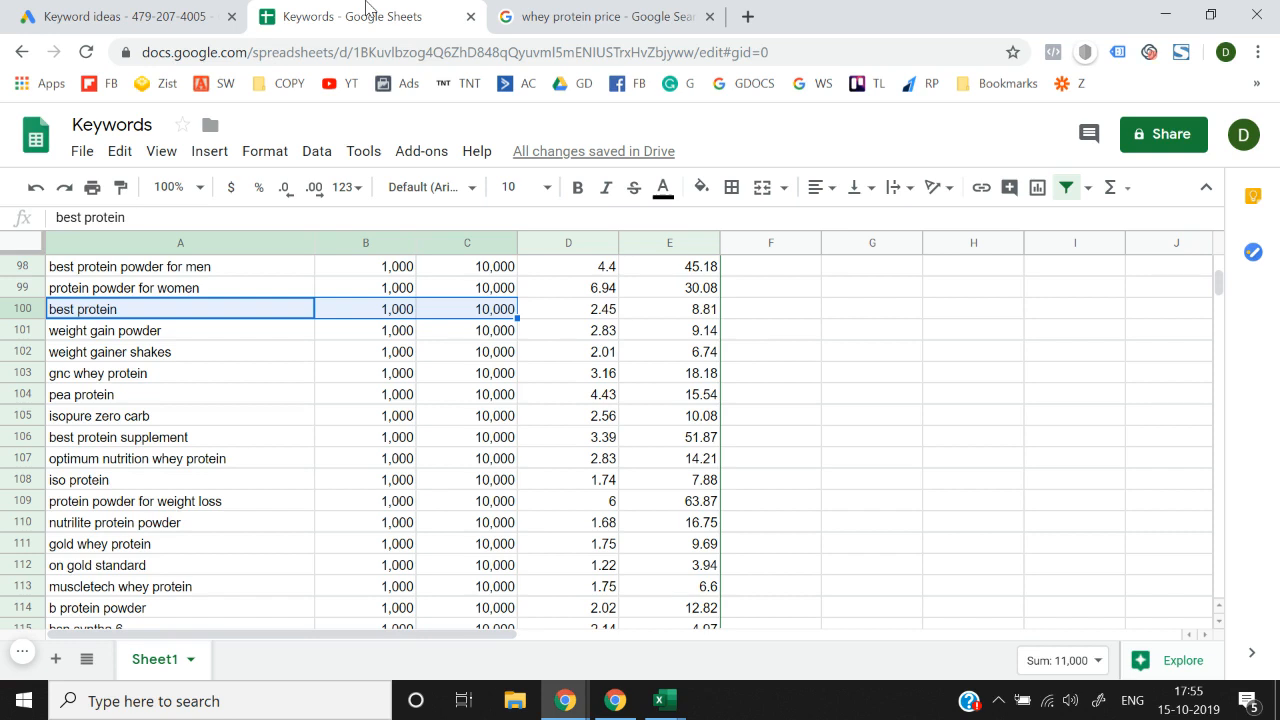
# Step: Review the keywords down to row 112, examining the search volumes of "on gold standard"
pyautogui.press('Down')
pyautogui.press('Down')
pyautogui.press('Down')
pyautogui.press('Down')
pyautogui.press('Down')
pyautogui.press('Down')
pyautogui.press('Down')
pyautogui.press('Down')
pyautogui.press('Down')
pyautogui.press('Down')
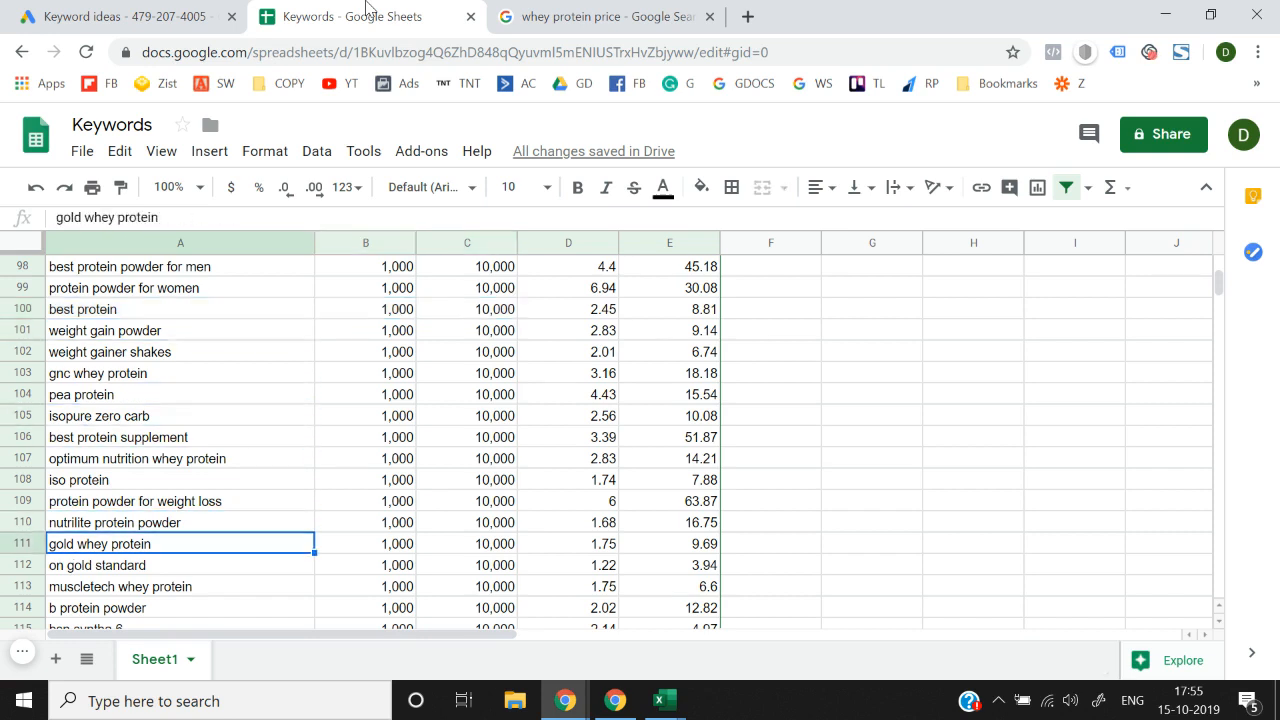
pyautogui.press('Down')
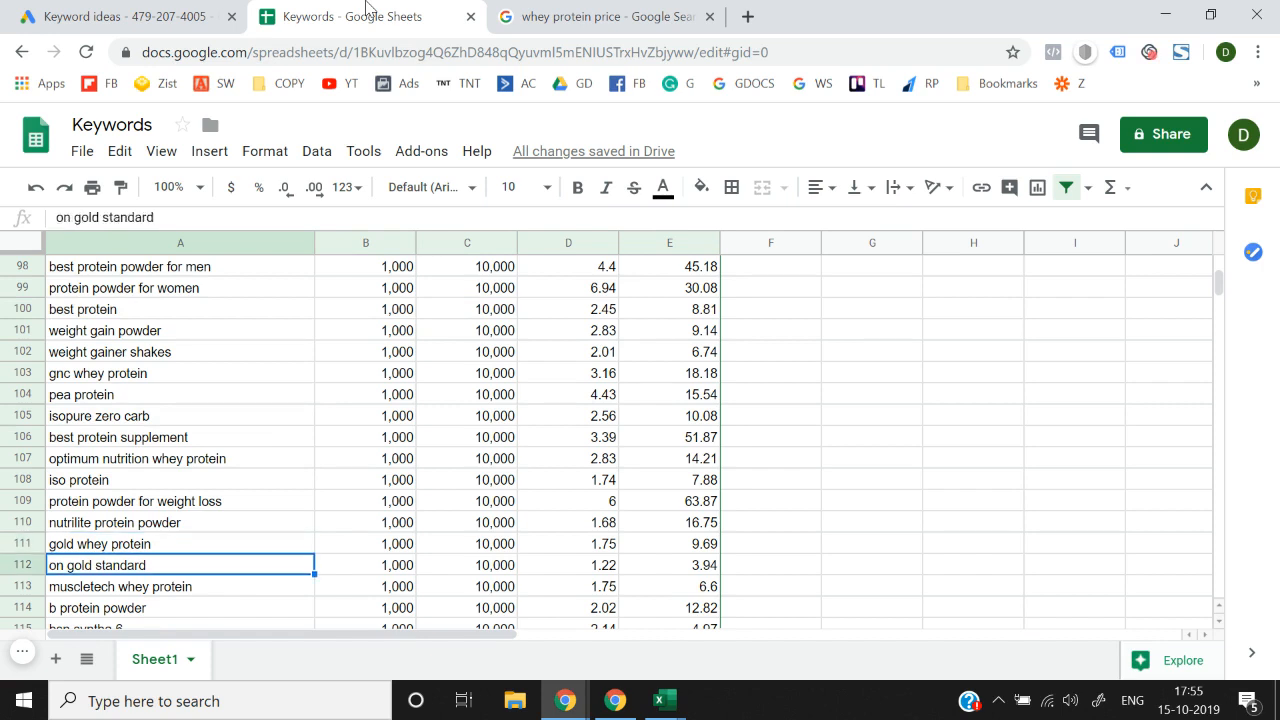
pyautogui.hotkey('shift', 'Right')
pyautogui.hotkey('shift', 'Right')
pyautogui.hotkey('shift', 'Left')
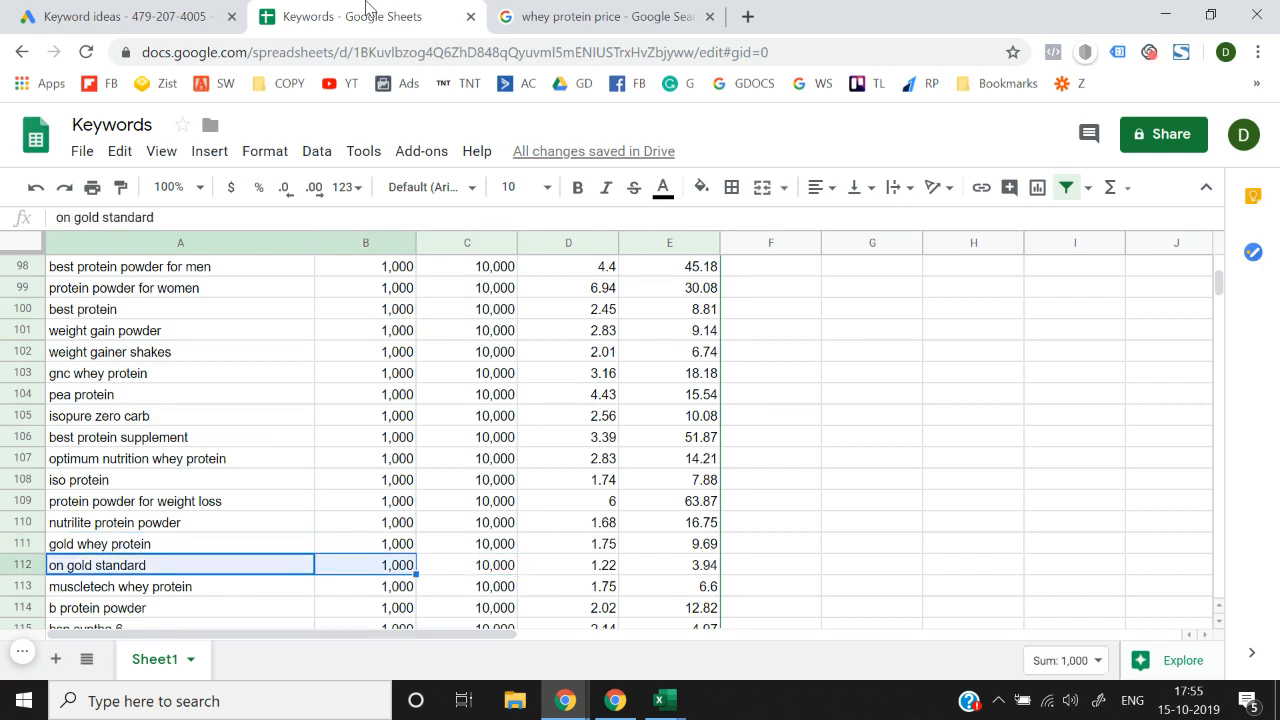
pyautogui.hotkey('shift', 'Left')
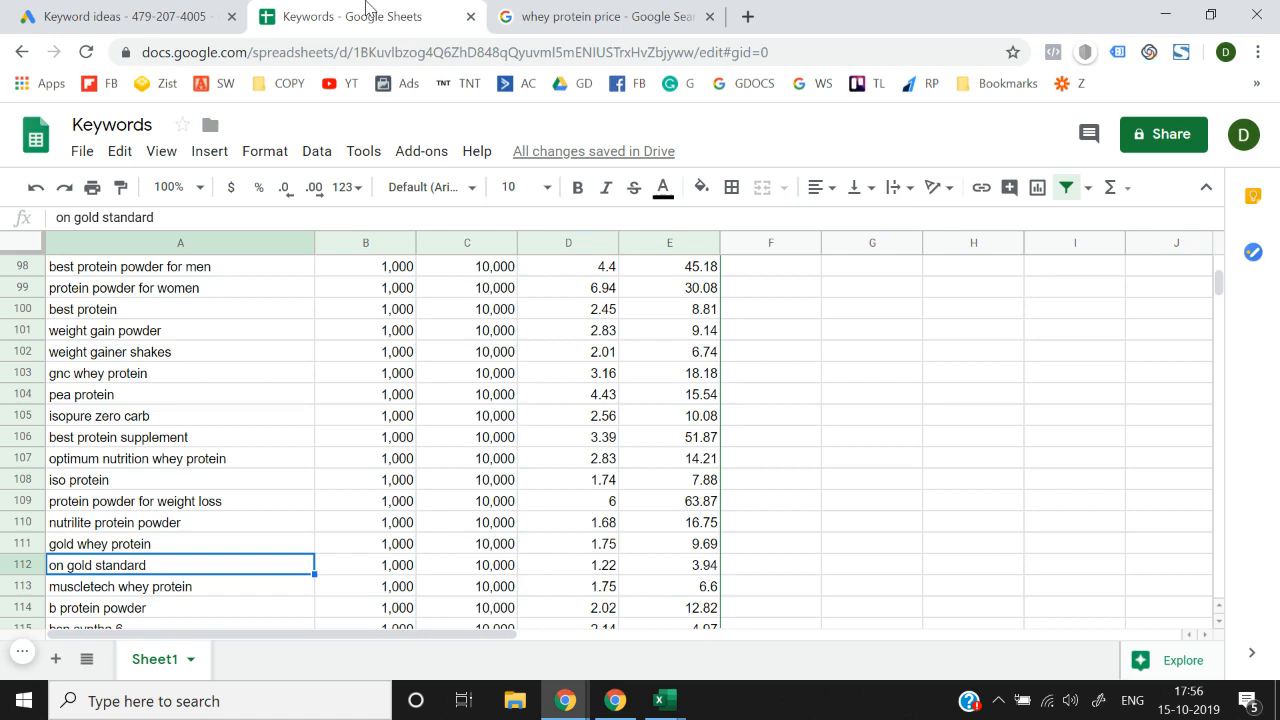
# Step: Compare the keywords around "on gold standard" and continue reviewing the list down past "whey protein concentrate" in row 122
pyautogui.press('Down')
pyautogui.press('Down')
pyautogui.press('Down')
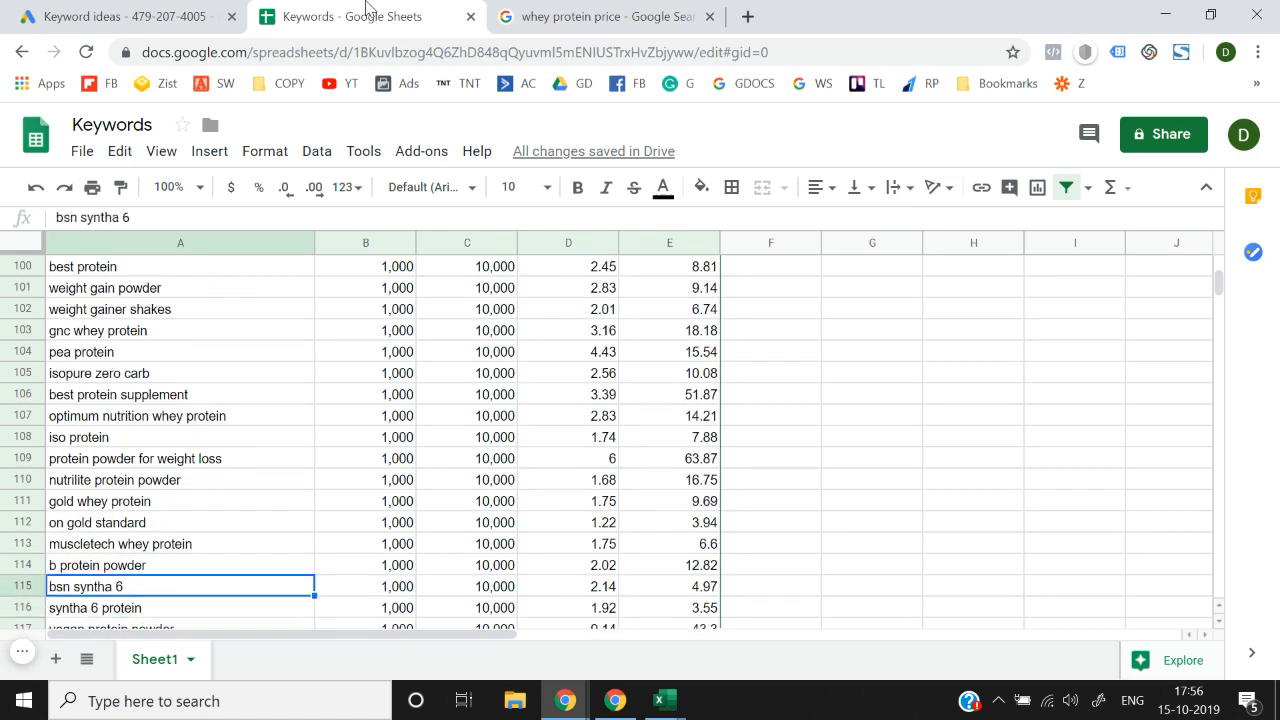
pyautogui.press('Up')
pyautogui.press('Up')
pyautogui.press('Up')
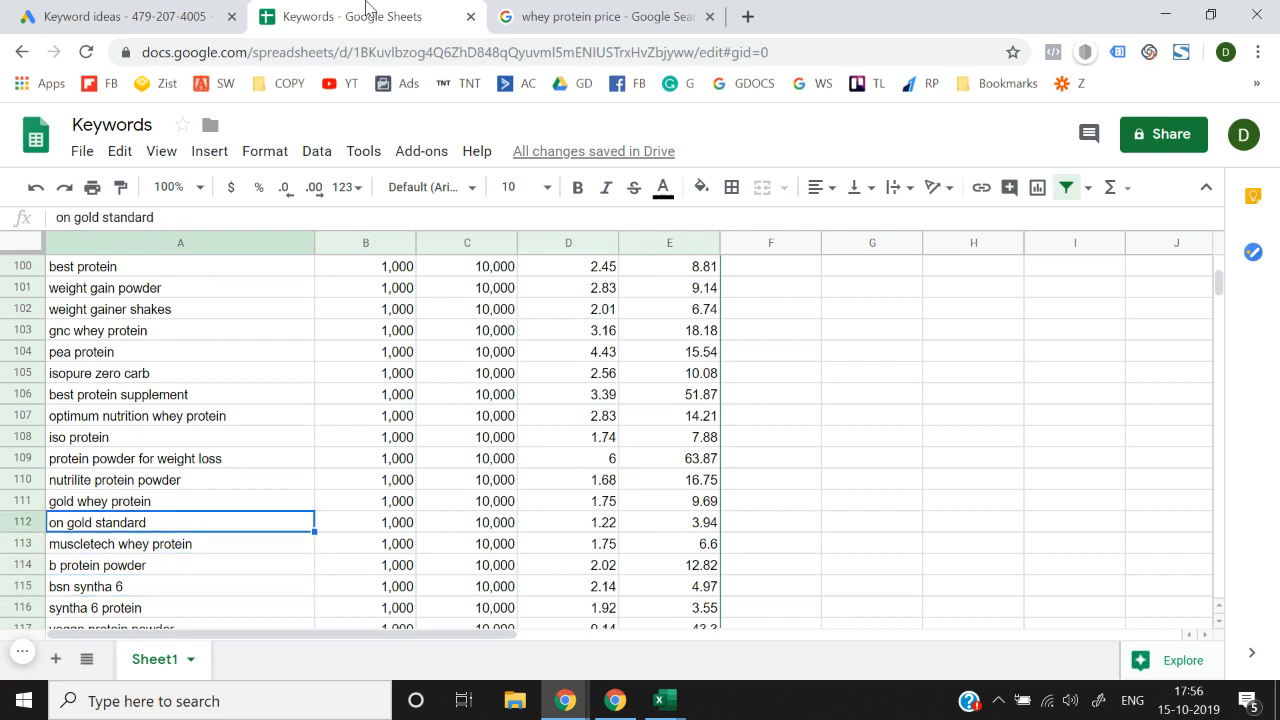
pyautogui.press('Up')
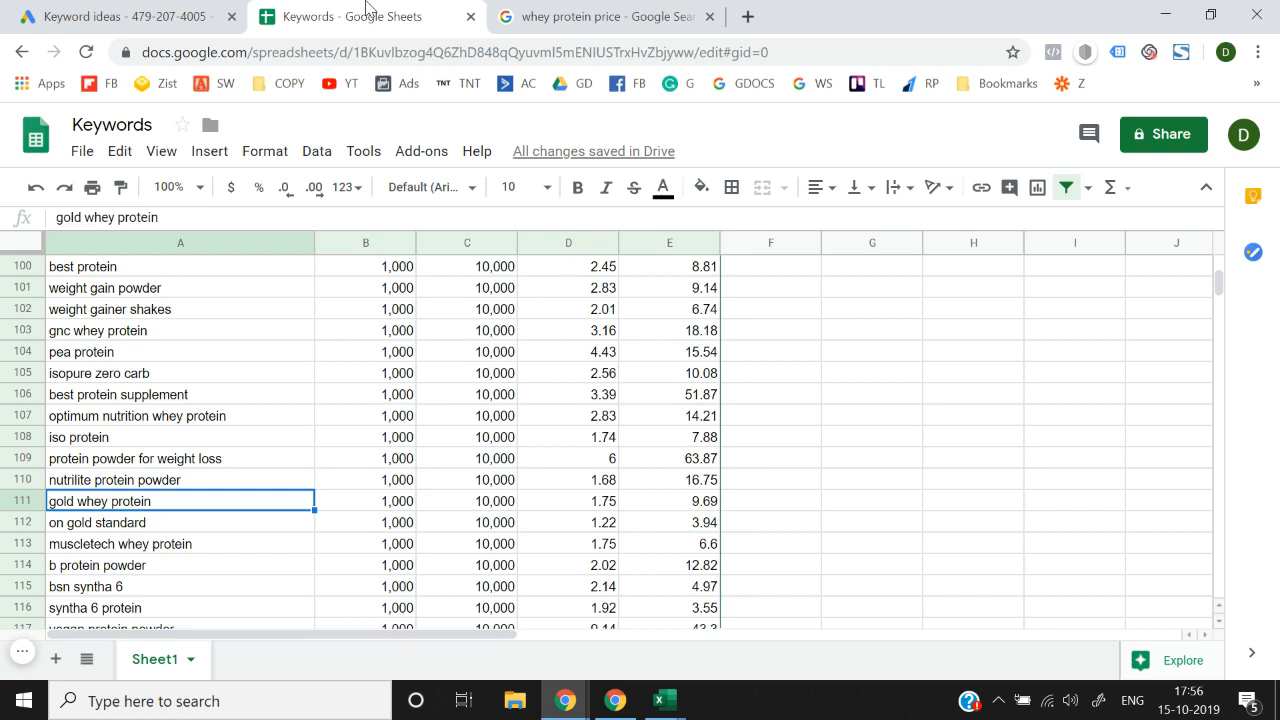
pyautogui.press('Down')
pyautogui.press('Down')
pyautogui.press('Down')
pyautogui.press('Down')
pyautogui.press('Down')
pyautogui.press('Down')
pyautogui.press('Down')
pyautogui.press('Down')
pyautogui.press('Down')
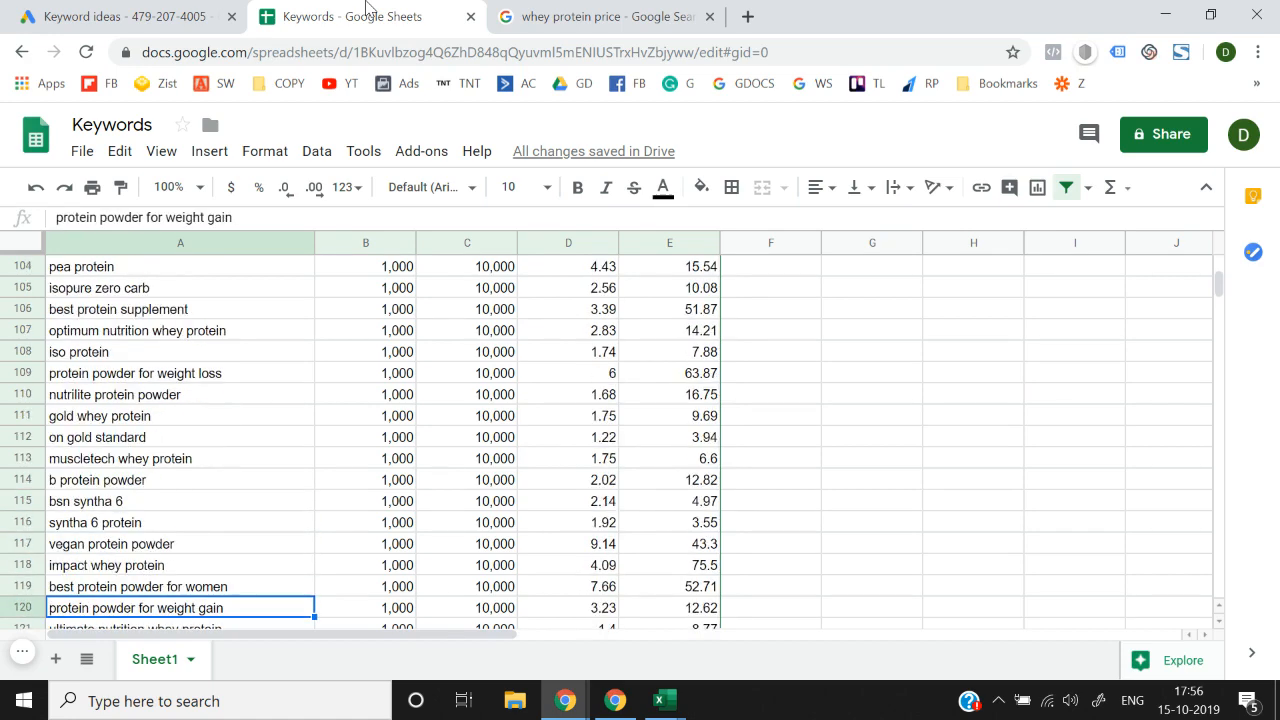
pyautogui.press('Down')
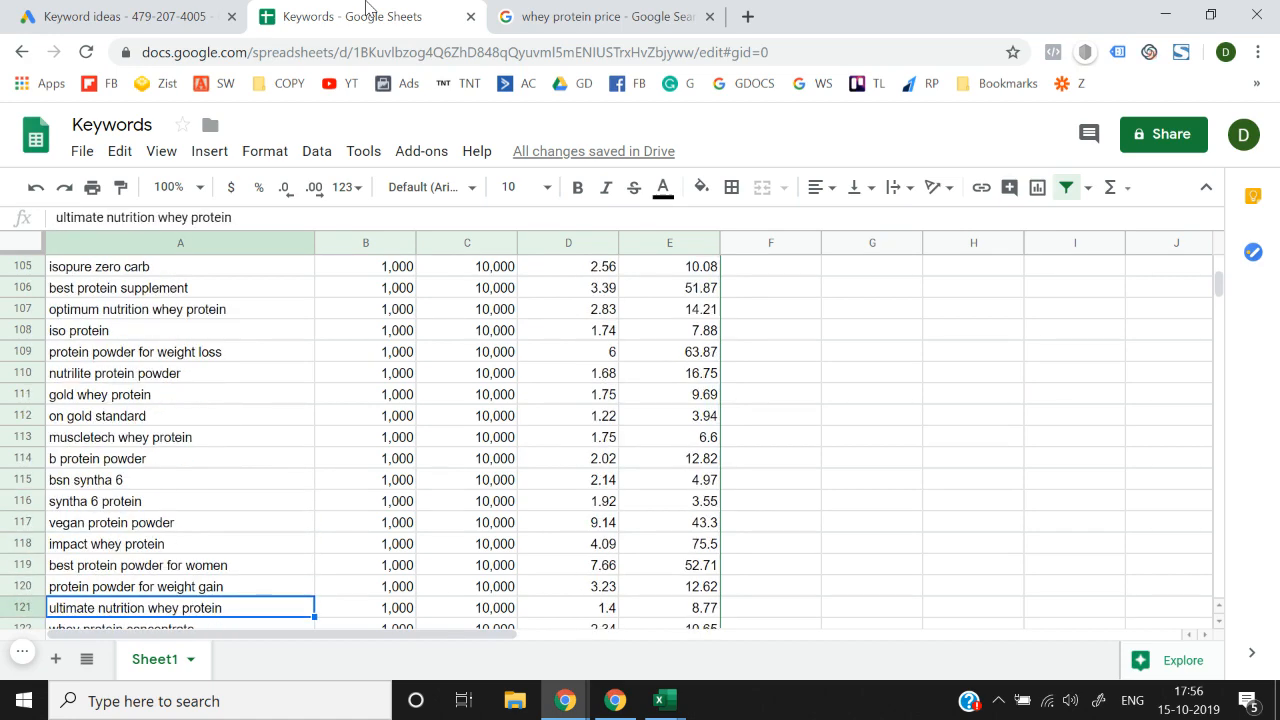
pyautogui.press('Down')
pyautogui.press('Down')
# Step: Review the keywords back up the list to "on whey protein 10lbs price in india" in row 69
pyautogui.press('Up')
pyautogui.press('Up')
pyautogui.press('Up')
pyautogui.press('Up')
pyautogui.press('Up')
pyautogui.press('Up')
pyautogui.press('Up')
pyautogui.press('Up')
pyautogui.press('Up')
pyautogui.press('Up')
pyautogui.press('Up')
pyautogui.press('Up')
pyautogui.press('Up')
pyautogui.press('Up')
pyautogui.press('Up')
pyautogui.press('Up')
pyautogui.press('Up')
pyautogui.press('Up')
pyautogui.press('Up')
pyautogui.press('Up')
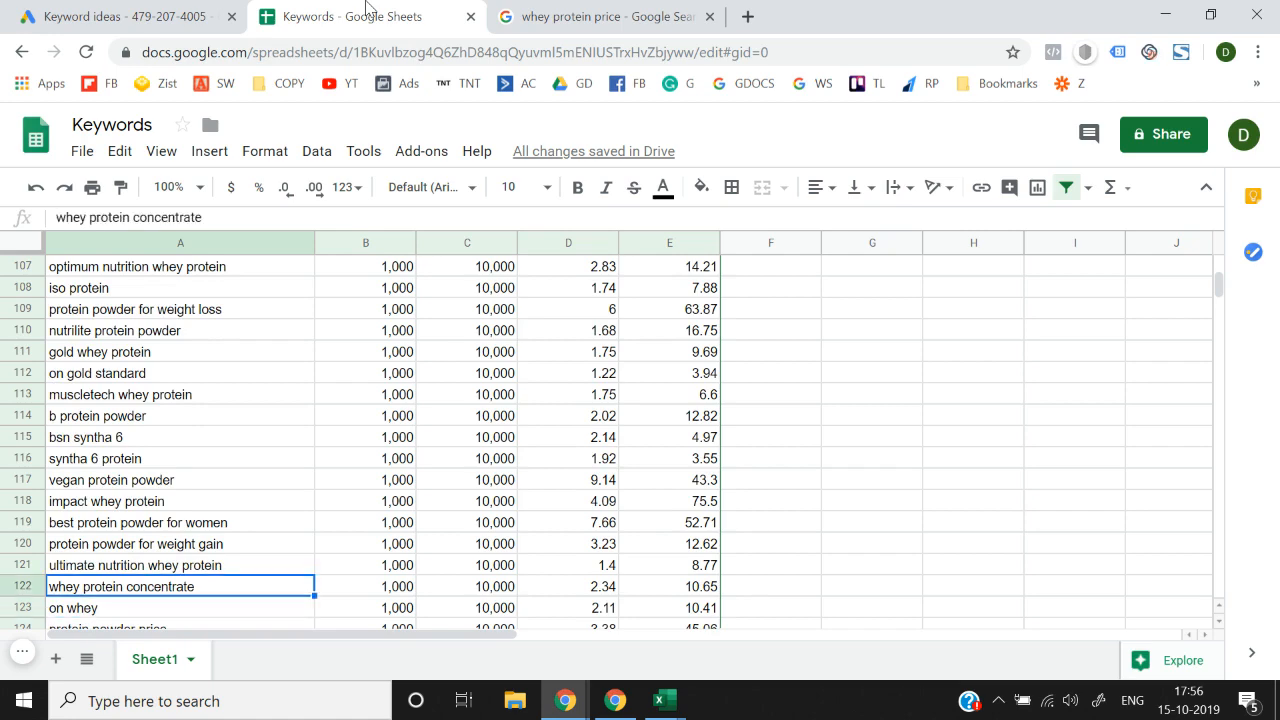
pyautogui.press('Up')
pyautogui.press('Up')
pyautogui.press('Up')
pyautogui.press('Up')
pyautogui.press('Up')
pyautogui.press('Up')
pyautogui.press('Up')
pyautogui.press('Up')
pyautogui.press('Up')
pyautogui.press('Up')
pyautogui.press('Up')
pyautogui.press('Up')
pyautogui.press('Up')
pyautogui.press('Up')
pyautogui.press('Up')
pyautogui.press('Up')
pyautogui.press('Up')
pyautogui.press('Up')
pyautogui.press('Up')
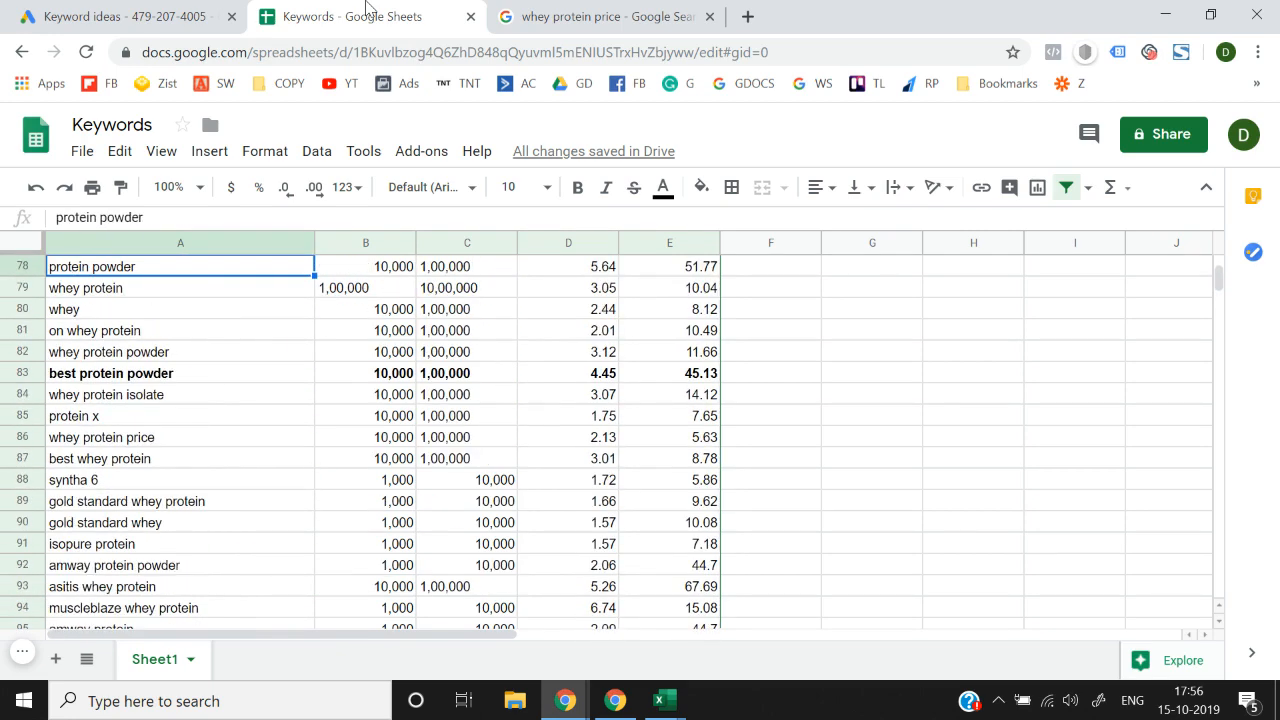
pyautogui.press('Up')
pyautogui.press('Up')
pyautogui.press('Up')
pyautogui.press('Up')
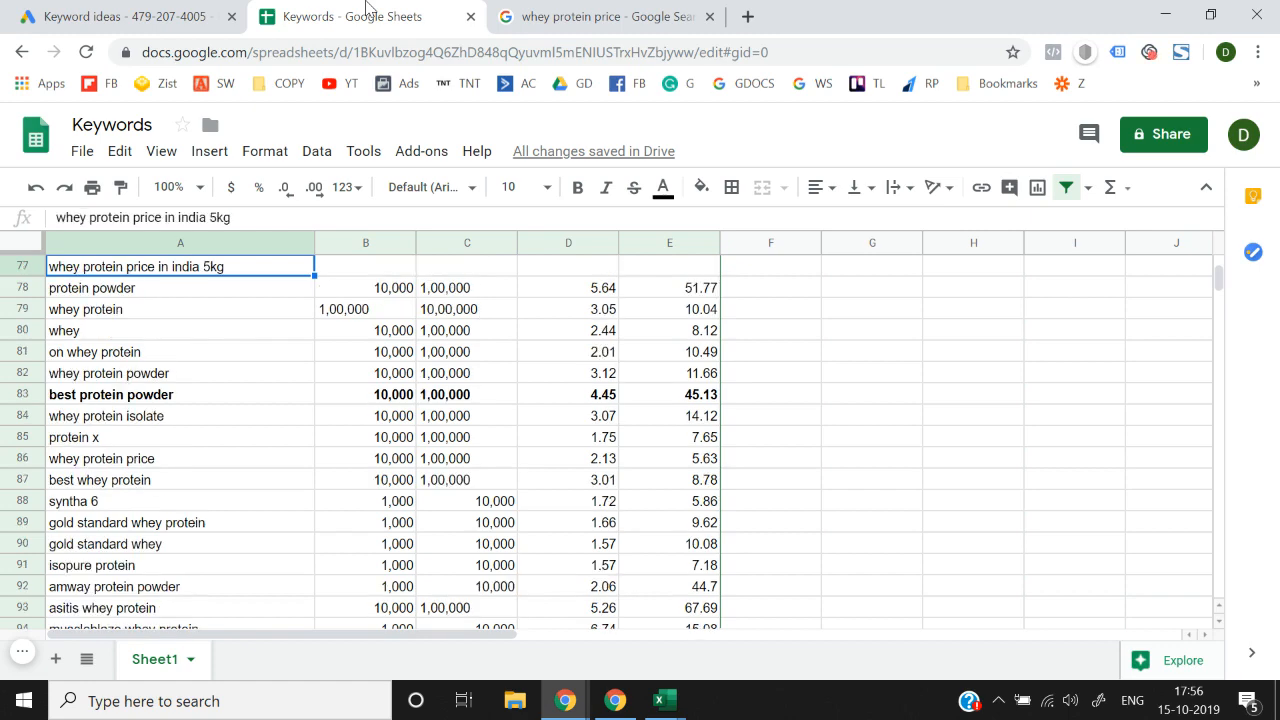
# Step: Make the "whey" keyword and its min volume in A80:B80 bold, along with "whey protein powder" in A82
pyautogui.press('Down')
pyautogui.press('Down')
pyautogui.press('Down')
pyautogui.press('Down')
pyautogui.press('Down')
pyautogui.press('Down')
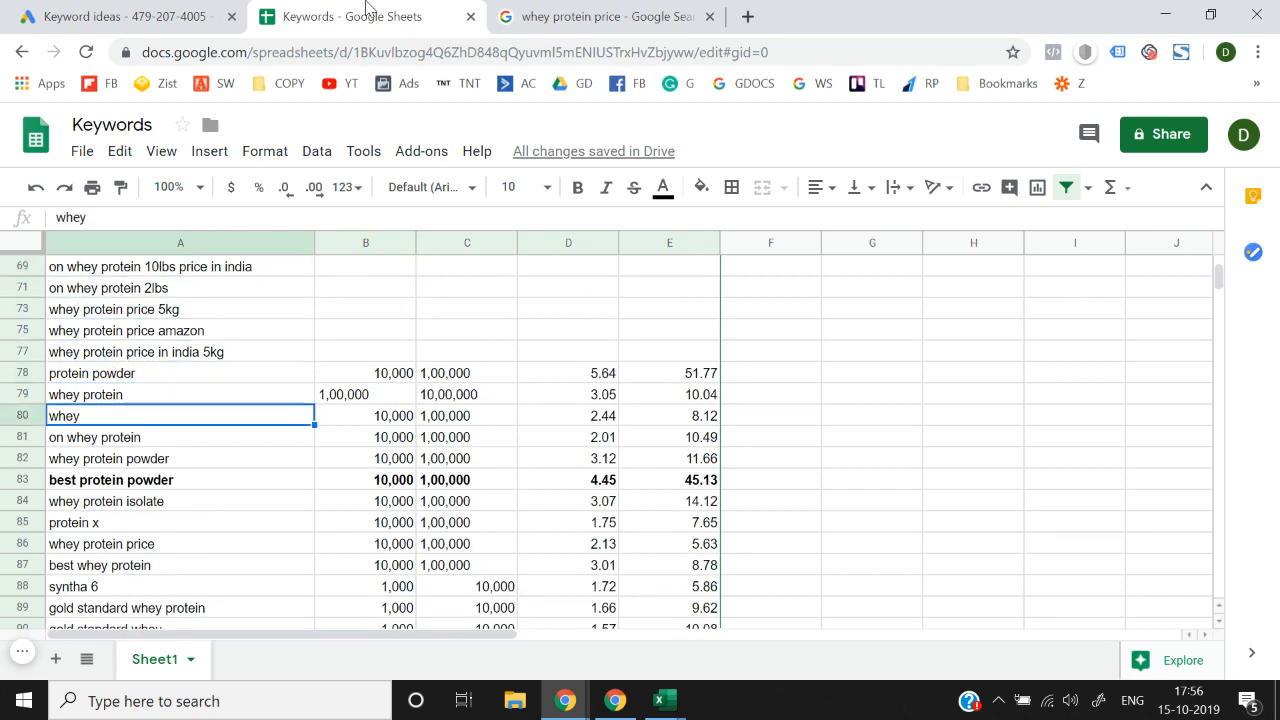
pyautogui.hotkey('shift', 'Right')
pyautogui.hotkey('ctrl', 'b')
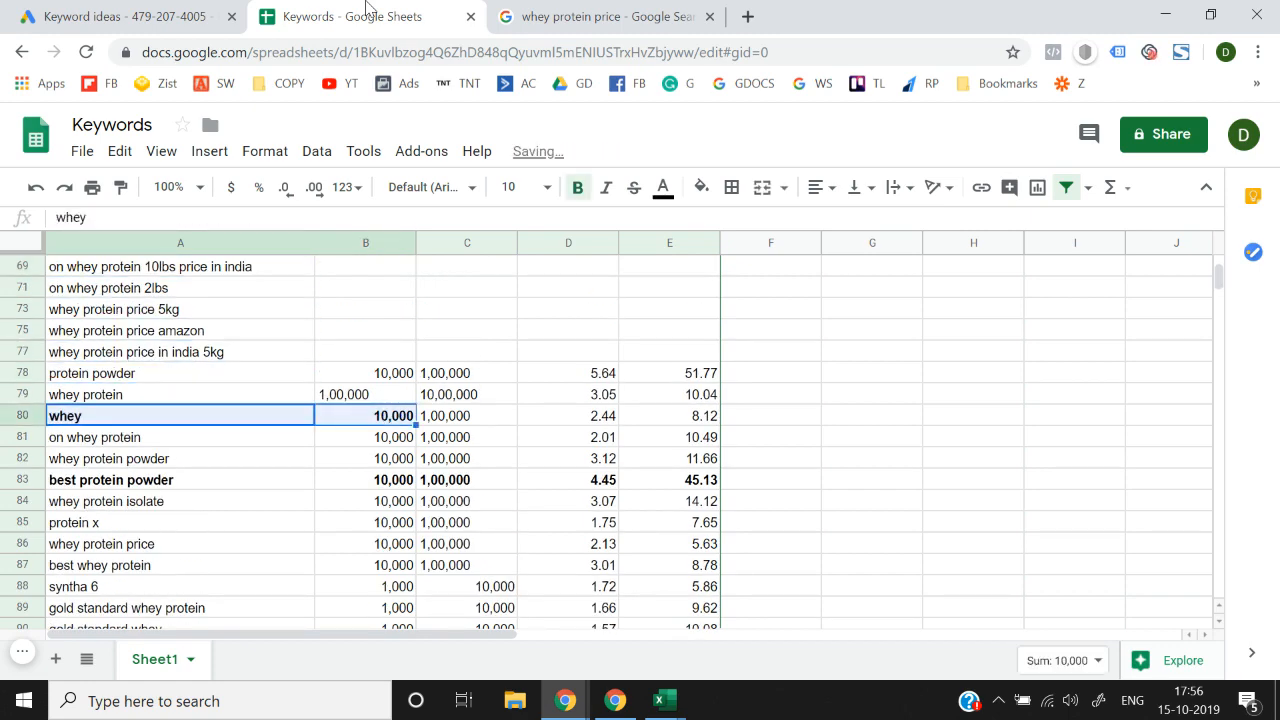
pyautogui.press('Down')
pyautogui.press('Down')
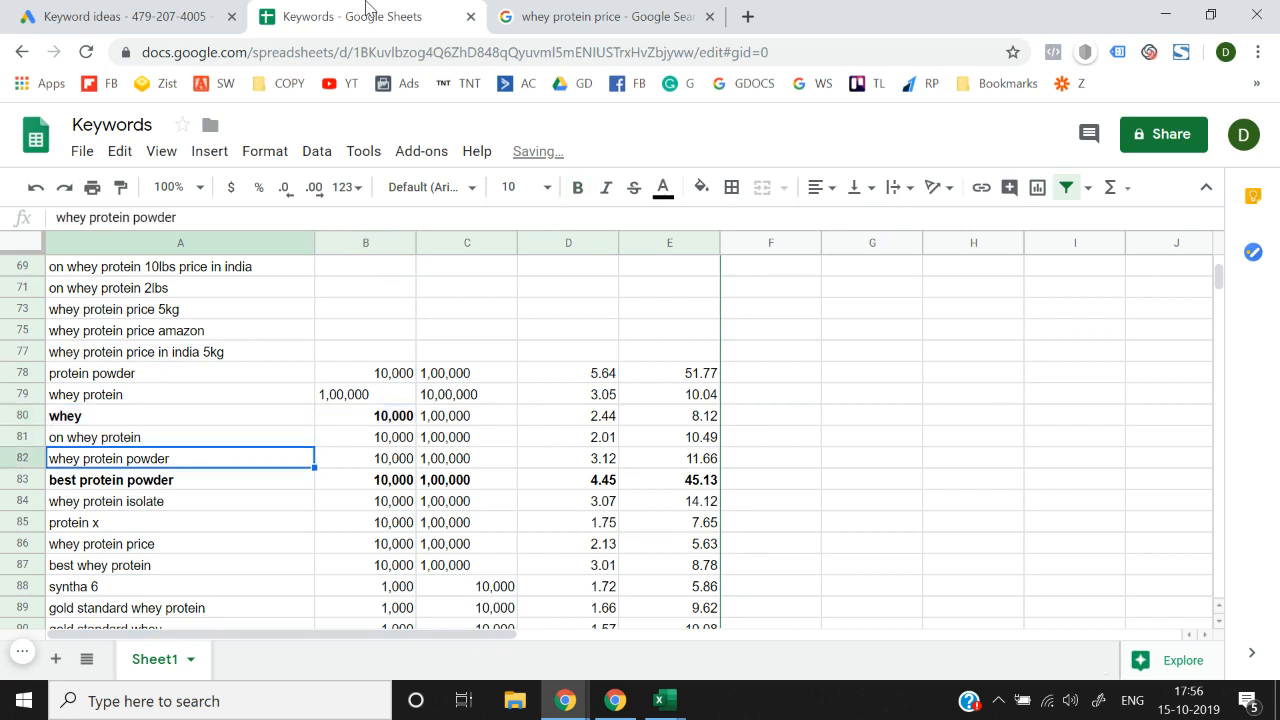
pyautogui.hotkey('ctrl', 'b')
# Step: Fill the "whey" keyword and its min search volume in A80:B80 with magenta
pyautogui.press('Up')
pyautogui.press('Up')
pyautogui.hotkey('shift', 'Right')
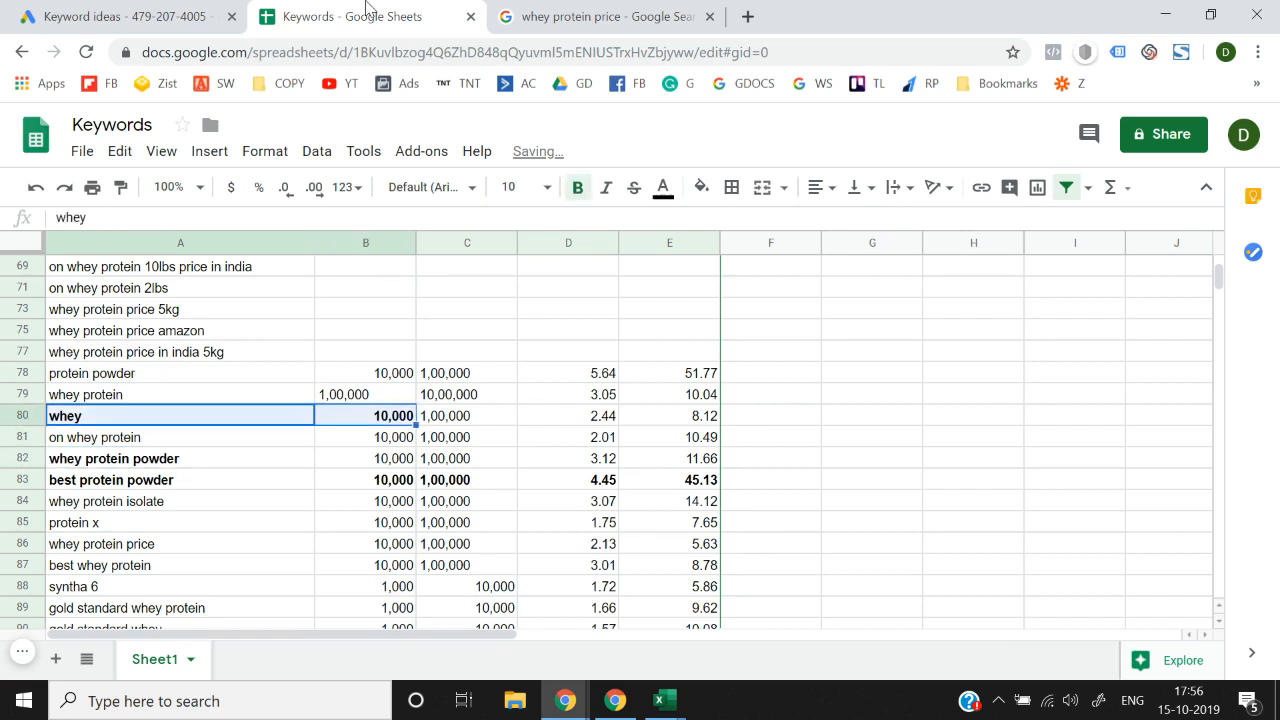
pyautogui.click(701, 187)
pyautogui.click(905, 280)
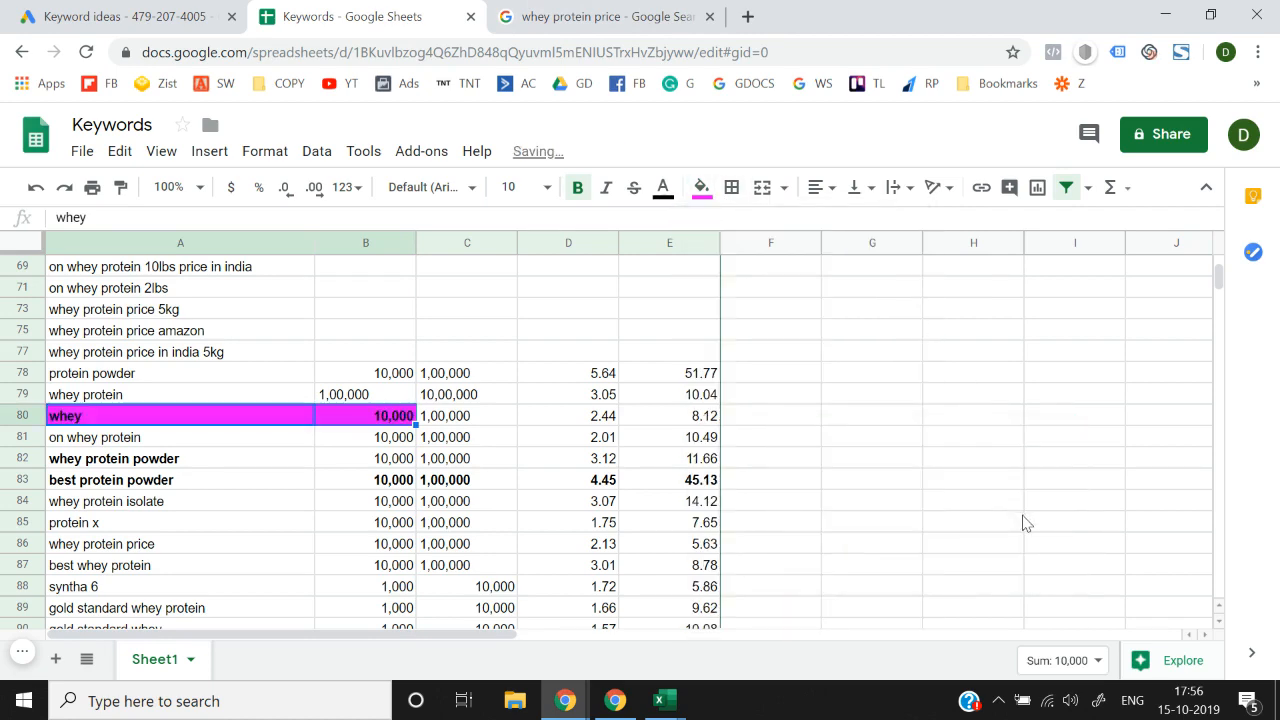
# Step: Fill the "whey protein powder" keyword and its min search volume in A82:B82 with magenta
pyautogui.press('Down')
pyautogui.press('Down')
pyautogui.hotkey('shift', 'Right')
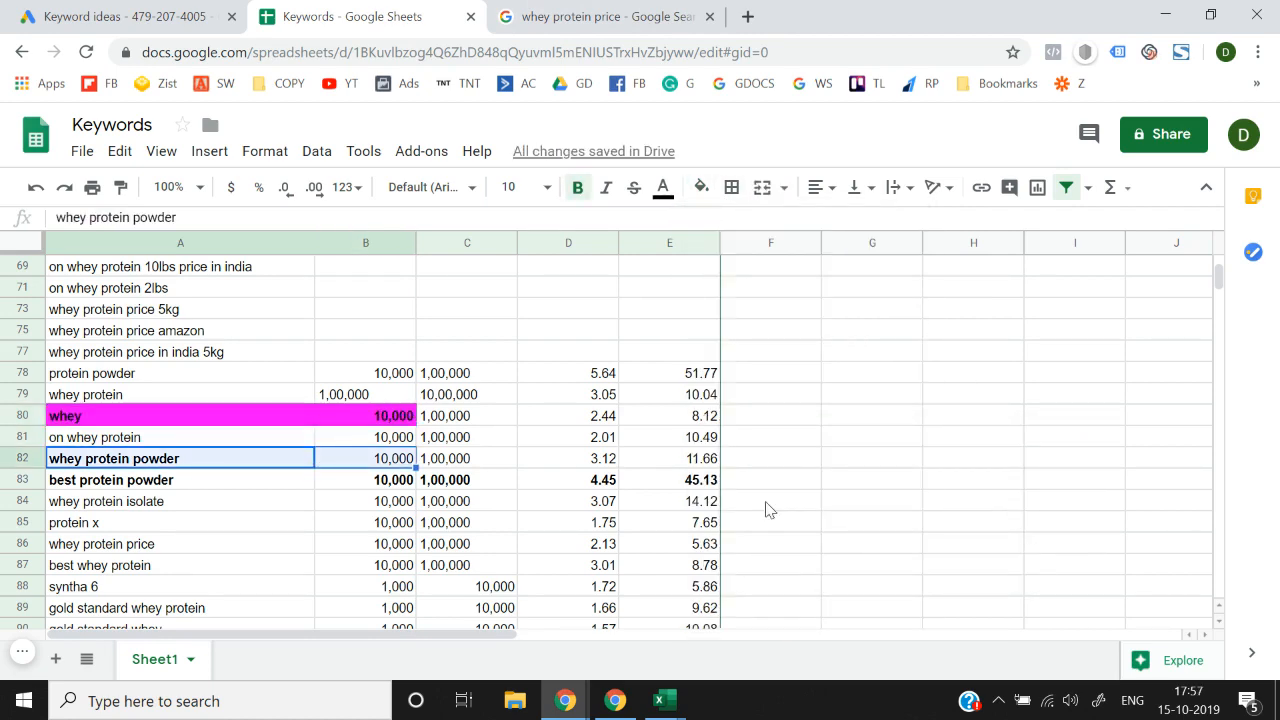
pyautogui.click(702, 187)
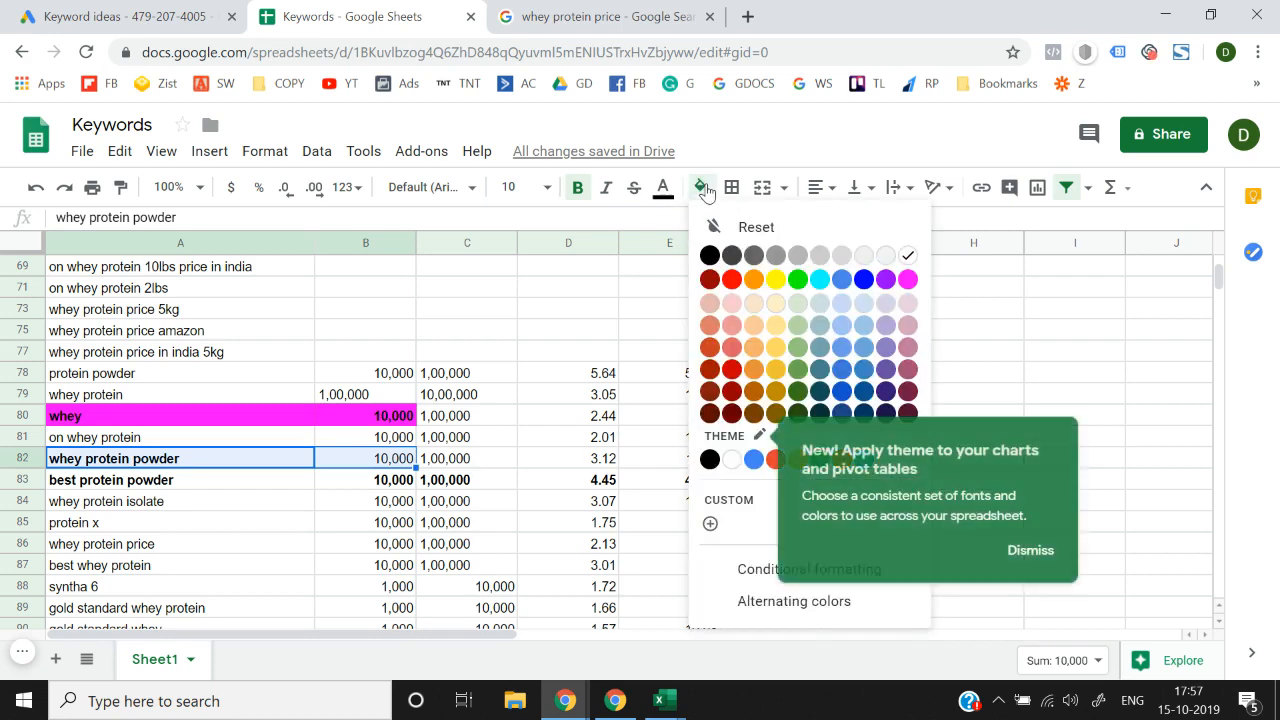
pyautogui.click(908, 282)
pyautogui.click(686, 541)
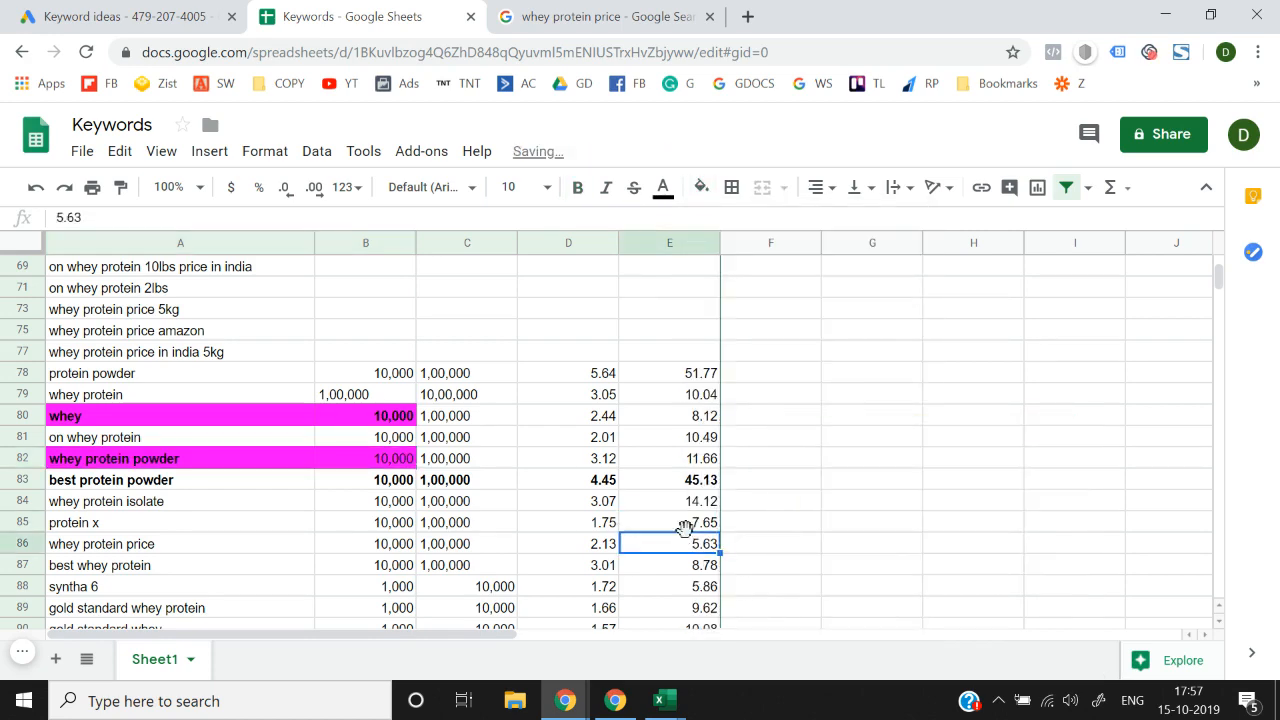
# Step: Fill the "whey protein isolate" keyword and its min search volume in A84:B84 with magenta
pyautogui.press('Left')
pyautogui.press('Home')
pyautogui.press('Up')
pyautogui.press('Up')
pyautogui.hotkey('shift', 'Right')
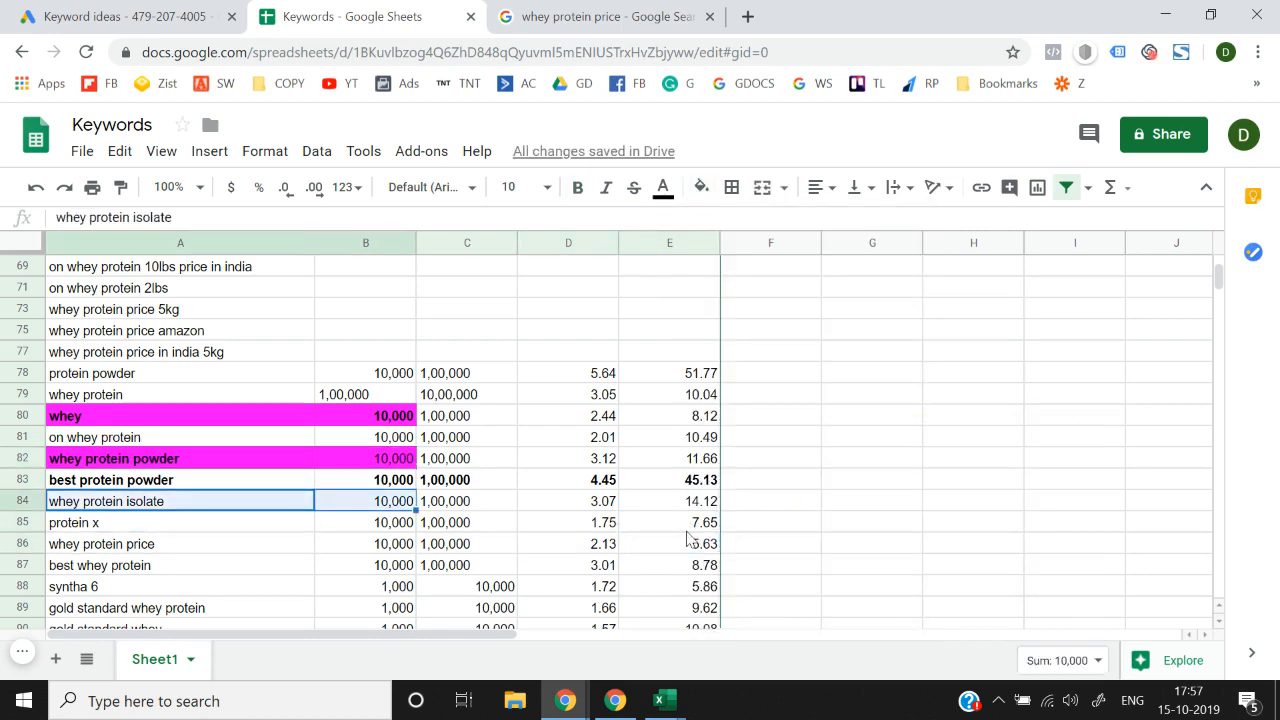
pyautogui.click(702, 187)
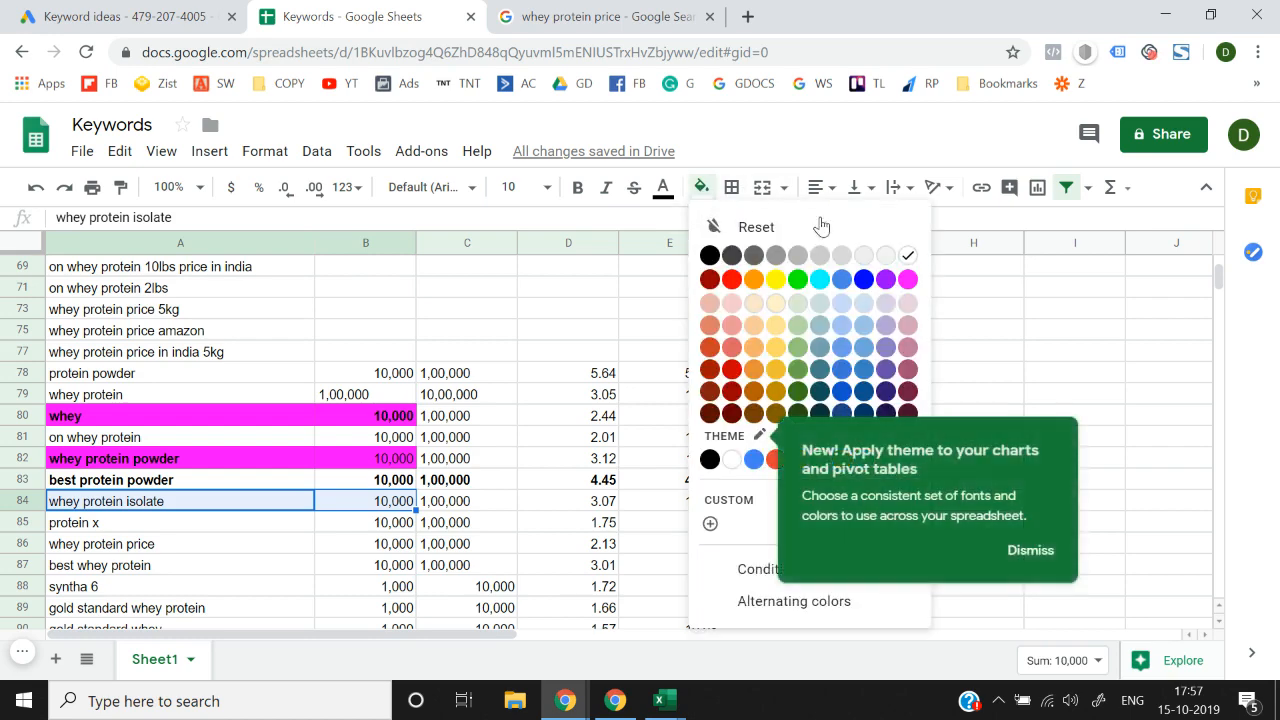
pyautogui.click(908, 282)
# Step: Fill the "whey protein price" and "best whey protein" keywords with their min search volumes in A86:B87 with magenta
pyautogui.press('Down')
pyautogui.press('Down')
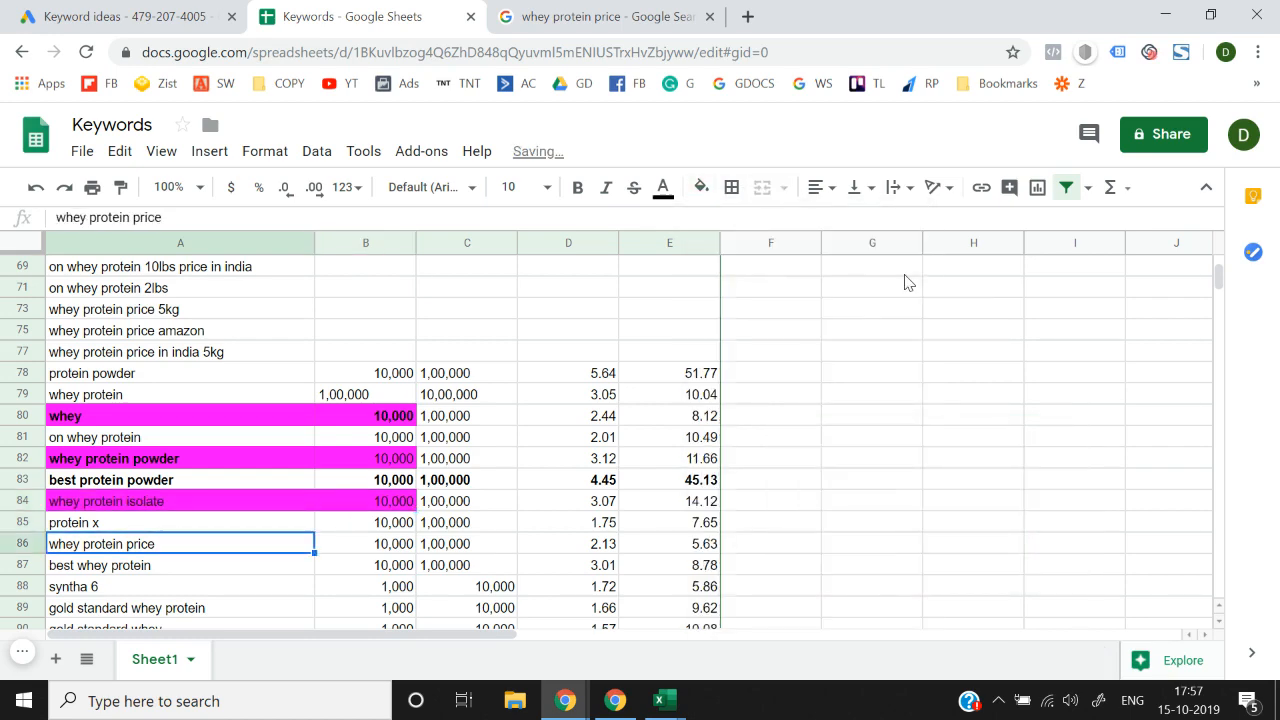
pyautogui.click(697, 187)
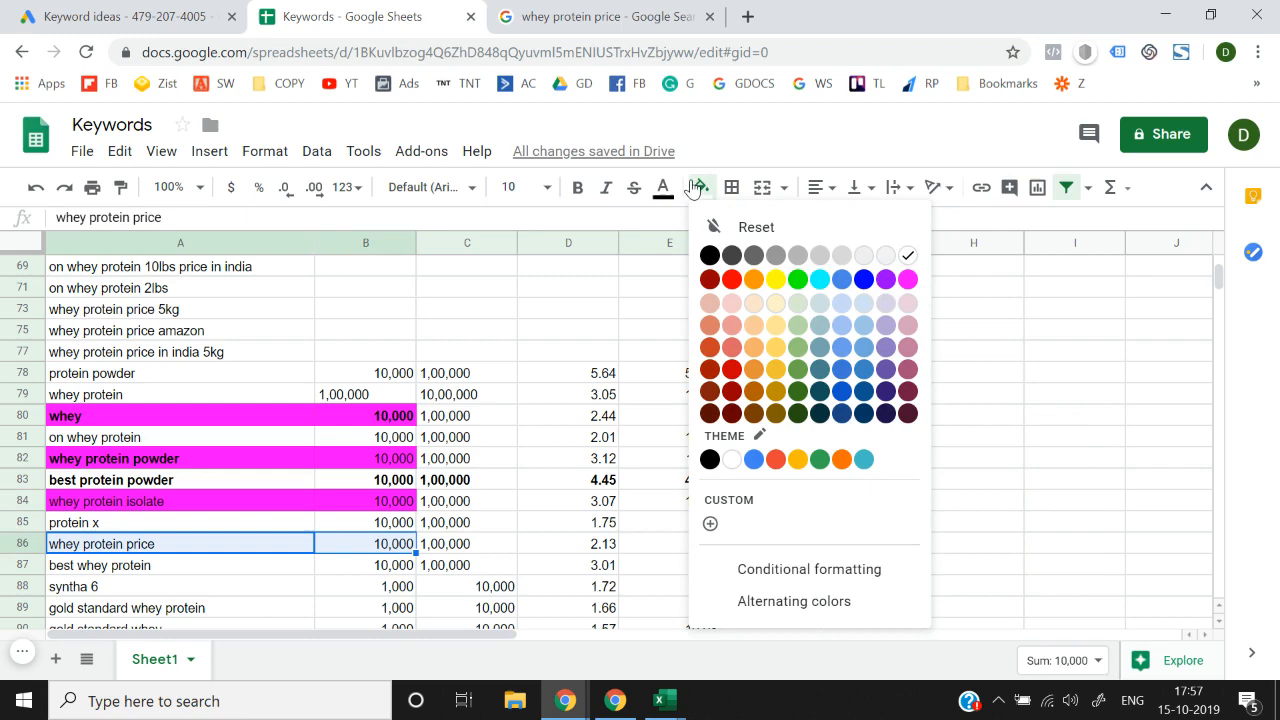
pyautogui.click(910, 278)
pyautogui.press('Down')
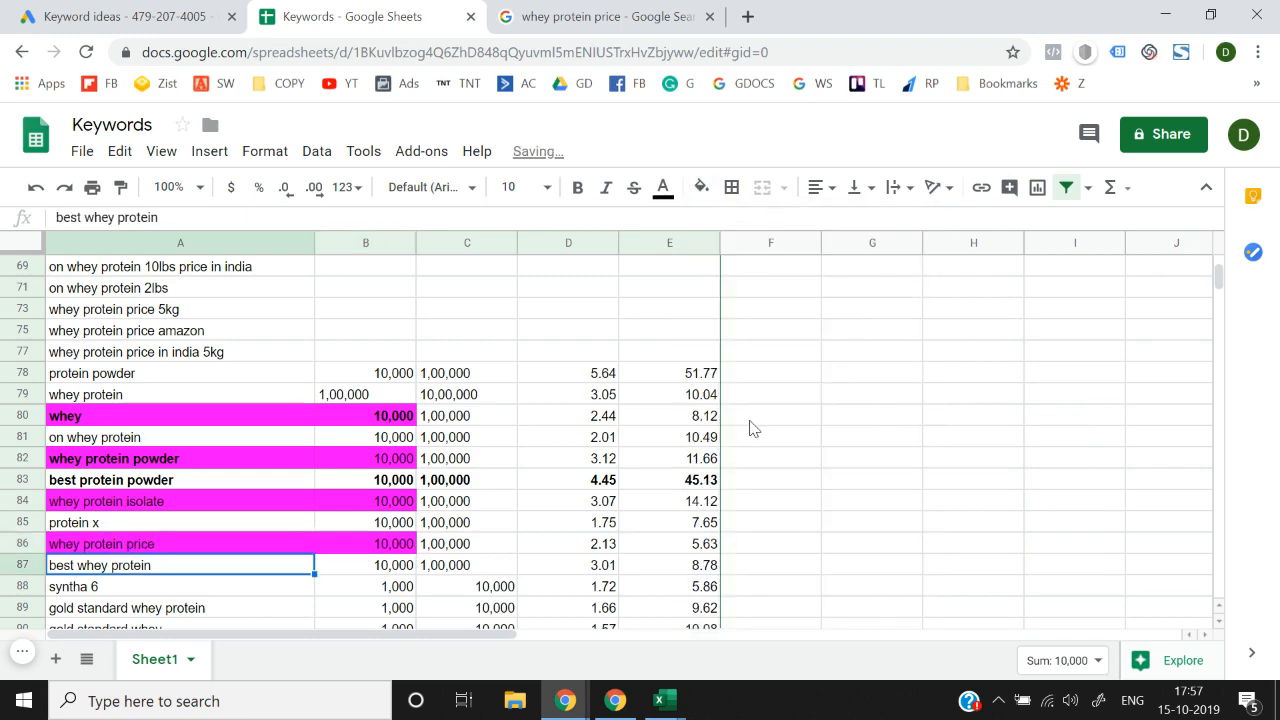
pyautogui.hotkey('shift', 'Right')
pyautogui.click(701, 187)
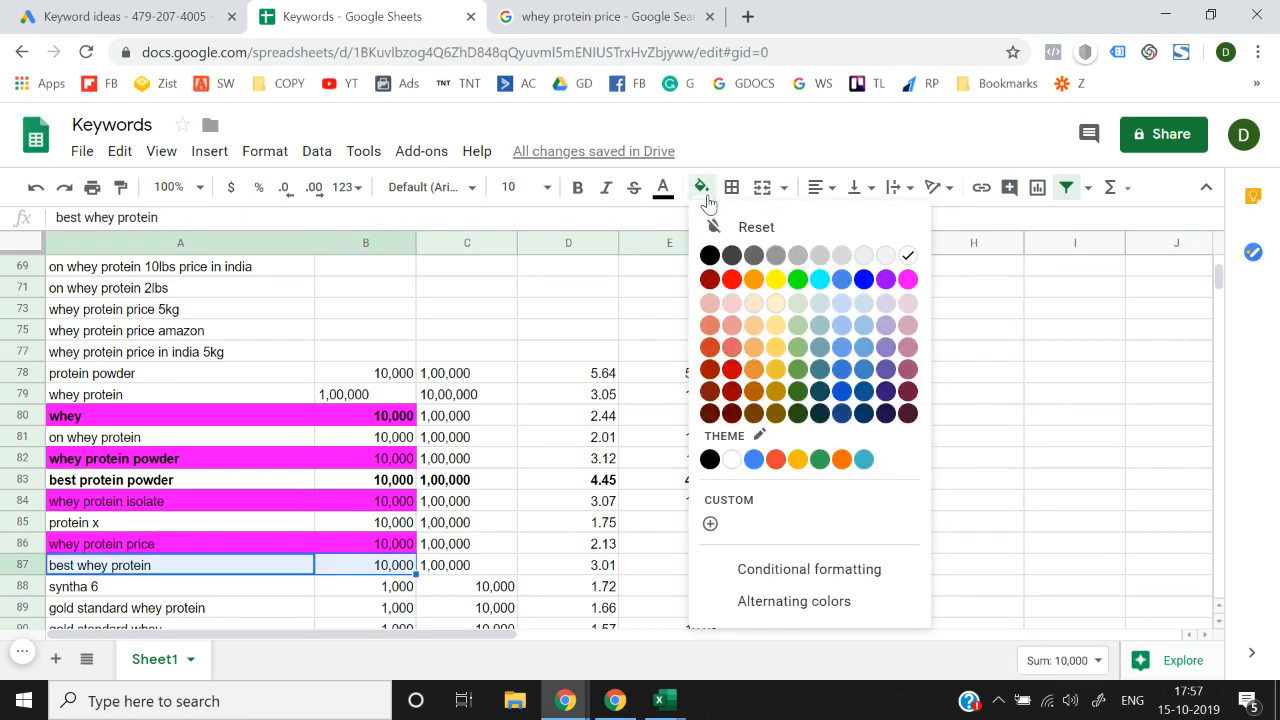
pyautogui.click(910, 280)
# Step: Review the keywords between "gold standard whey" in row 90 and "whey" in row 80, comparing highlighted and unhighlighted ones
pyautogui.press('Down')
pyautogui.press('Down')
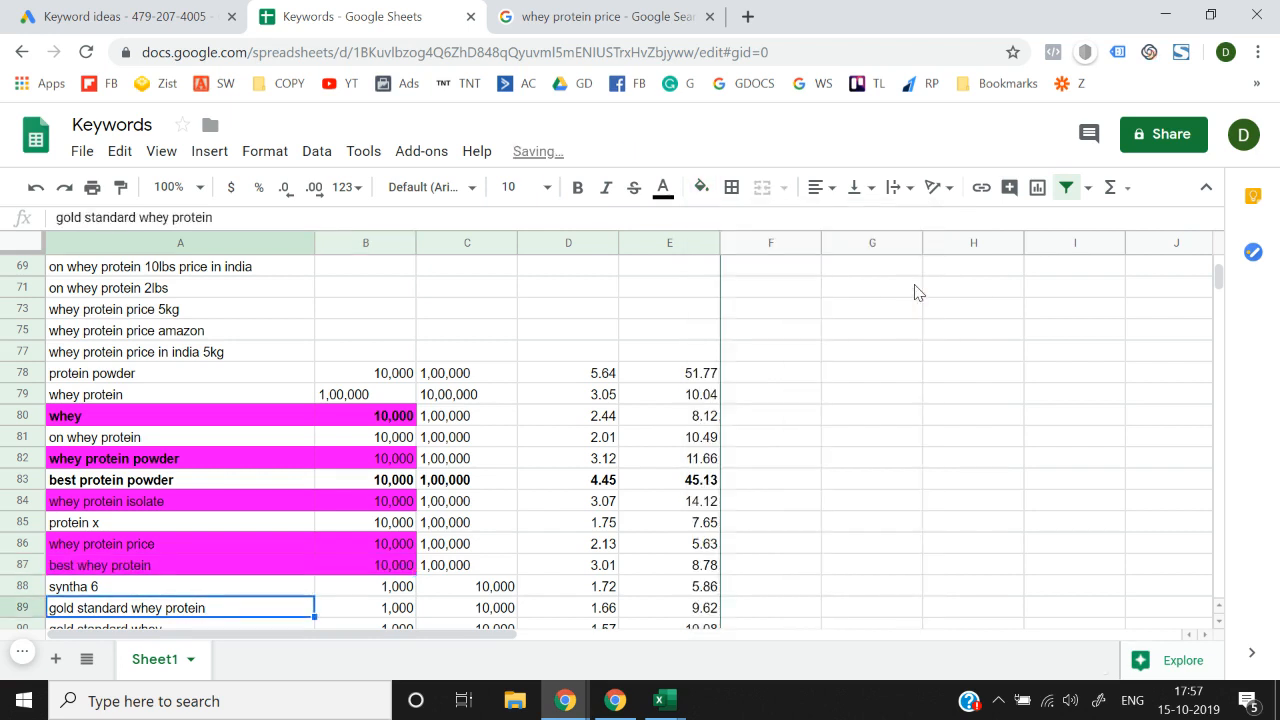
pyautogui.press('Down')
pyautogui.press('Up')
pyautogui.press('Up')
pyautogui.press('Up')
pyautogui.press('Up')
pyautogui.press('Up')
pyautogui.press('Up')
pyautogui.press('Up')
pyautogui.press('Up')
pyautogui.press('Up')
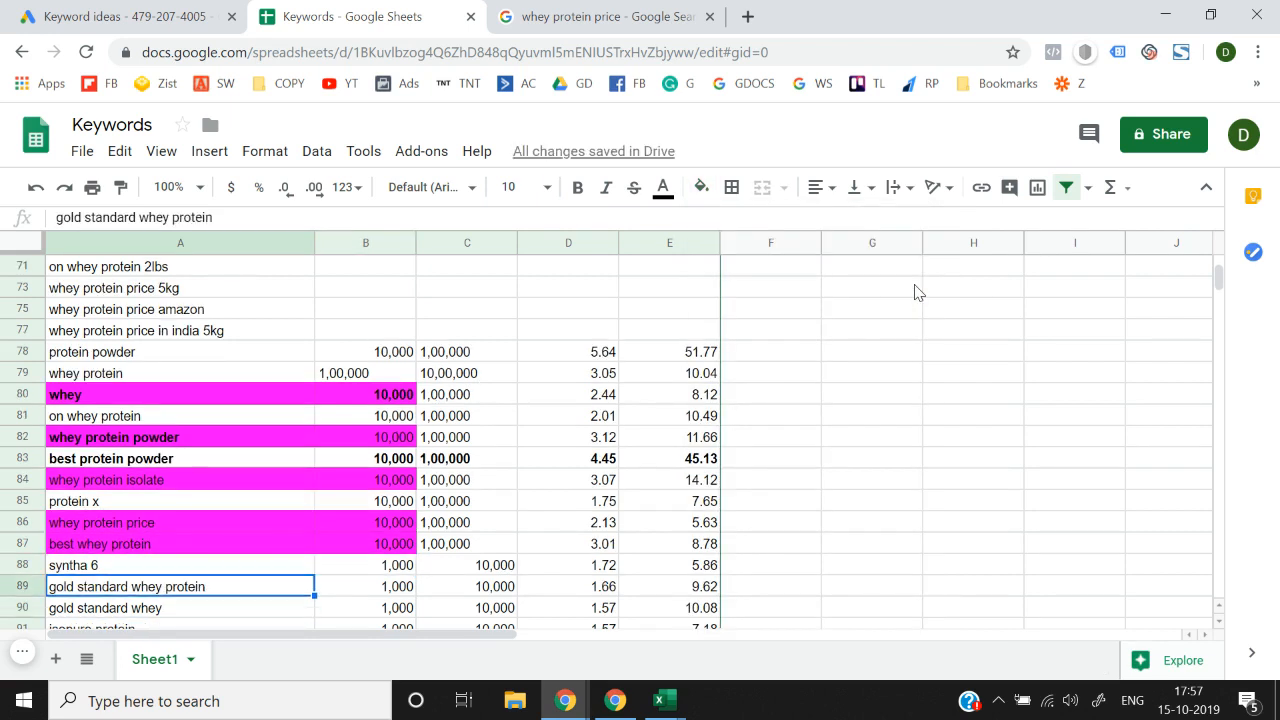
pyautogui.press('Down')
pyautogui.press('Down')
pyautogui.press('Down')
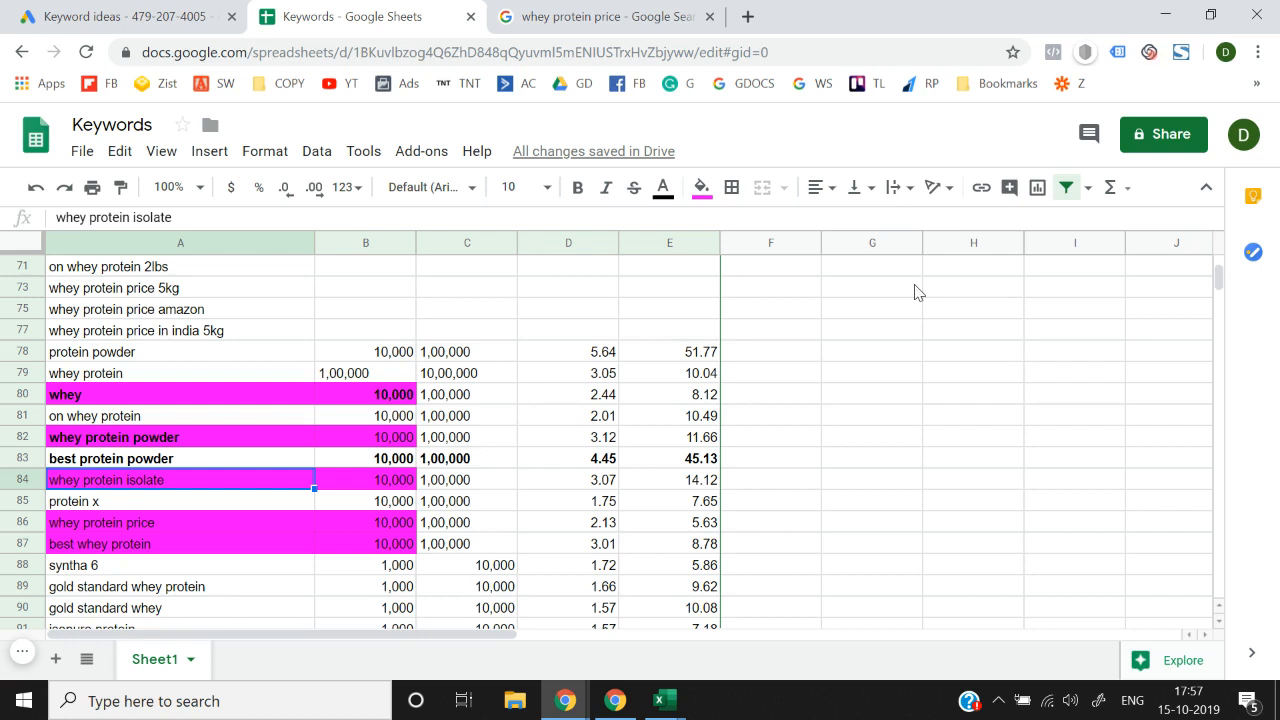
pyautogui.press('Up')
pyautogui.press('Up')
pyautogui.press('Up')
pyautogui.press('Up')
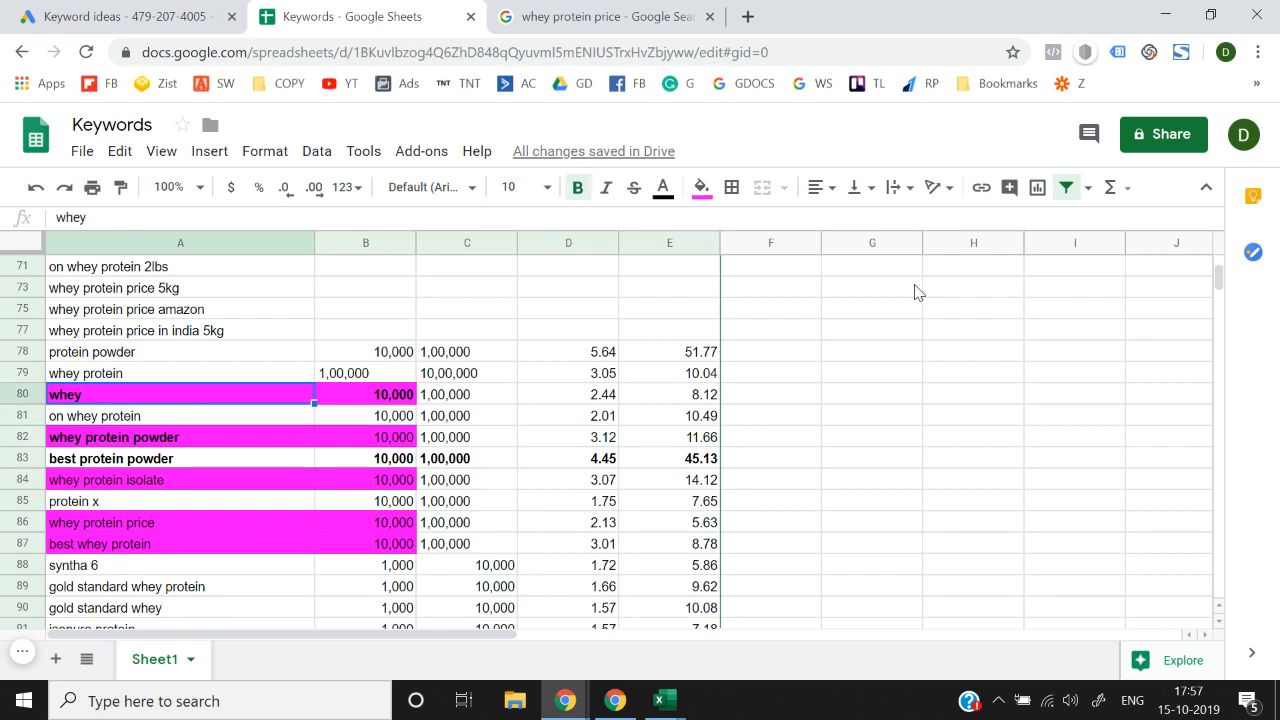
# Step: Examine the highlighted keywords "whey", "whey protein powder" and "whey protein isolate" together with their min search volumes
pyautogui.press('Right')
pyautogui.press('Left')
pyautogui.hotkey('shift', 'Right')
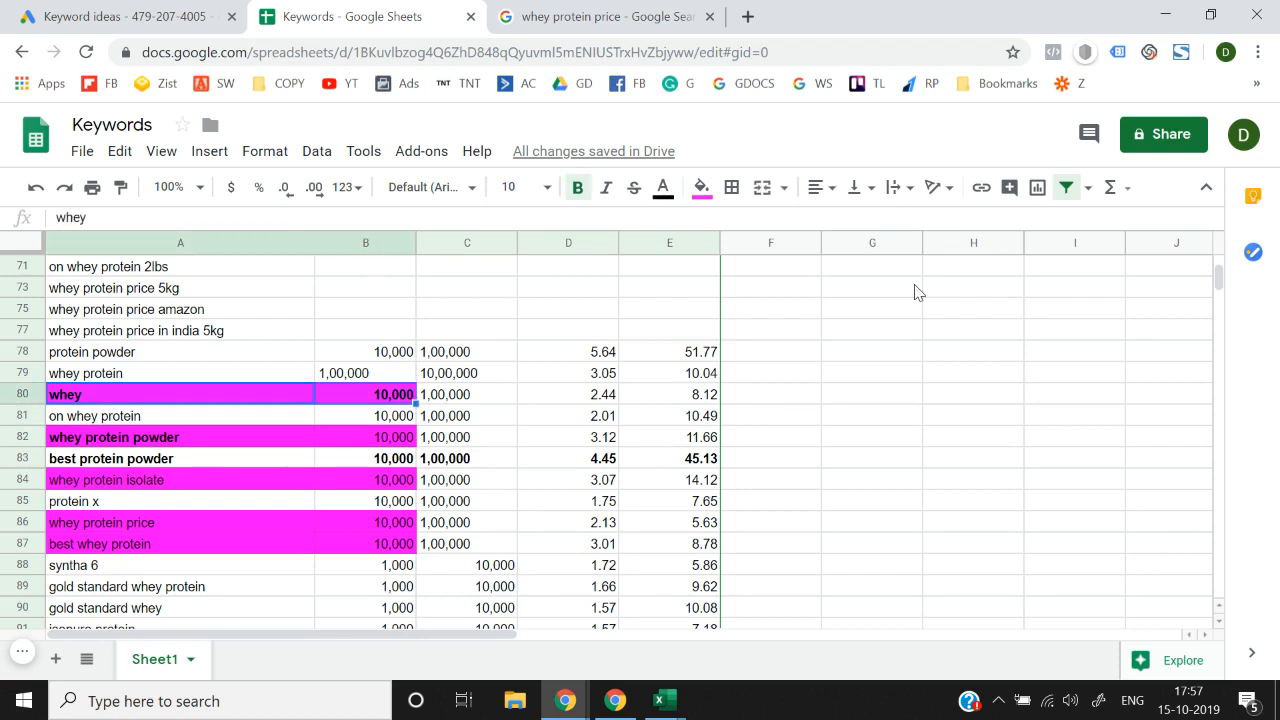
pyautogui.press('Down')
pyautogui.press('Down')
pyautogui.hotkey('shift', 'Right')
pyautogui.press('Down')
pyautogui.press('Down')
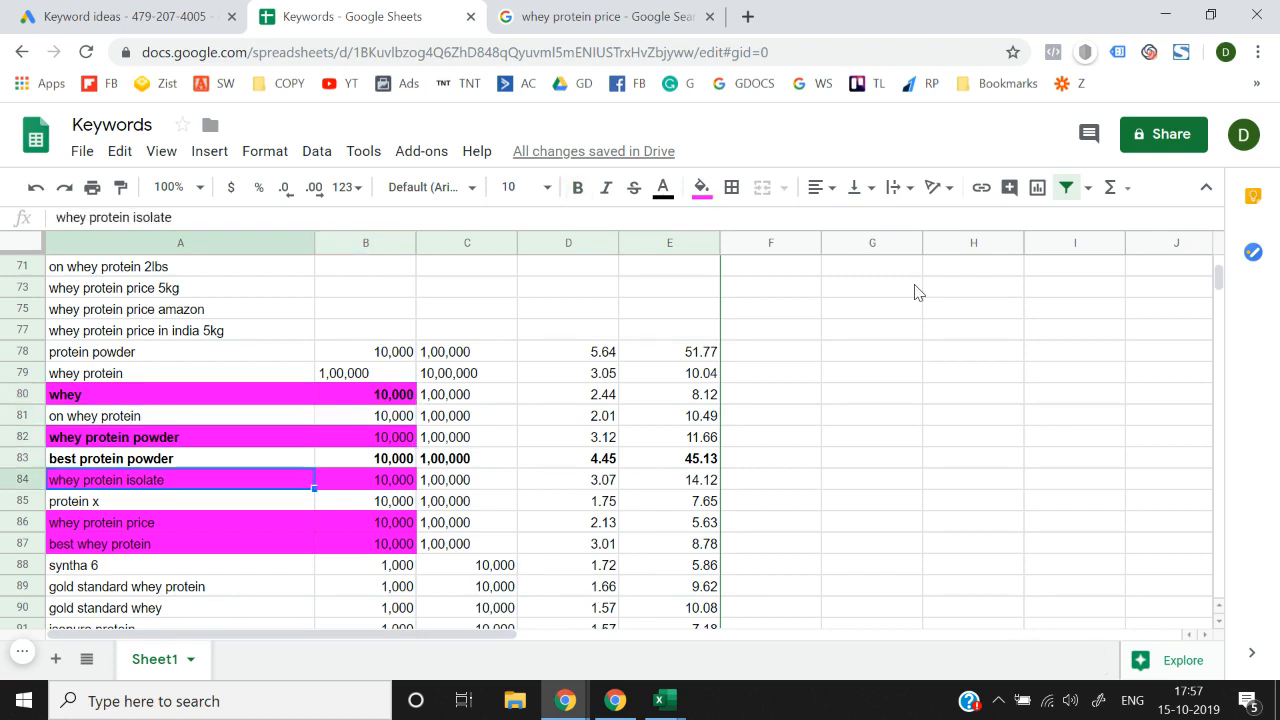
pyautogui.hotkey('shift', 'Right')
pyautogui.press('Right')
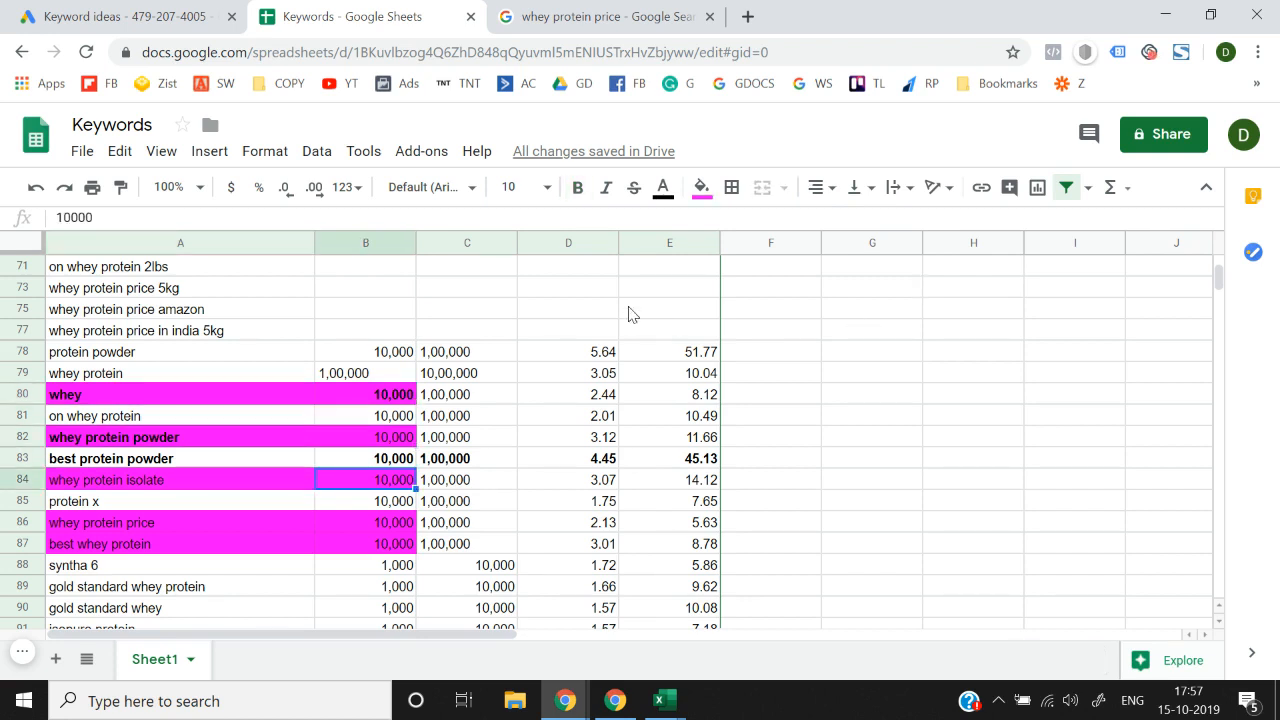
# Step: Insert a blank column between the min and max search volume columns of the keyword list
pyautogui.click(458, 246)
pyautogui.rightClick(453, 242)
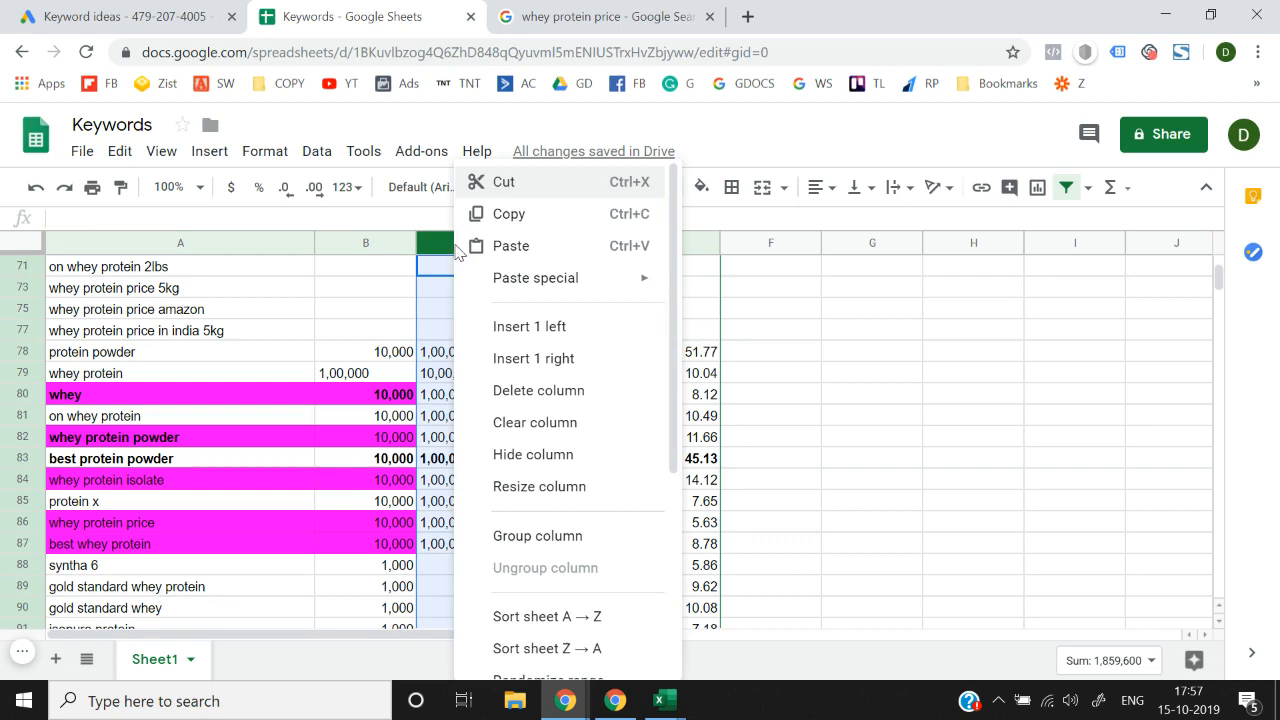
pyautogui.click(537, 338)
# Step: Enter the group label "Whey" in C80 of the new column, beside the "whey" keyword
pyautogui.scroll(-5, 537, 346)
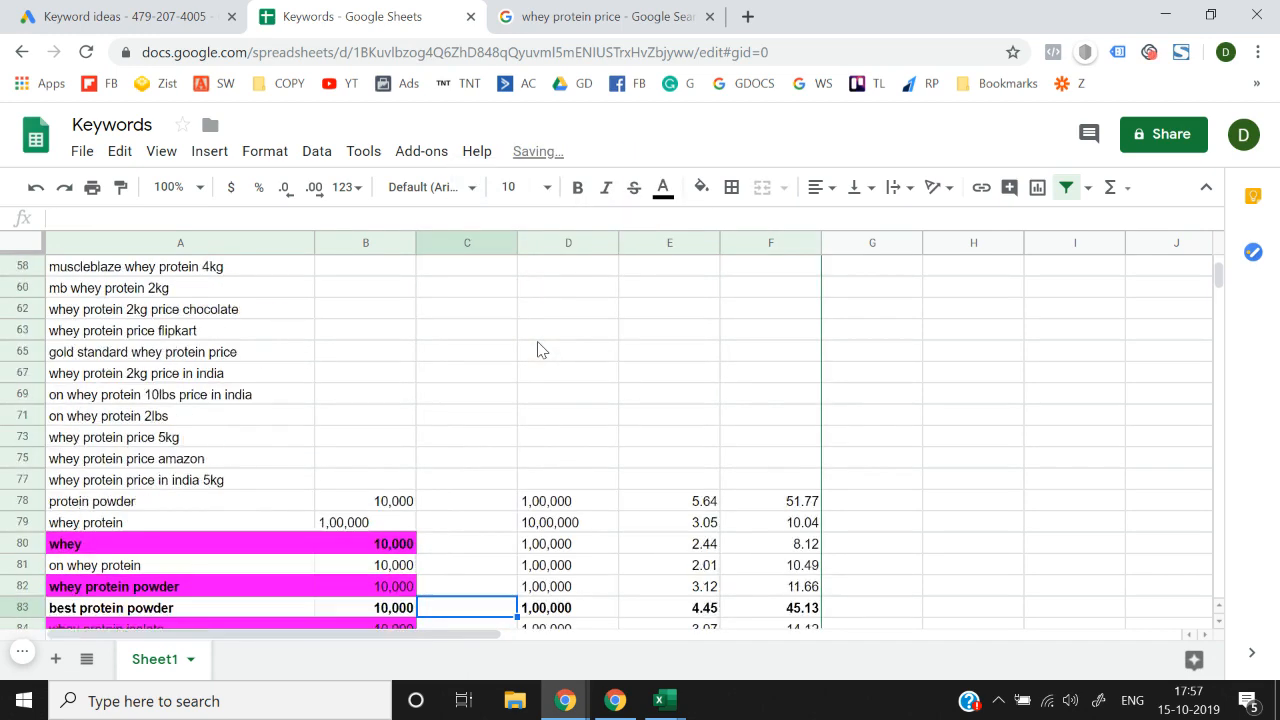
pyautogui.press('Up')
pyautogui.press('Up')
pyautogui.press('Up')
pyautogui.press('Up')
pyautogui.press('Up')
pyautogui.press('Up')
pyautogui.press('Up')
pyautogui.press('Up')
pyautogui.press('Up')
pyautogui.press('Up')
pyautogui.press('Up')
pyautogui.press('Left')
pyautogui.press('Left')
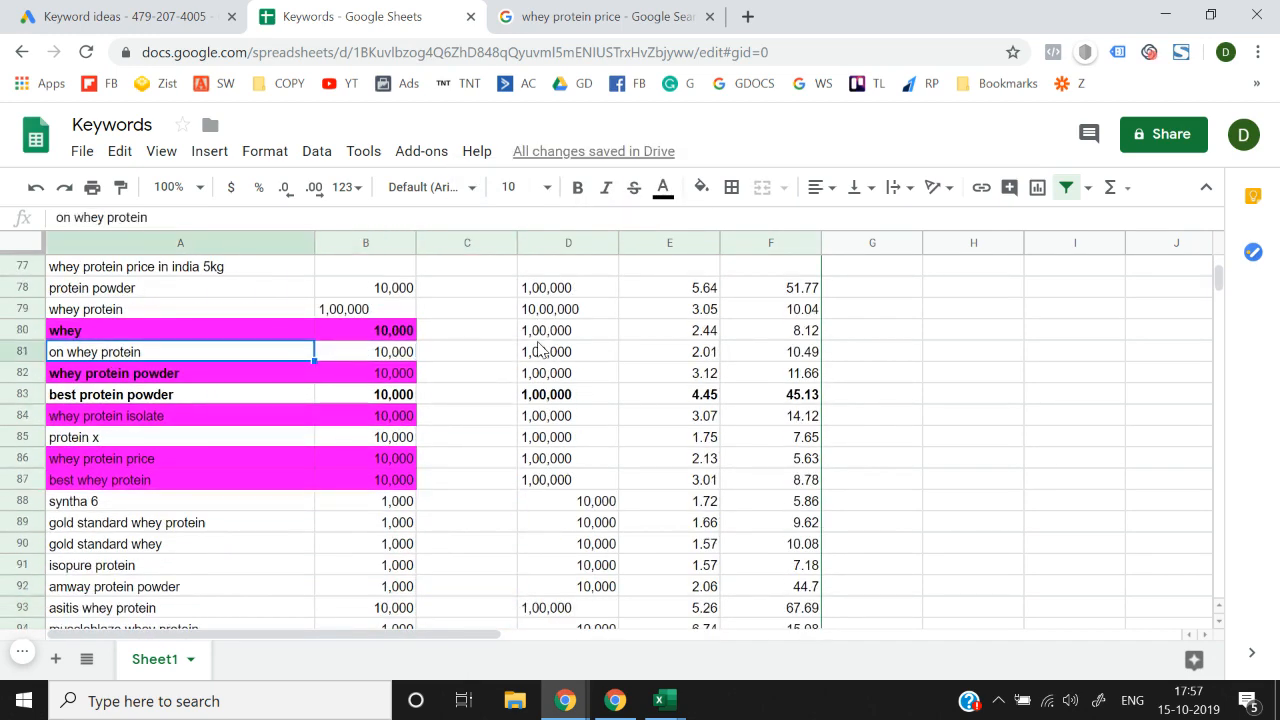
pyautogui.press('Up')
pyautogui.press('Right')
pyautogui.press('Right')
pyautogui.write('Whey')
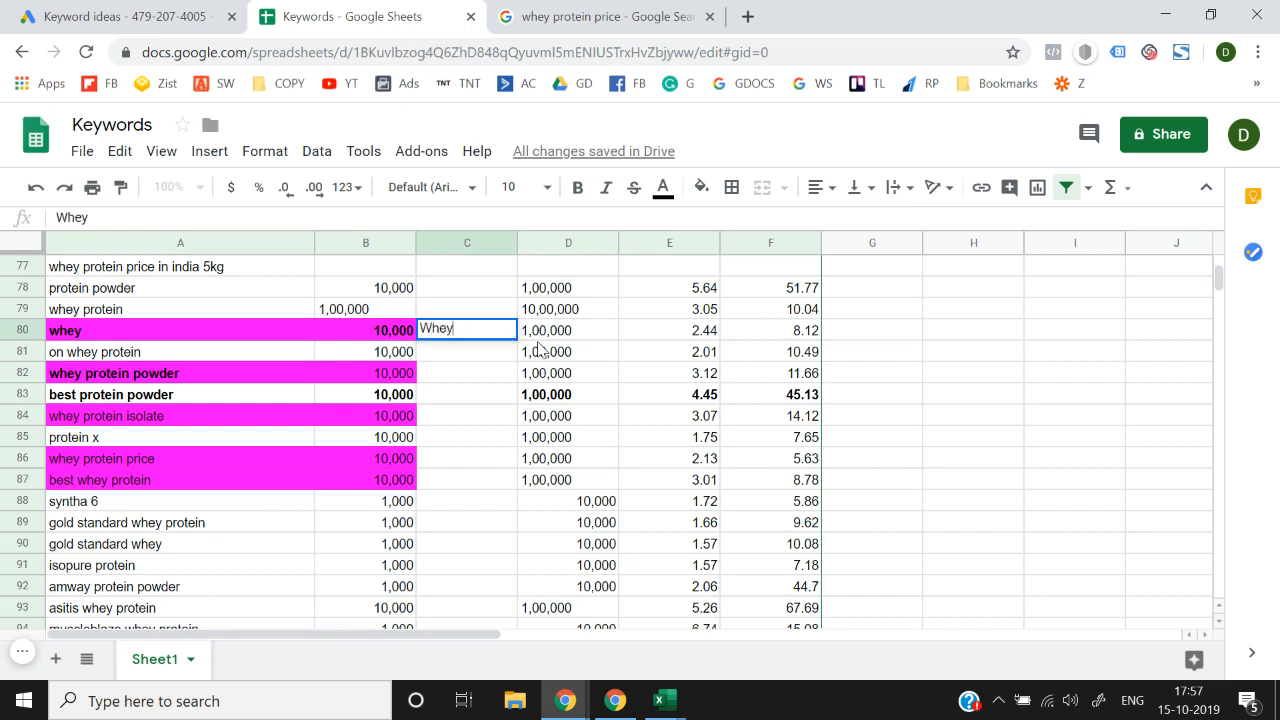
pyautogui.press('Return')
# Step: Copy the "Whey" label from C80 to the other magenta keywords' rows in C82, C84, C86 and C87
pyautogui.press('Up')
pyautogui.hotkey('ctrl', 'c')
pyautogui.press('Down')
pyautogui.press('Down')
pyautogui.hotkey('ctrl', 'v')
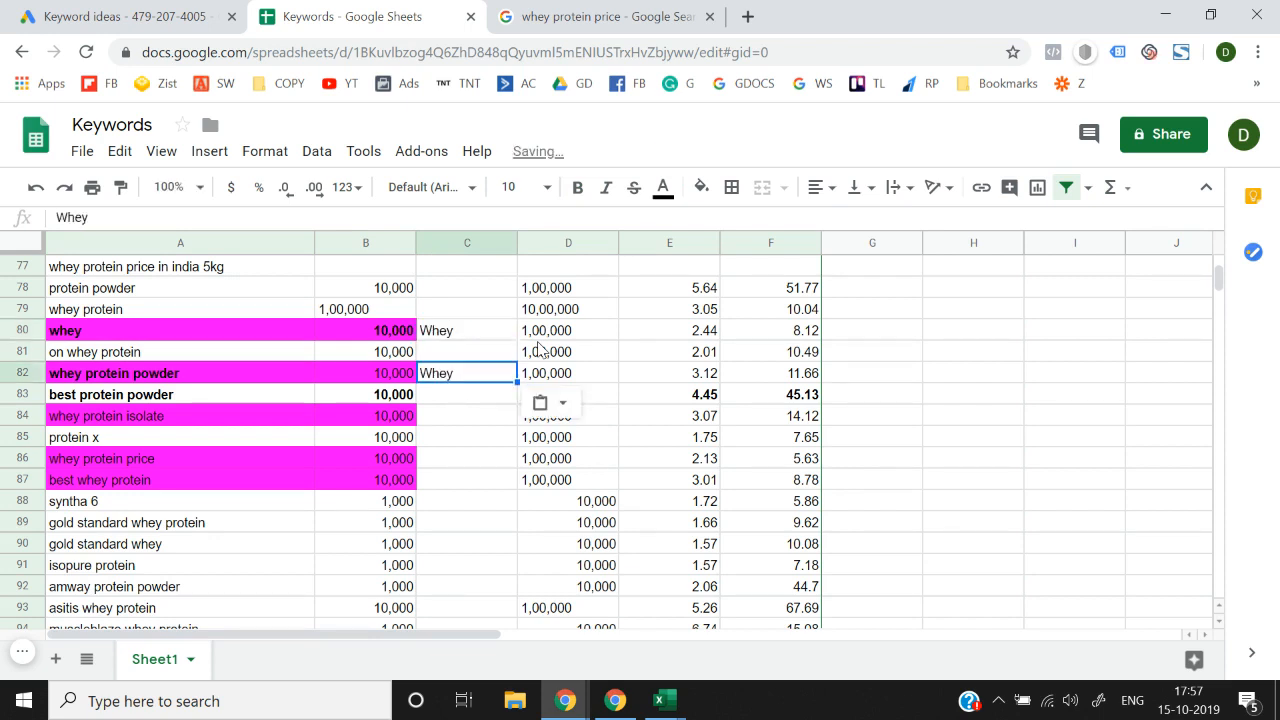
pyautogui.press('Down')
pyautogui.press('Down')
pyautogui.hotkey('ctrl', 'v')
pyautogui.press('Down')
pyautogui.press('Down')
pyautogui.hotkey('ctrl', 'v')
pyautogui.press('Down')
pyautogui.hotkey('ctrl', 'v')
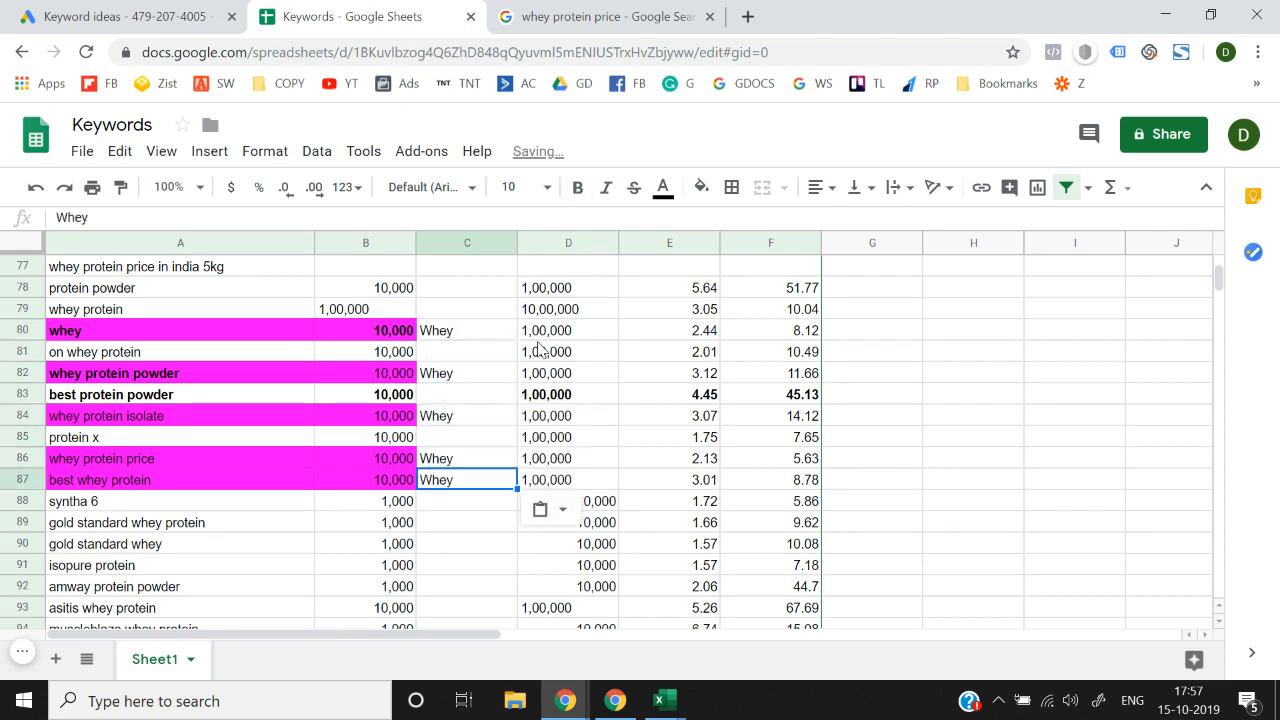
# Step: Fill the "gold standard whey protein" keyword and its min search volume in A89:B89 with magenta
pyautogui.press('Left')
pyautogui.press('Left')
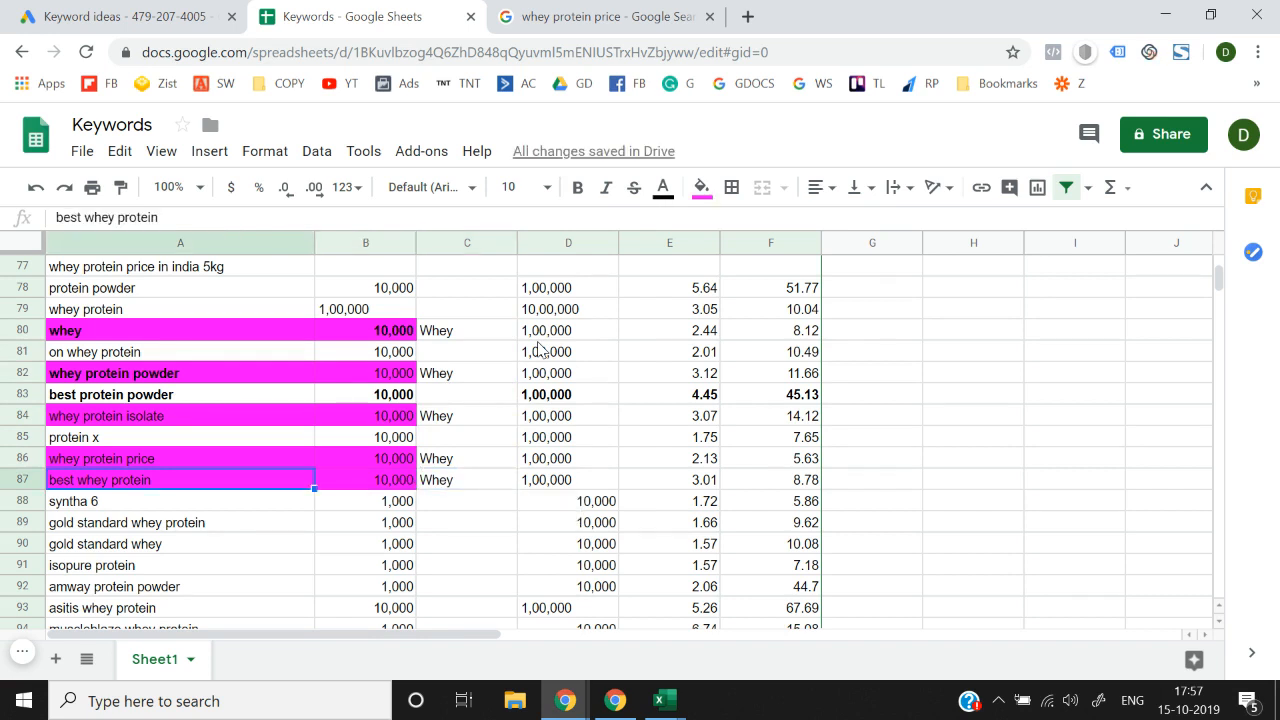
pyautogui.press('Down')
pyautogui.press('Down')
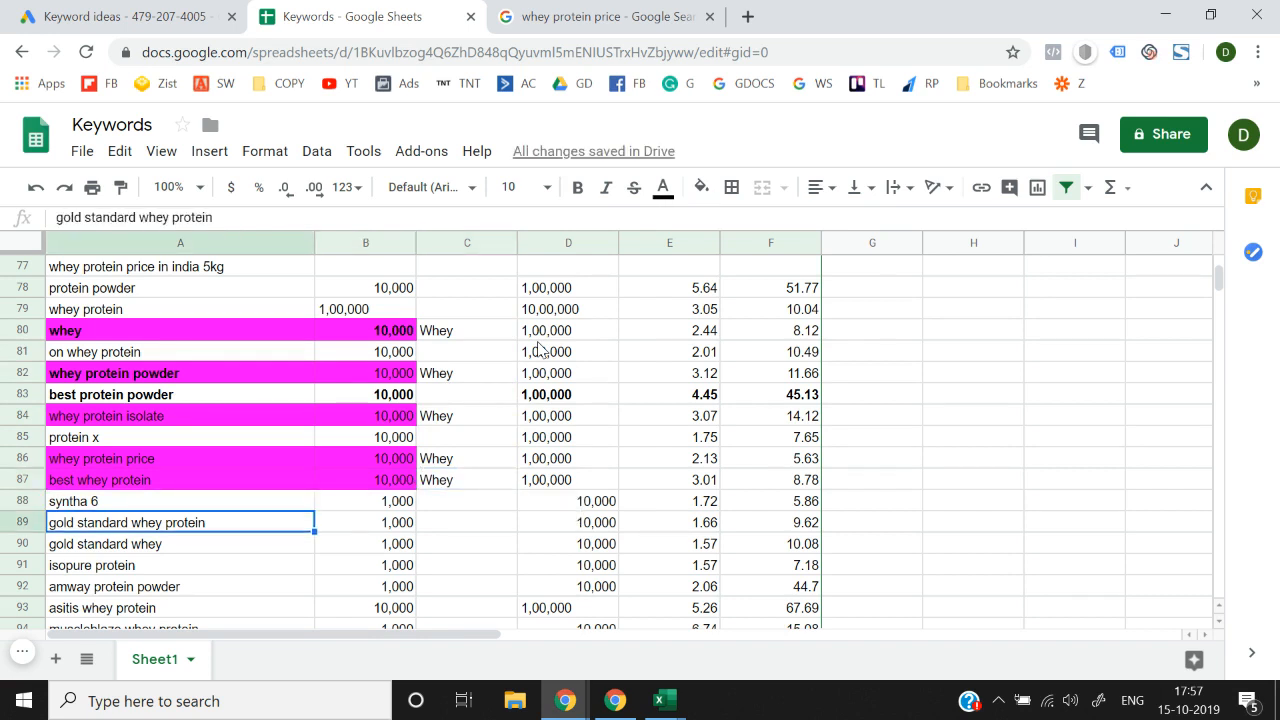
pyautogui.hotkey('shift', 'Right')
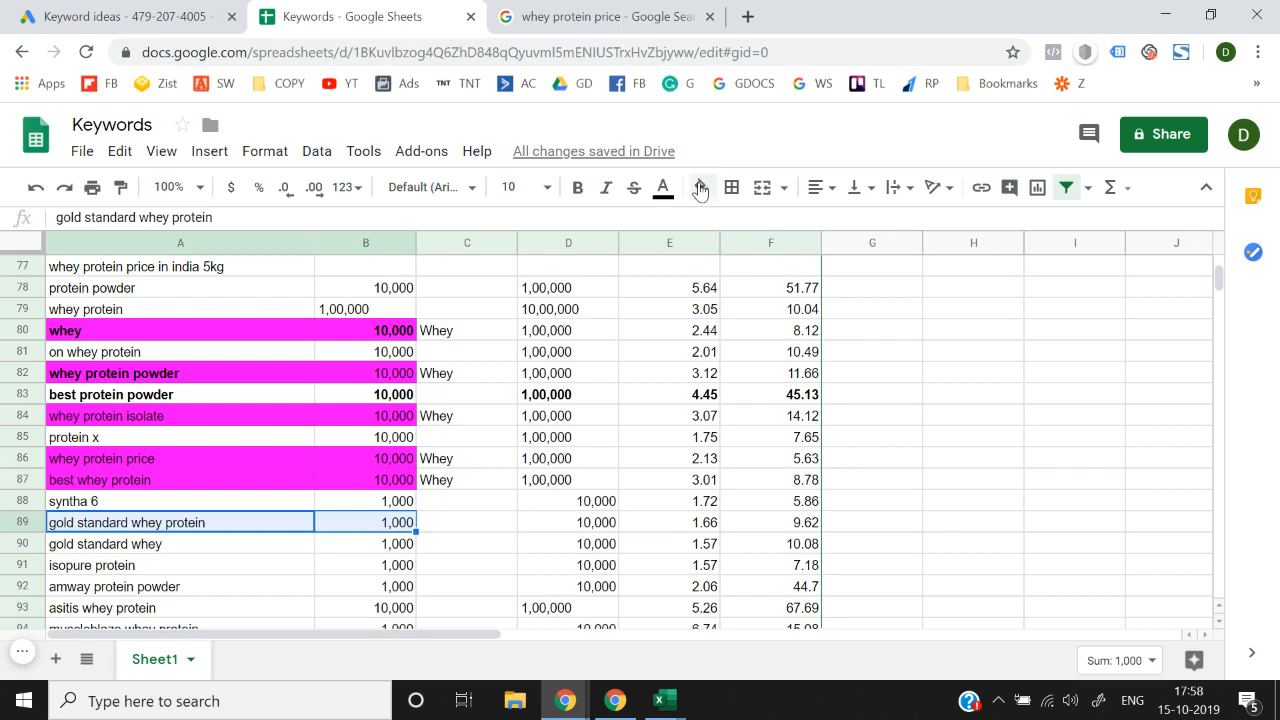
pyautogui.click(700, 190)
pyautogui.click(911, 291)
# Step: Copy the "Whey" label from C87 to C89 for the "gold standard whey protein" keyword
pyautogui.press('Up')
pyautogui.press('Up')
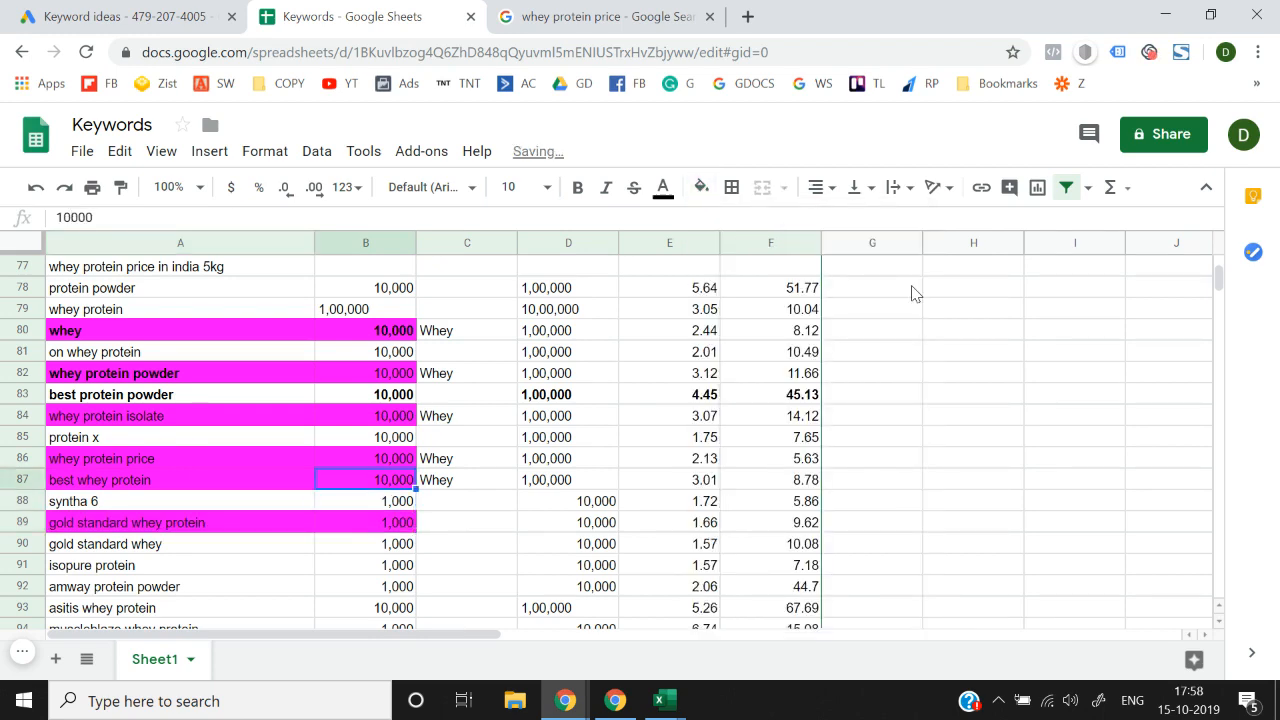
pyautogui.press('Right')
pyautogui.hotkey('ctrl', 'c')
pyautogui.press('Down')
pyautogui.press('Down')
pyautogui.hotkey('ctrl', 'v')
# Step: Fill the "muscleblaze whey protein" keyword and its min search volume in A94:B94 with magenta
pyautogui.press('Down')
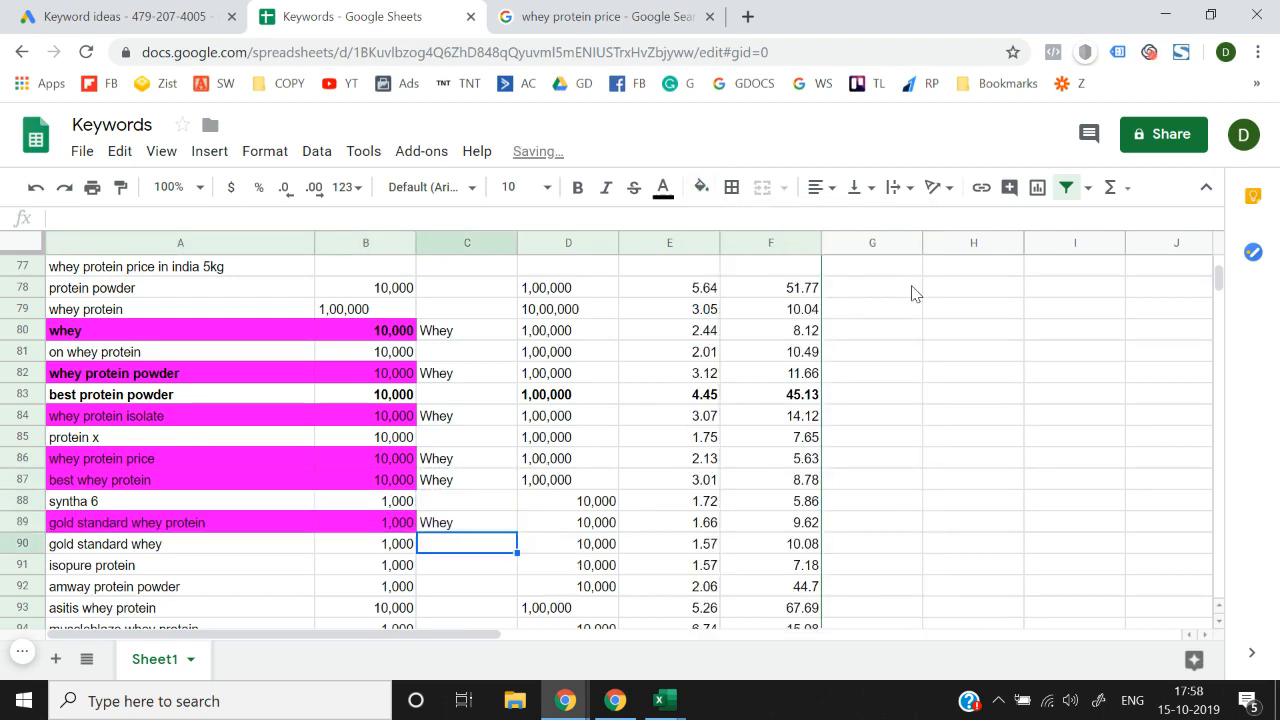
pyautogui.press('Down')
pyautogui.press('Down')
pyautogui.press('Left')
pyautogui.press('Down')
pyautogui.press('Down')
pyautogui.press('Left')
pyautogui.press('Down')
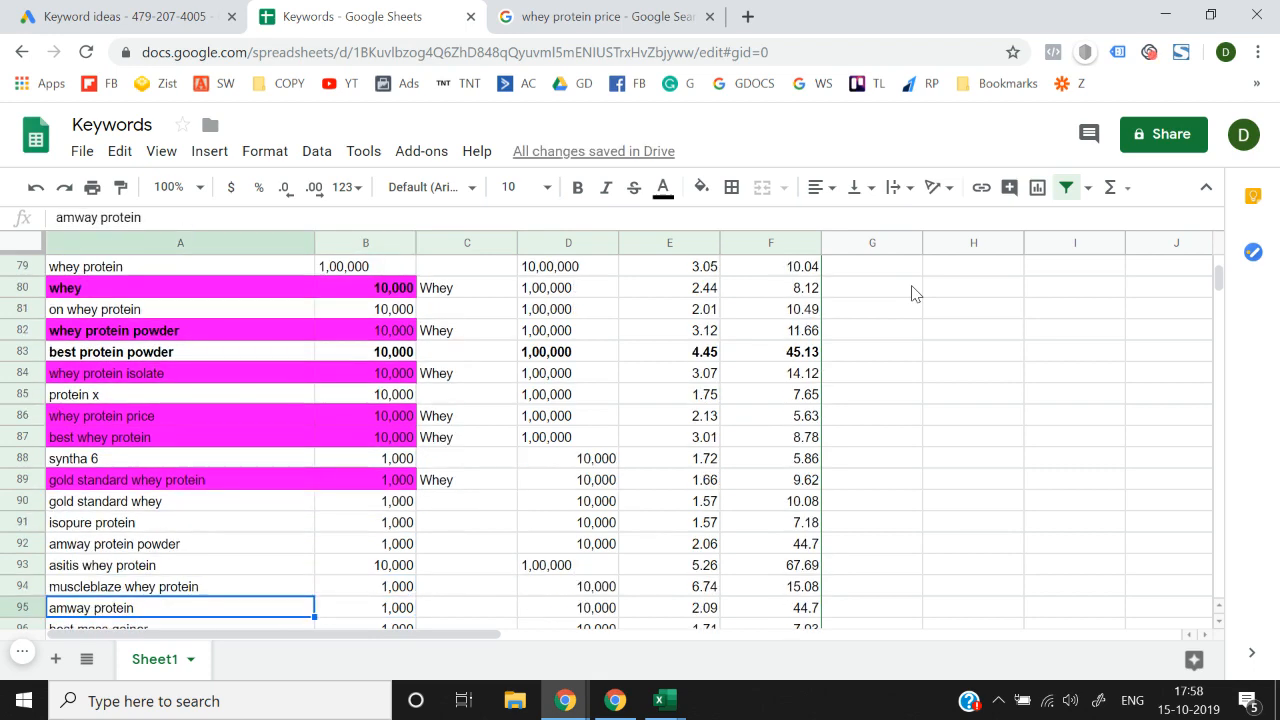
pyautogui.press('Down')
pyautogui.press('Up')
pyautogui.press('Up')
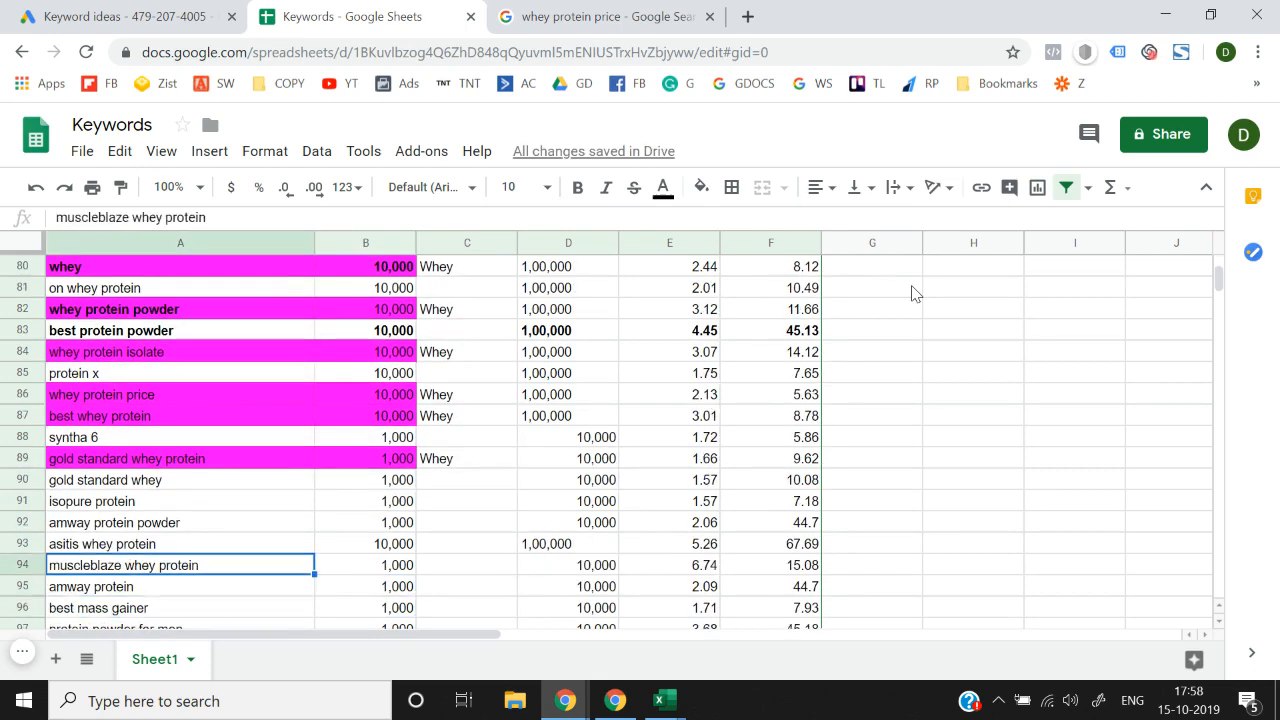
pyautogui.hotkey('shift', 'Right')
pyautogui.click(701, 187)
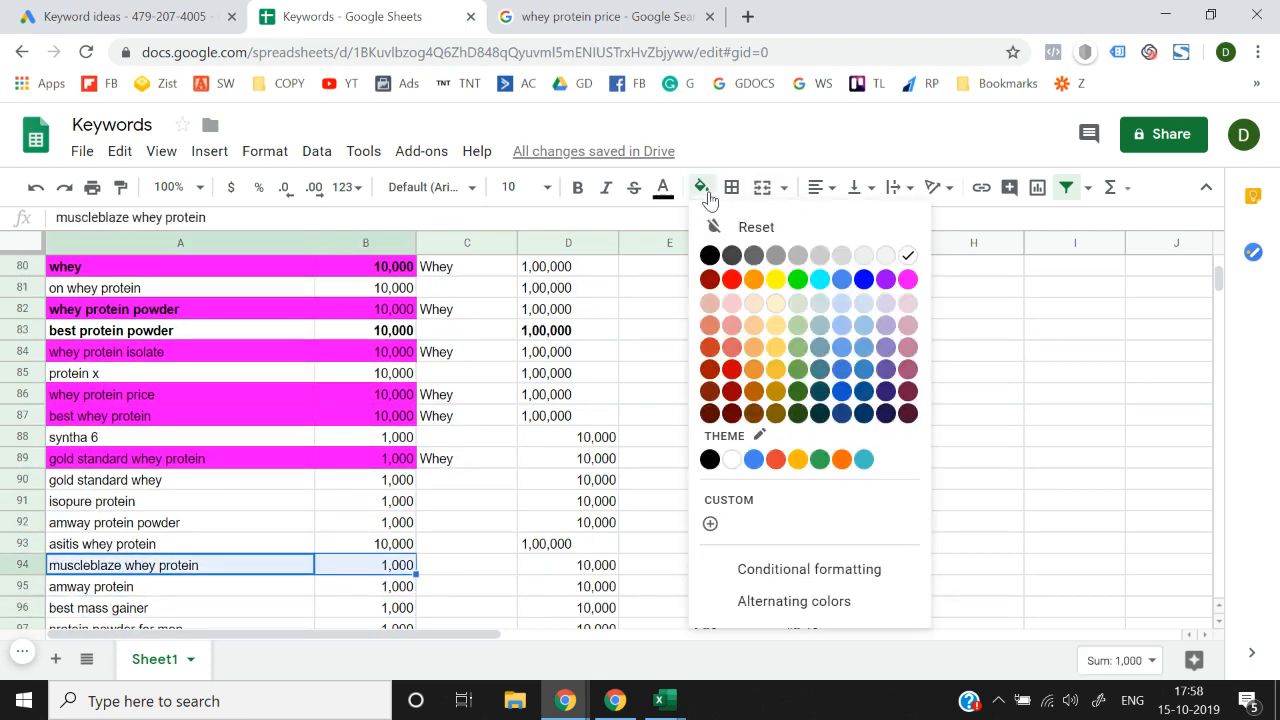
pyautogui.click(906, 277)
pyautogui.click(912, 288)
pyautogui.press('Right')
pyautogui.press('Right')
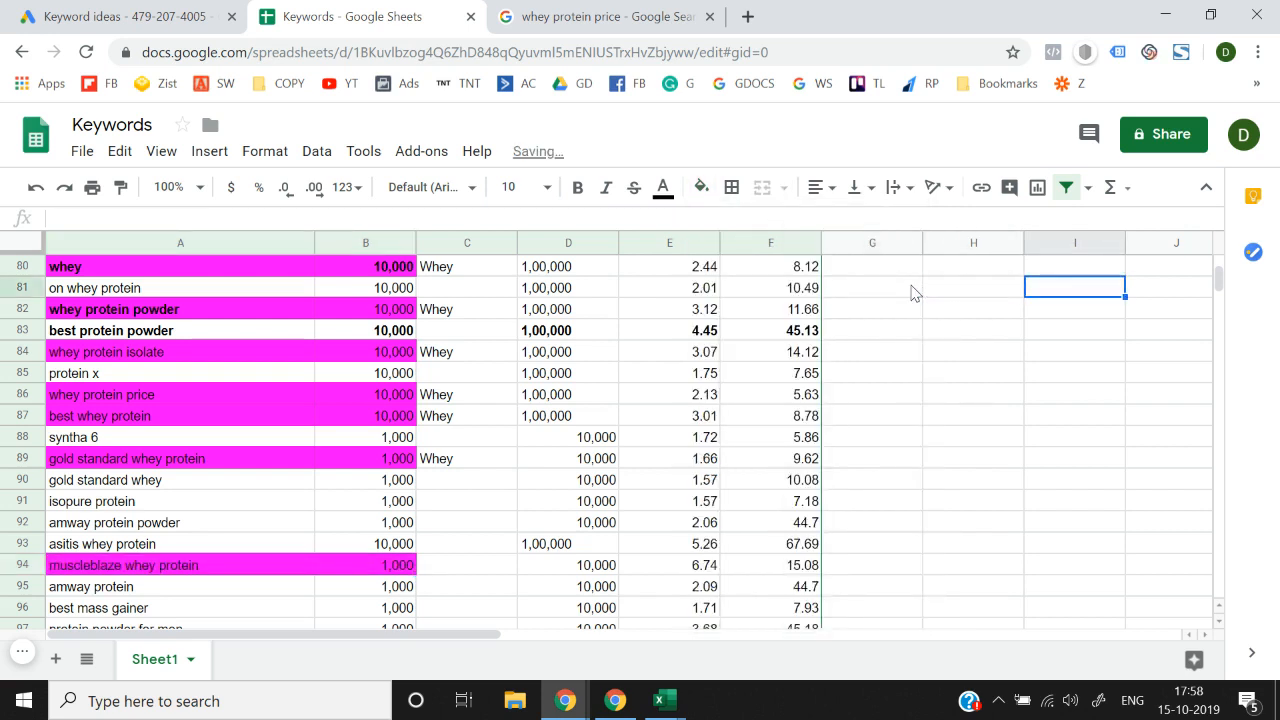
# Step: Copy the "Whey" label from C89 to C94 for the "muscleblaze whey protein" keyword
pyautogui.click(450, 459)
pyautogui.hotkey('ctrl', 'c')
pyautogui.press('Down')
pyautogui.press('Down')
pyautogui.press('Down')
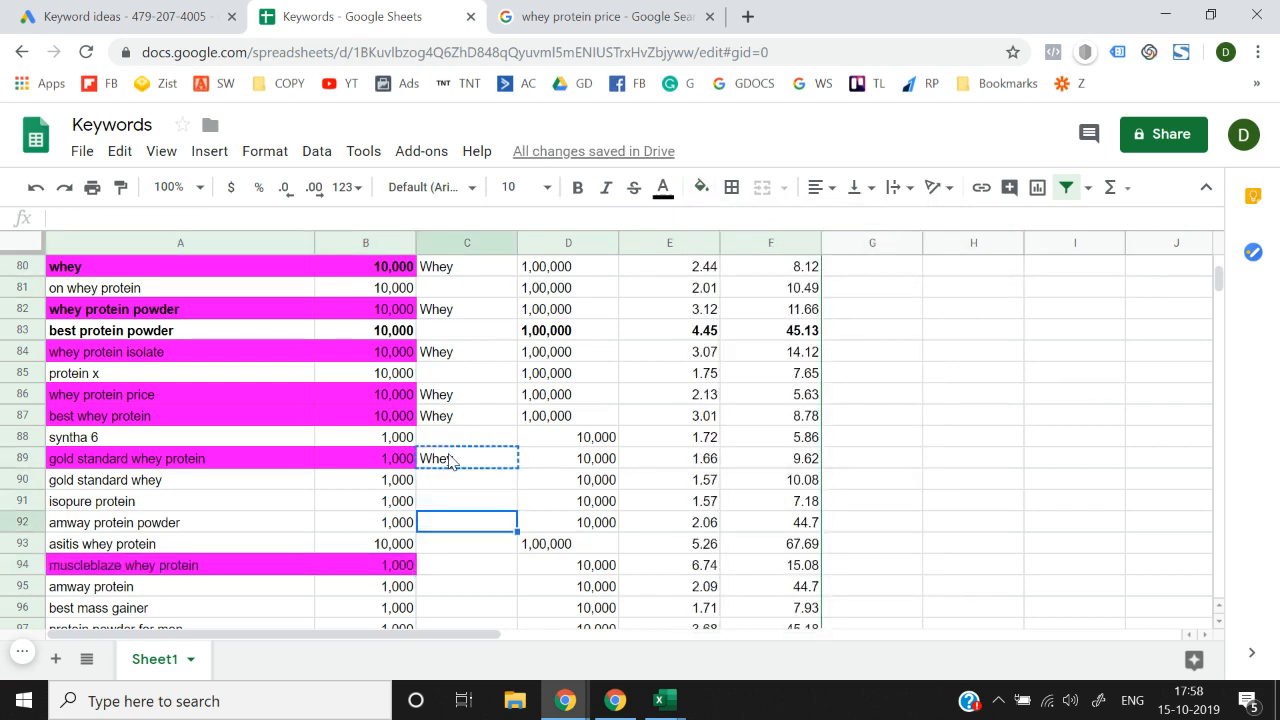
pyautogui.press('Down')
pyautogui.press('Down')
pyautogui.hotkey('ctrl', 'v')
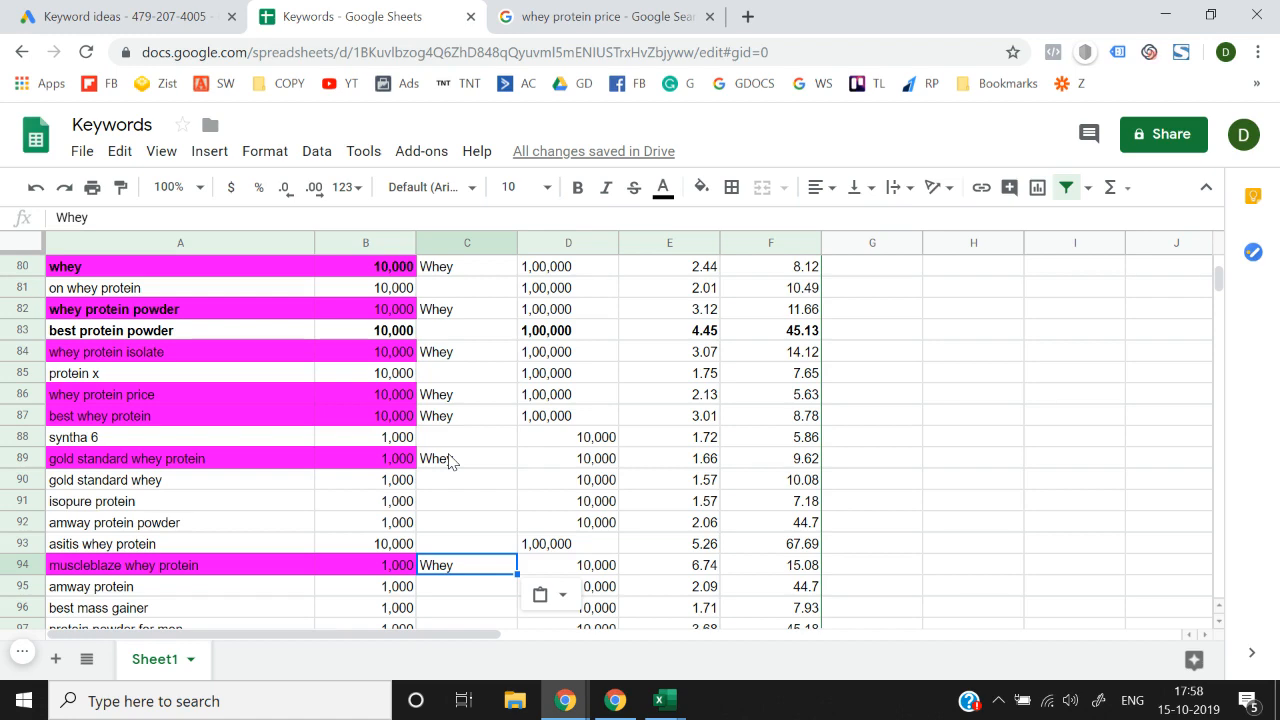
# Step: Look over the keywords without search volumes up to row 19, then return to the labelled whey keywords
pyautogui.press('Up')
pyautogui.press('Up')
pyautogui.press('Up')
pyautogui.press('Up')
pyautogui.press('Up')
pyautogui.press('Up')
pyautogui.press('Up')
pyautogui.press('Up')
pyautogui.press('Up')
pyautogui.press('Up')
pyautogui.press('Up')
pyautogui.press('Up')
pyautogui.press('Up')
pyautogui.press('Up')
pyautogui.press('Up')
pyautogui.press('Up')
pyautogui.press('Up')
pyautogui.press('Up')
pyautogui.press('Up')
pyautogui.press('Up')
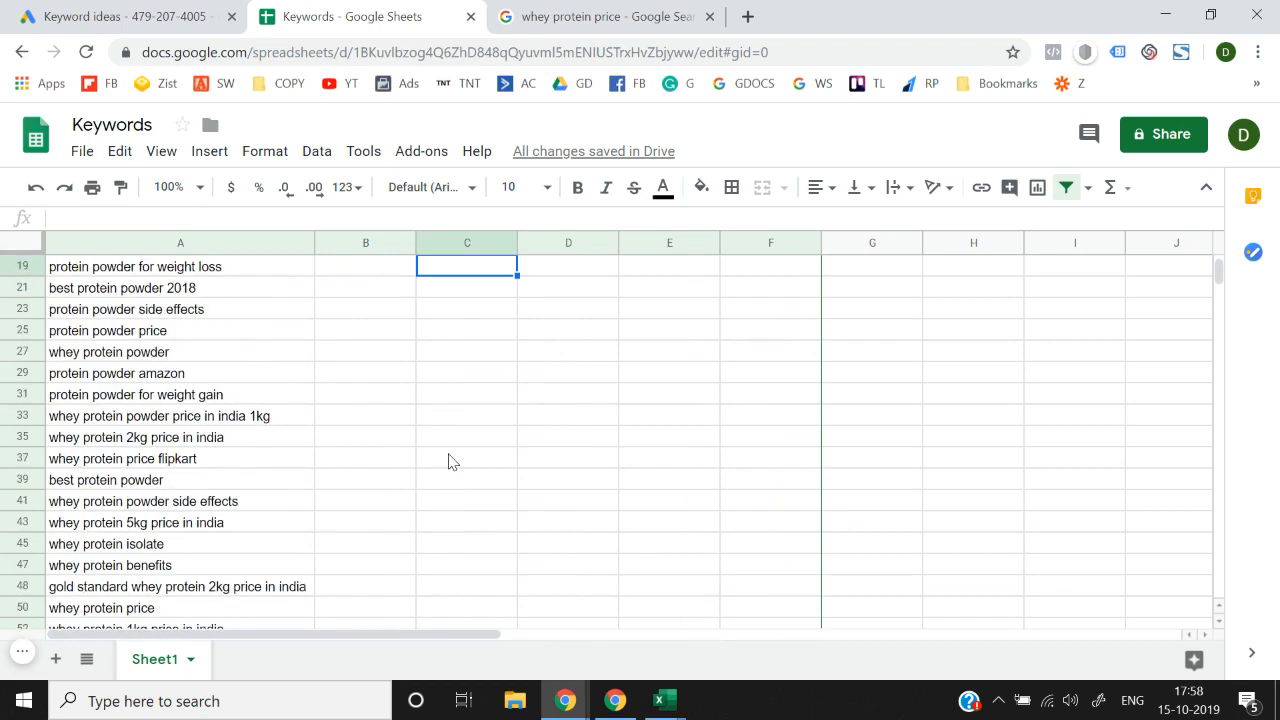
pyautogui.press('Down')
pyautogui.press('Down')
pyautogui.press('Down')
pyautogui.press('Down')
pyautogui.press('Down')
pyautogui.press('Down')
pyautogui.press('Down')
pyautogui.press('Down')
pyautogui.press('Down')
pyautogui.press('Down')
pyautogui.press('Down')
pyautogui.press('Down')
pyautogui.press('Down')
pyautogui.press('Down')
pyautogui.press('Down')
pyautogui.press('Down')
pyautogui.press('Down')
pyautogui.press('Down')
pyautogui.press('Down')
pyautogui.press('Down')
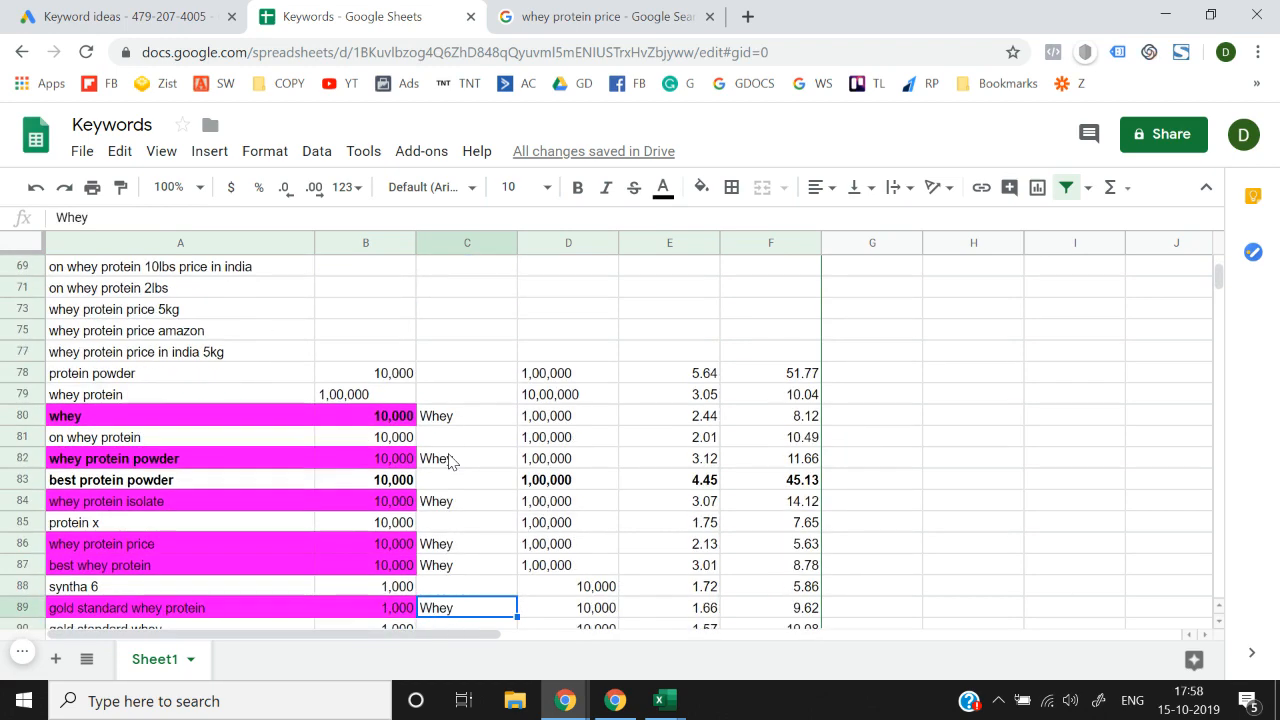
# Step: Examine the provided keywords in Keyword Planner, and return to the labelled whey keywords in the Keywords sheet
pyautogui.click(50, 16)
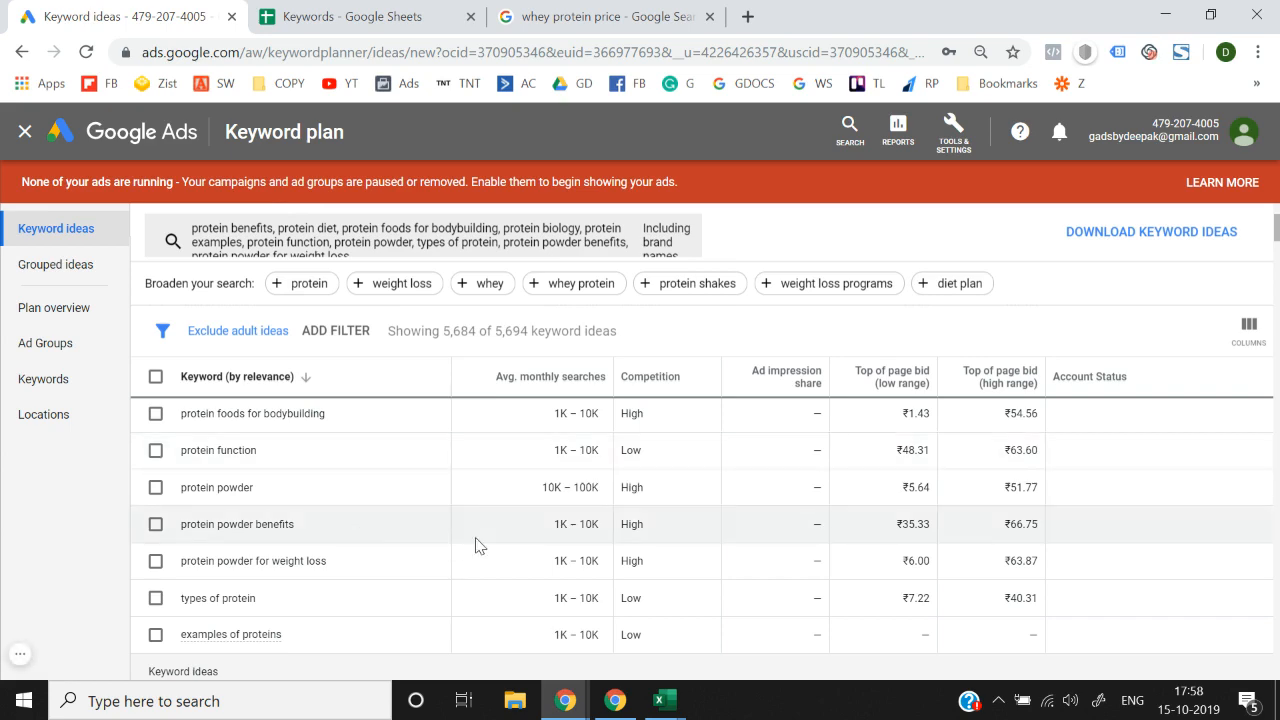
pyautogui.scroll(5, 476, 545)
pyautogui.scroll(-2, 476, 545)
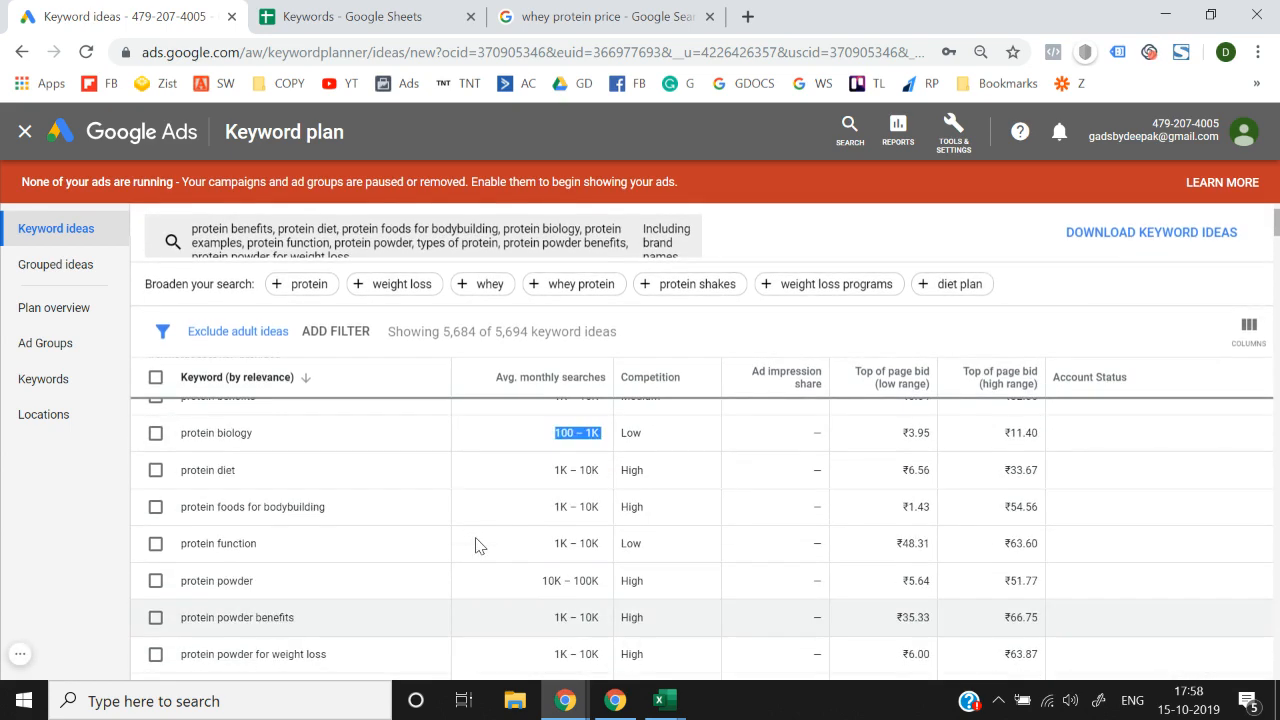
pyautogui.scroll(2, 476, 545)
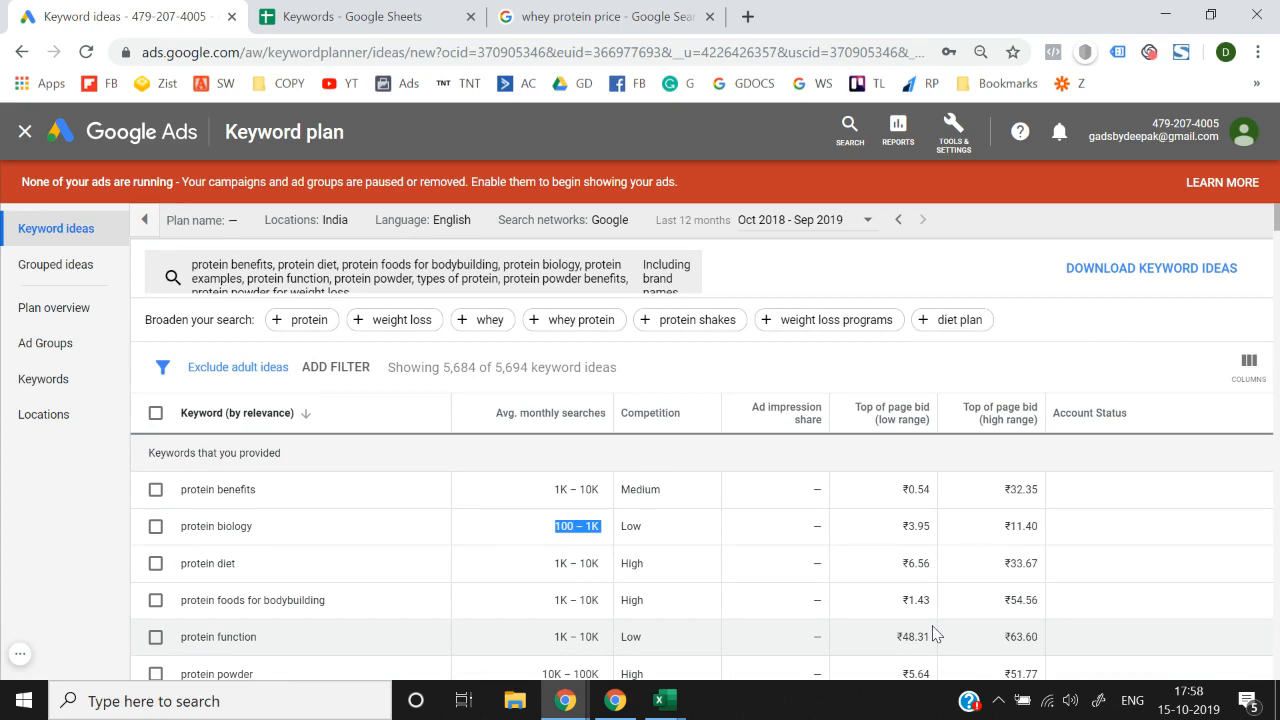
pyautogui.click(345, 16)
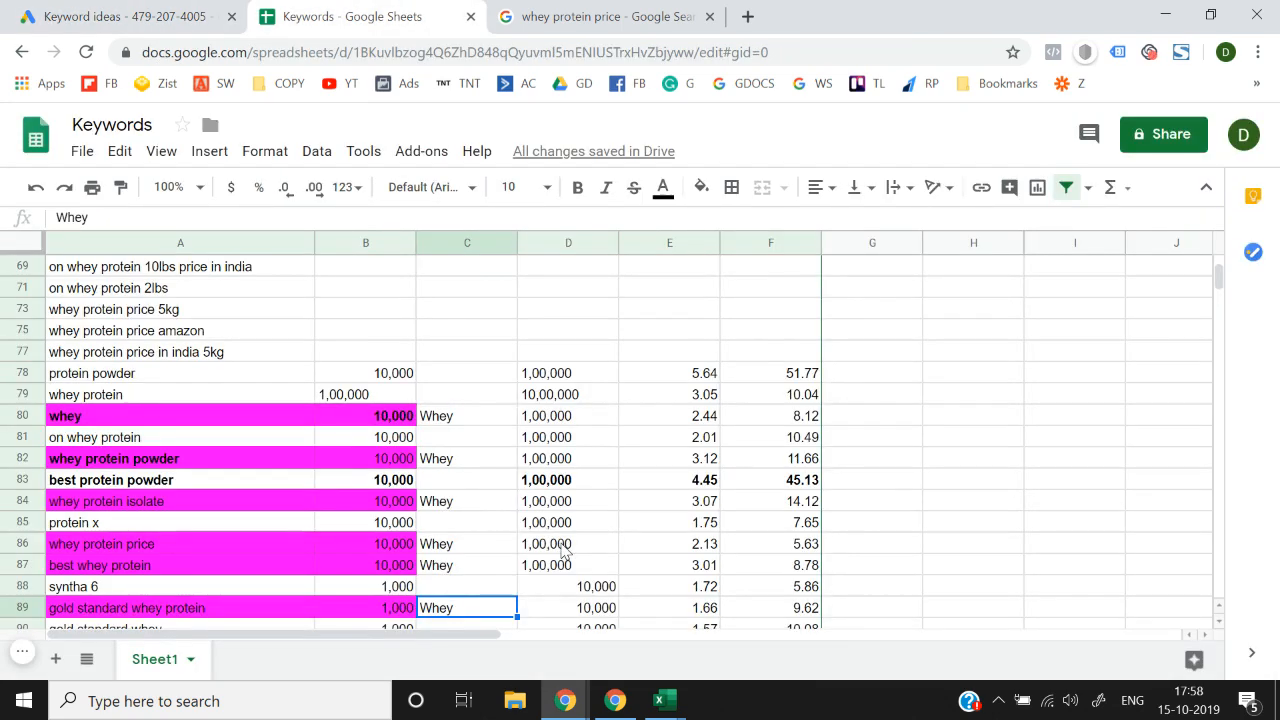
pyautogui.scroll(-2, 563, 550)
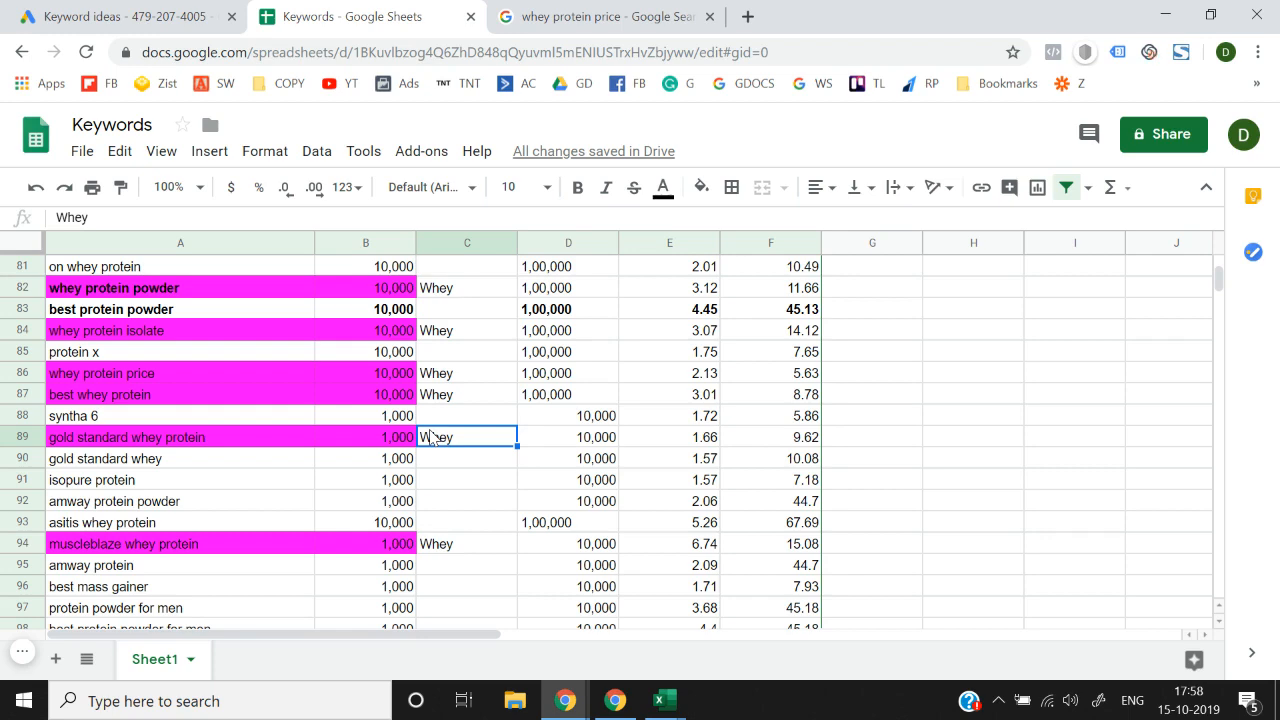
pyautogui.press('Left')
pyautogui.press('Left')
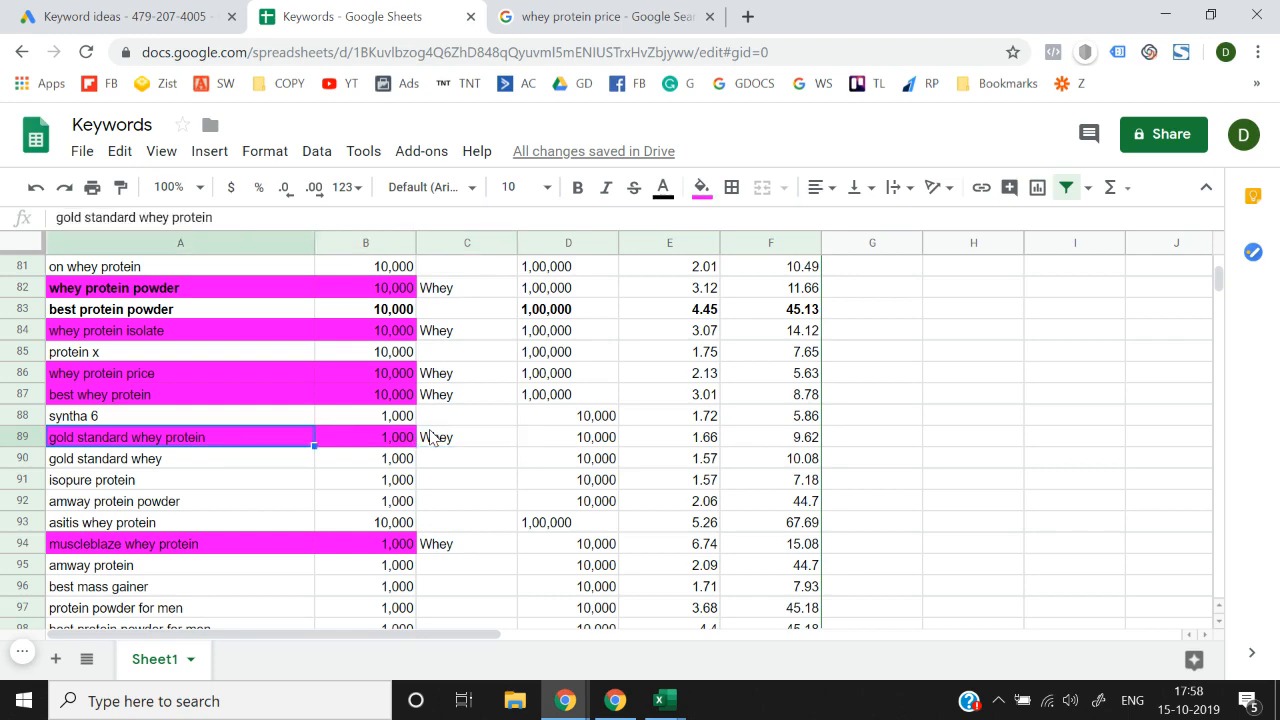
# Step: Switch to Keyword Planner and remove all the existing seed keywords from the keyword ideas search
pyautogui.click(70, 16)
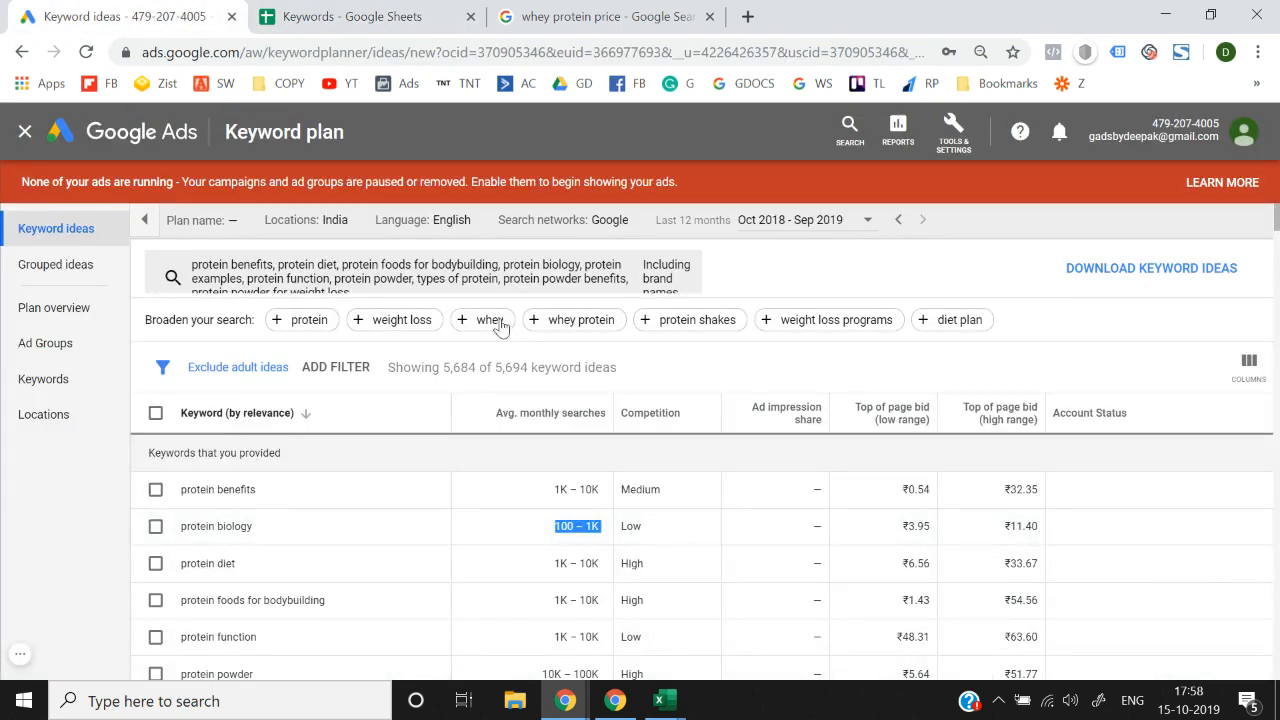
pyautogui.click(505, 288)
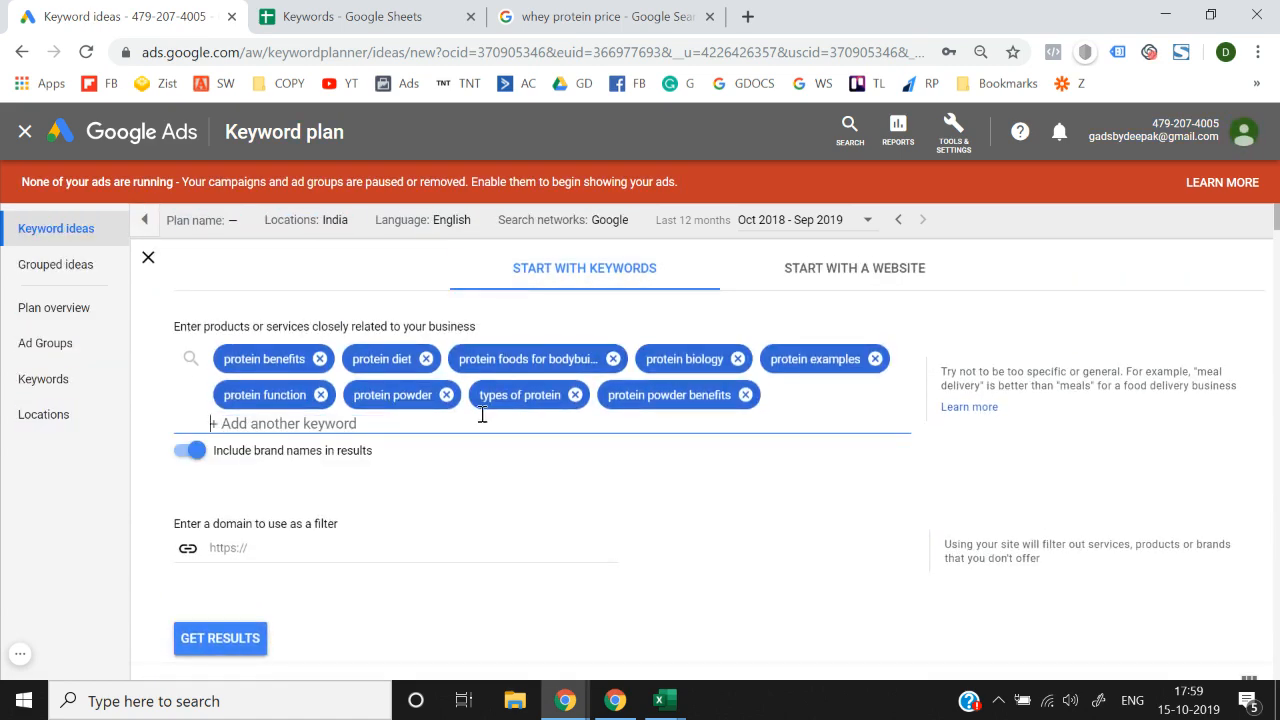
pyautogui.press('BackSpace')
pyautogui.press('BackSpace')
pyautogui.press('BackSpace')
pyautogui.press('BackSpace')
pyautogui.press('BackSpace')
pyautogui.press('BackSpace')
pyautogui.press('BackSpace')
pyautogui.press('BackSpace')
pyautogui.press('BackSpace')
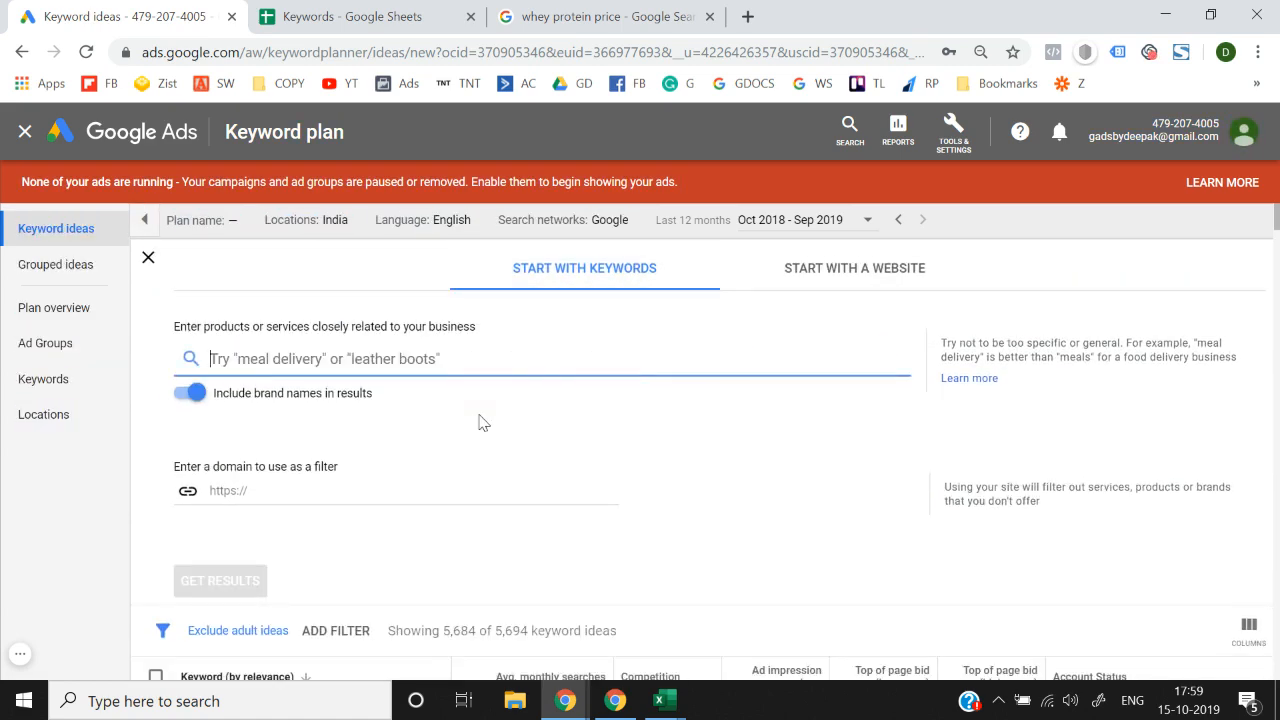
# Step: Return to the Keywords sheet and review the keywords around "gold standard whey protein" in row 89
pyautogui.click(310, 12)
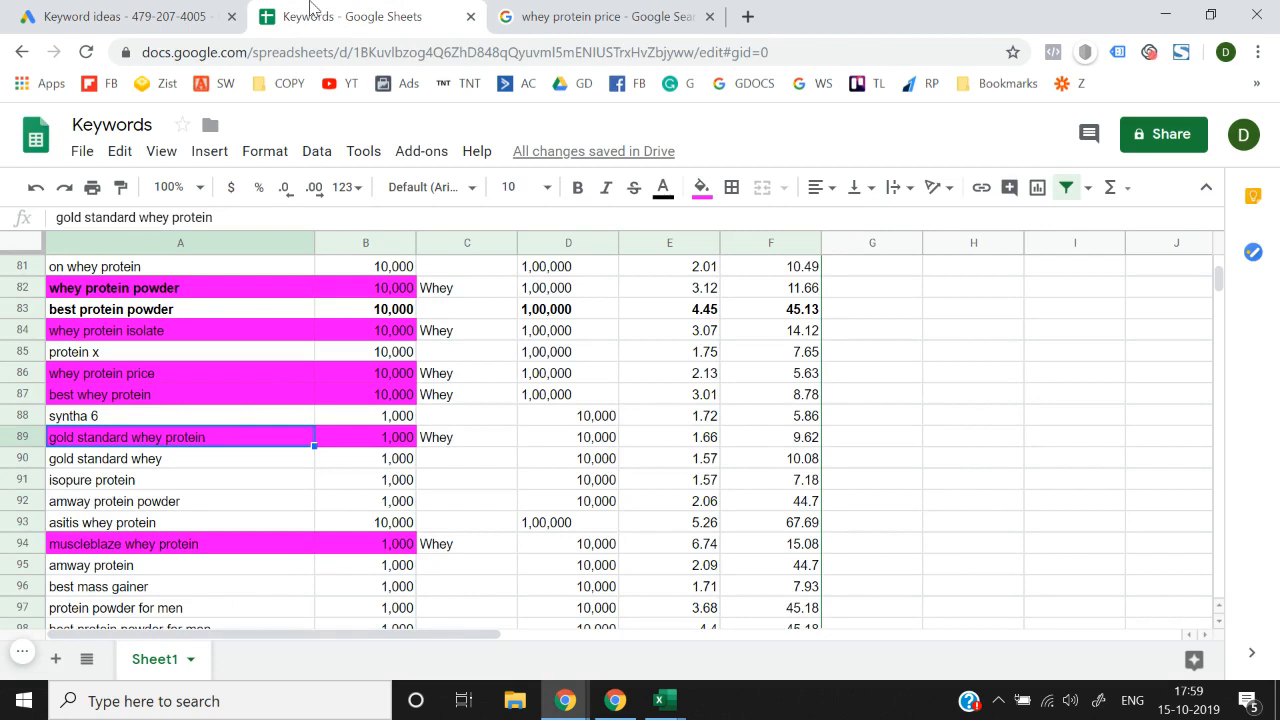
pyautogui.press('Down')
pyautogui.press('Up')
pyautogui.press('Up')
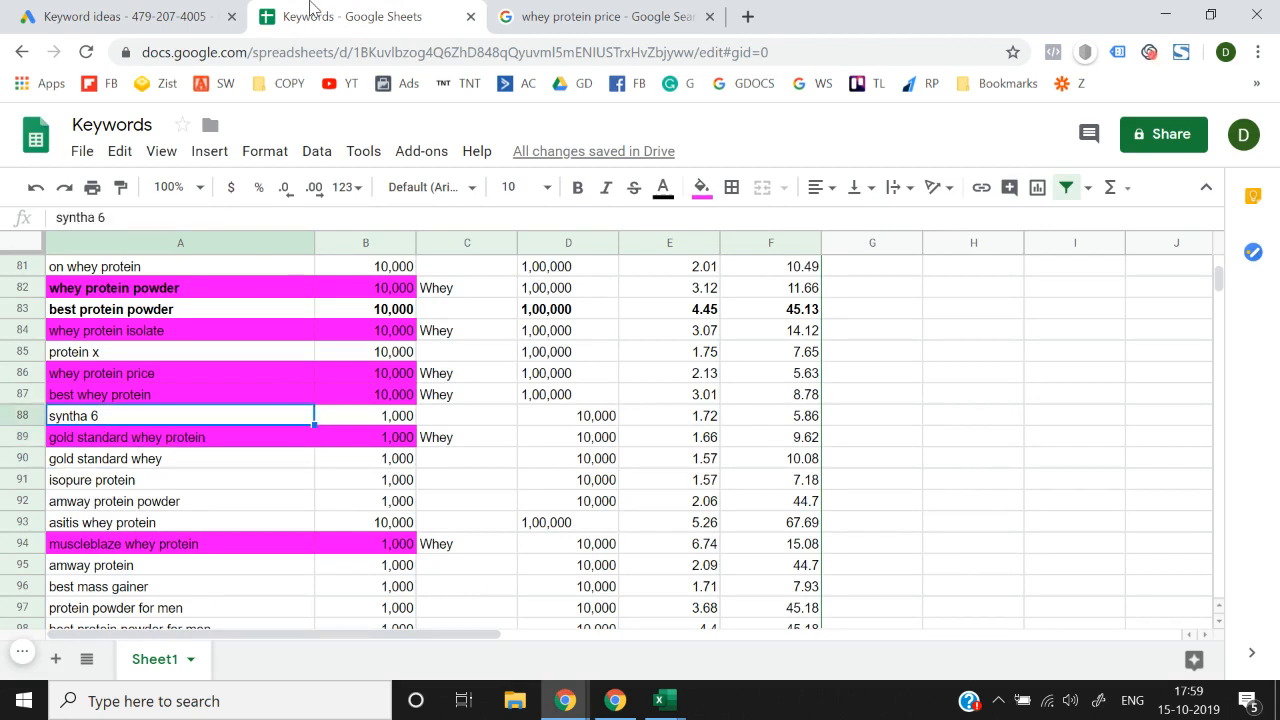
pyautogui.press('Up')
pyautogui.press('Down')
pyautogui.press('Down')
pyautogui.press('Down')
pyautogui.press('Down')
pyautogui.press('Down')
pyautogui.press('Down')
pyautogui.press('Down')
pyautogui.press('Down')
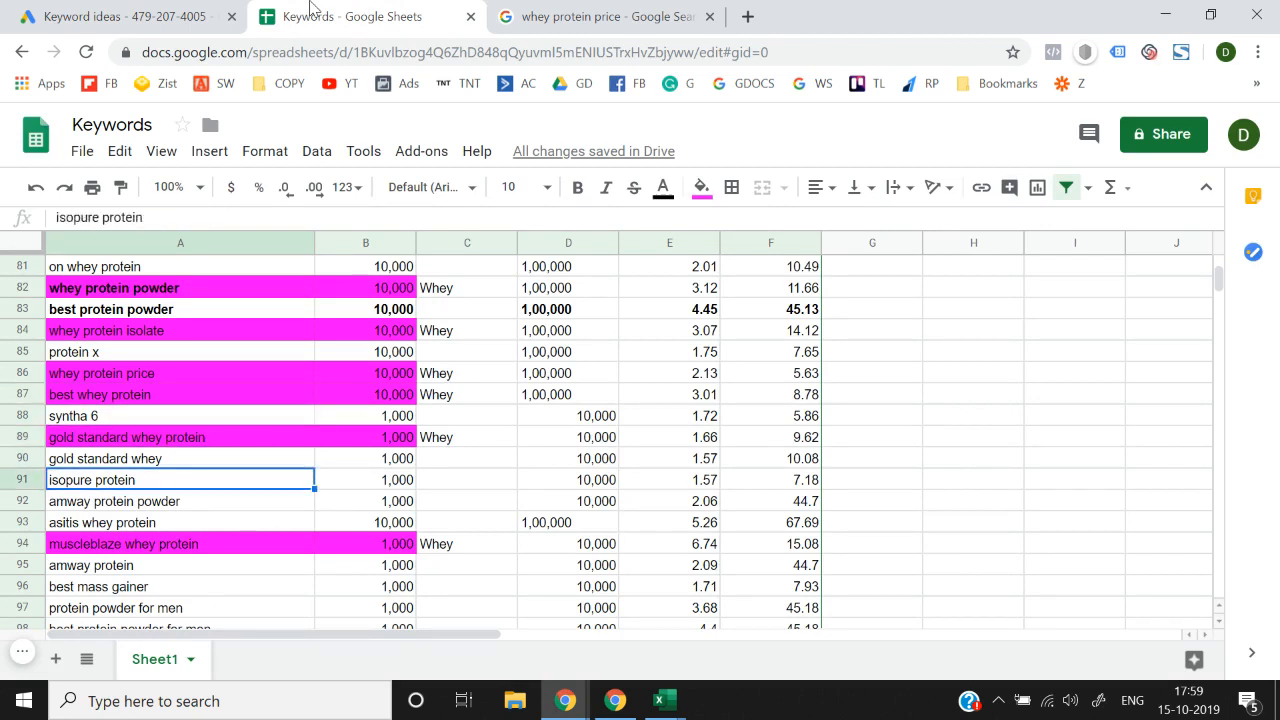
# Step: Look over the whey and protein powder keywords in rows 78 to 91 of the Keywords sheet
pyautogui.press('Up')
pyautogui.press('Up')
pyautogui.press('Up')
pyautogui.press('Up')
pyautogui.press('Up')
pyautogui.press('Up')
pyautogui.press('Up')
pyautogui.press('Up')
pyautogui.press('Up')
pyautogui.press('Up')
pyautogui.press('Up')
pyautogui.press('Up')
pyautogui.press('Up')
pyautogui.press('Up')
pyautogui.press('Up')
pyautogui.press('Up')
pyautogui.press('Up')
pyautogui.press('Up')
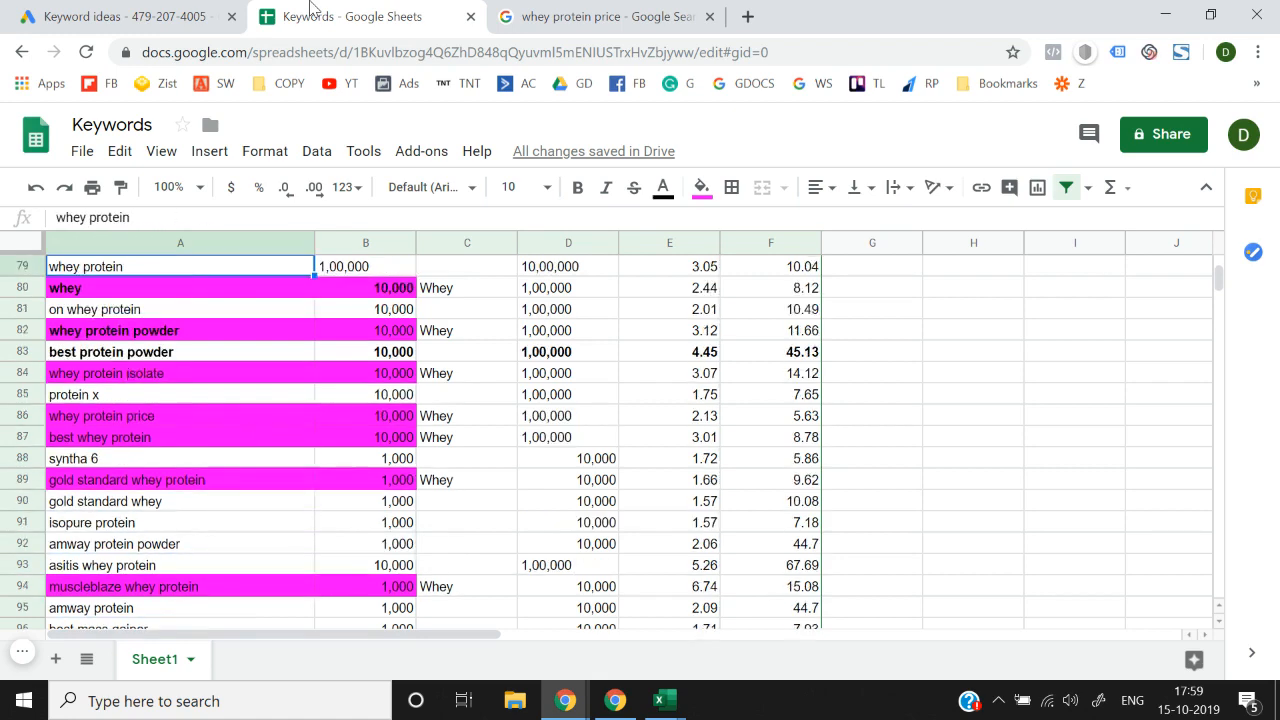
pyautogui.press('Down')
pyautogui.press('Down')
pyautogui.press('Down')
pyautogui.press('Down')
pyautogui.press('Down')
pyautogui.press('Down')
pyautogui.press('Down')
pyautogui.press('Down')
pyautogui.press('Up')
pyautogui.press('Up')
pyautogui.press('Up')
pyautogui.press('Up')
pyautogui.press('Up')
pyautogui.press('Up')
pyautogui.press('Up')
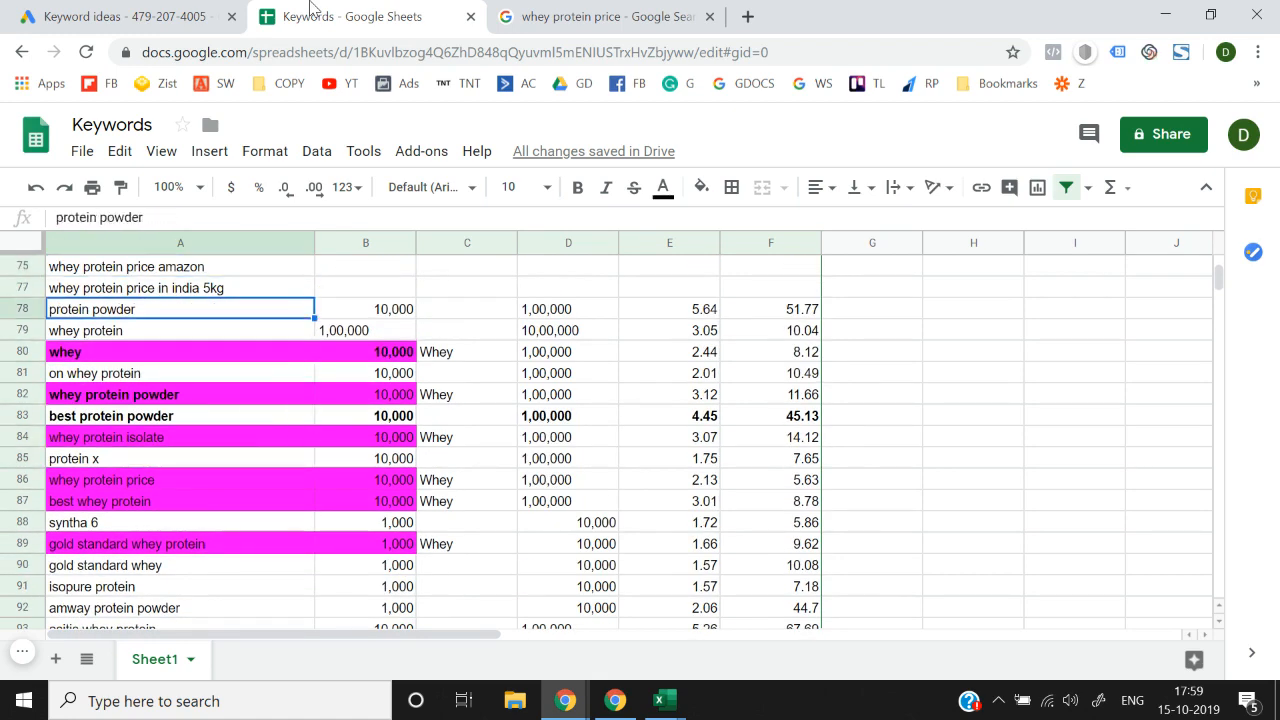
pyautogui.press('Down')
pyautogui.press('Up')
pyautogui.press('Down')
pyautogui.press('Up')
pyautogui.press('Down')
pyautogui.press('Down')
pyautogui.press('Down')
pyautogui.press('Down')
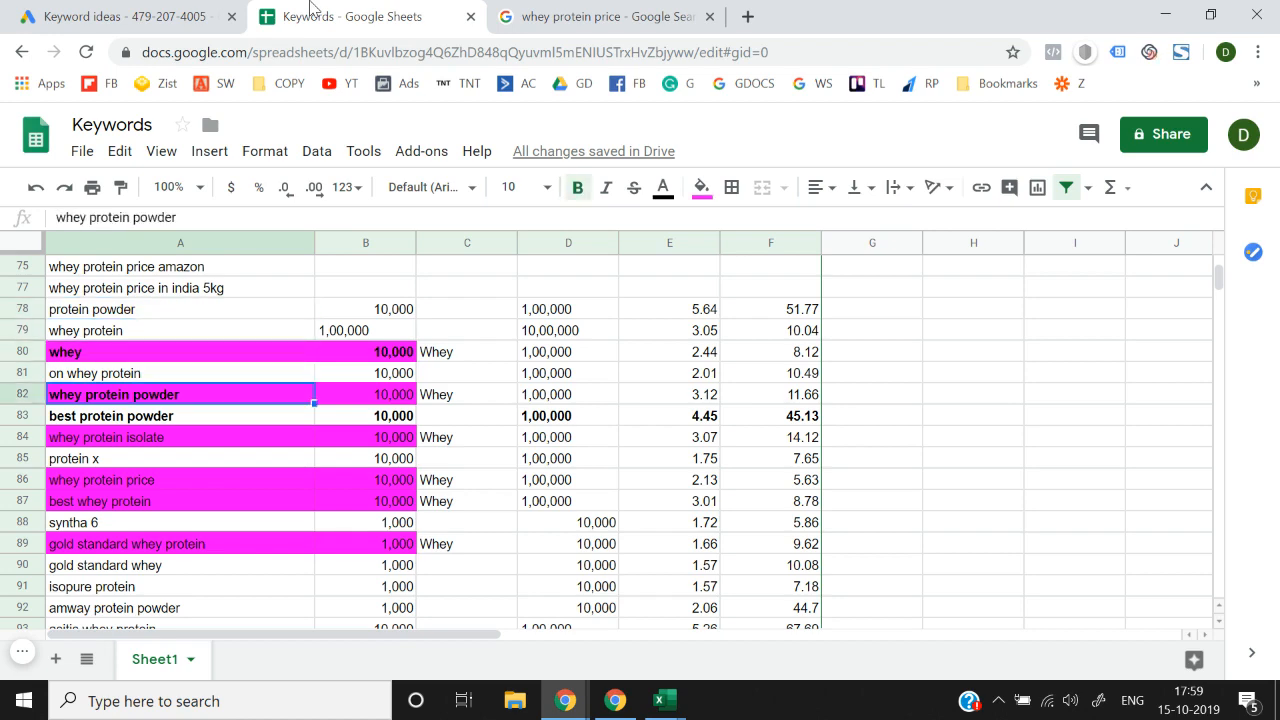
# Step: Take the keyword "whey protein price" from row 86 and get Keyword Planner ideas for it, including brand names
pyautogui.press('Down')
pyautogui.press('Down')
pyautogui.press('Down')
pyautogui.press('Down')
pyautogui.press('Down')
pyautogui.press('Up')
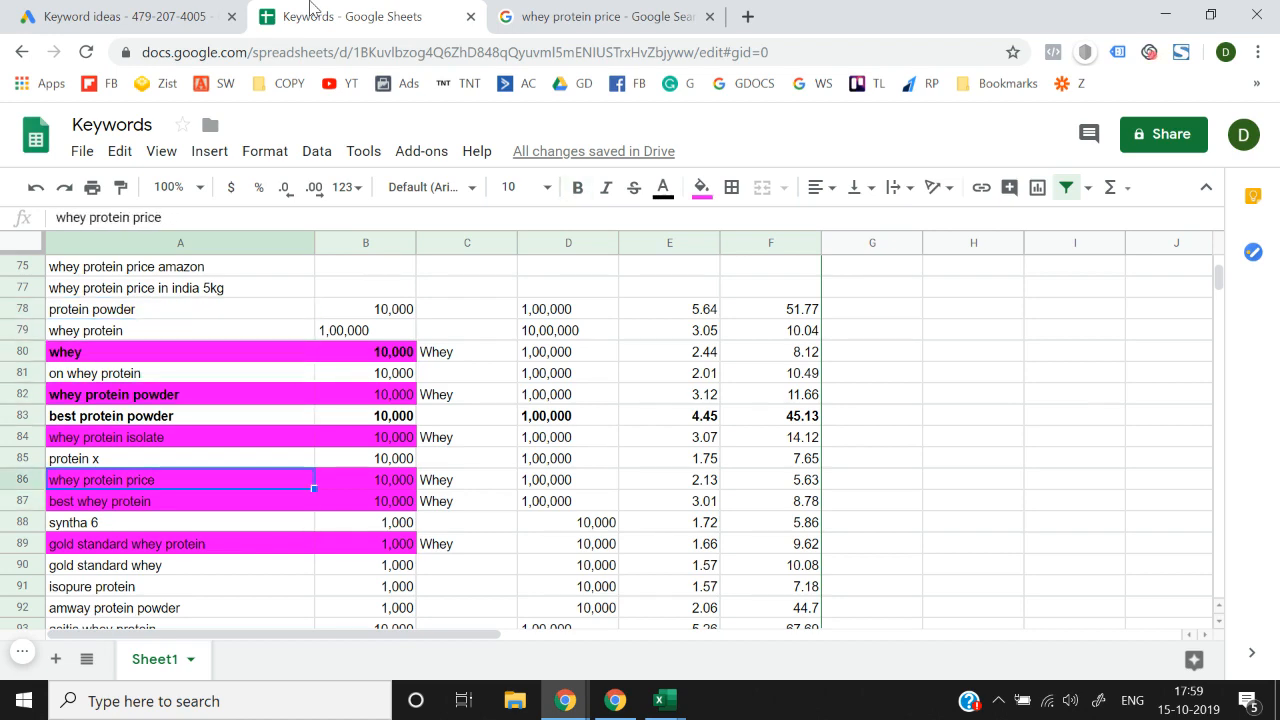
pyautogui.click(50, 10)
pyautogui.click(452, 350)
pyautogui.write('whey protein price')
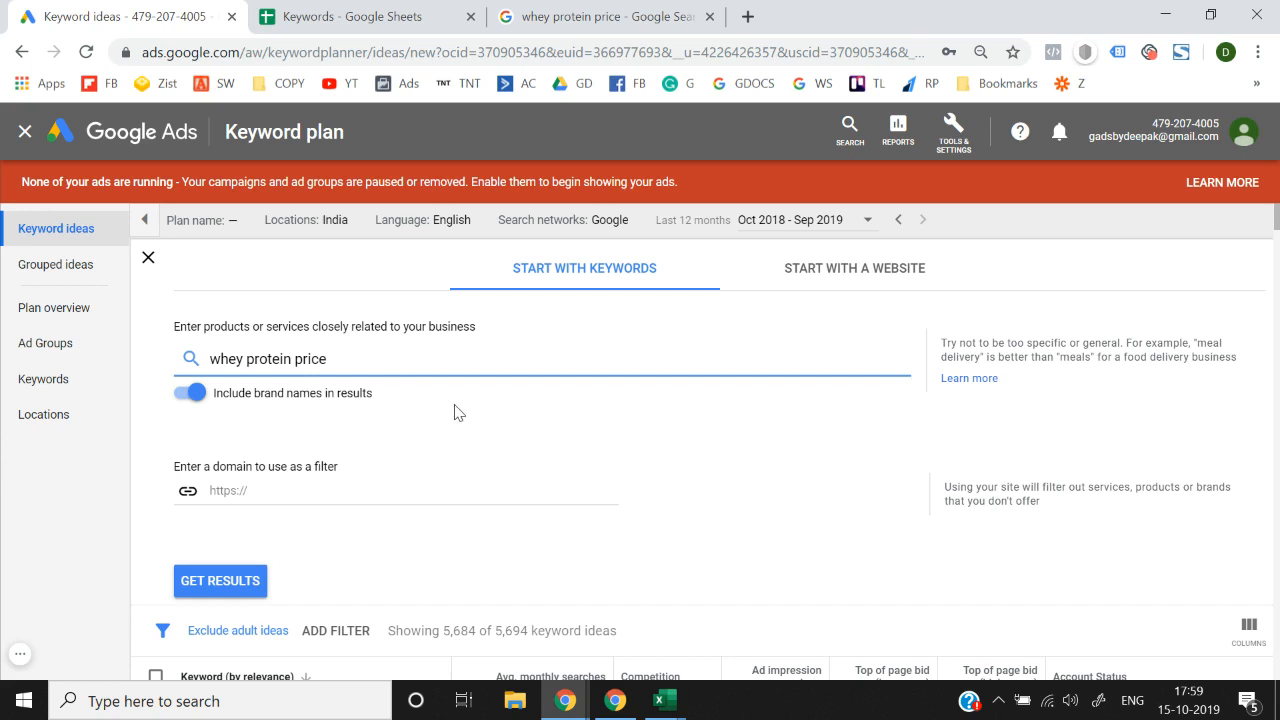
pyautogui.click(222, 582)
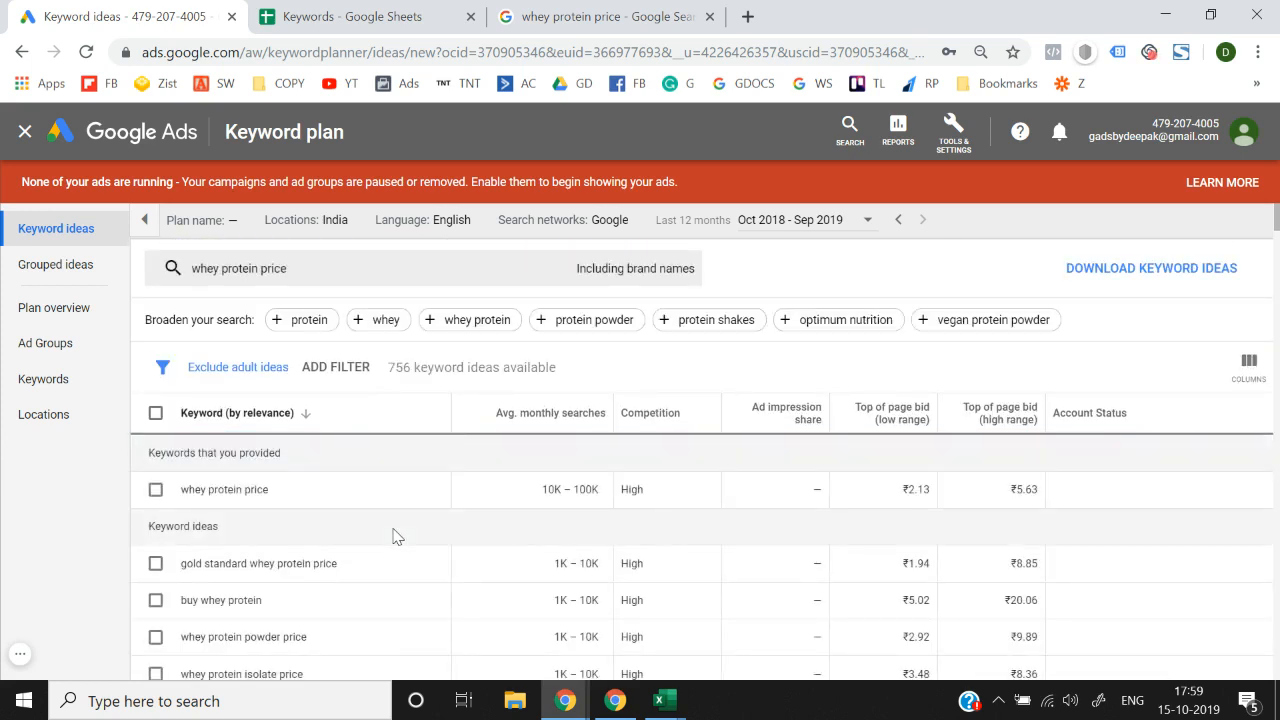
# Step: Examine the keyword ideas for "whey protein price", highlighting "buy whey protein" and "whey protein 1kg price"
pyautogui.scroll(-1, 394, 535)
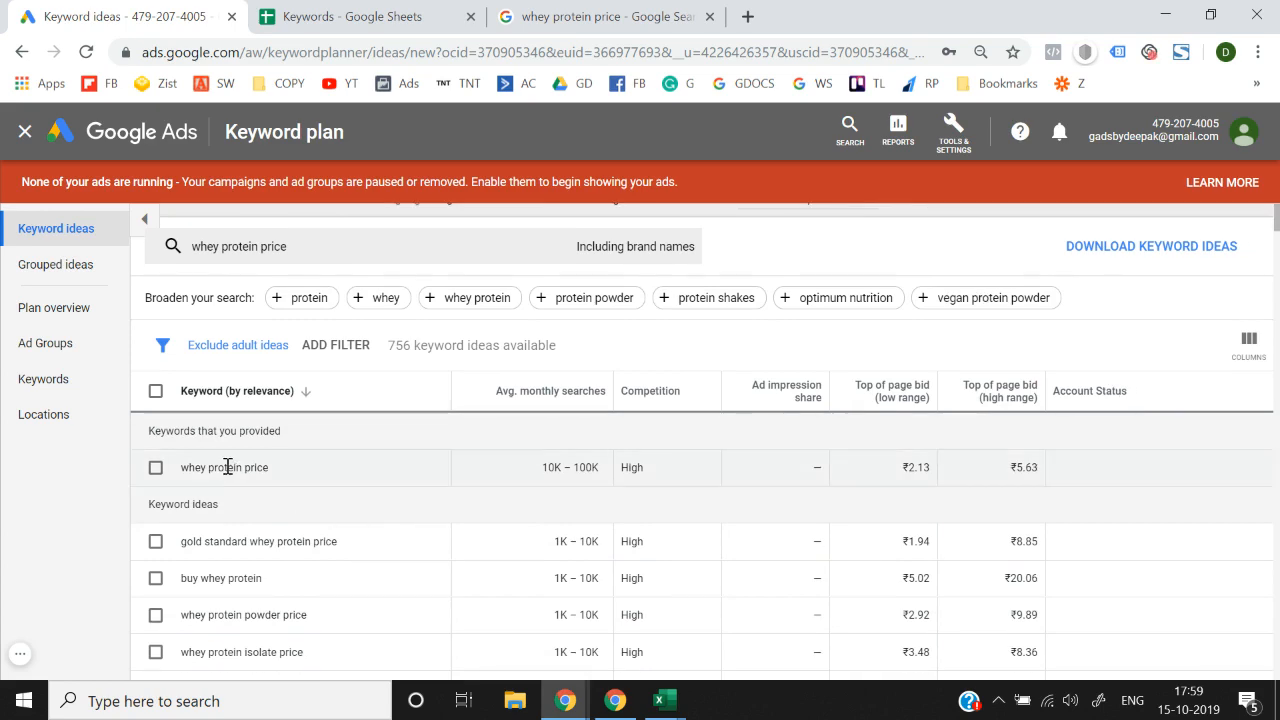
pyautogui.scroll(-1, 283, 569)
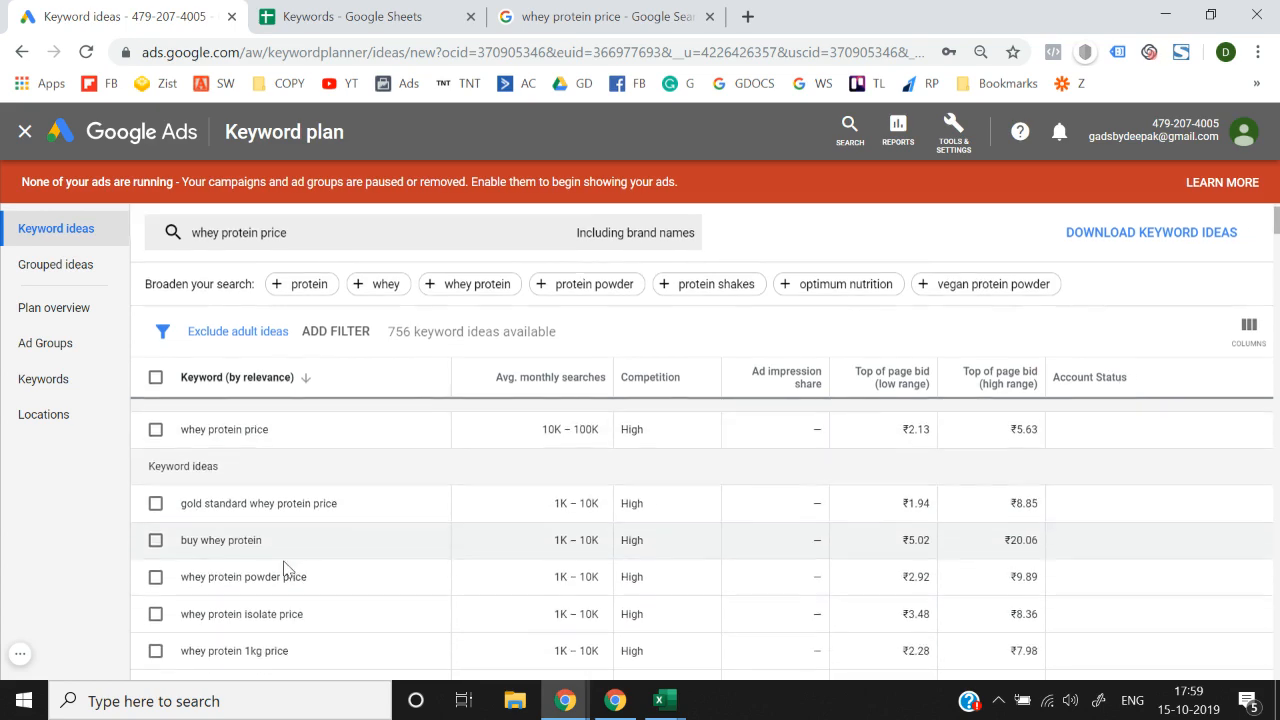
pyautogui.tripleClick(243, 537)
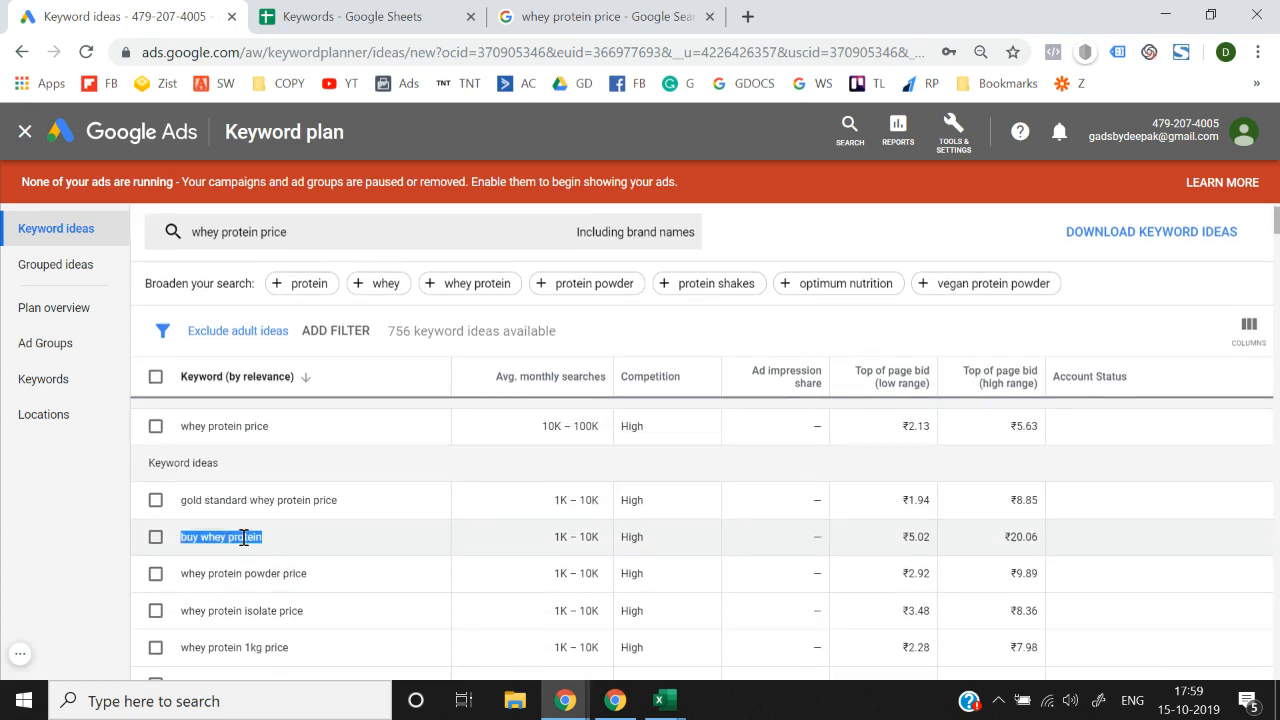
pyautogui.tripleClick(243, 537)
pyautogui.scroll(-1, 243, 537)
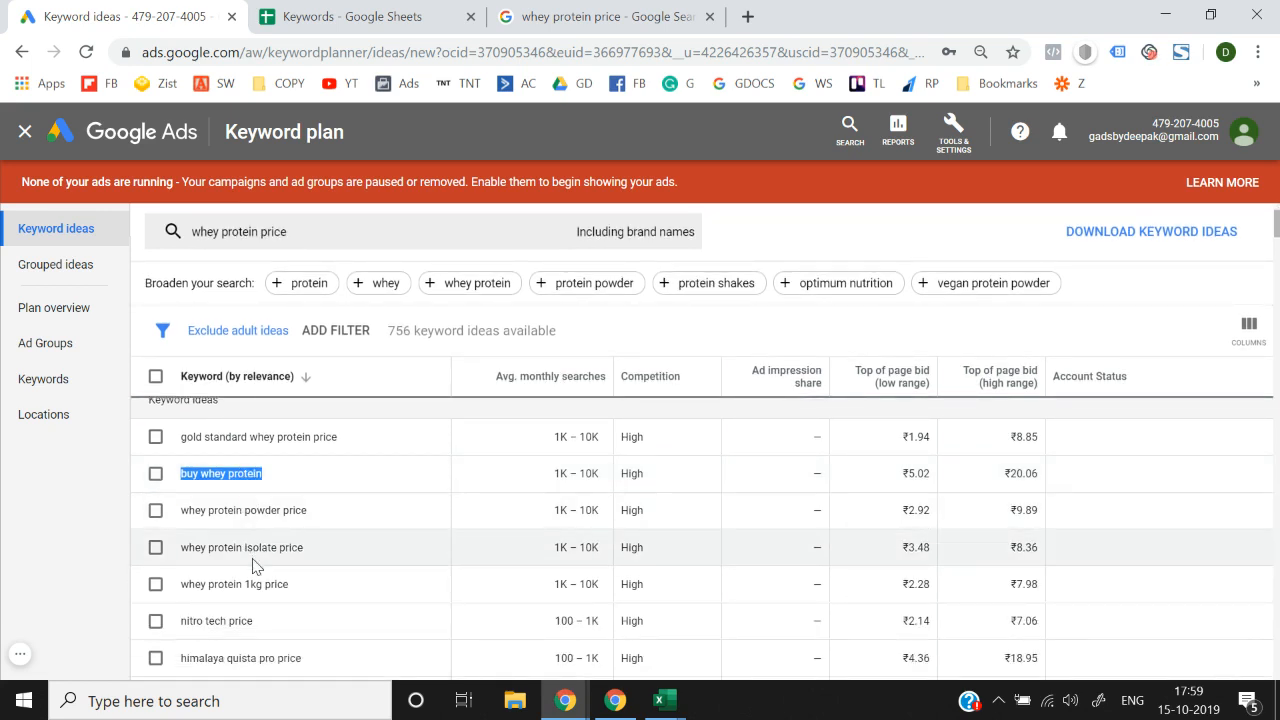
pyautogui.scroll(-1, 256, 549)
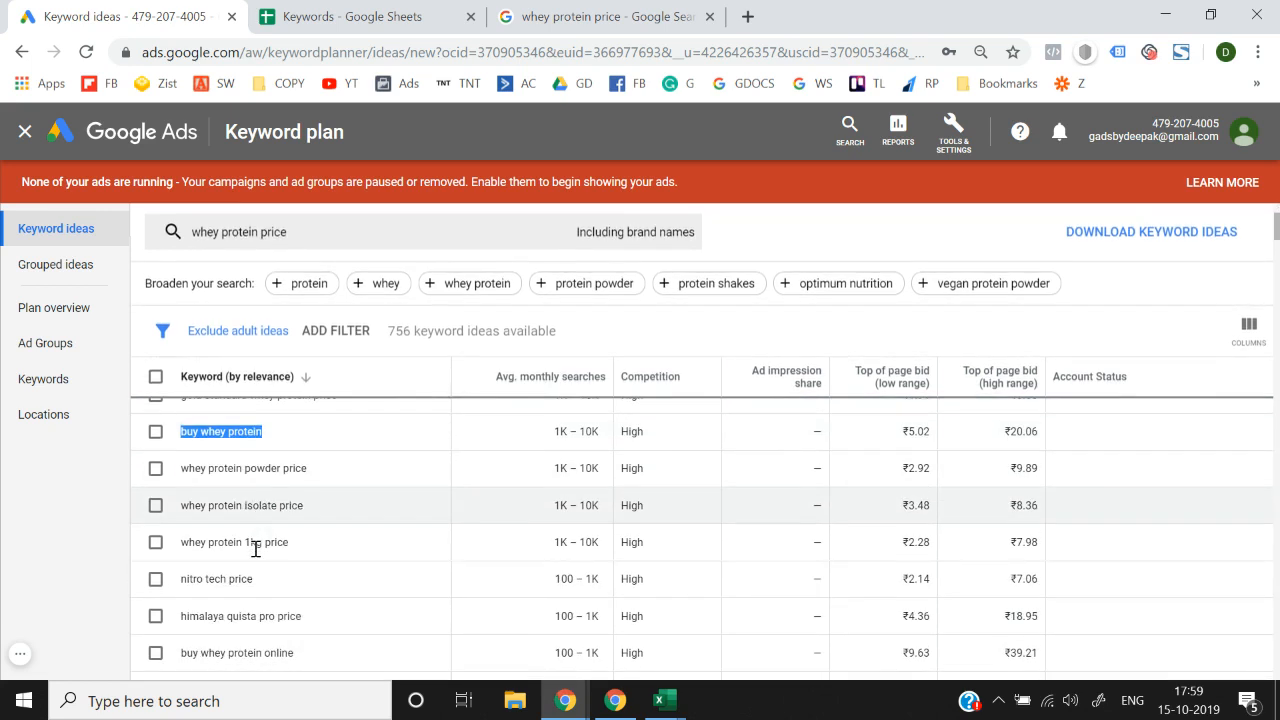
pyautogui.tripleClick(255, 548)
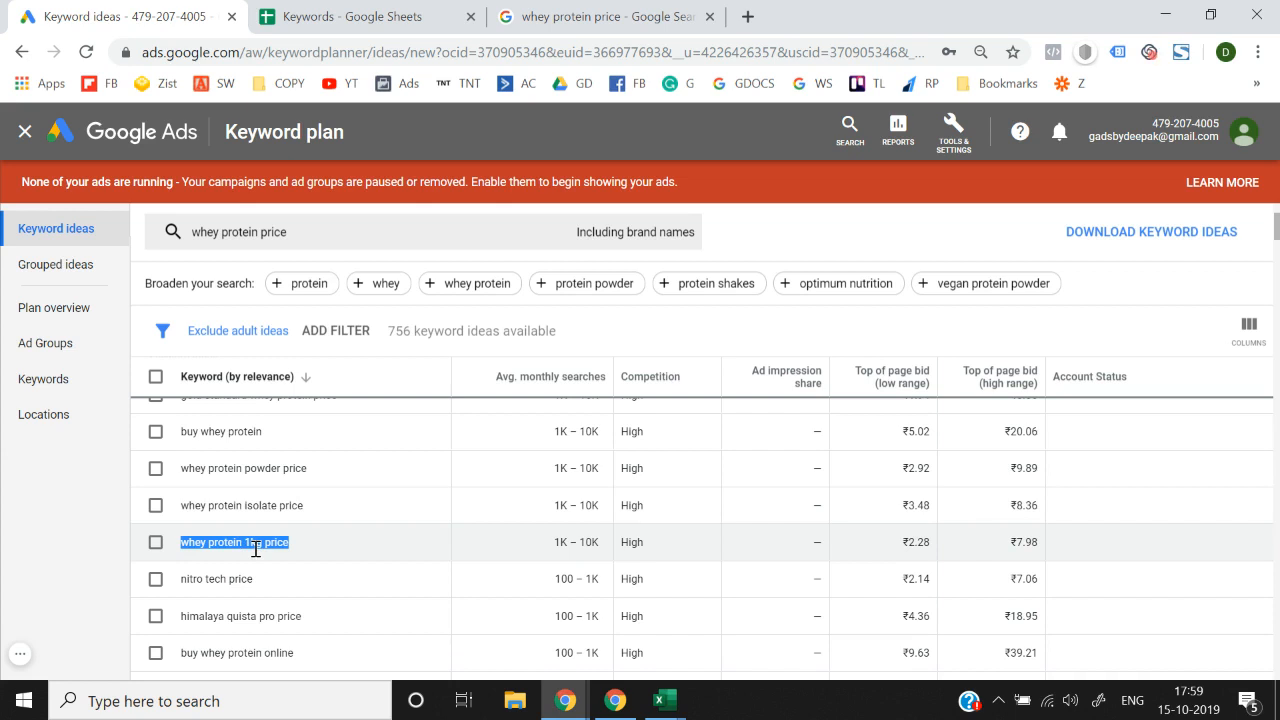
# Step: Return to the Keywords sheet and review the labelled whey keywords and the unlabelled ones down to row 110
pyautogui.click(337, 14)
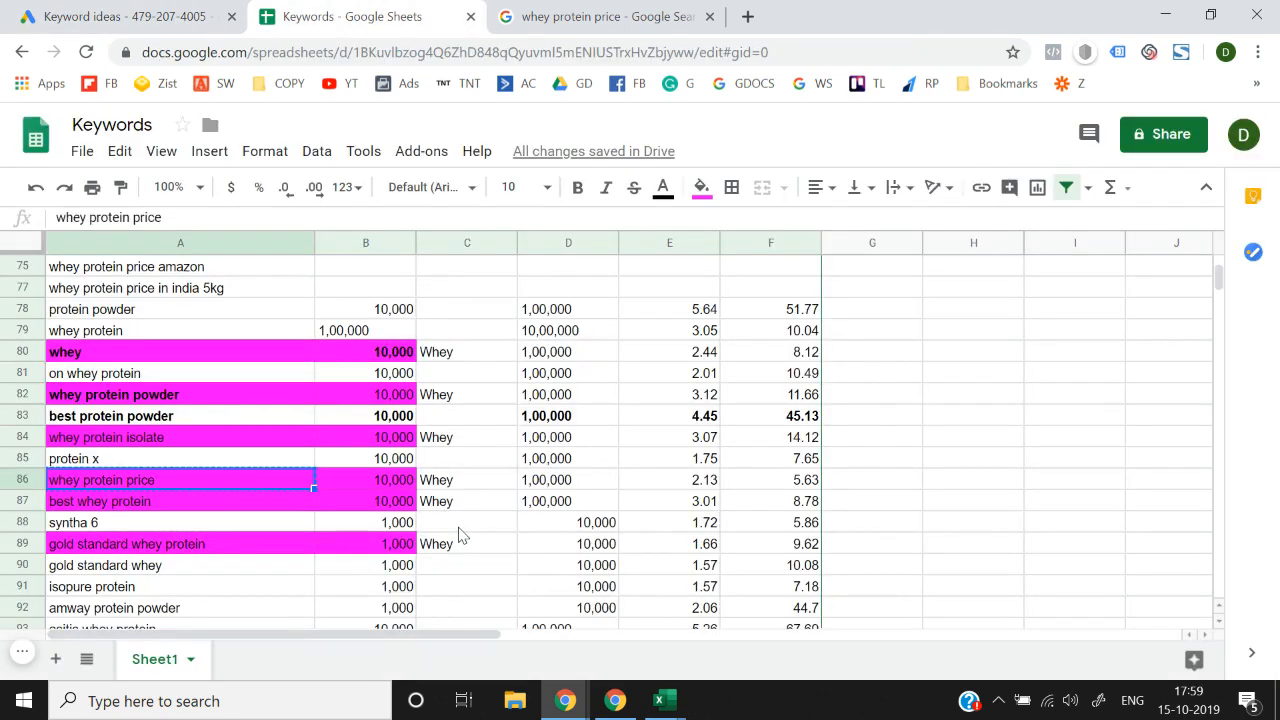
pyautogui.press('Down')
pyautogui.press('Down')
pyautogui.press('Down')
pyautogui.press('Down')
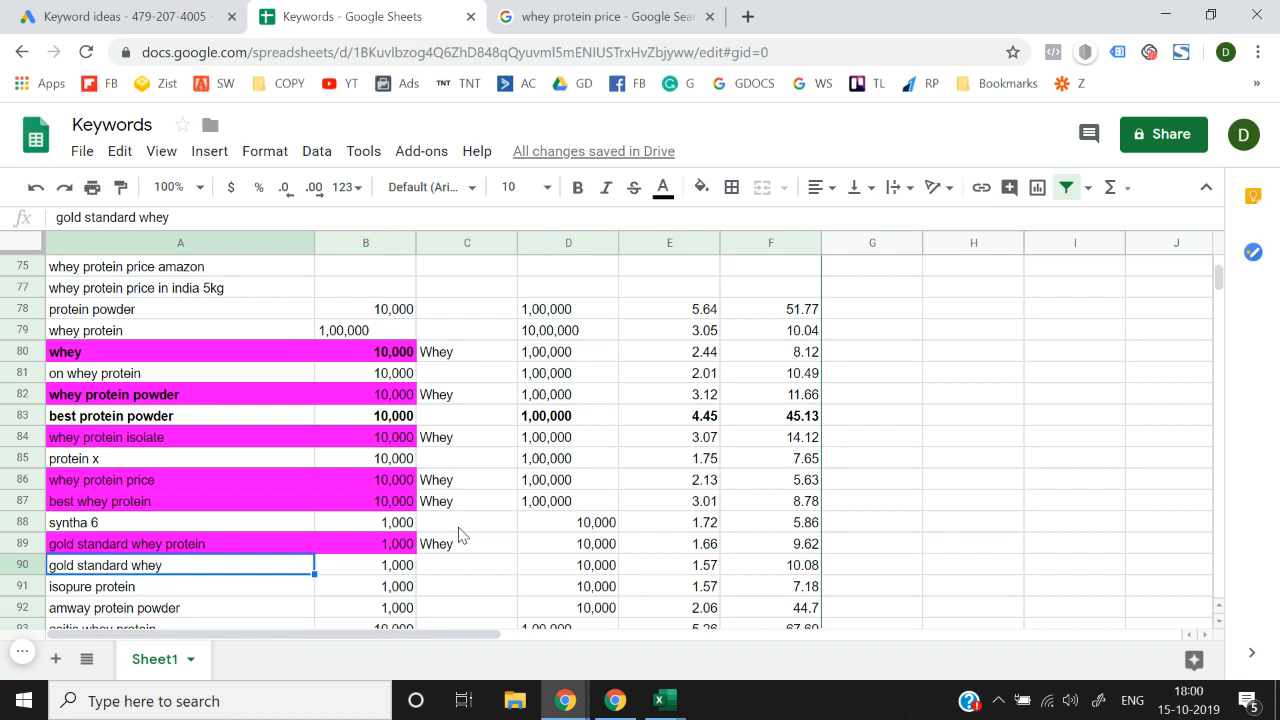
pyautogui.press('Up')
pyautogui.press('Up')
pyautogui.press('Up')
pyautogui.press('Up')
pyautogui.press('Up')
pyautogui.press('Up')
pyautogui.press('Up')
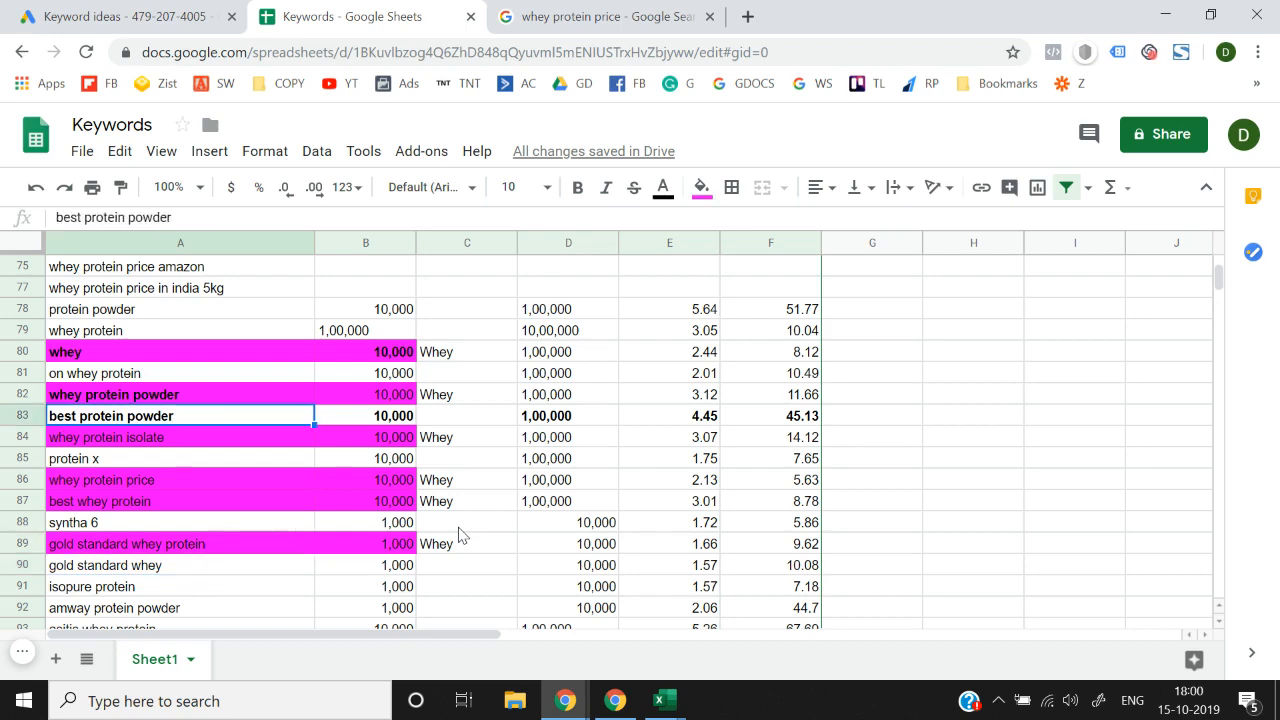
pyautogui.press('Down')
pyautogui.press('Down')
pyautogui.press('Down')
pyautogui.press('Down')
pyautogui.press('Down')
pyautogui.press('Down')
pyautogui.press('Down')
pyautogui.press('Down')
pyautogui.press('Down')
pyautogui.press('Down')
pyautogui.press('Down')
pyautogui.press('Down')
pyautogui.press('Down')
pyautogui.press('Down')
pyautogui.press('Down')
pyautogui.press('Up')
pyautogui.press('Up')
pyautogui.press('Up')
pyautogui.press('Up')
pyautogui.press('Up')
pyautogui.press('Up')
pyautogui.press('Up')
pyautogui.press('Up')
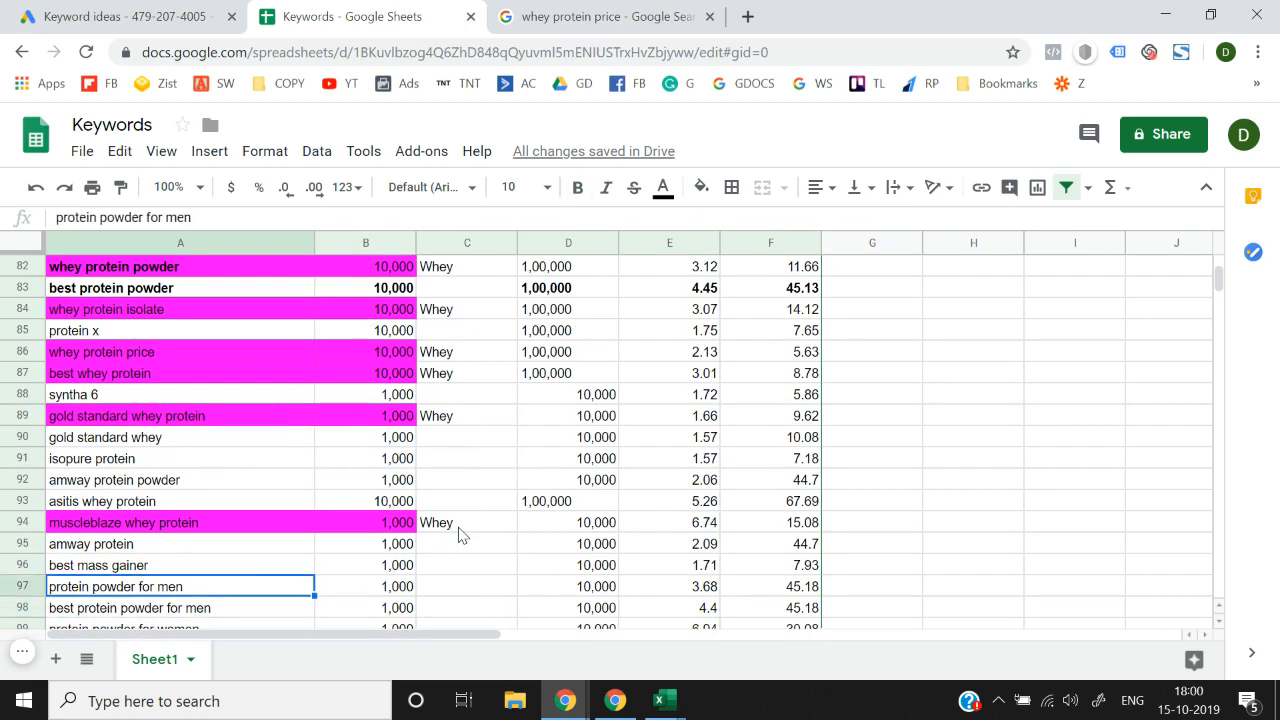
pyautogui.press('Up')
pyautogui.press('Up')
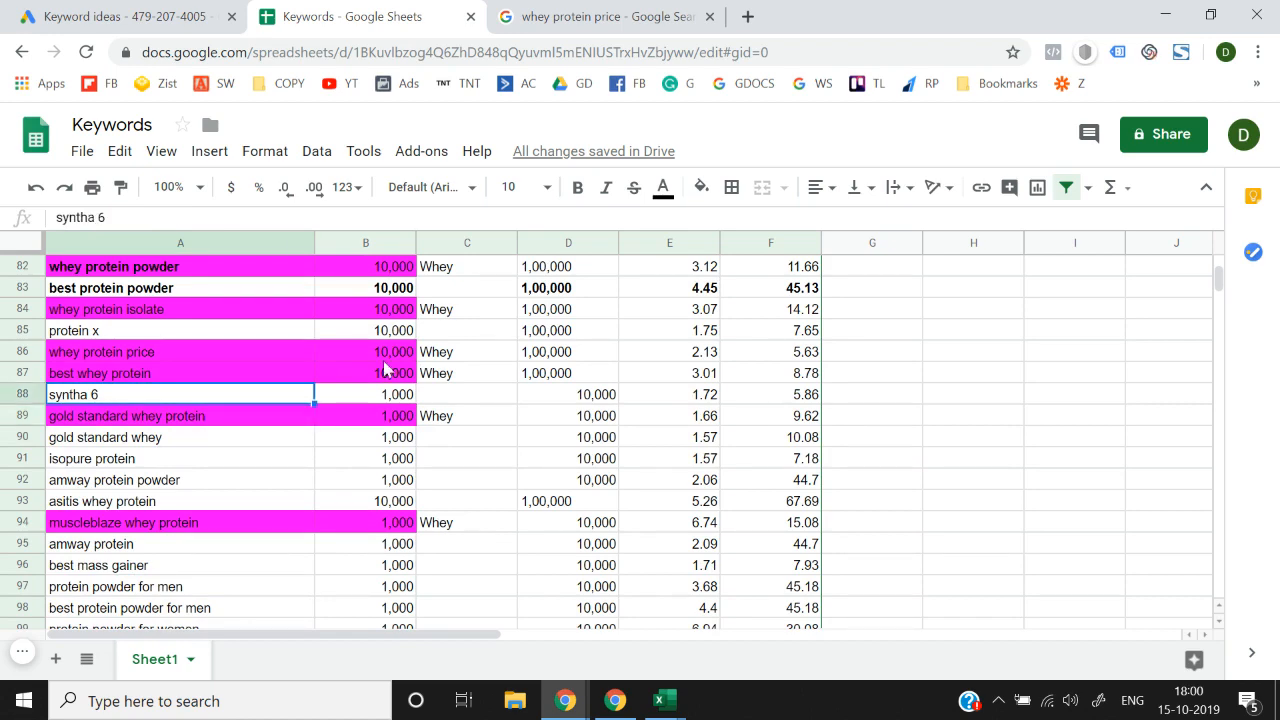
pyautogui.hotkey('ctrl', 'shift', 'Tab')
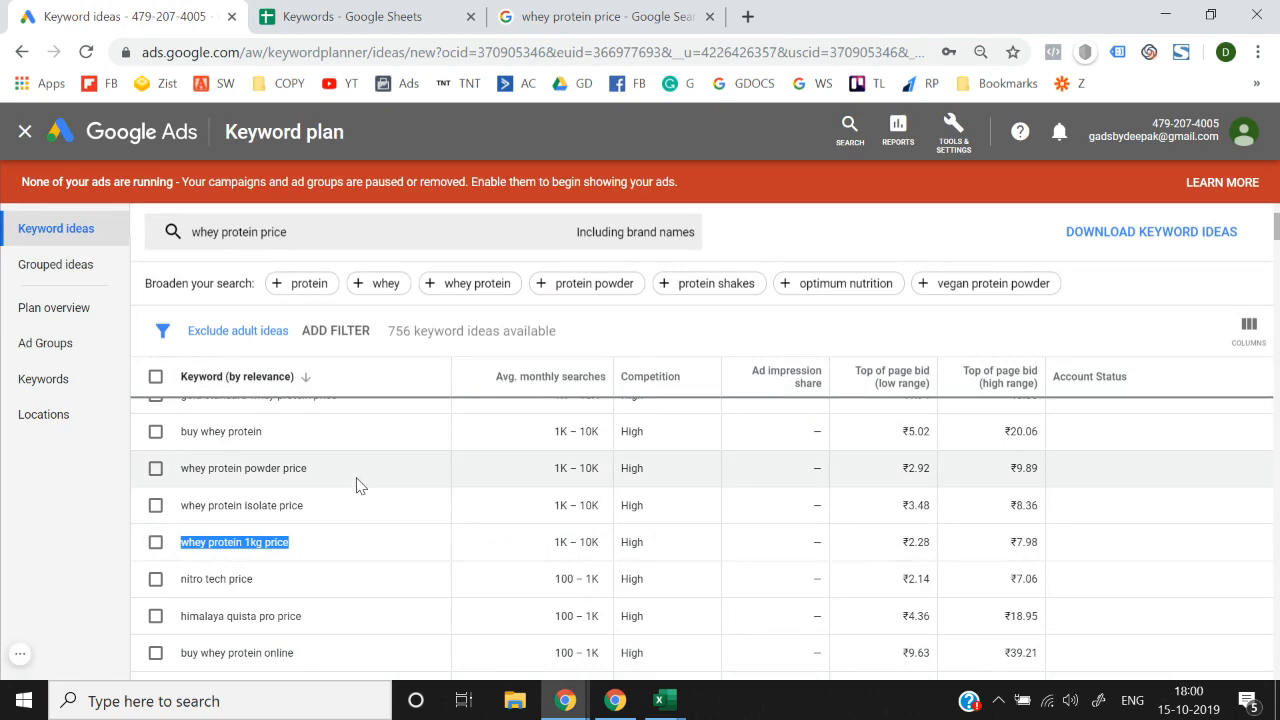
pyautogui.hotkey('ctrl', 'Tab')
pyautogui.scroll(-3, 267, 501)
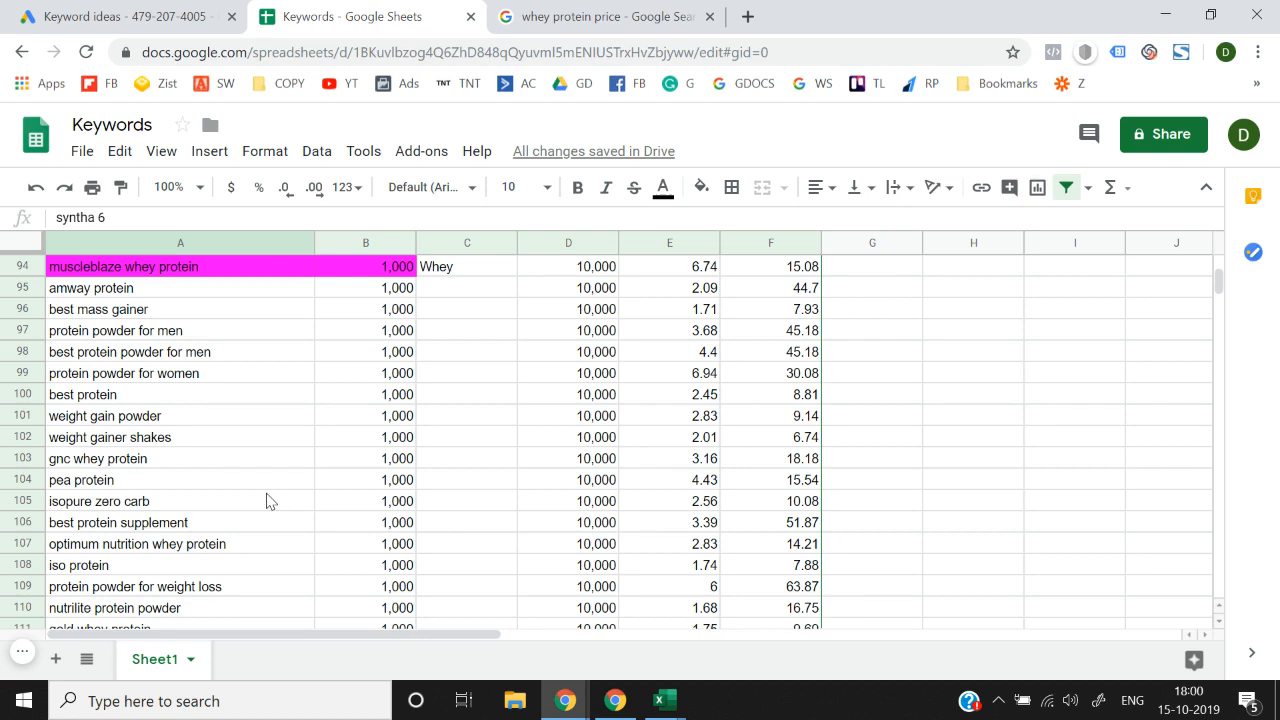
# Step: Switch to Google Ads, go back to the Keyword Planner start page and begin discovering new keywords
pyautogui.click(125, 16)
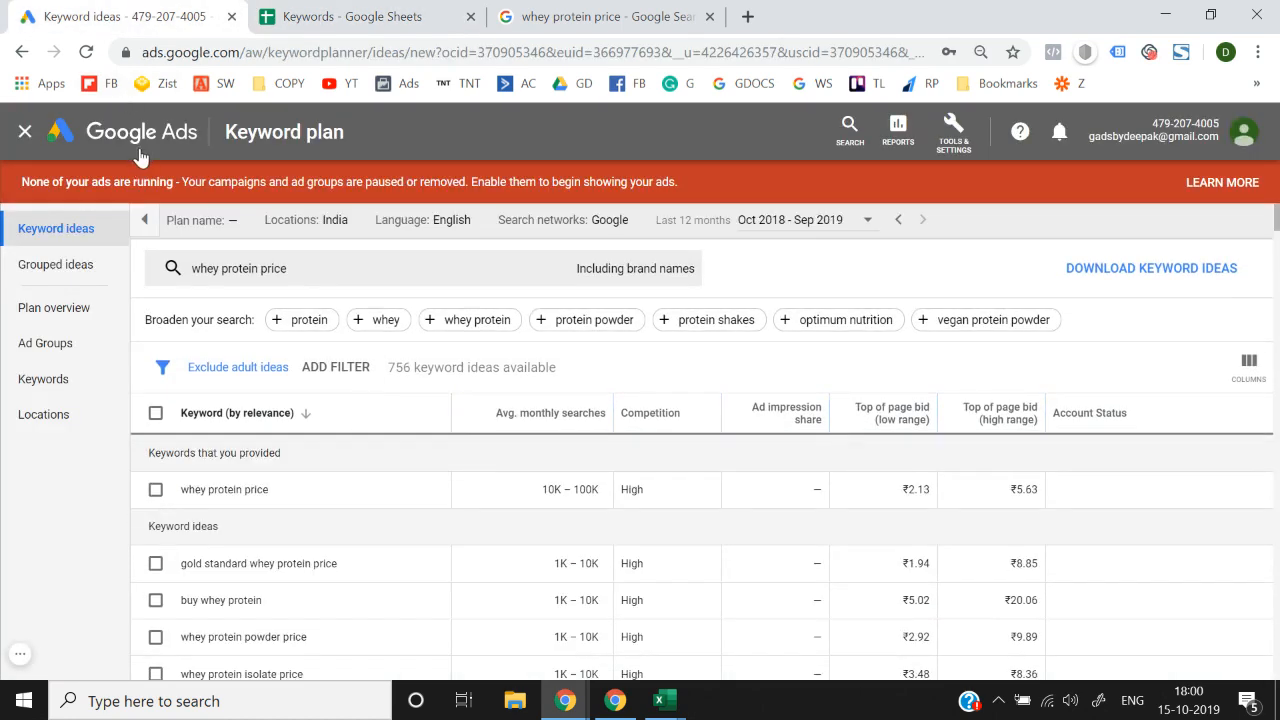
pyautogui.click(962, 143)
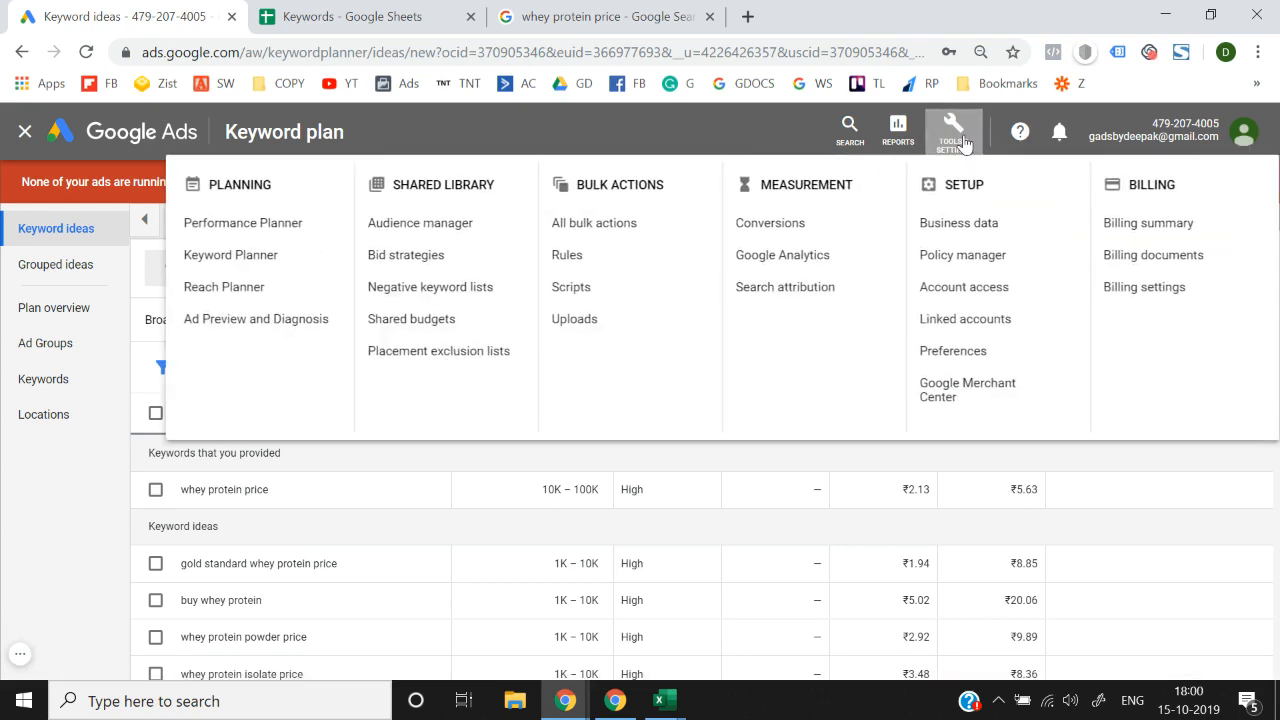
pyautogui.click(259, 257)
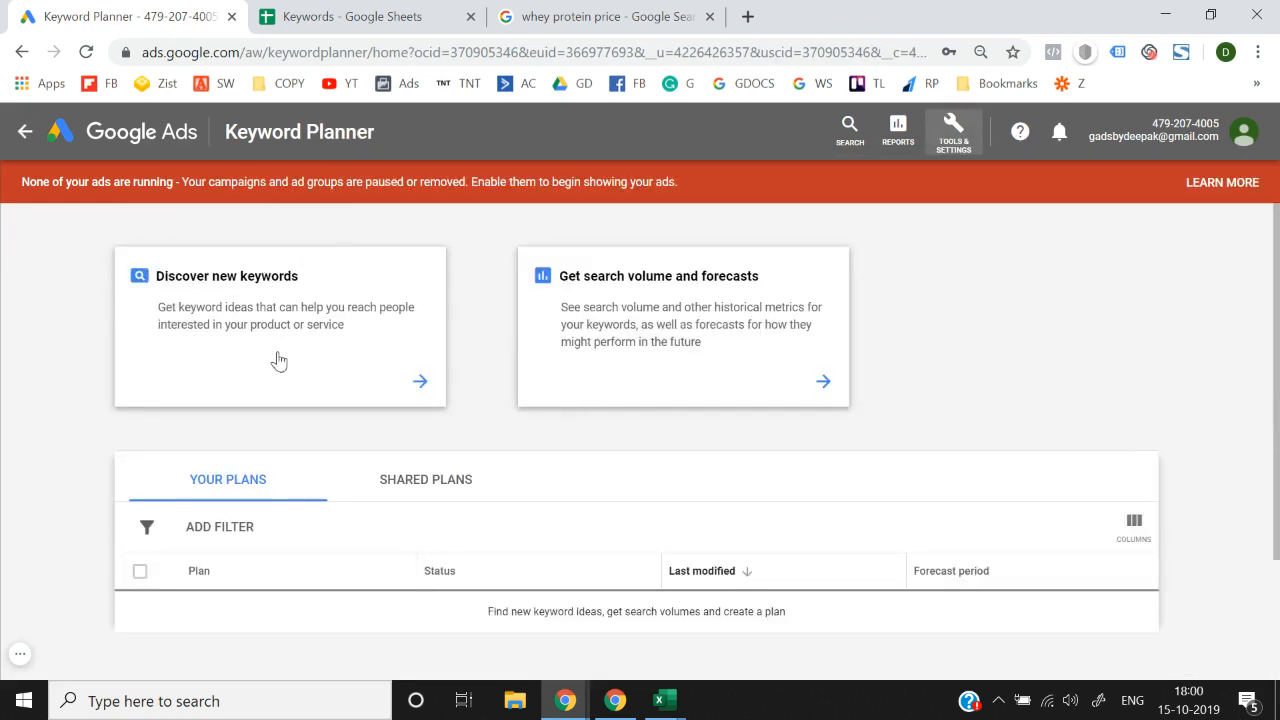
pyautogui.click(279, 360)
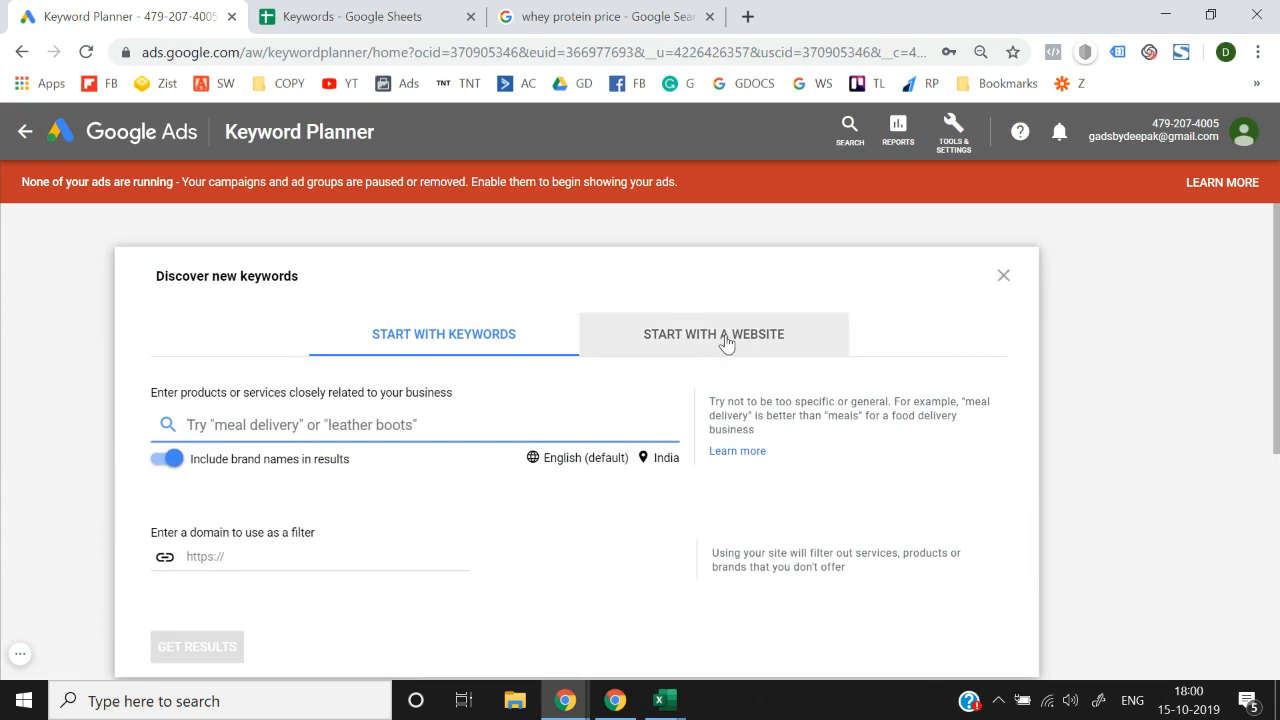
# Step: Get keyword ideas using the website muscleblaze.com as the source, covering the entire site
pyautogui.click(726, 342)
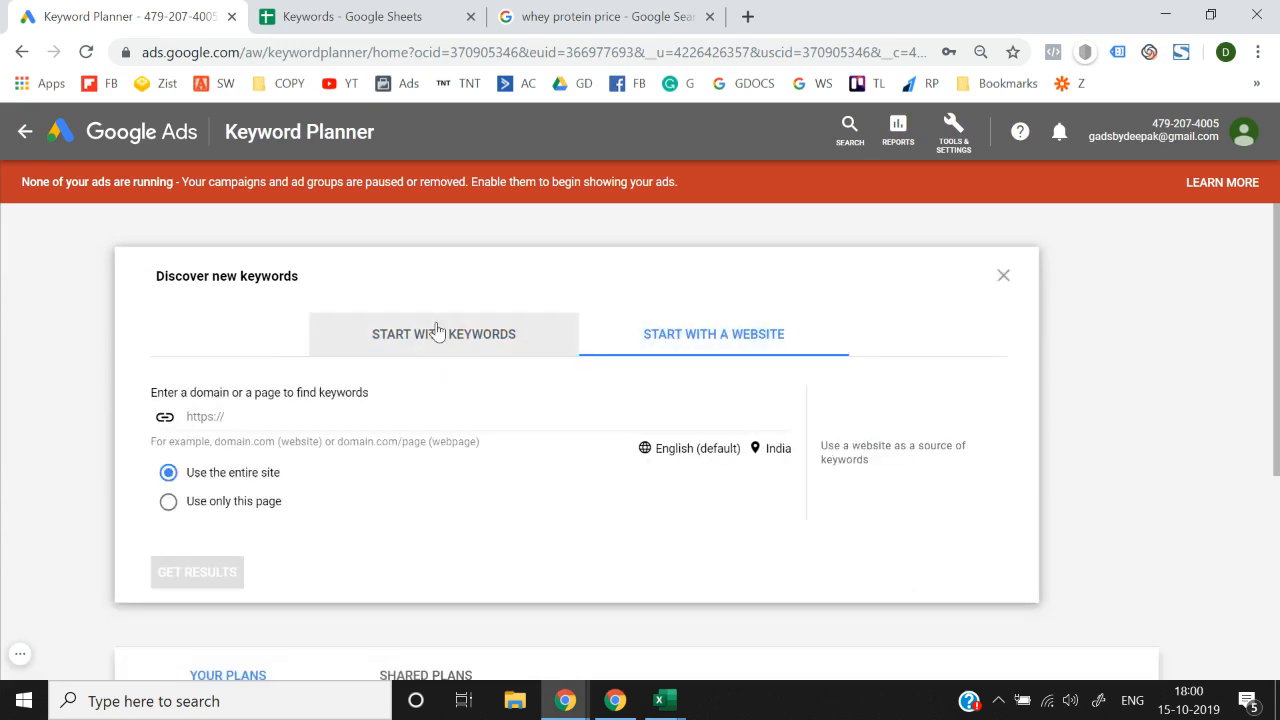
pyautogui.click(434, 331)
pyautogui.click(722, 338)
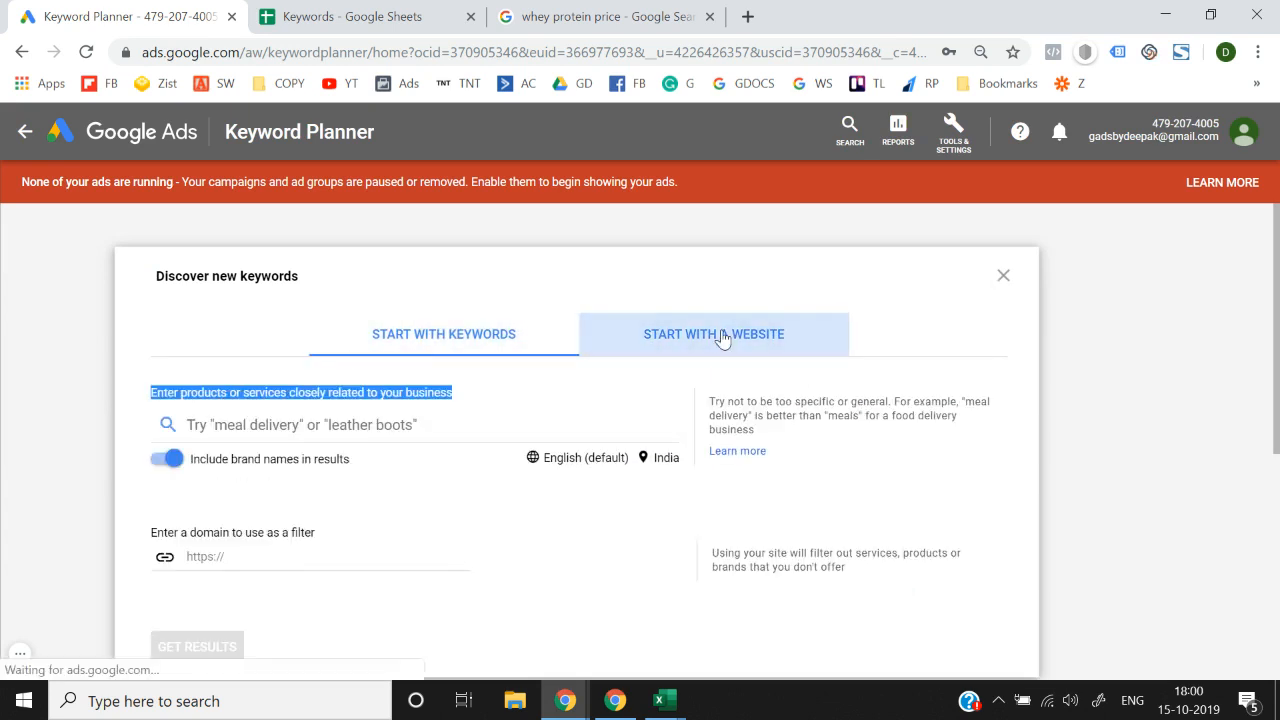
pyautogui.click(325, 422)
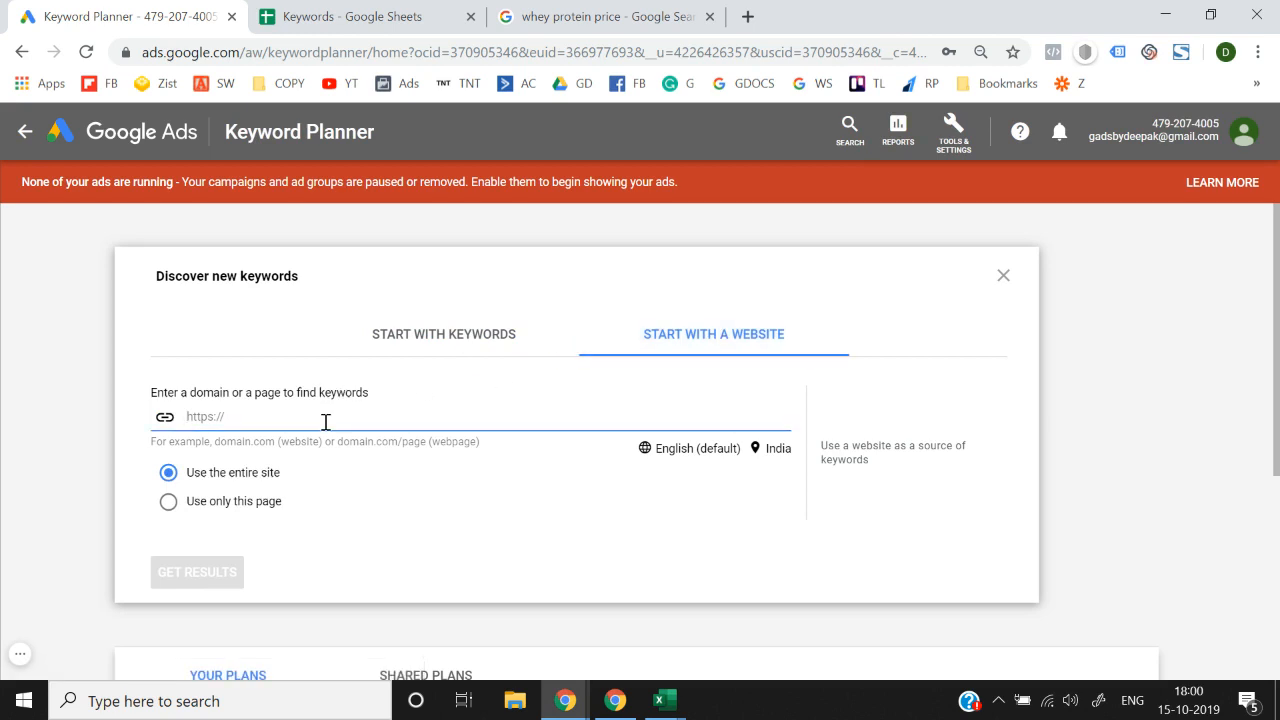
pyautogui.write('muscl')
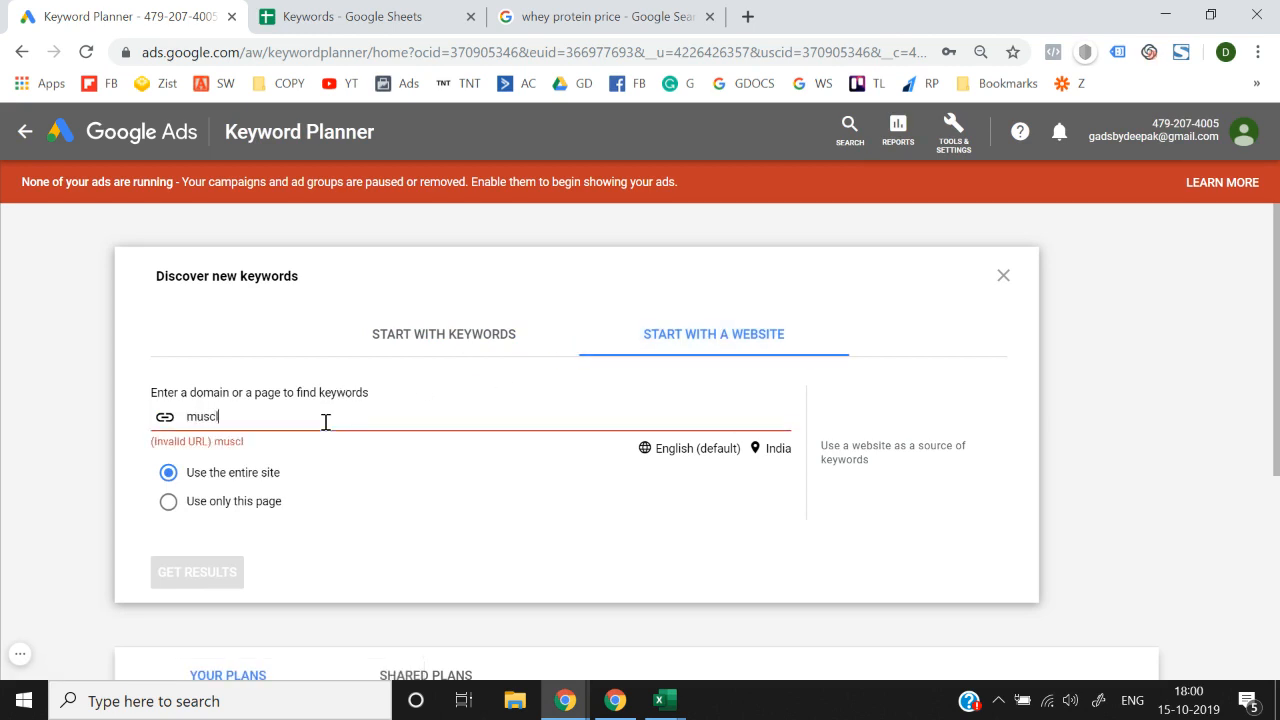
pyautogui.write('eblaze.com')
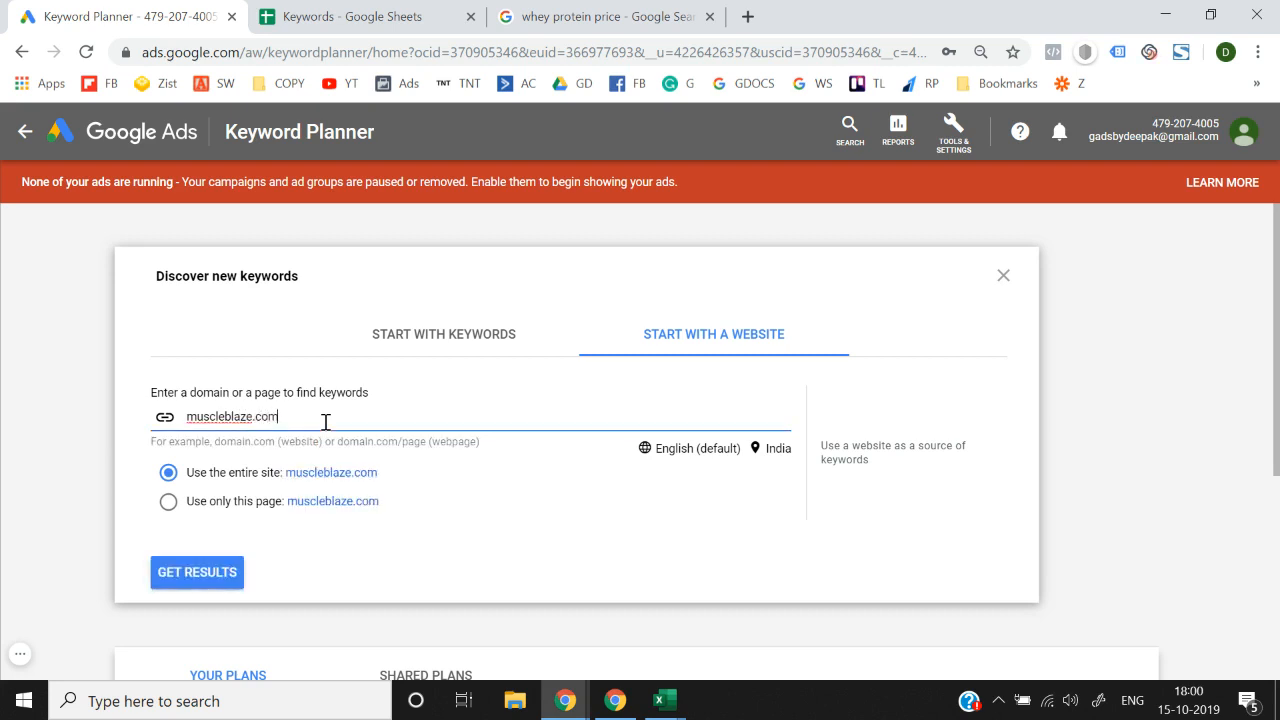
pyautogui.click(323, 487)
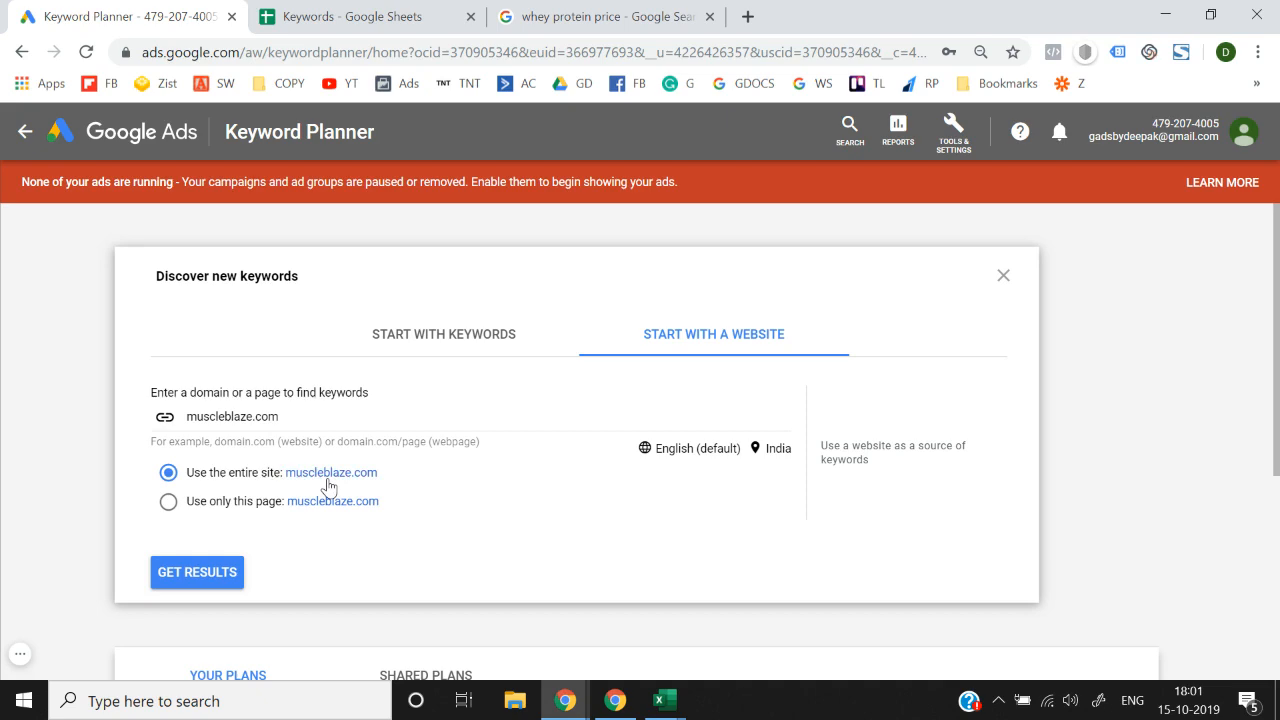
pyautogui.click(198, 571)
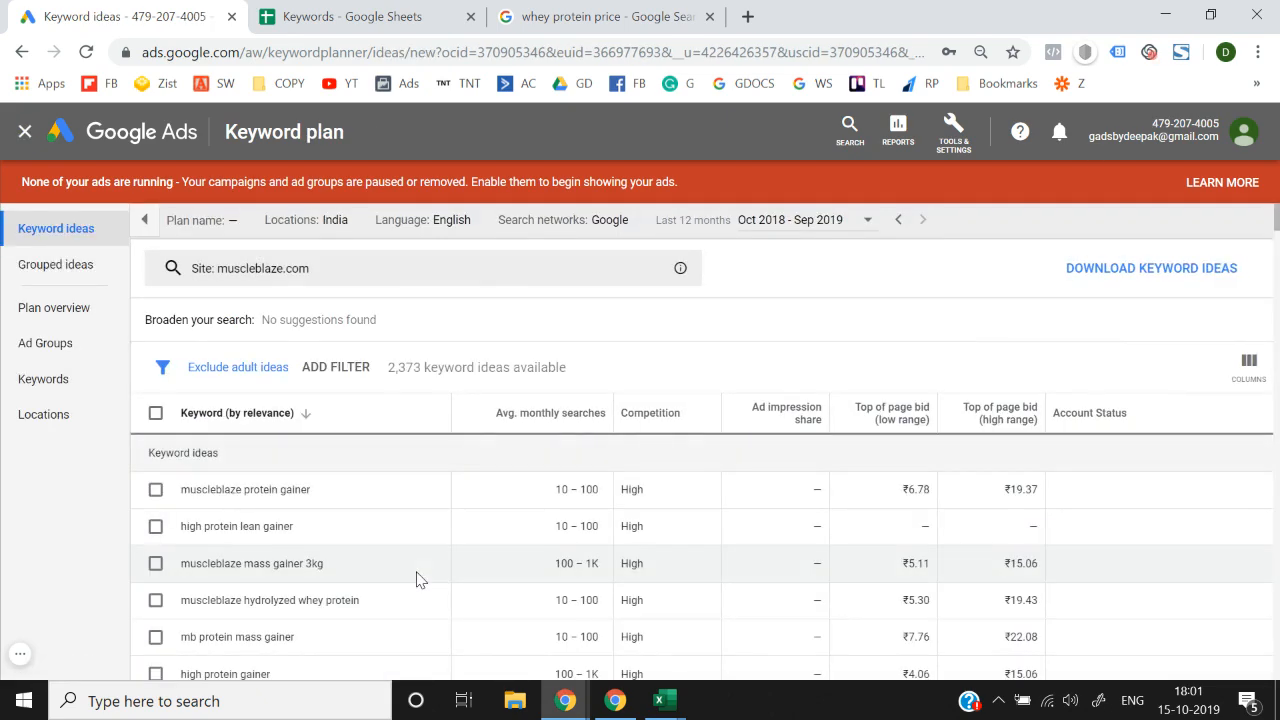
# Step: Look through the keyword ideas generated from muscleblaze.com and return to the start of the list
pyautogui.scroll(-3, 424, 585)
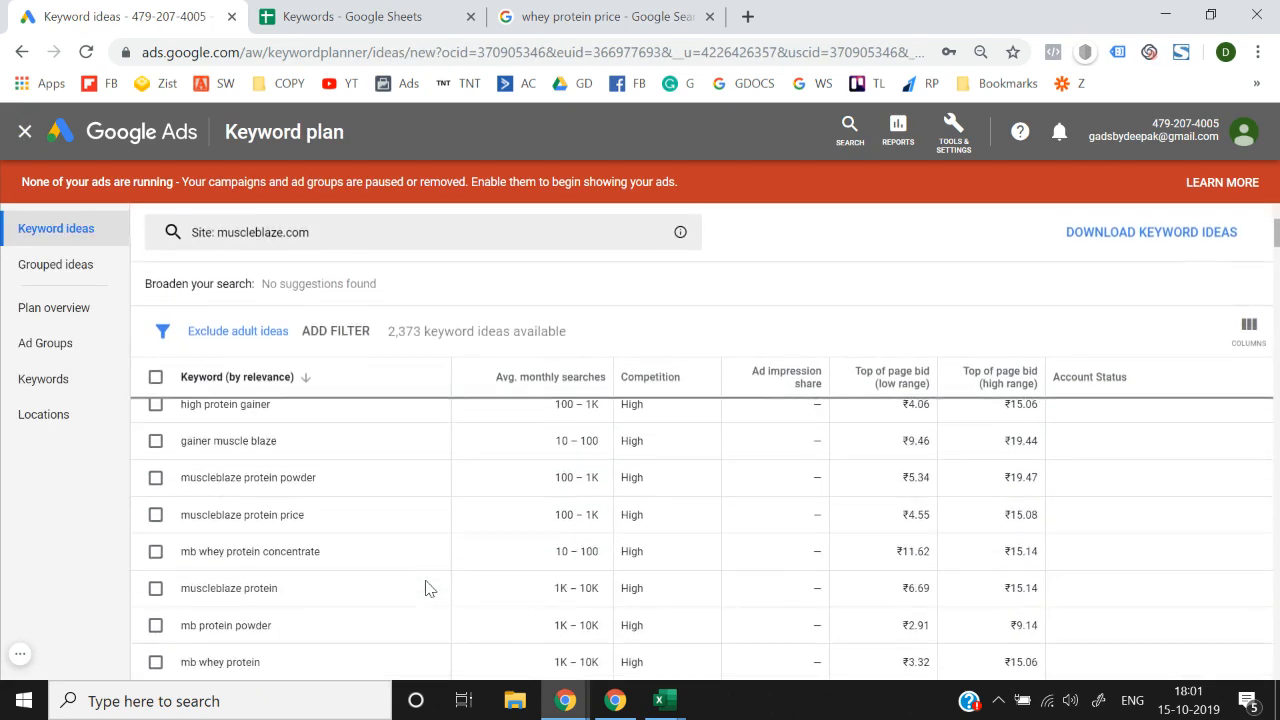
pyautogui.scroll(-1, 425, 588)
pyautogui.scroll(-5, 425, 588)
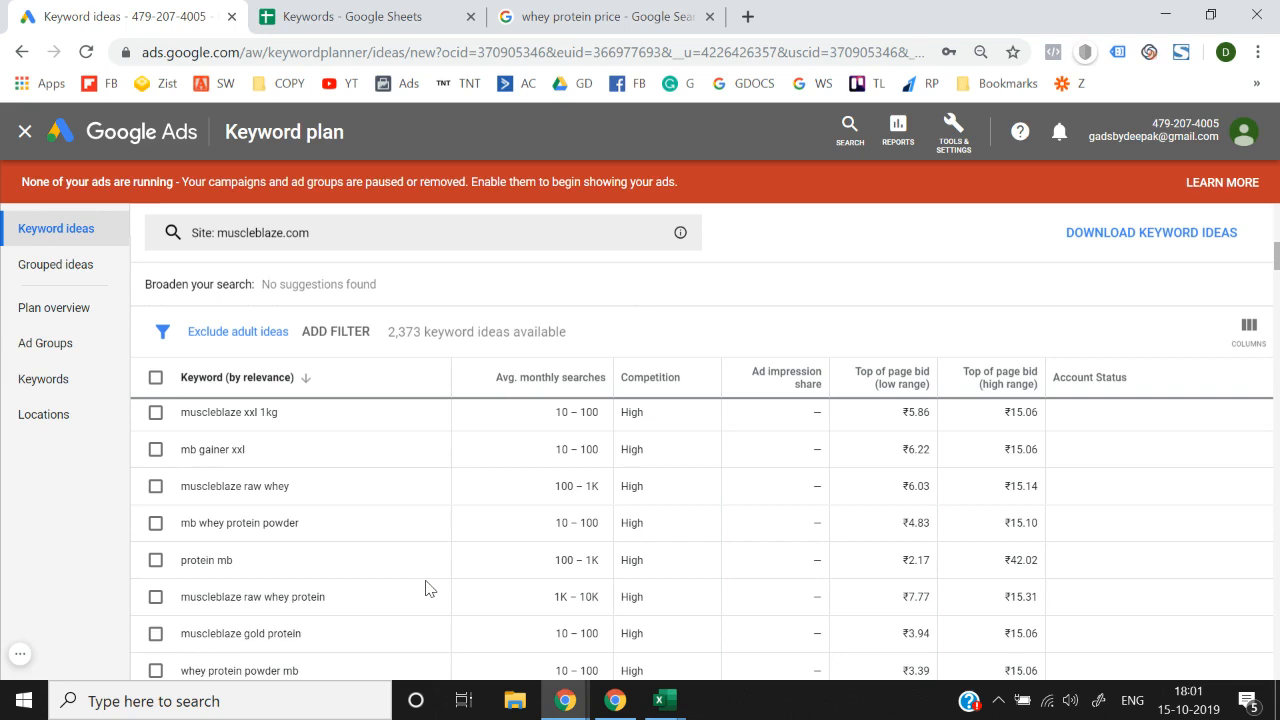
pyautogui.scroll(-2, 425, 588)
pyautogui.scroll(-5, 425, 588)
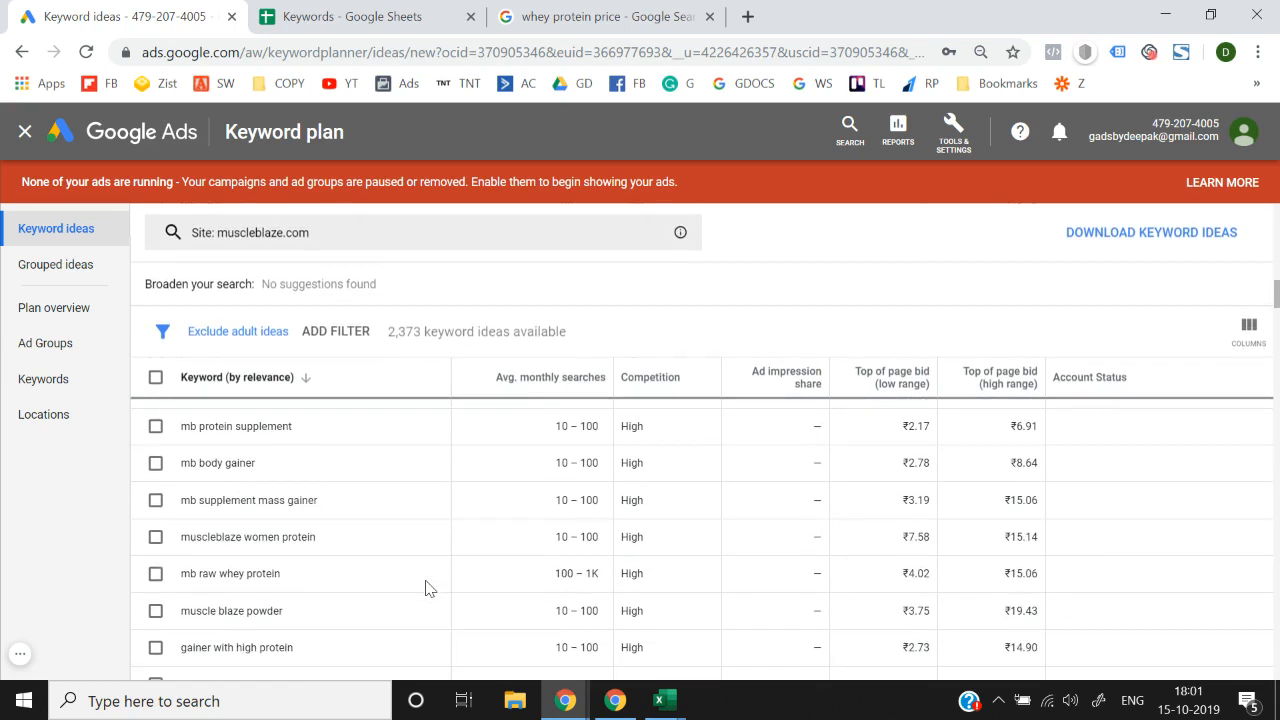
pyautogui.scroll(10, 425, 588)
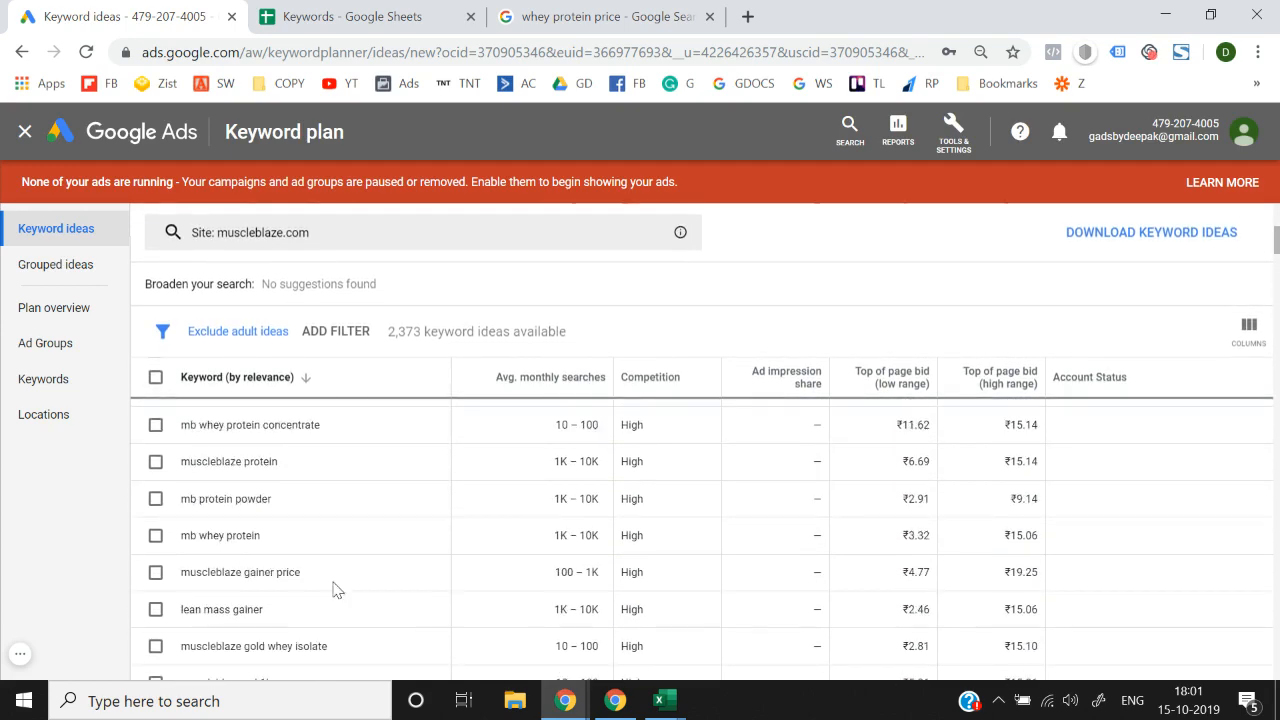
pyautogui.scroll(3, 255, 515)
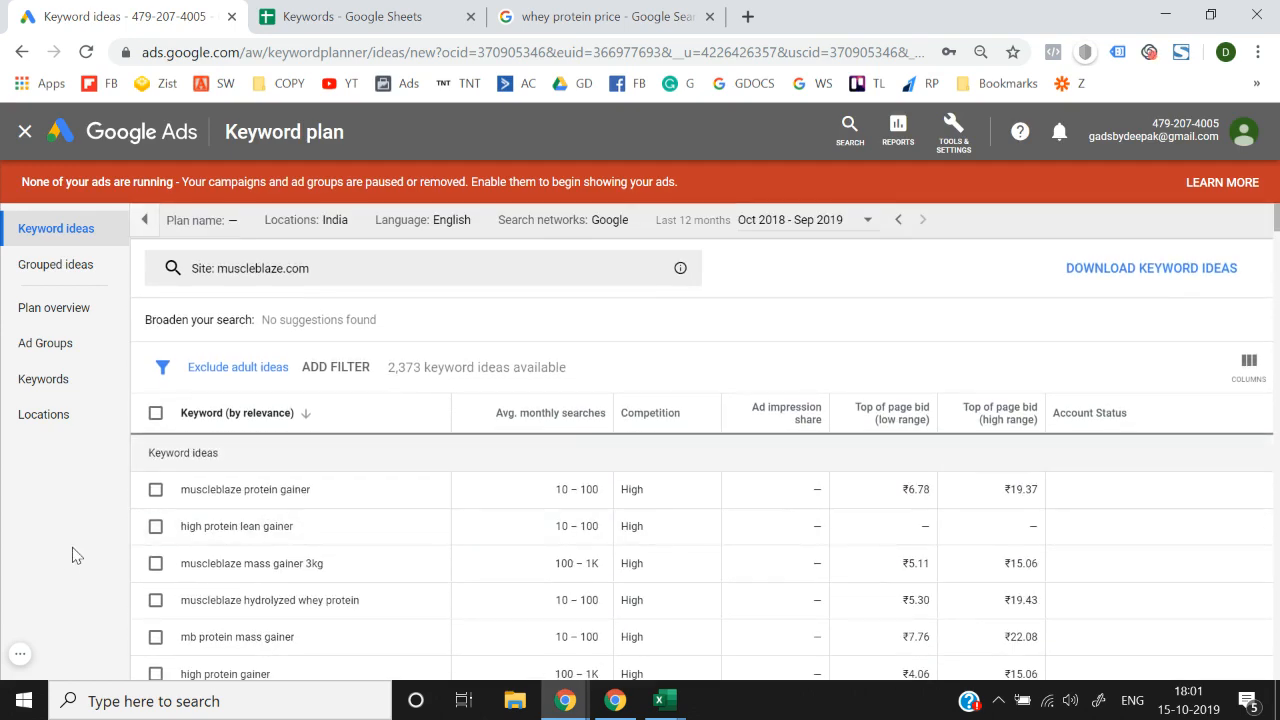
# Step: Examine the keyword ideas generated from muscleblaze.com, from the start of the list down to the raw protein and raw whey isolate keywords
pyautogui.scroll(-6, 452, 569)
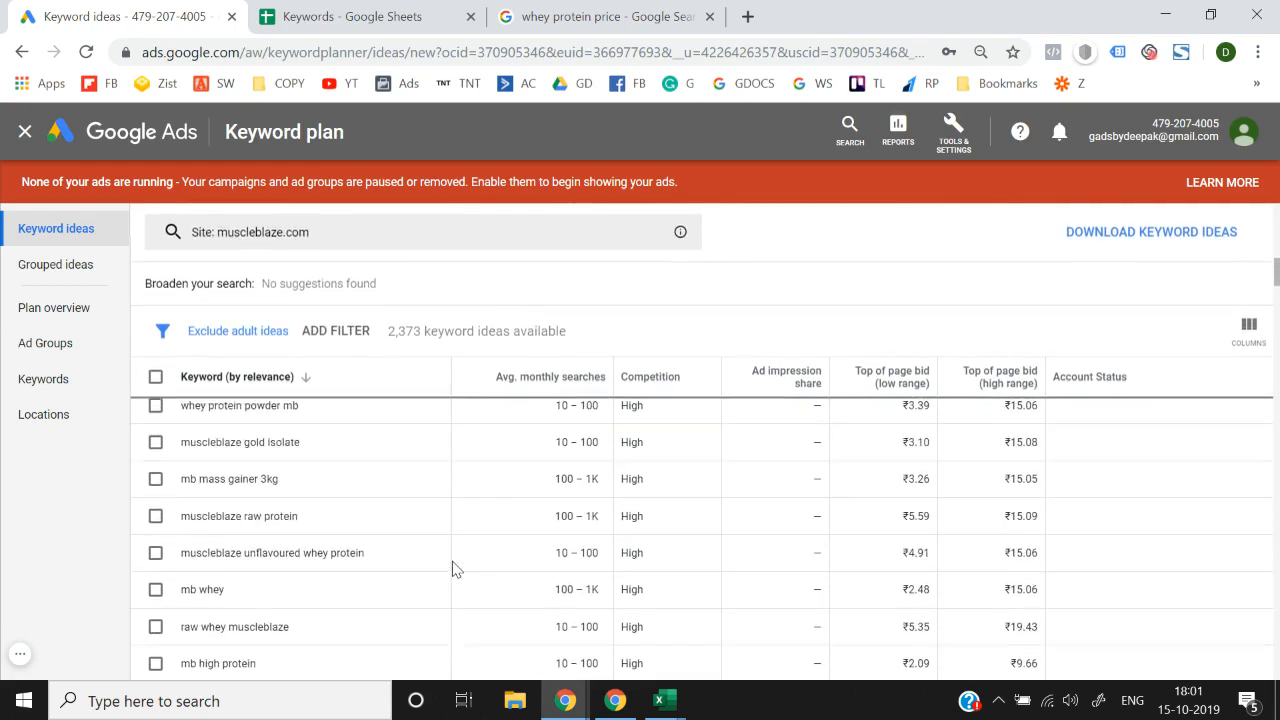
pyautogui.scroll(2, 452, 569)
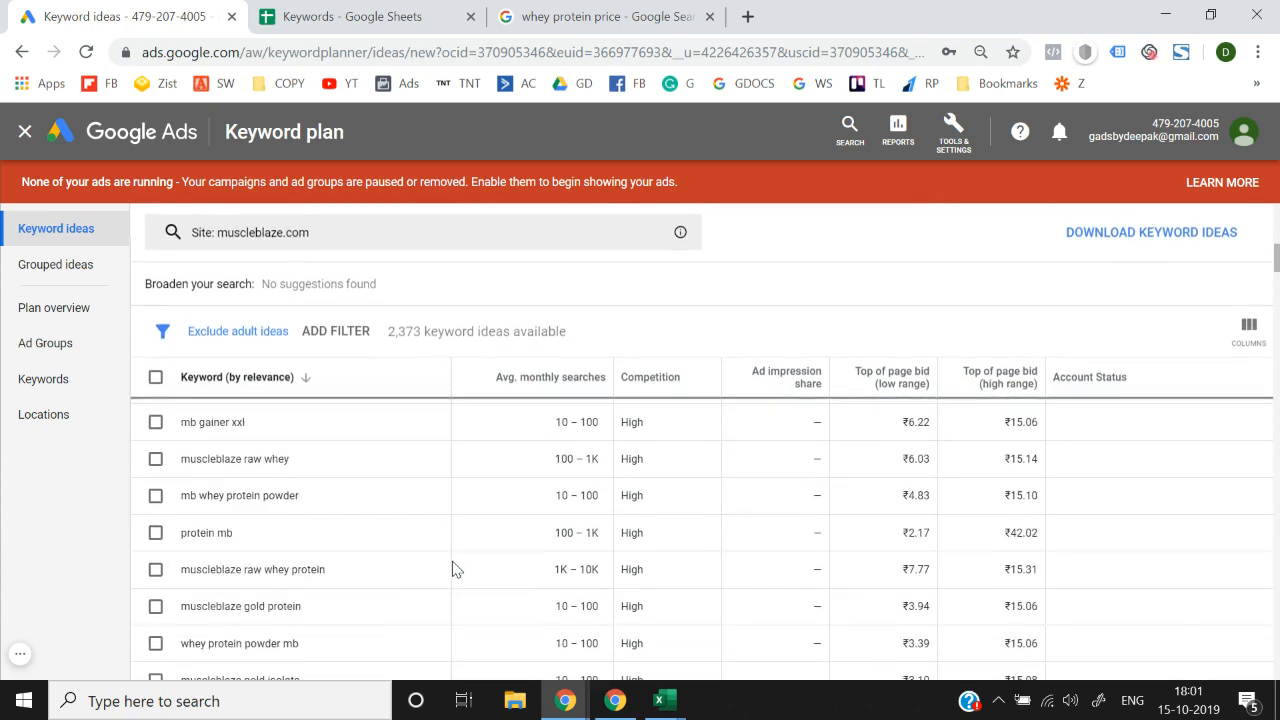
pyautogui.scroll(-2, 452, 569)
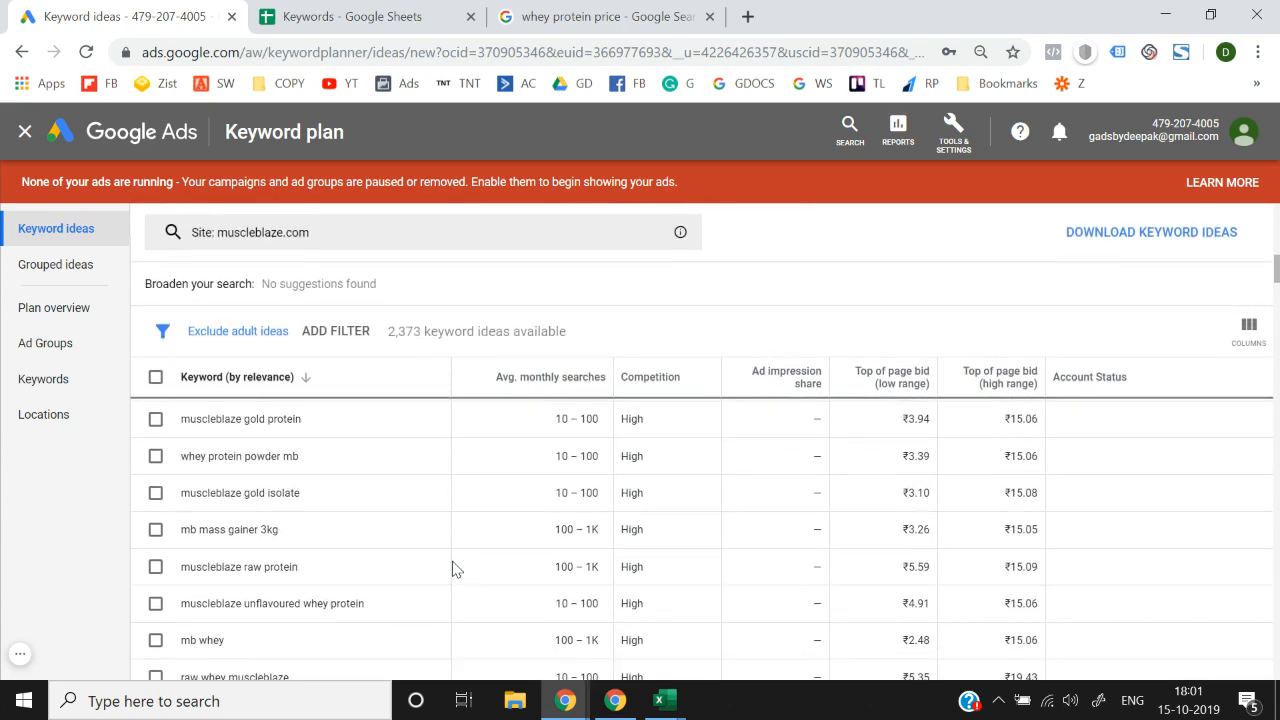
pyautogui.scroll(-5, 452, 569)
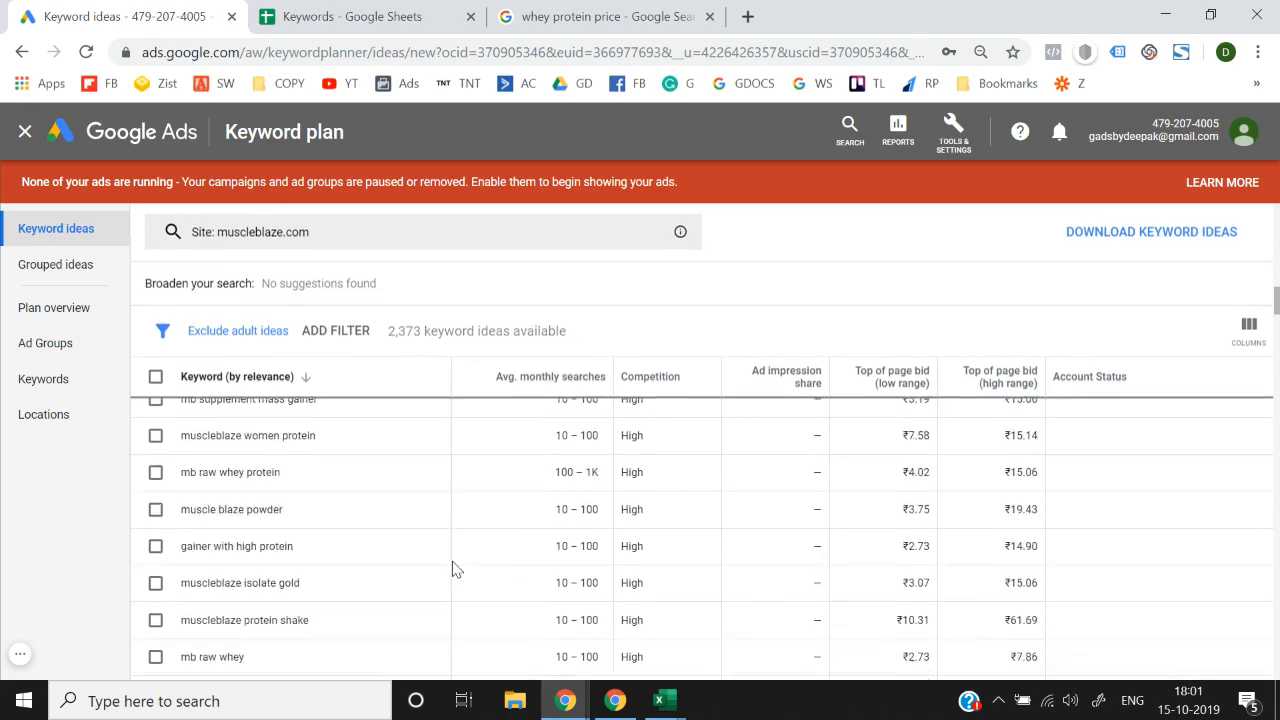
pyautogui.scroll(-2, 452, 569)
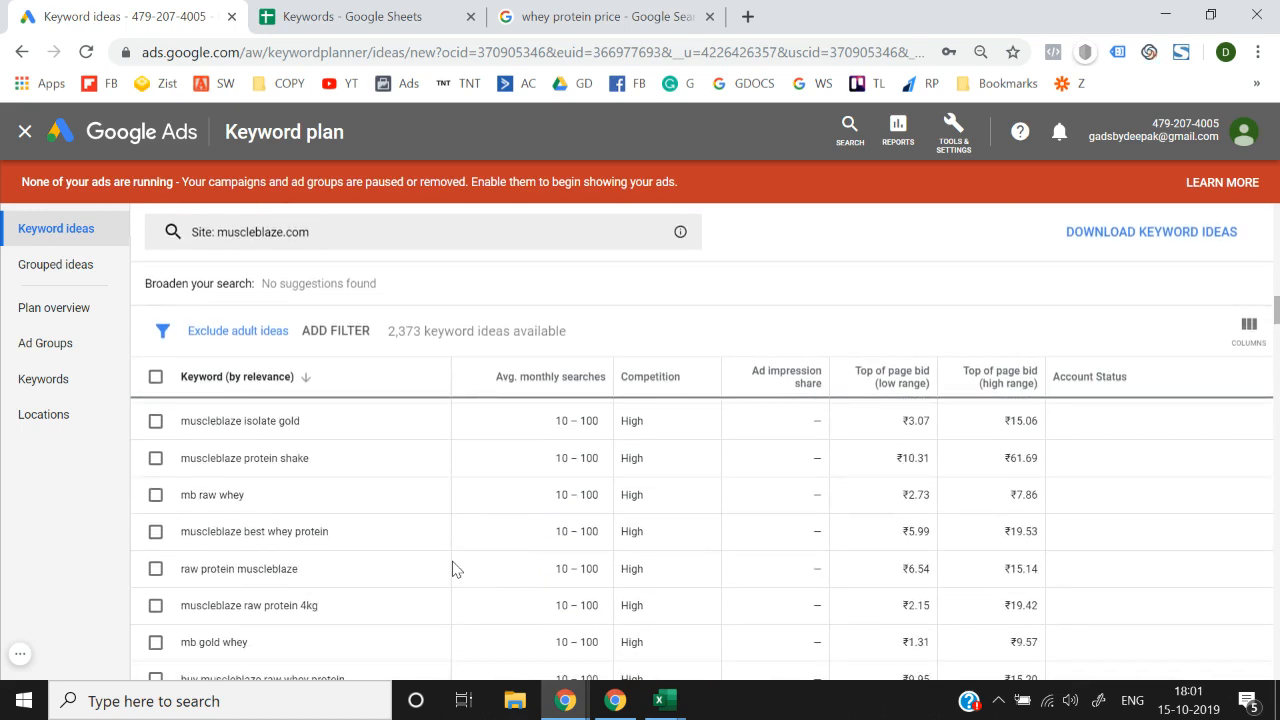
pyautogui.scroll(-2, 452, 569)
pyautogui.scroll(-2, 452, 569)
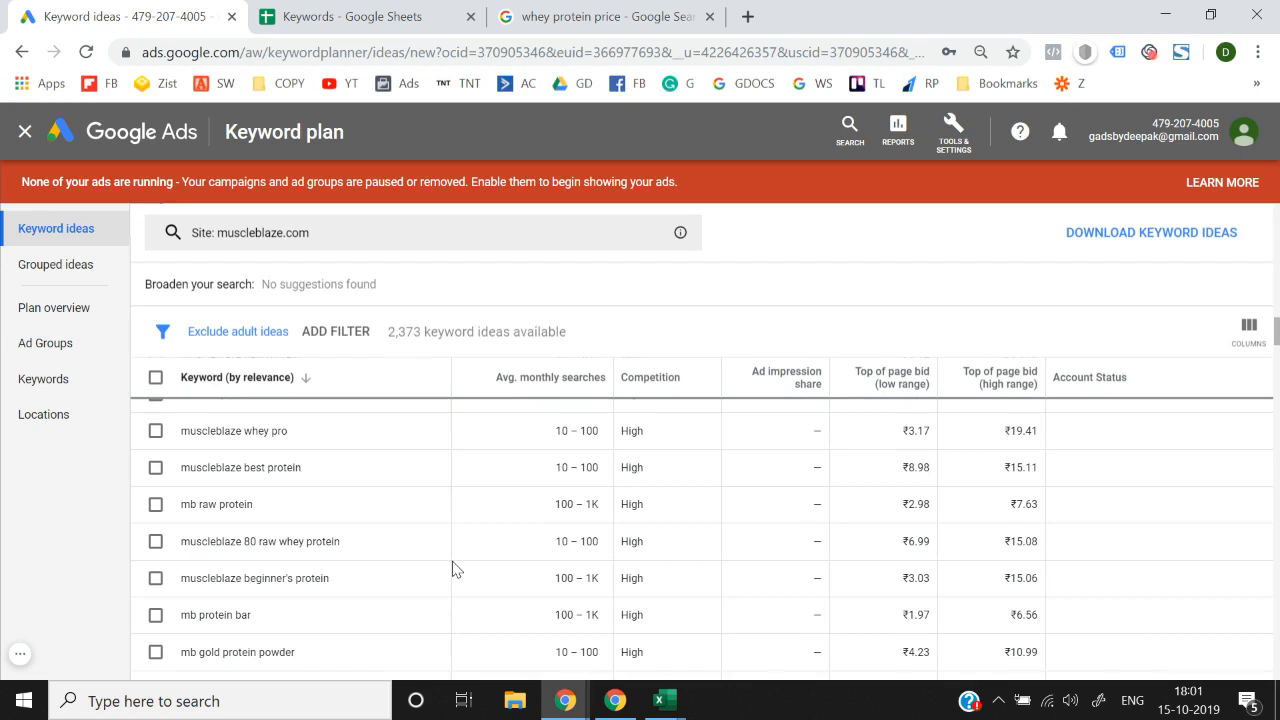
pyautogui.scroll(-1, 452, 569)
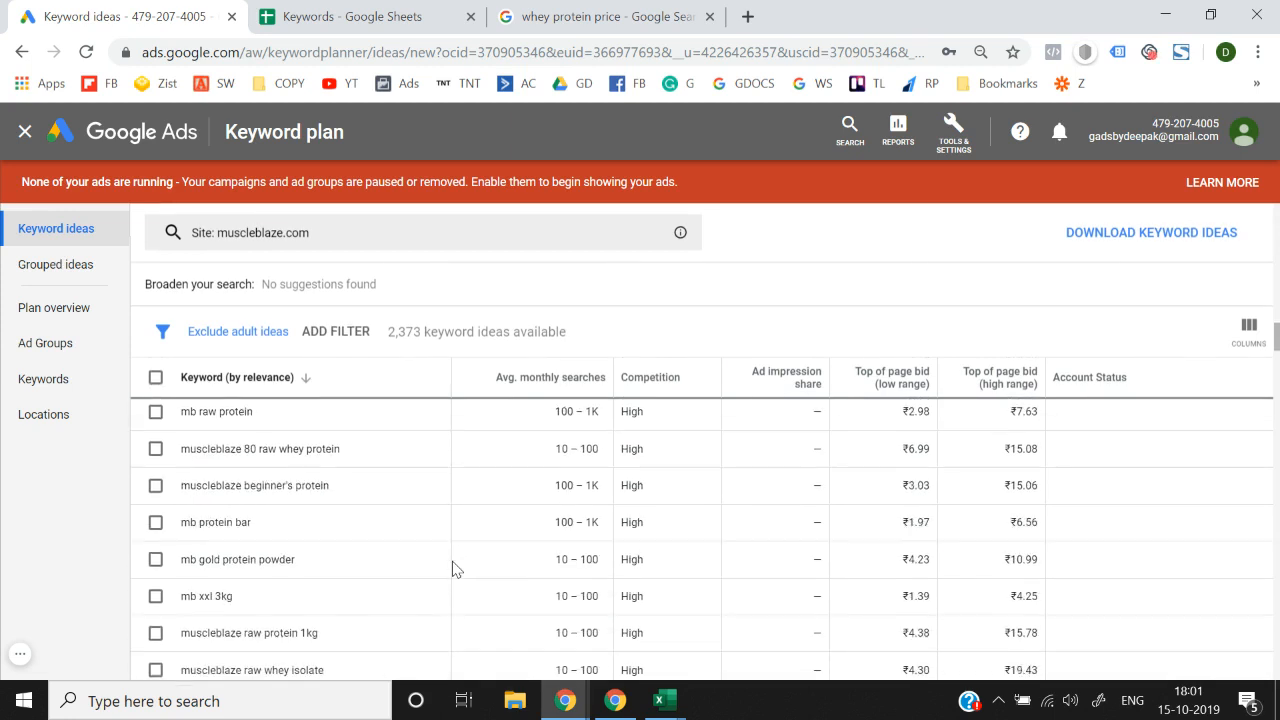
# Step: Switch to the Keywords sheet and review the unlabelled protein keywords from row 99 down to row 192
pyautogui.hotkey('ctrl', 'Tab')
pyautogui.scroll(-2, 373, 494)
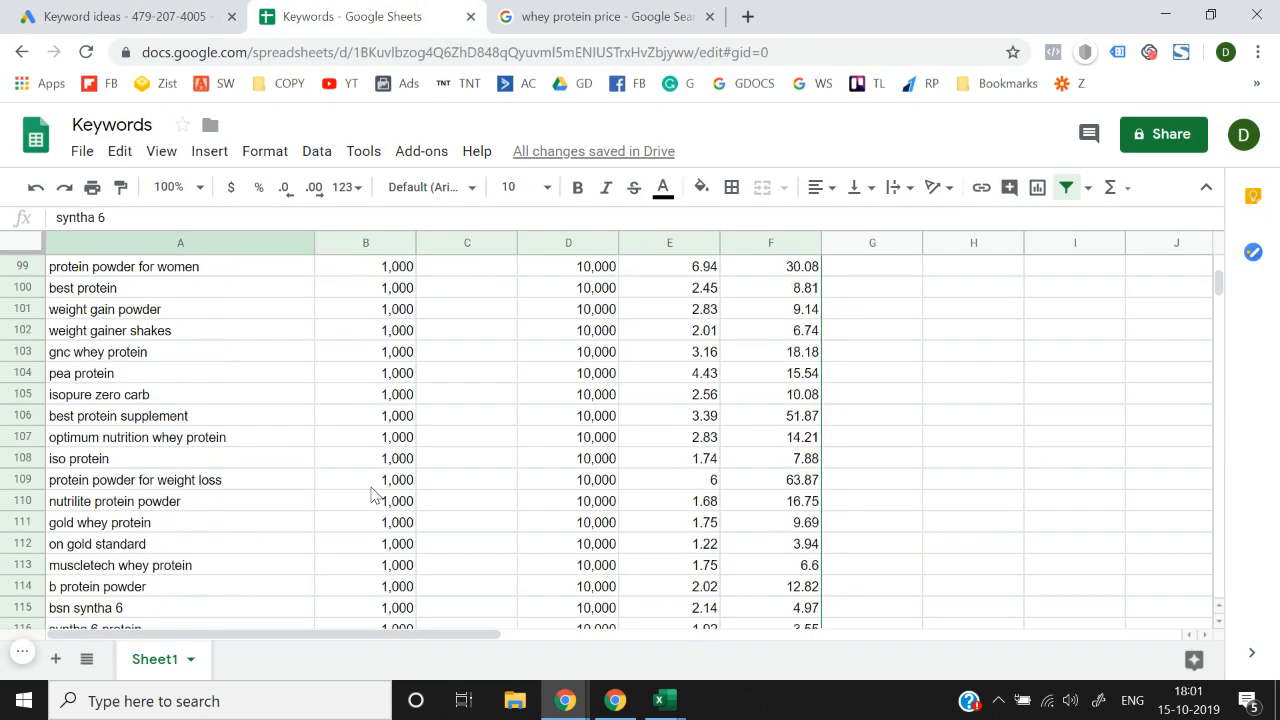
pyautogui.scroll(-2, 229, 539)
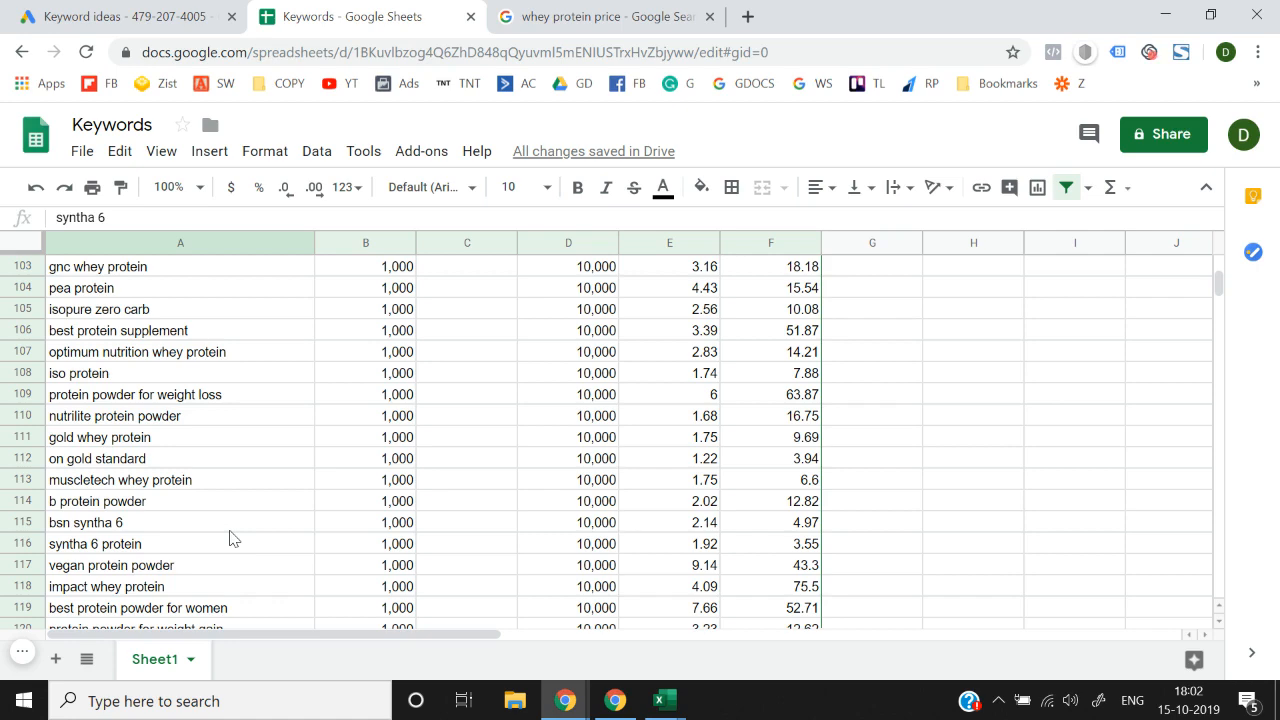
pyautogui.scroll(-2, 230, 539)
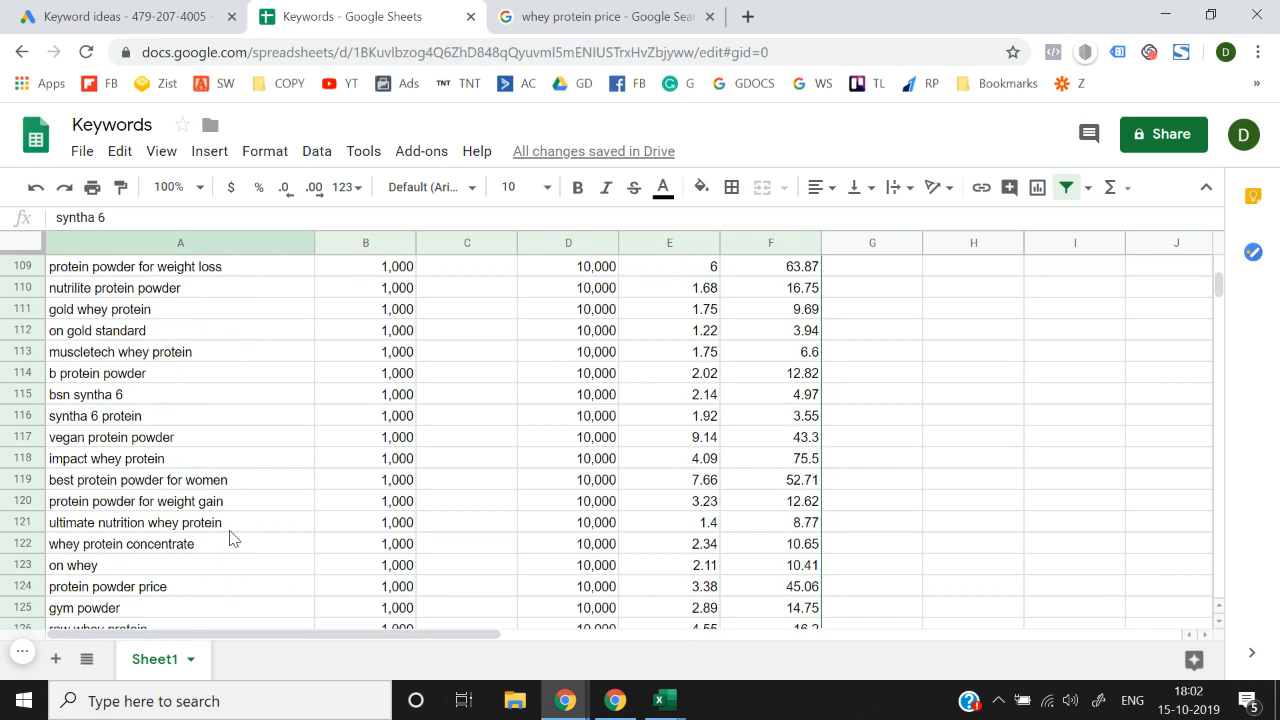
pyautogui.scroll(-3, 230, 539)
pyautogui.scroll(-2, 230, 539)
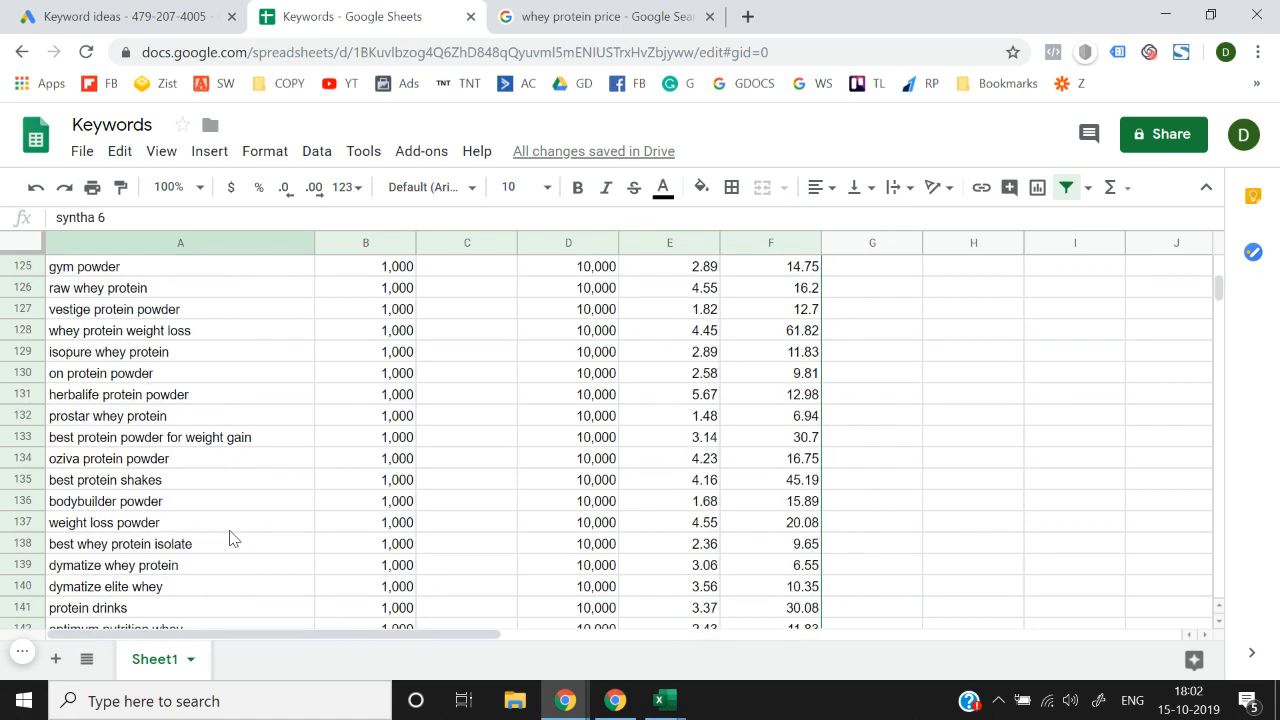
pyautogui.scroll(-4, 230, 539)
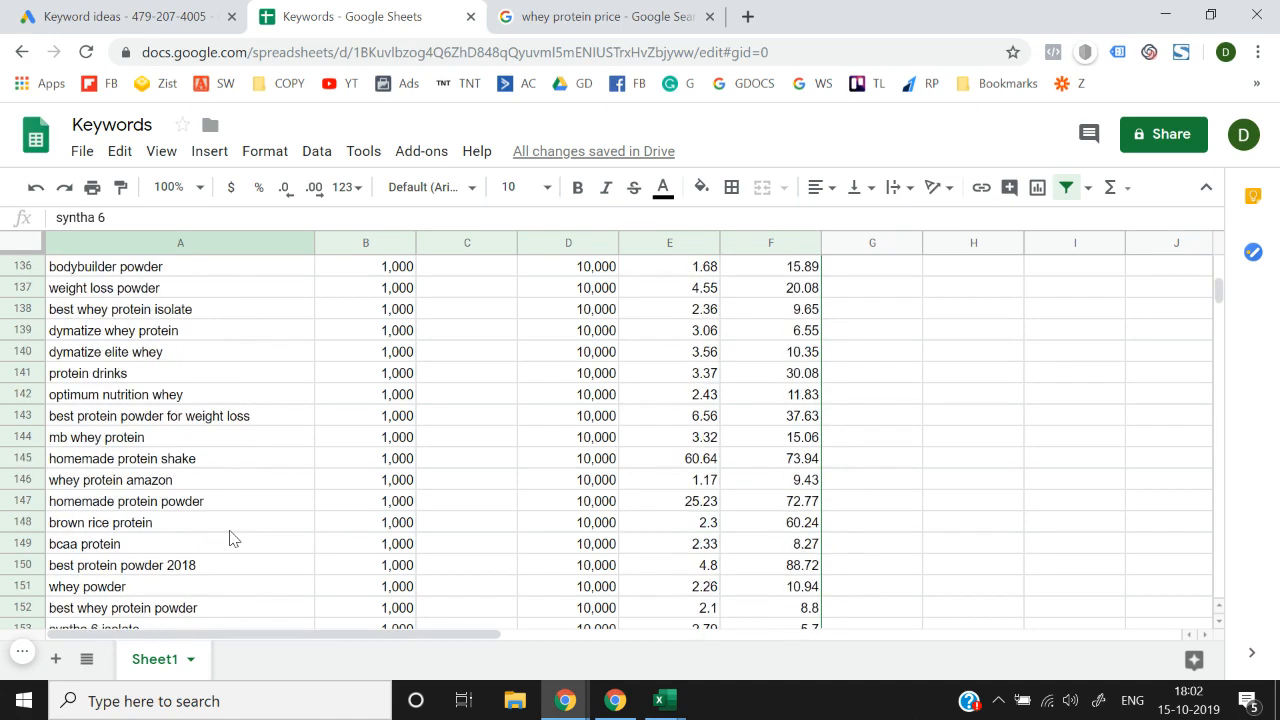
pyautogui.scroll(-2, 230, 539)
pyautogui.scroll(-3, 230, 539)
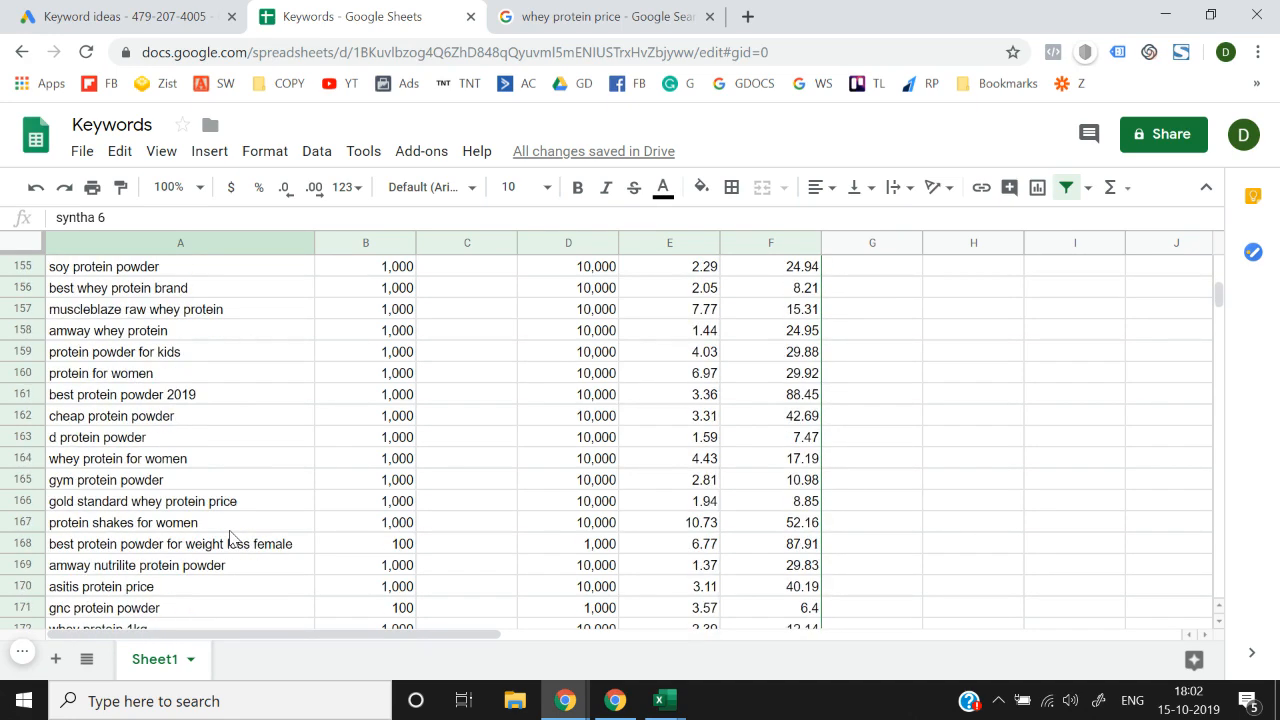
pyautogui.scroll(-7, 230, 539)
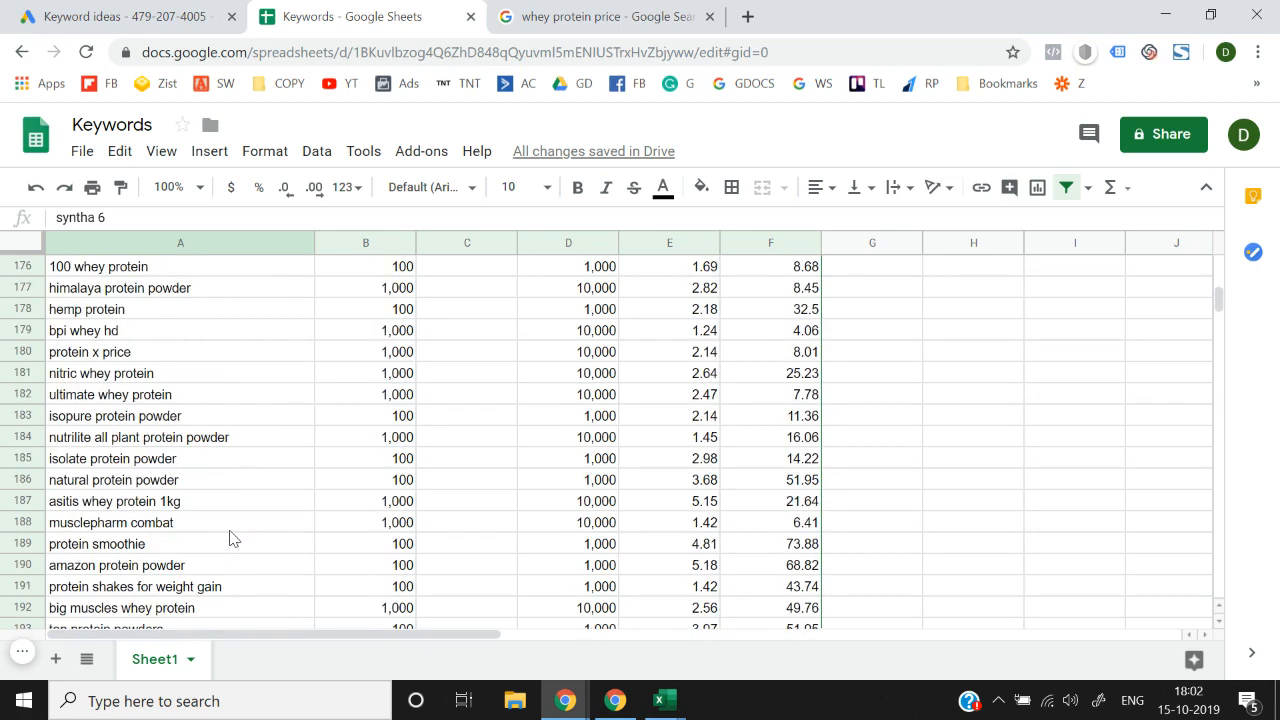
# Step: Review the highlighted keywords labelled Whey in rows 80 to 94 and go back to the first keywords in the sheet
pyautogui.scroll(20, 230, 539)
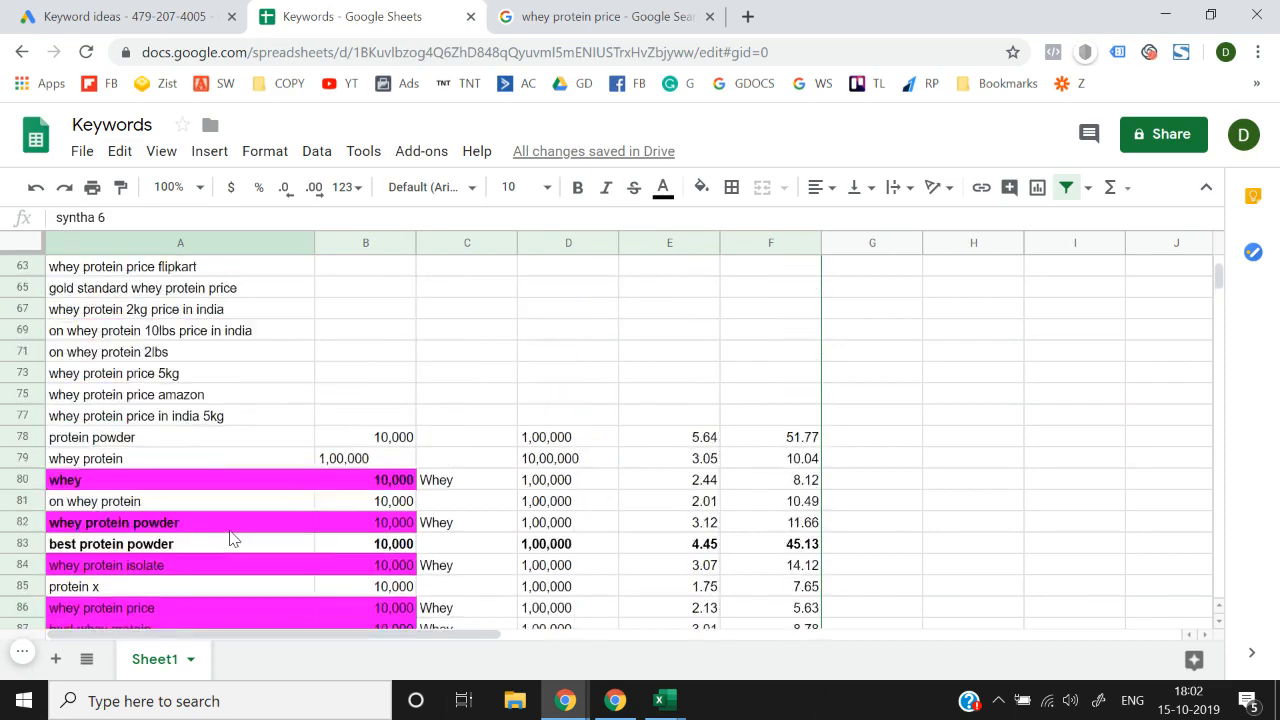
pyautogui.scroll(-20, 230, 539)
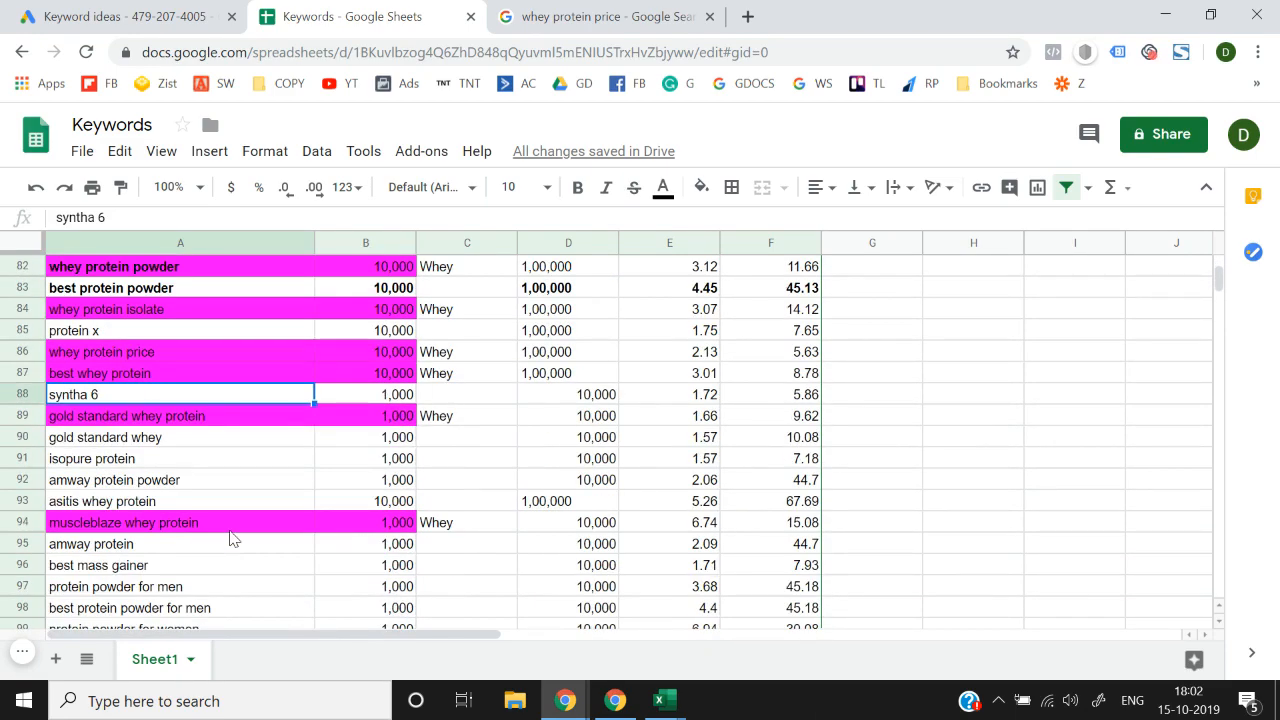
pyautogui.scroll(-2, 230, 539)
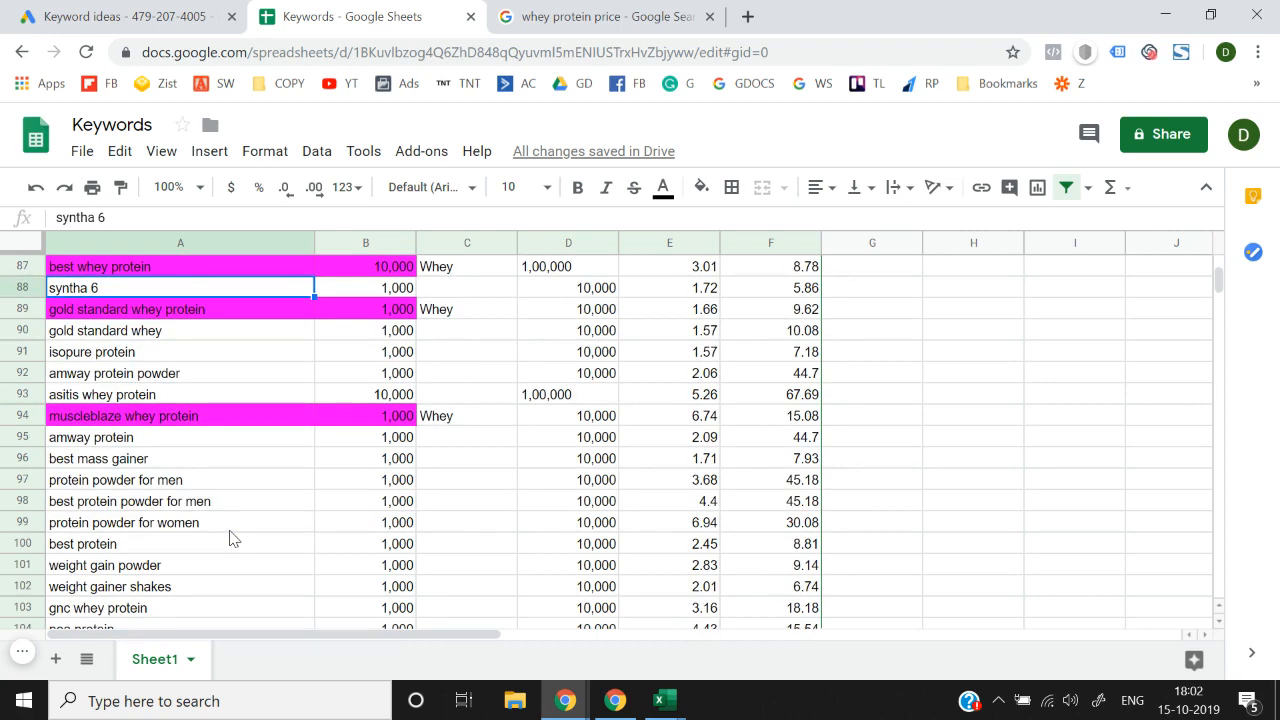
pyautogui.scroll(20, 230, 539)
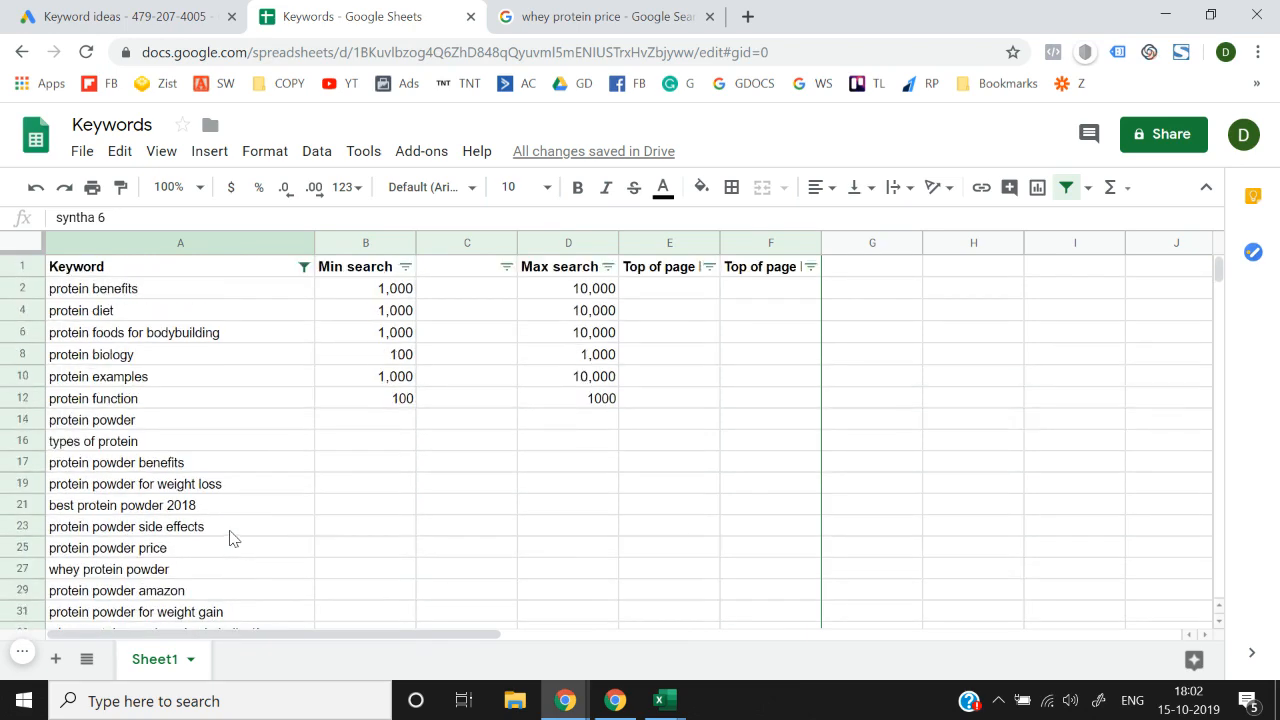
pyautogui.scroll(-2, 230, 539)
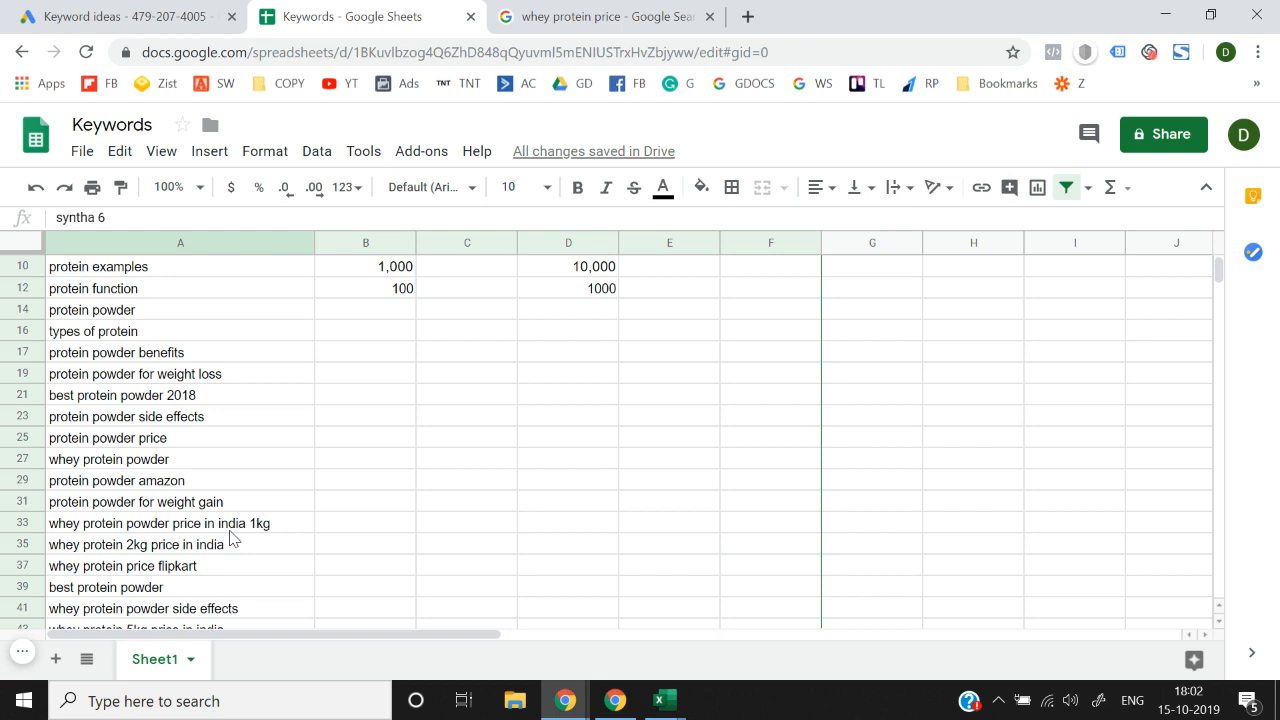
# Step: Check the Keyword Planner ideas briefly, return to the Keywords sheet, review its keywords down to row 139 and go back to the header row
pyautogui.click(95, 14)
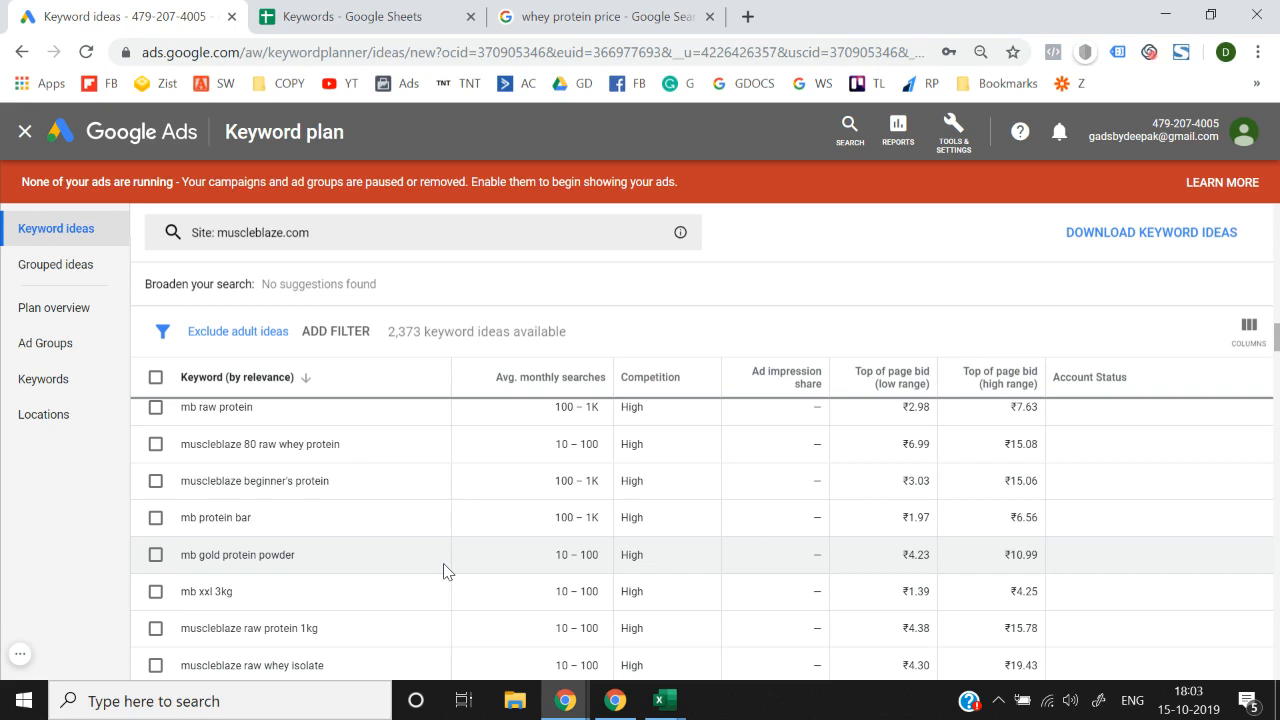
pyautogui.click(375, 16)
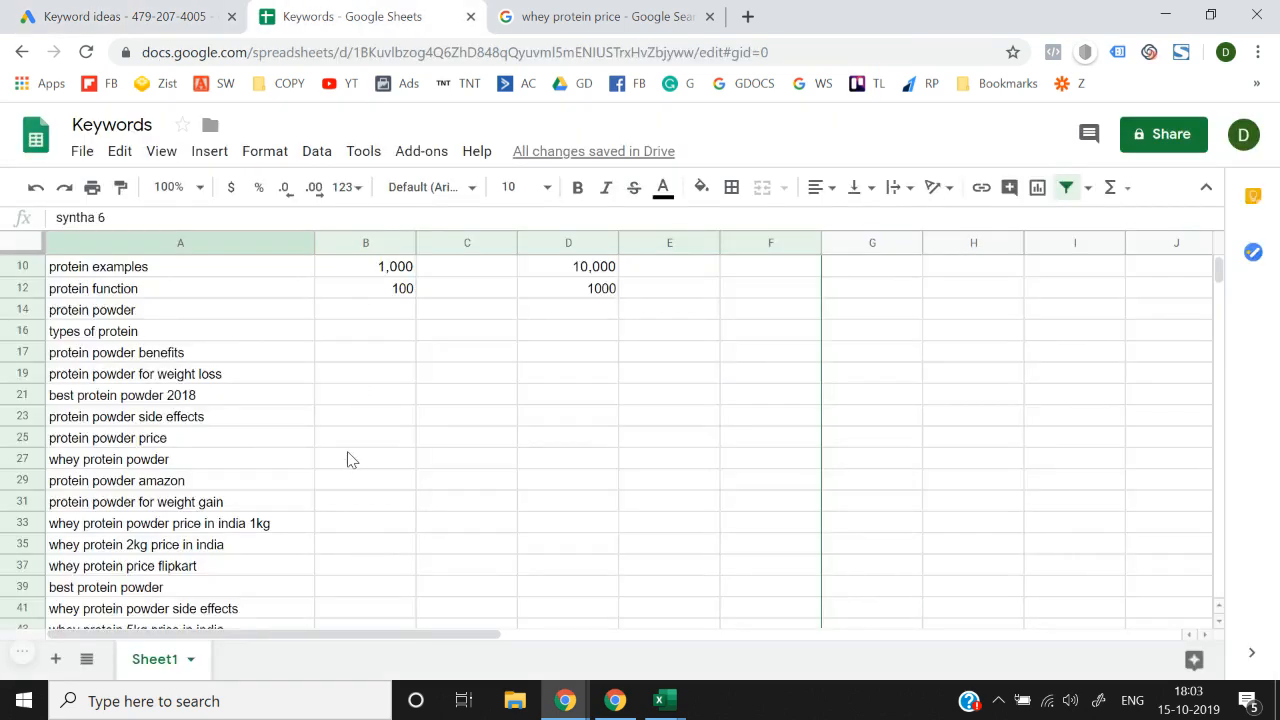
pyautogui.scroll(-5, 349, 459)
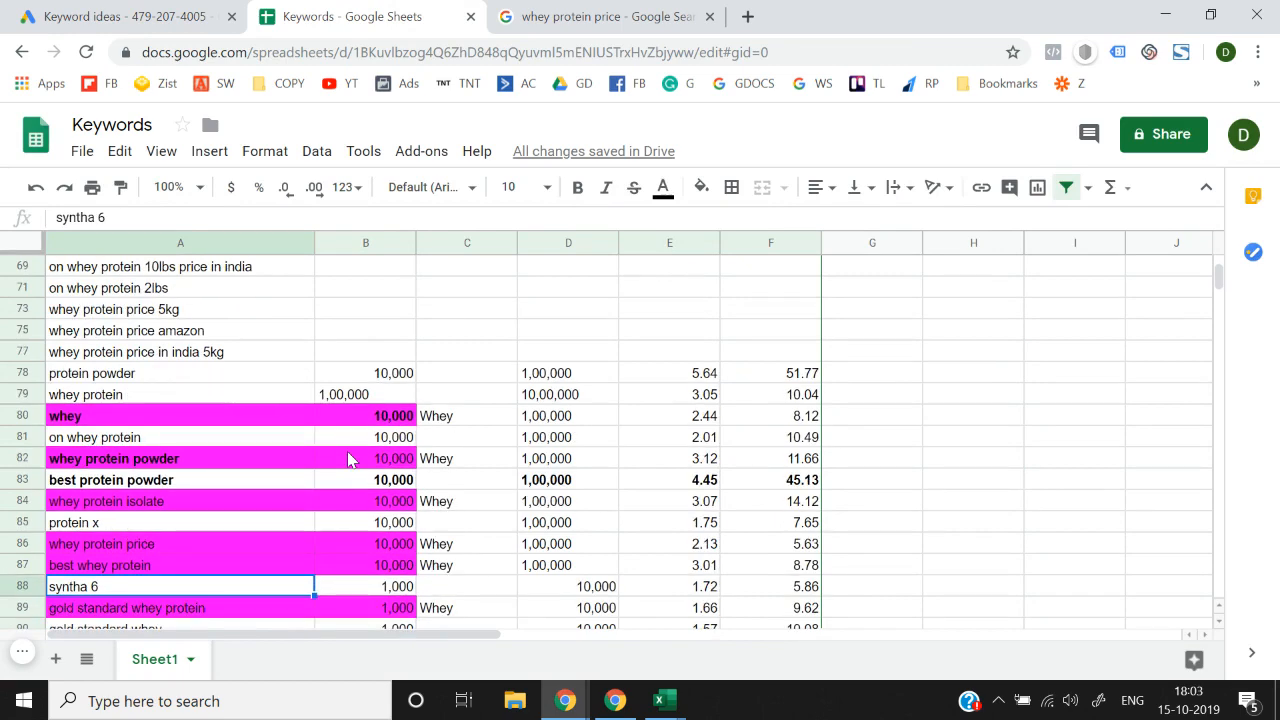
pyautogui.scroll(-3, 349, 459)
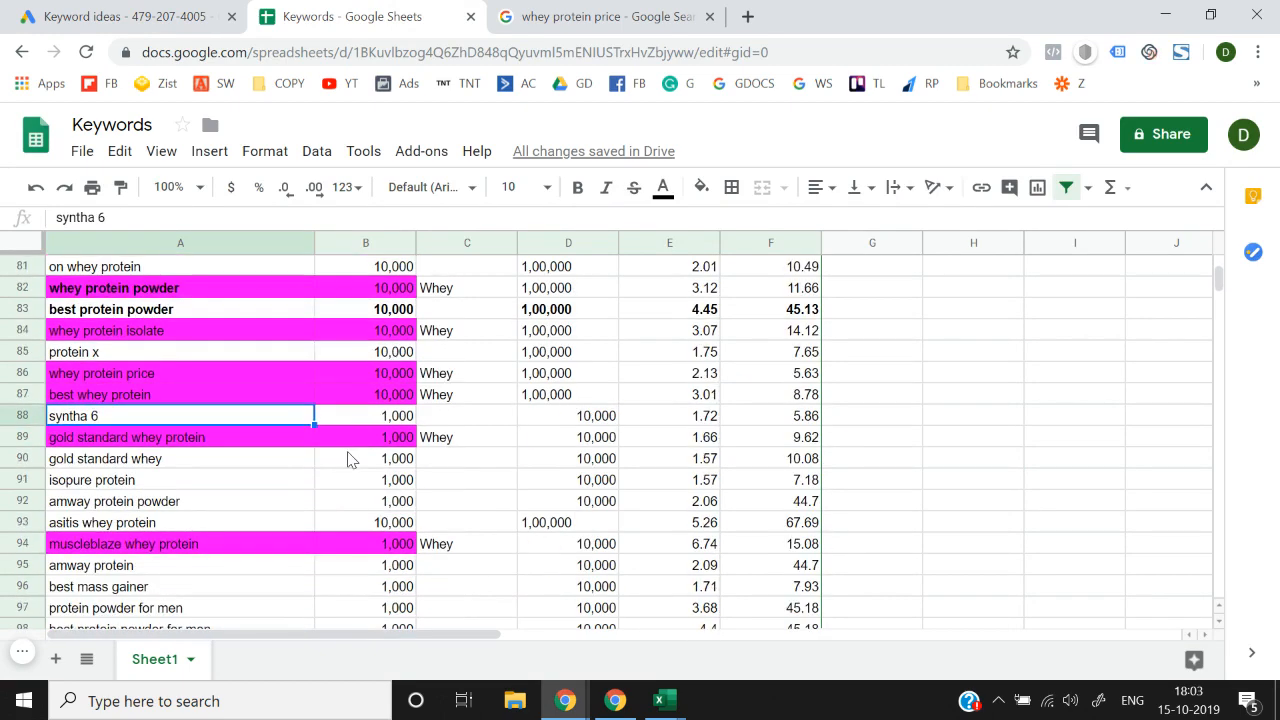
pyautogui.scroll(-1, 349, 459)
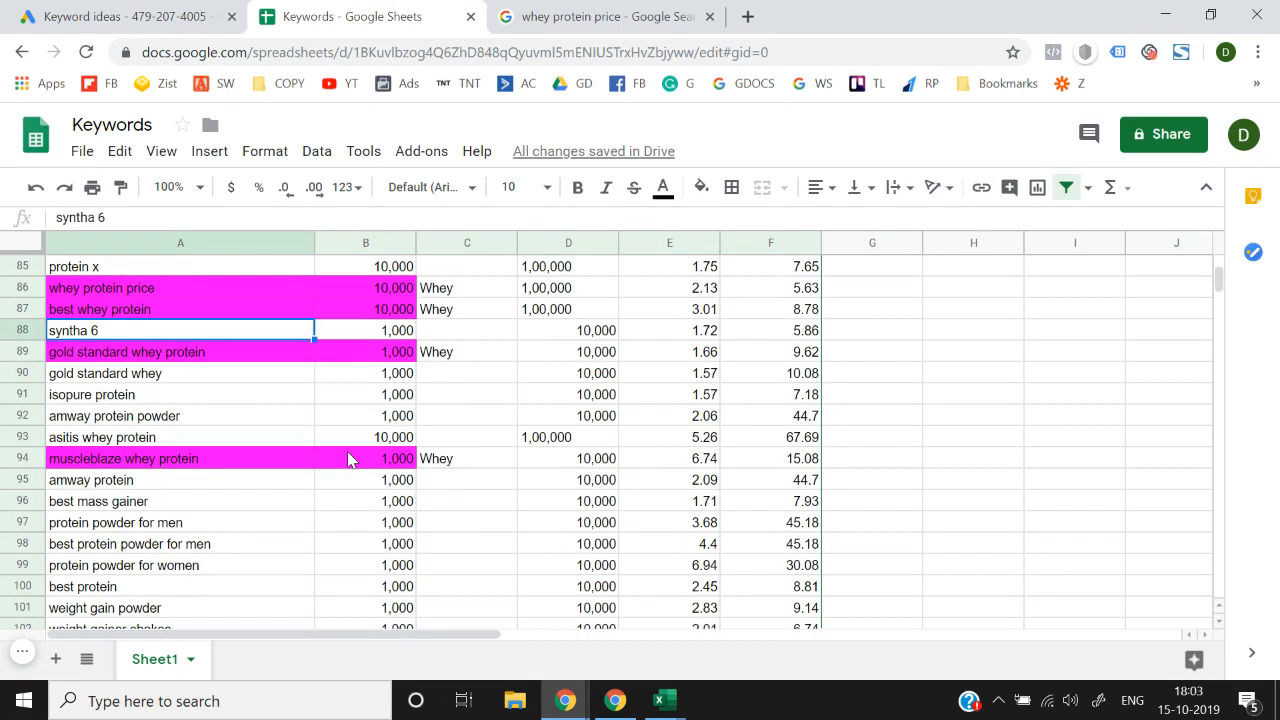
pyautogui.click(215, 493)
pyautogui.scroll(-6, 215, 493)
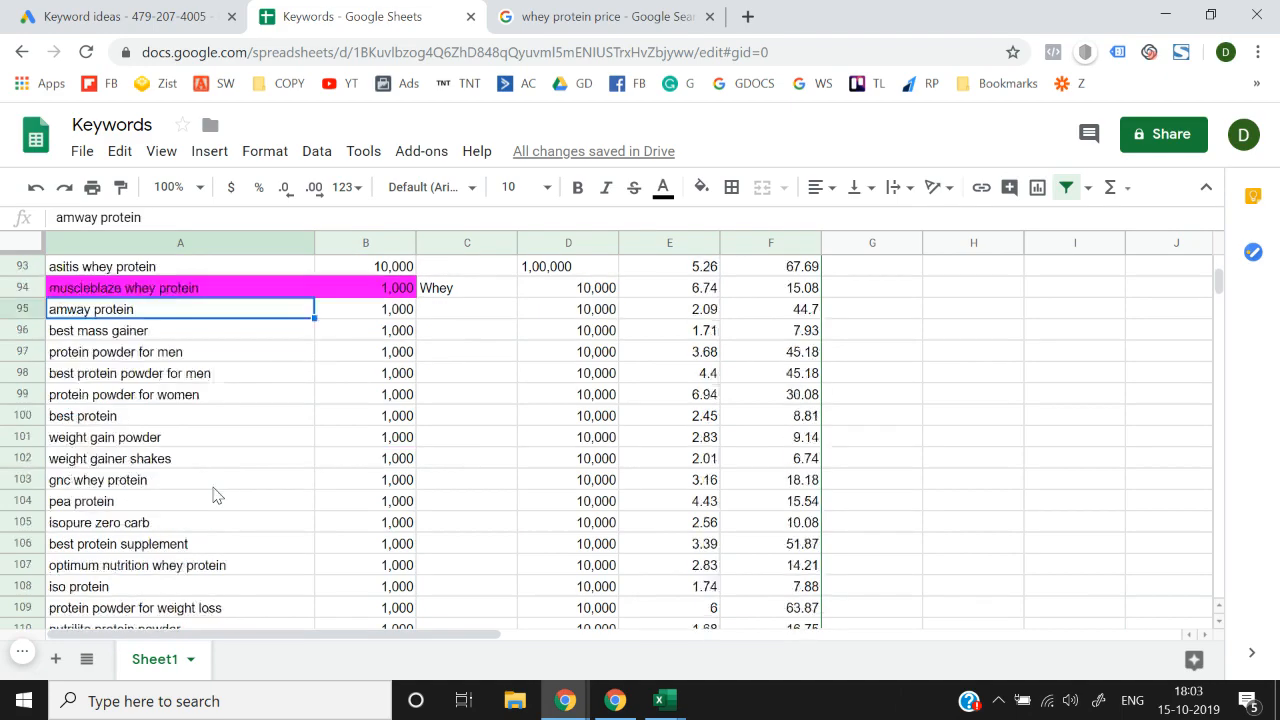
pyautogui.scroll(-8, 215, 493)
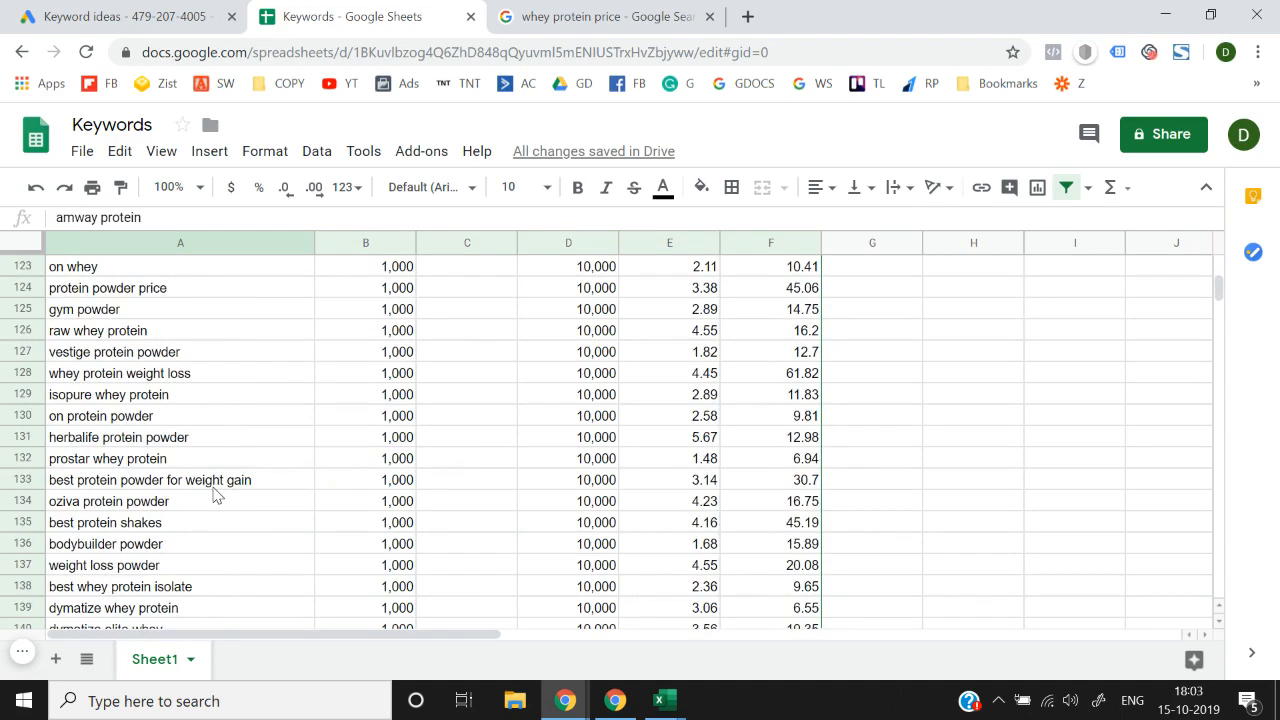
pyautogui.scroll(20, 215, 493)
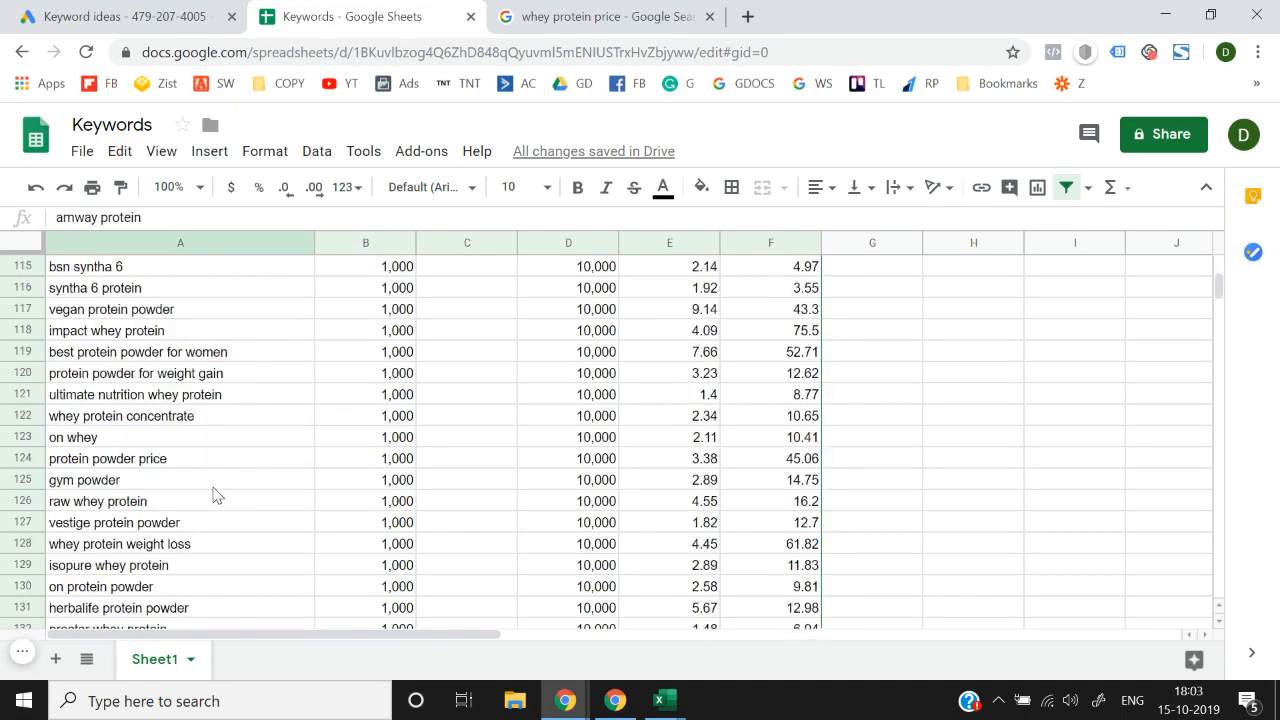
pyautogui.scroll(-8, 215, 493)
pyautogui.scroll(-10, 215, 493)
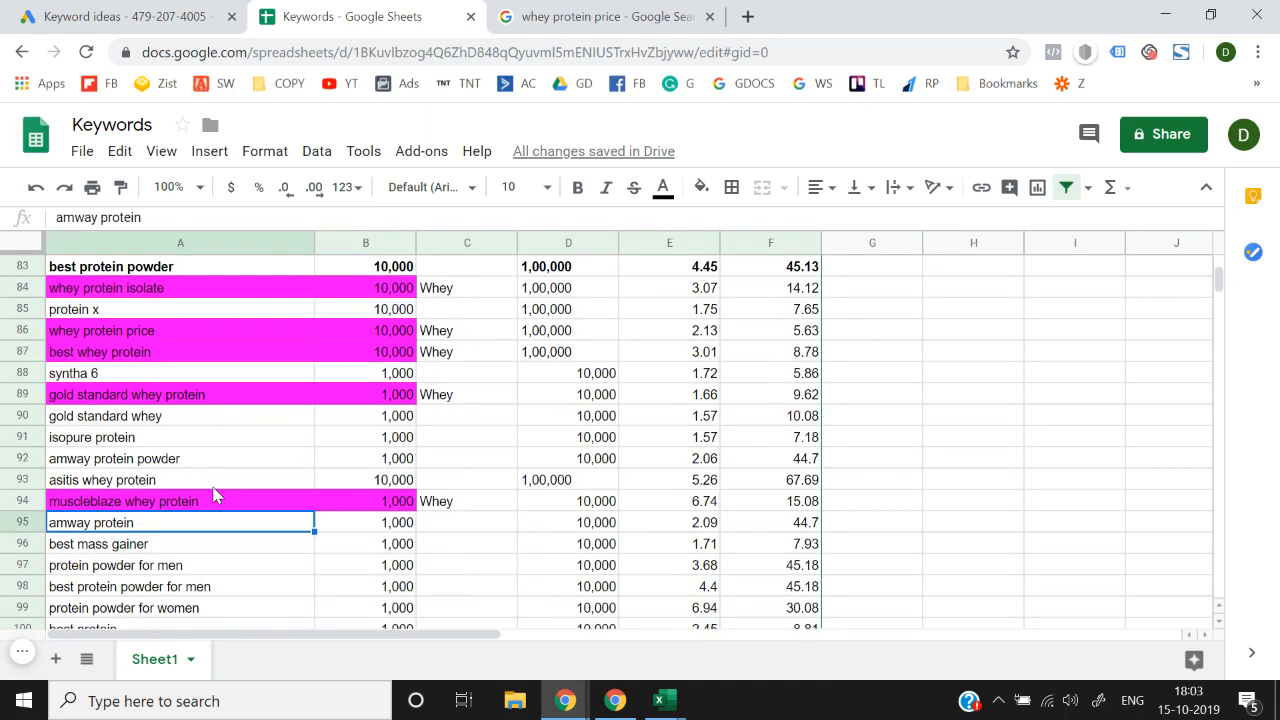
pyautogui.scroll(20, 214, 496)
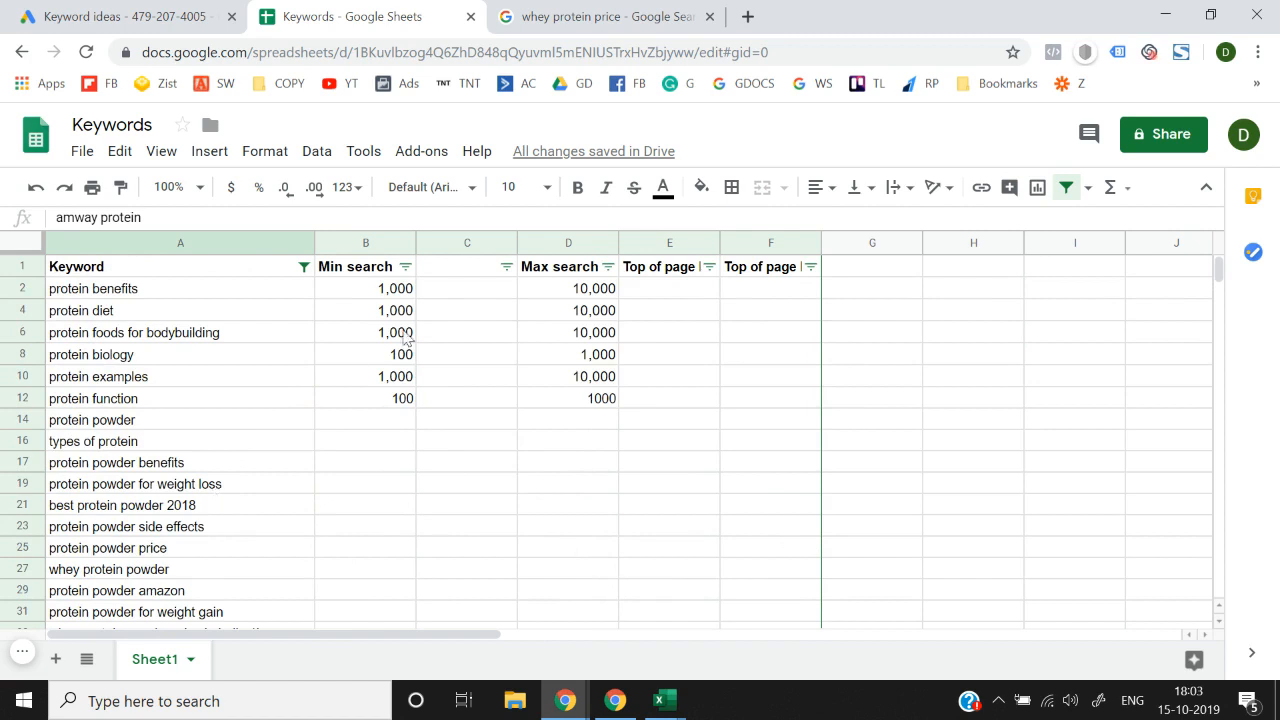
# Step: Switch to Google Ads and examine the average monthly searches and competition of the muscleblaze.com keyword ideas
pyautogui.click(187, 14)
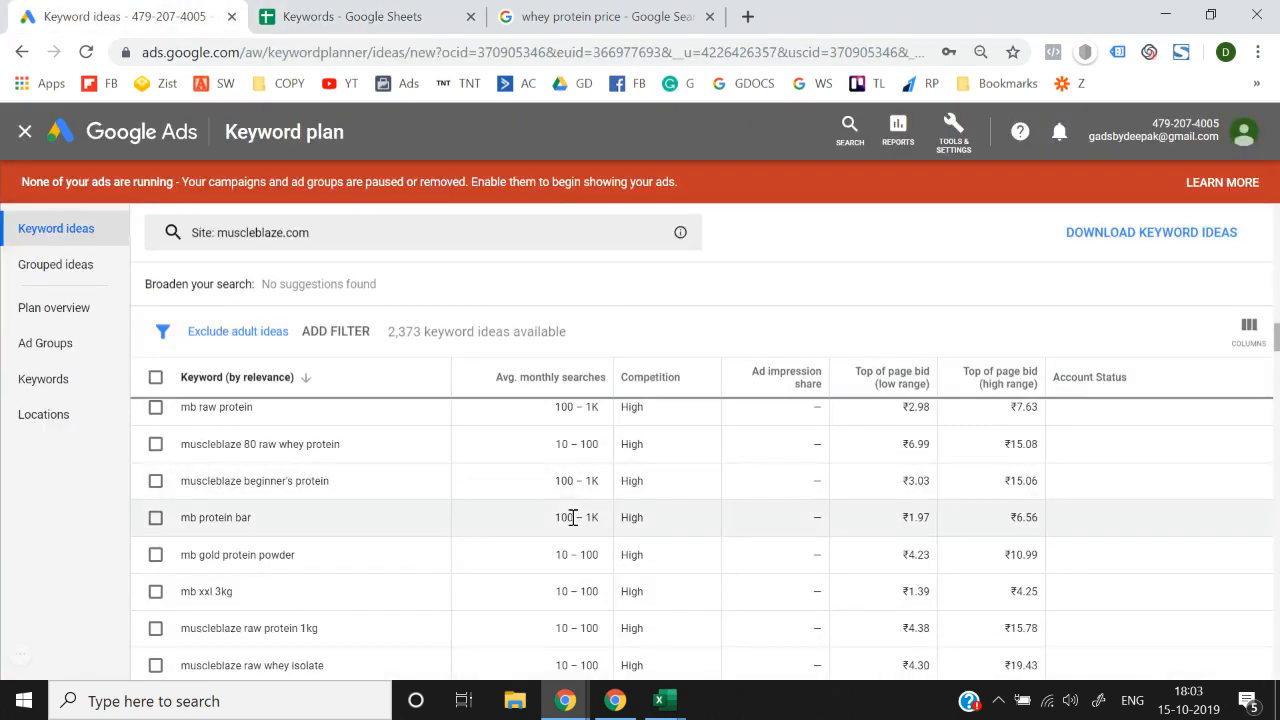
pyautogui.scroll(-1, 560, 500)
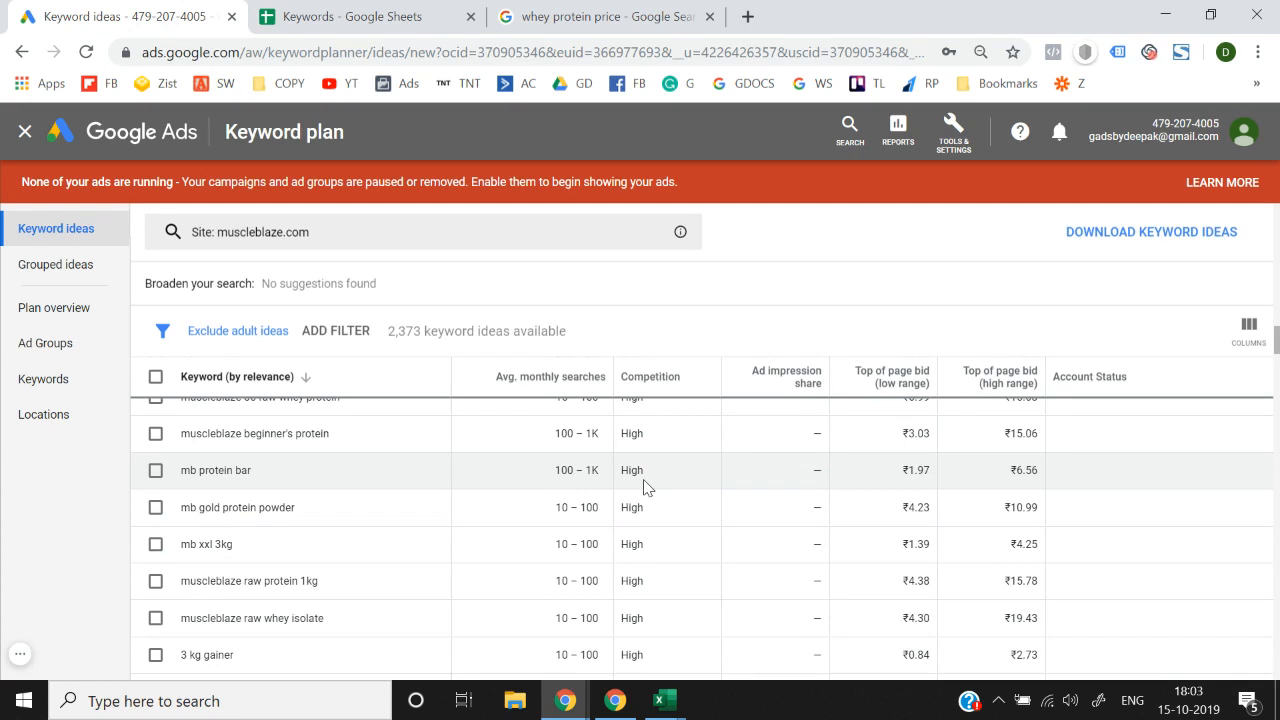
pyautogui.scroll(5, 645, 487)
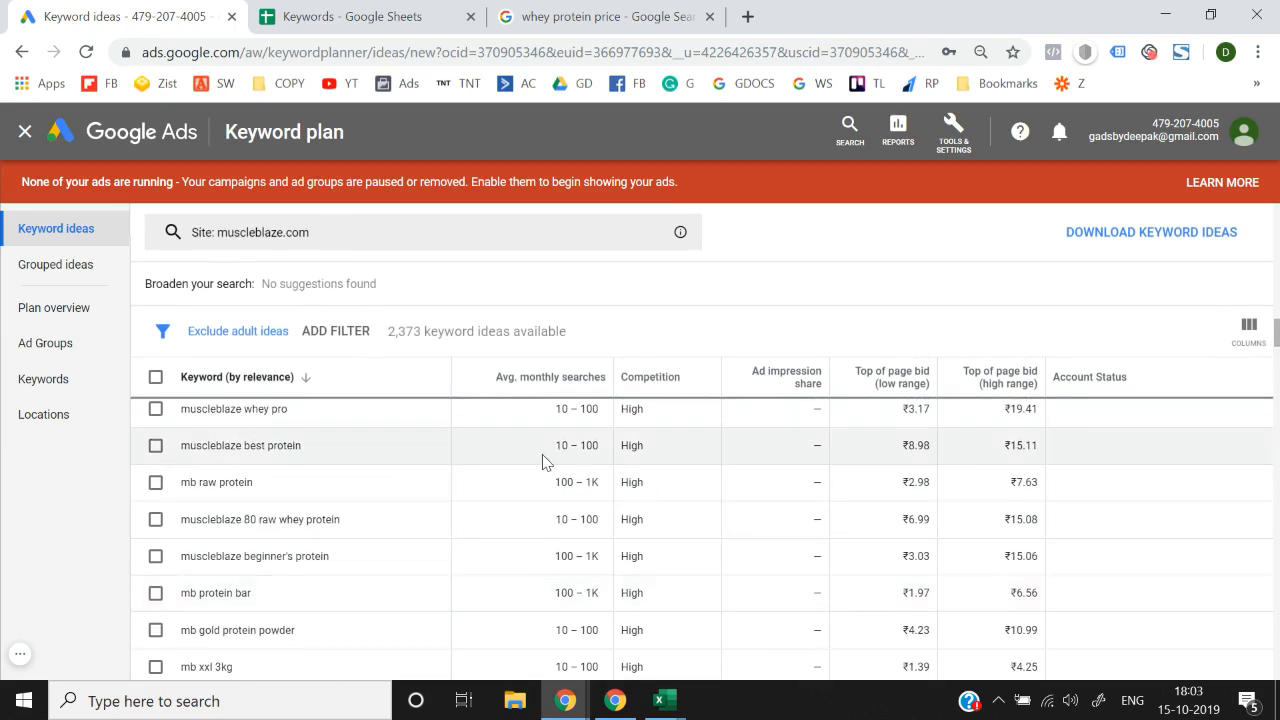
pyautogui.scroll(-5, 583, 468)
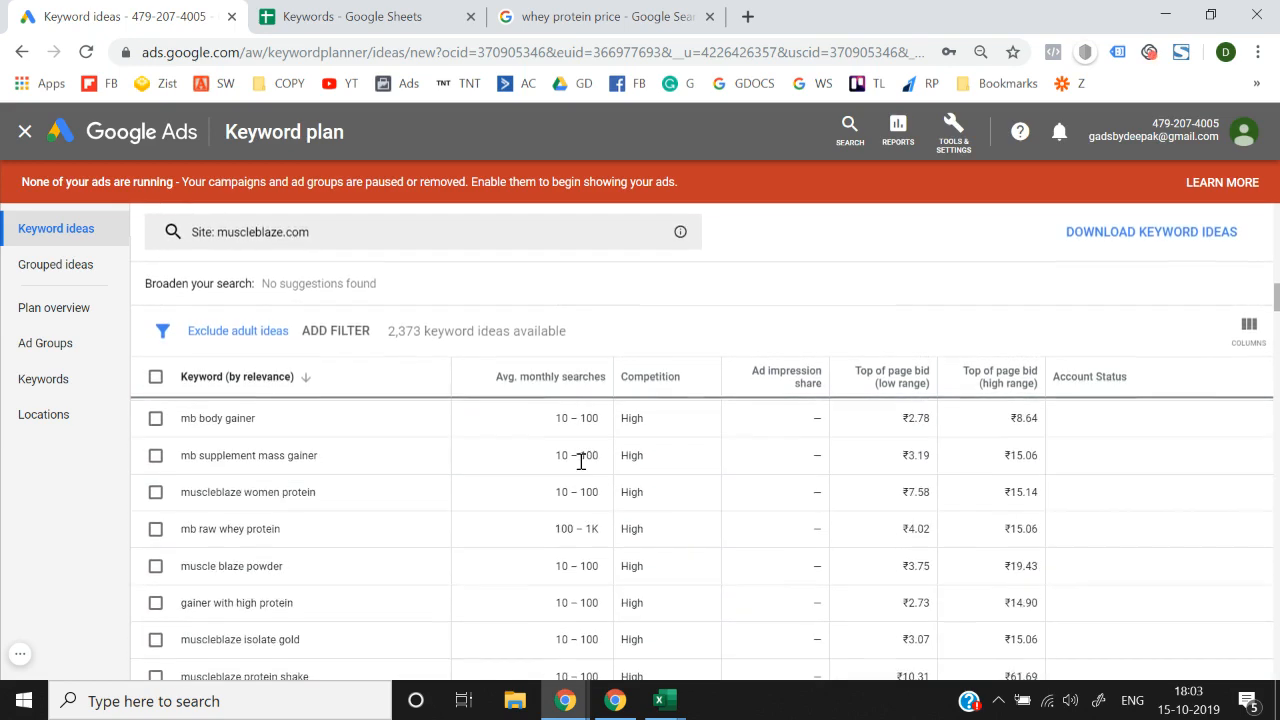
pyautogui.scroll(6, 581, 461)
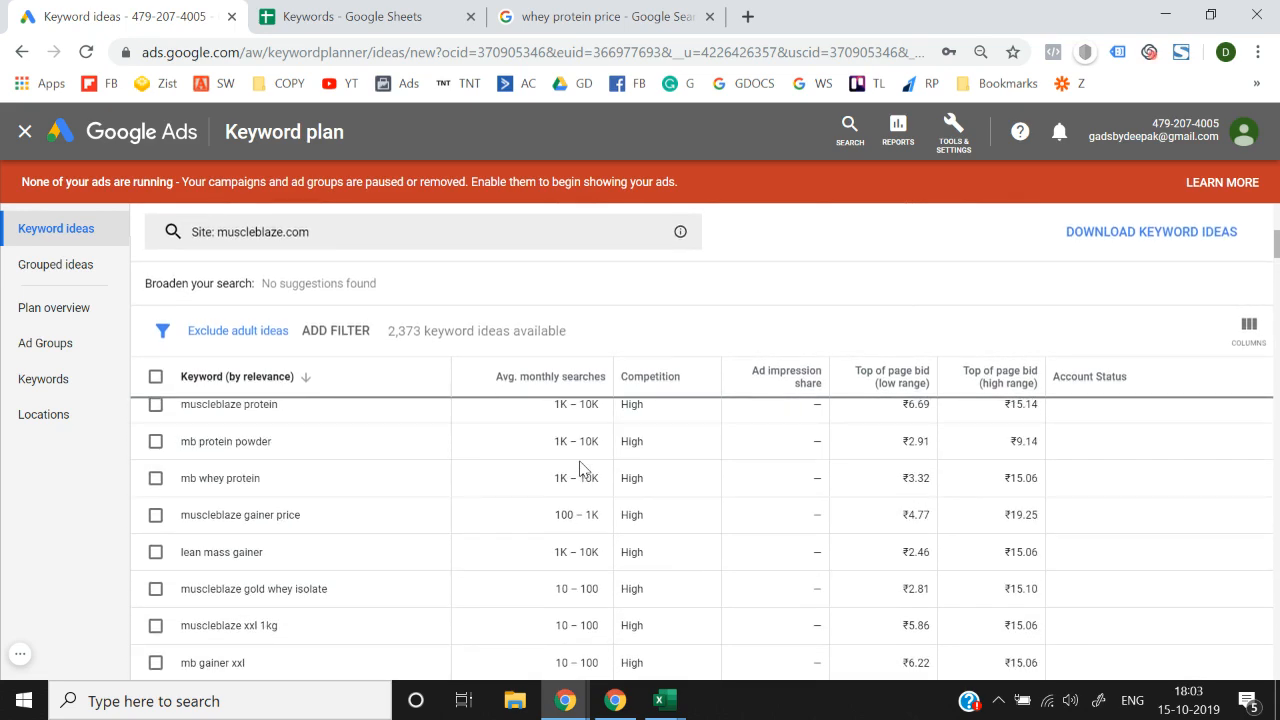
# Step: Return to the Keywords sheet and review the keywords lacking search volumes, down to the first highlighted whey keyword in row 80
pyautogui.click(345, 16)
pyautogui.scroll(-5, 337, 477)
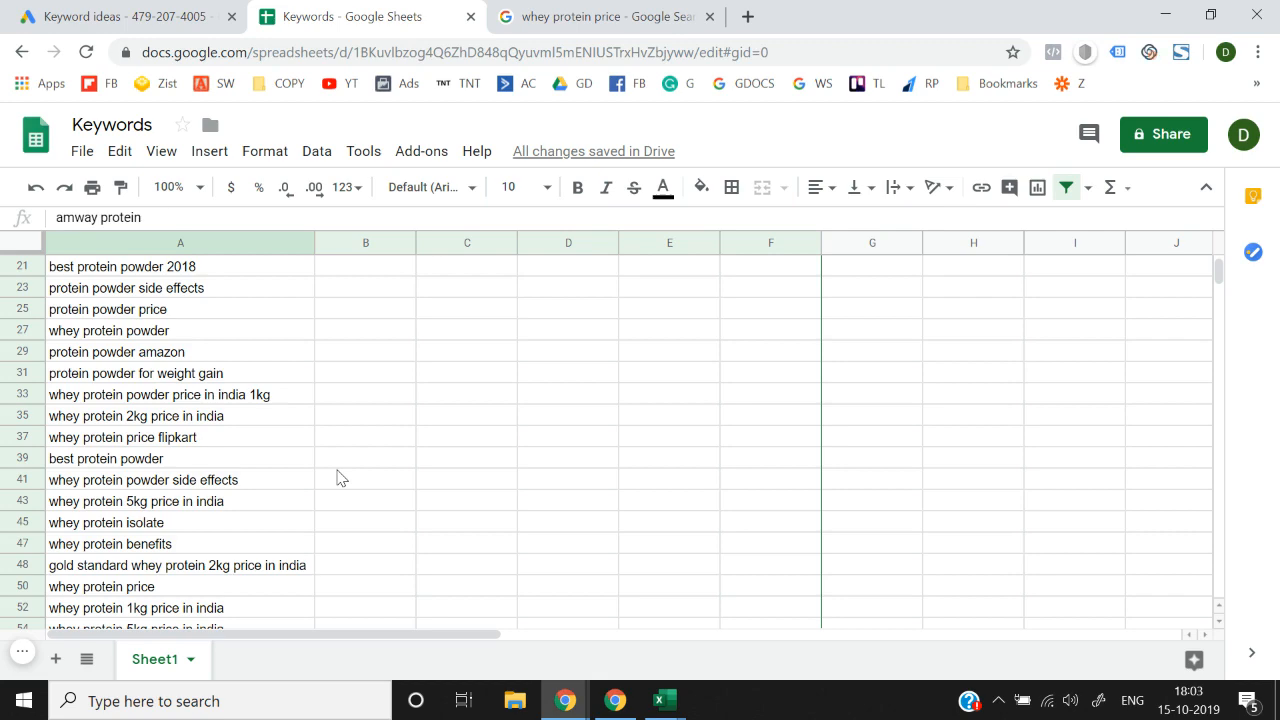
pyautogui.scroll(-4, 337, 477)
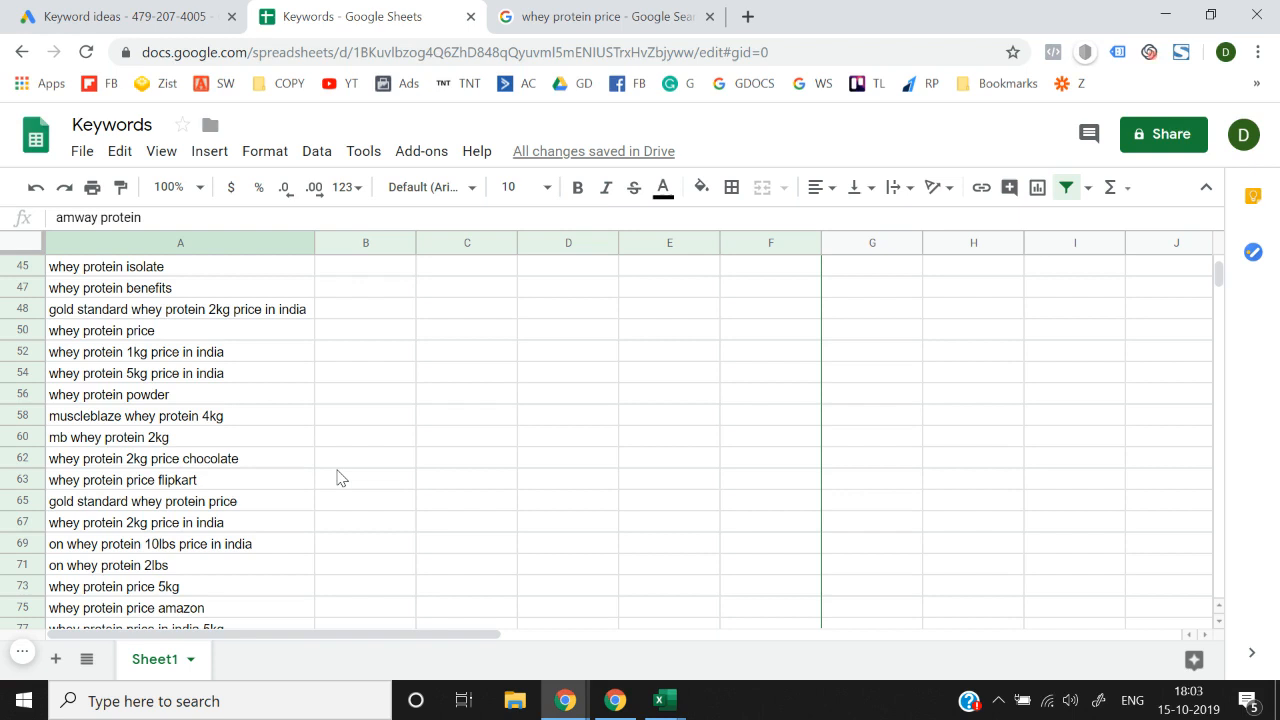
pyautogui.scroll(-1, 340, 467)
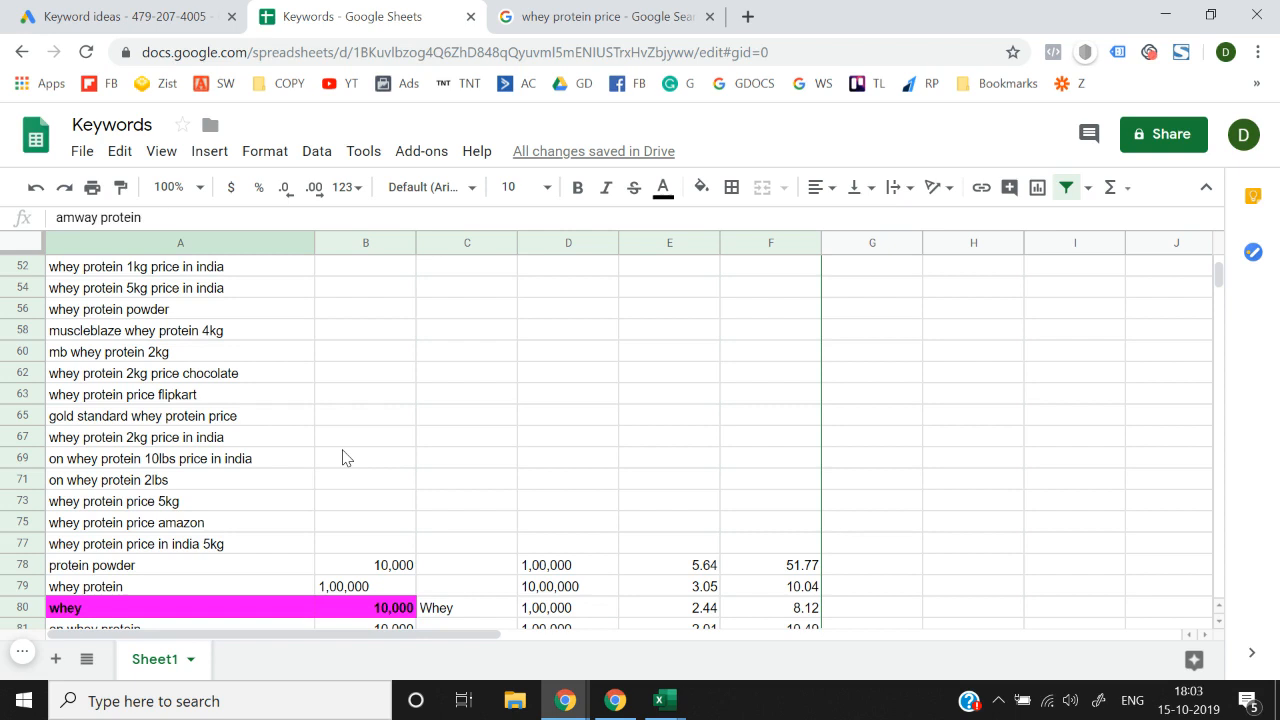
pyautogui.click(22, 651)
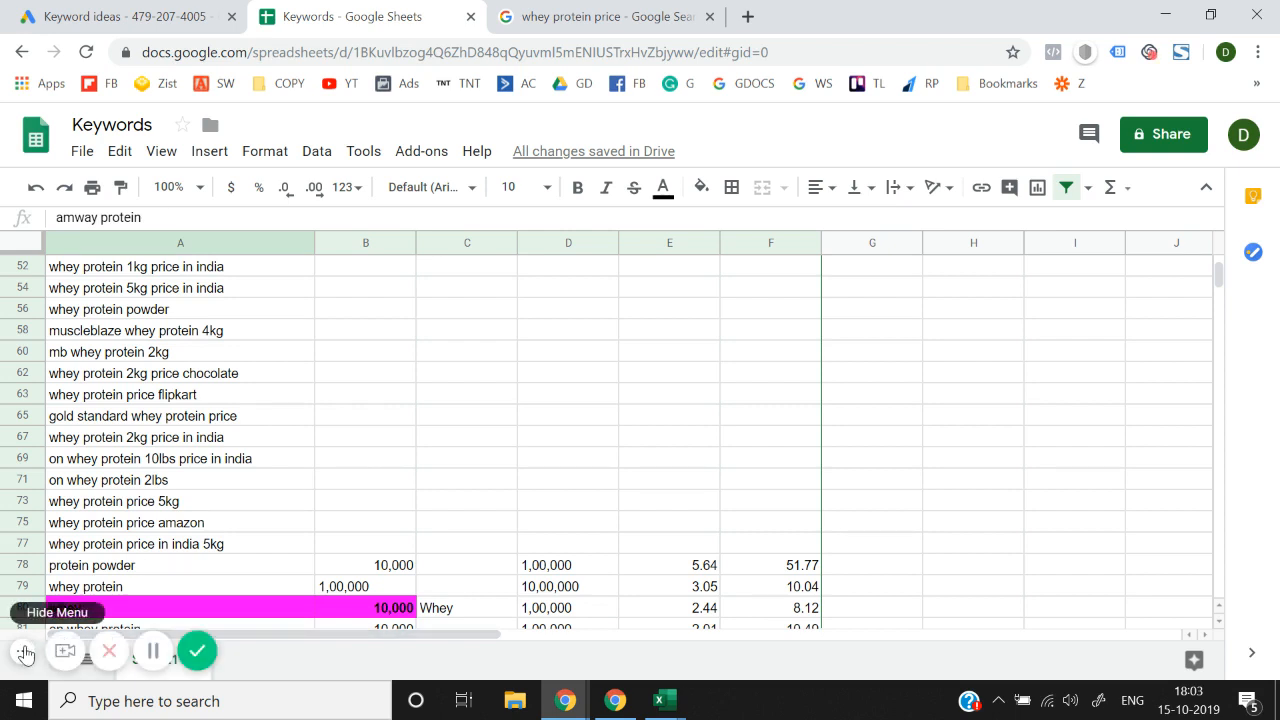